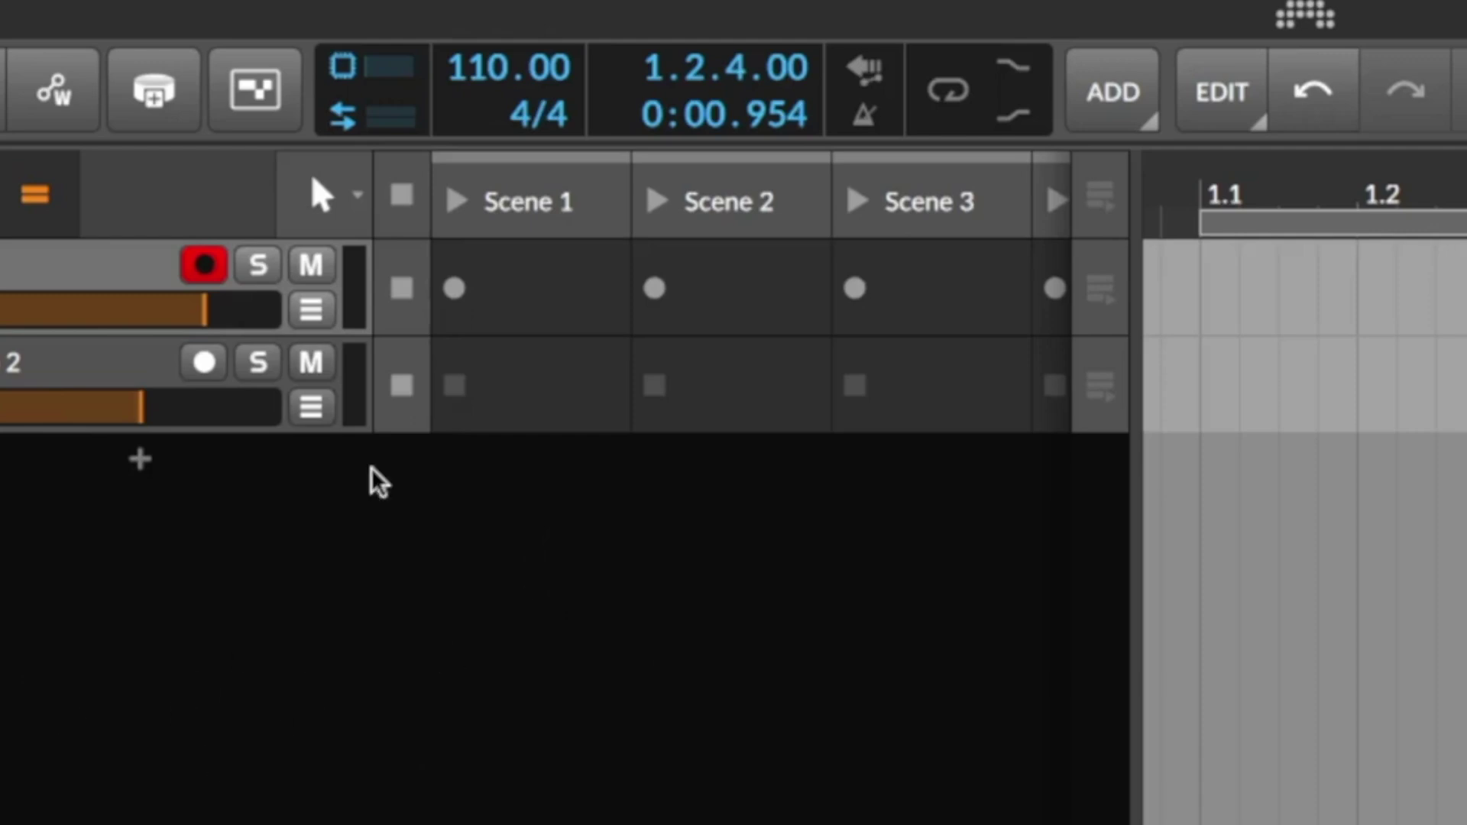
- Add a new instrument track below the Audio 2 track, and delete it again
right_click(376, 645)
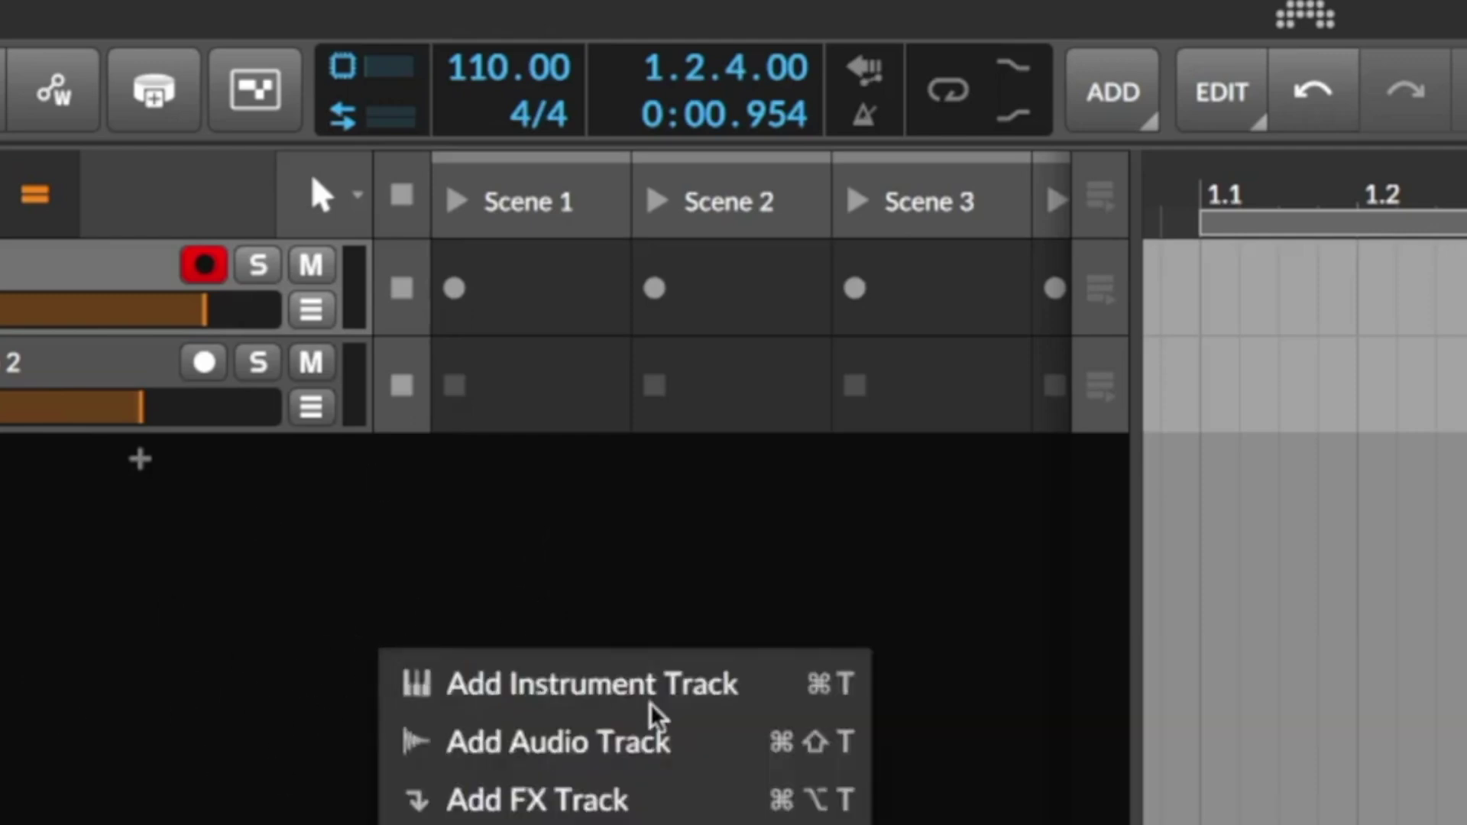
left_click(573, 686)
right_click(578, 699)
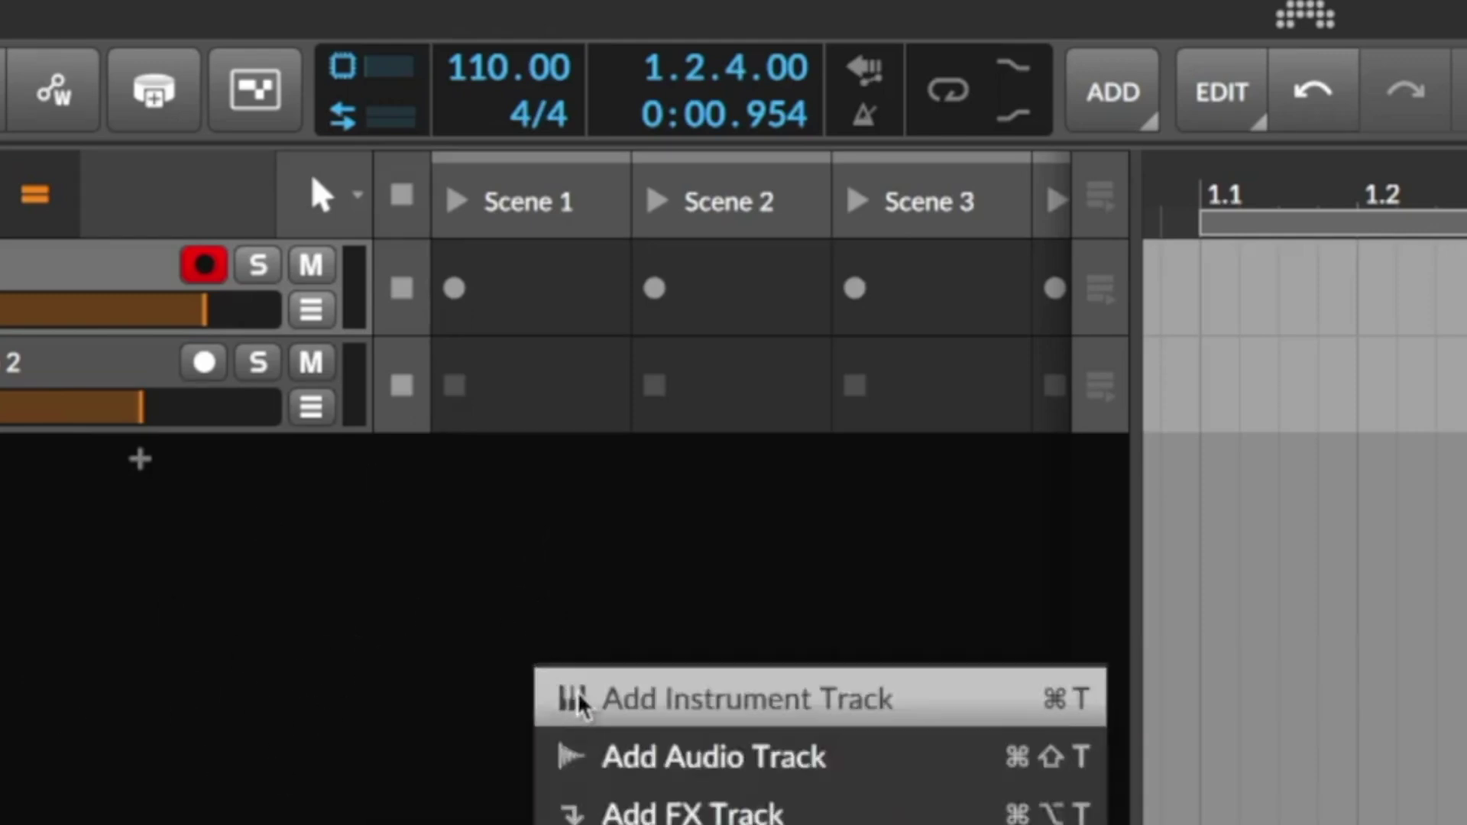
left_click(578, 699)
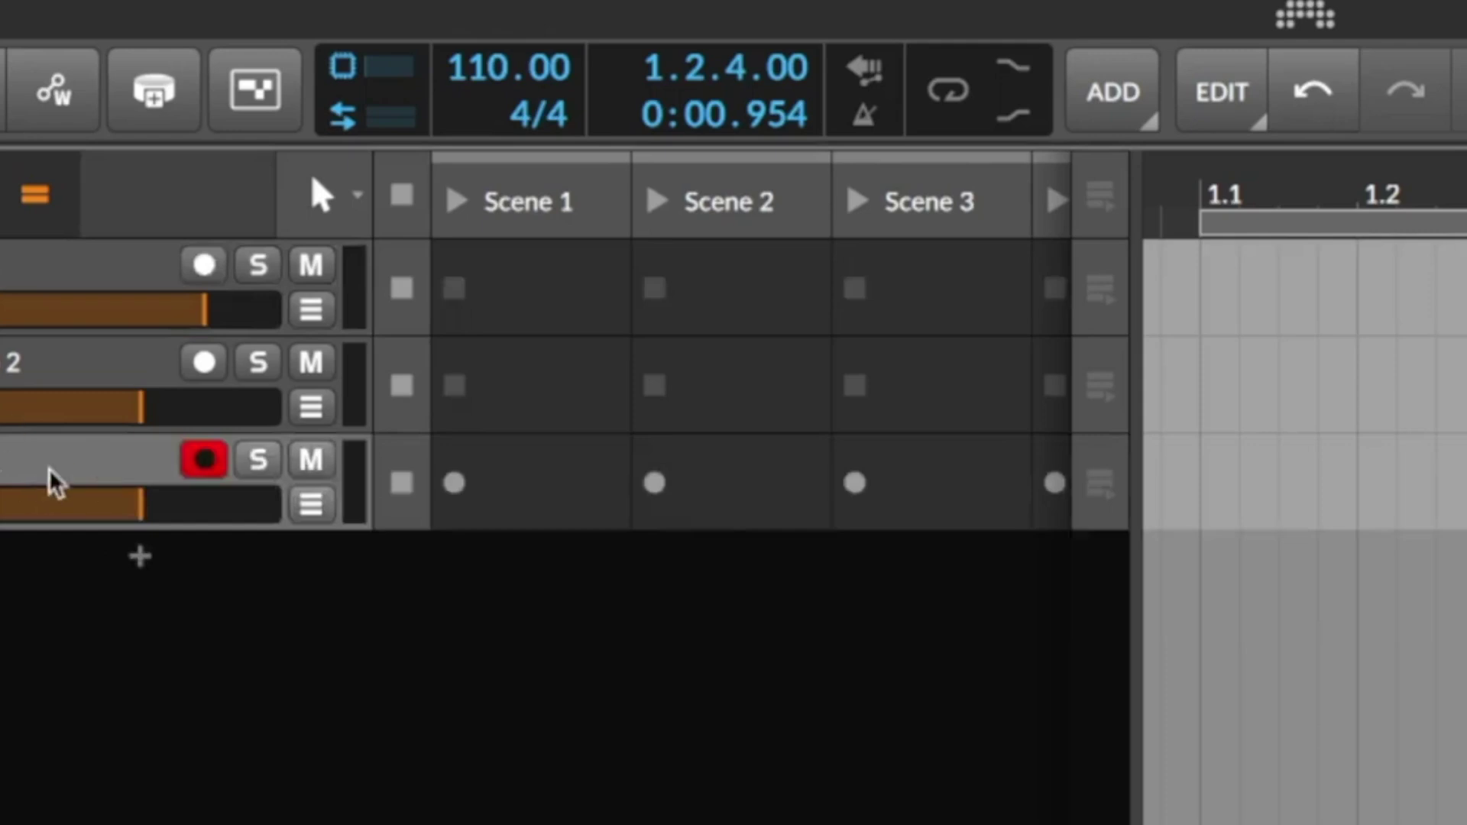
key("Delete")
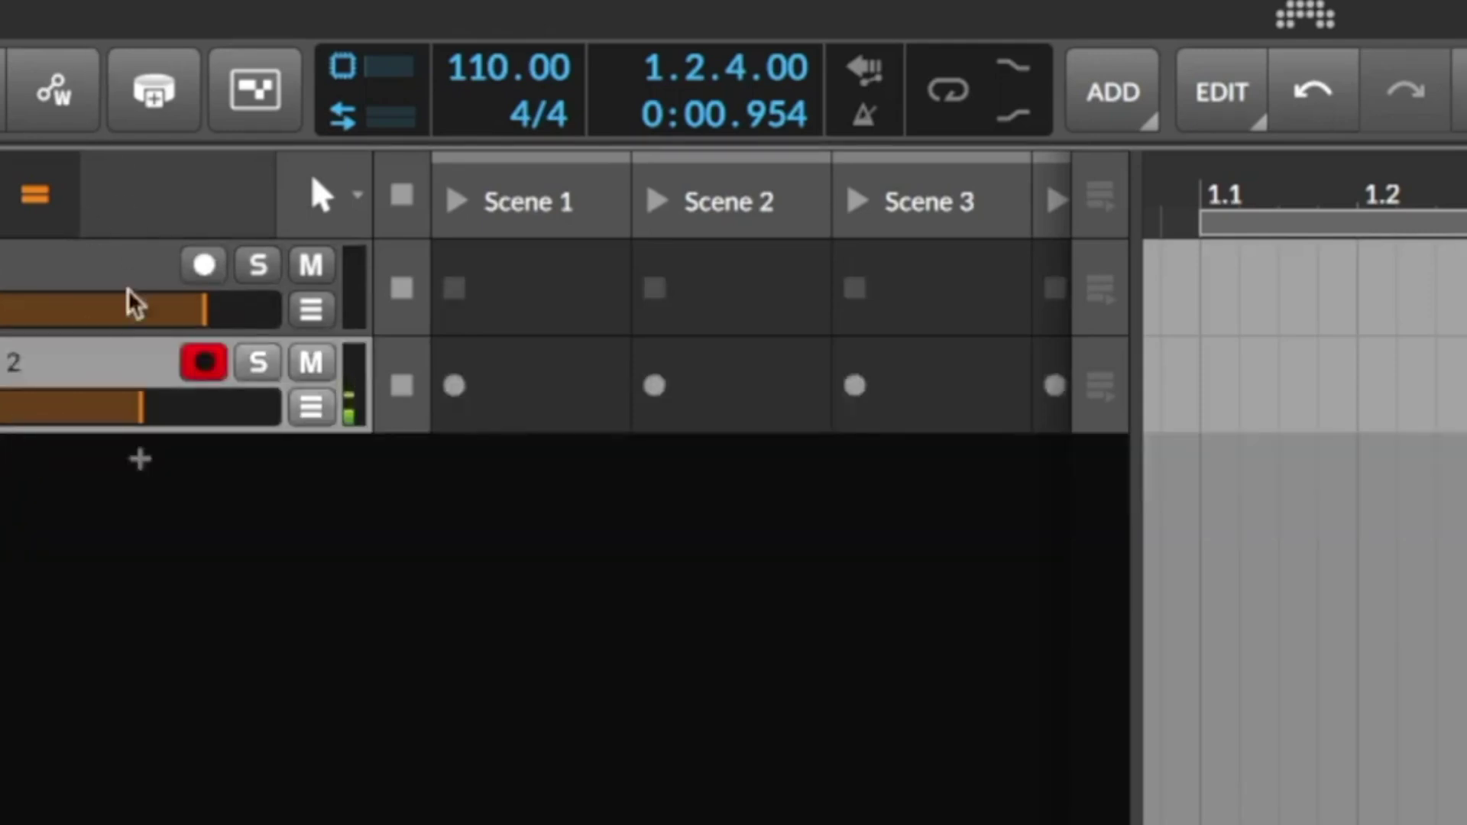
- Browse the available instruments for the Inst 1 track and insert Polysynth into its empty device chain
left_click(48, 284)
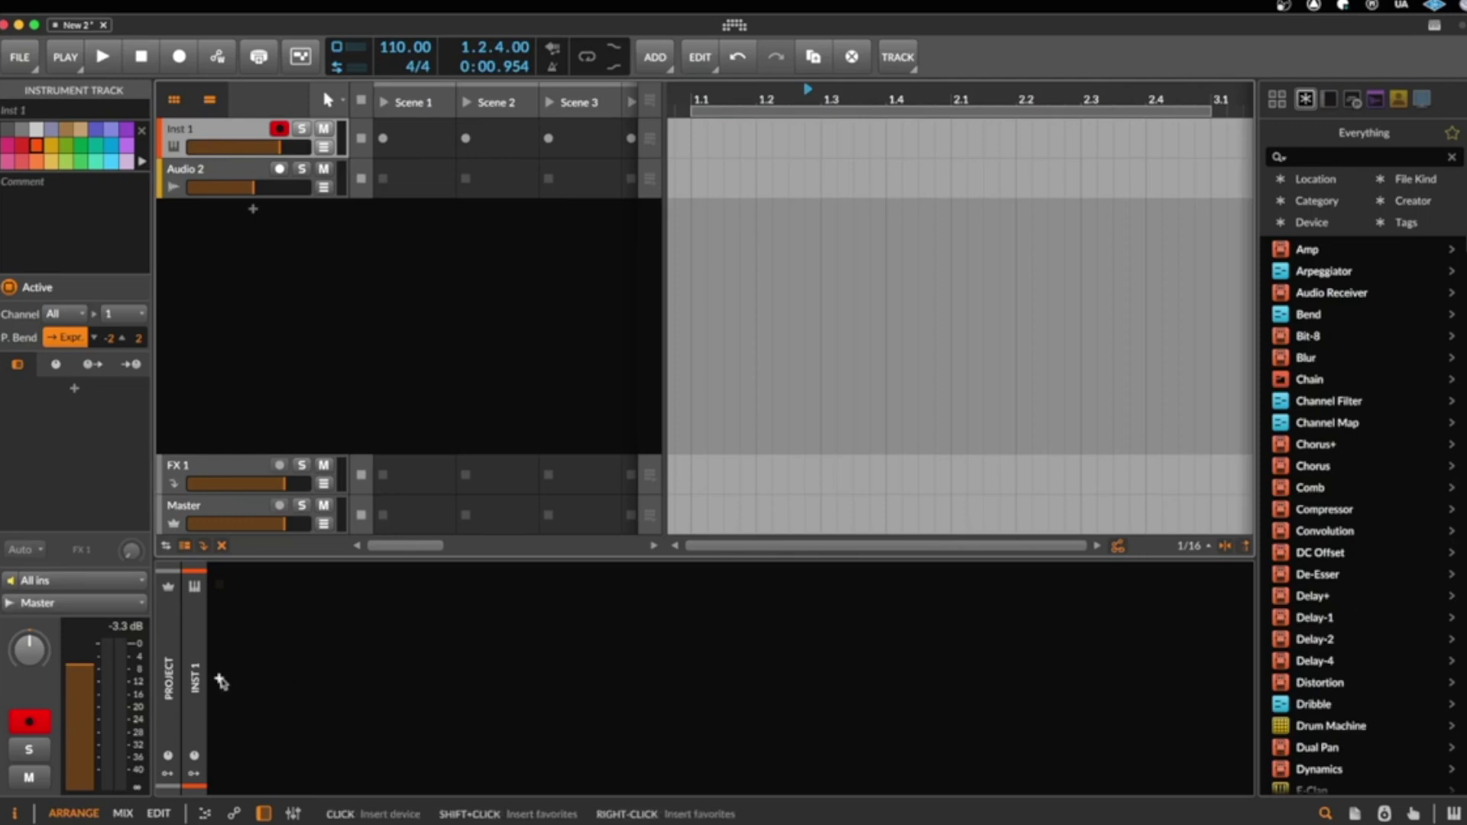
left_click(220, 682)
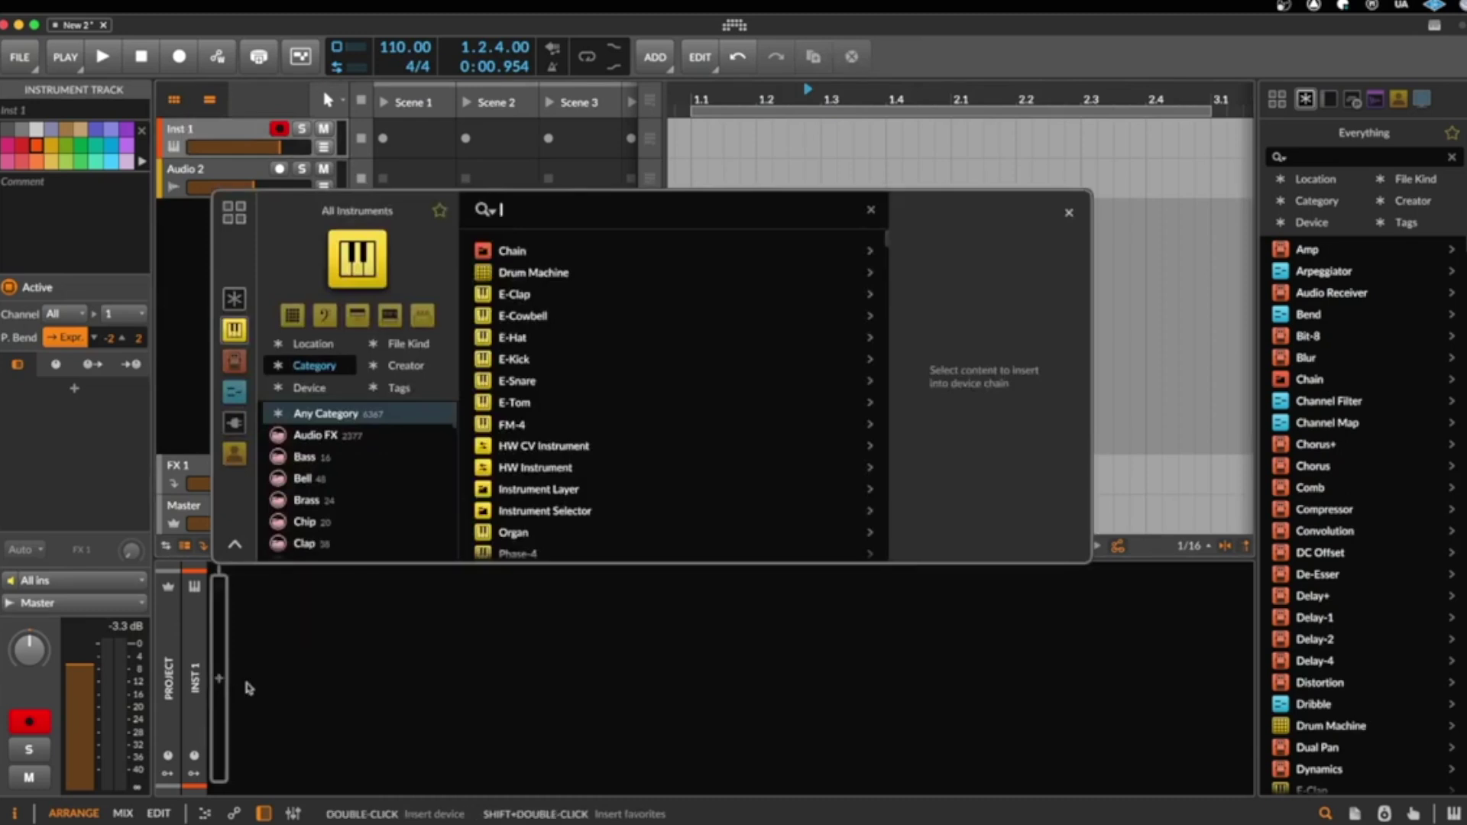
scroll(599, 288, "down", 15)
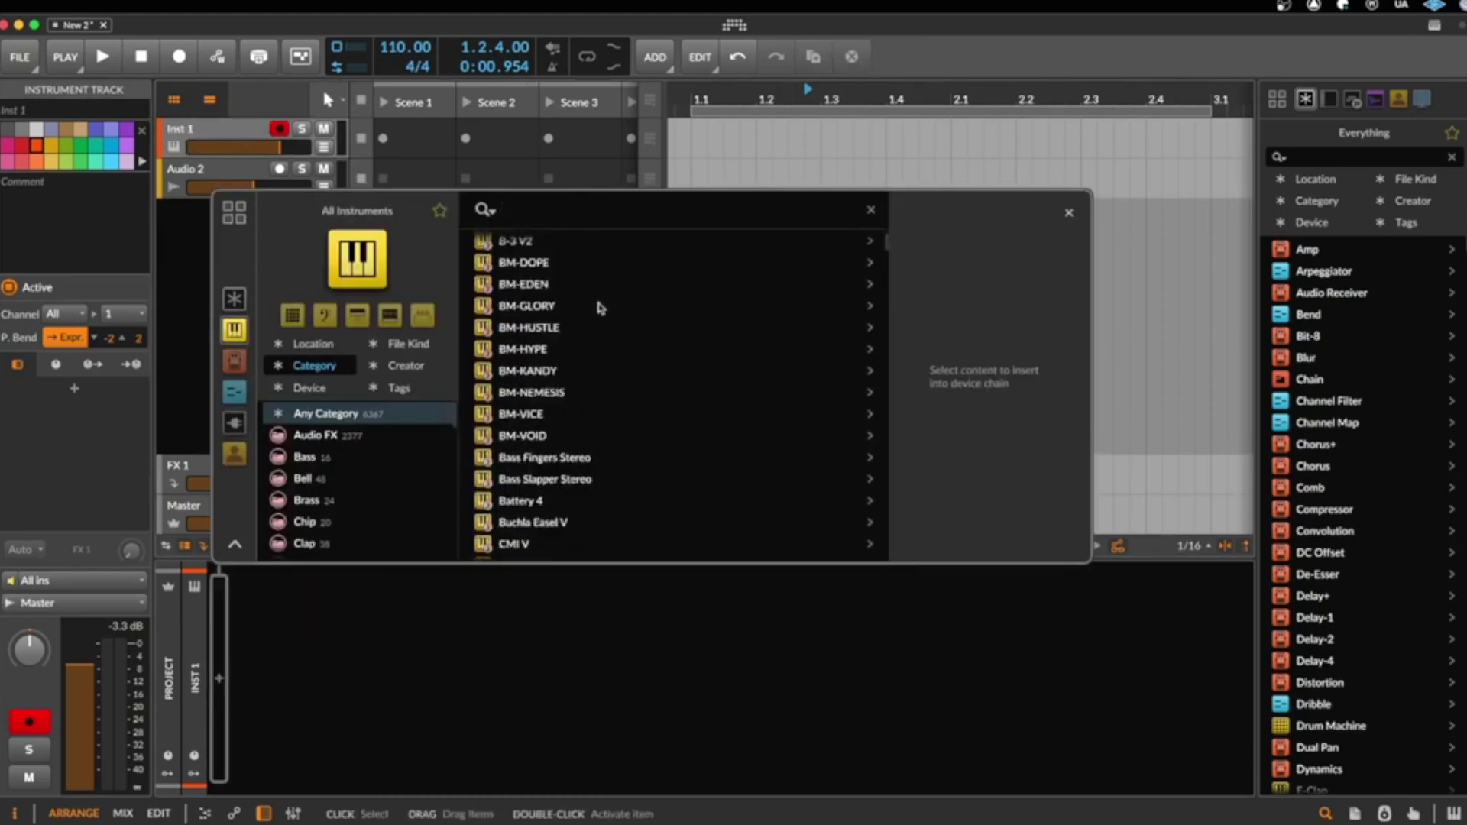
scroll(598, 336, "down", 10)
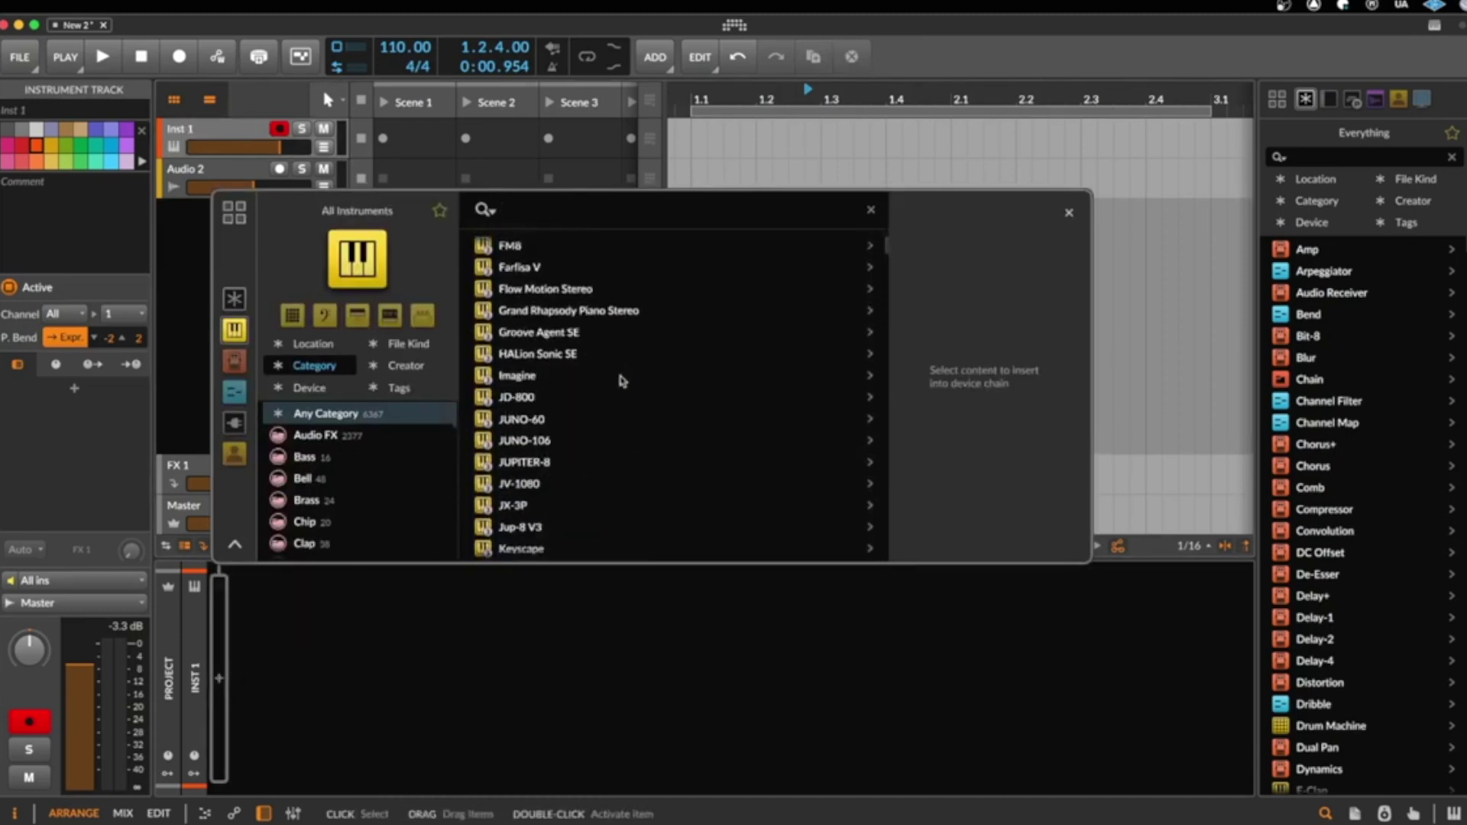
scroll(617, 382, "down", 5)
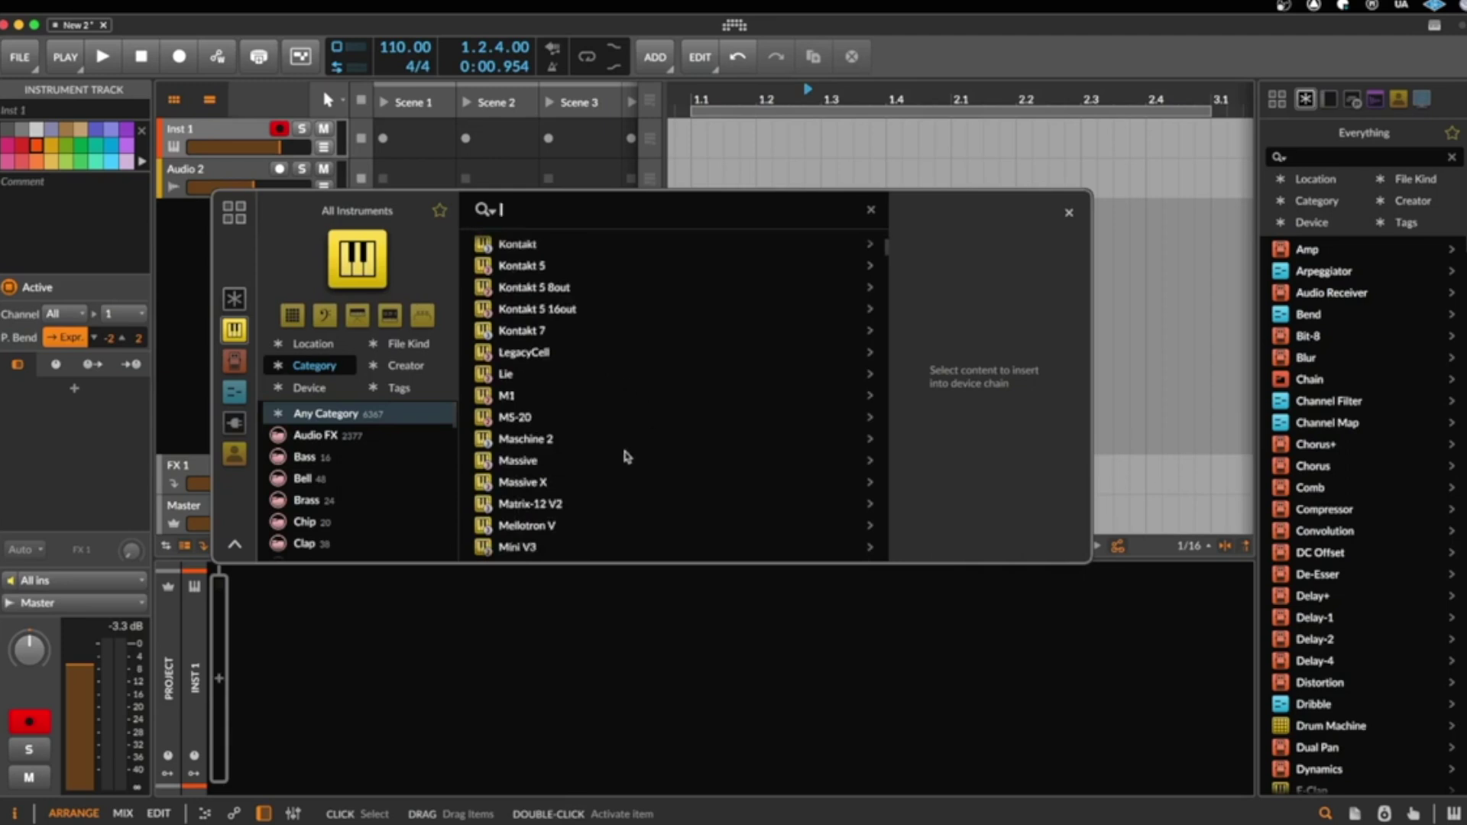
scroll(627, 458, "down", 8)
scroll(638, 459, "up", 5)
scroll(637, 458, "up", 15)
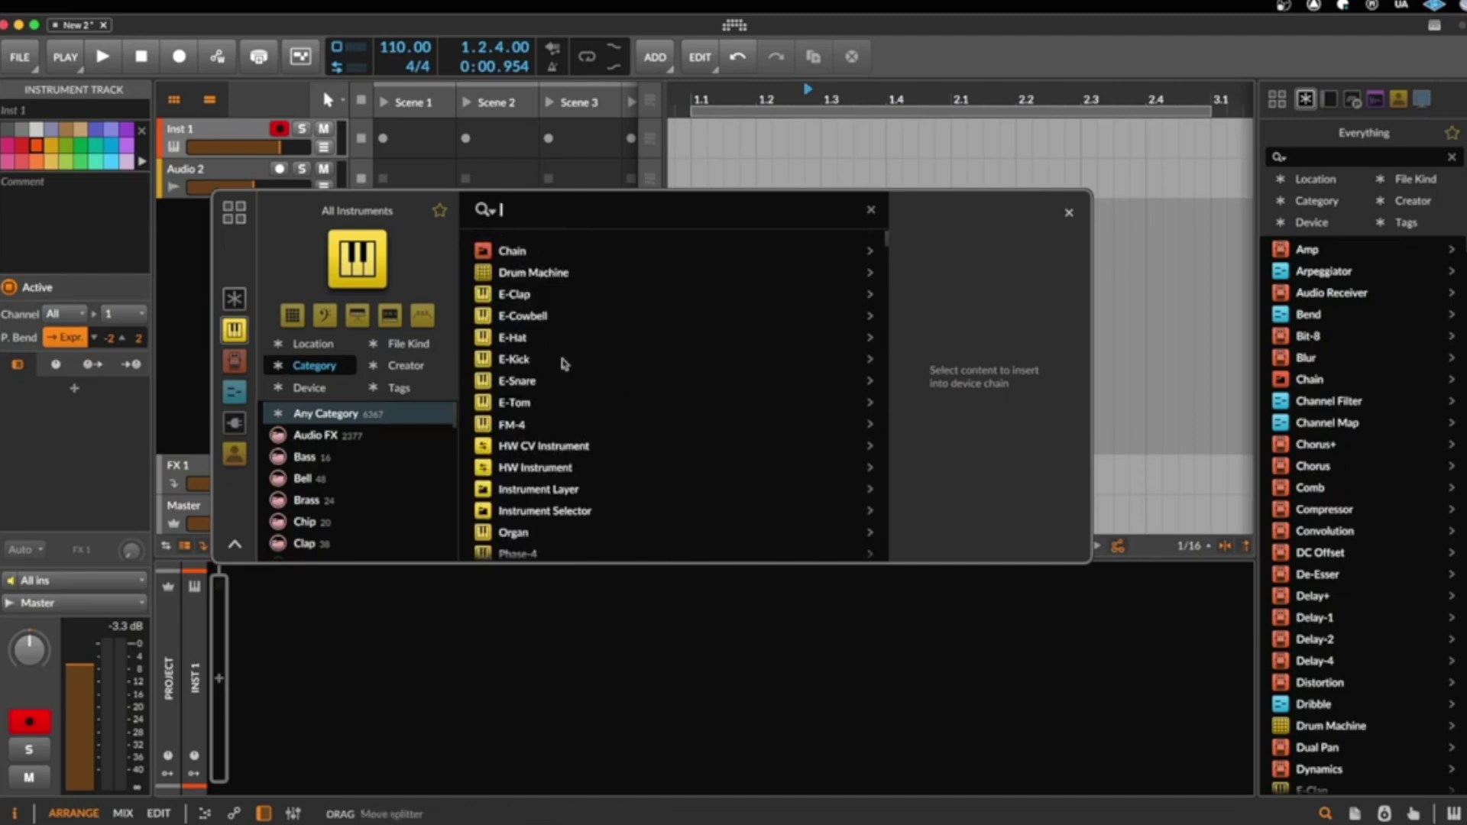
scroll(616, 355, "down", 4)
scroll(616, 358, "down", 4)
scroll(636, 371, "up", 4)
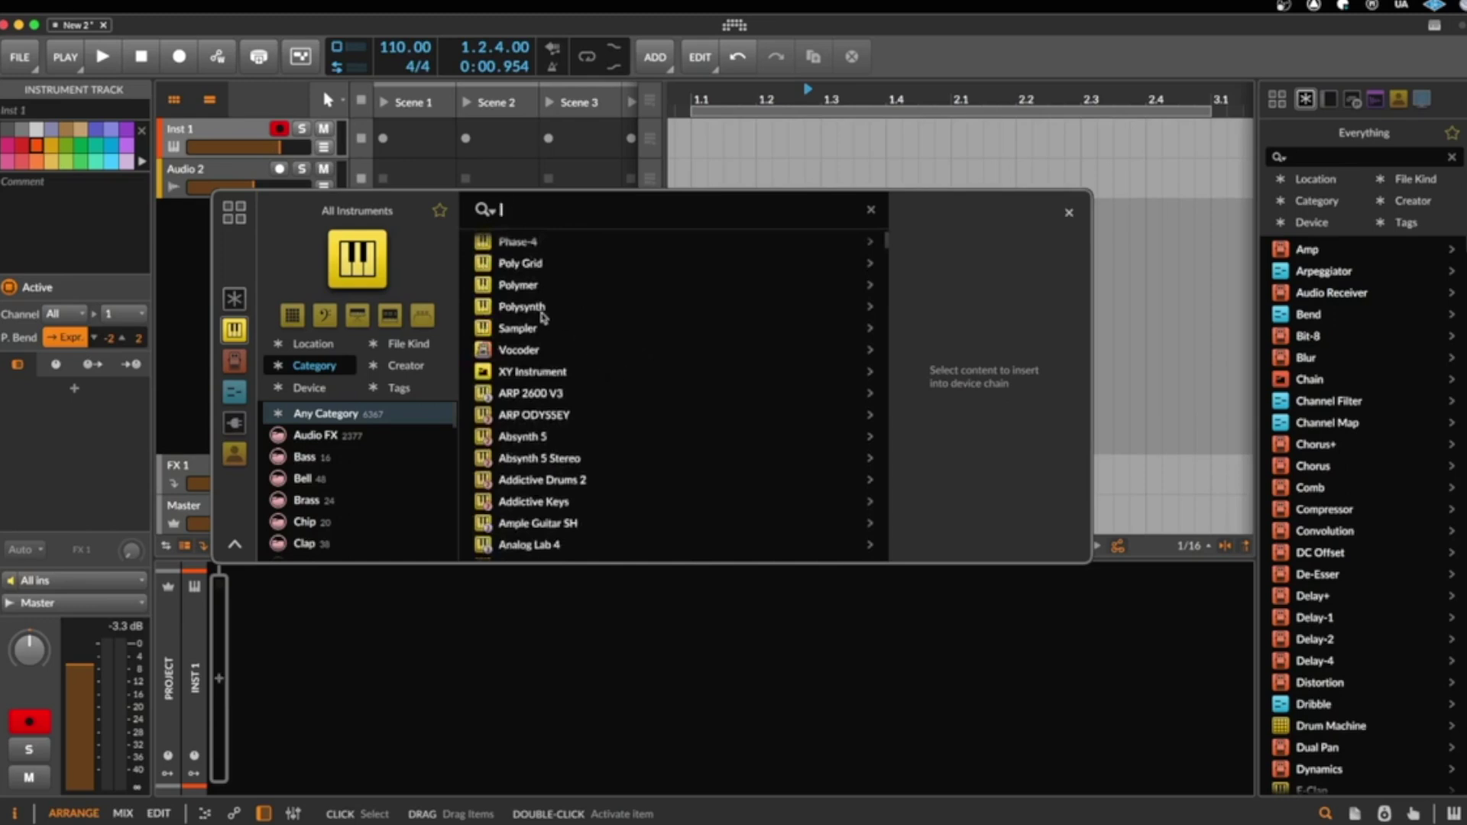
left_click(522, 308)
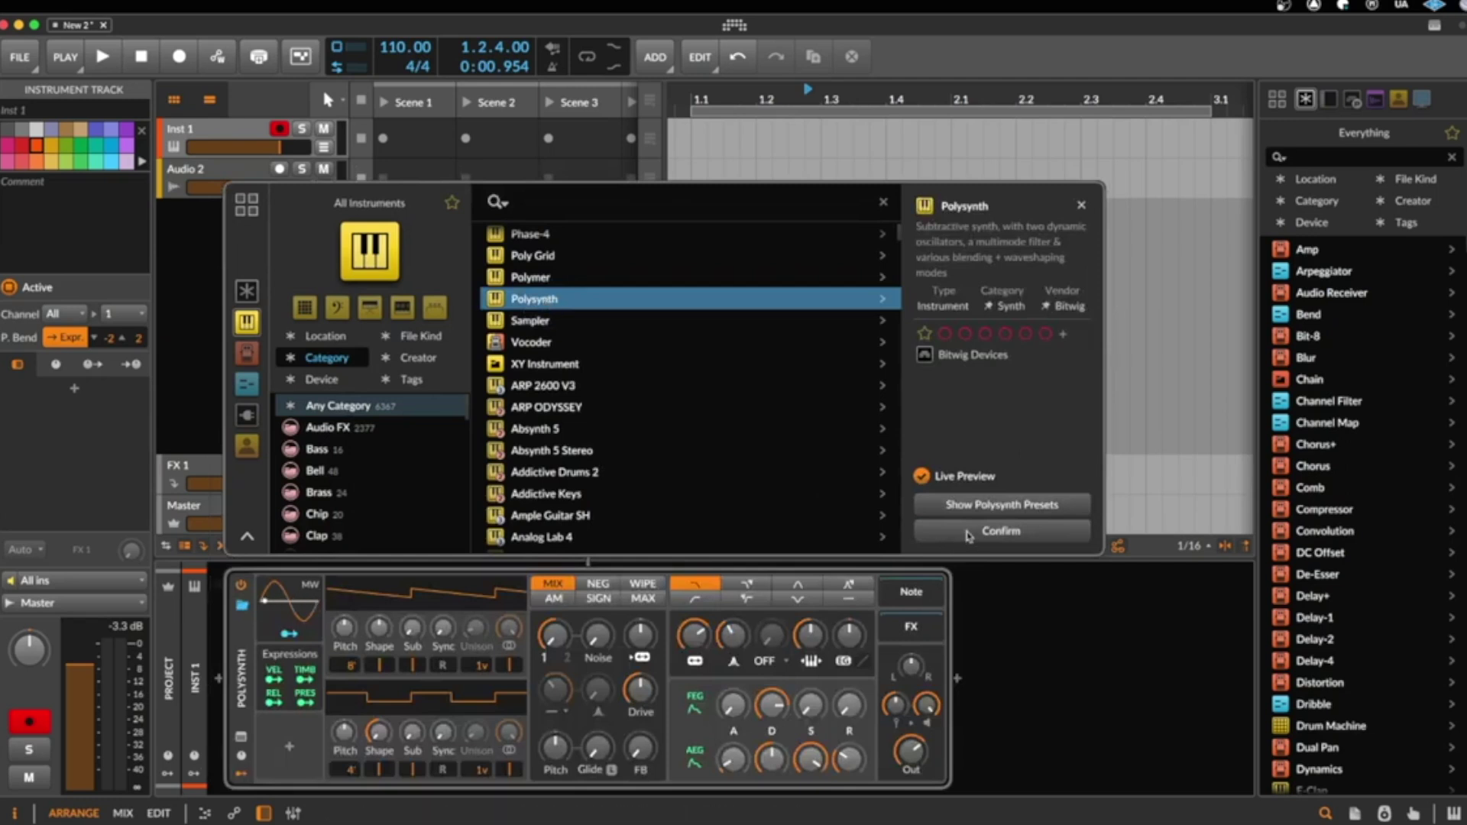
left_click(968, 533)
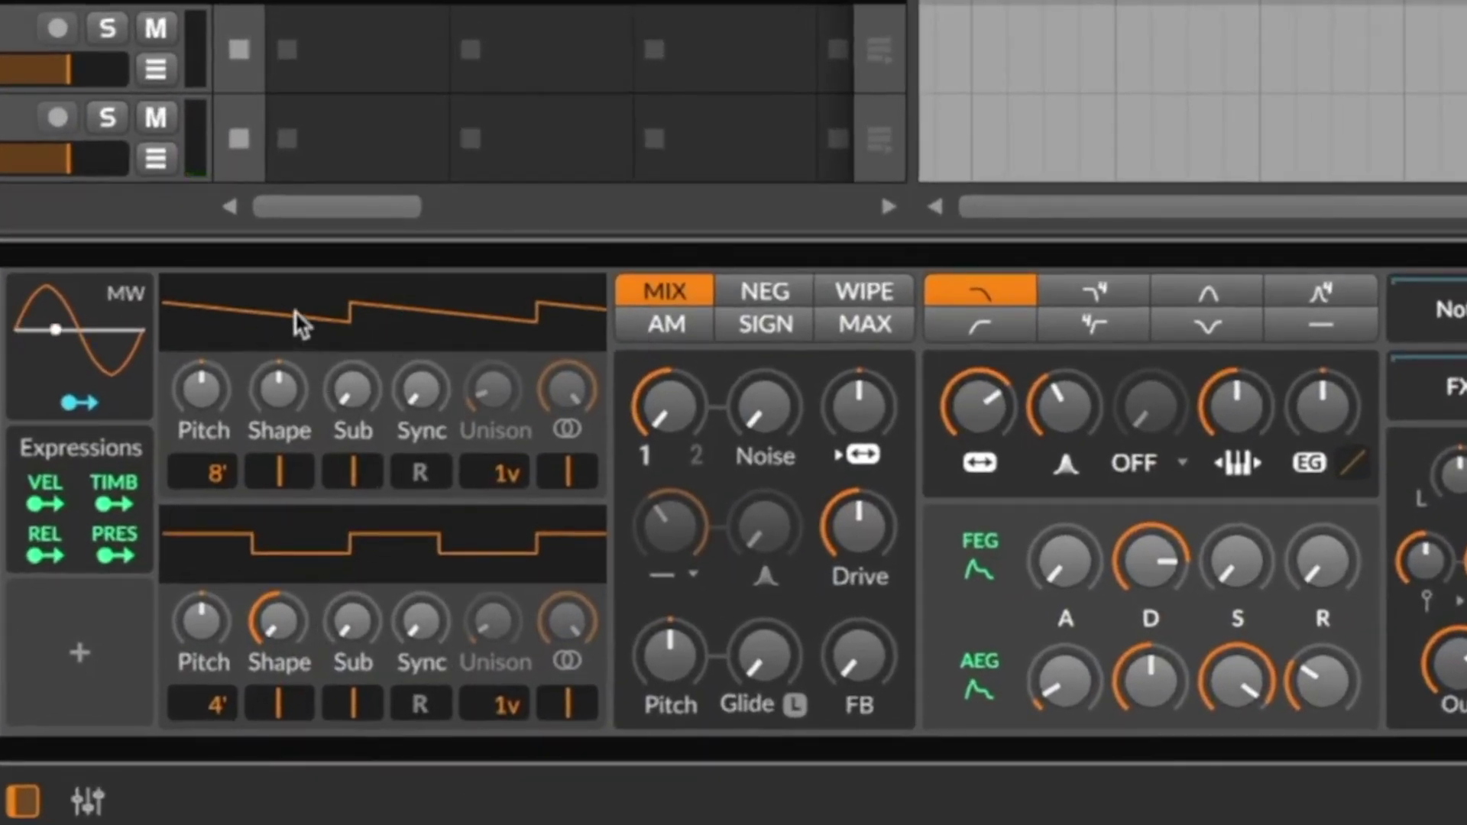
- Raise oscillator 1's shape, keep the oscillator mix at 0 %, and adjust the filter cutoff and the amp envelope's sustain and release
mouse_move(303, 399)
left_mouse_down()
mouse_move(303, 337)
mouse_move(304, 417)
left_mouse_up()
mouse_move(667, 419)
left_mouse_down()
mouse_move(667, 341)
mouse_move(666, 428)
left_mouse_up()
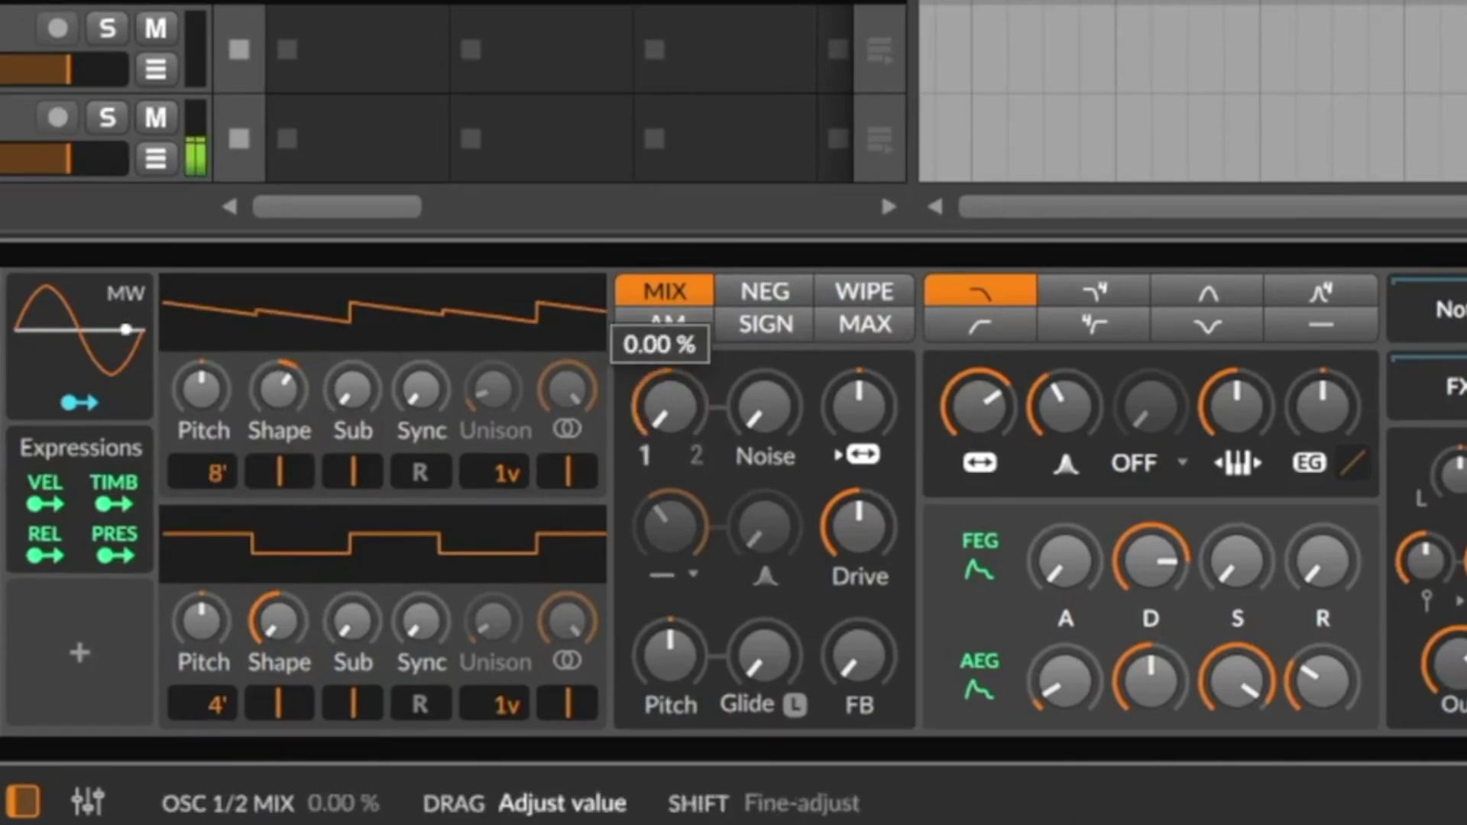
mouse_move(987, 419)
left_mouse_down()
mouse_move(988, 360)
mouse_move(988, 531)
mouse_move(988, 418)
left_mouse_up()
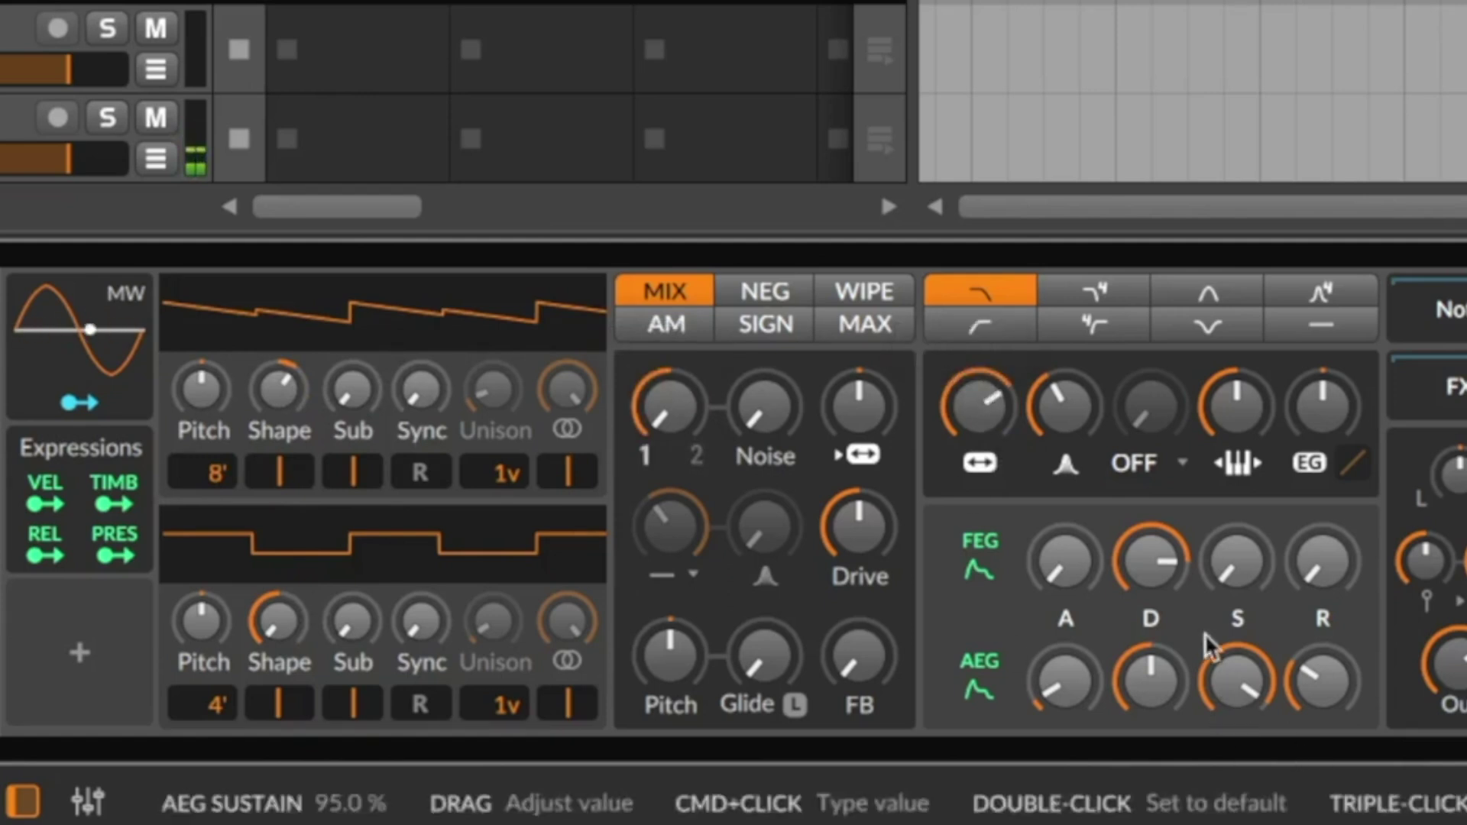
left_click_drag(1230, 695, 1234, 642)
mouse_move(1314, 703)
left_mouse_down()
mouse_move(1316, 673)
mouse_move(1337, 713)
left_mouse_up()
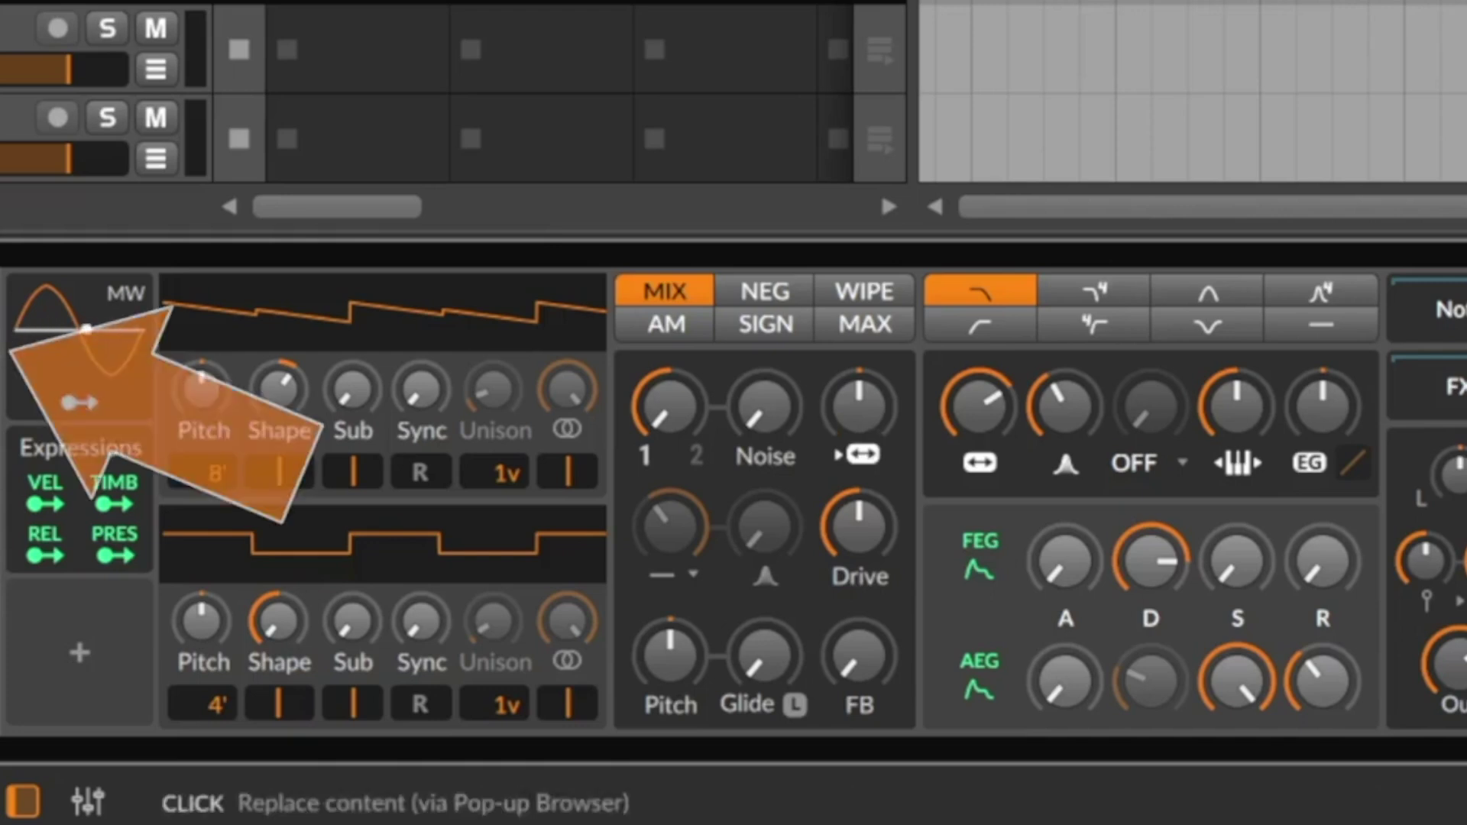
- Browse the Polysynth presets and audition Bassline 3, Bended Chord and Big Pluck Square
left_click(73, 472)
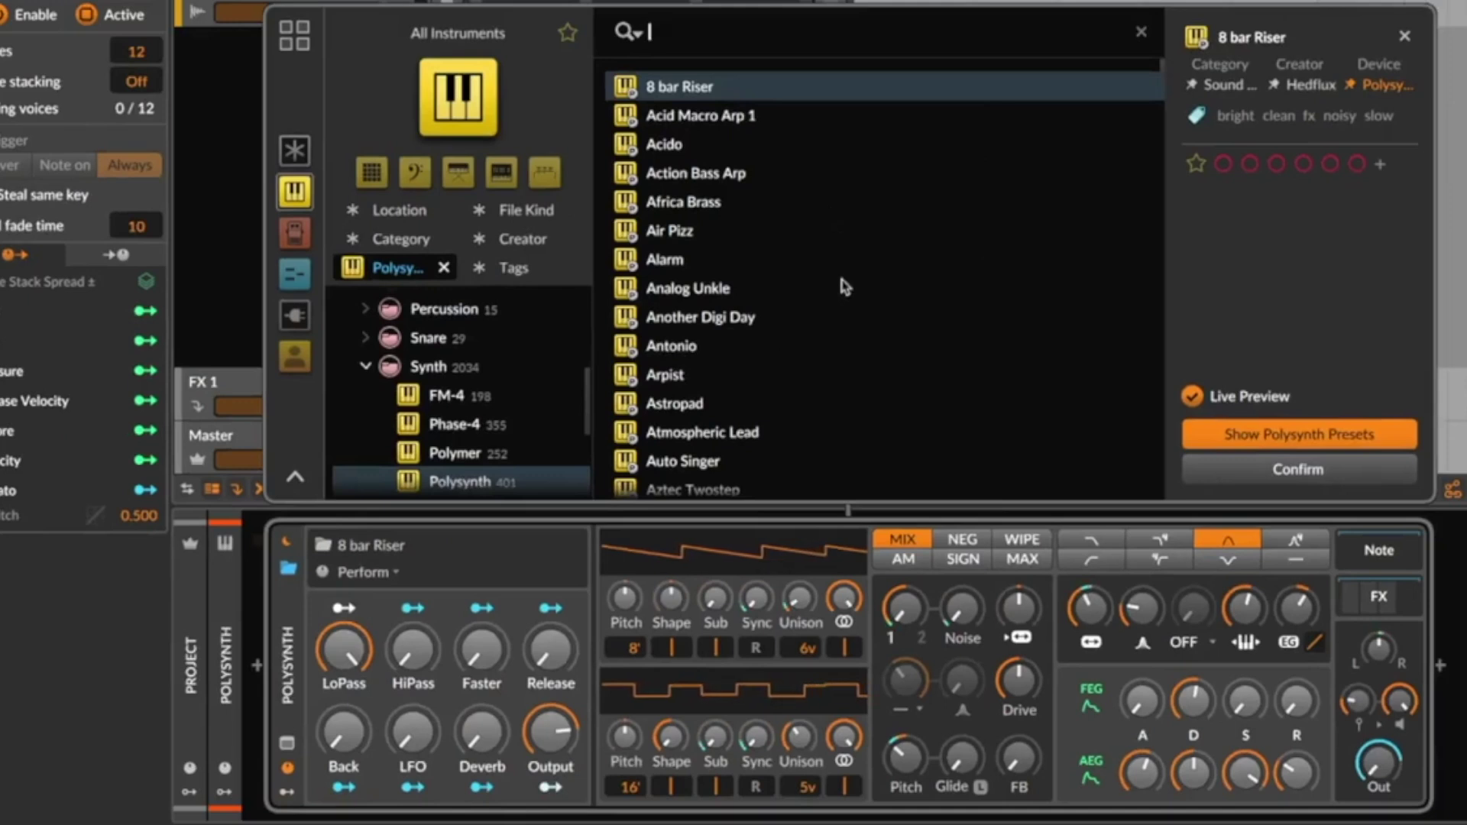
scroll(844, 291, "down", 5)
scroll(844, 292, "down", 8)
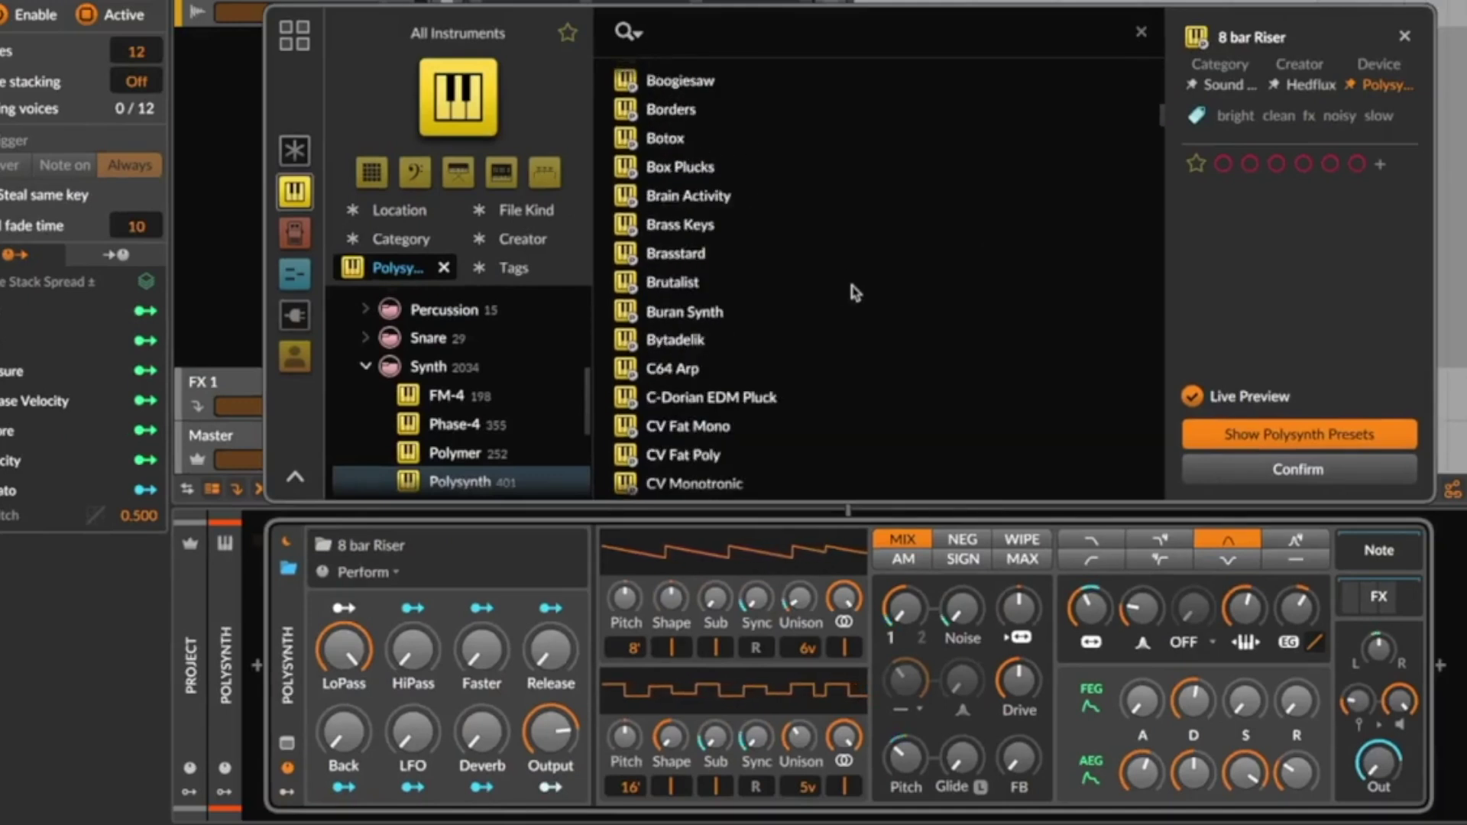
scroll(692, 130, "up", 4)
left_click(698, 128)
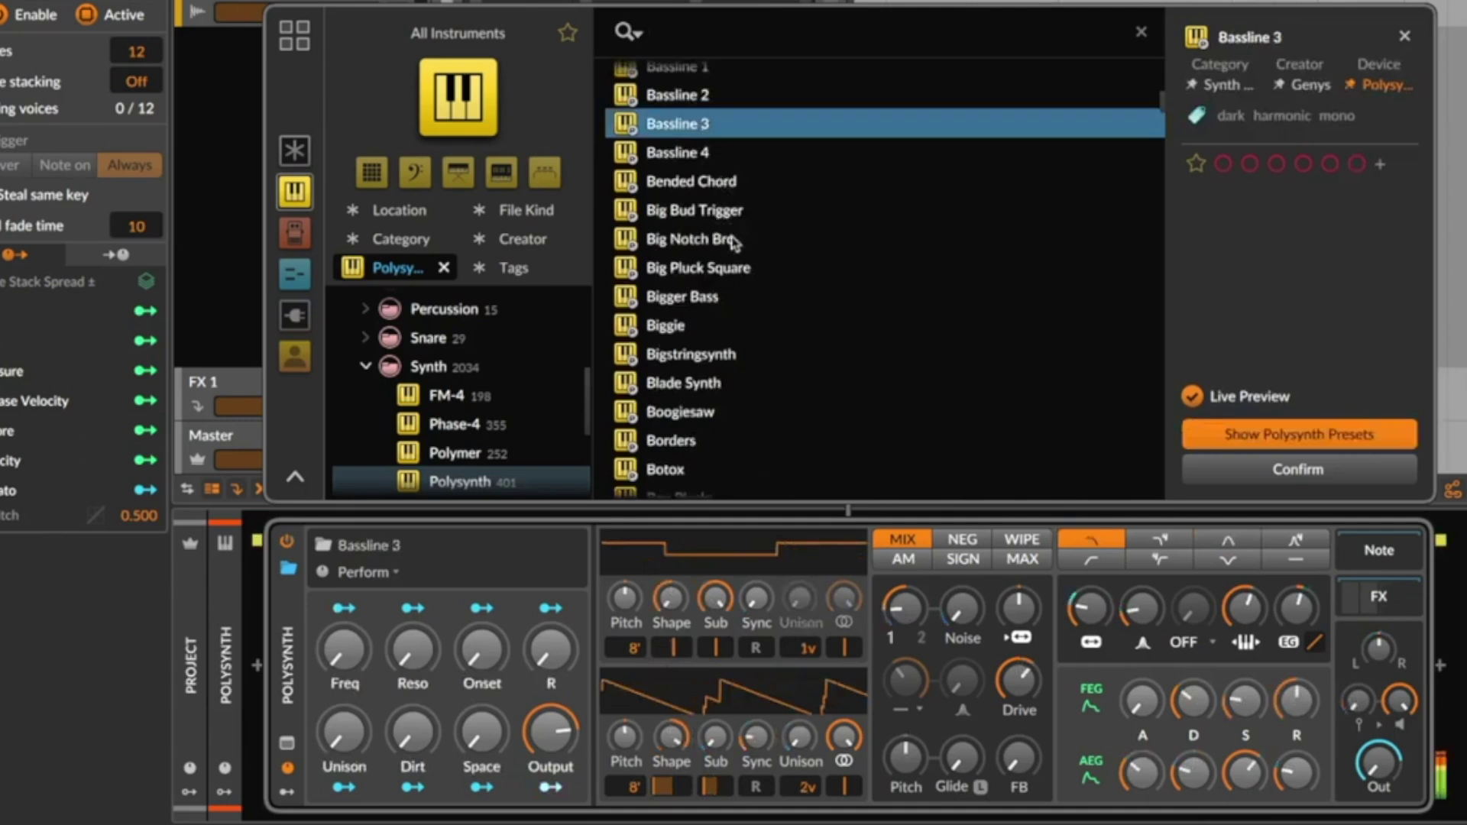
left_click(733, 187)
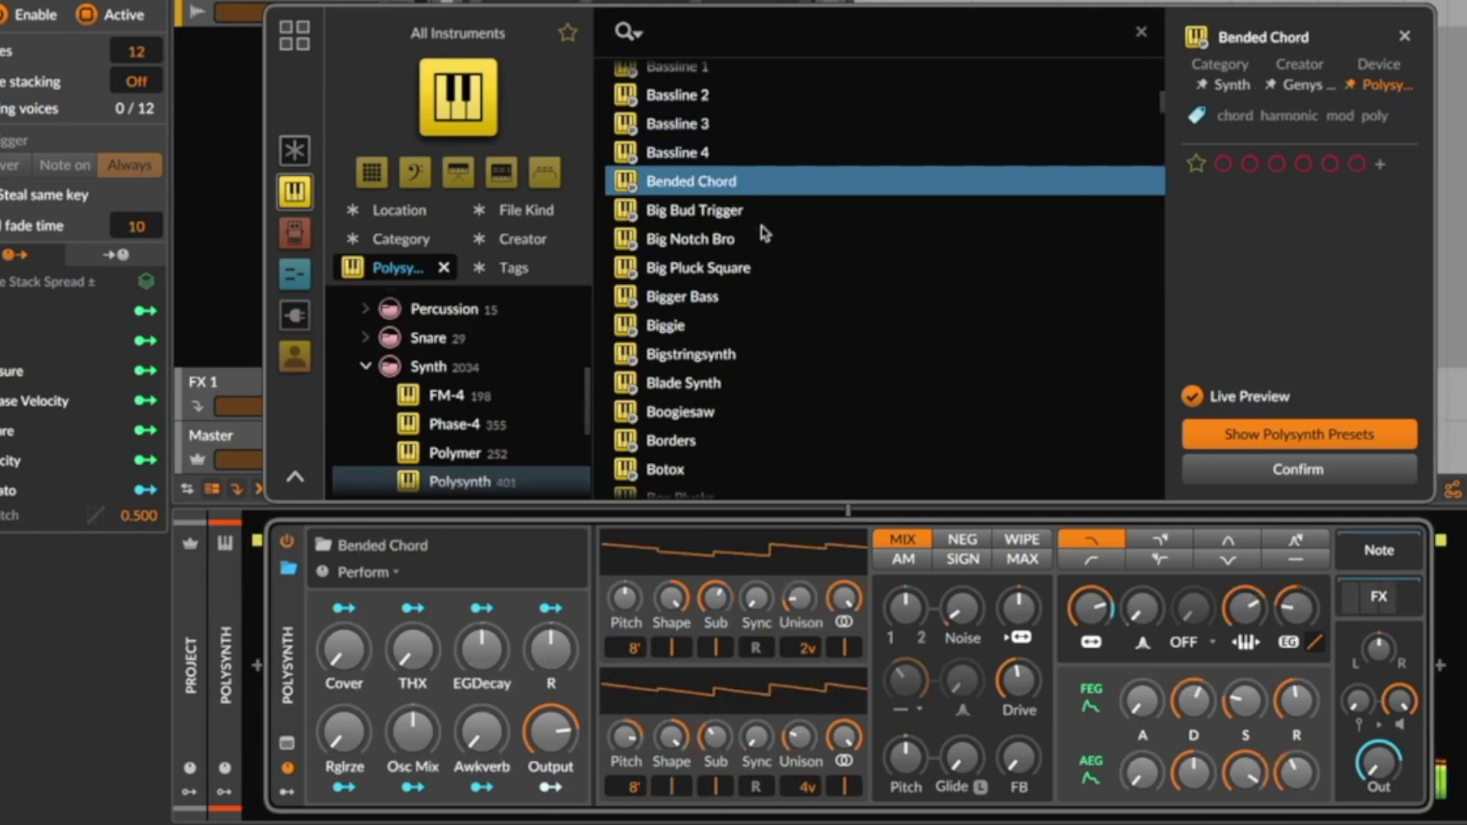
left_click(683, 271)
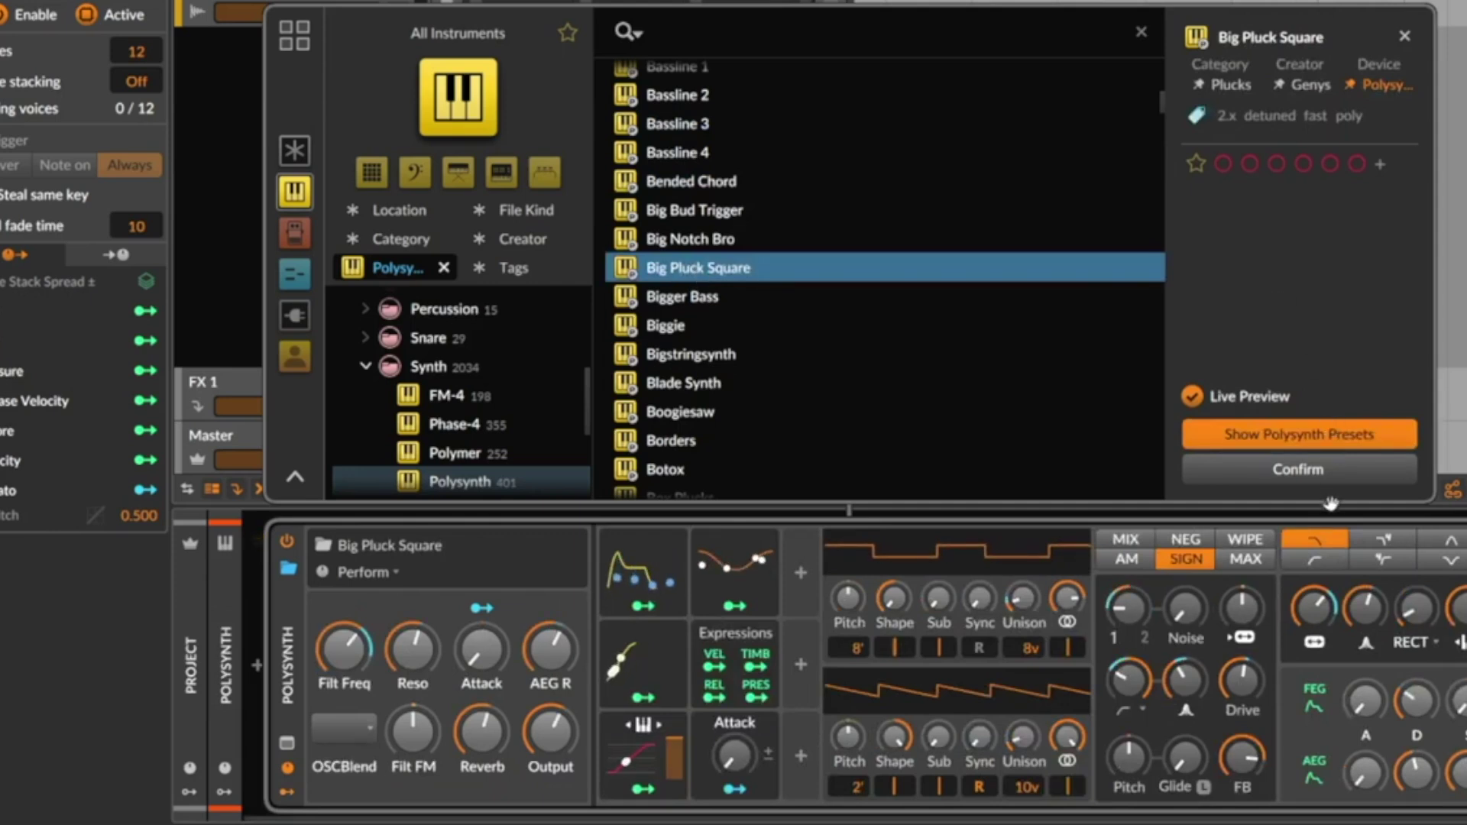
- Audition the Bassline 2 and Bassline 4 presets, and load the Blade Synth preset into Polysynth
left_click(741, 101)
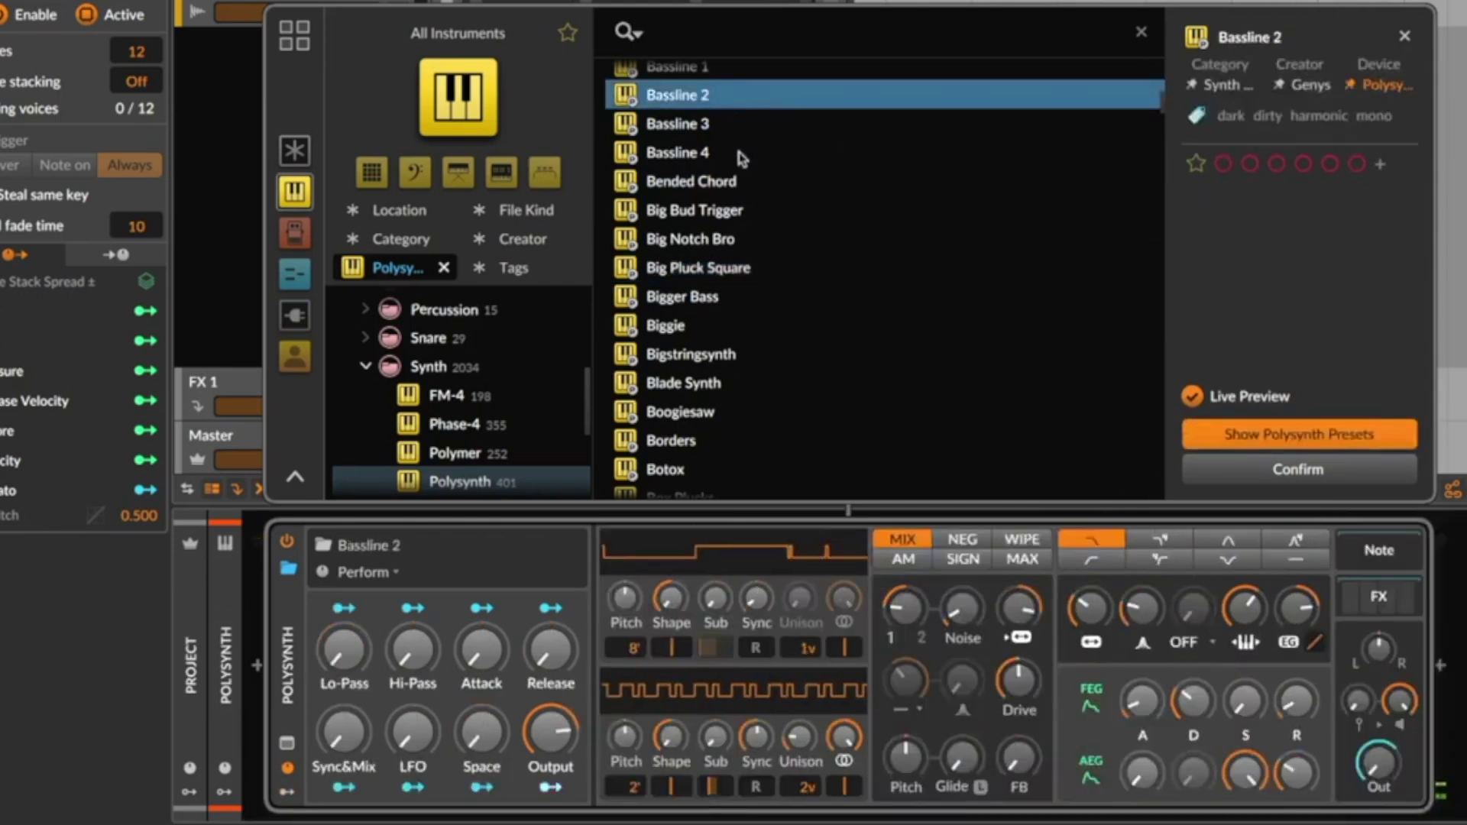
left_click(739, 163)
left_click(761, 386)
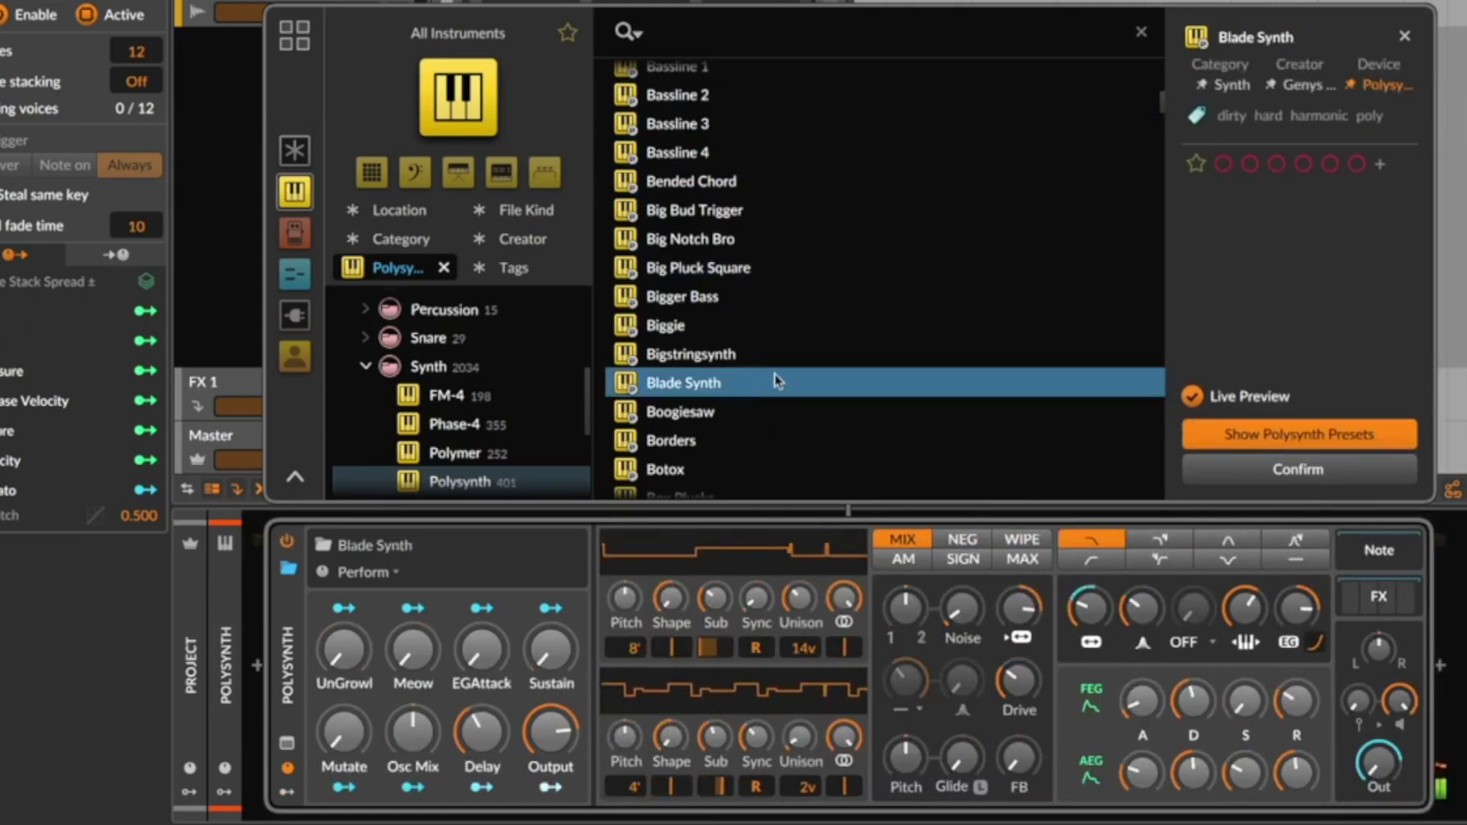
left_click(1299, 469)
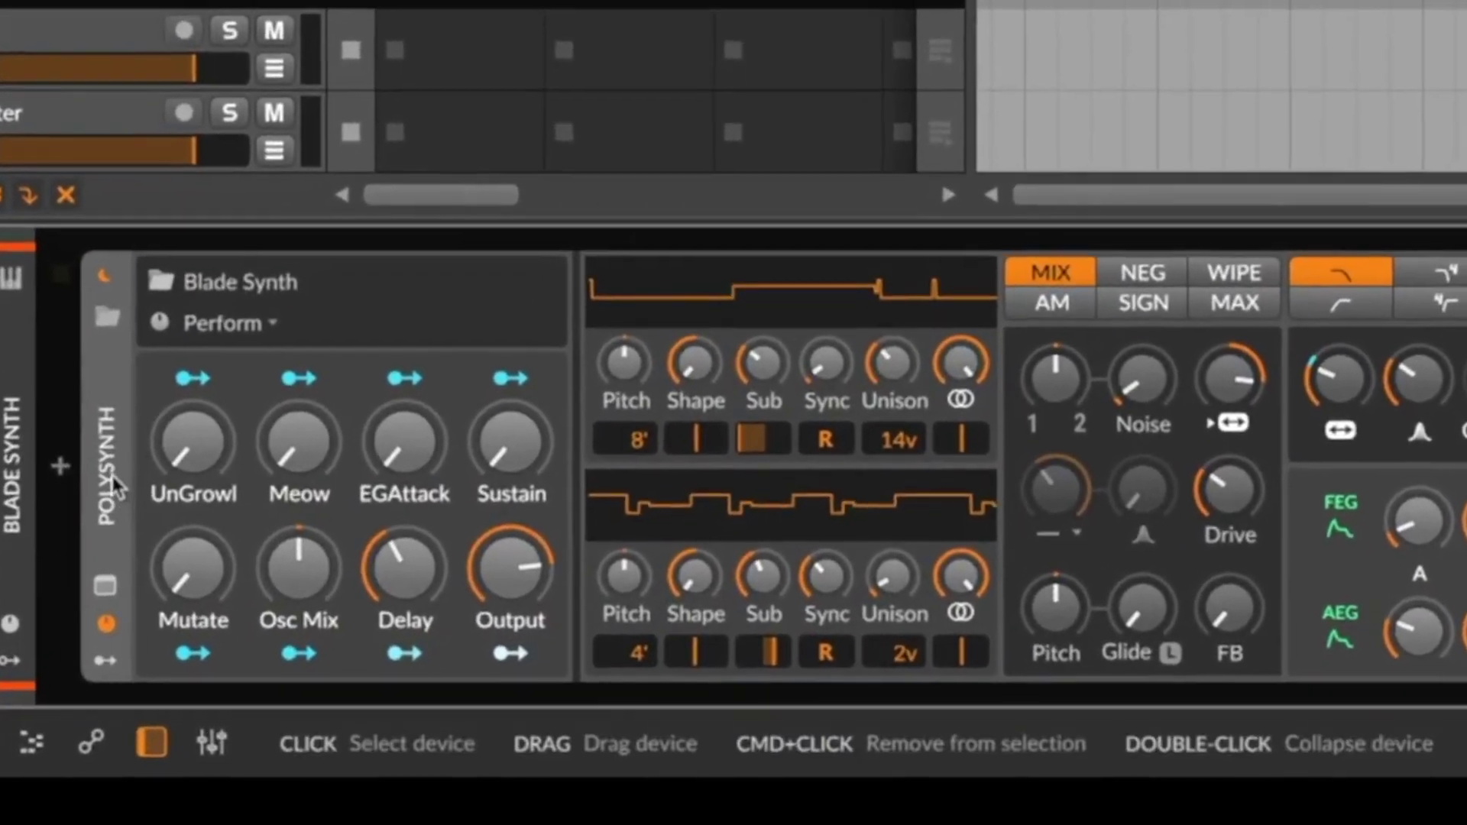
- Reset Polysynth by loading its default preset
right_click(139, 495)
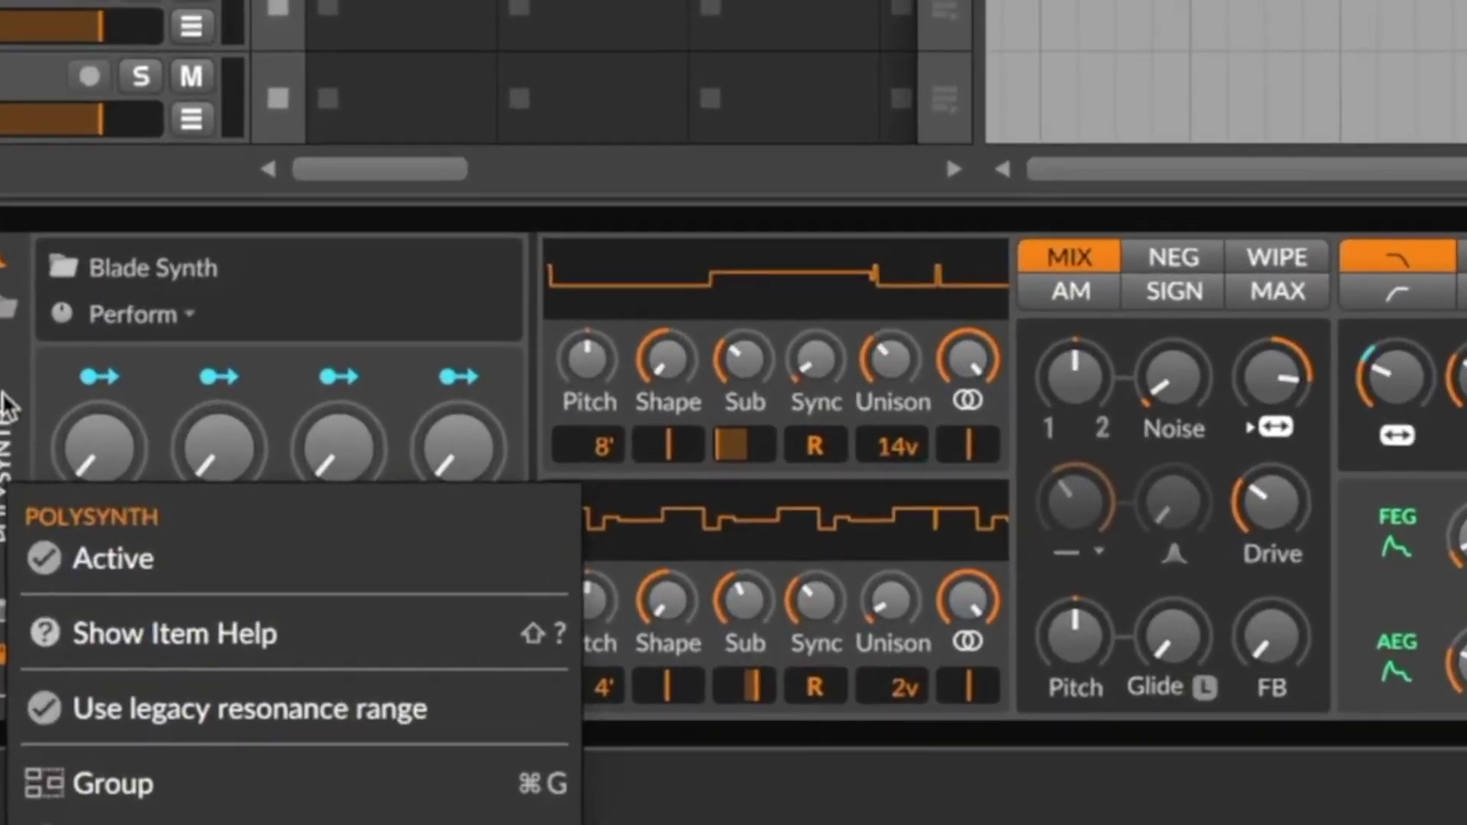
left_click(7, 388)
right_click(7, 378)
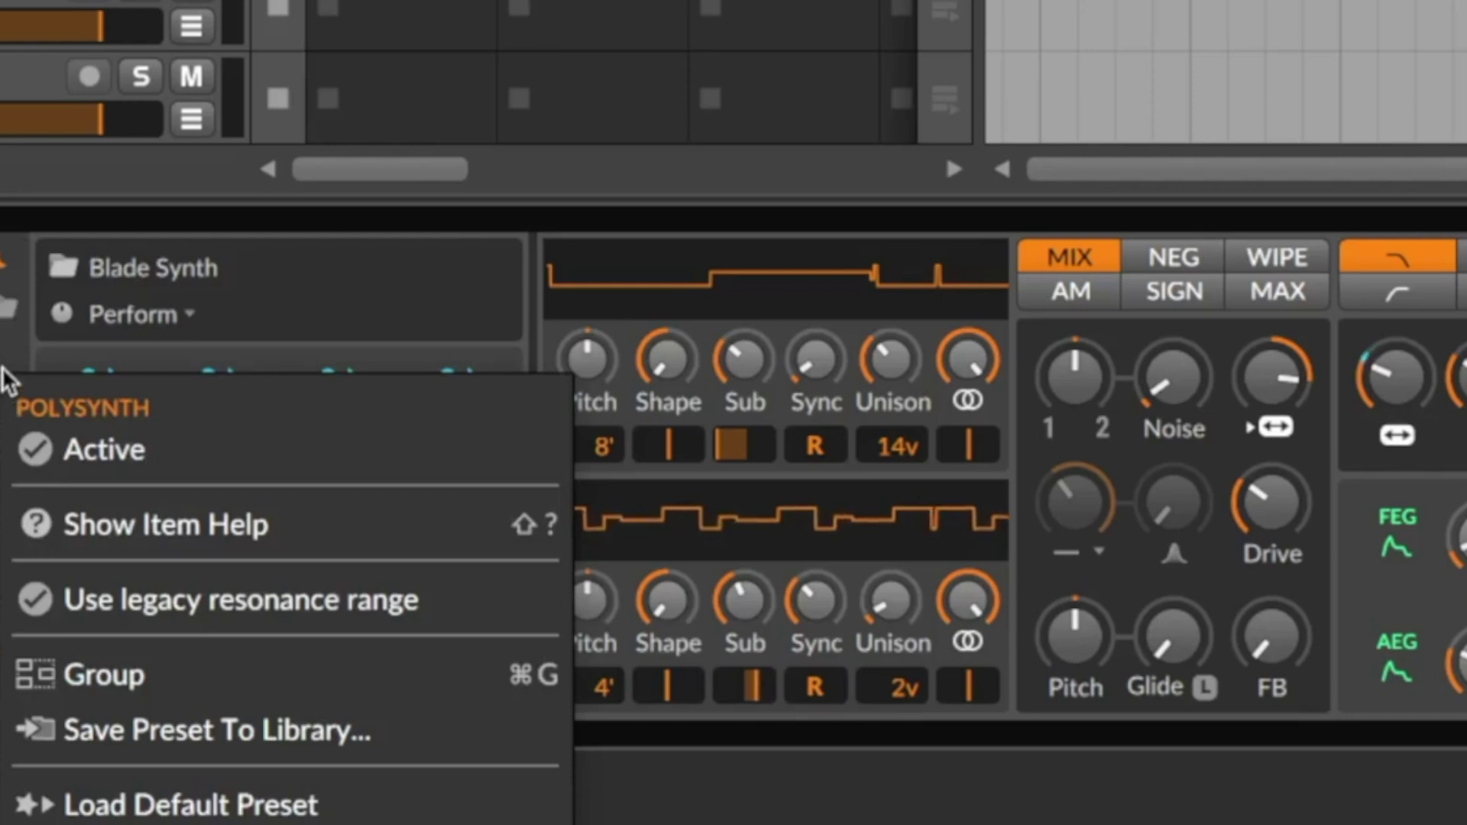
left_click(185, 803)
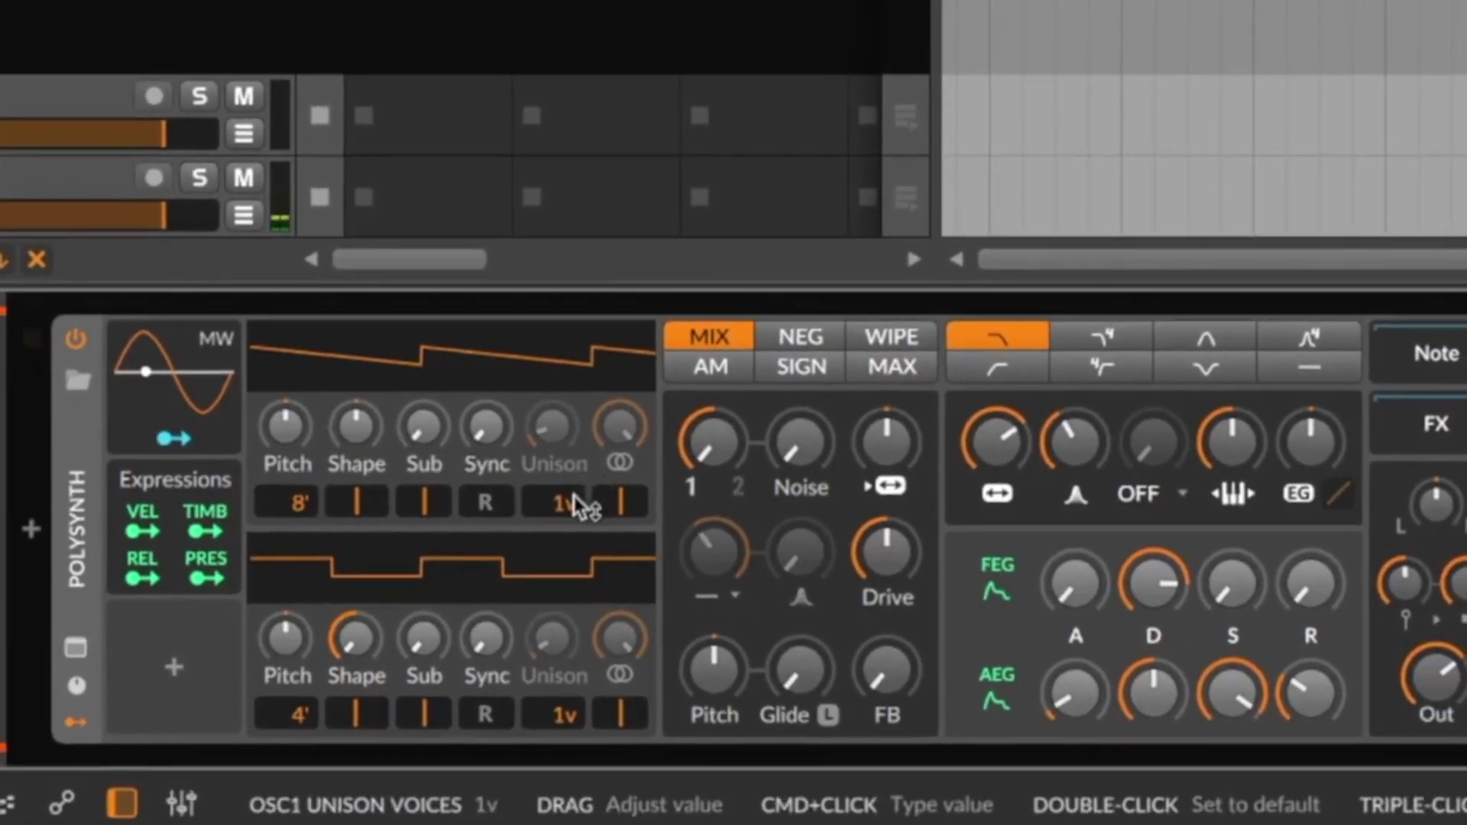
- Set oscillator 1 to 16 unison voices, increase its unison detune and blend some of oscillator 2 into the mix
left_click_drag(575, 506, 574, 489)
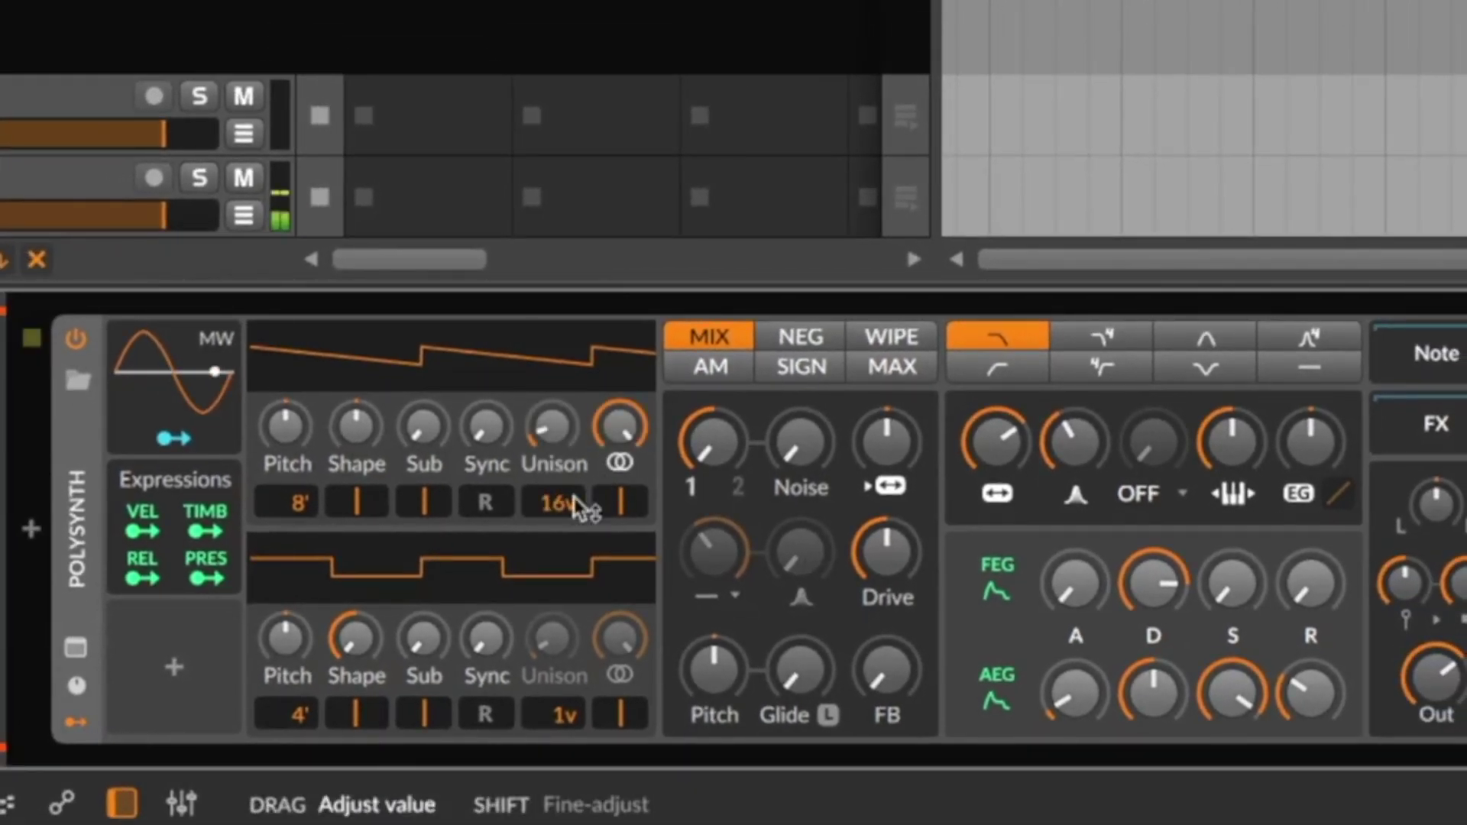
left_click_drag(560, 464, 543, 421)
left_click_drag(711, 441, 711, 405)
- Raise oscillator 1's sub level, set oscillator 2's shape to 49.6 % and add some sync to oscillator 2
left_click_drag(420, 454, 413, 435)
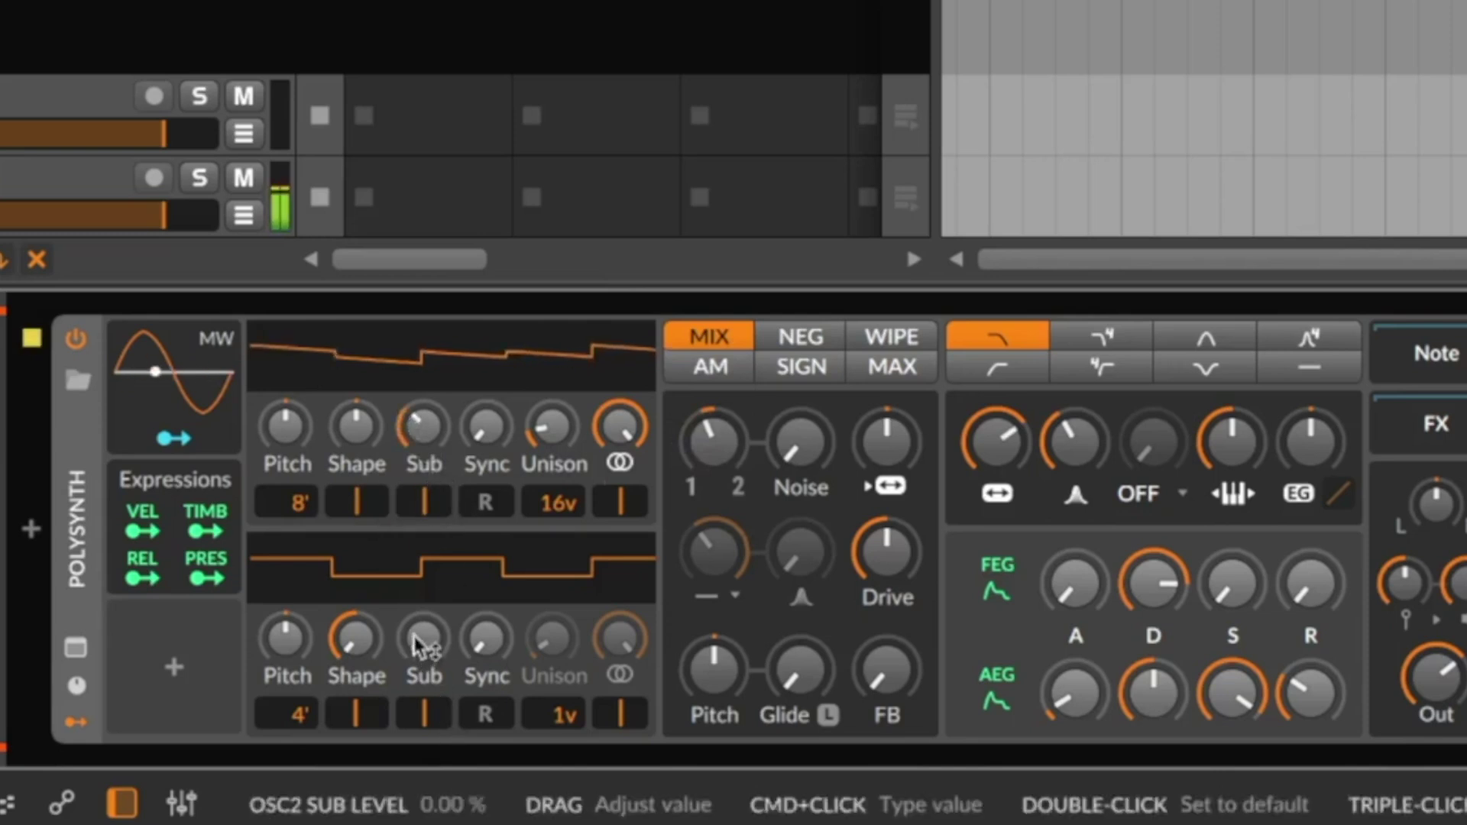
left_click_drag(365, 650, 365, 595)
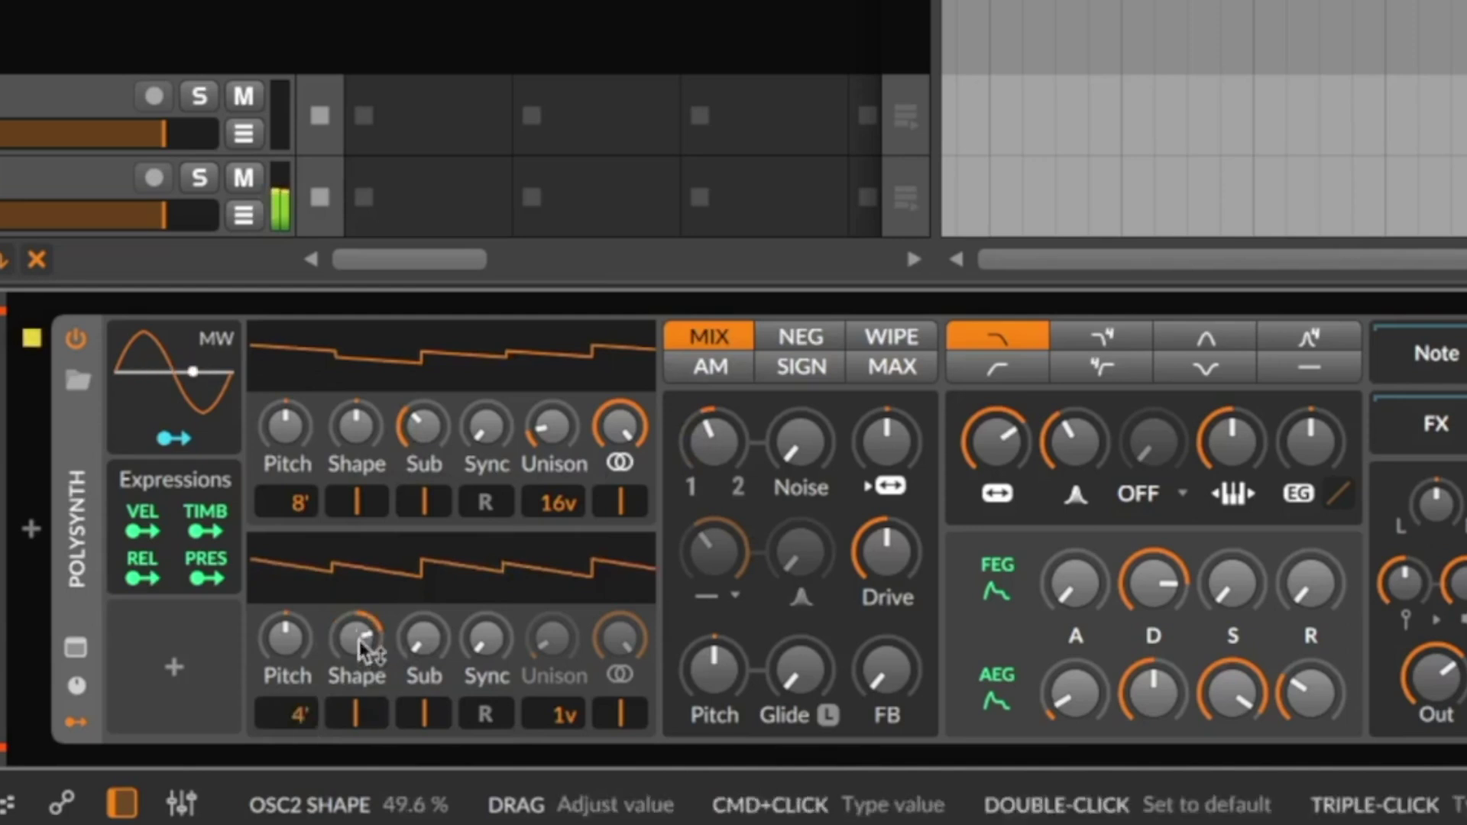
mouse_move(486, 638)
left_mouse_down()
mouse_move(486, 623)
mouse_move(486, 638)
left_mouse_up()
- Set the filter cutoff to about 1.08 kHz, increase the filter envelope amount and shorten the filter envelope's decay
mouse_move(1016, 455)
left_mouse_down()
mouse_move(1017, 432)
mouse_move(1016, 445)
left_mouse_up()
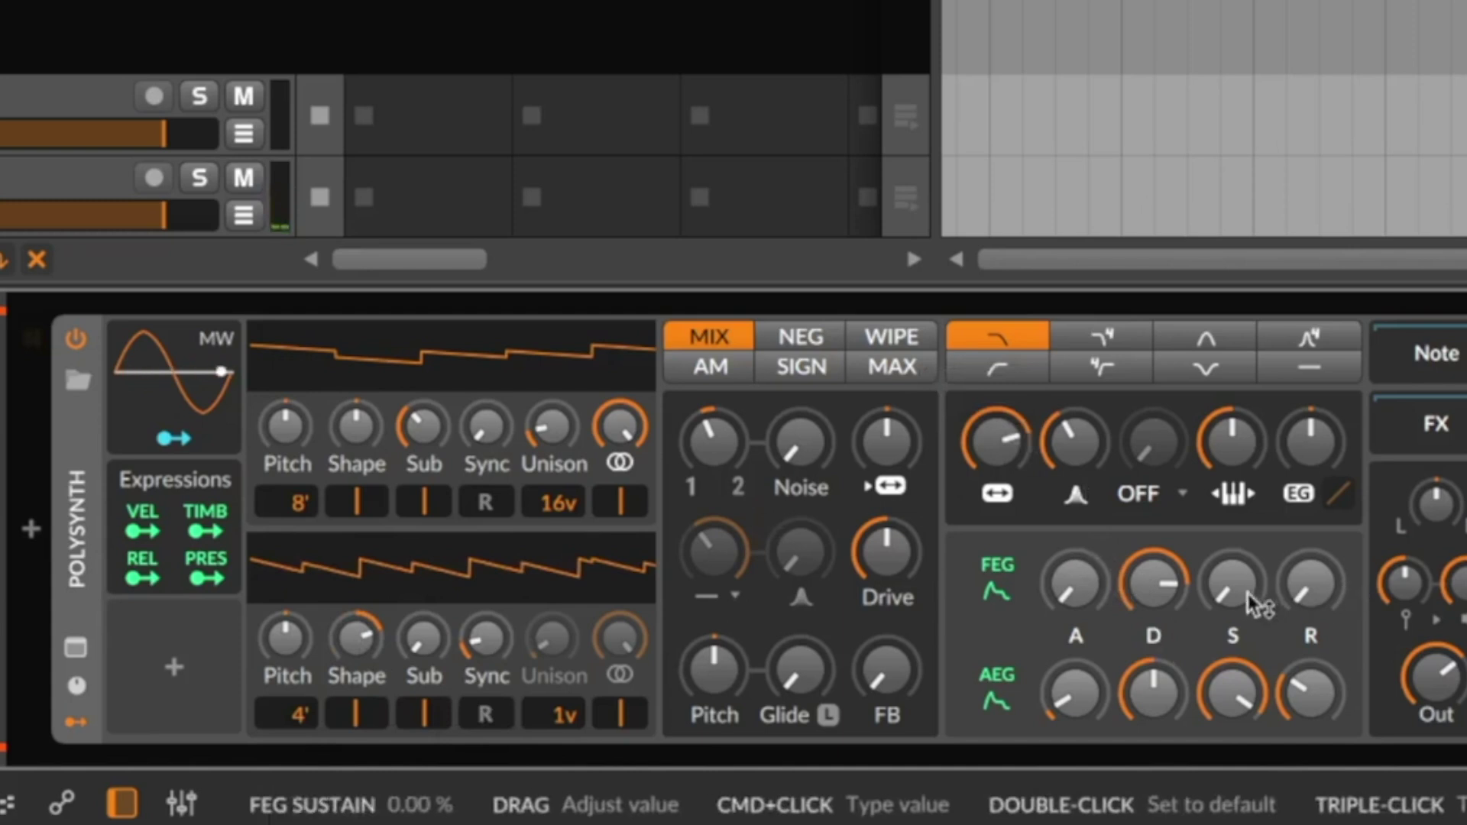
left_click_drag(1312, 441, 1311, 406)
left_click_drag(1006, 446, 1006, 462)
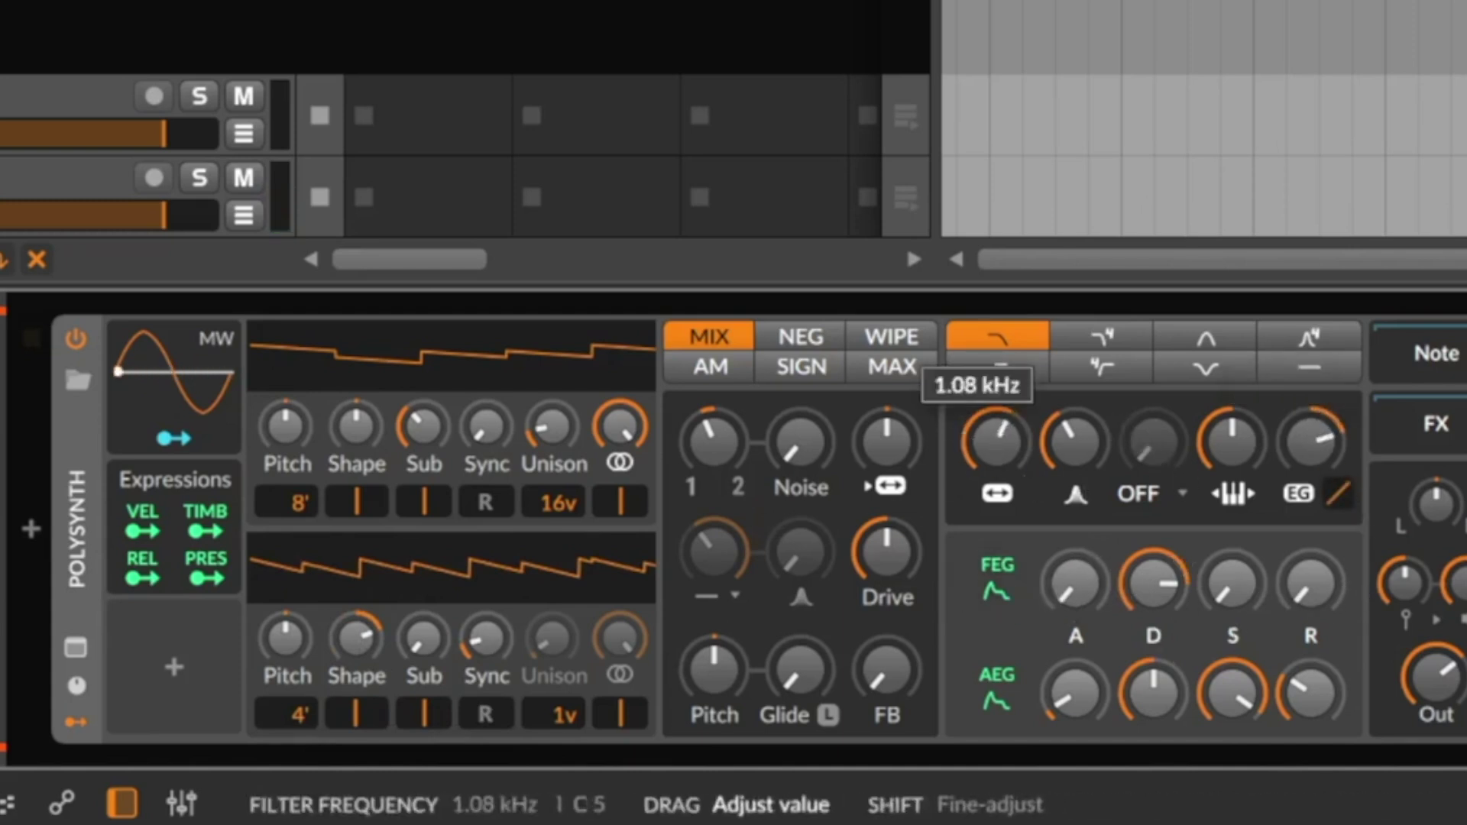
left_click_drag(1151, 577, 1150, 593)
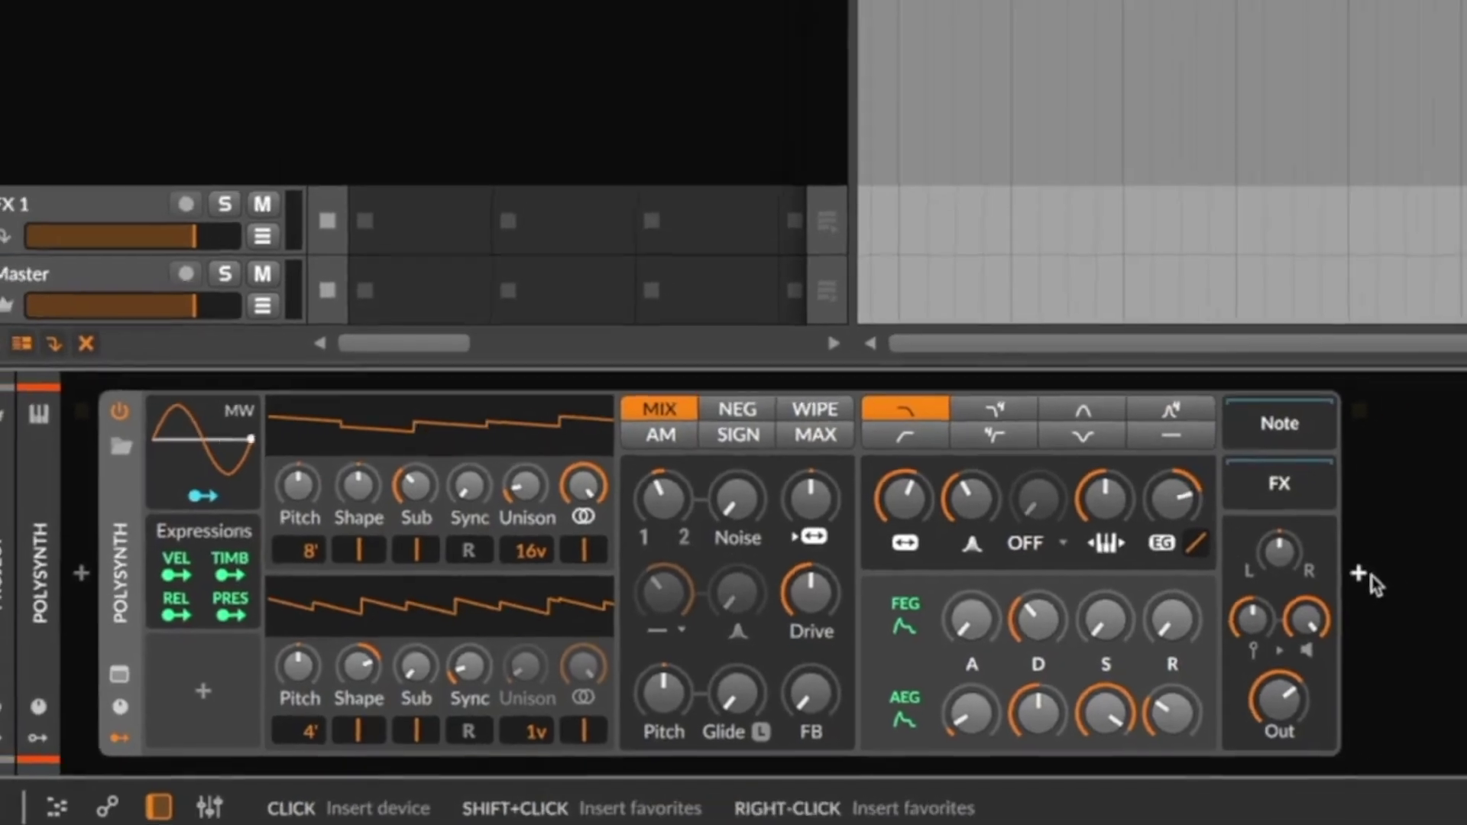
- Insert a Delay-1 effect after Polysynth and set its synced delay time to 4
left_click(1375, 573)
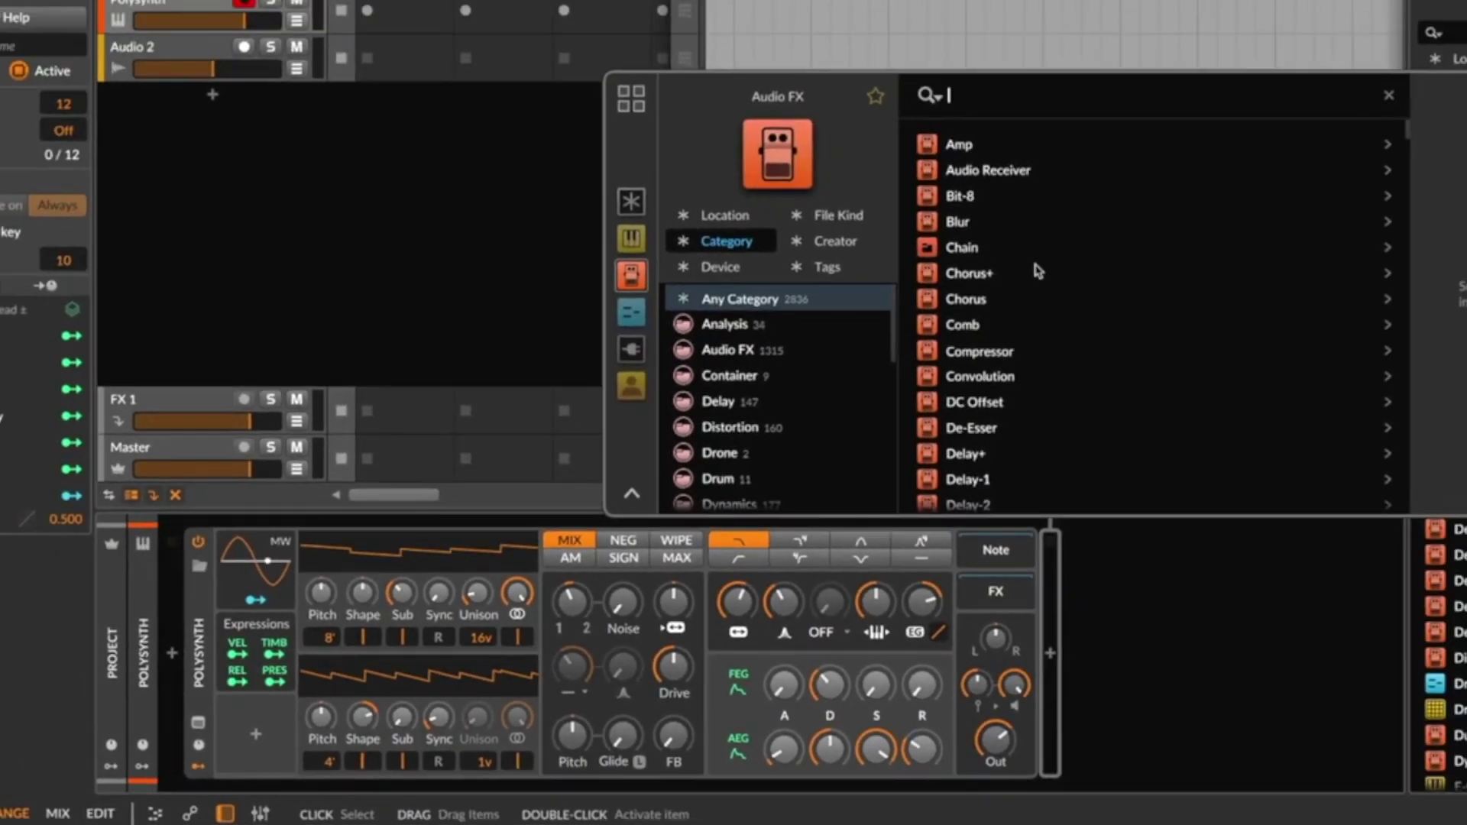
type("del")
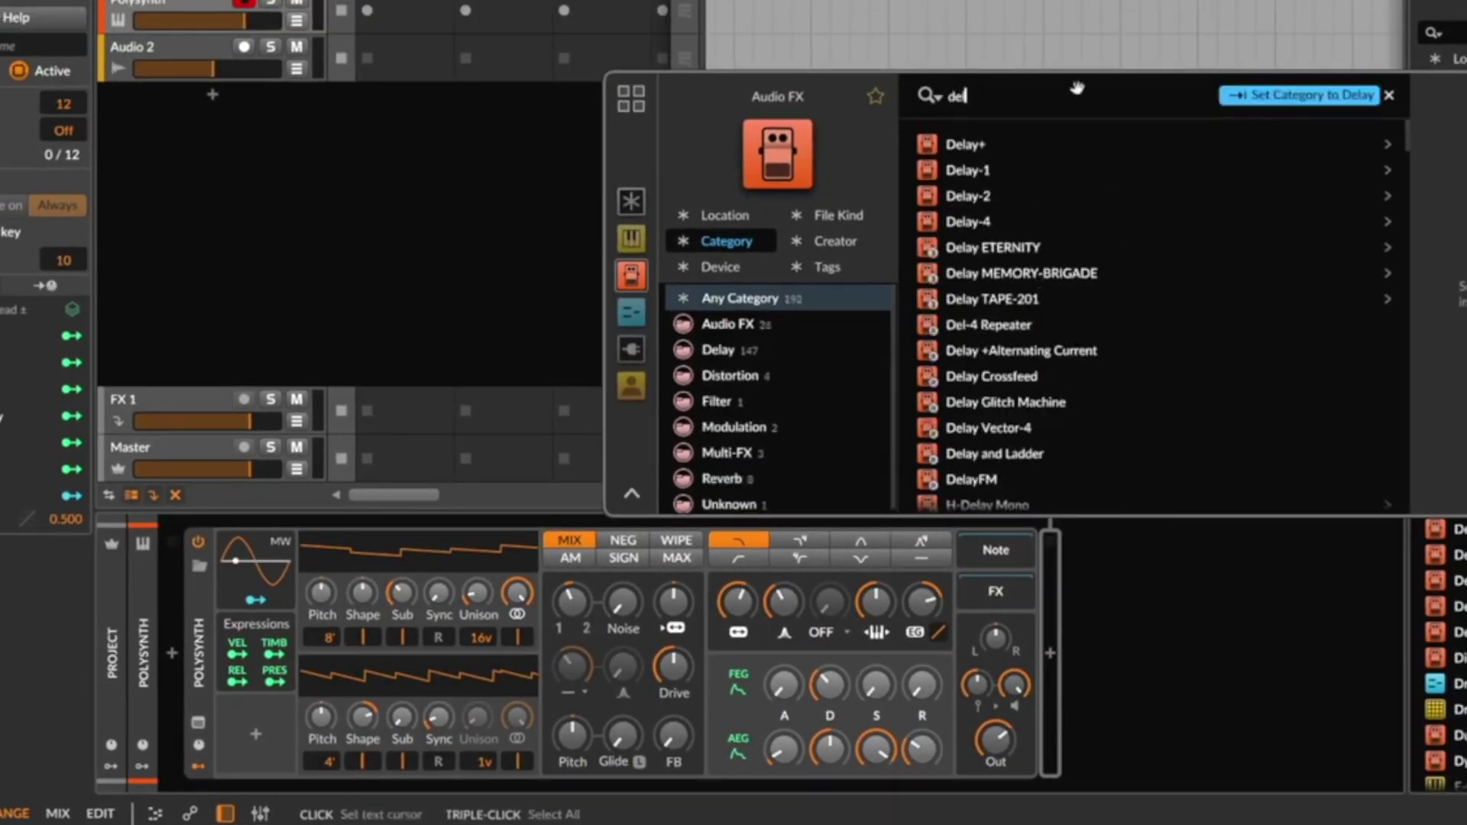
double_click(976, 175)
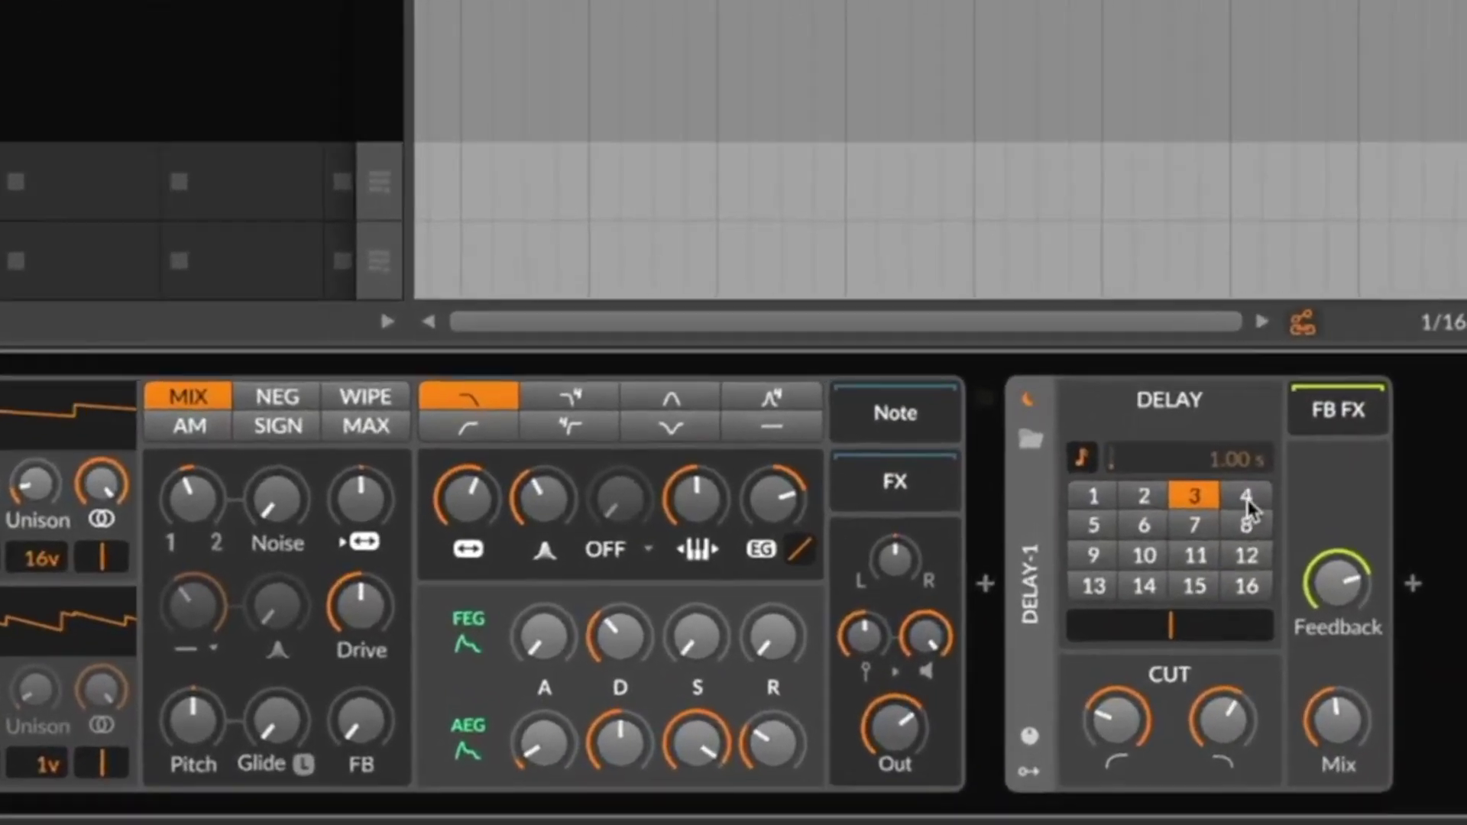
left_click(1249, 501)
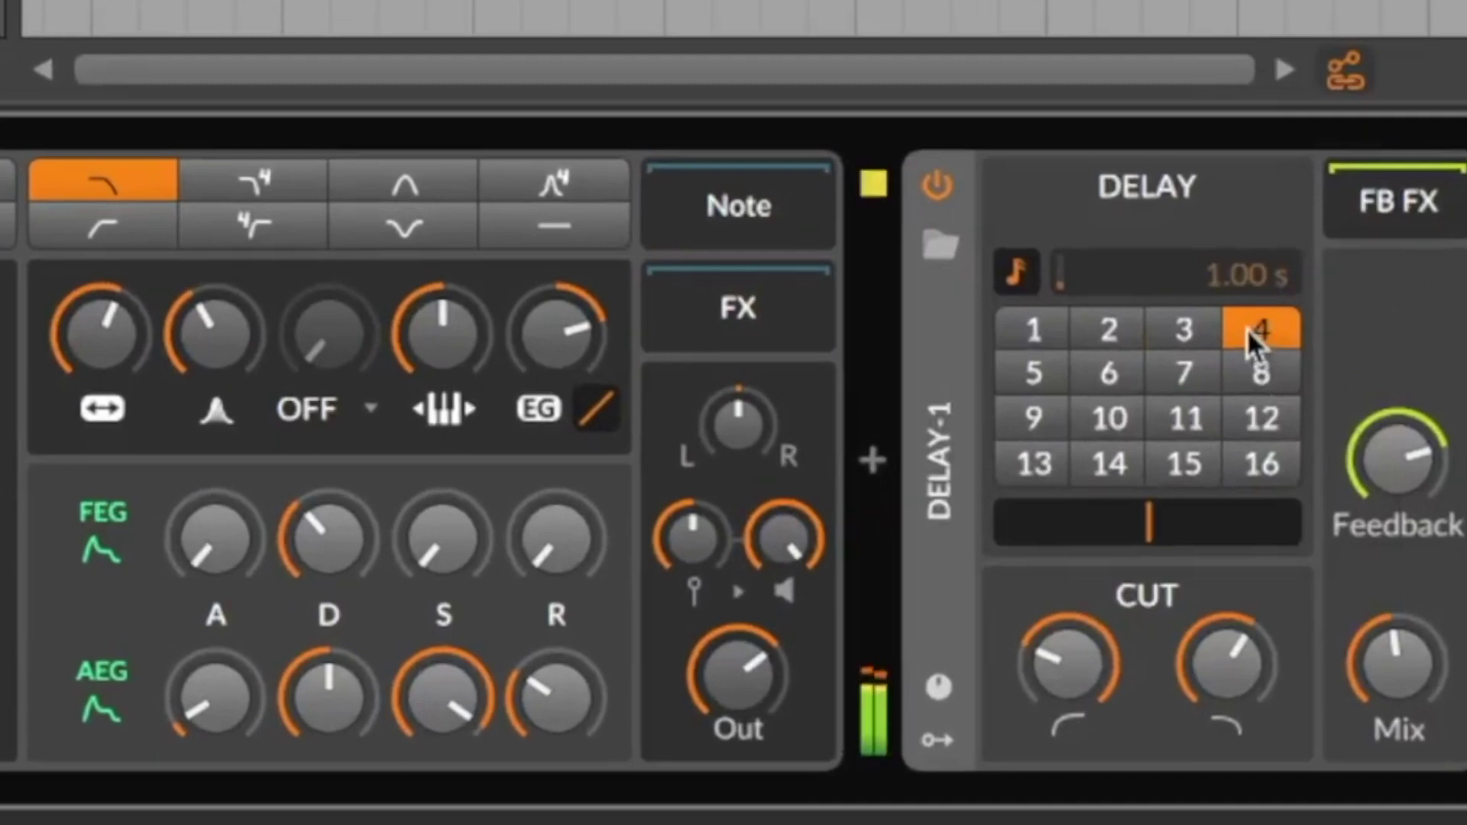
- Turn the delay's feedback fully down and try delay times of 8, 2, 1 and 3, ending on 4
left_click_drag(1361, 453, 1375, 650)
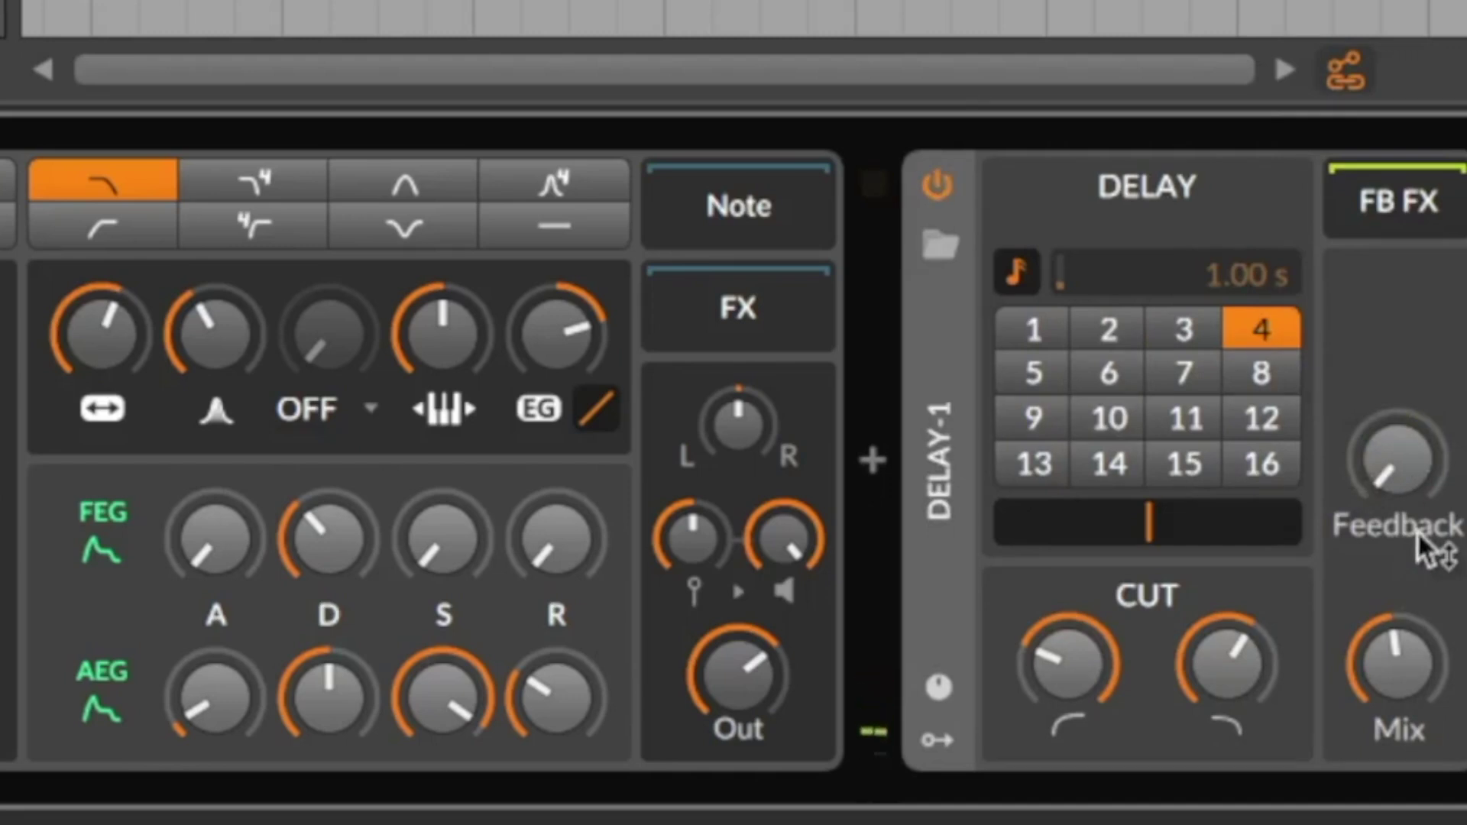
left_click(1253, 375)
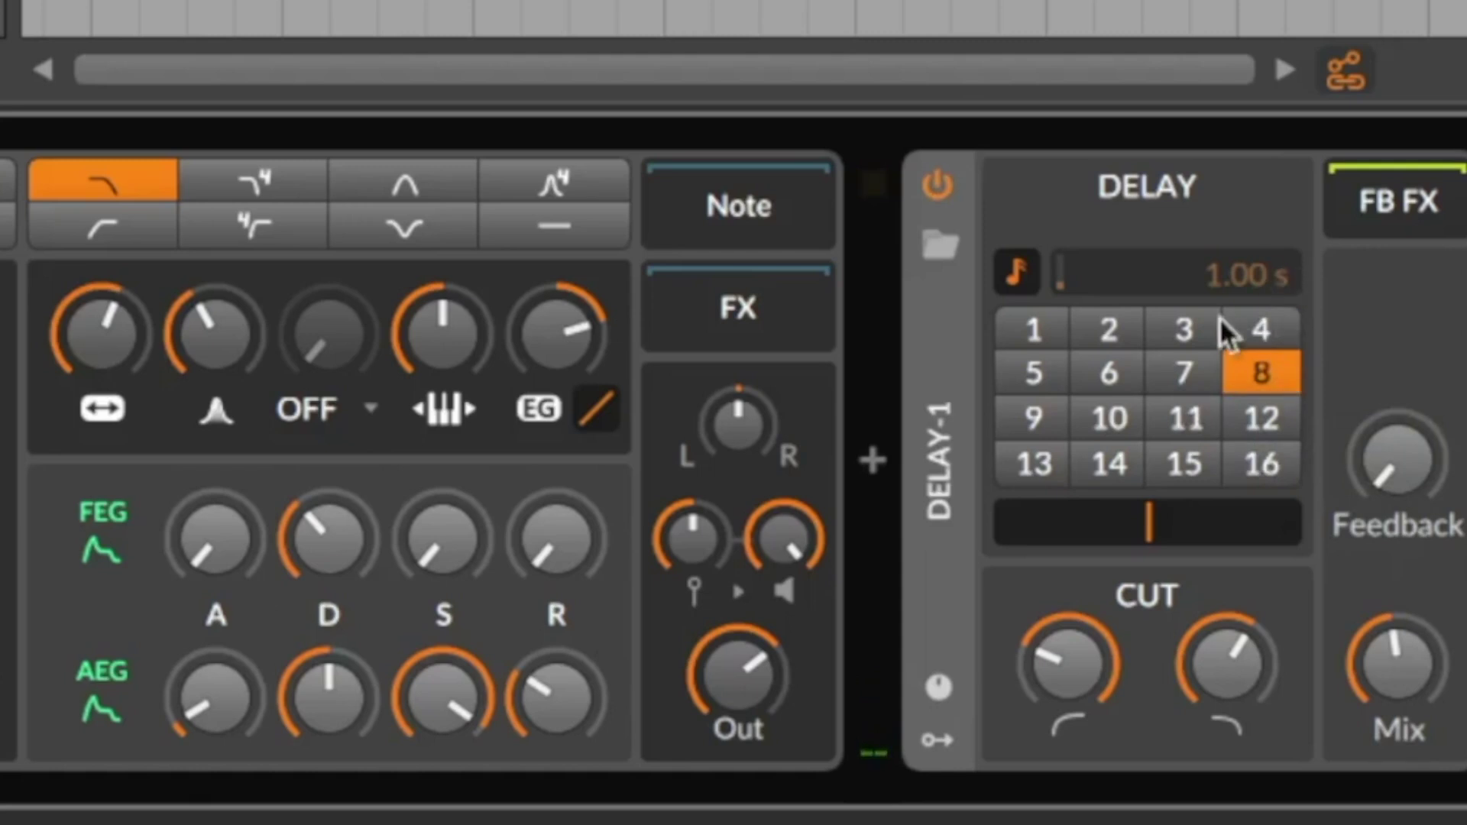
left_click(1104, 330)
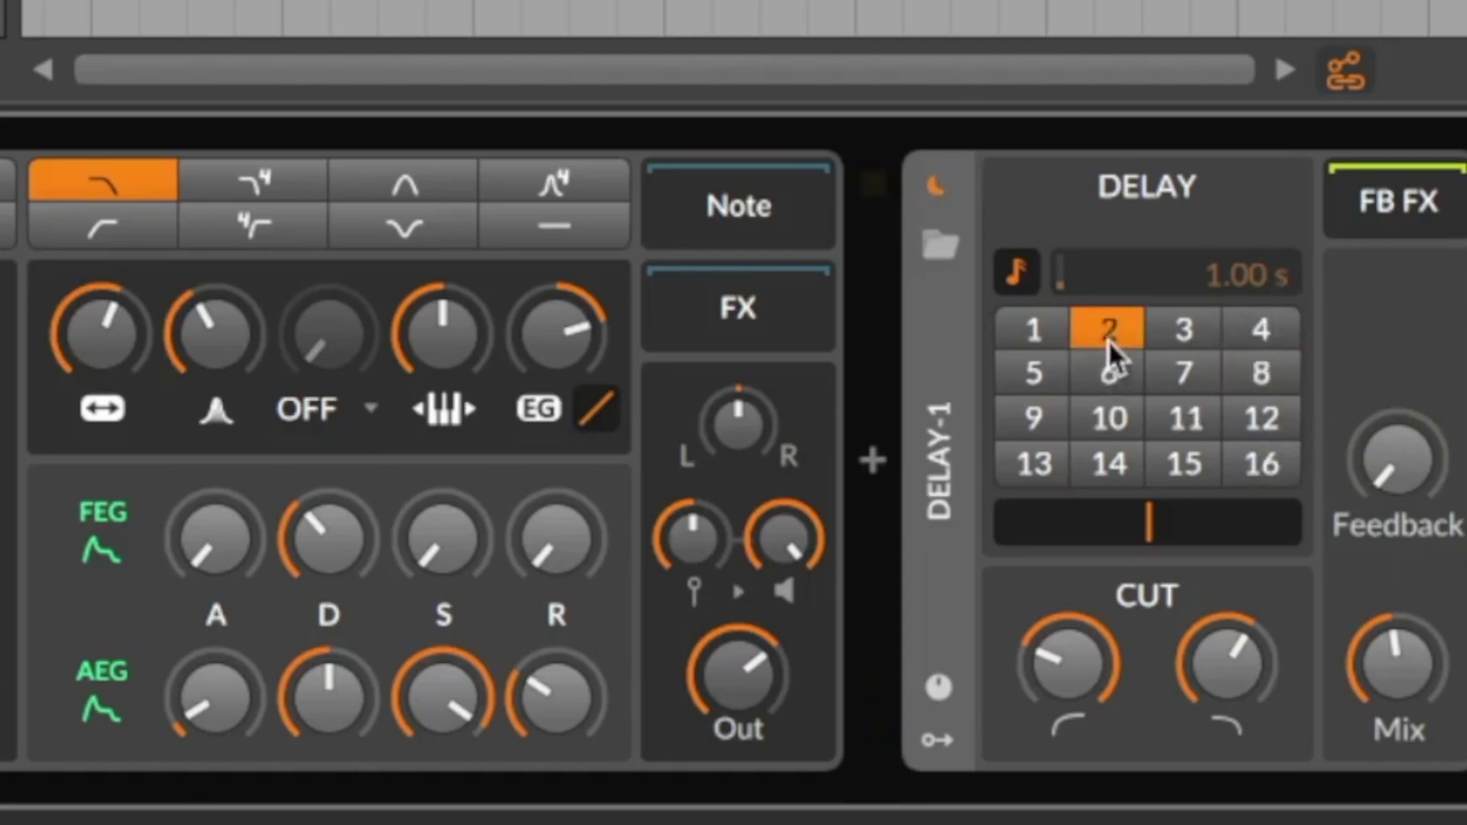
left_click(1284, 337)
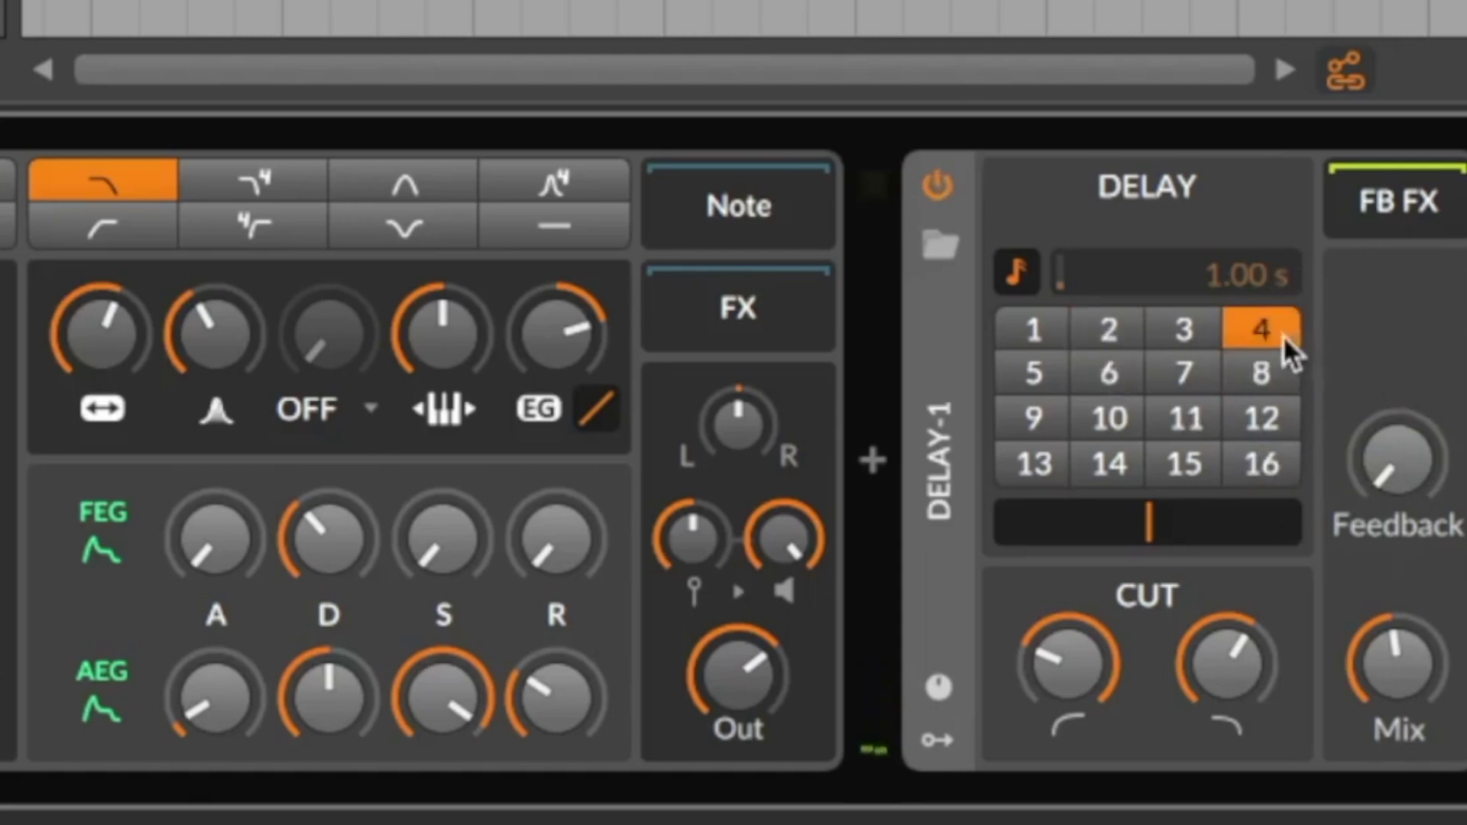
left_click(1030, 332)
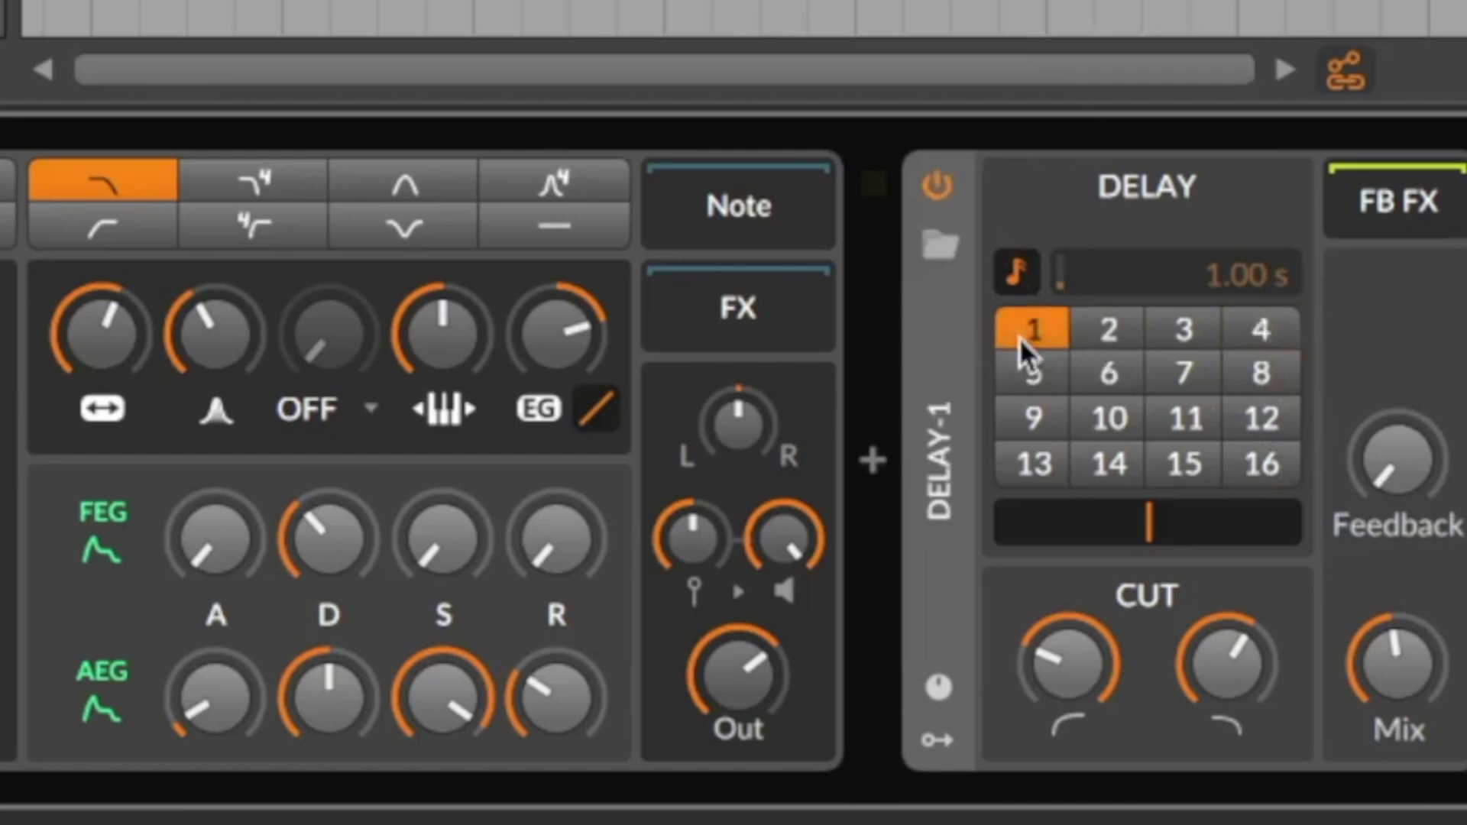
left_click(1134, 342)
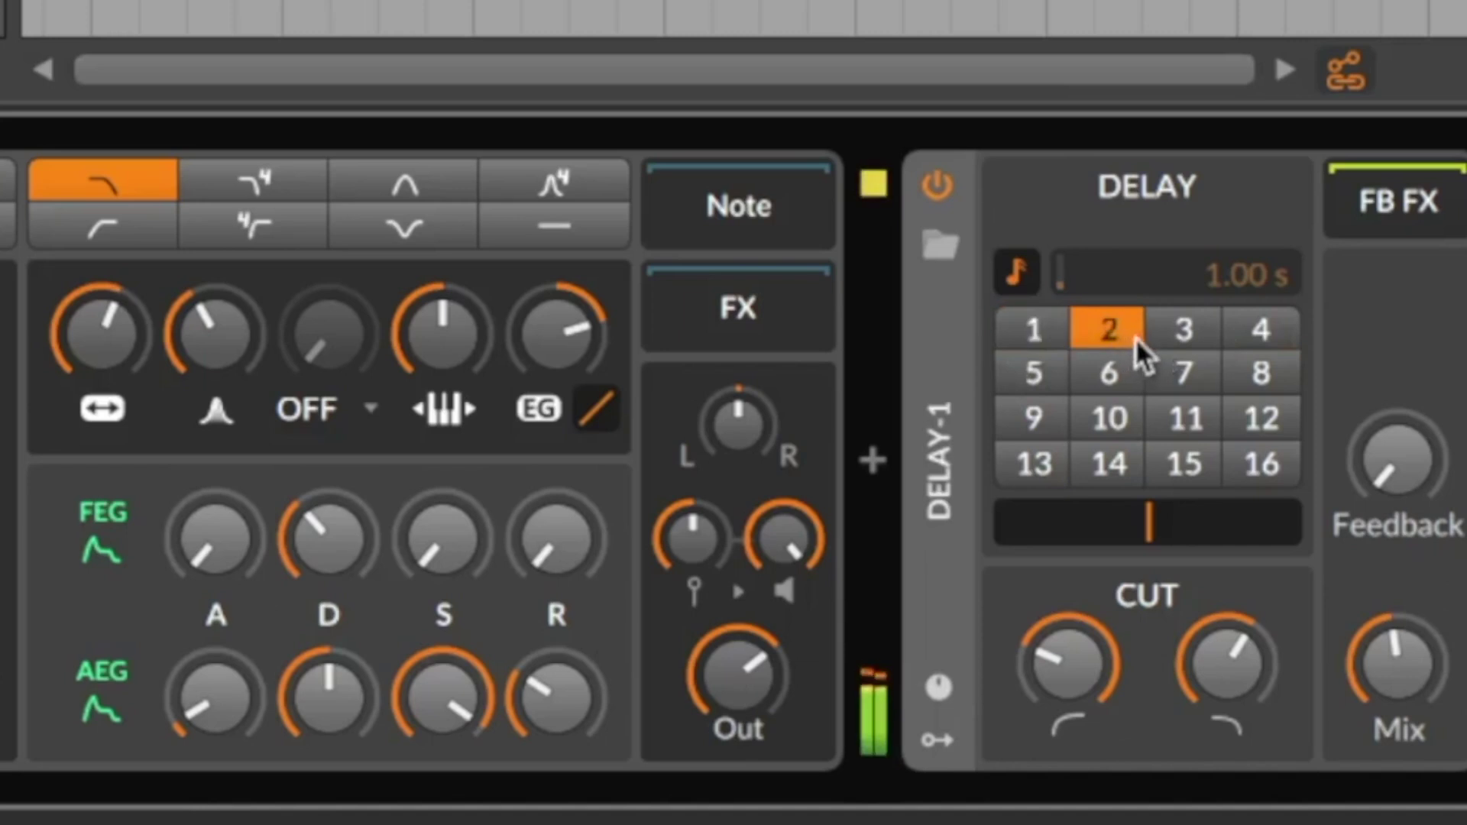
left_click(1187, 343)
left_click(1261, 330)
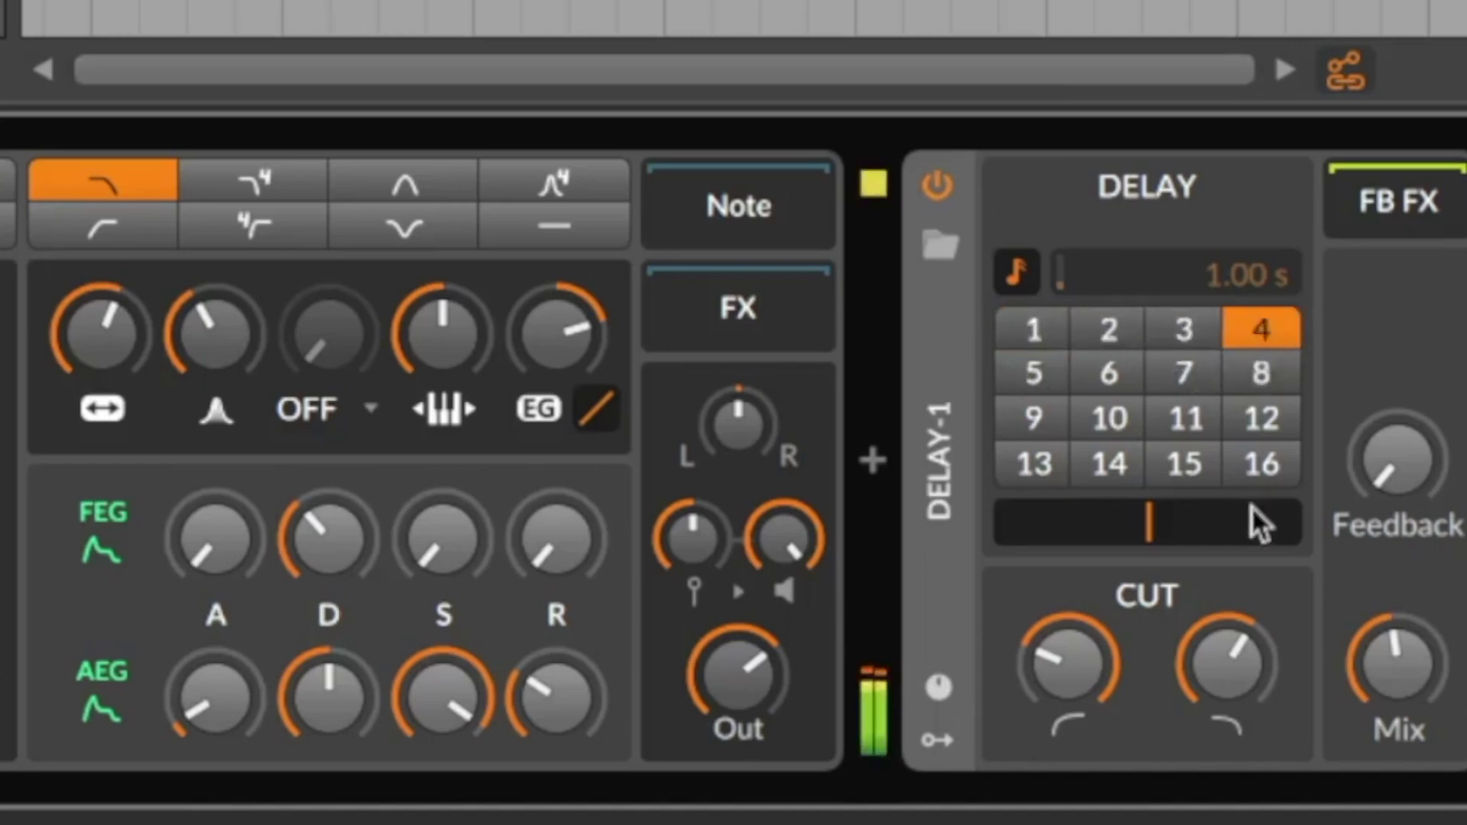
- Raise Delay-1's feedback to around halfway, narrow its low and high cut range and lower its mix
left_click_drag(1347, 520, 1357, 585)
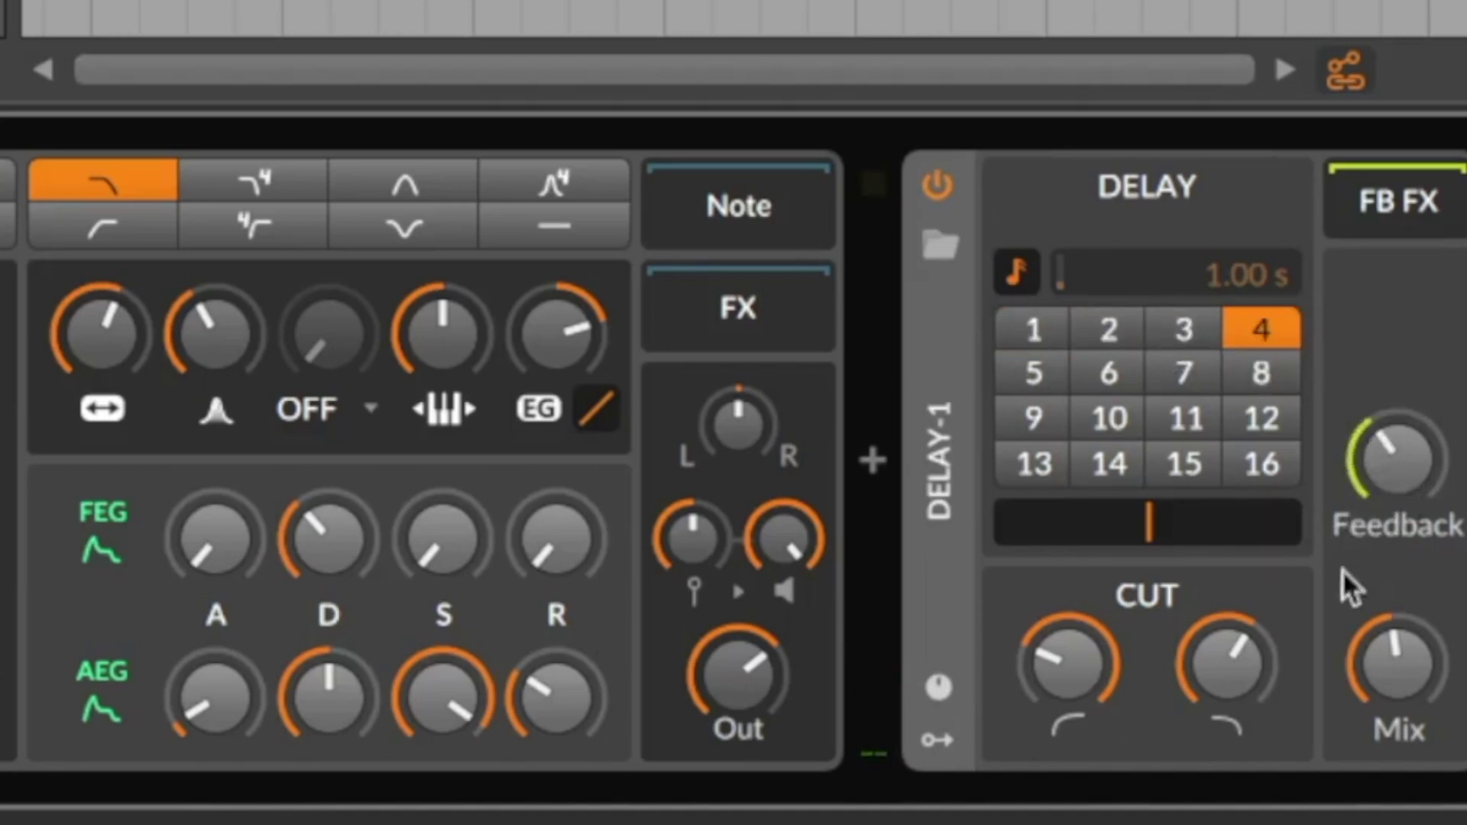
left_click(1106, 665)
left_click(1106, 665)
left_click_drag(1429, 694, 1414, 667)
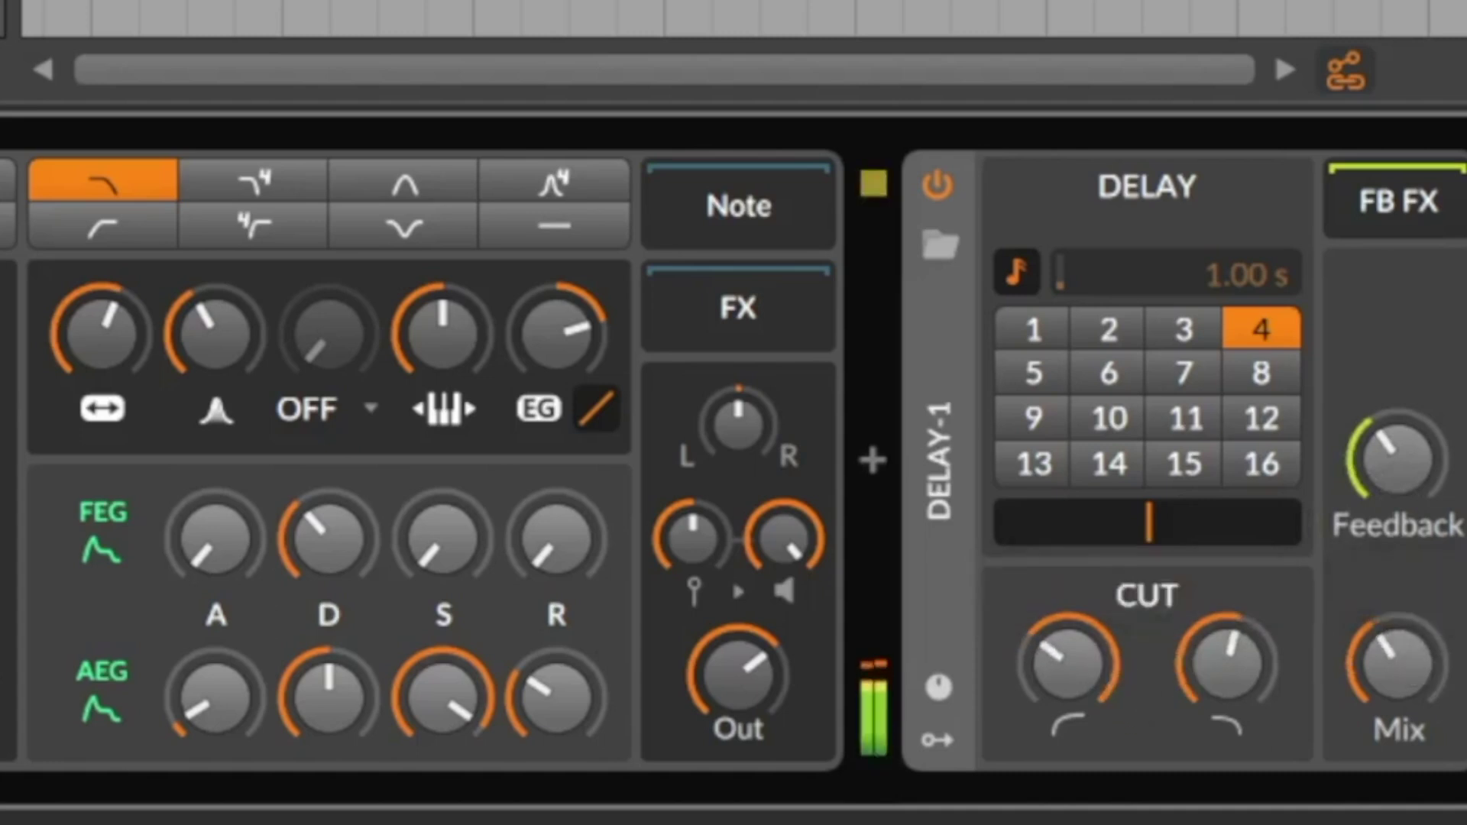
left_click_drag(1410, 458, 1410, 425)
- Insert a Reverb effect after Delay-1 at the end of the device chain
left_click(1466, 460)
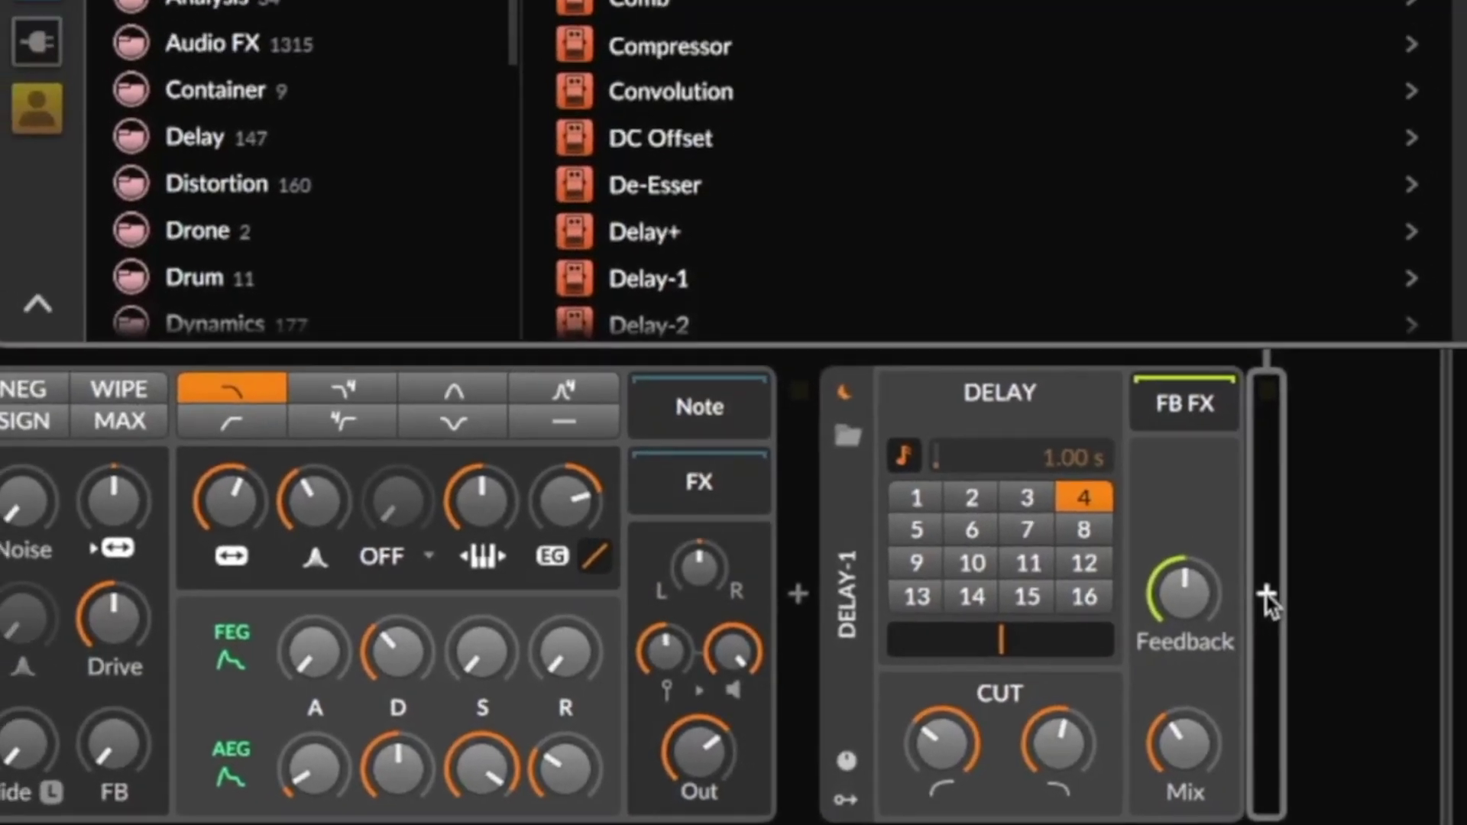
type("rev")
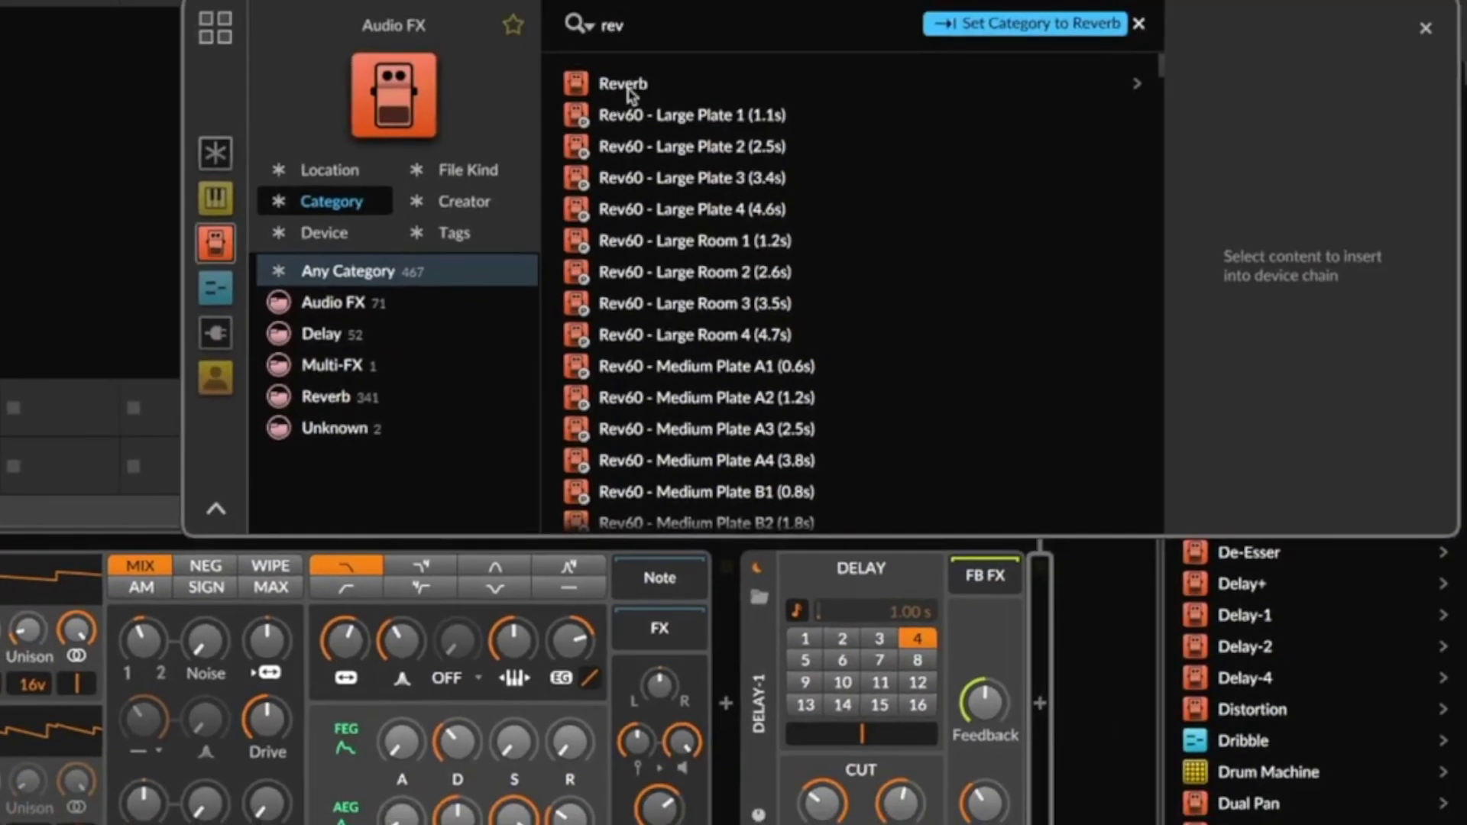
double_click(654, 89)
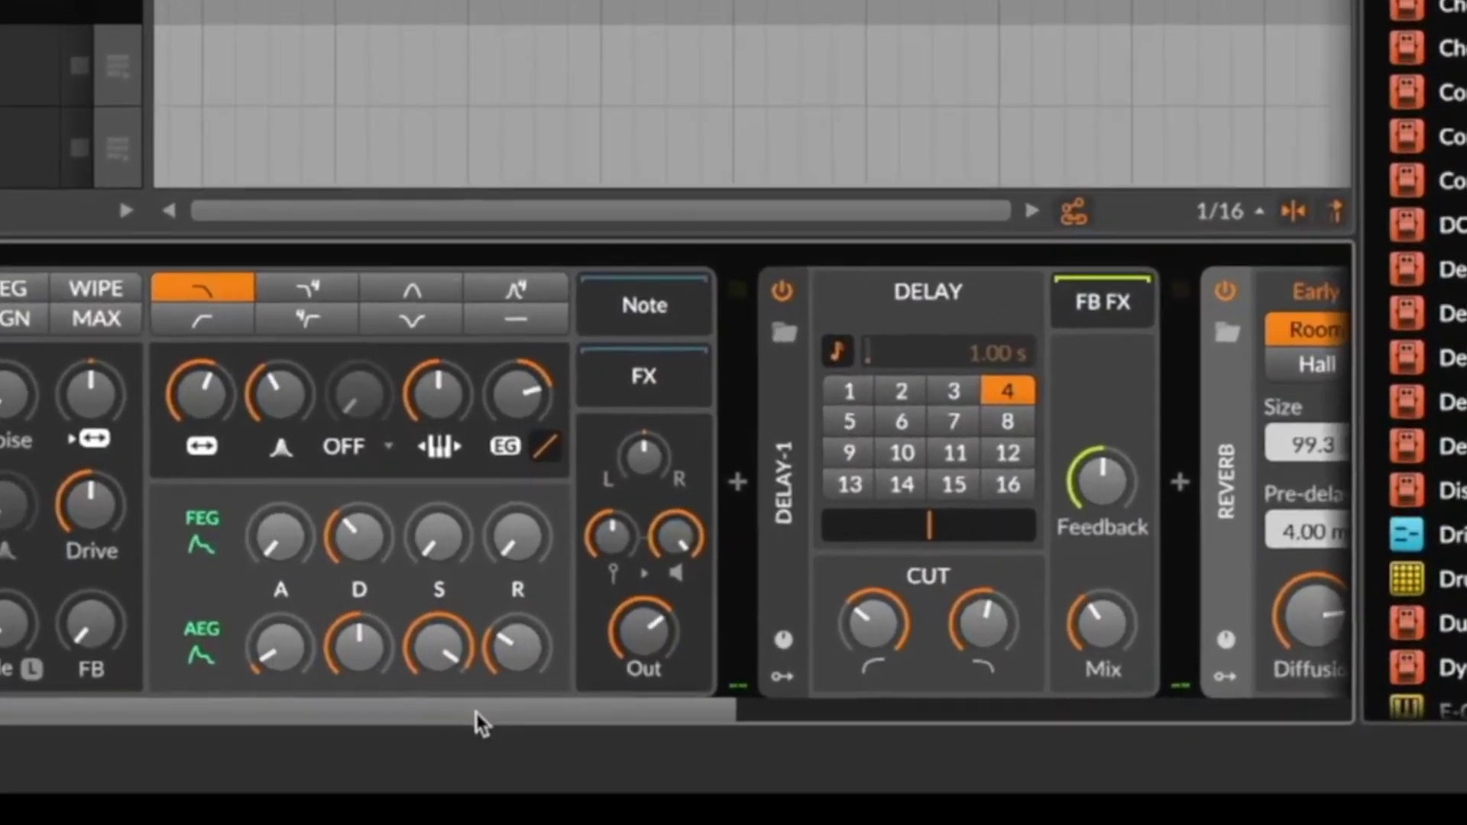
- Set the reverb's late decay time to 1.75 s and lower the mix of both the reverb and the delay
left_click_drag(476, 714, 1361, 665)
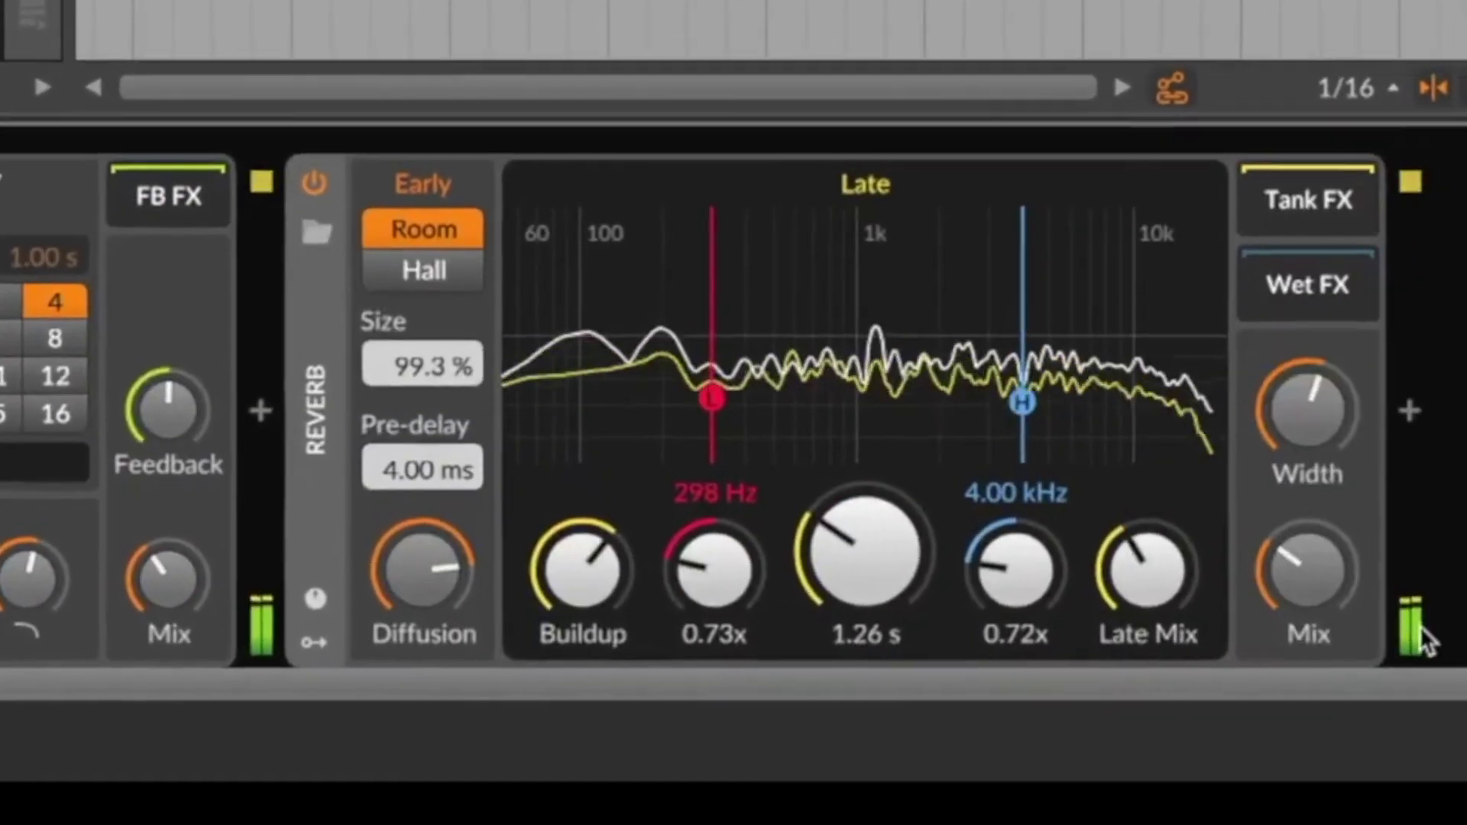
left_click_drag(908, 582, 908, 544)
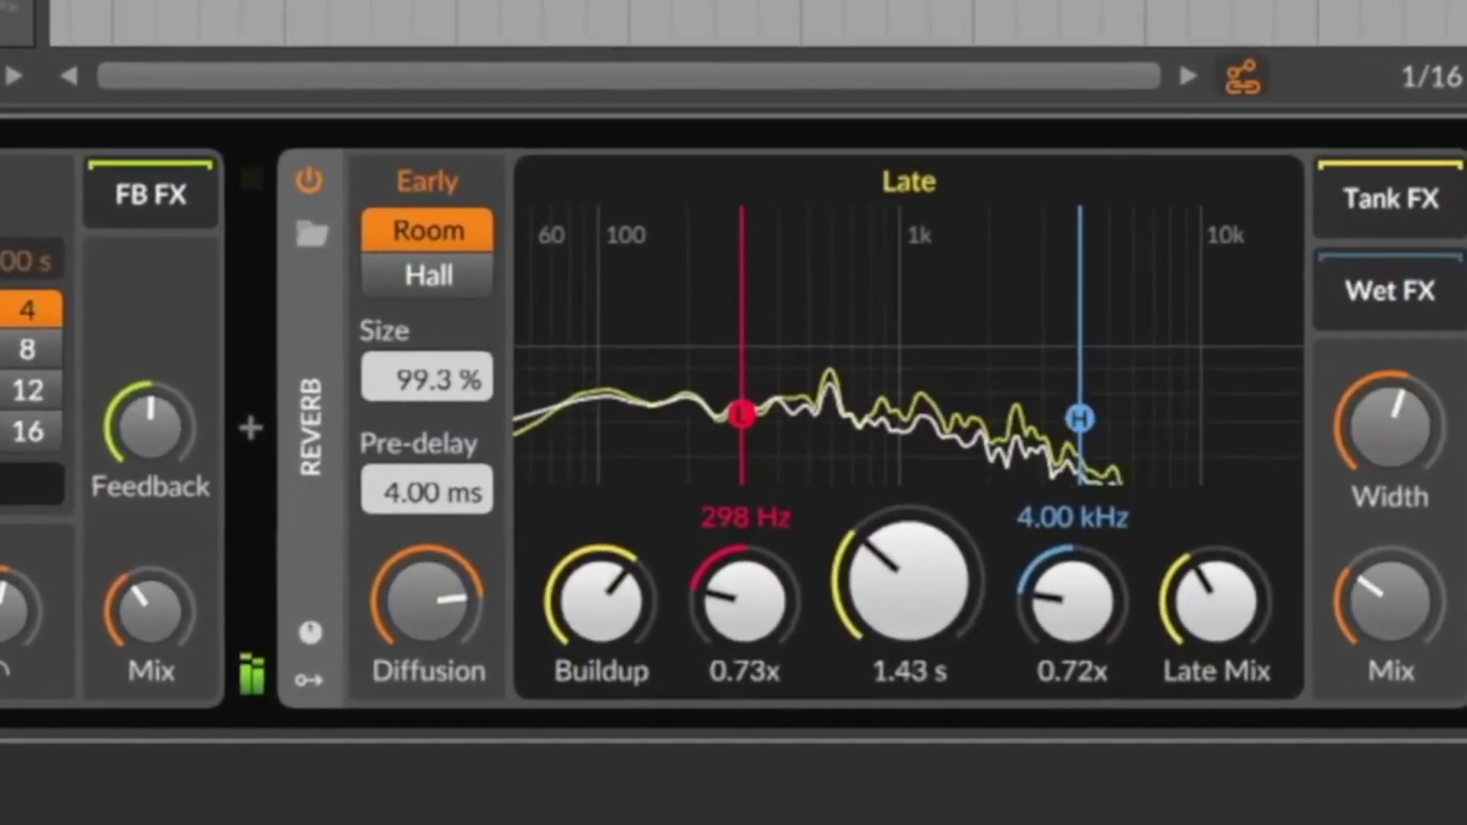
mouse_move(1391, 600)
left_mouse_down()
mouse_move(1391, 623)
mouse_move(1372, 600)
left_mouse_up()
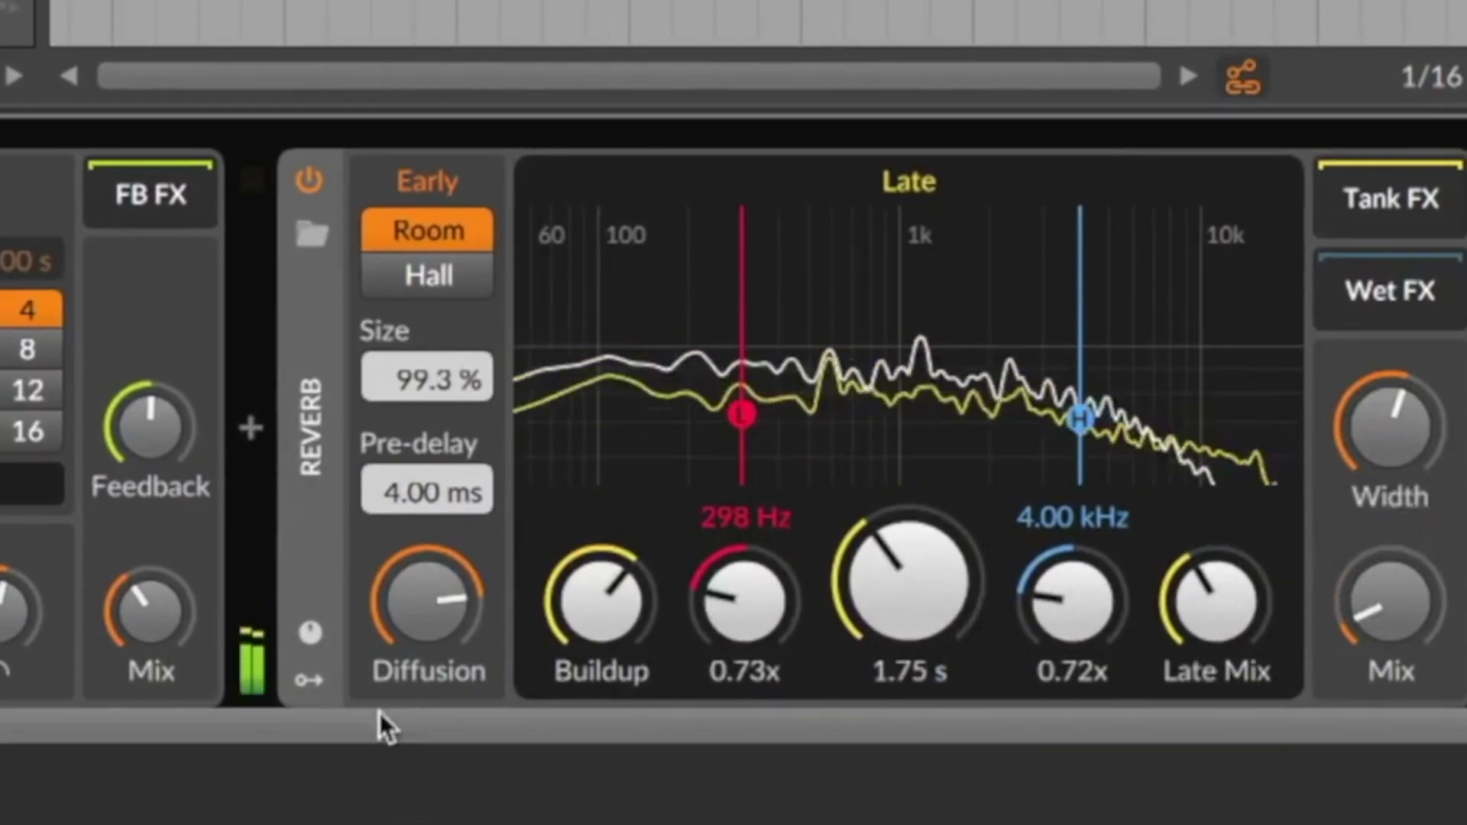
left_click_drag(136, 631, 136, 650)
left_click_drag(159, 594, 159, 615)
- Find the Multi-note note effect and insert it before Polysynth
left_click_drag(748, 792, 312, 808)
left_click_drag(118, 809, 139, 760)
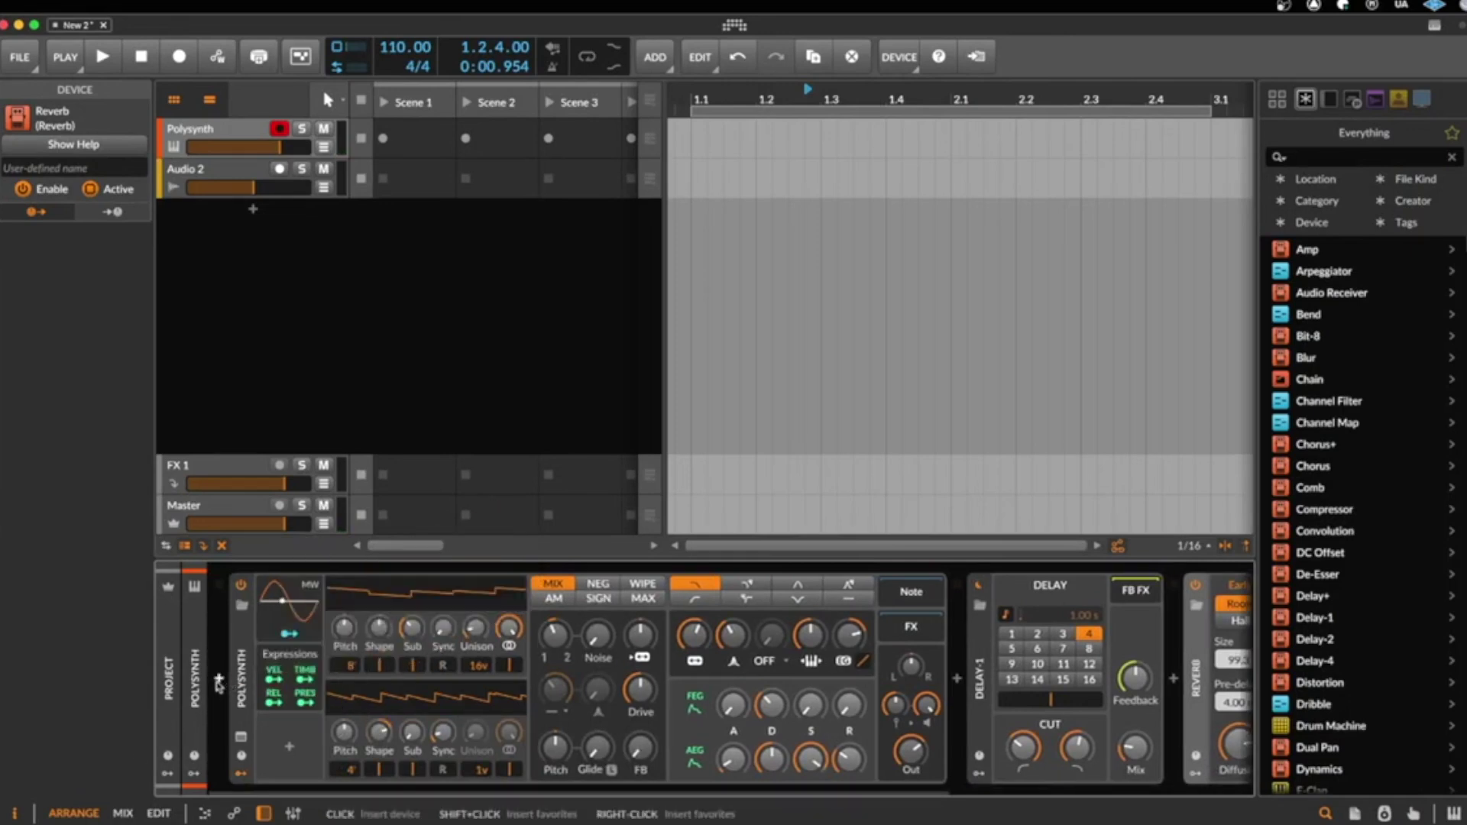
left_click(219, 680)
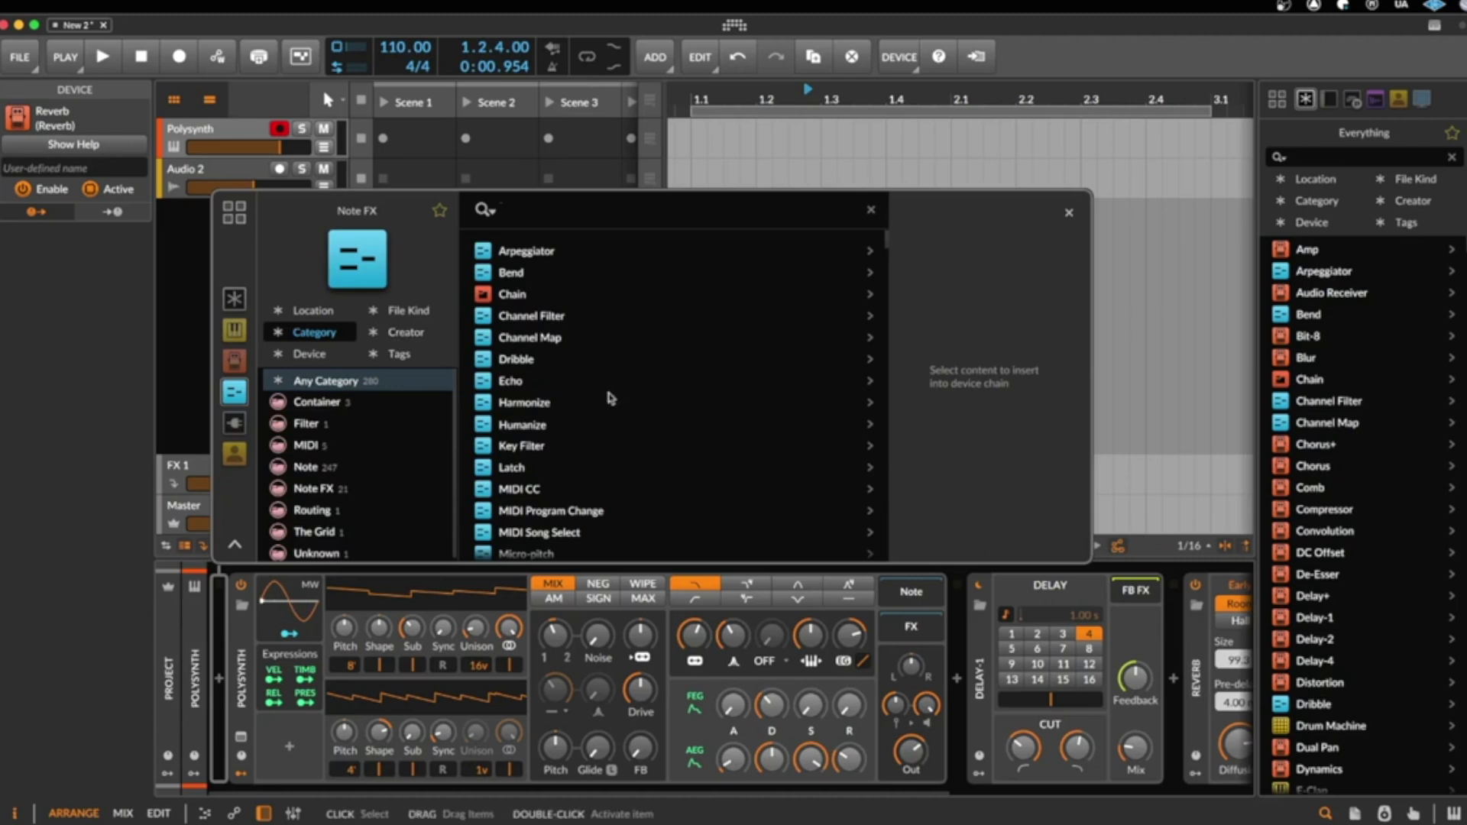
scroll(736, 428, "down", 6)
scroll(733, 441, "up", 6)
type("no")
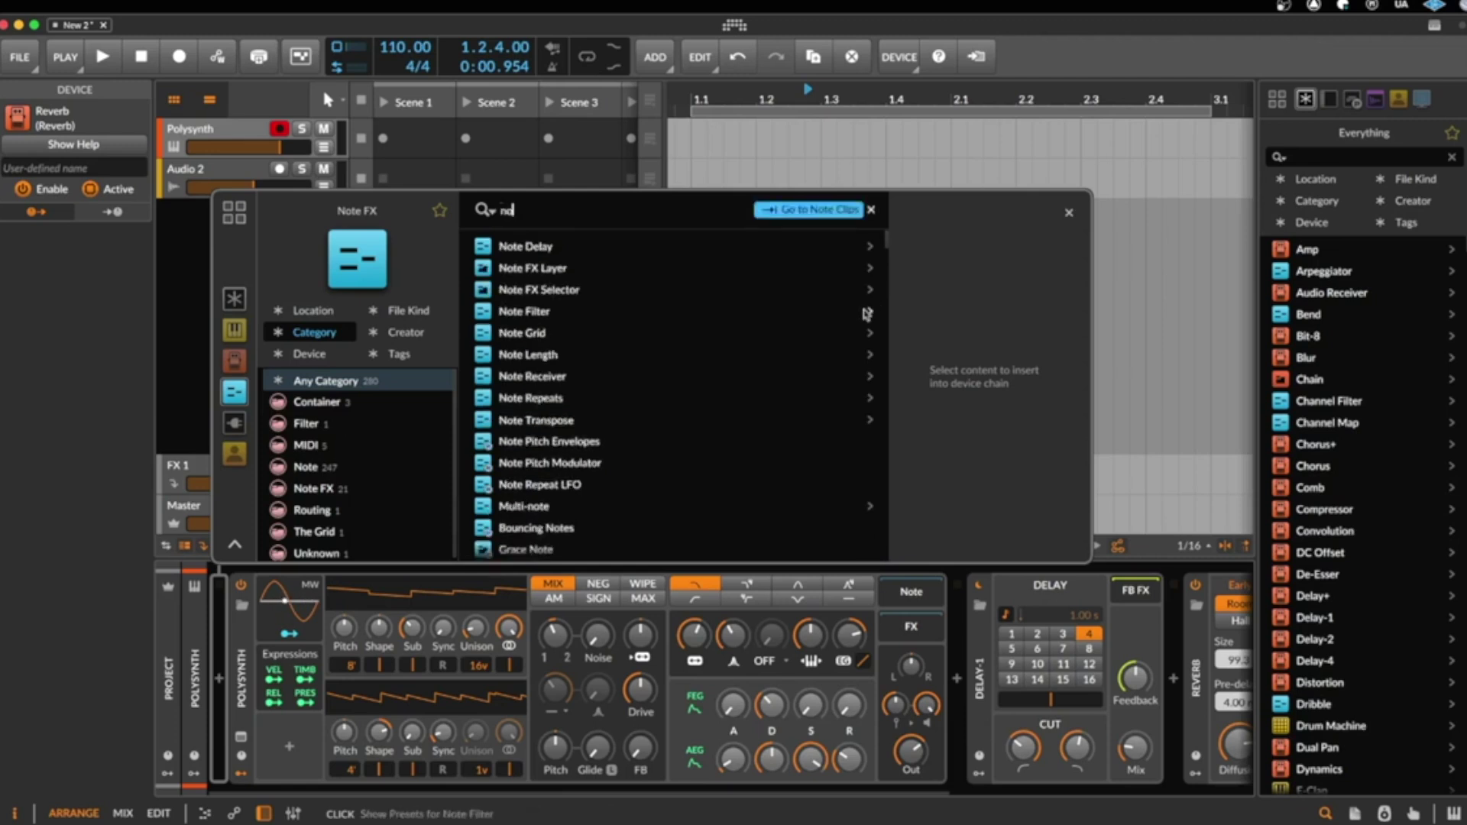
key("BackSpace")
key("BackSpace")
type("mult")
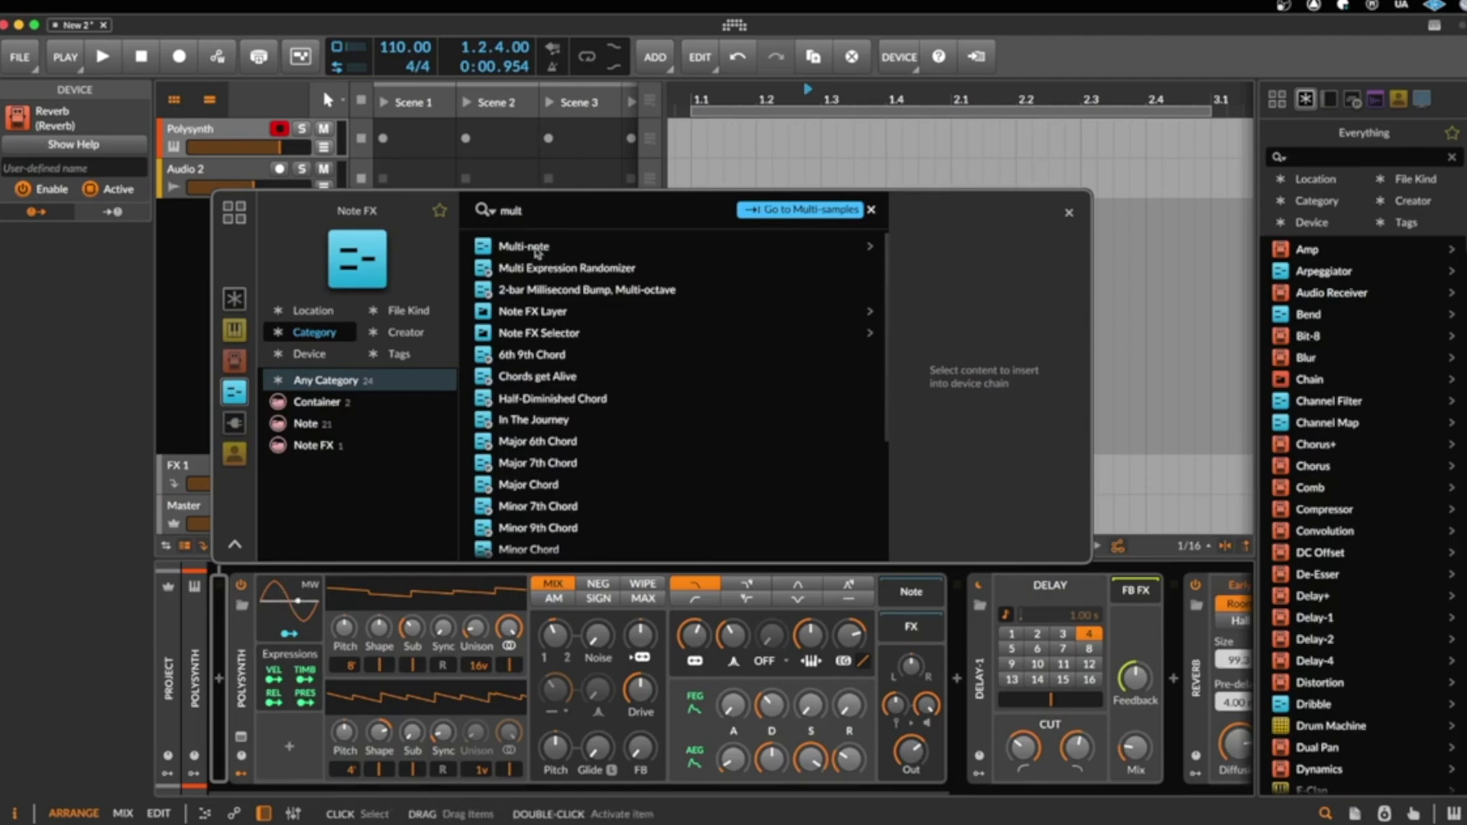
double_click(535, 248)
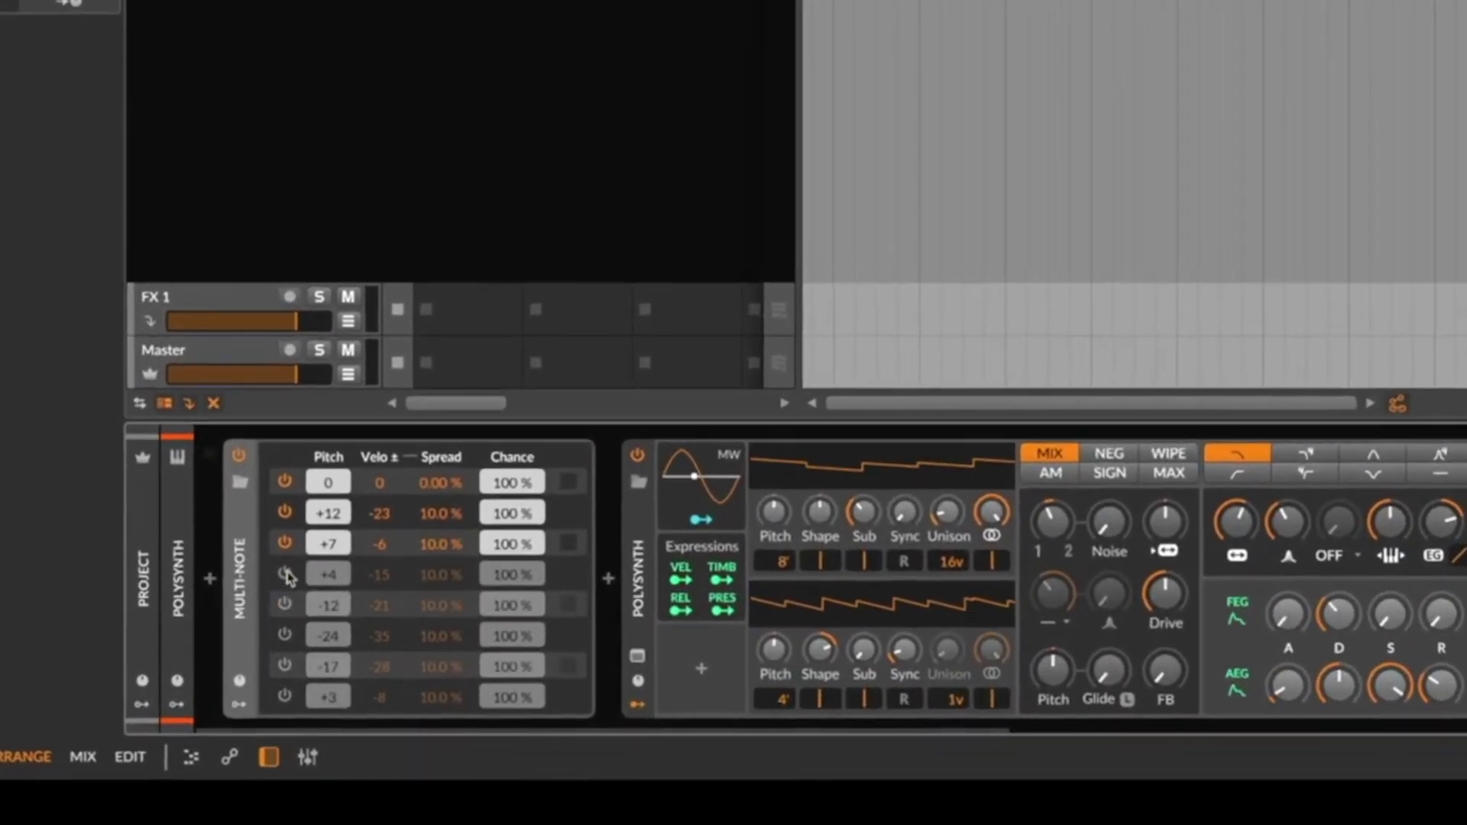
- Switch off all of Multi-note's notes and re-enable only the first one with pitch offset 0
left_click(275, 646)
left_click(279, 462)
left_click(278, 428)
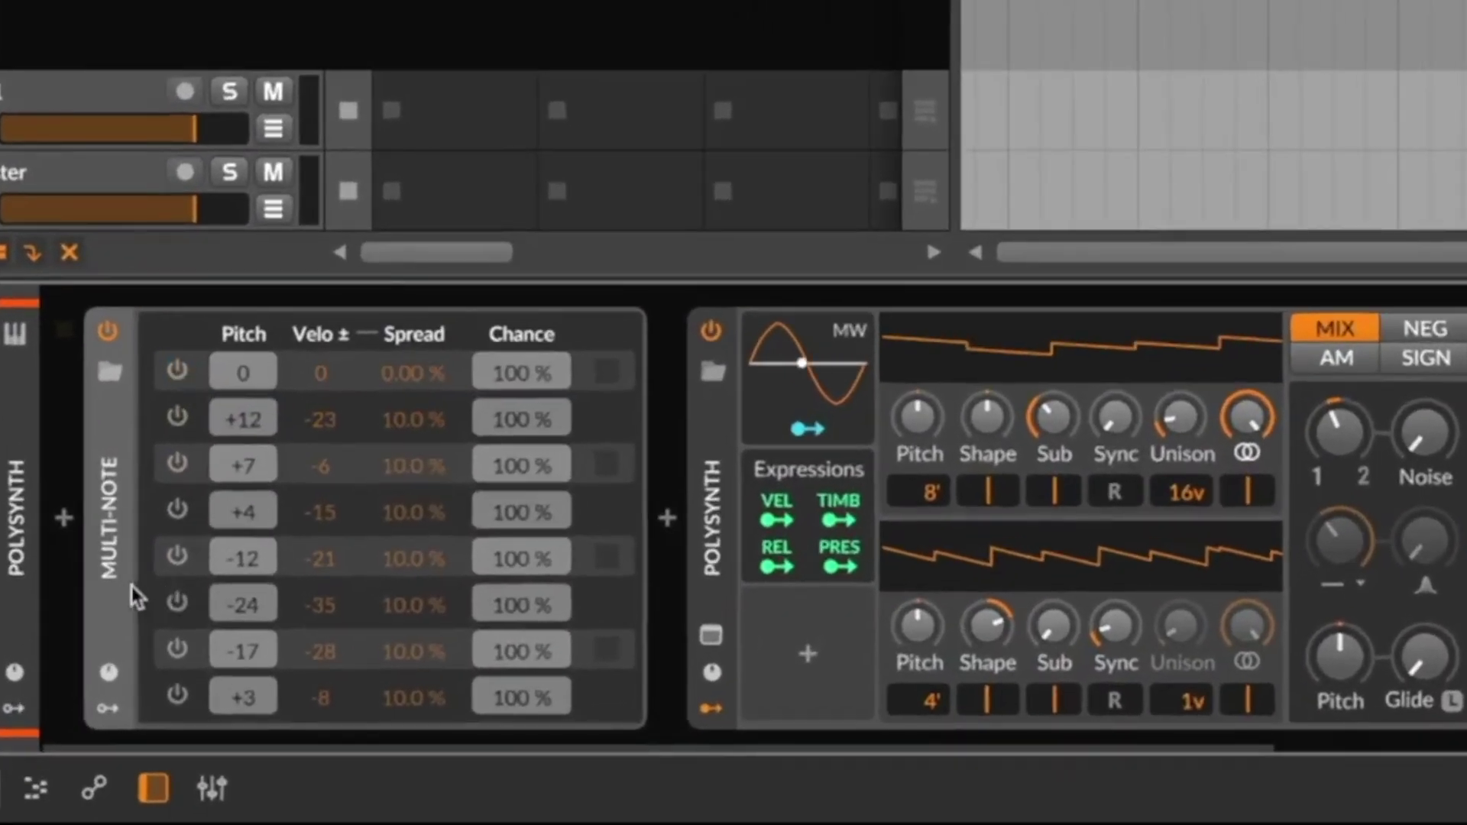
left_click(195, 372)
left_click(181, 371)
left_click(178, 373)
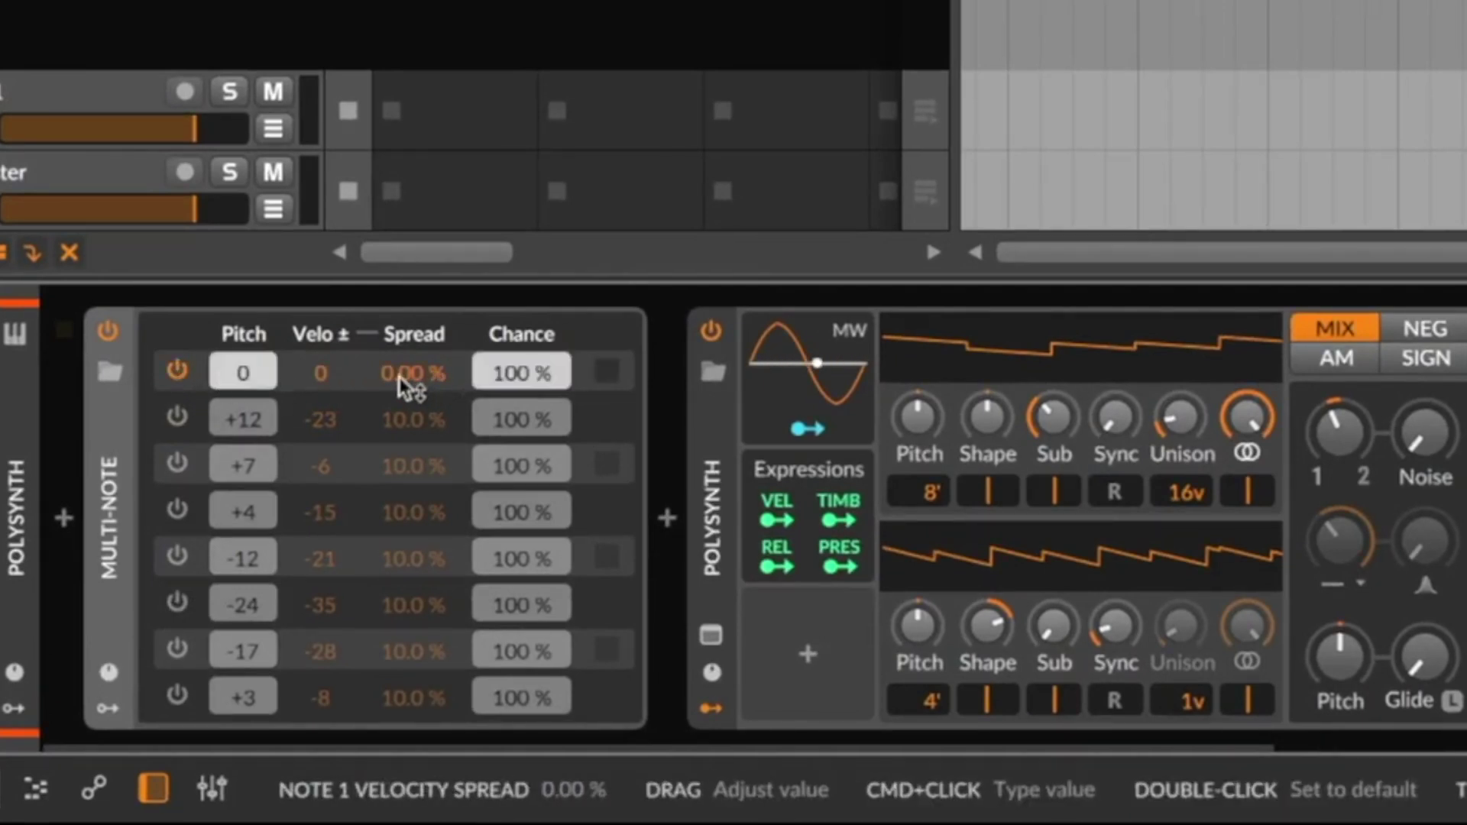
- Enable Multi-note's second note, try a pitch offset of +10 on it and return it to +12
left_click(177, 418)
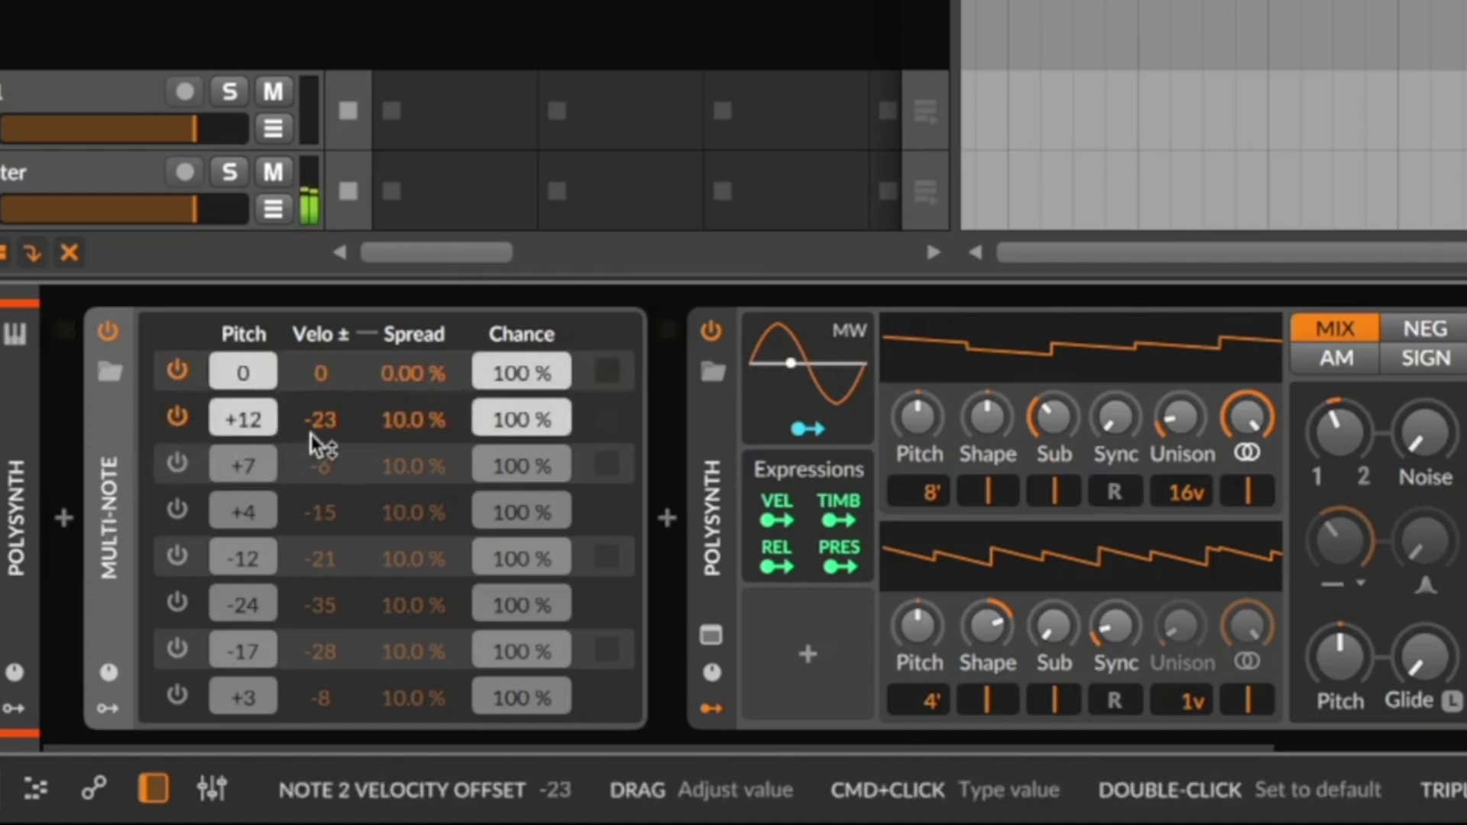
left_click_drag(234, 428, 233, 428)
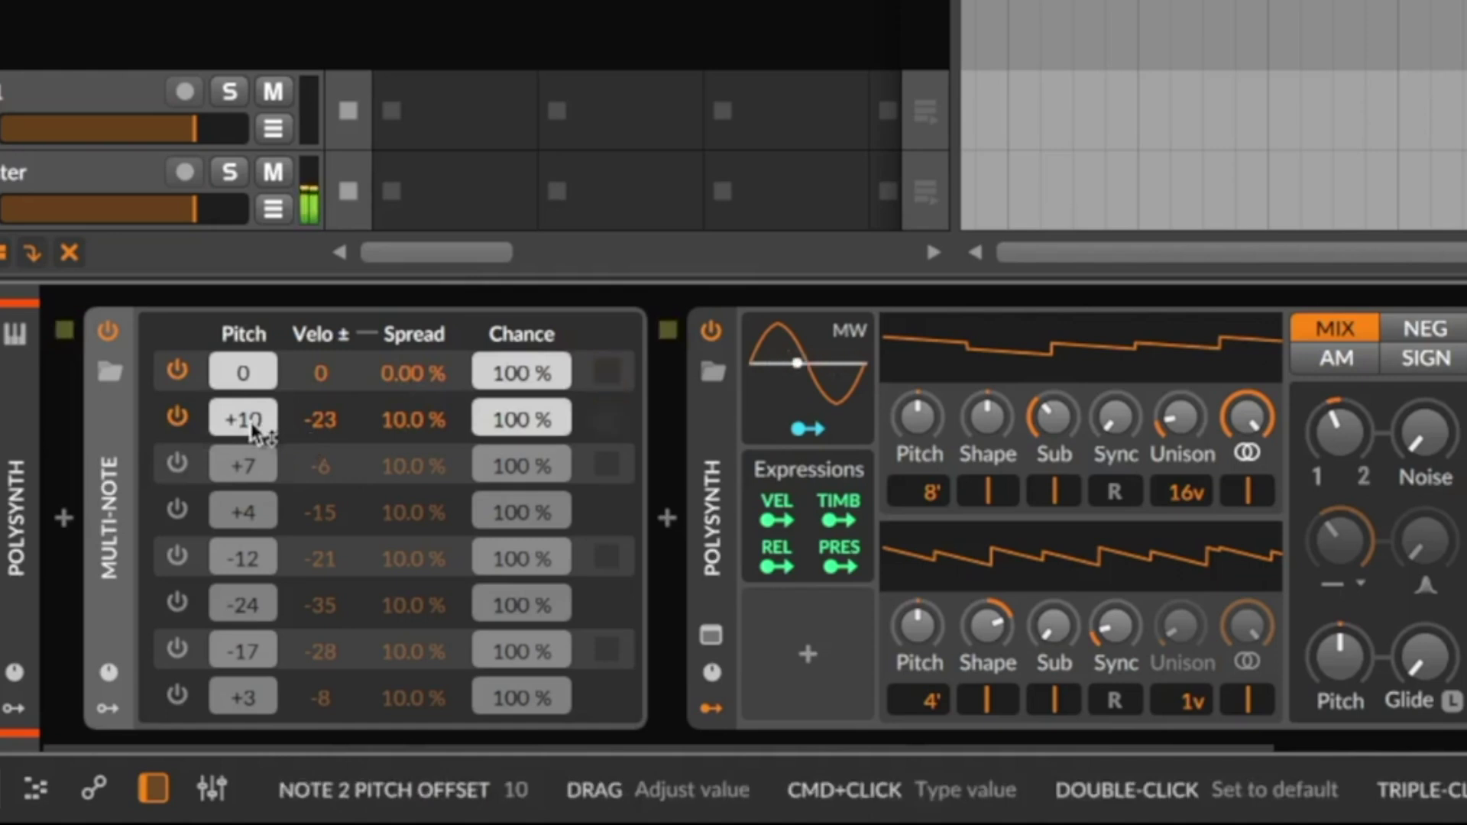
left_click_drag(251, 425, 257, 439)
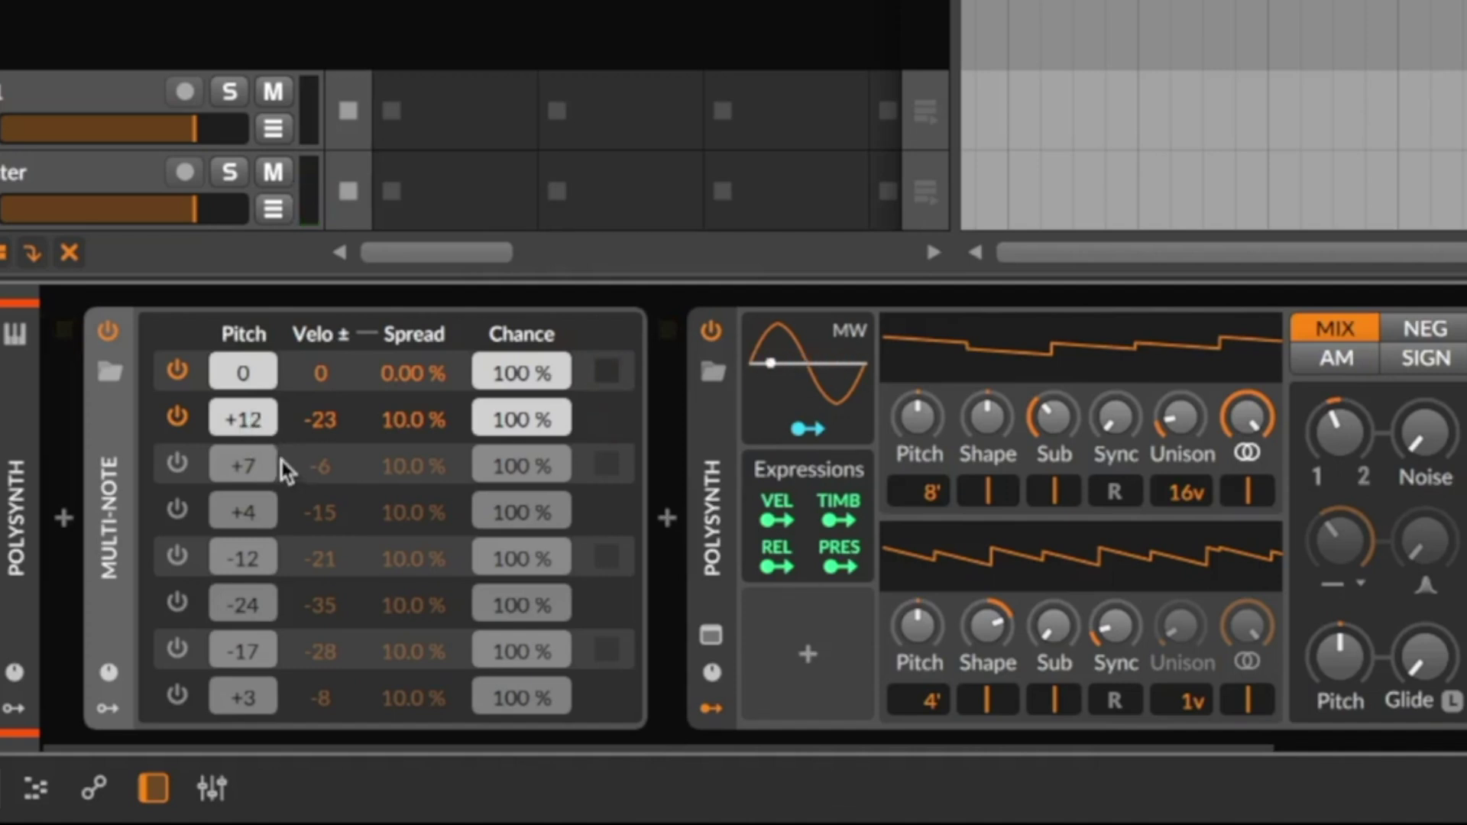
- Enable Multi-note's third (+7), fourth and fifth (-12) notes, setting the fourth note's pitch offset to +3
left_click(176, 463)
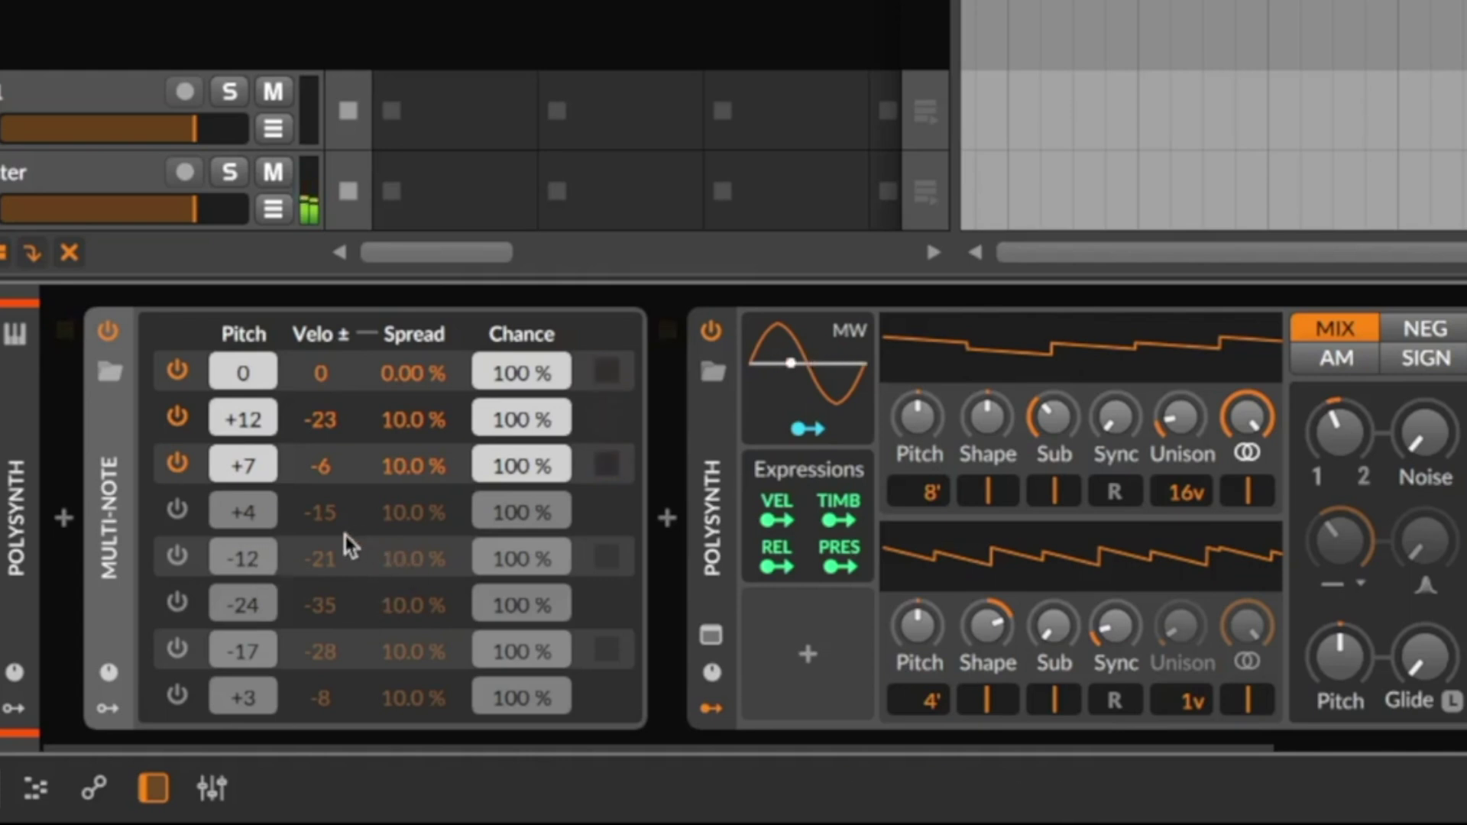
left_click(178, 513)
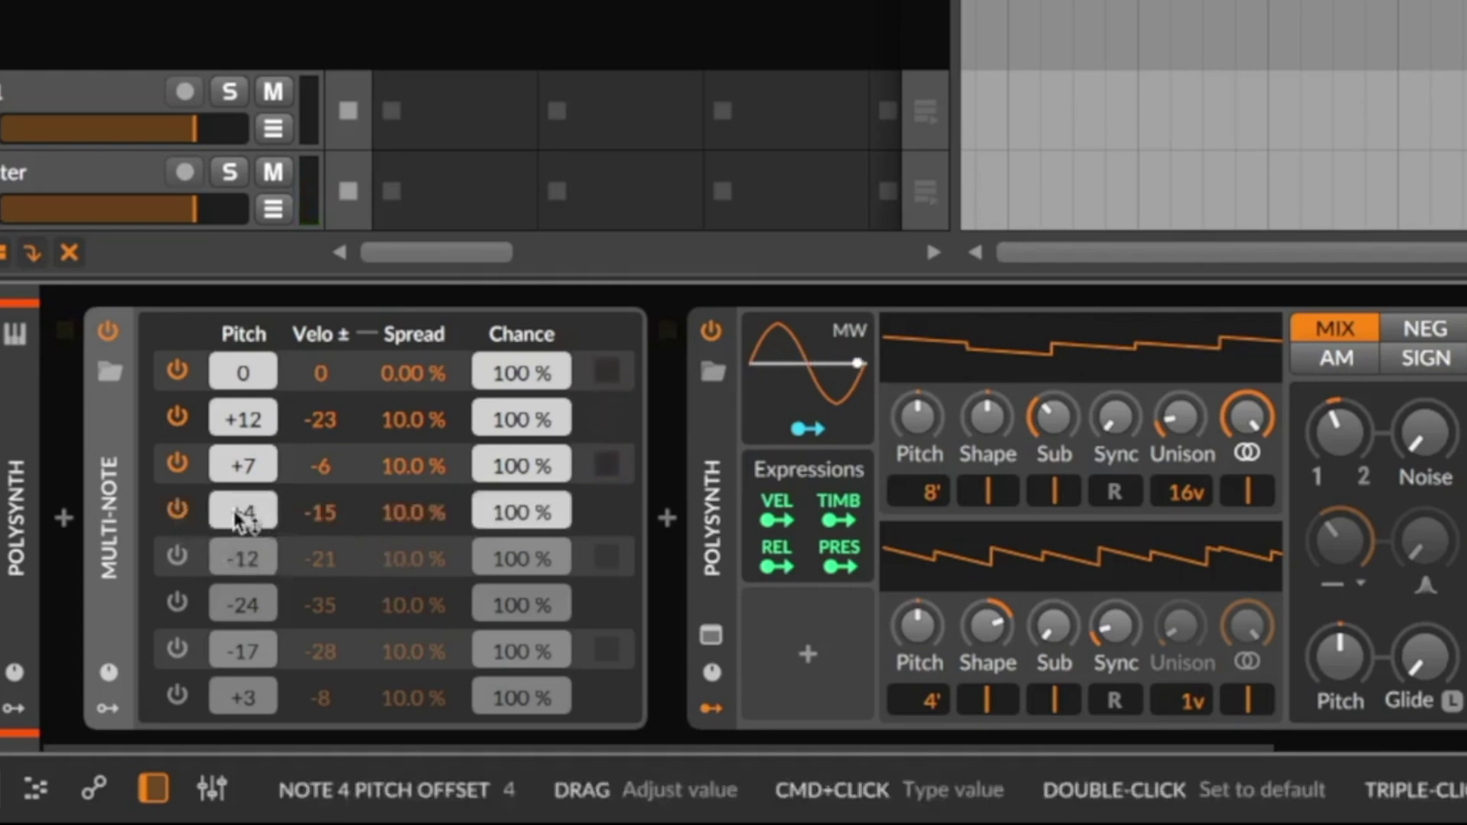
left_click_drag(243, 518, 245, 516)
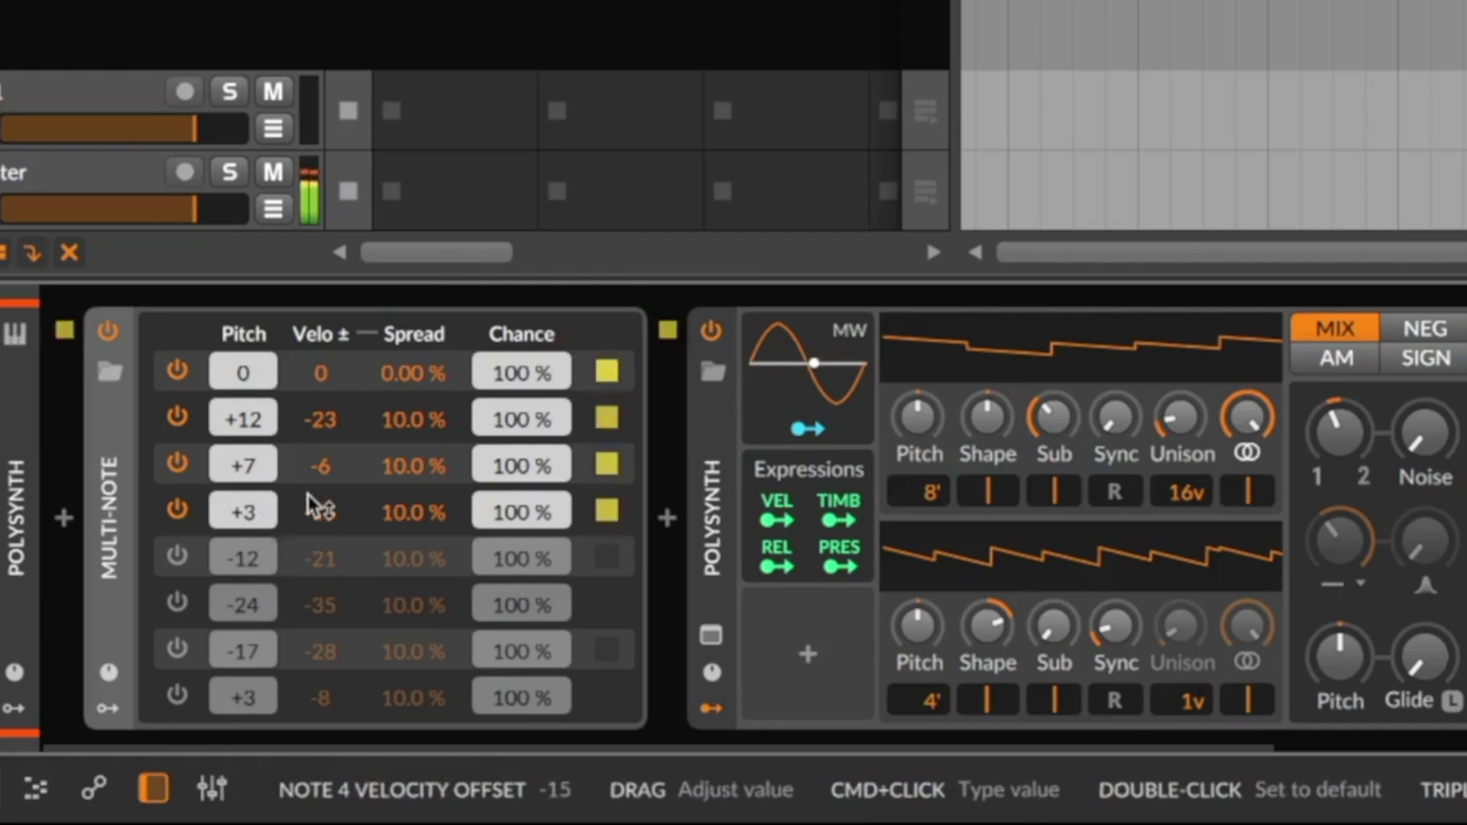
left_click(183, 558)
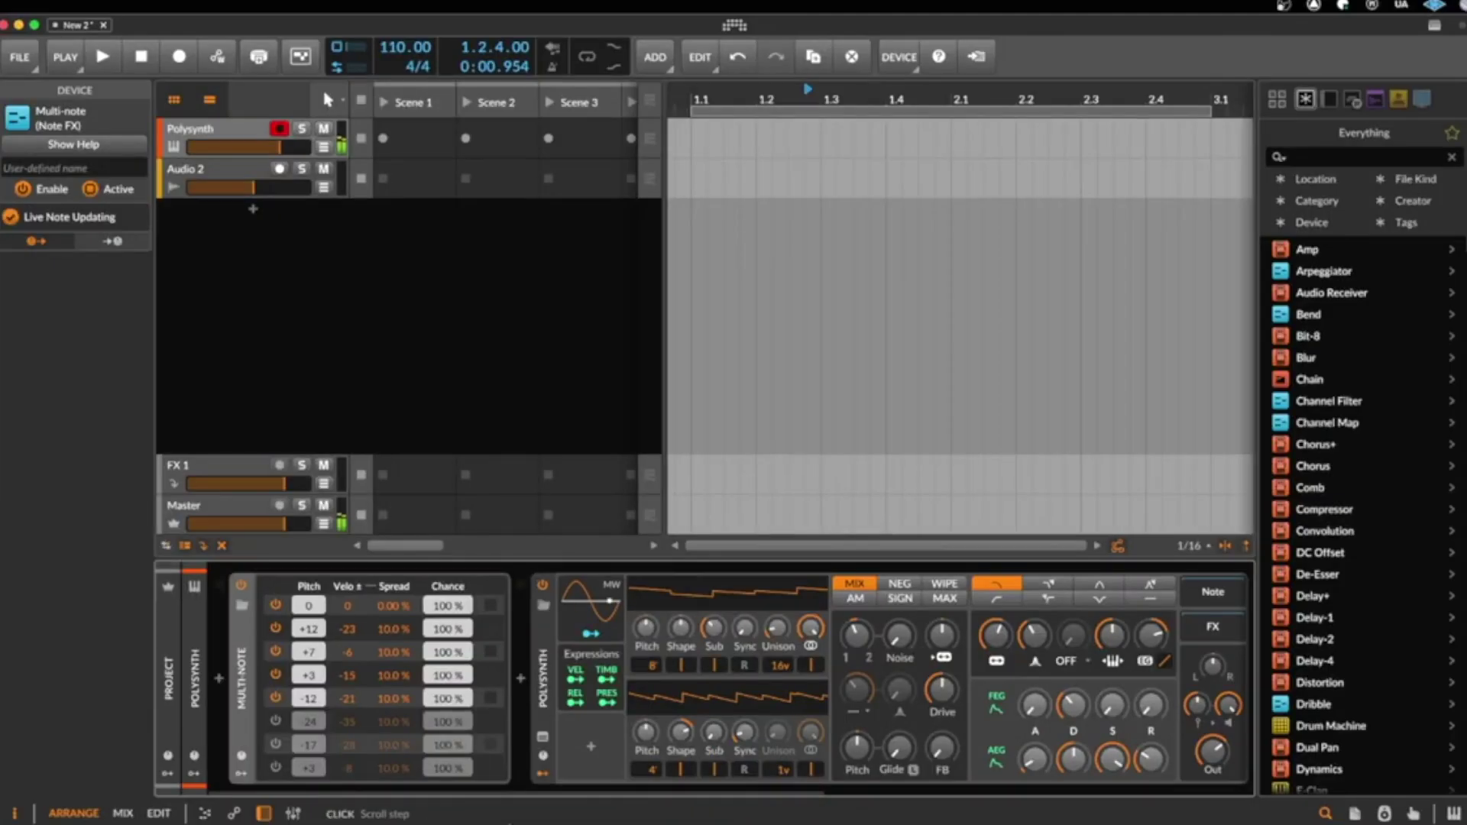
- Insert an Arpeggiator note effect between Multi-note and Polysynth
left_click(521, 679)
type("arp")
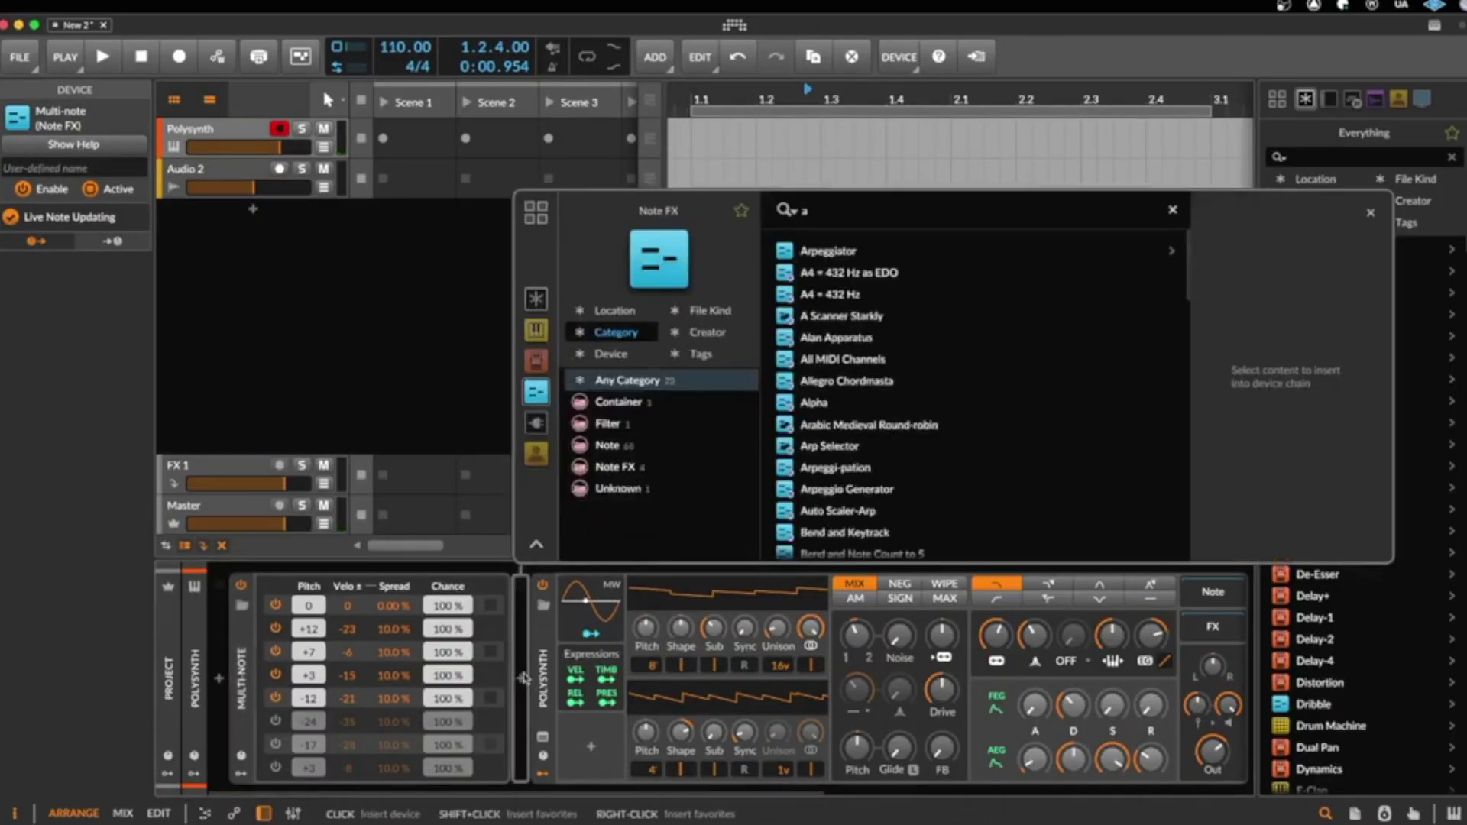
double_click(830, 260)
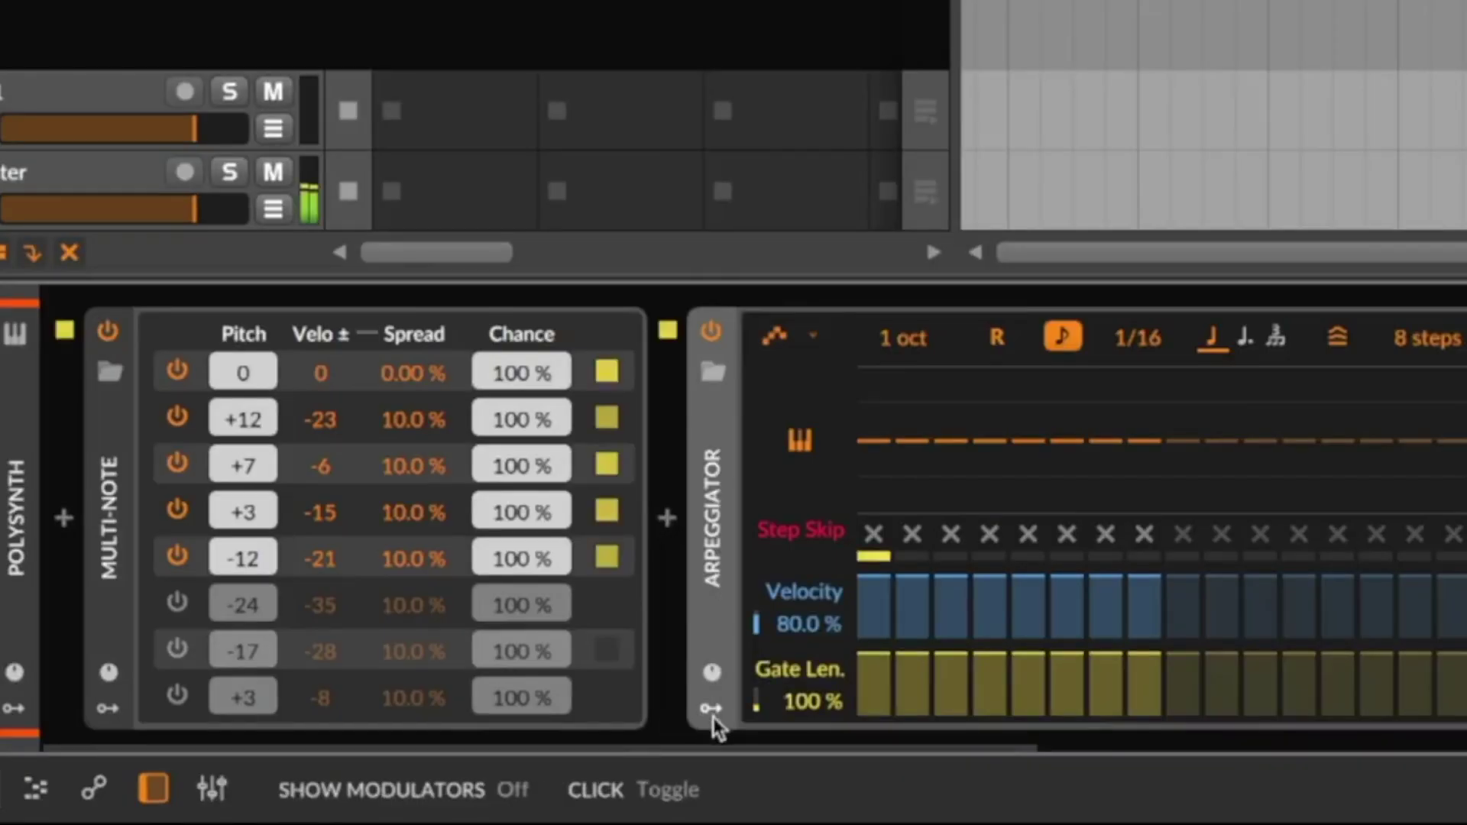
- Set the Arpeggiator's octave range to 2 oct and its note pattern to Chords
left_click_drag(795, 751, 935, 750)
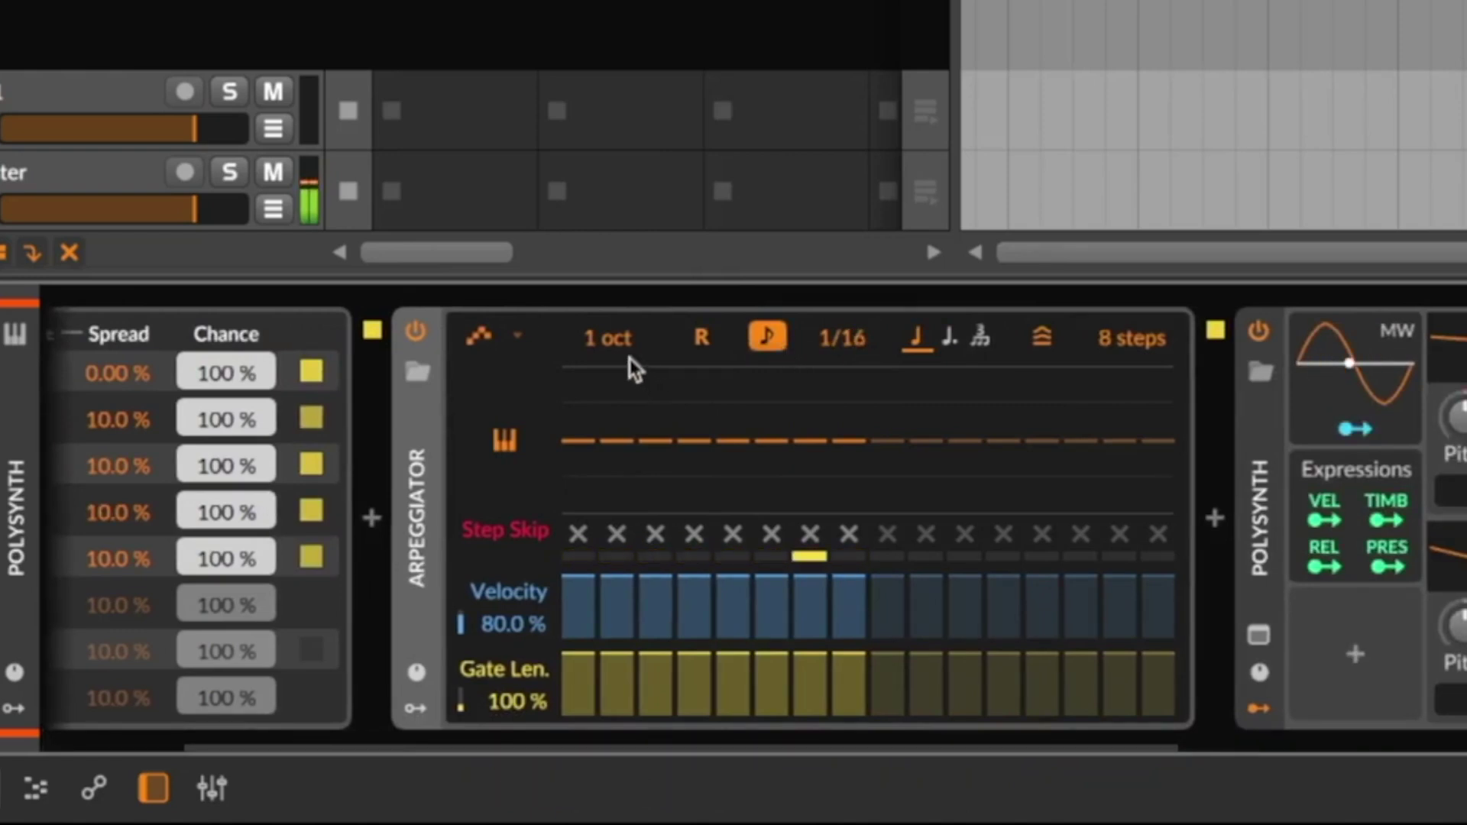
left_click_drag(598, 341, 597, 321)
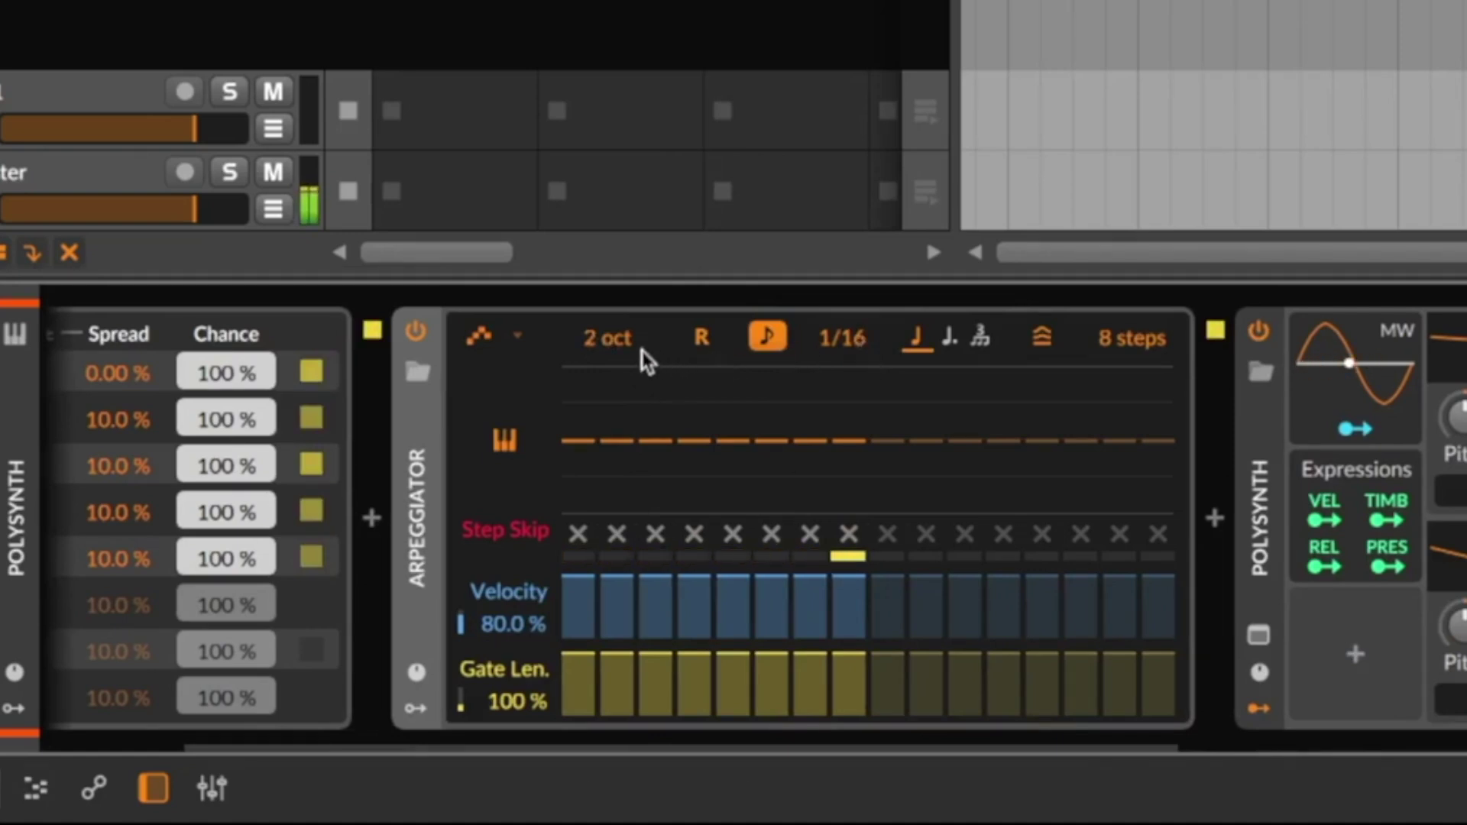
left_click(494, 337)
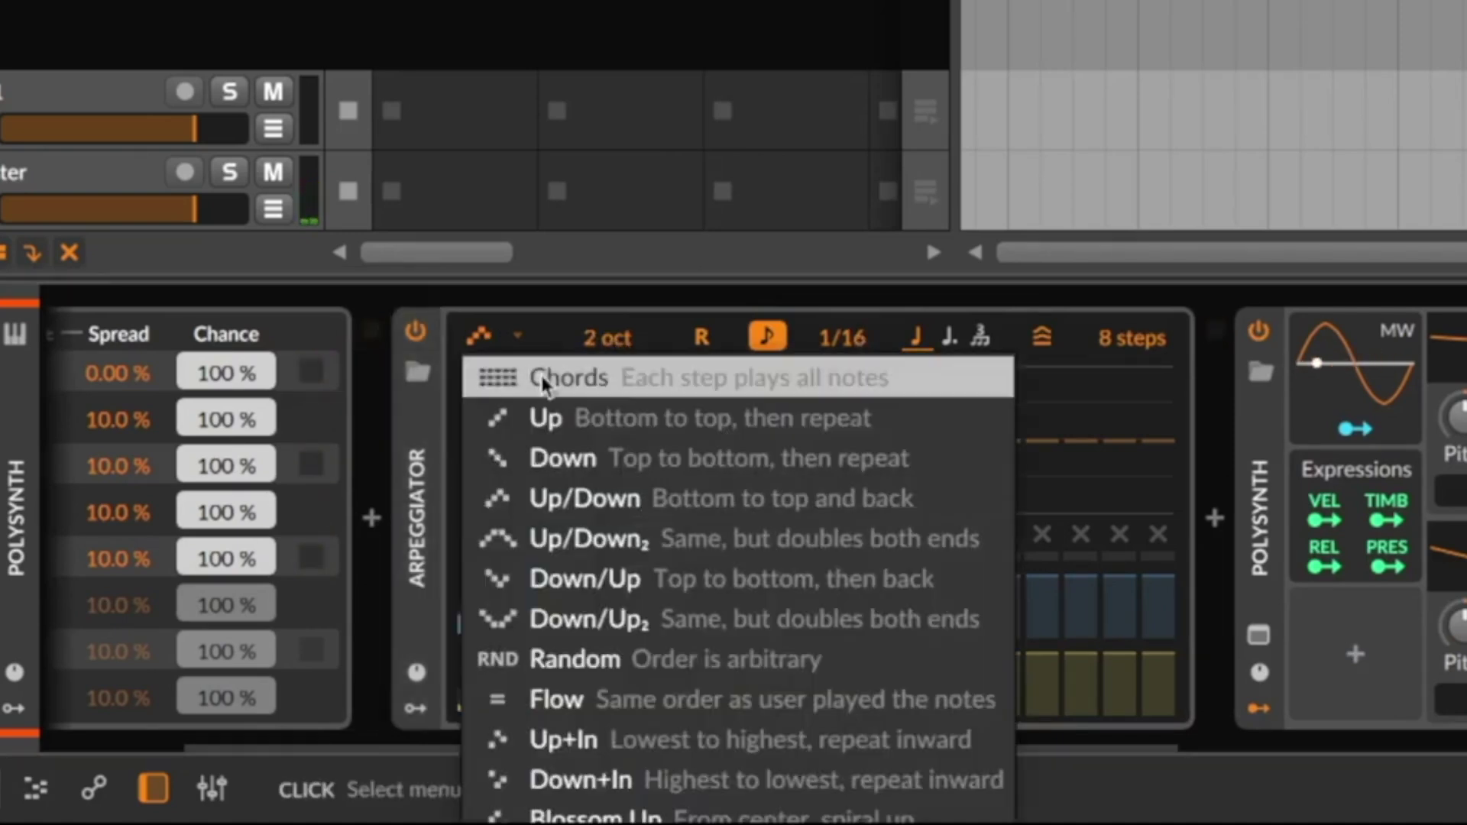
left_click(609, 380)
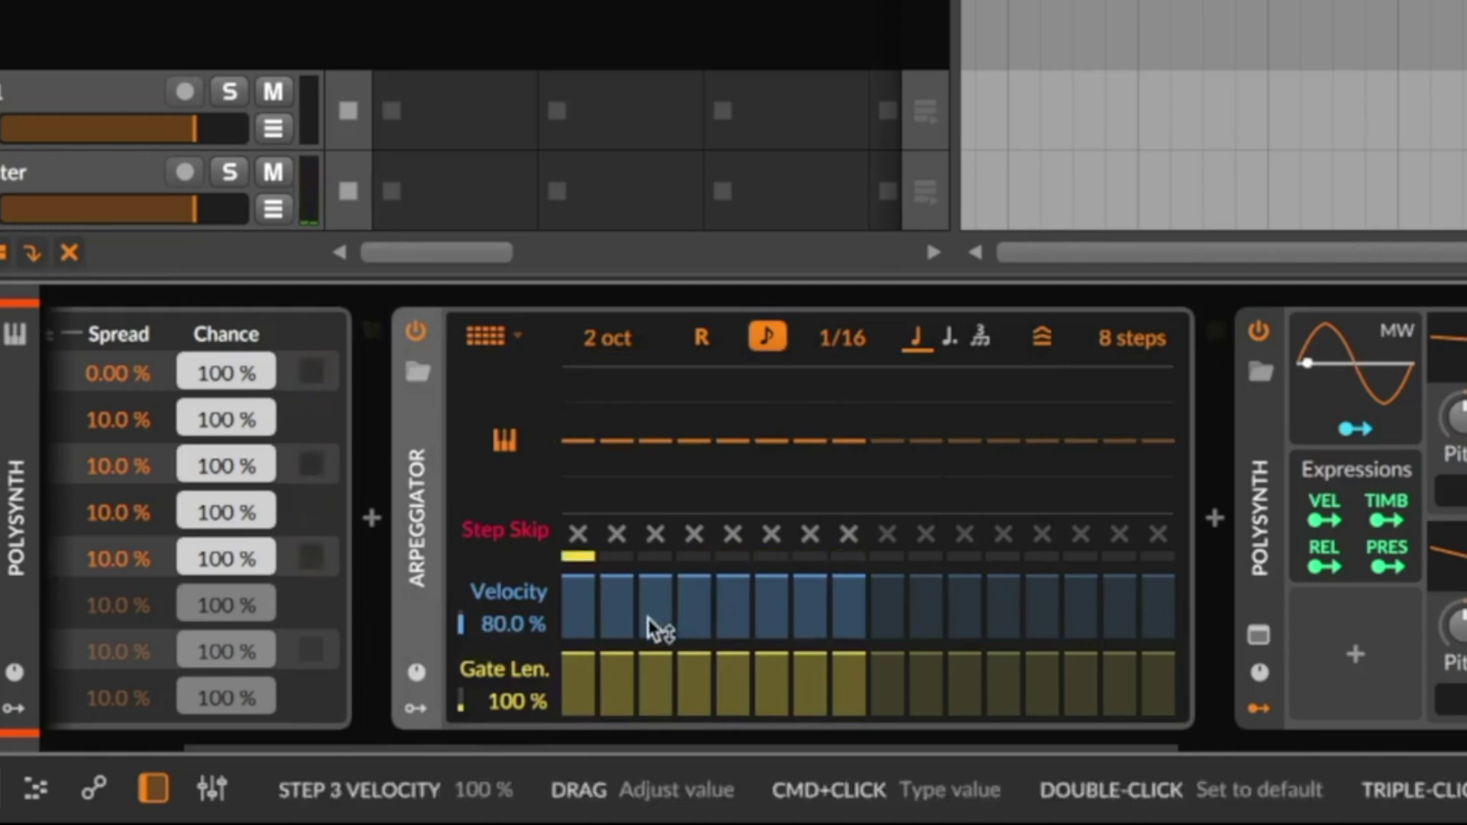
- Vary the Arpeggiator's eight-step rhythm by lowering the gate length of several steps and the velocity of steps 5 and 8
left_click_drag(616, 724, 616, 756)
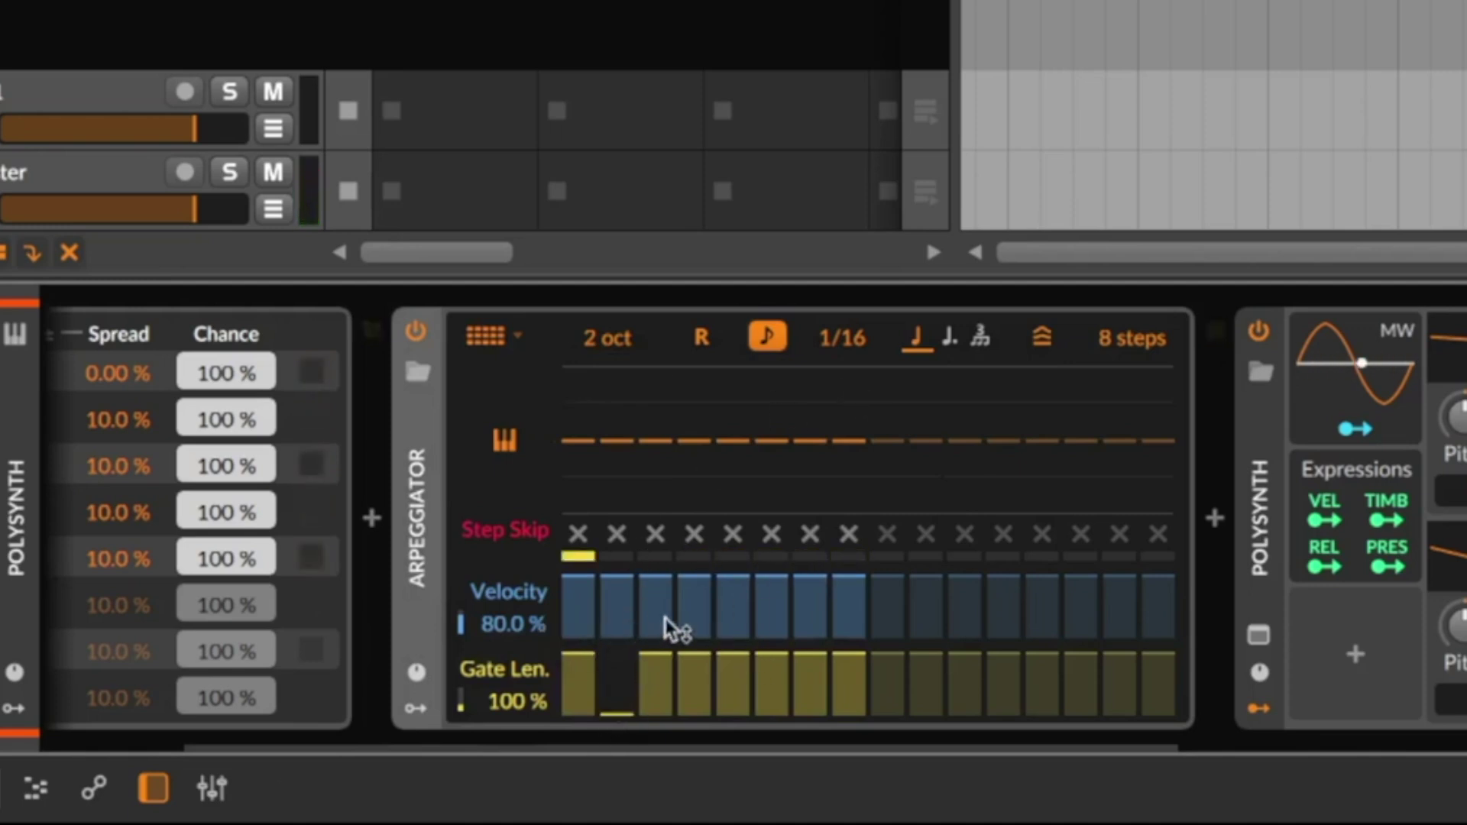
left_click_drag(733, 625, 692, 570)
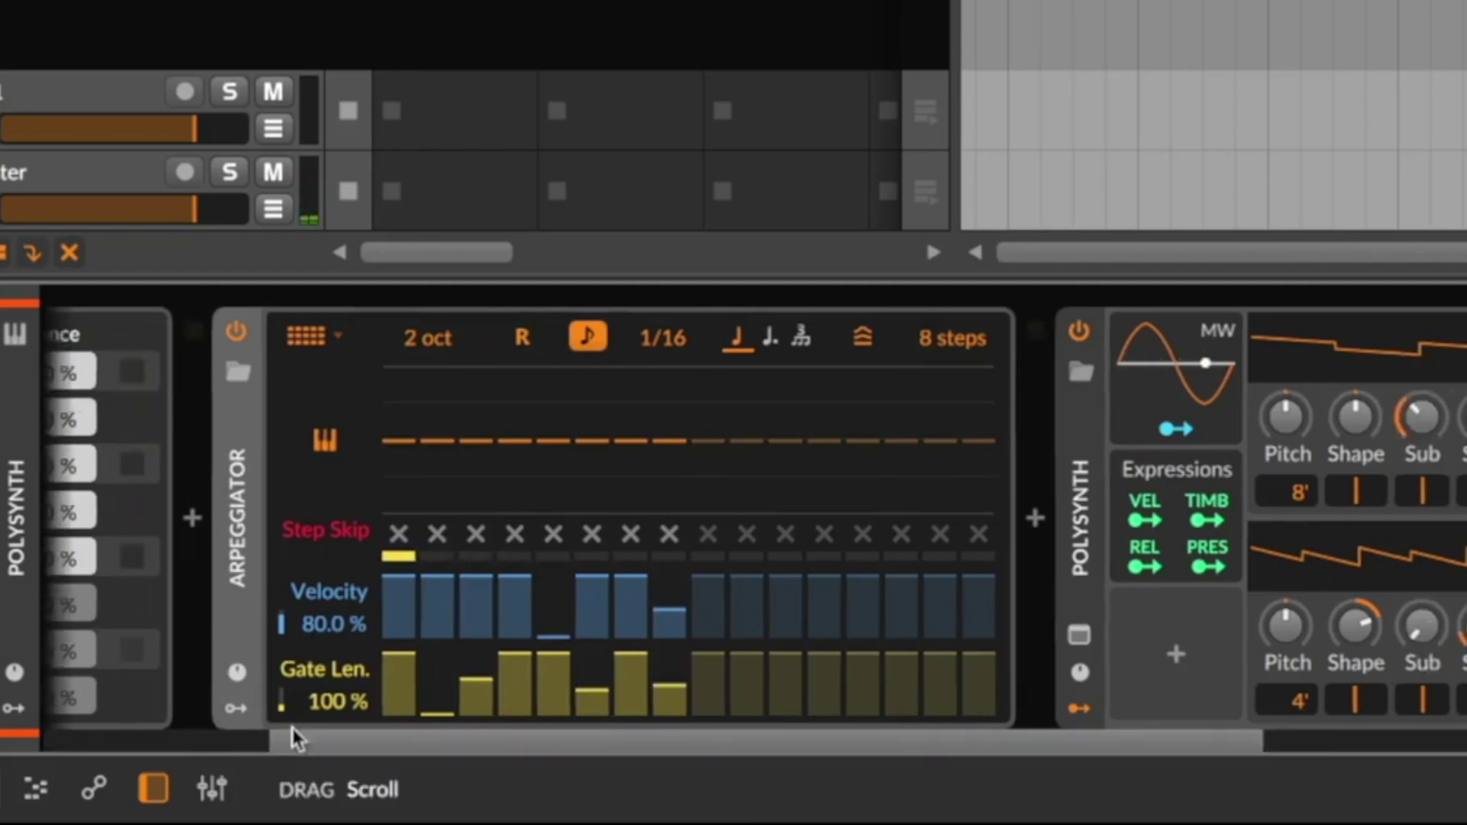
left_click_drag(291, 727, 4, 764)
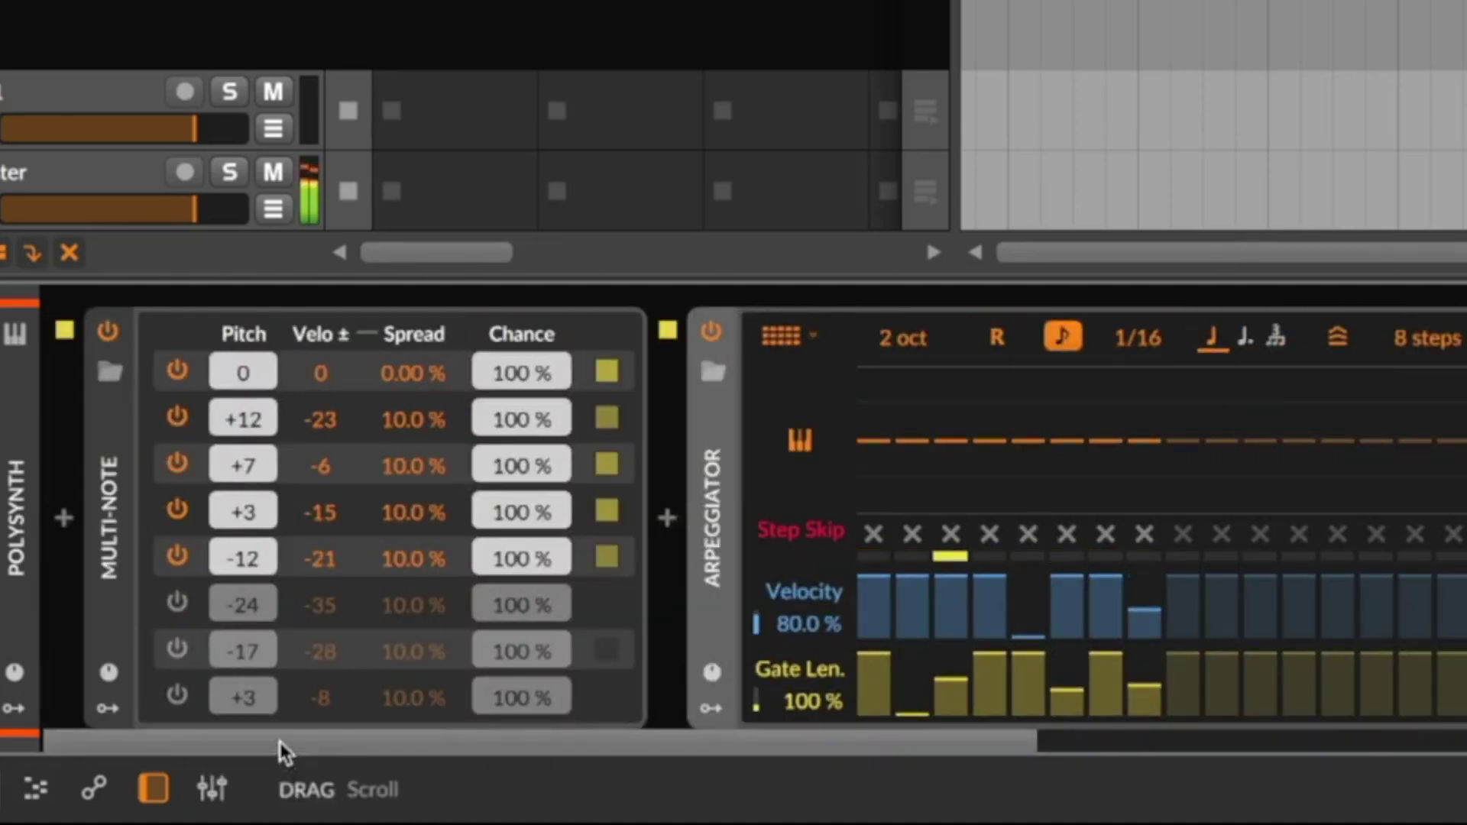
- Adjust the Polysynth's filter knobs while the arpeggiated chords play
scroll(299, 744, "down", 5)
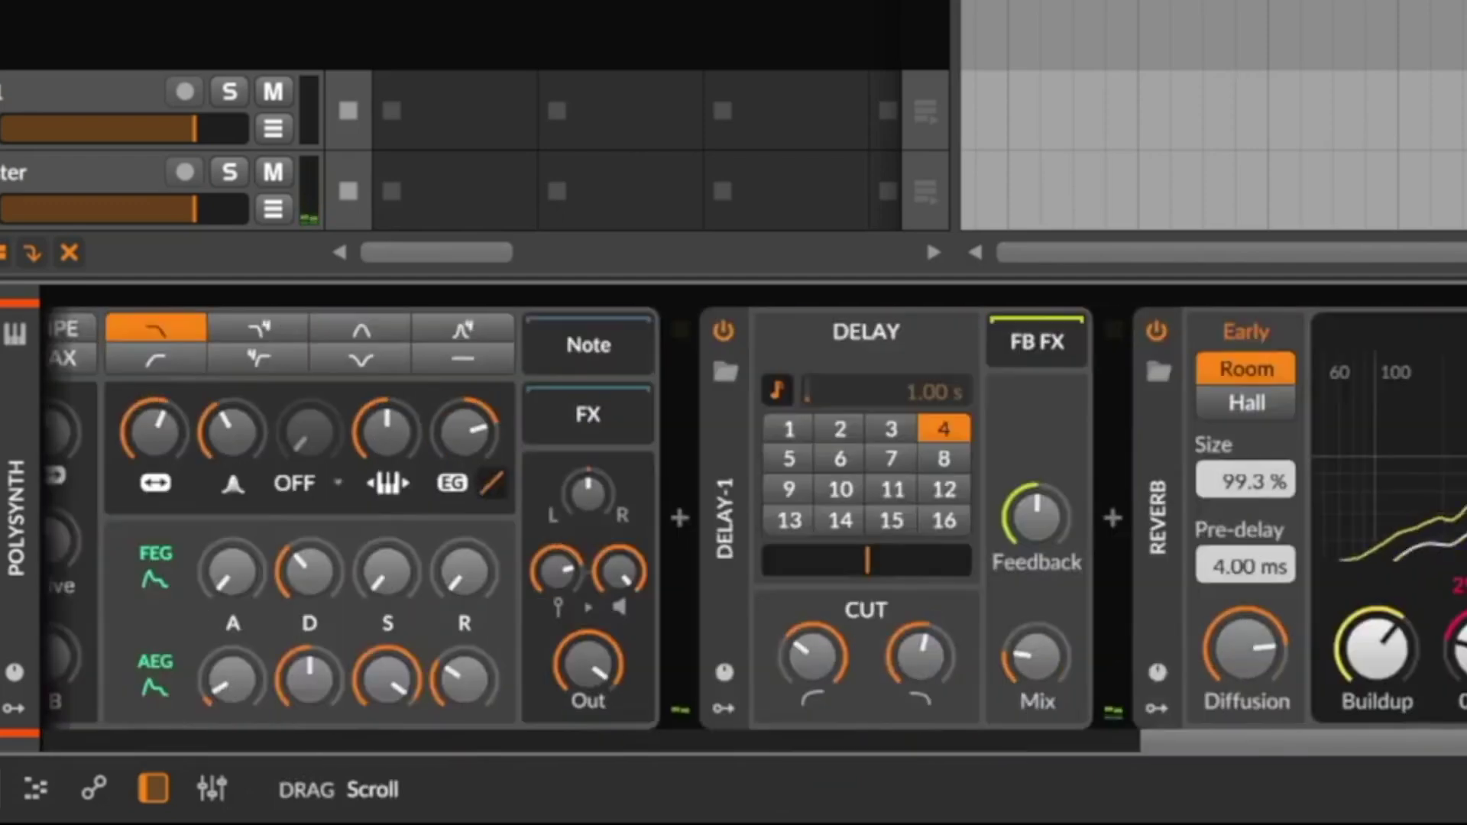
mouse_move(1452, 742)
left_mouse_down()
mouse_move(1091, 665)
mouse_move(1453, 741)
left_mouse_up()
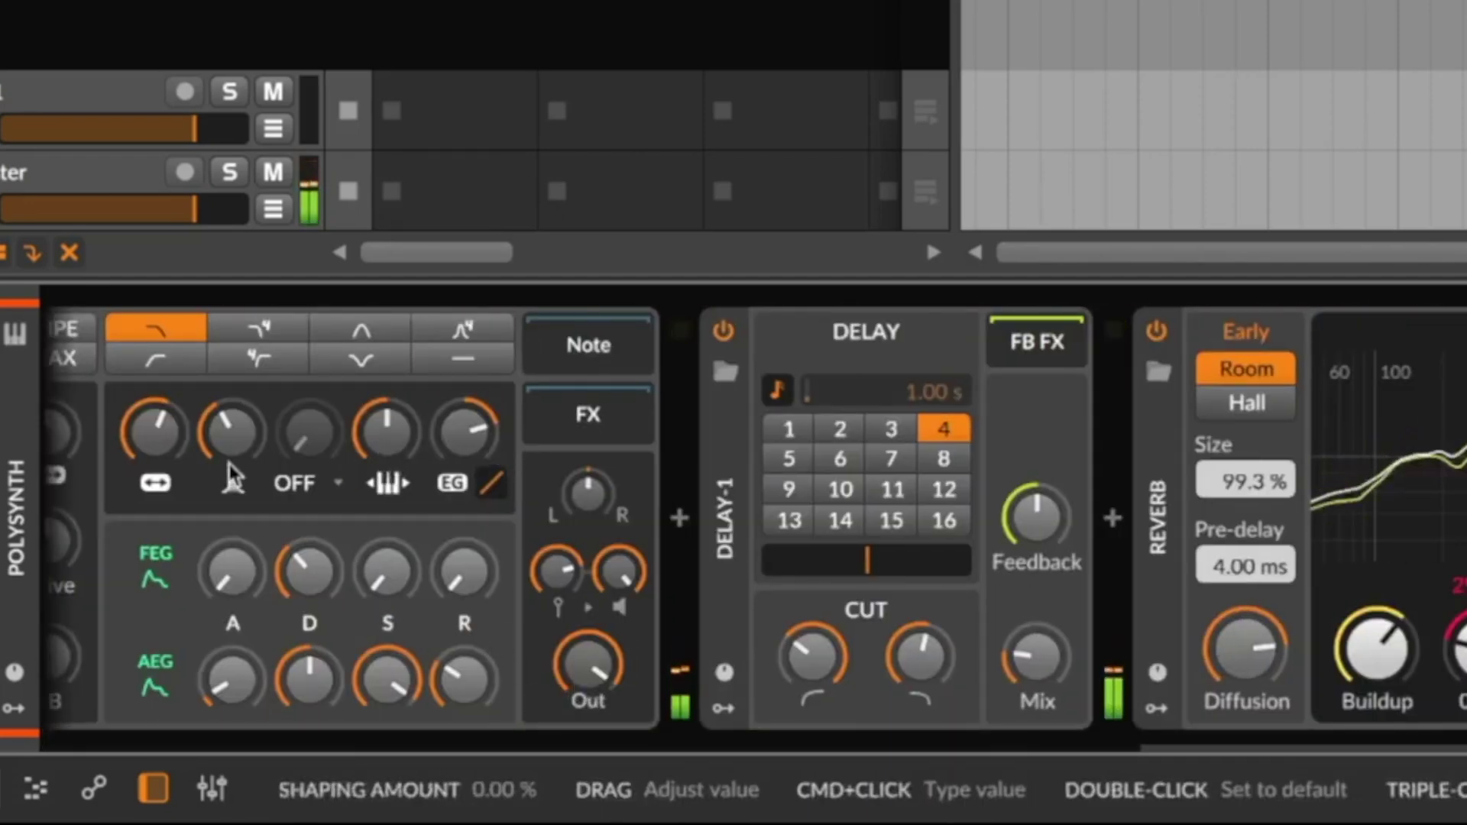
mouse_move(197, 445)
left_mouse_down()
mouse_move(197, 474)
mouse_move(197, 443)
mouse_move(227, 417)
mouse_move(177, 472)
mouse_move(177, 417)
mouse_move(177, 482)
mouse_move(178, 456)
left_mouse_up()
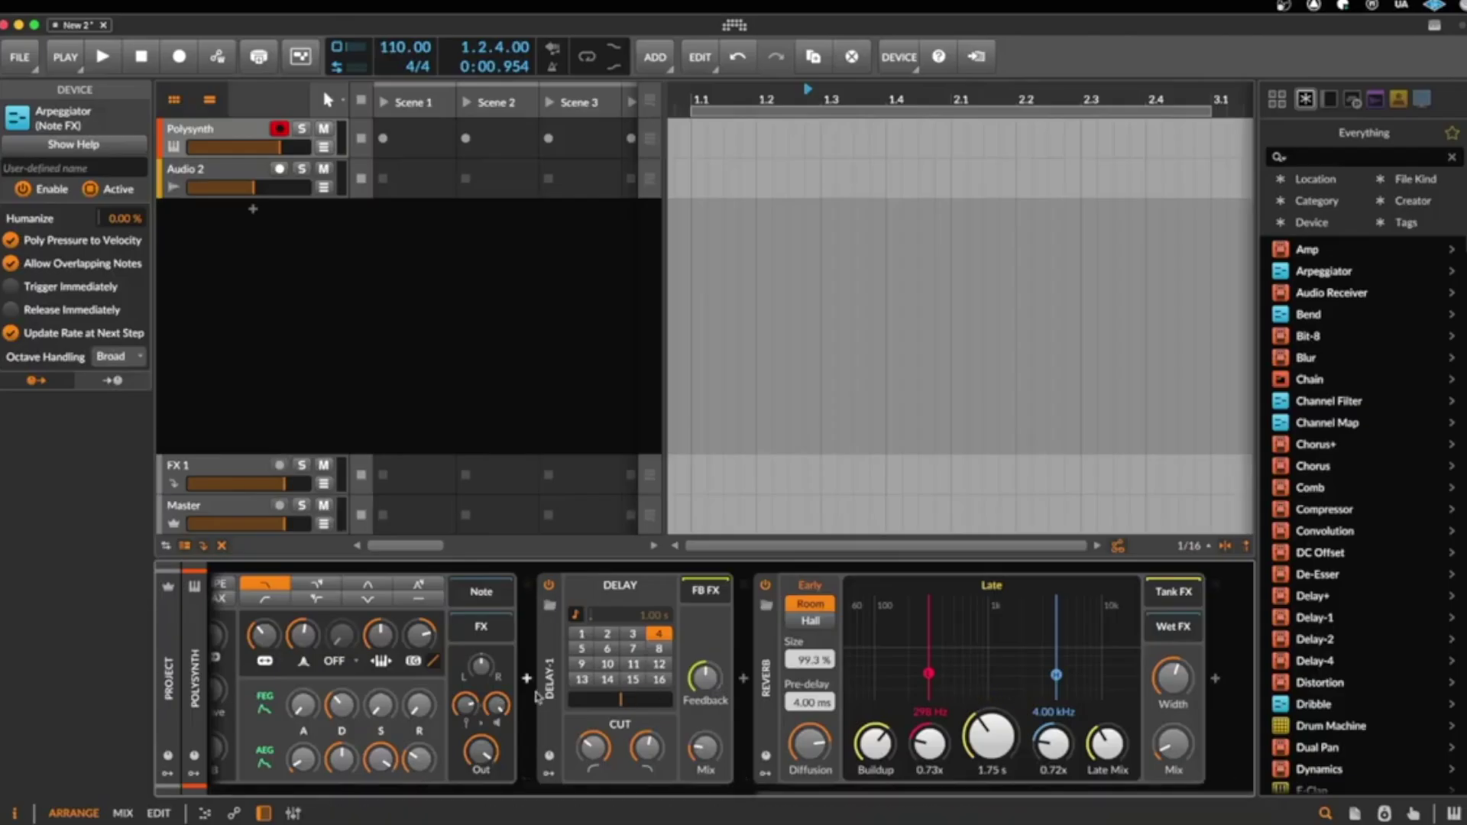
- Delete all devices from the Polysynth track's device chain
left_click(538, 692)
key("super+a")
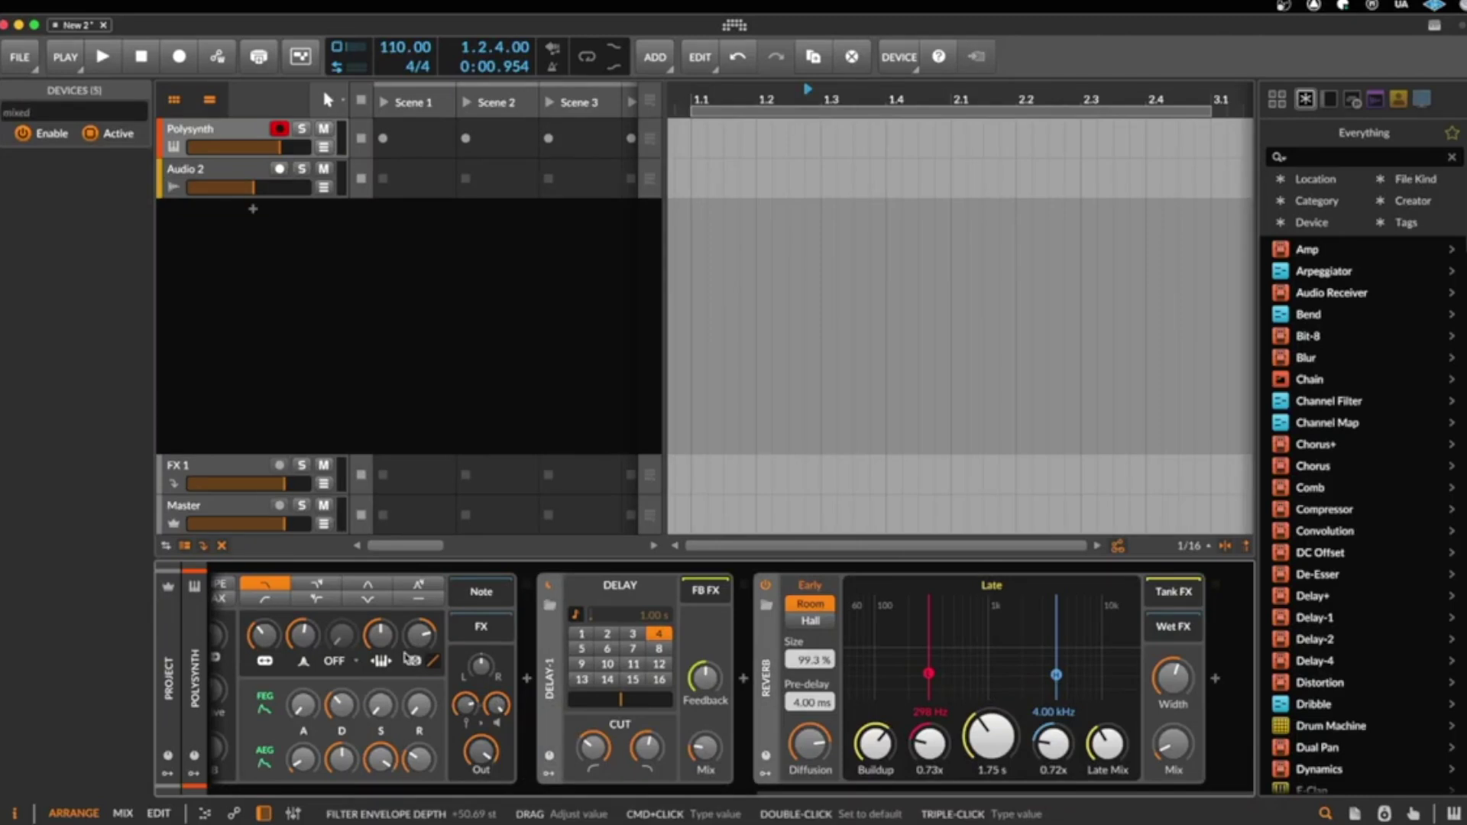
key("Delete")
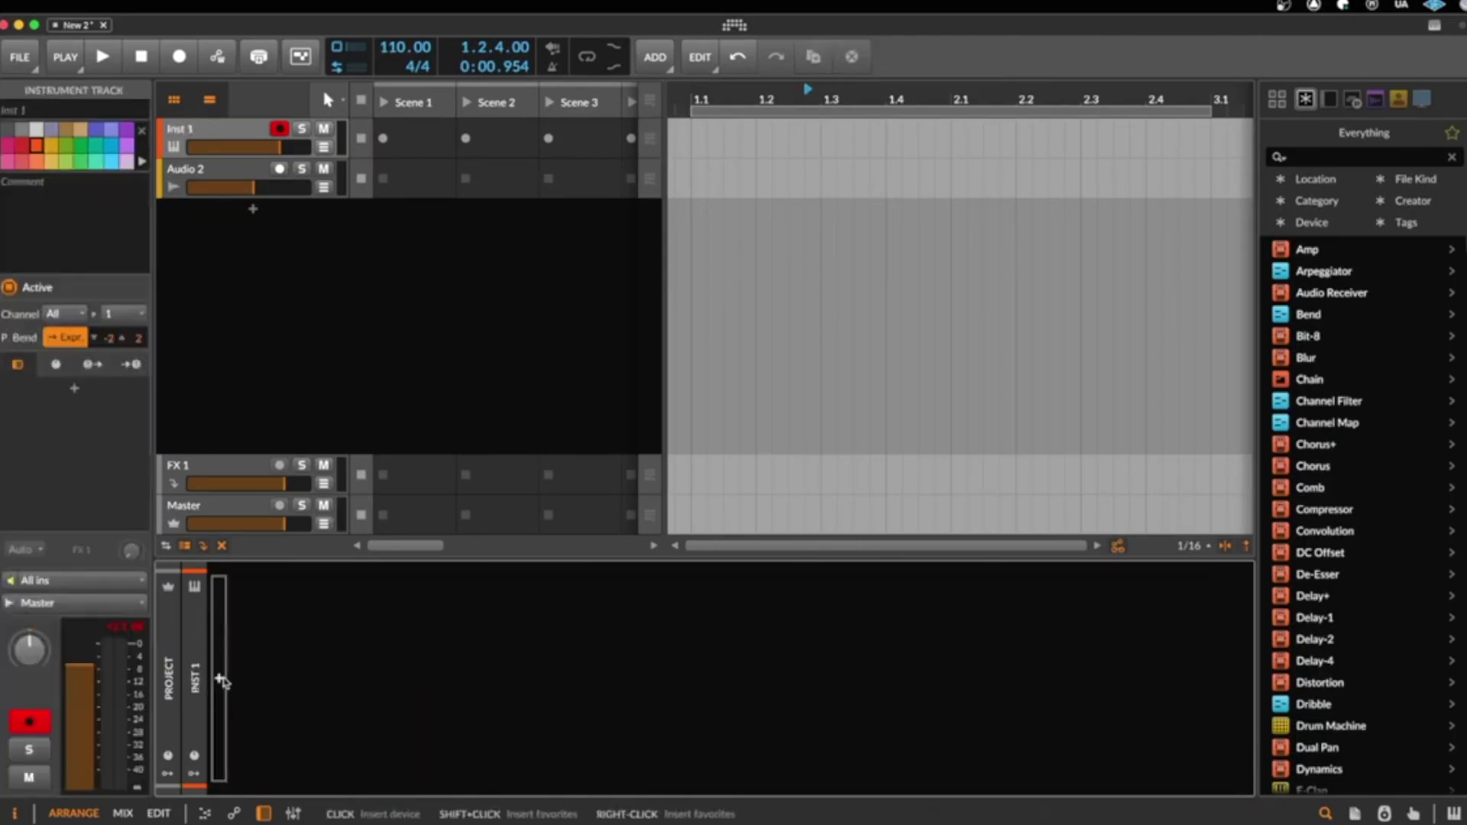
- Insert a Sampler instrument into the emptied device chain of the instrument track
left_click(219, 678)
type("sam")
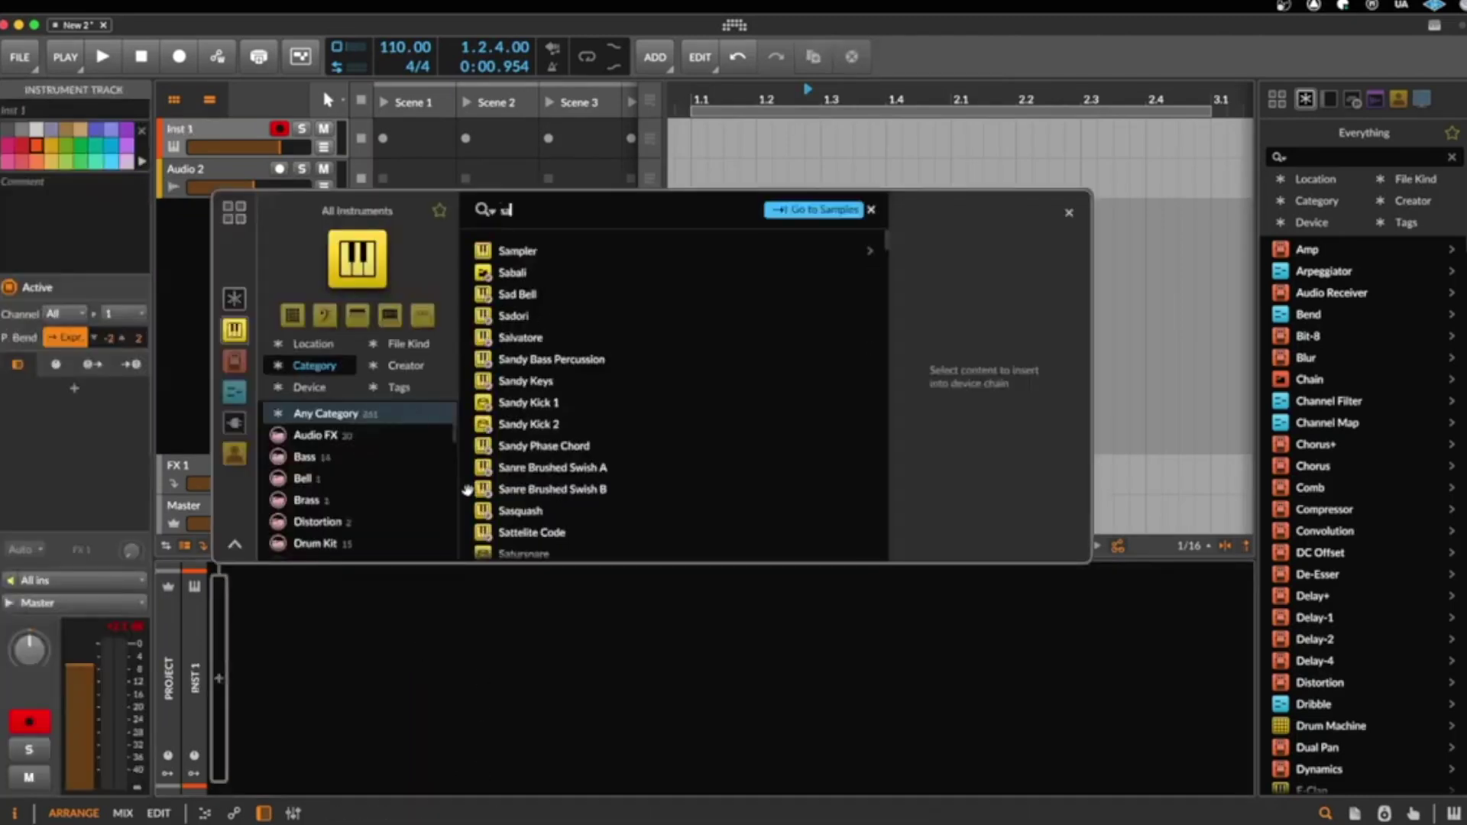
double_click(548, 253)
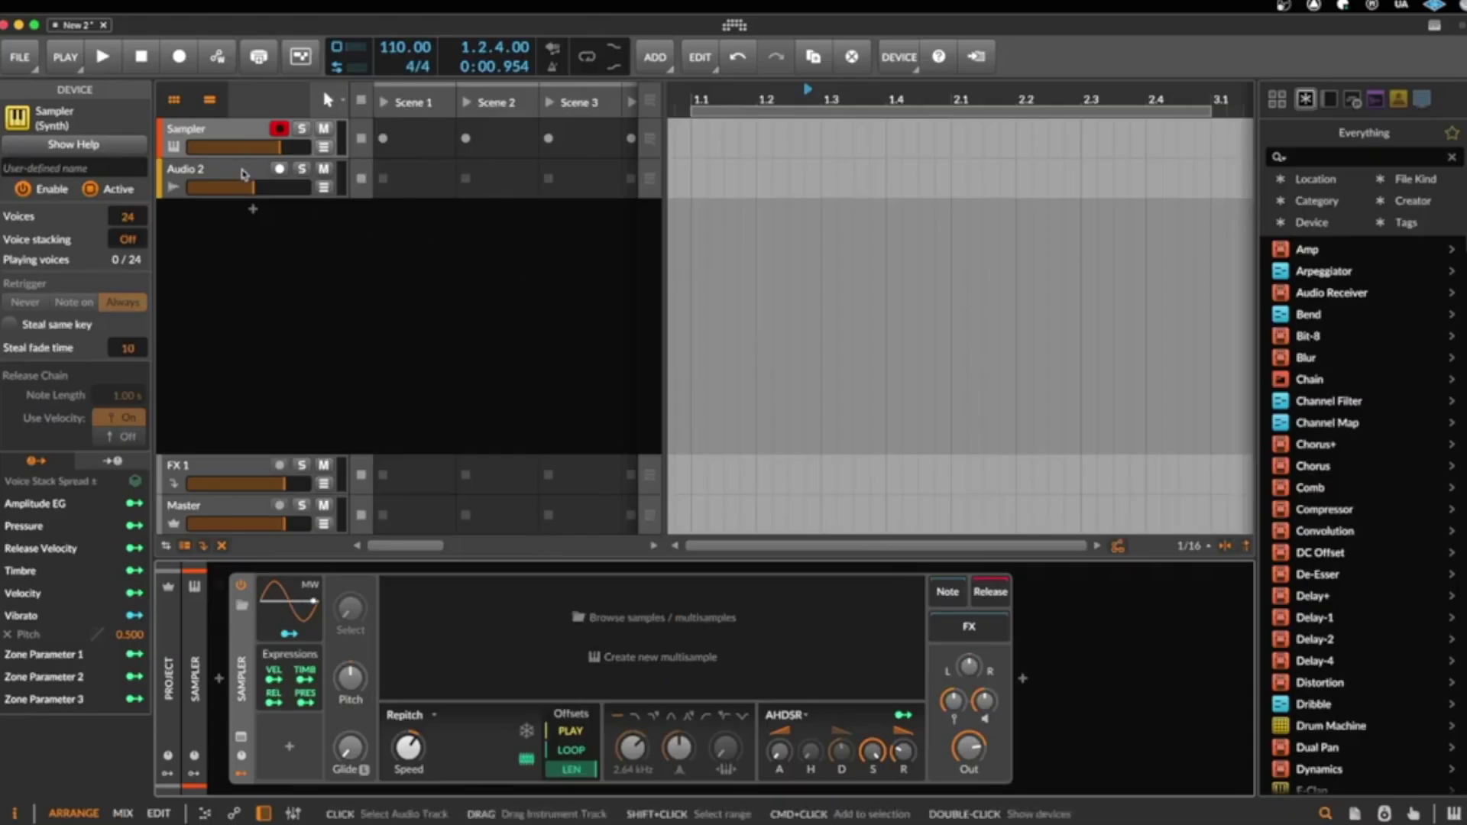
- Arm the Audio 2 track with Mono In as its input and record a short clip from position 1.1
left_click(279, 169)
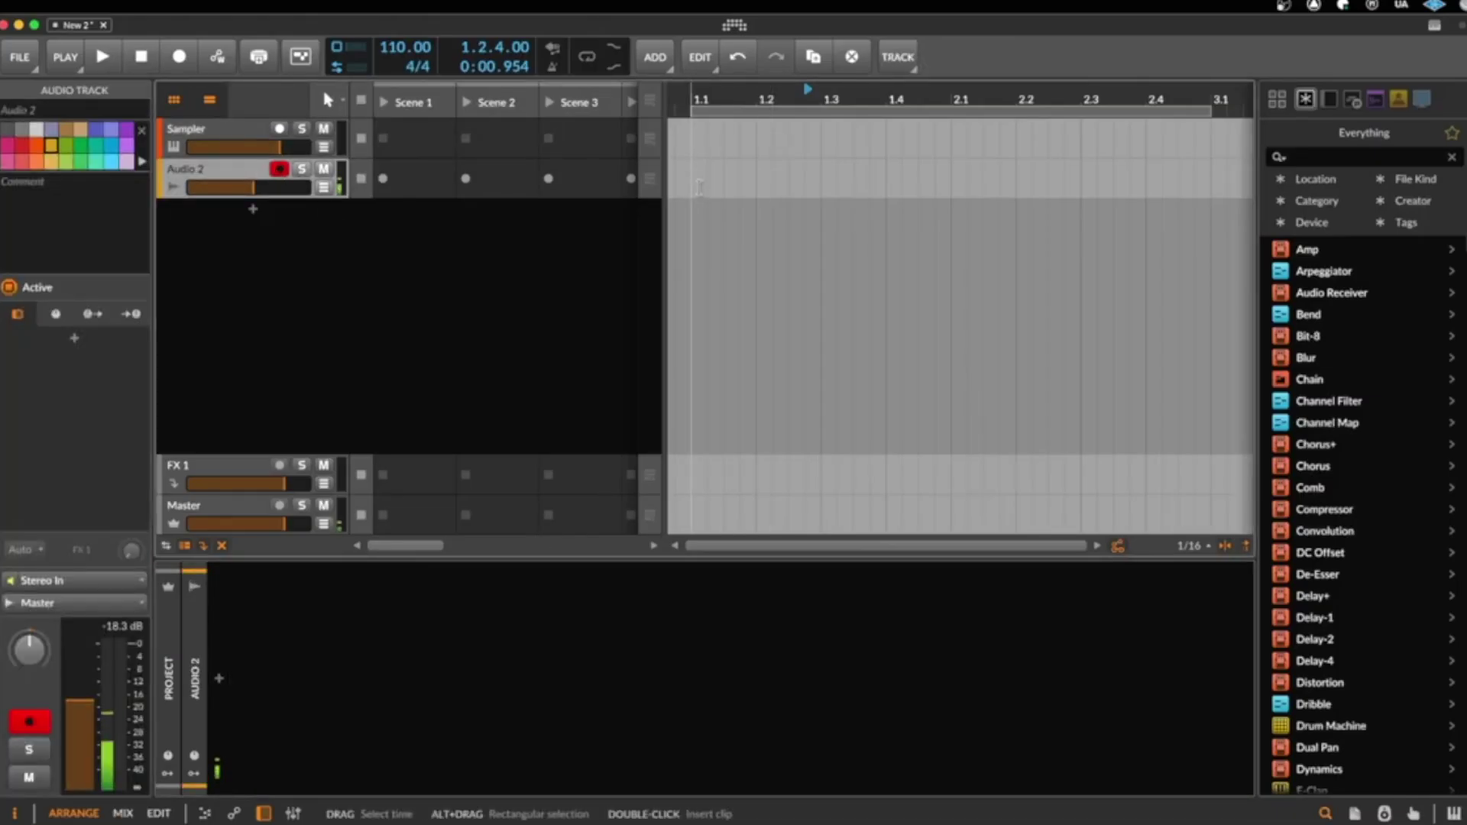
left_click(694, 177)
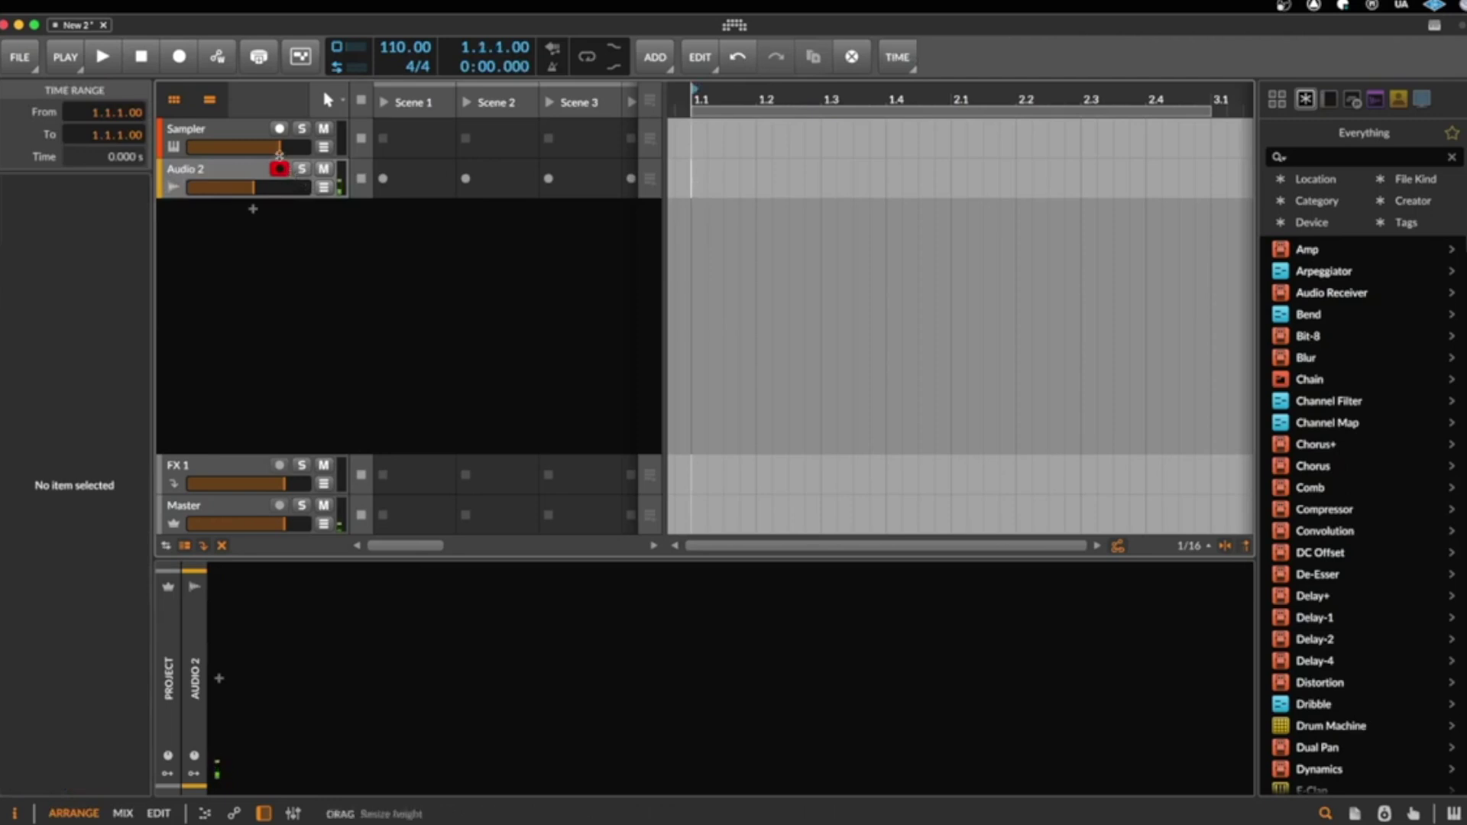
left_click(216, 175)
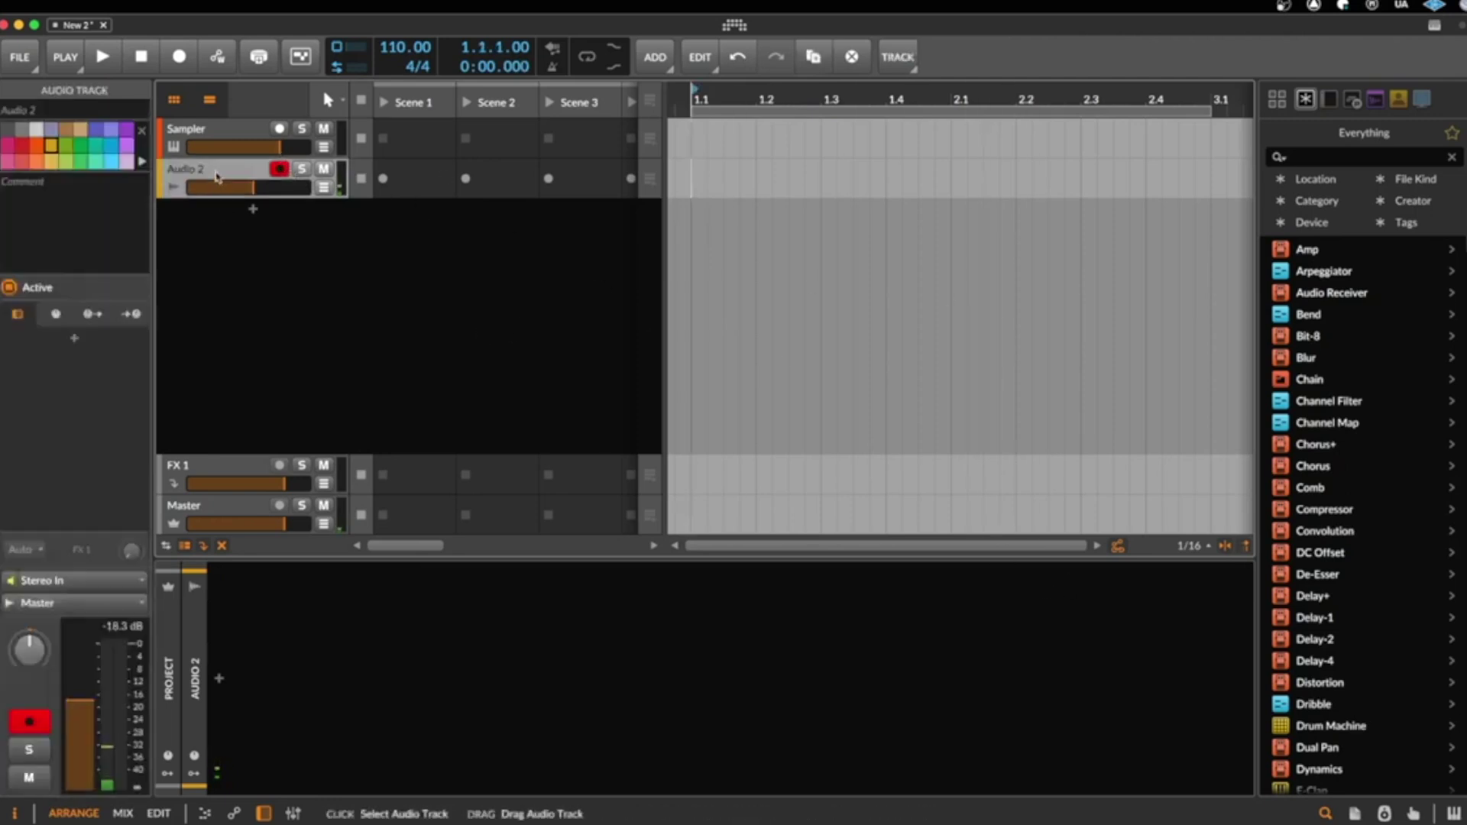
left_click(53, 583)
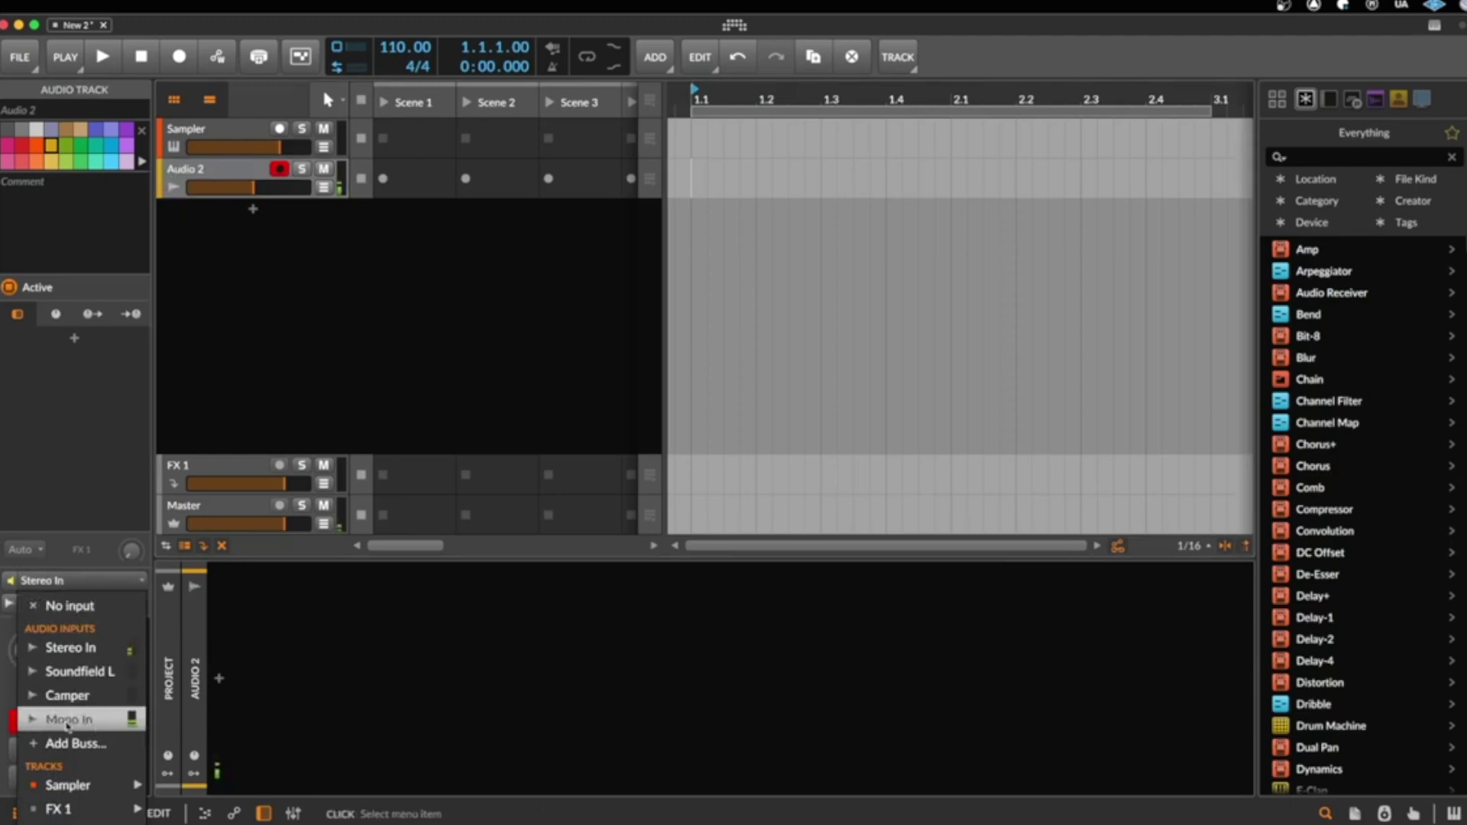
left_click(53, 719)
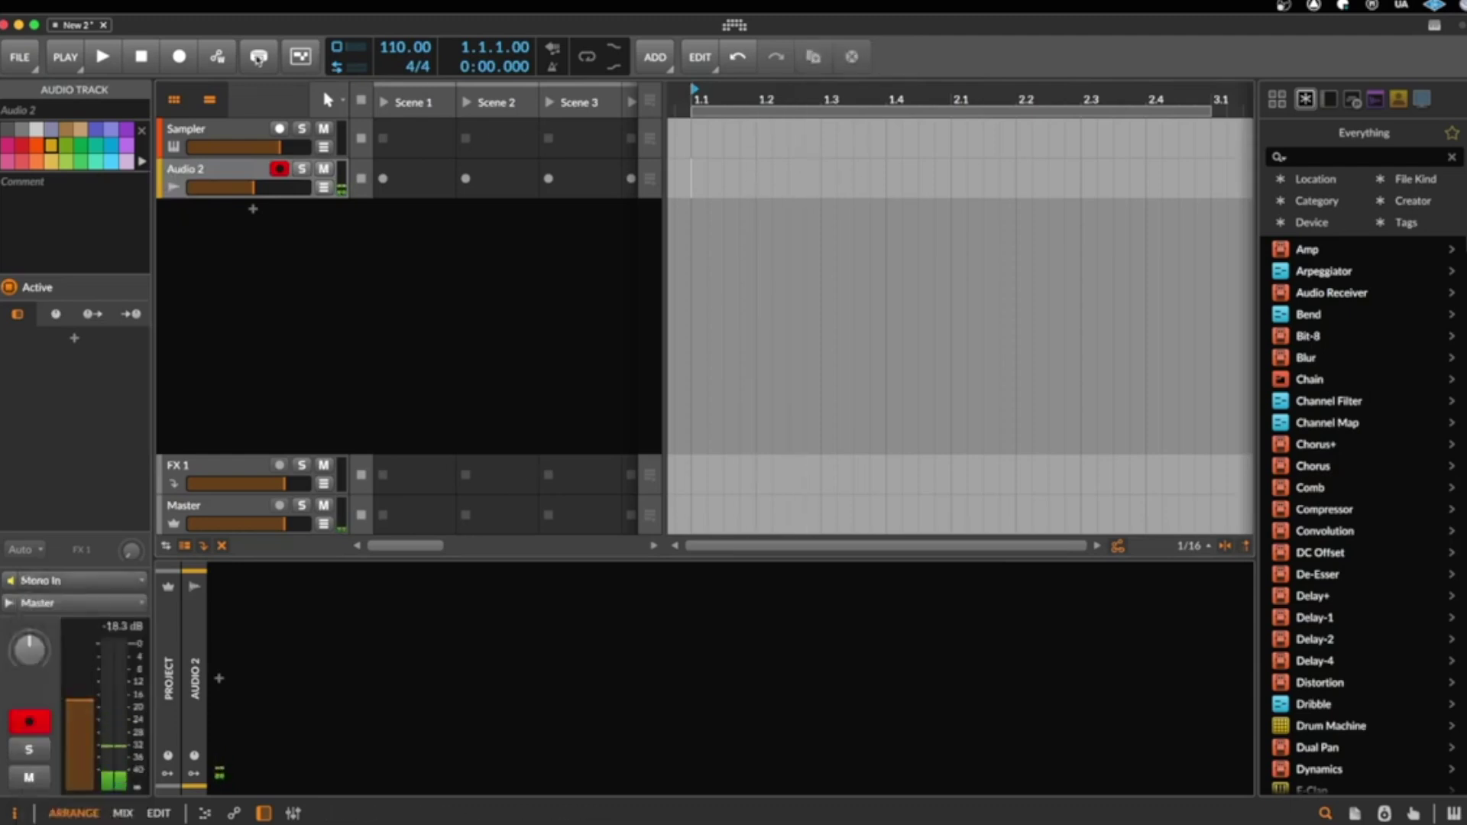
left_click(177, 56)
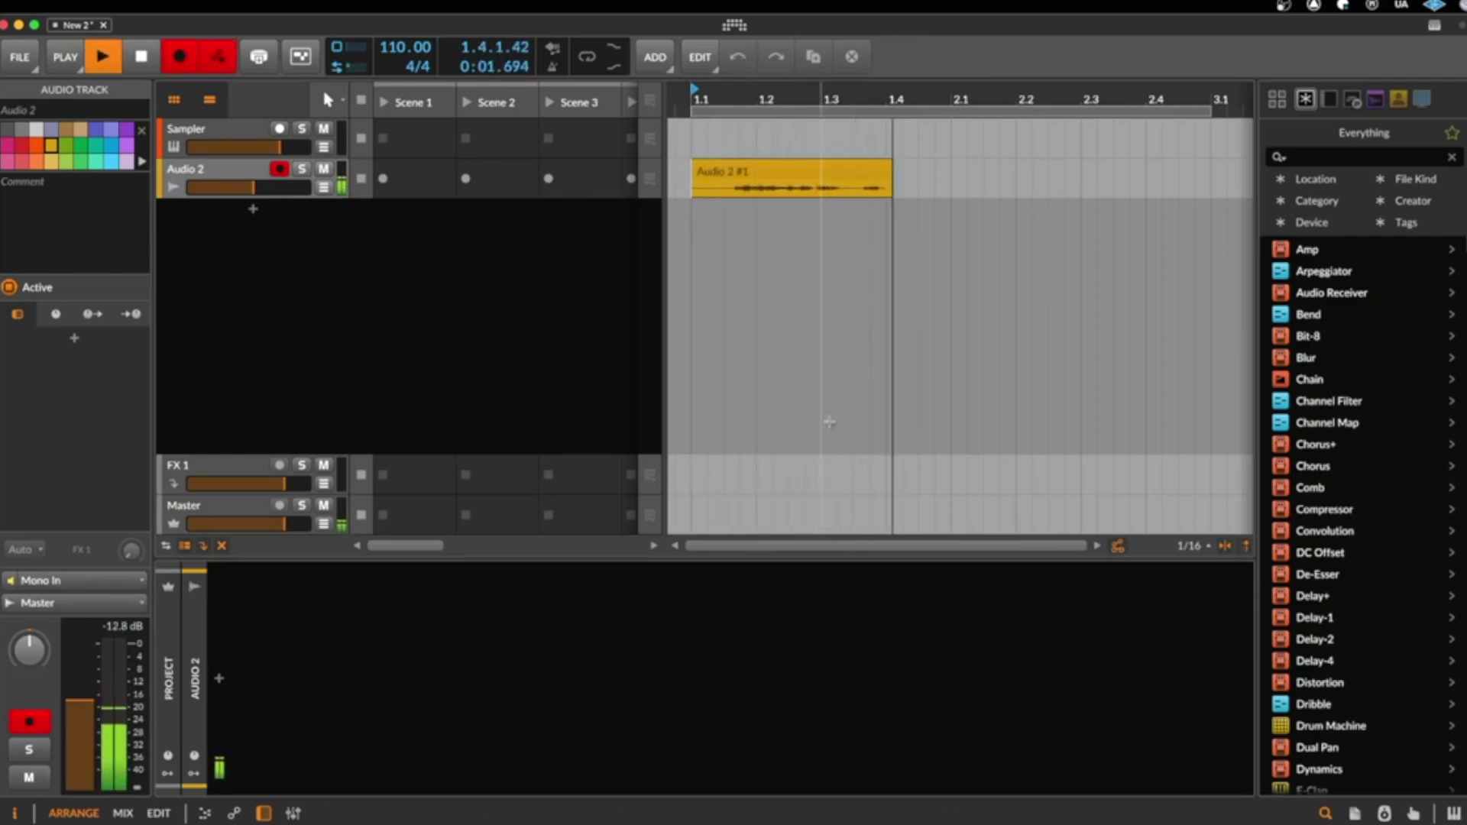
key("space")
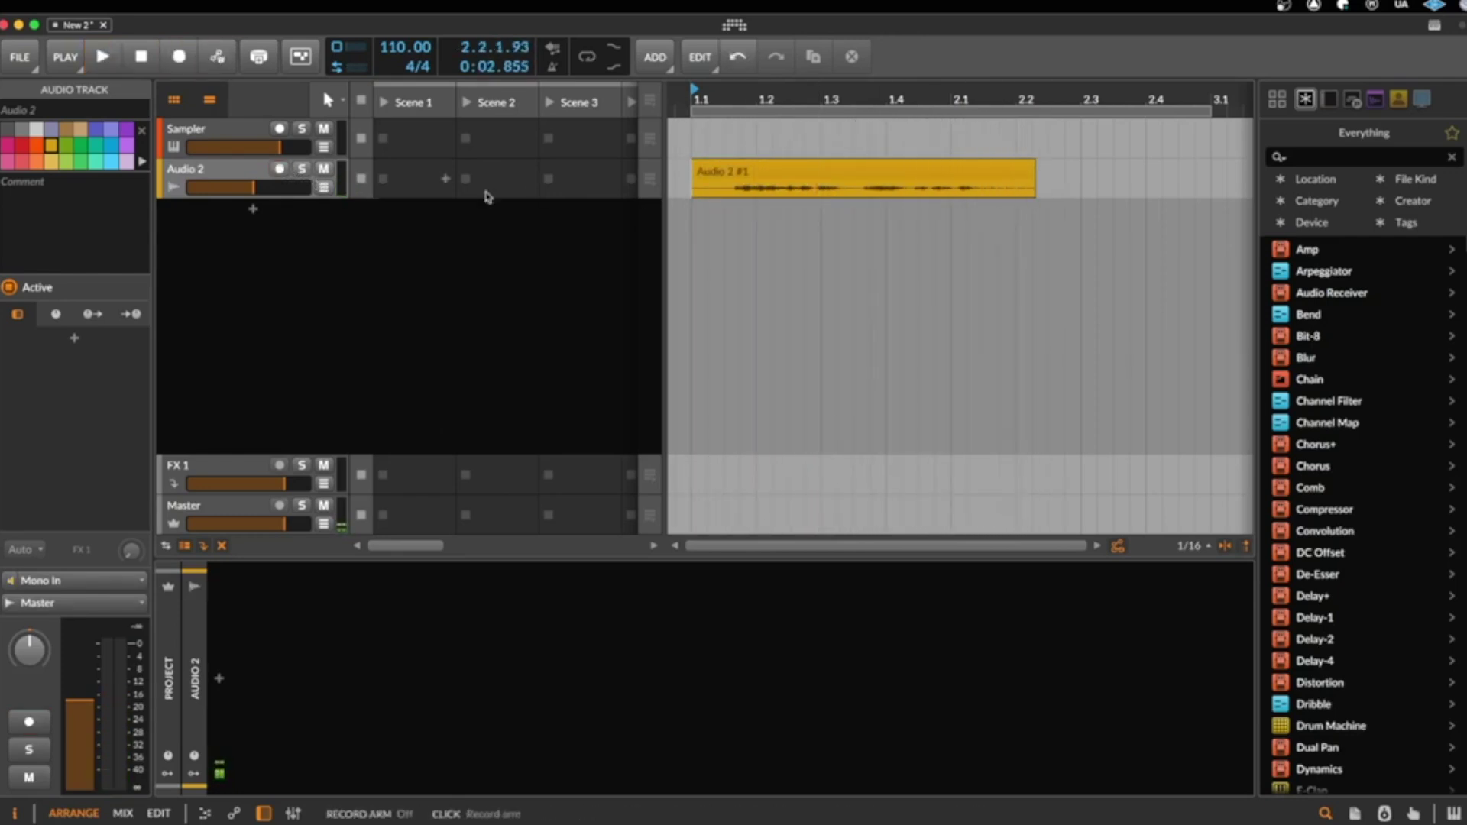
- Trim the recorded clip's start to 1.1.3.70, raise its gain to +15.5 dB and play it back
left_click_drag(696, 165, 729, 163)
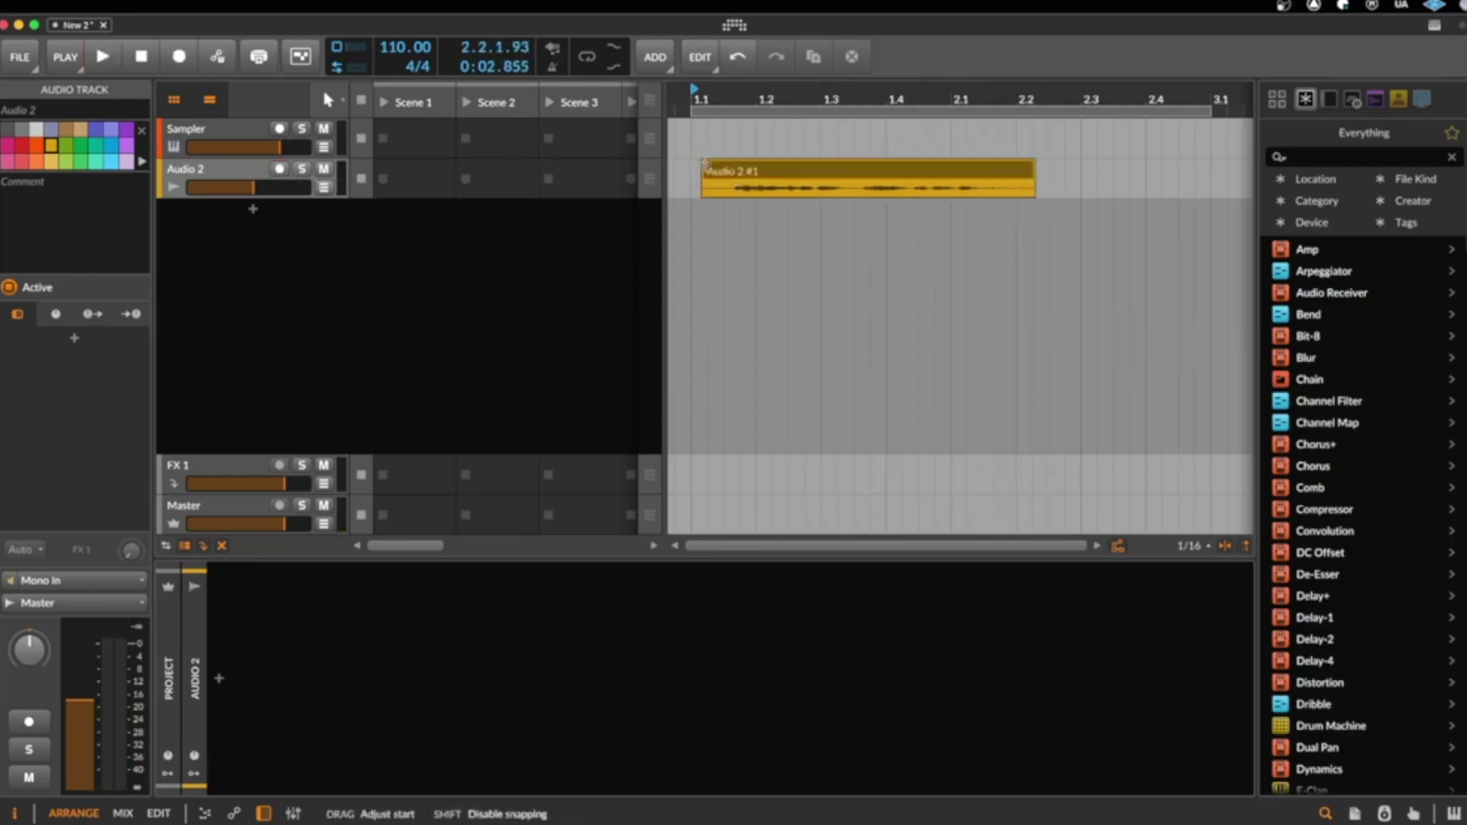
left_click(768, 173)
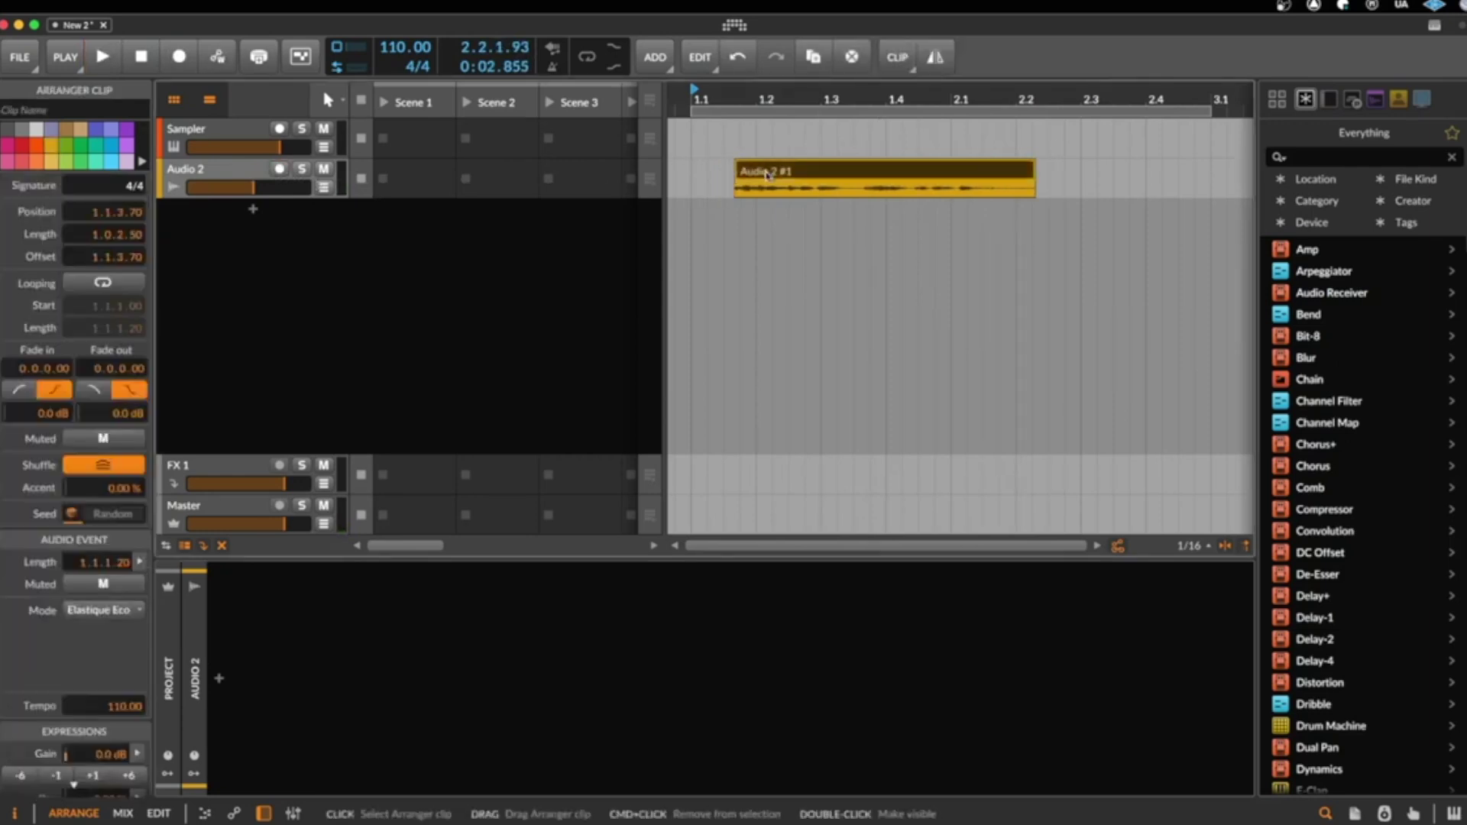
left_click(762, 176)
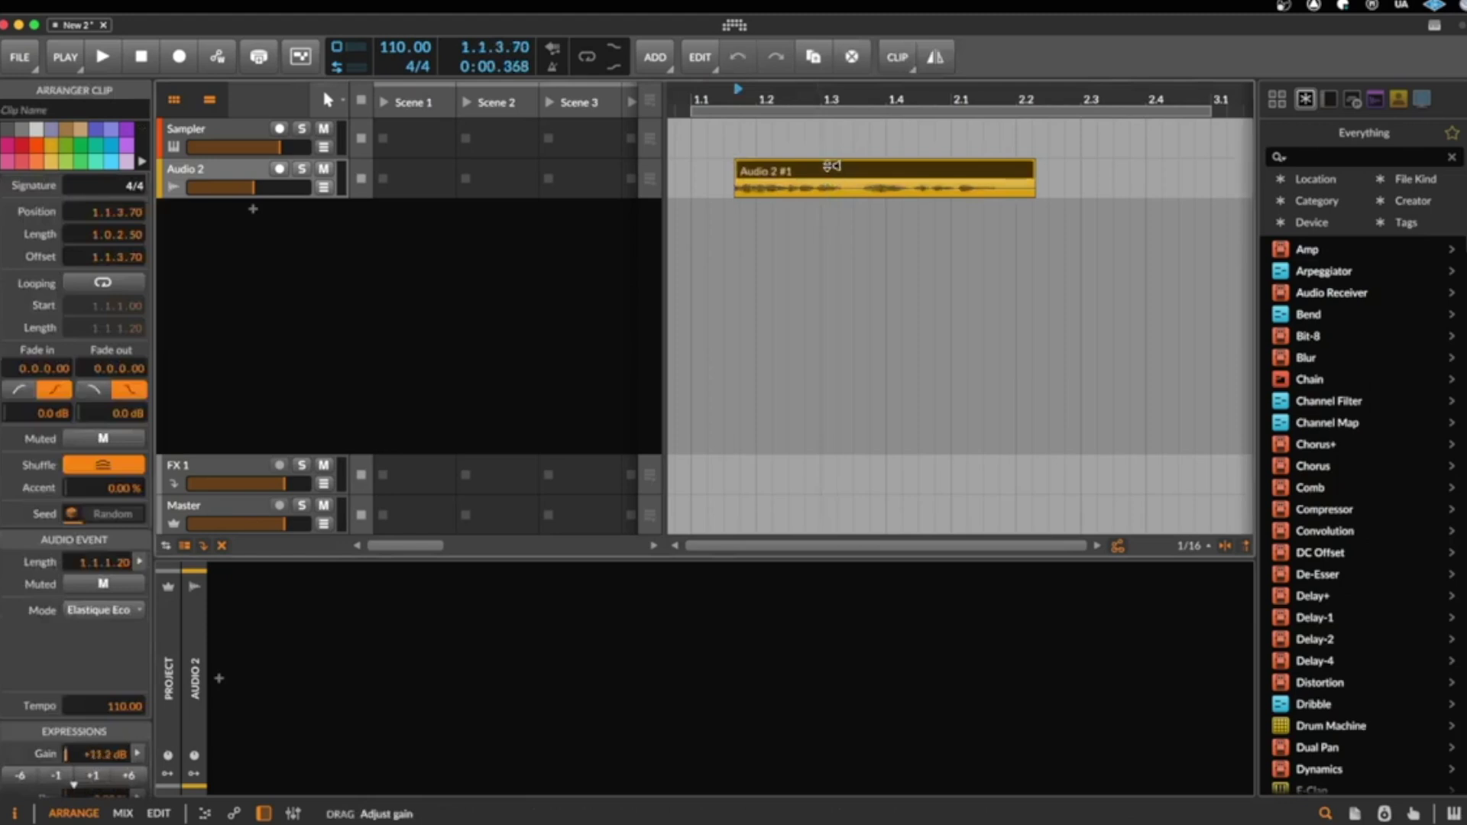
key("space")
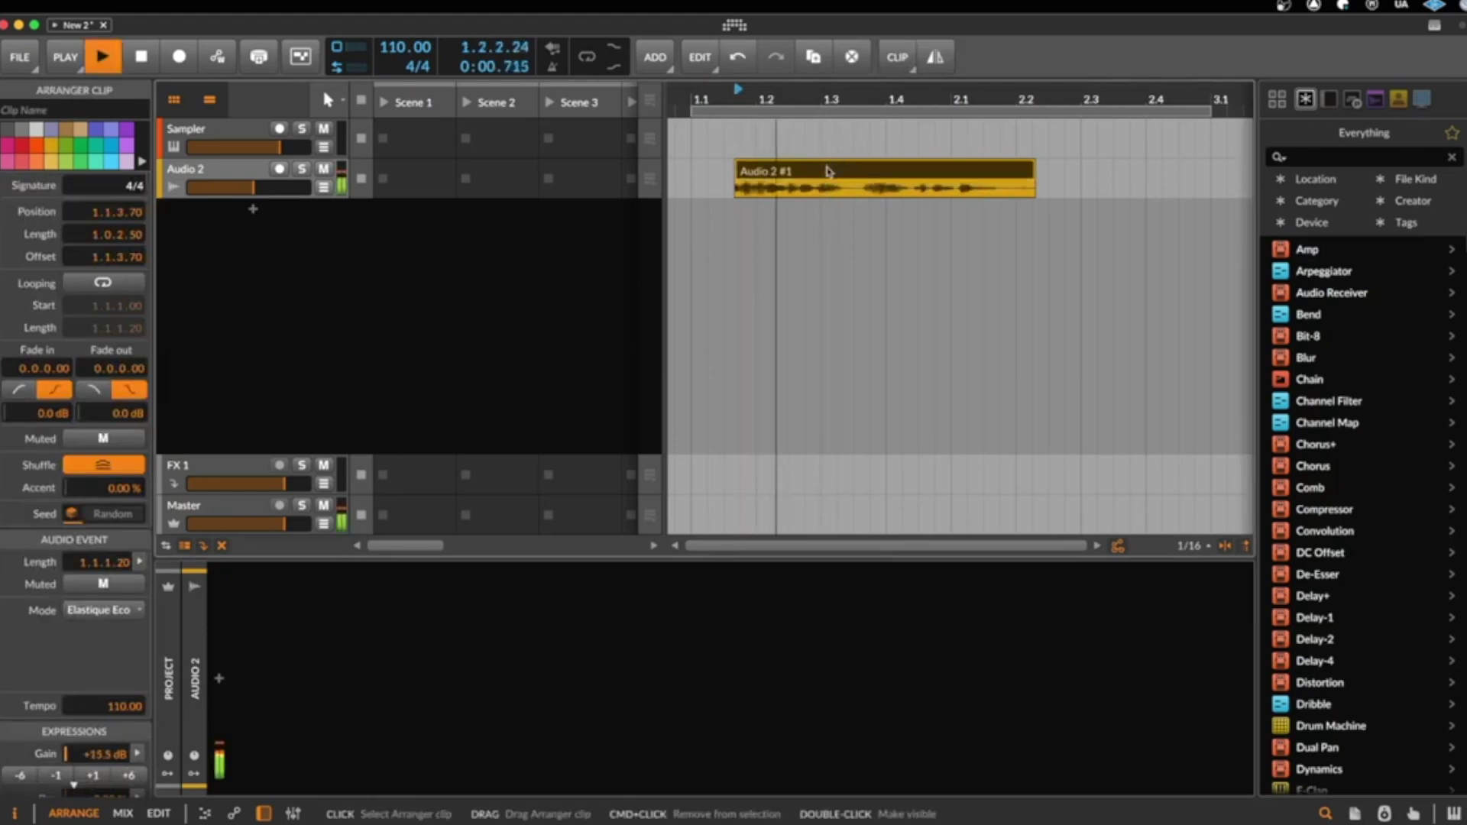
key("space")
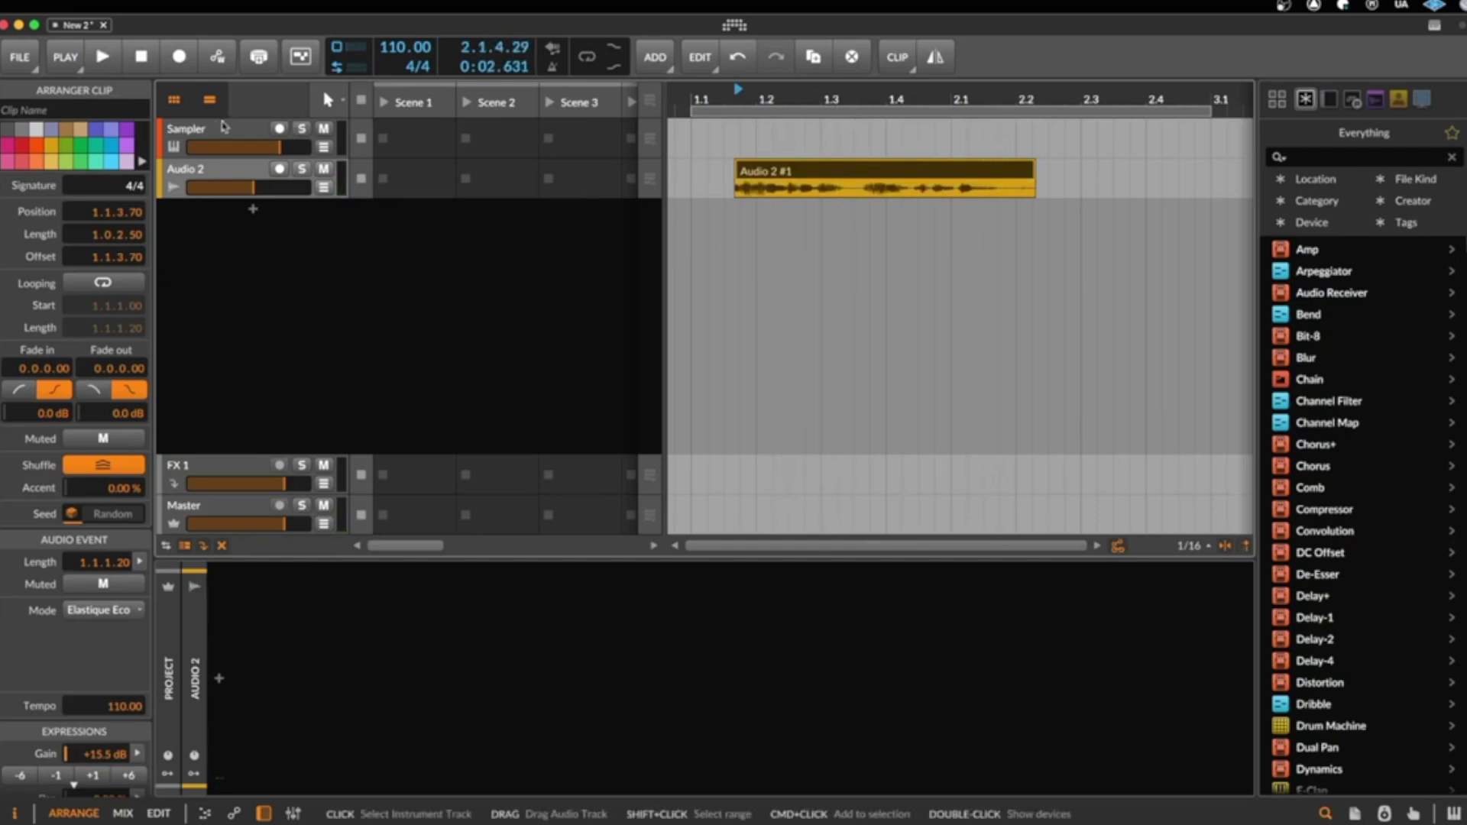
- Load the recorded Audio 2 clip into the Sampler on the instrument track
left_click(205, 132)
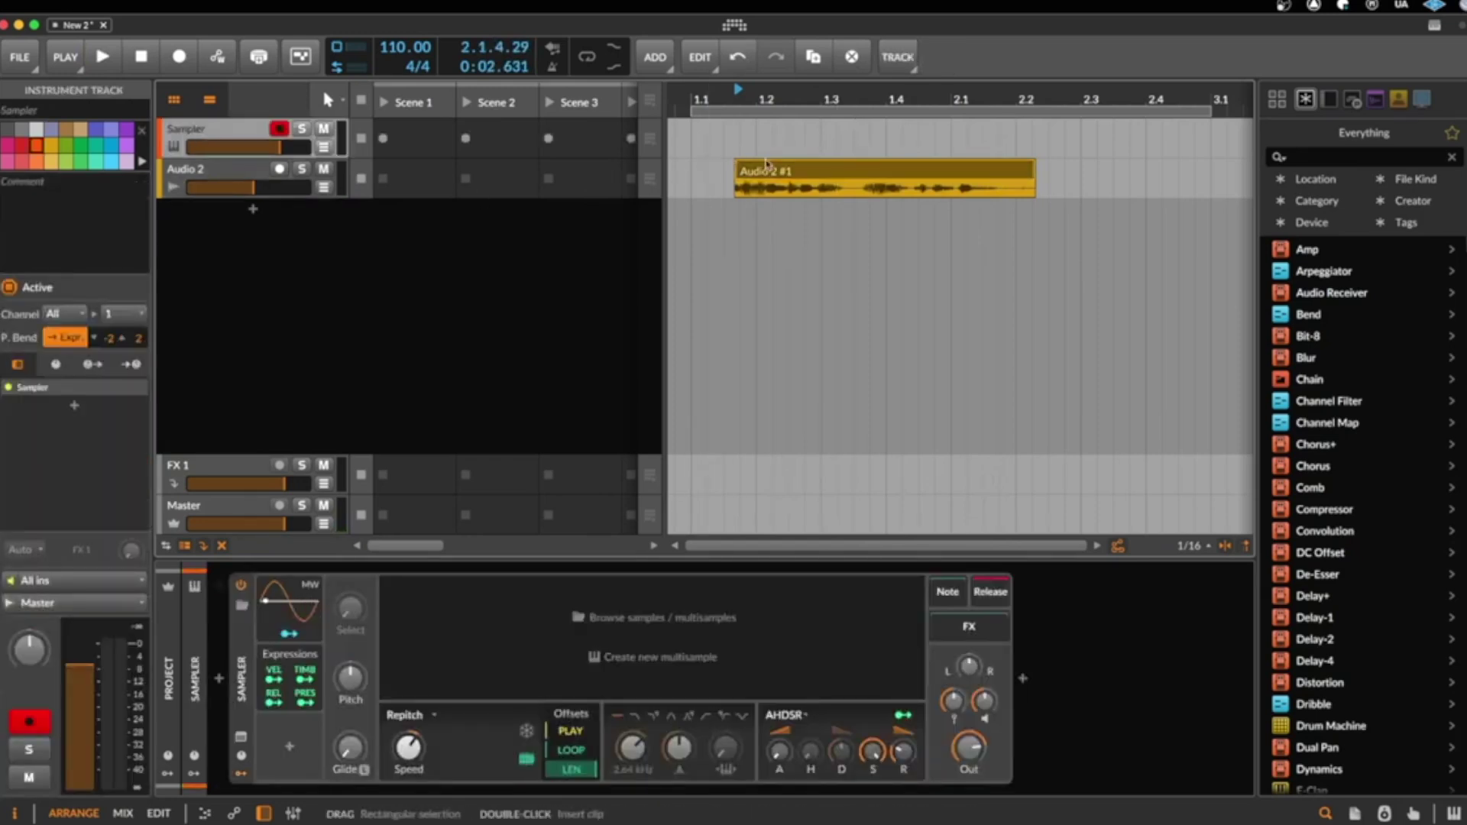
left_click(776, 170)
left_click_drag(776, 169, 710, 637)
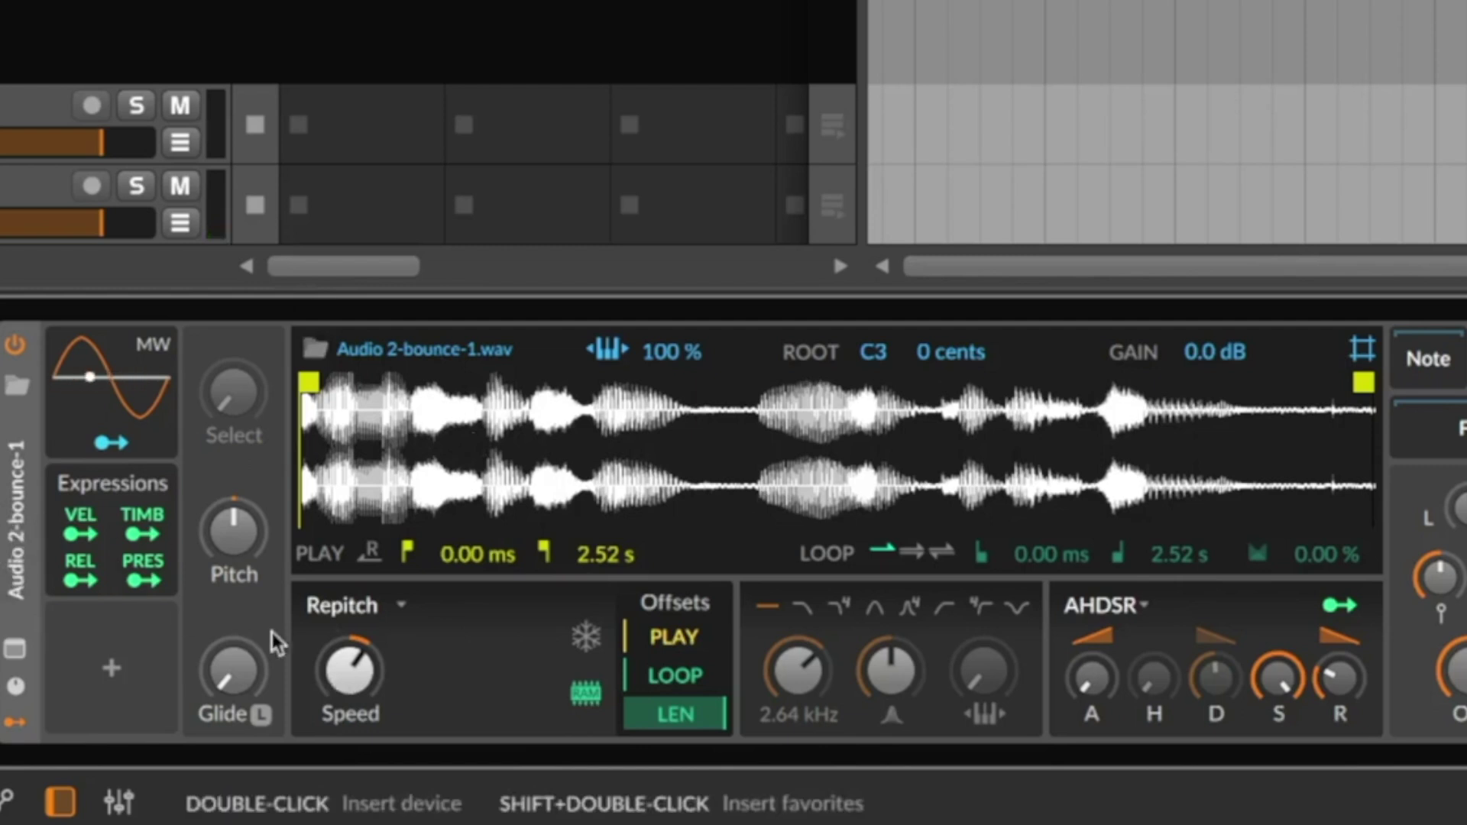
- Switch the Sampler to Textures mode, freeze the playhead, increase the grain setting and set the position to 8.00 %
left_click(342, 606)
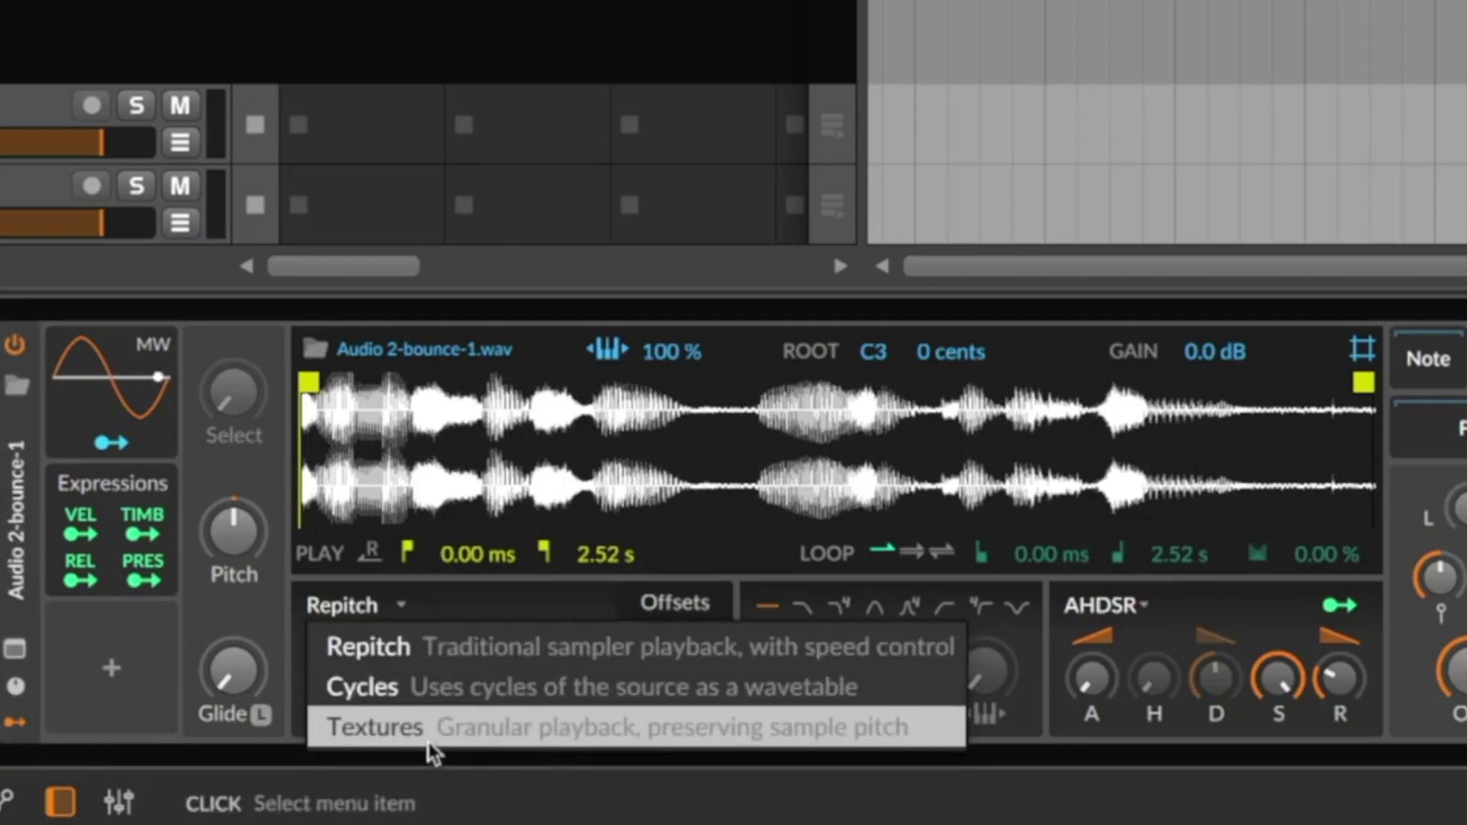
left_click(393, 738)
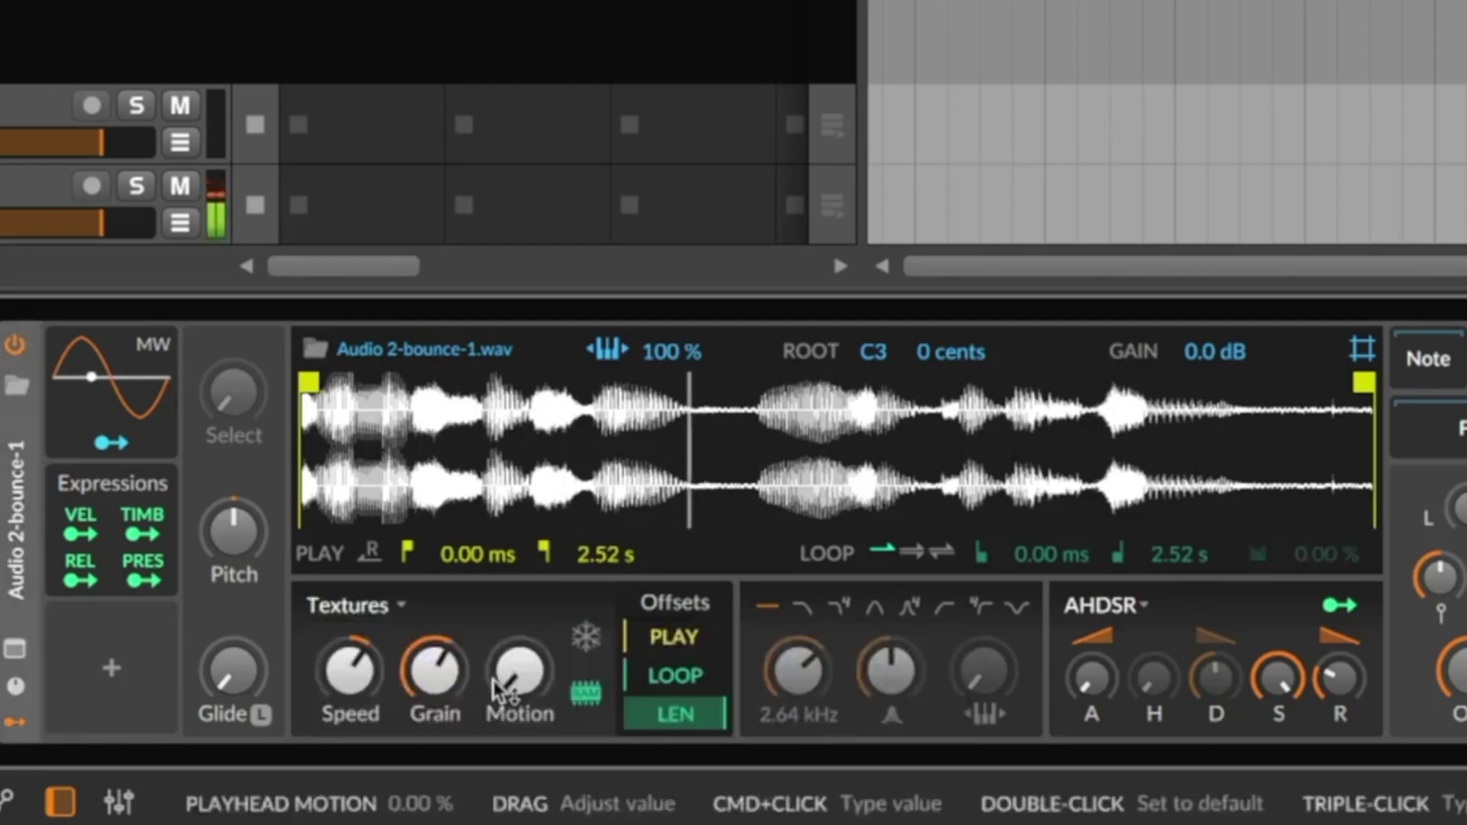
left_click(586, 646)
mouse_move(434, 674)
left_mouse_down()
mouse_move(349, 550)
mouse_move(349, 627)
mouse_move(349, 547)
mouse_move(349, 678)
left_mouse_up()
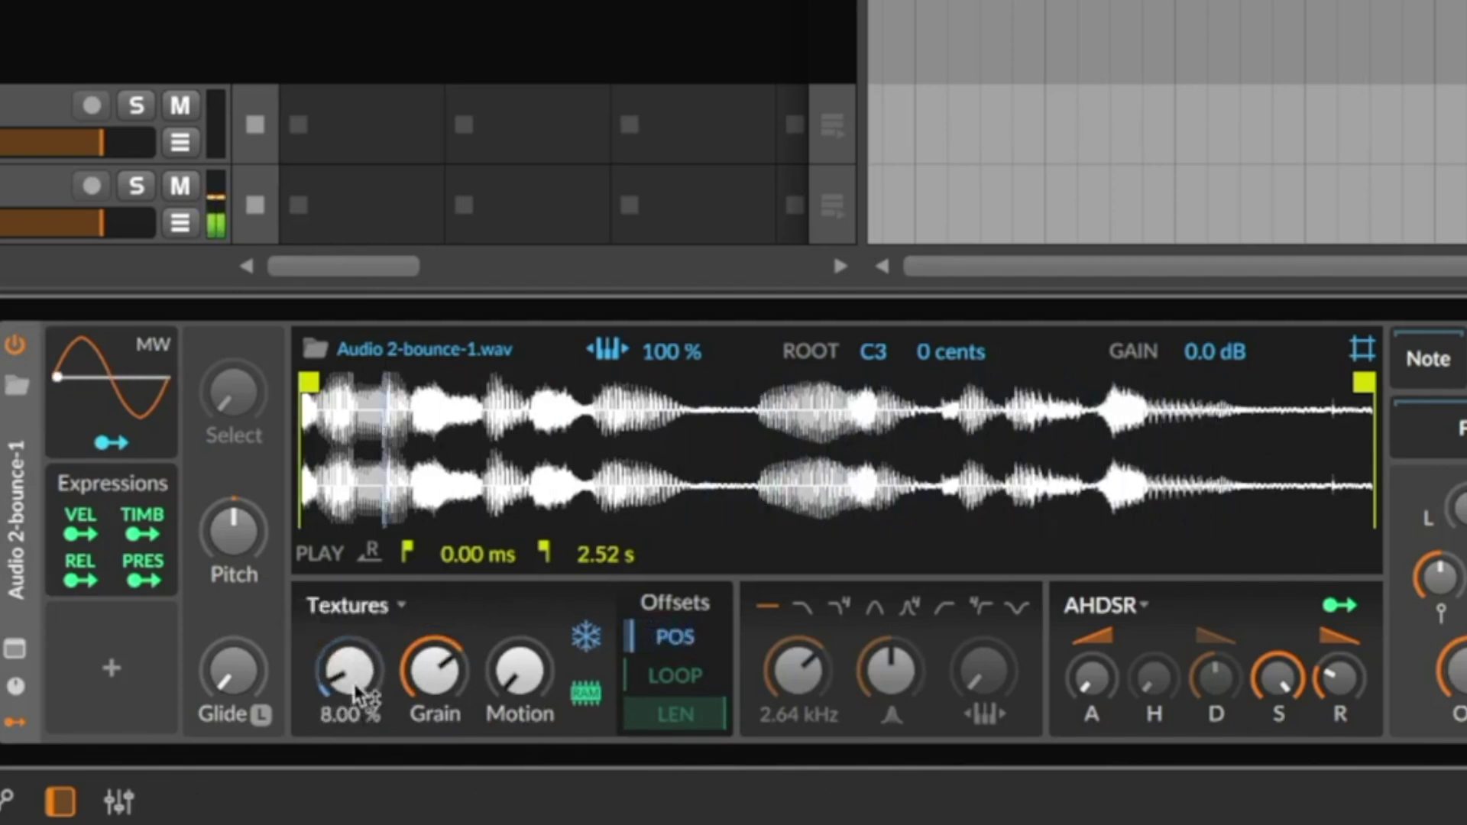
- Switch the Sampler to Cycles mode and sweep the frozen playhead through the sample, ending at 41.2 %
left_click(375, 622)
left_click(419, 690)
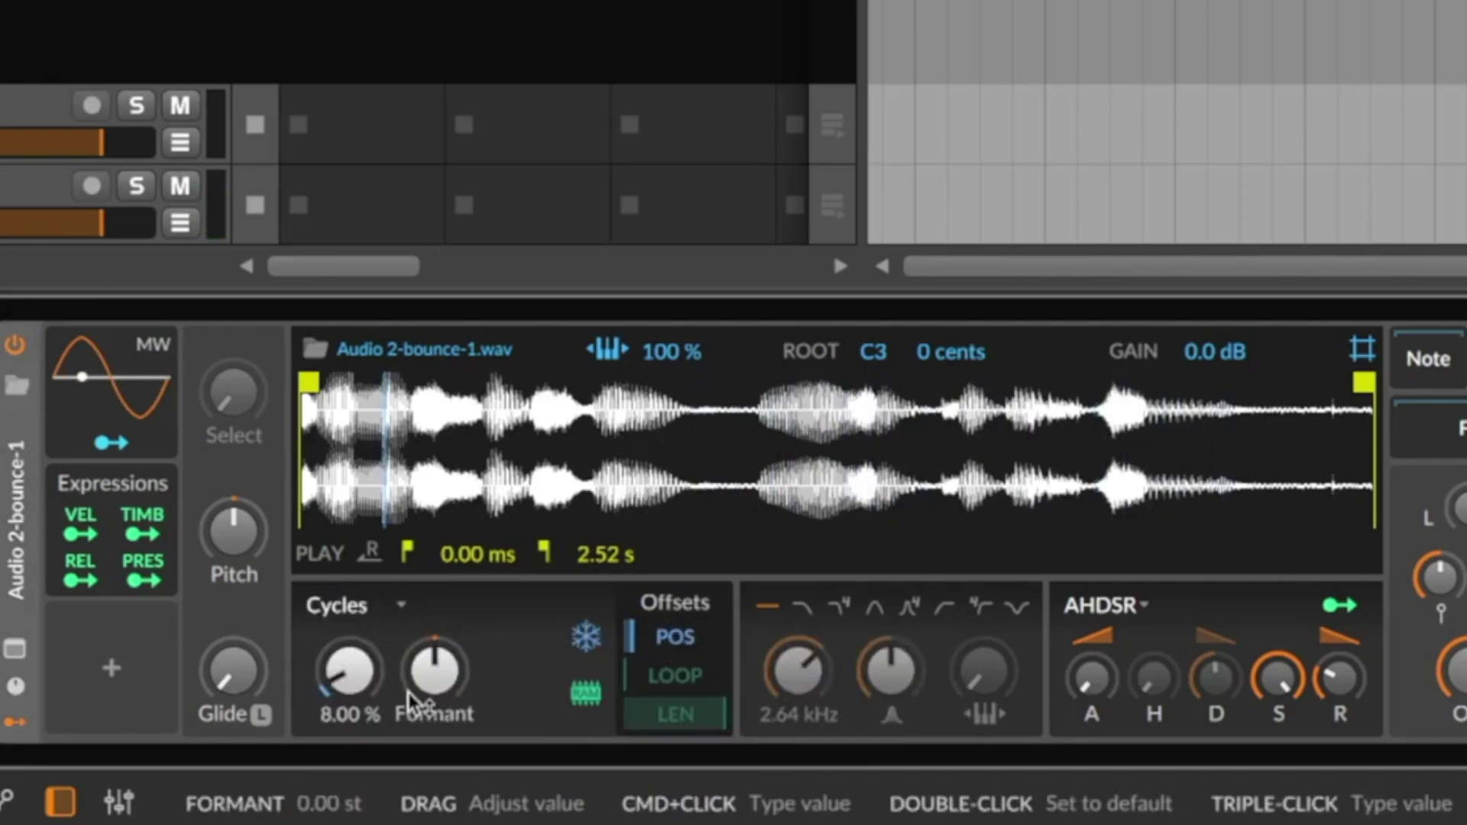
mouse_move(372, 686)
left_mouse_down()
mouse_move(372, 648)
mouse_move(371, 692)
mouse_move(372, 666)
left_mouse_up()
mouse_move(654, 637)
left_mouse_down()
mouse_move(711, 637)
mouse_move(626, 637)
mouse_move(664, 636)
left_mouse_up()
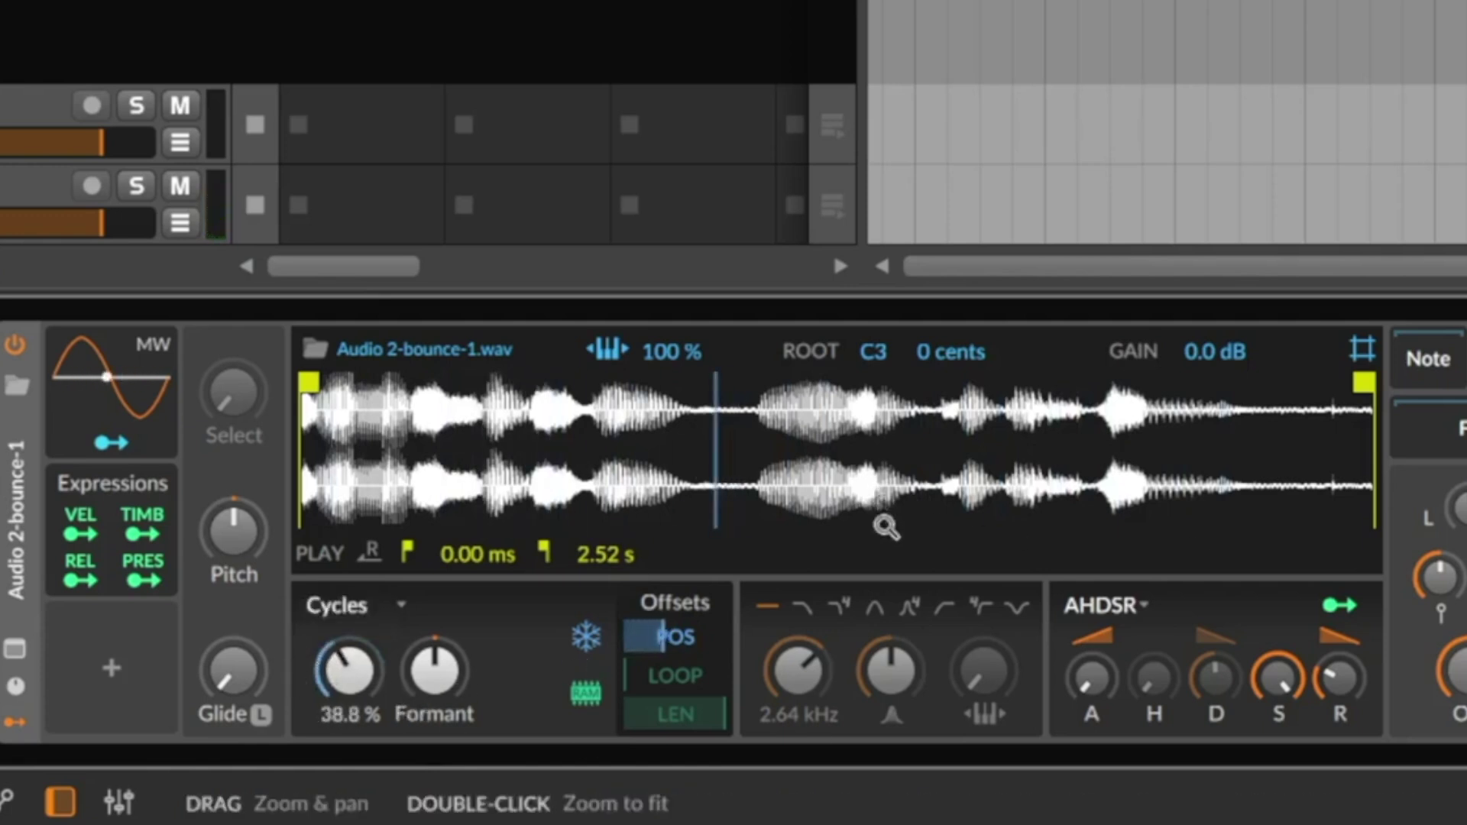
mouse_move(348, 671)
left_mouse_down()
mouse_move(348, 714)
mouse_move(348, 621)
mouse_move(348, 670)
left_mouse_up()
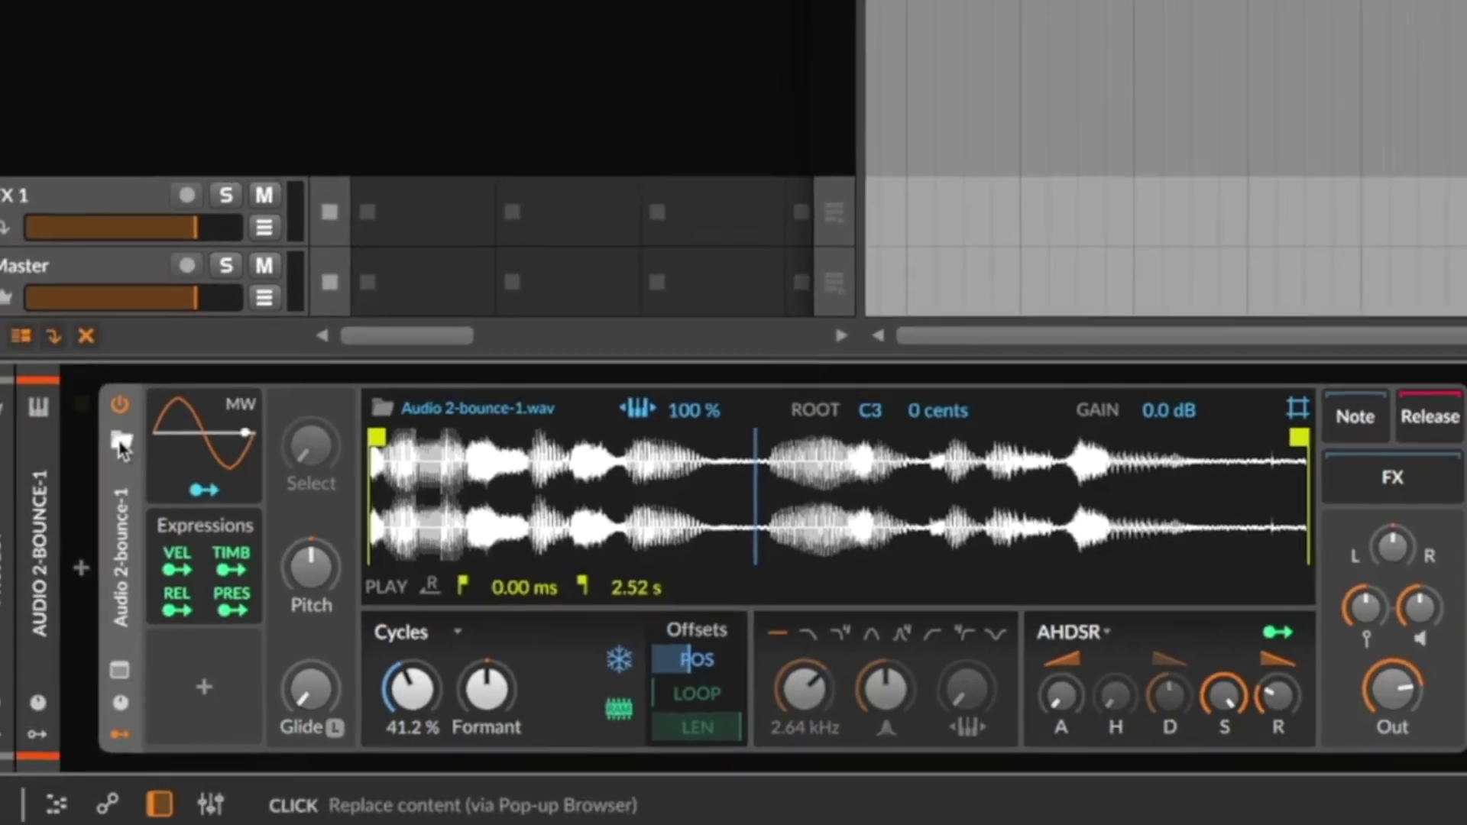
- Search the Sampler presets for "piano" and load the Grand Piano preset in place of the current sample
left_click(16, 386)
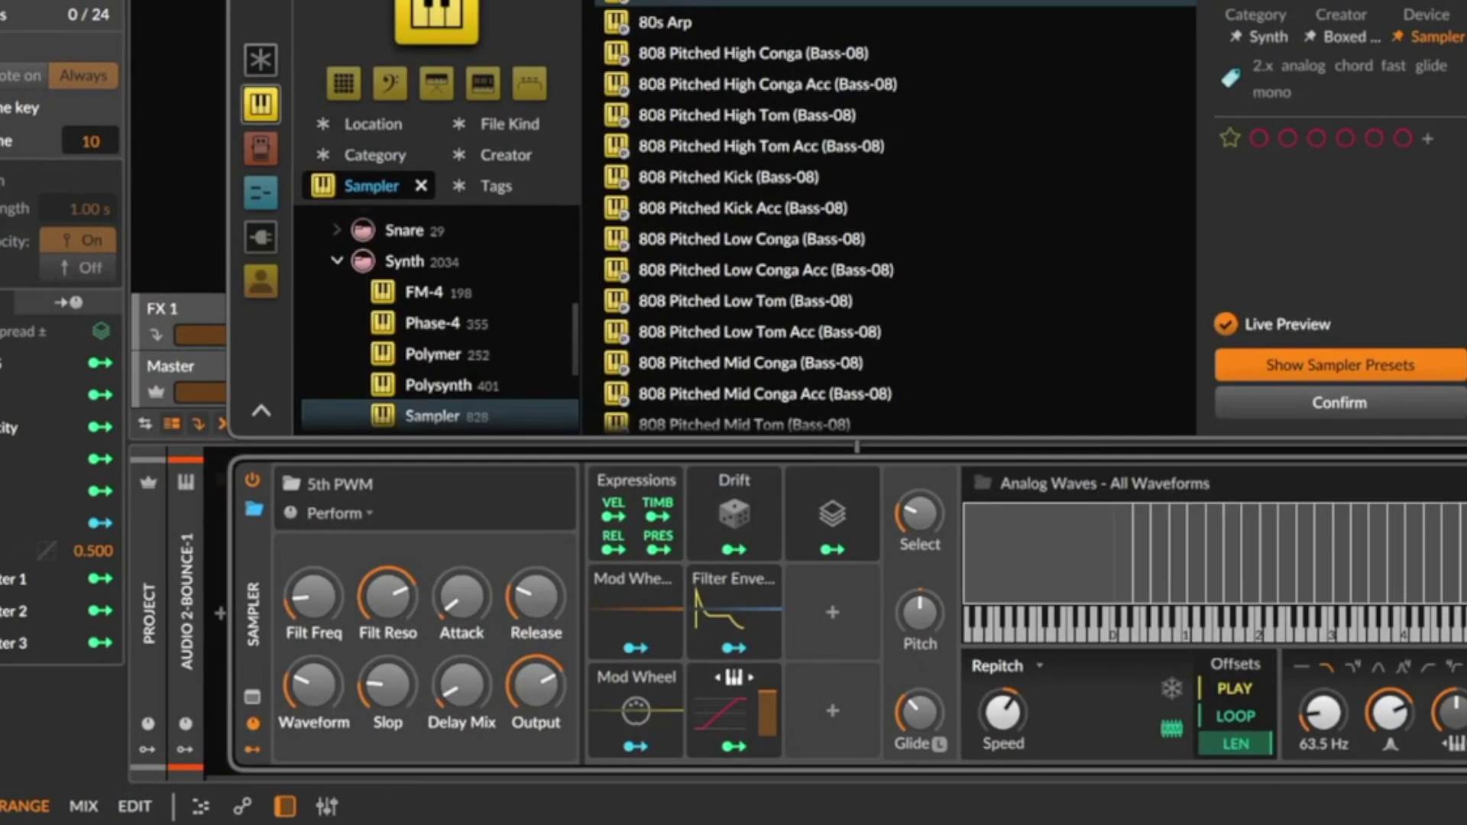
type("piano")
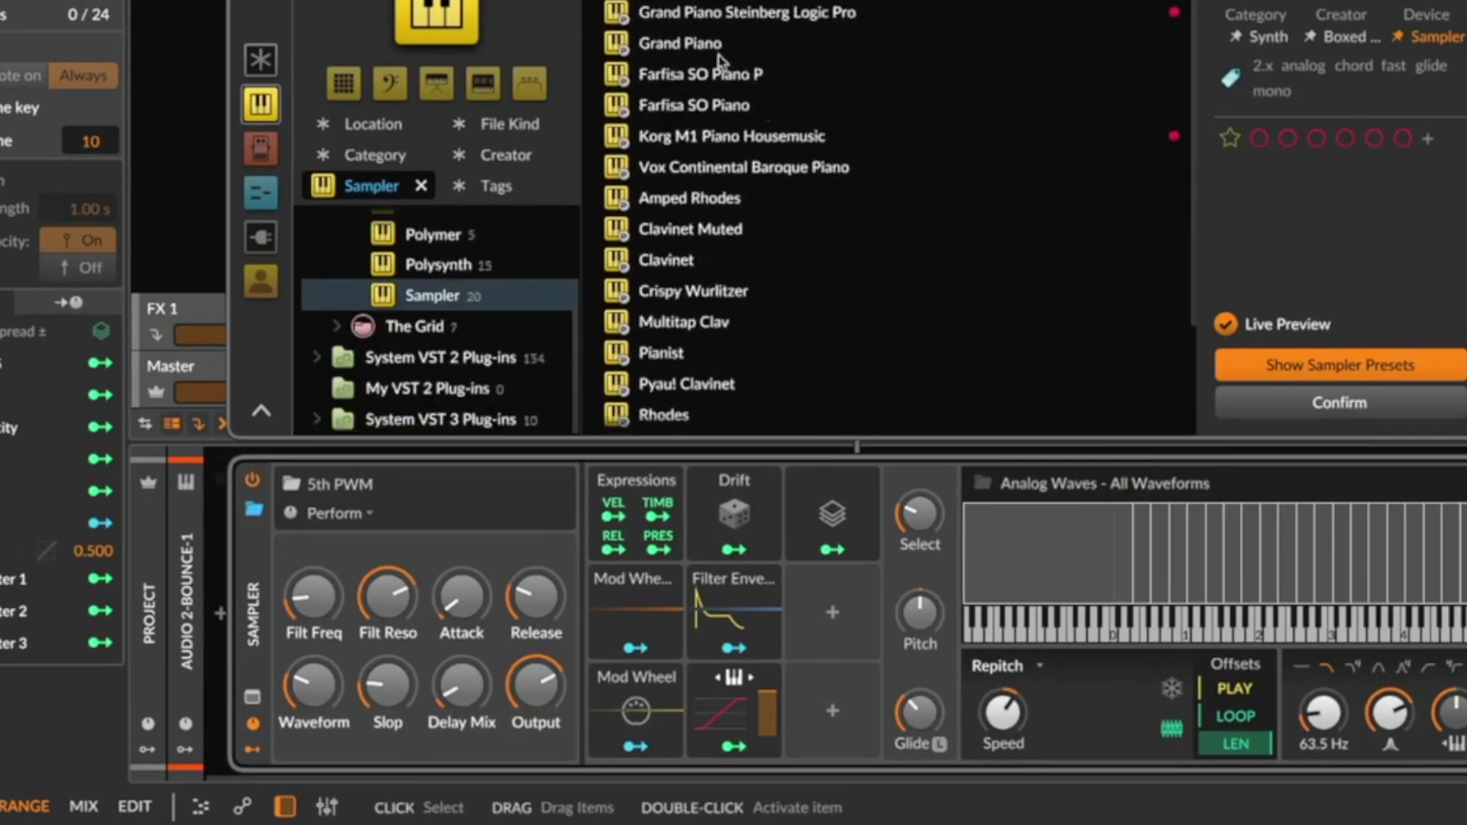
double_click(692, 48)
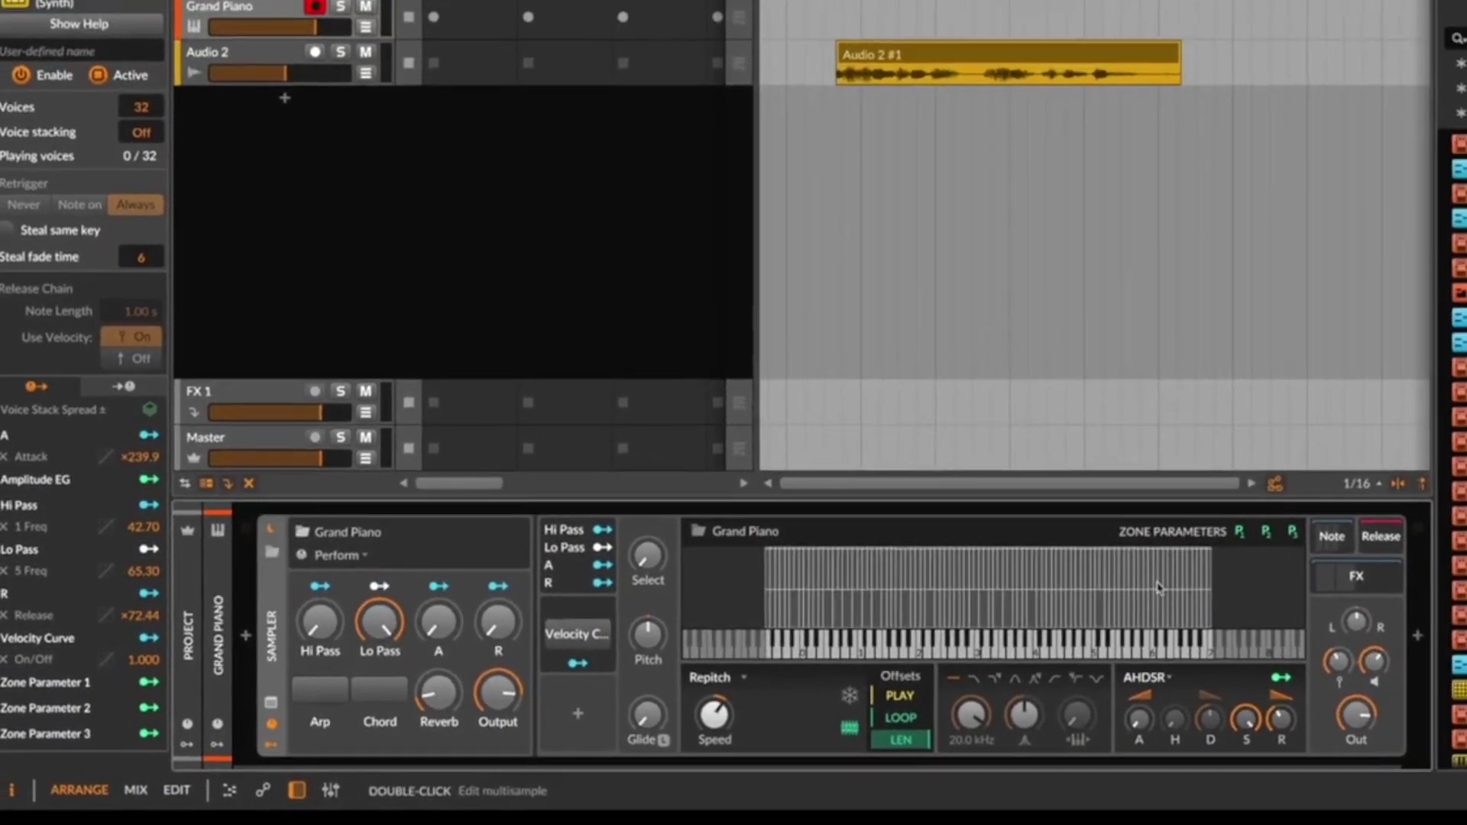
- Open the Grand Piano multisample for editing and inspect individual zones, including E1 and C3
double_click(1269, 560)
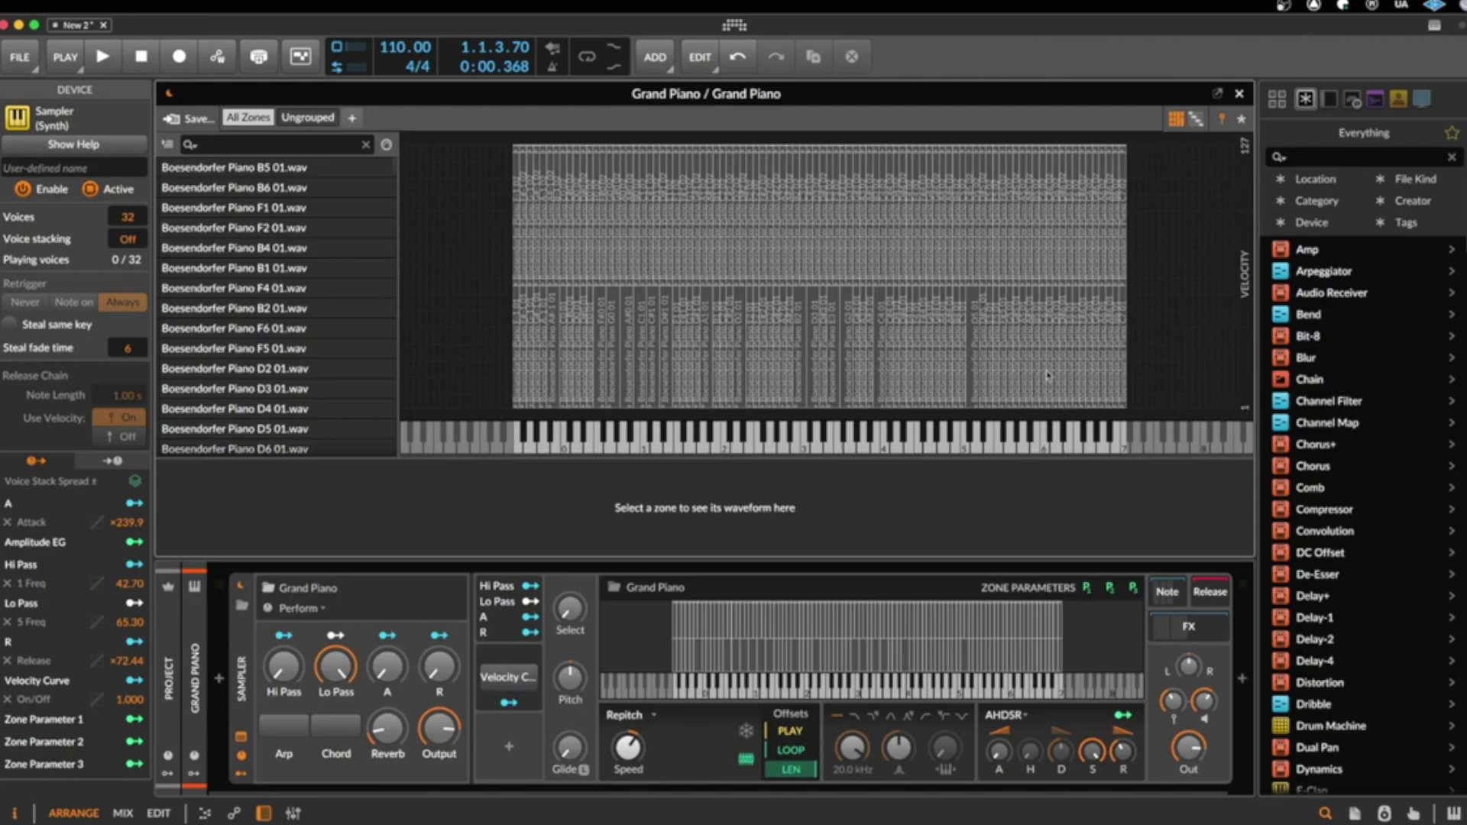
left_click(683, 195)
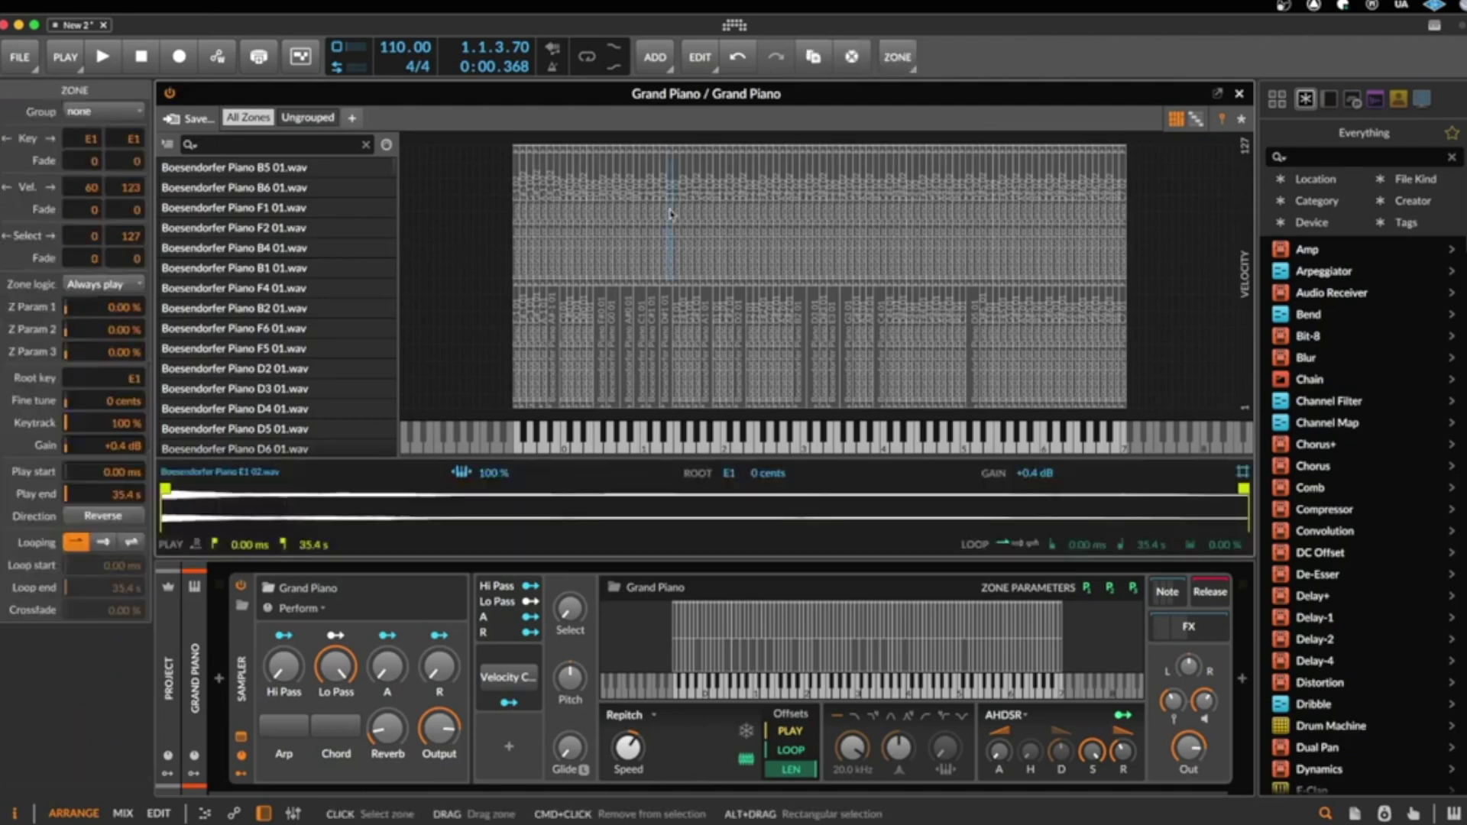
left_click(710, 224)
left_click(785, 227)
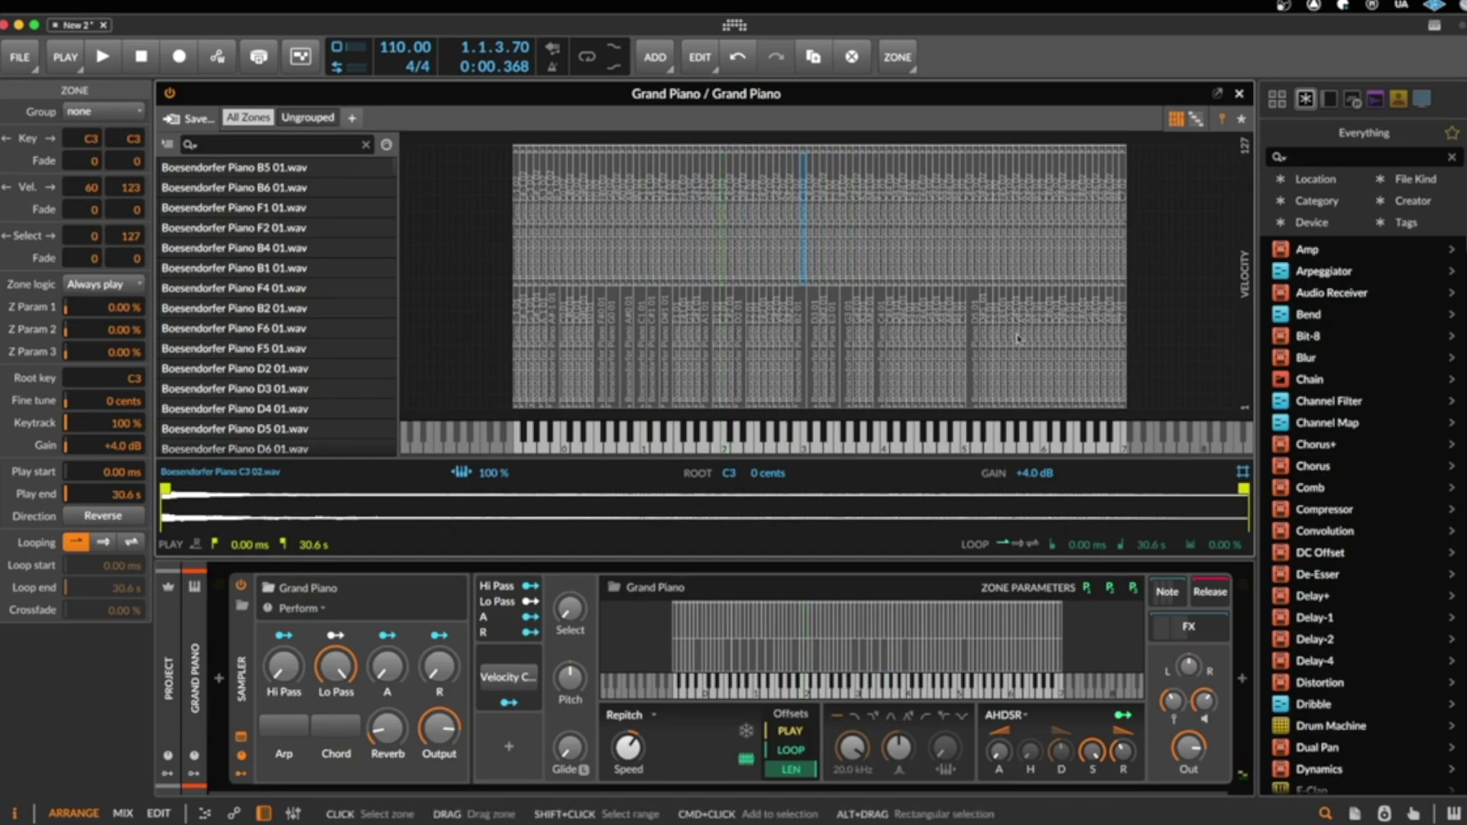
- Browse the piano preset results and replace the Grand Piano with the Wurlitzer preset
left_click(243, 608)
scroll(638, 301, "down", 3)
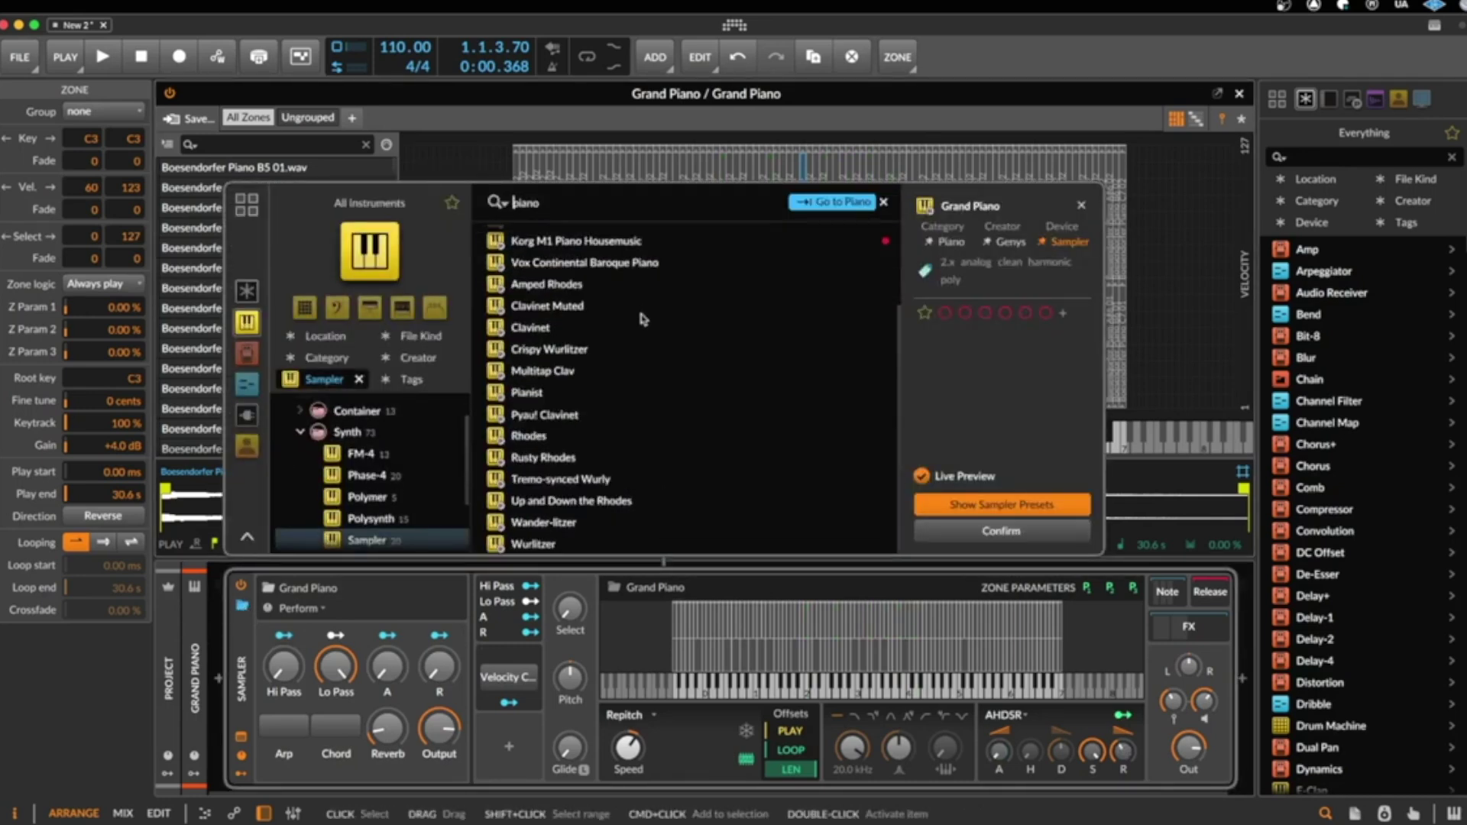
scroll(635, 435, "up", 3)
scroll(635, 451, "down", 3)
double_click(561, 547)
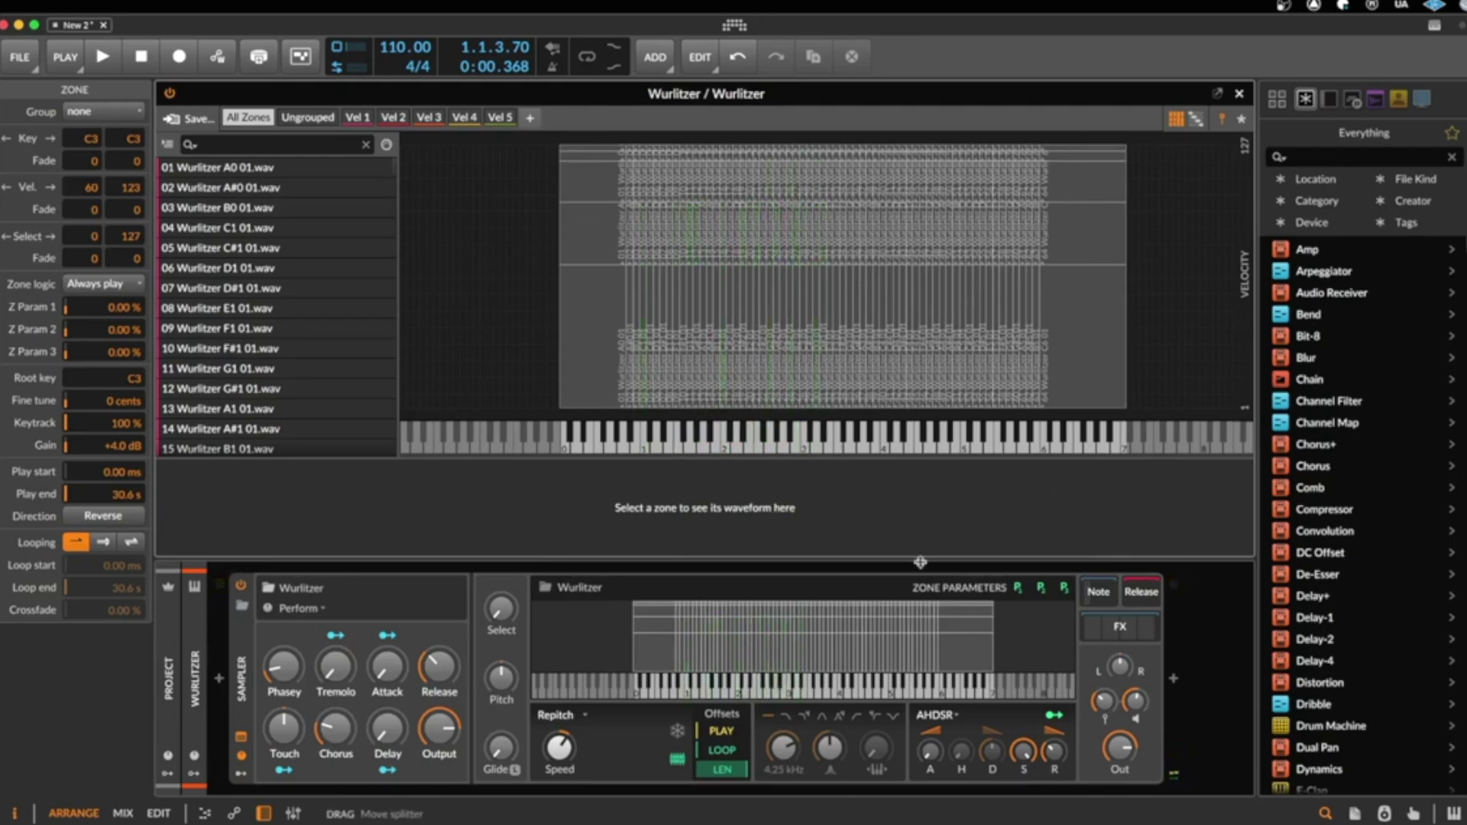
- Remove the Sampler from the instrument track and insert a Poly Grid device, found by searching "grid"
left_click(243, 700)
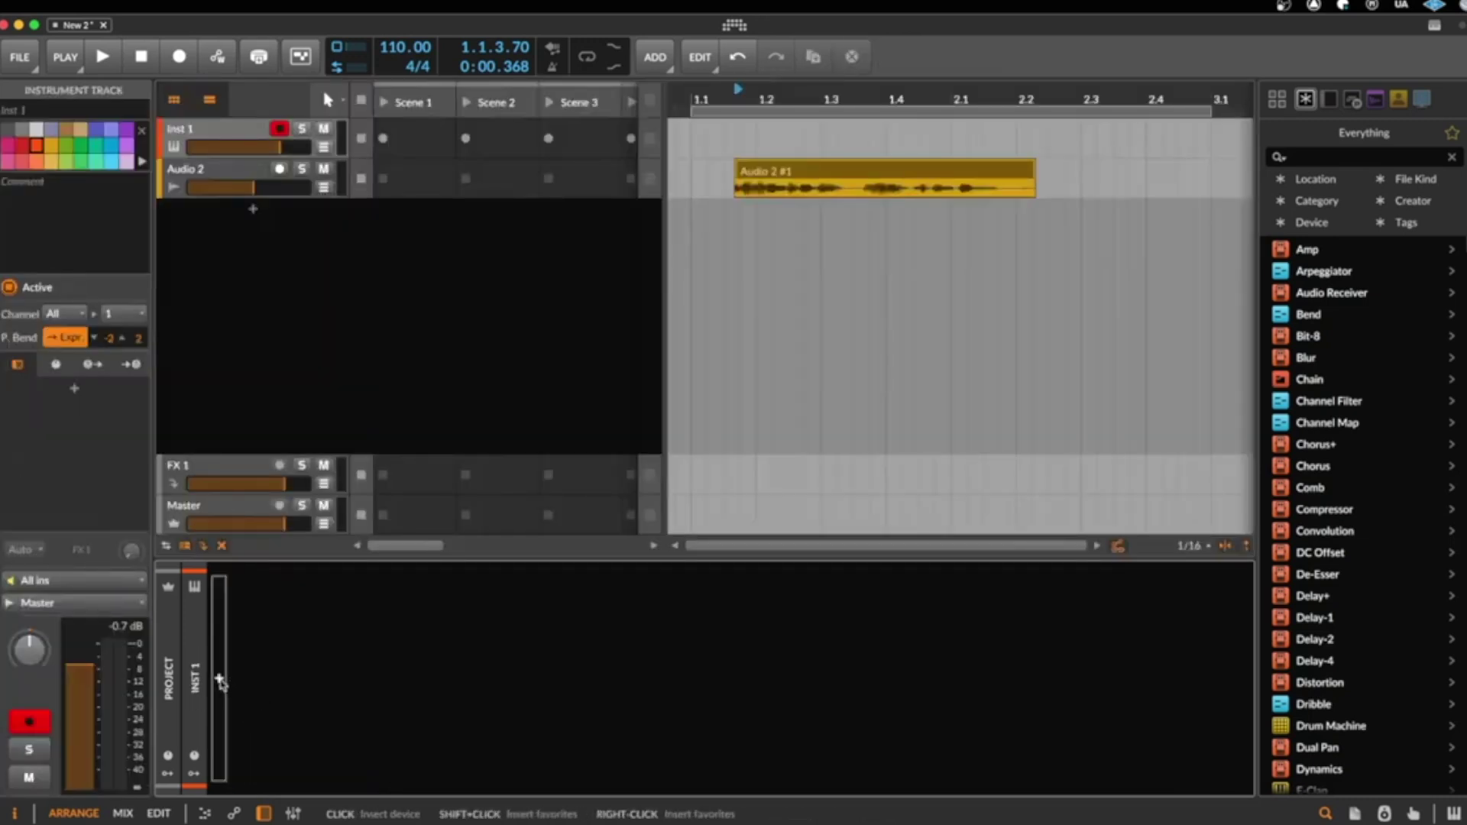
left_click(219, 680)
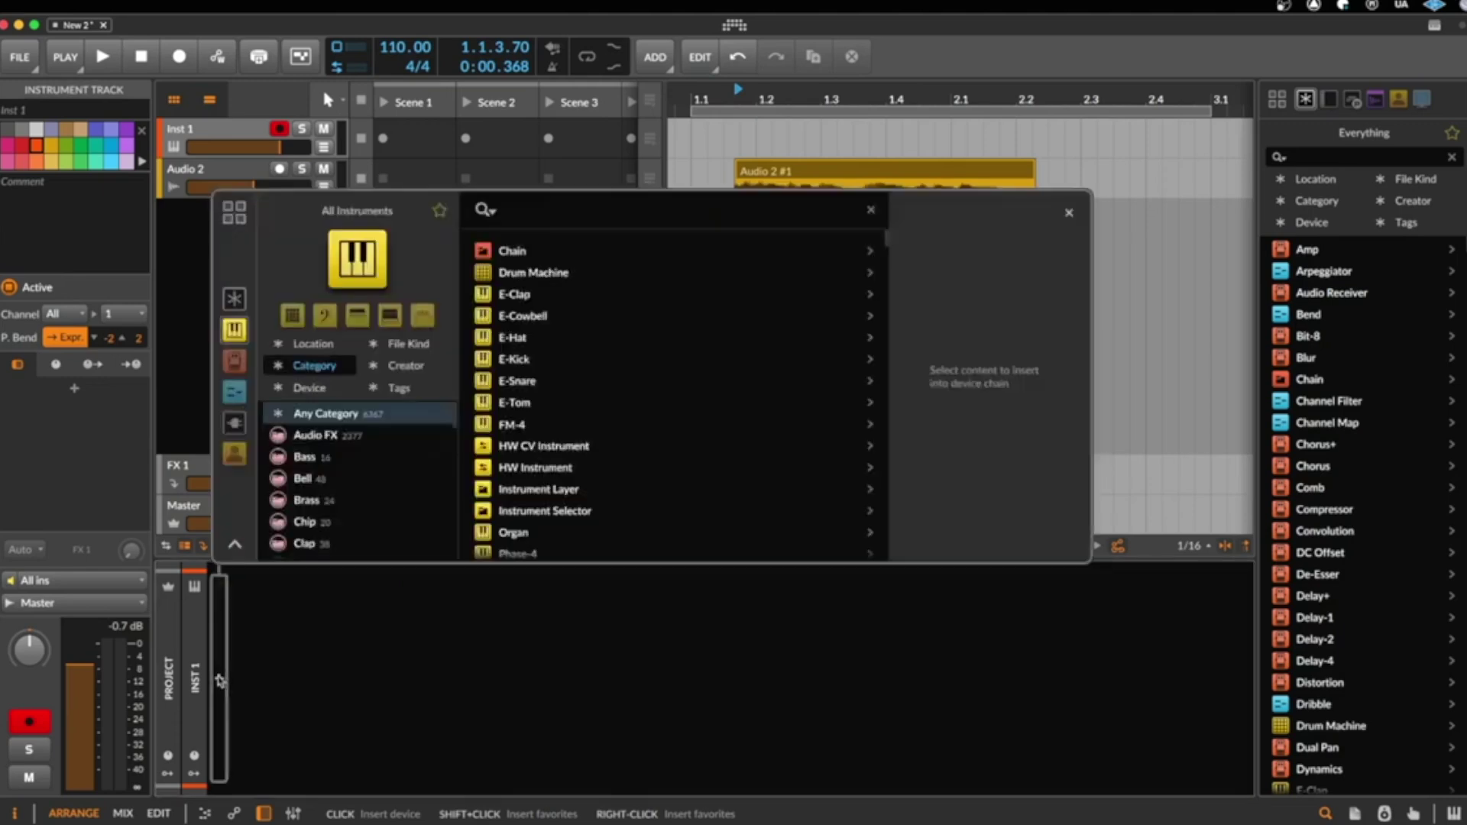
type("grid")
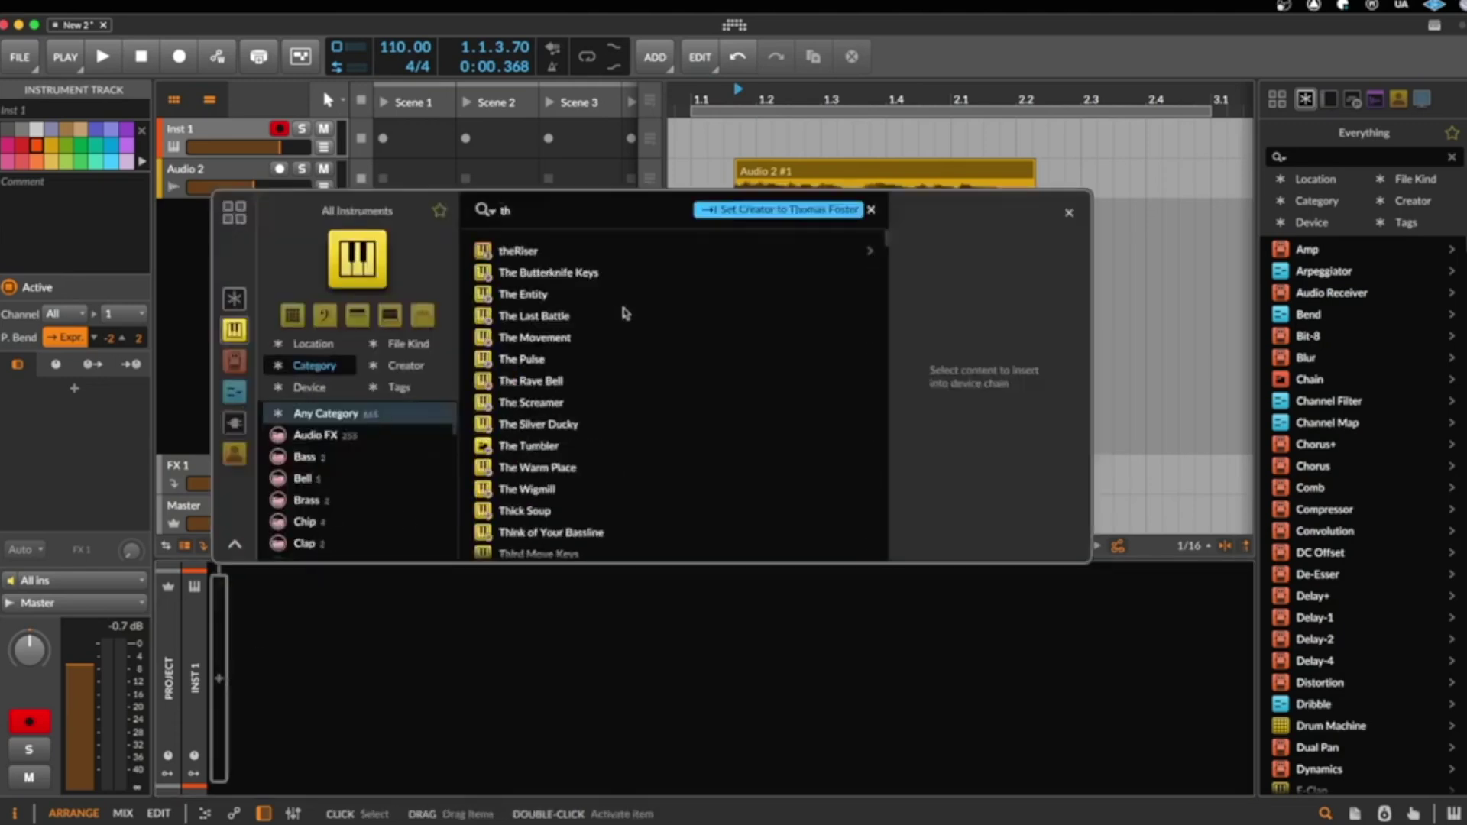
scroll(625, 313, "down", 3)
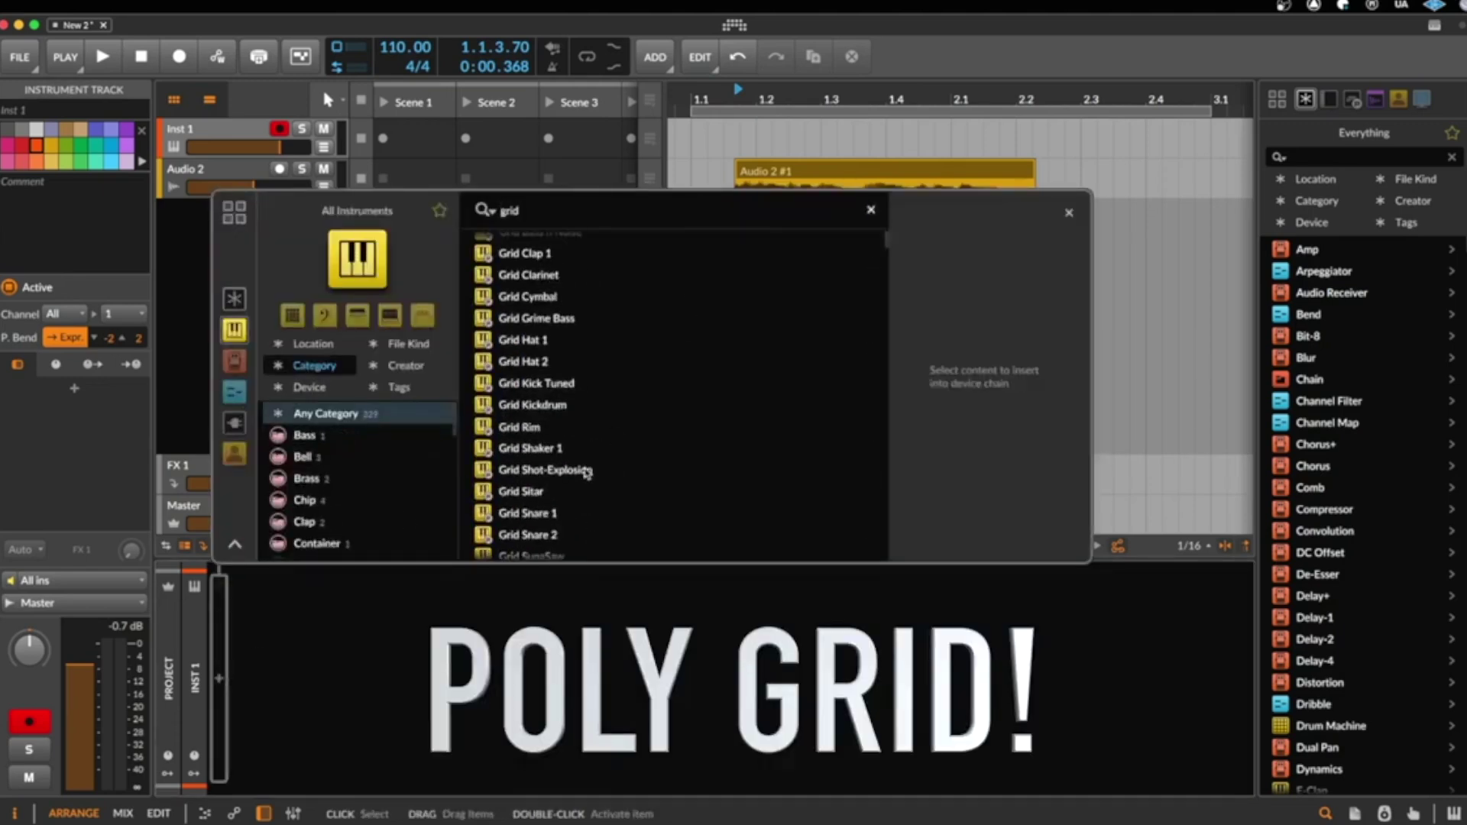
scroll(609, 459, "up", 3)
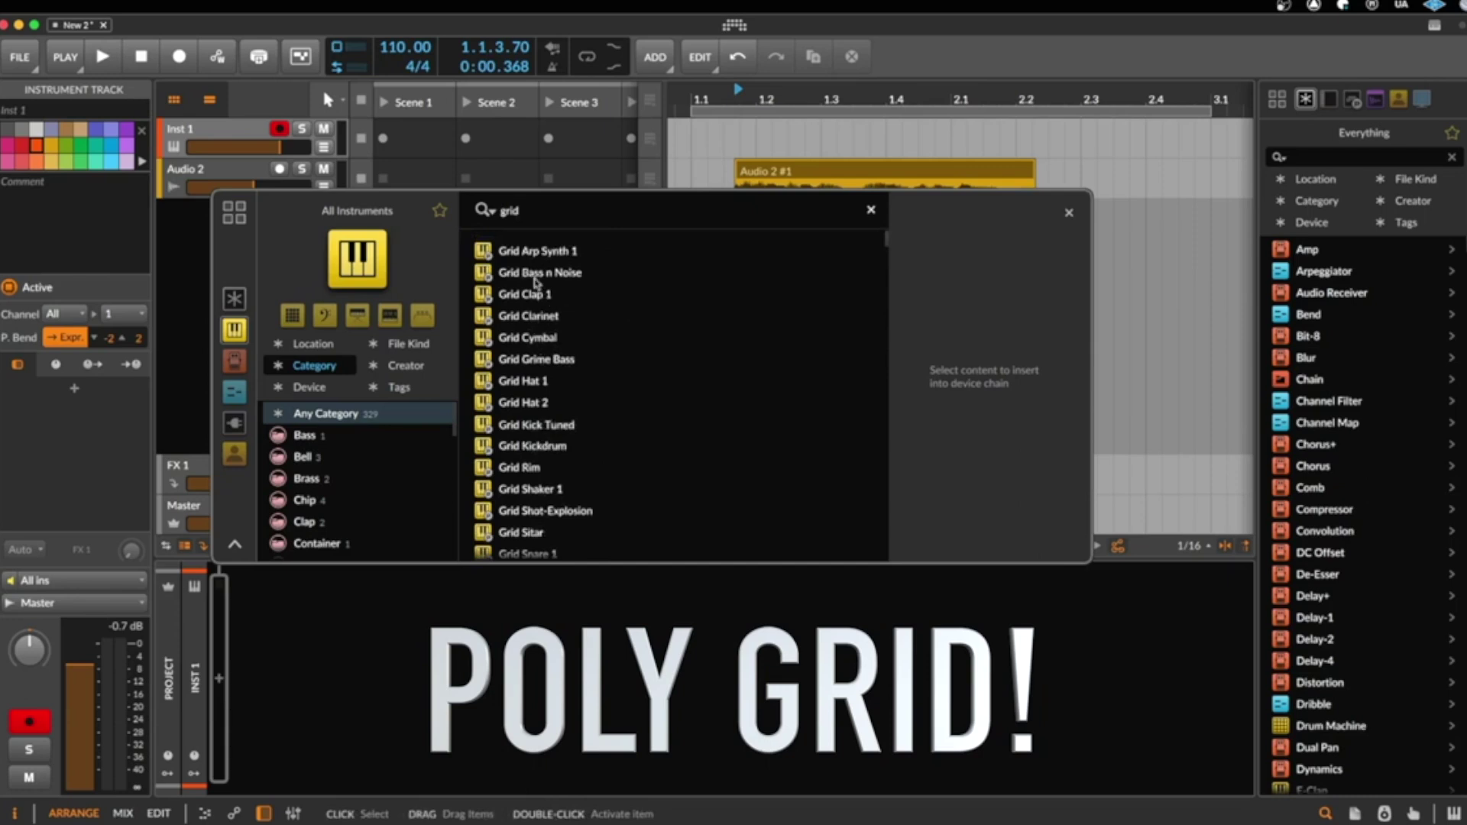
scroll(537, 282, "down", 5)
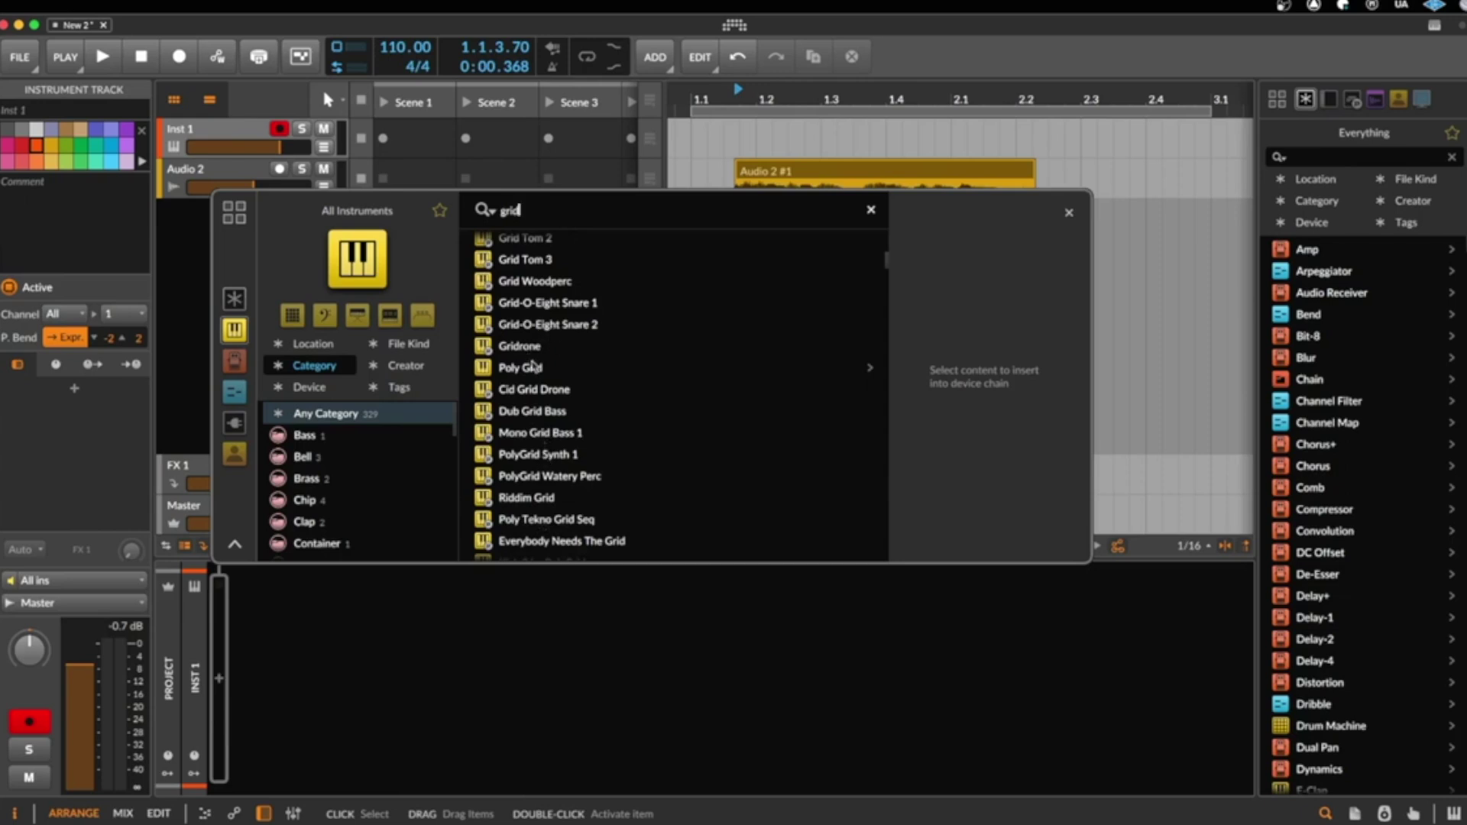
left_click(535, 368)
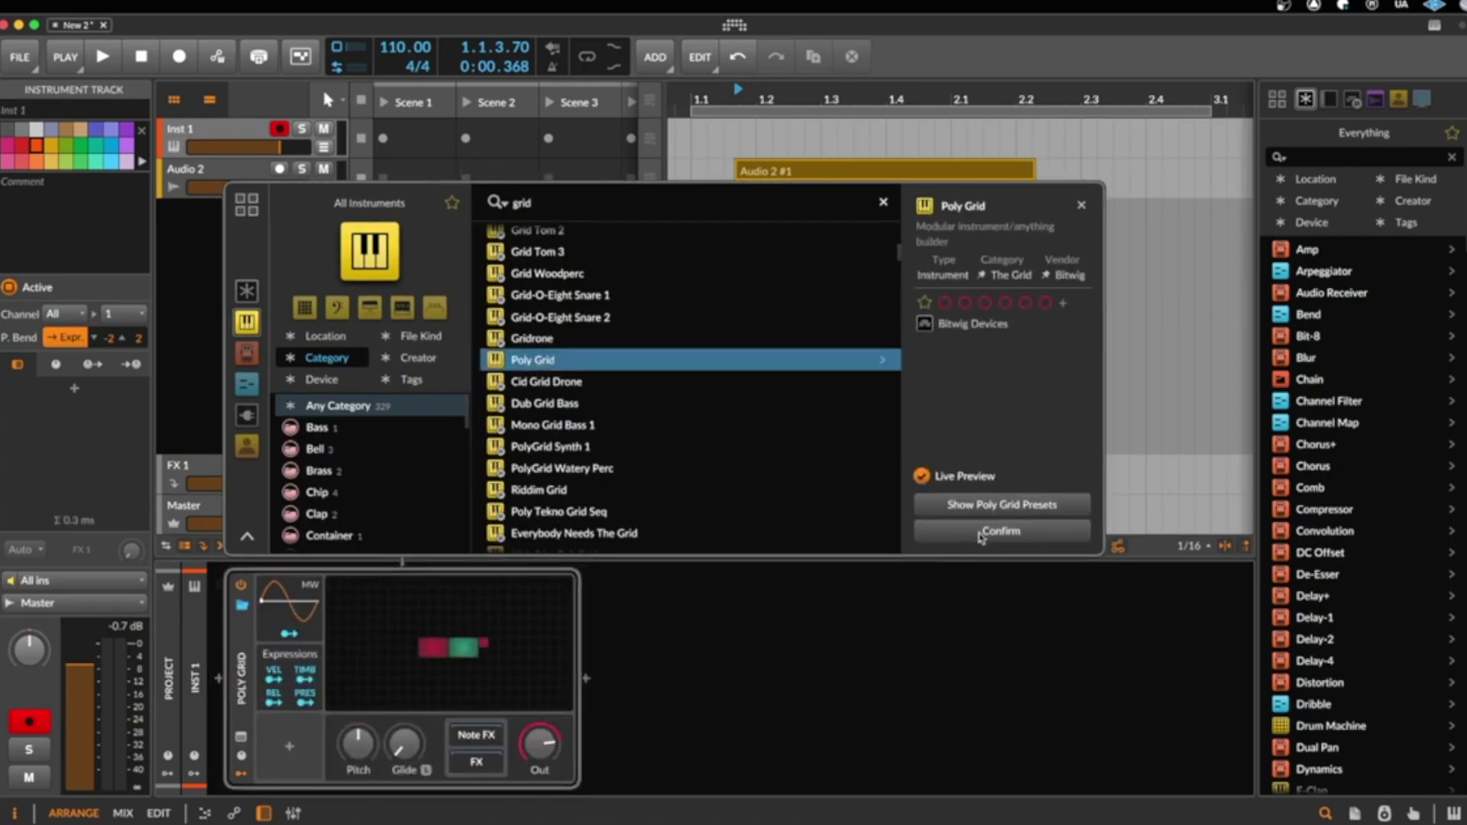
left_click(978, 535)
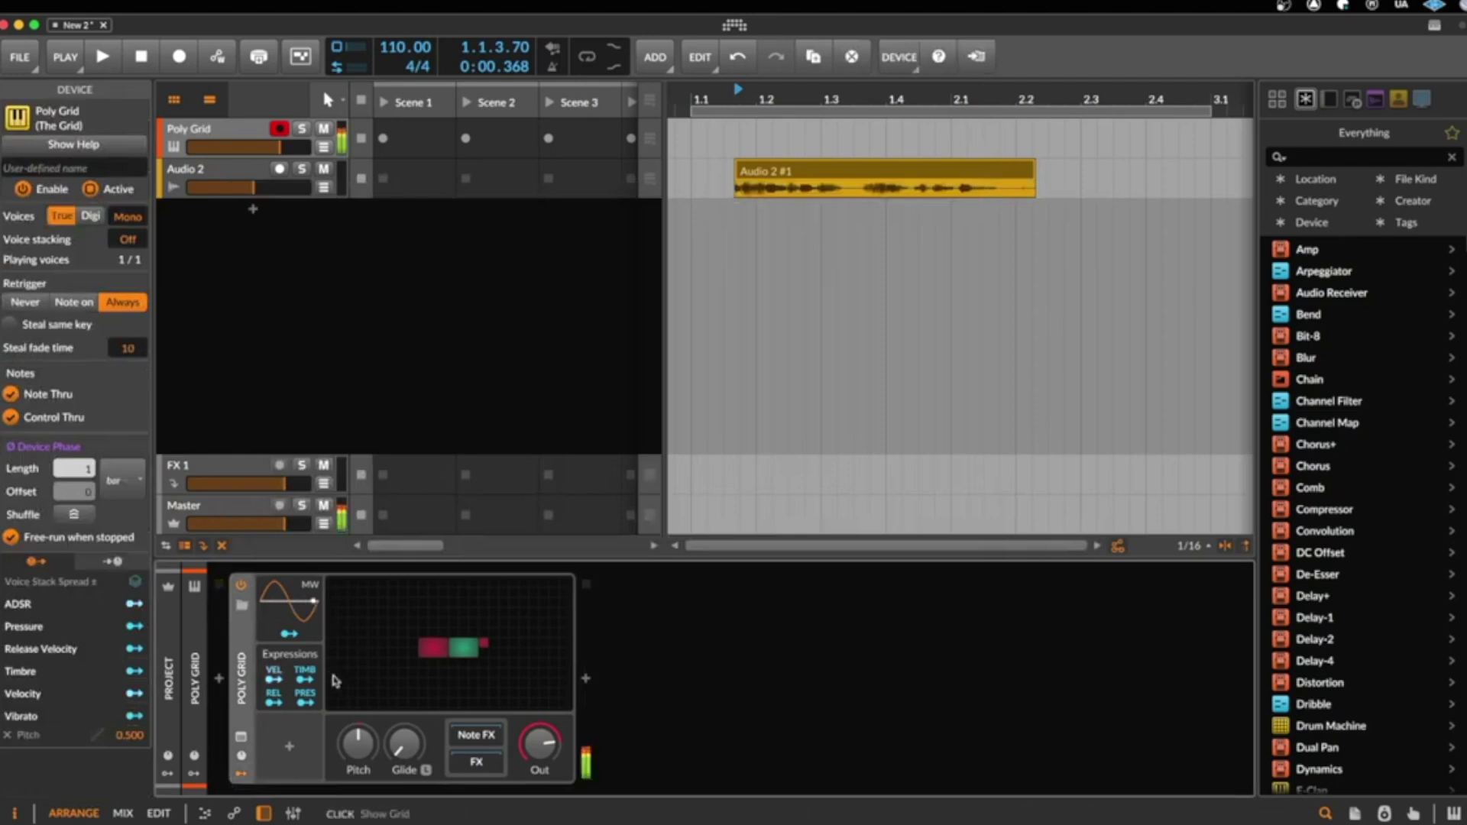
- Delete the Audio 2 #1 clip from the arrangement and open the Poly Grid patch for editing
left_click(875, 168)
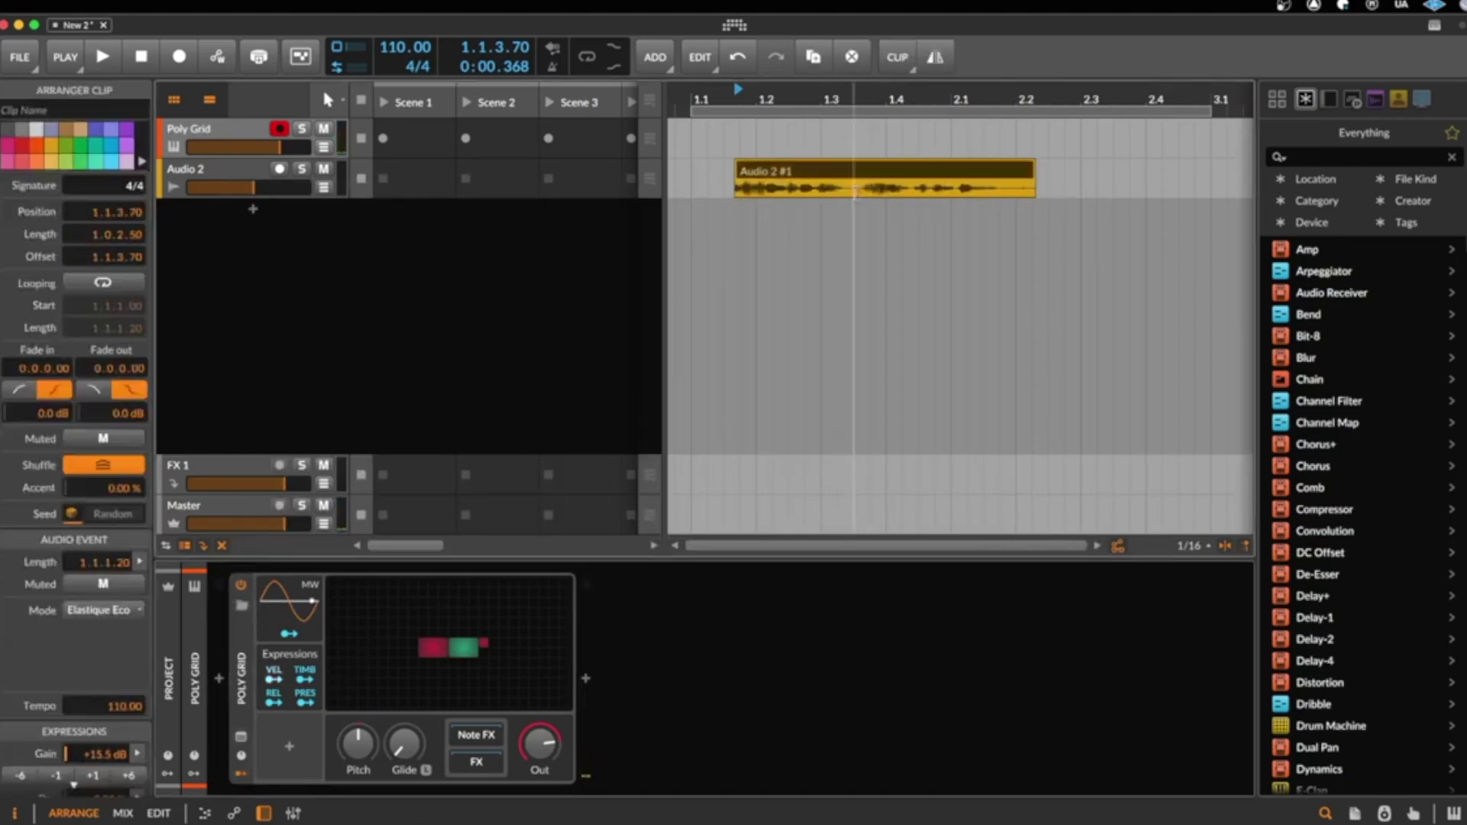
key("Delete")
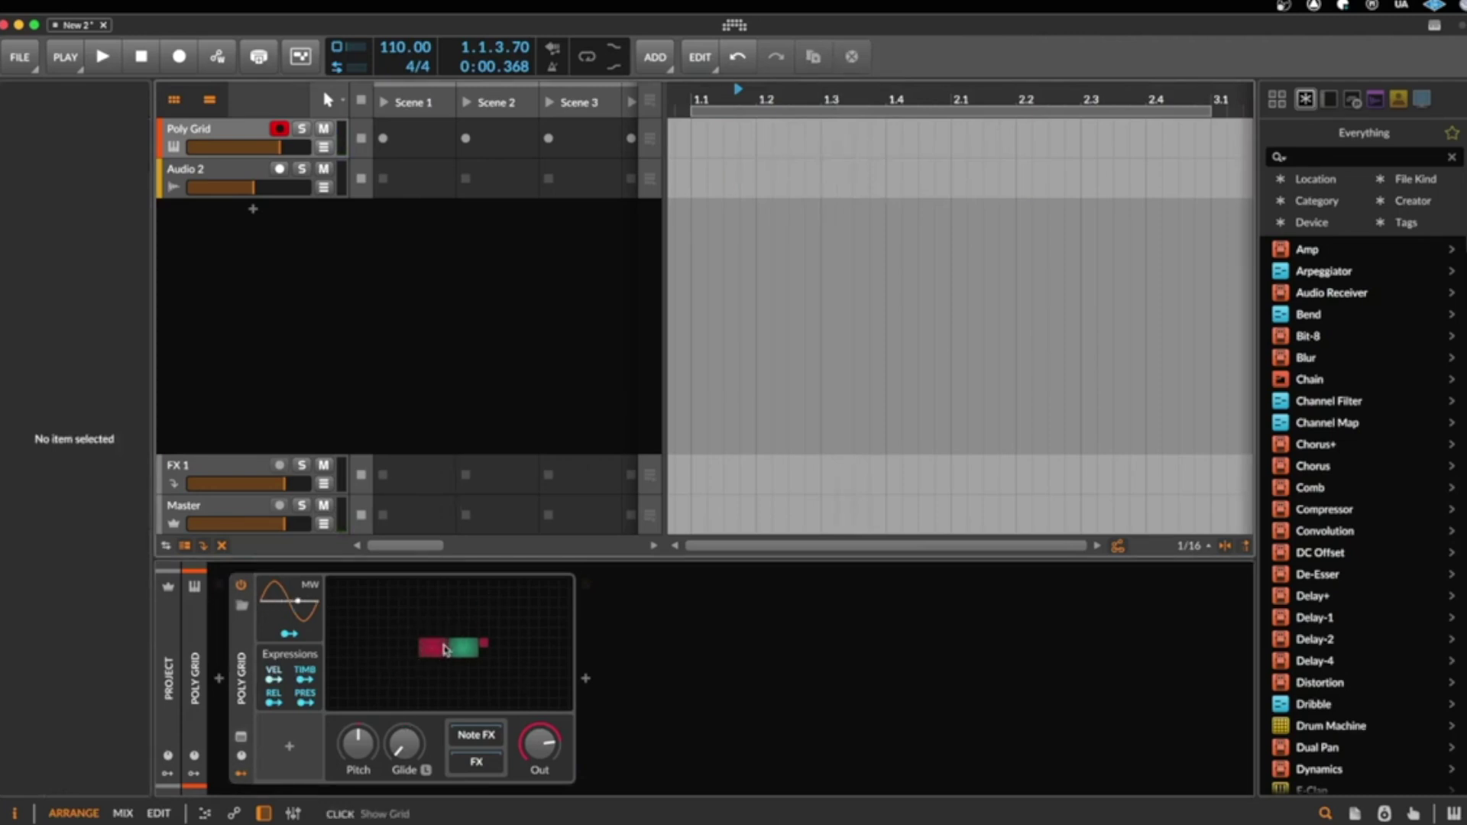
left_click(443, 653)
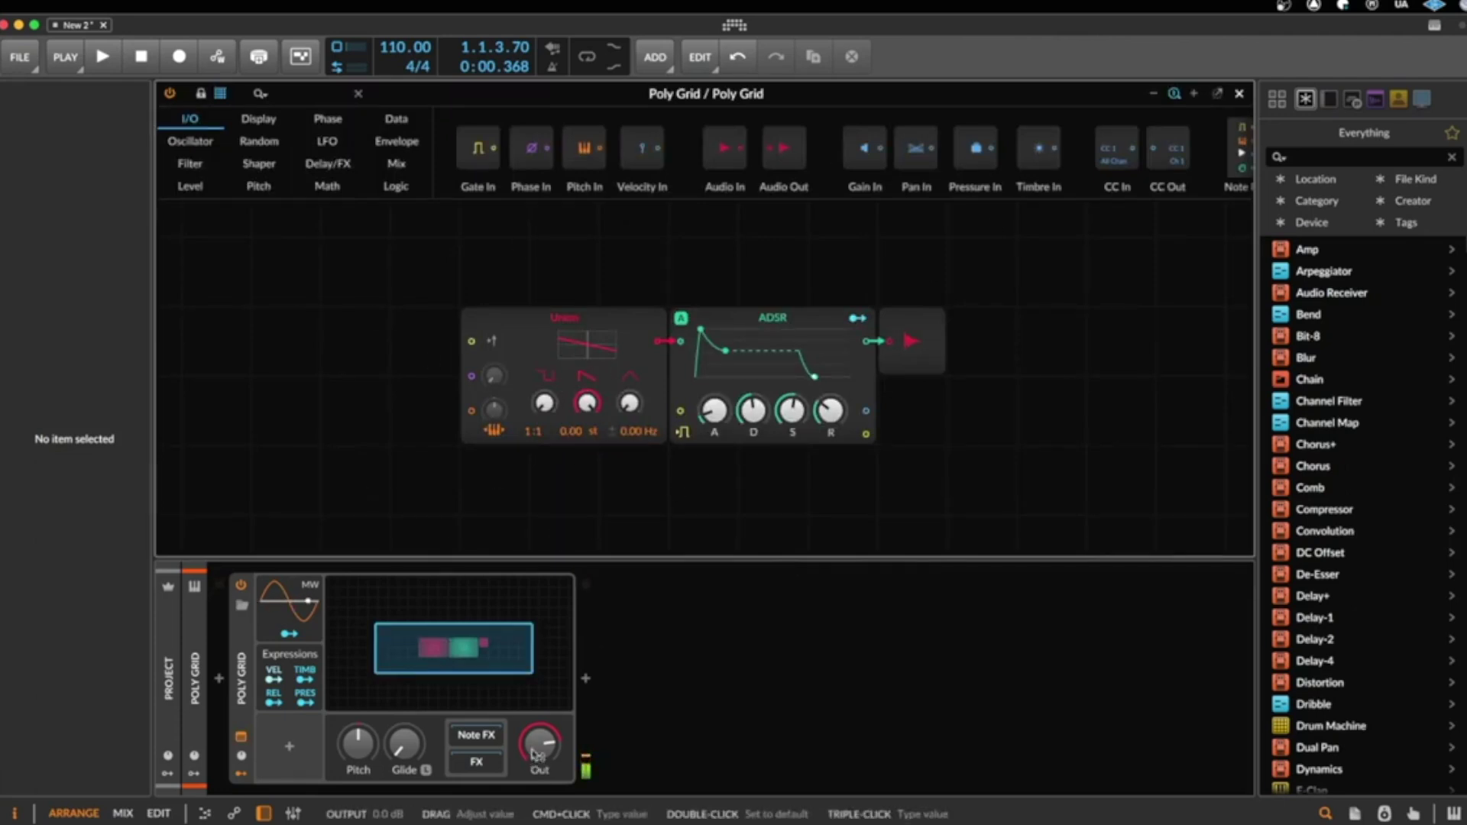
- Lower the Poly Grid output to about -3.1 dB and space out the Union, ADSR and Audio Out modules
left_click_drag(537, 754, 537, 760)
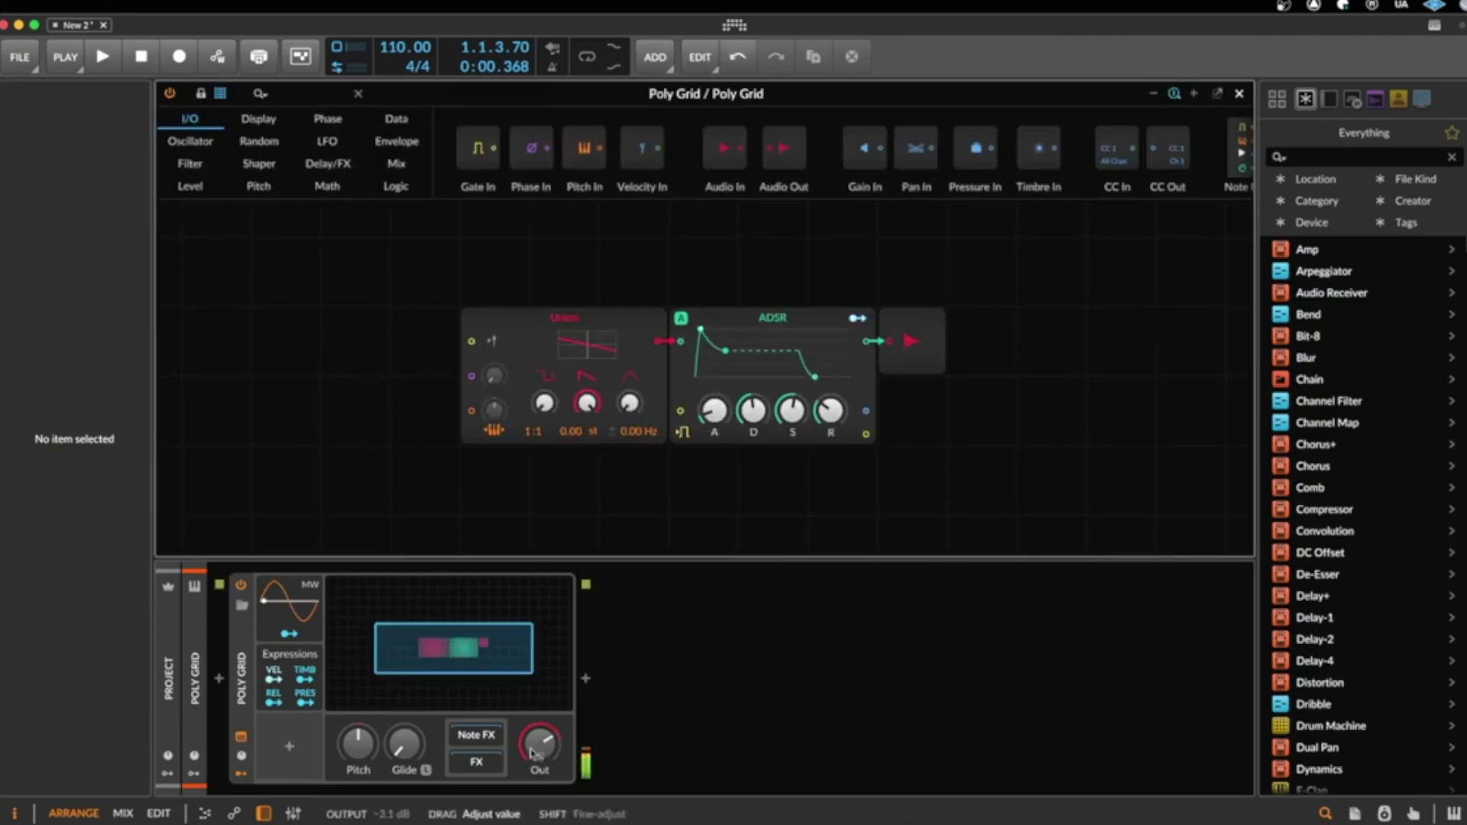
left_click_drag(535, 317, 457, 308)
left_click_drag(787, 317, 691, 297)
left_click_drag(913, 342, 983, 271)
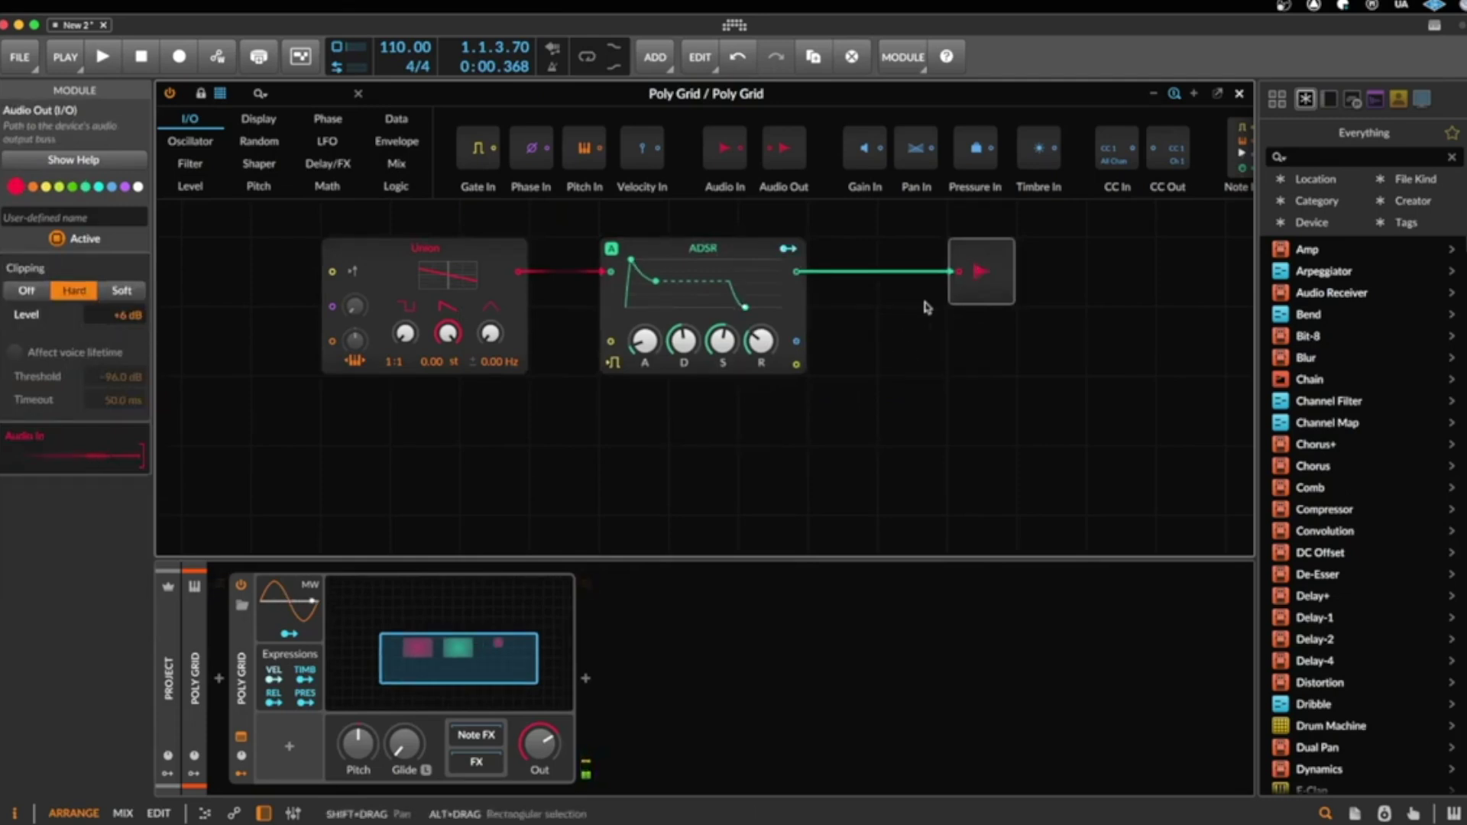
- Replace the Union oscillator with a Sine oscillator, and swap that for a Pulse oscillator
left_click(462, 252)
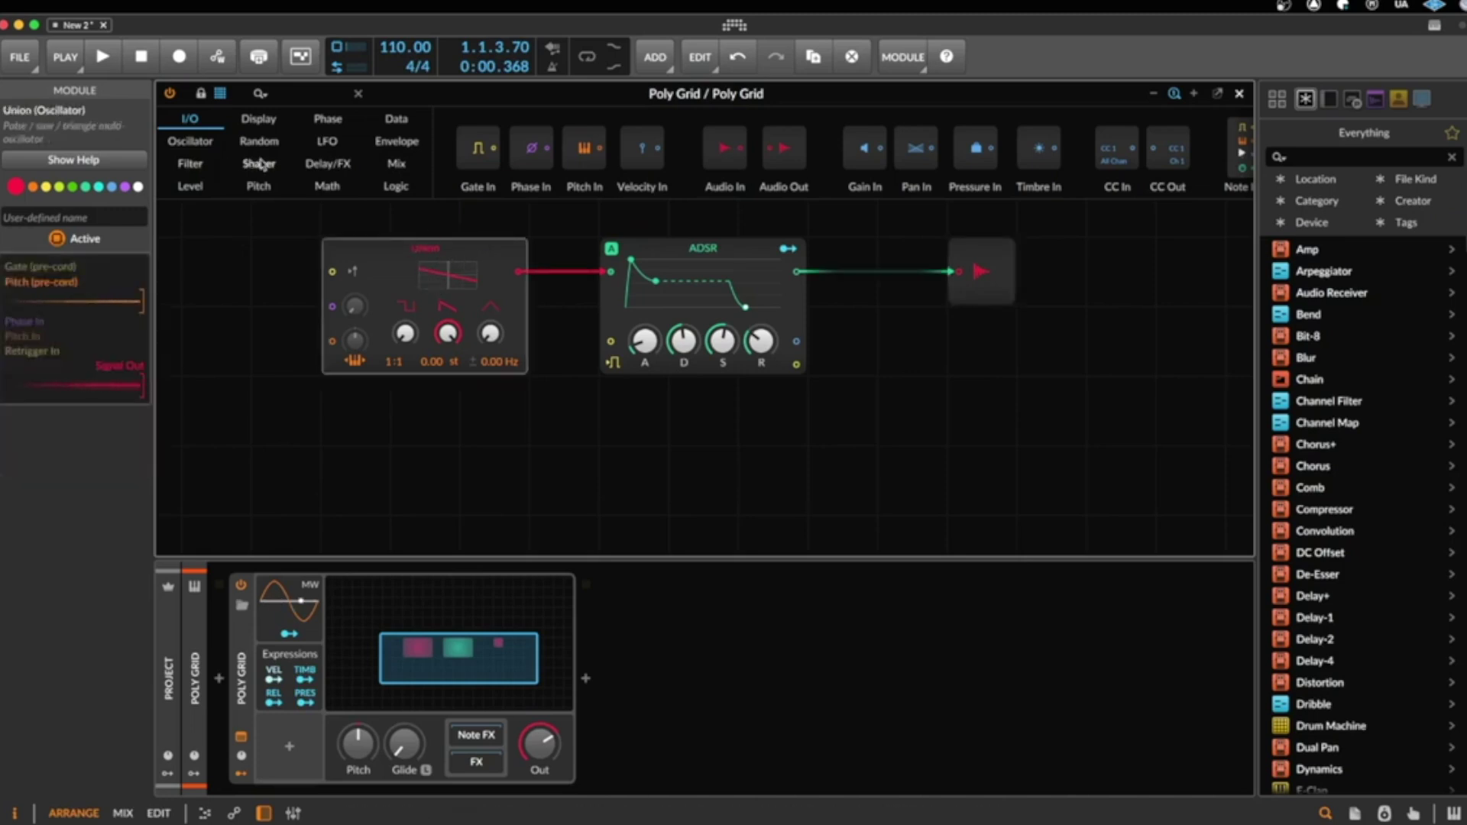
left_click(197, 140)
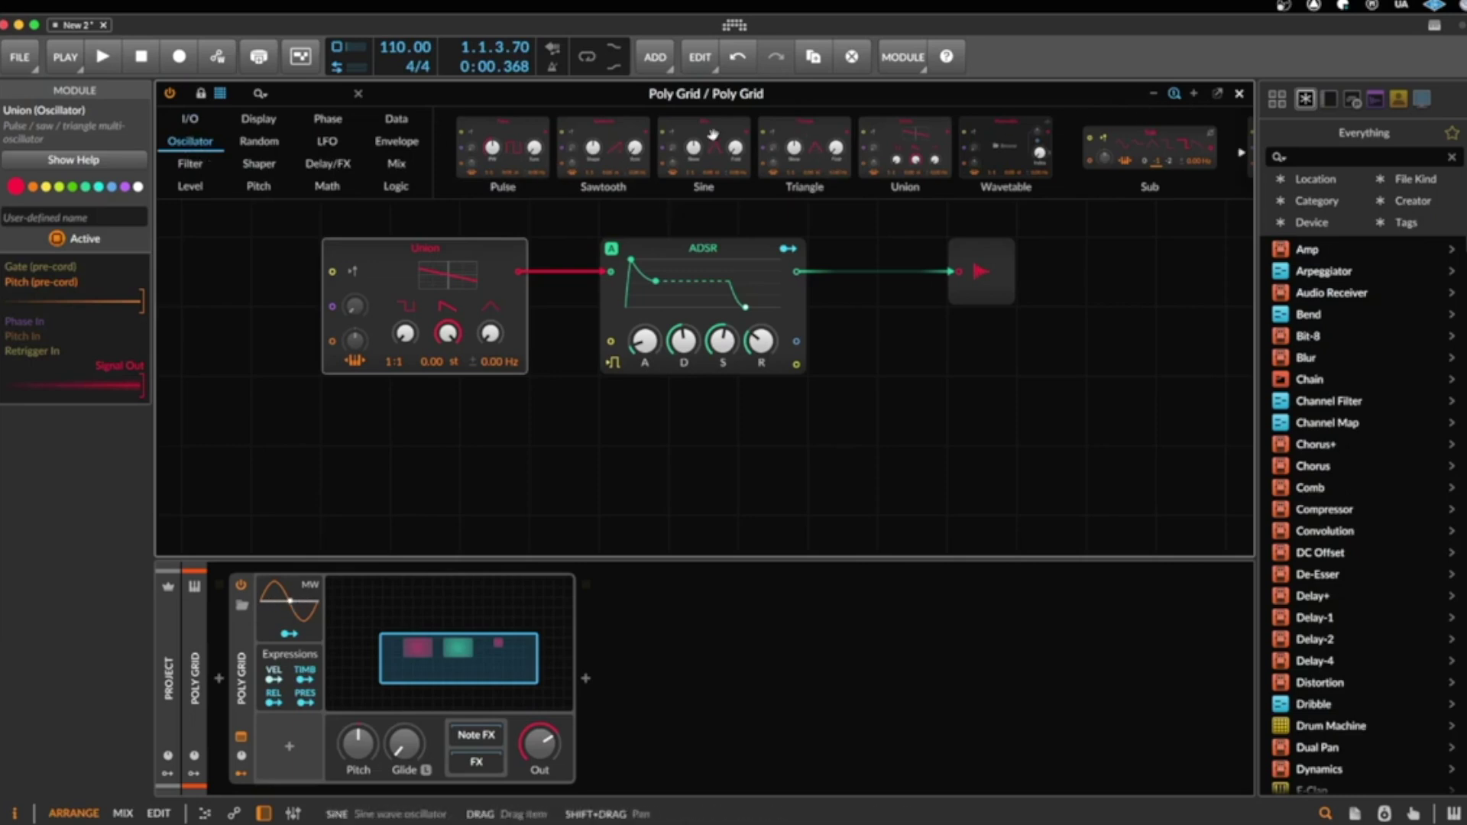
left_click_drag(706, 130, 491, 262)
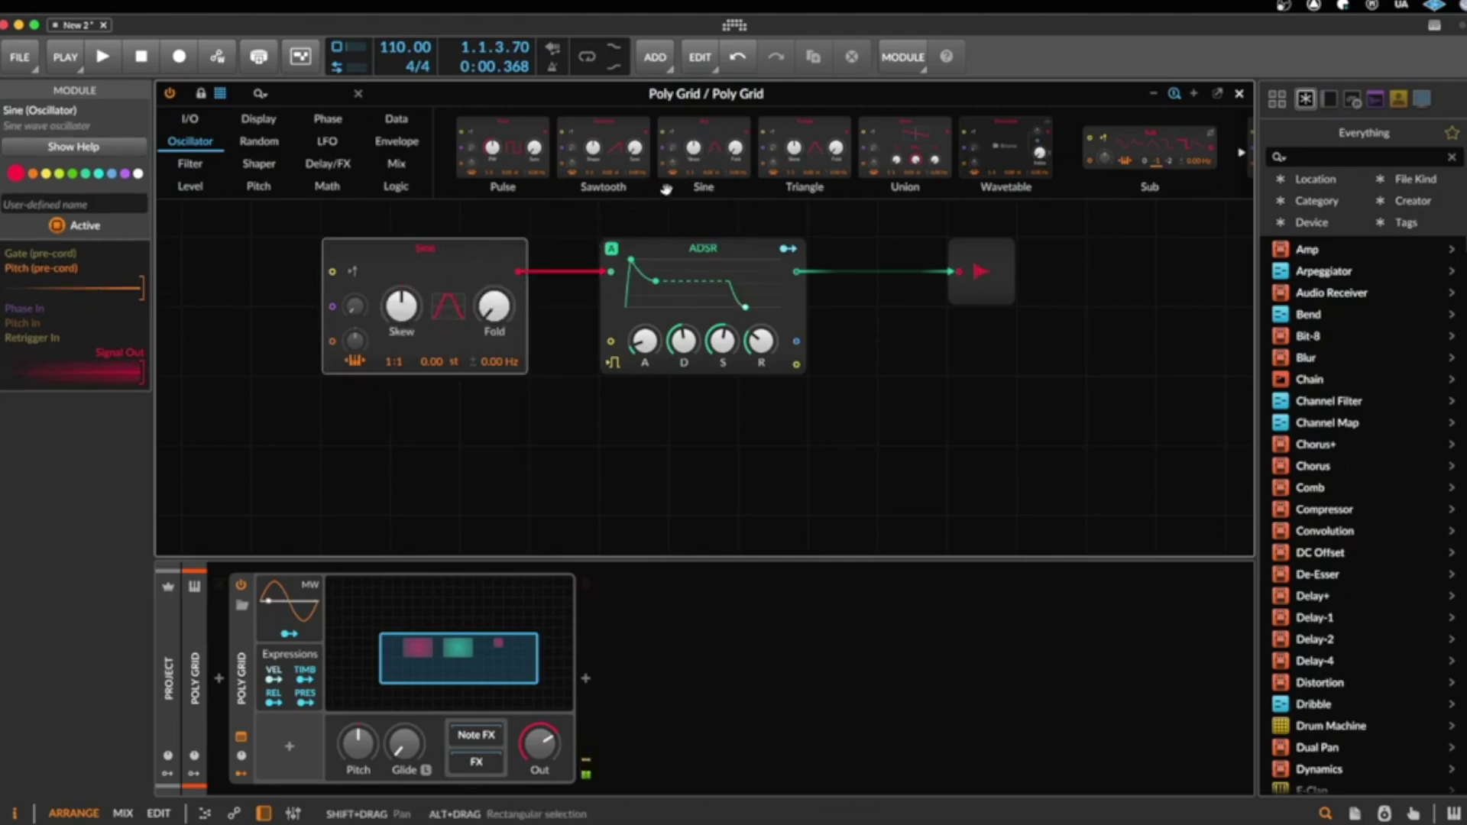
left_click_drag(516, 131, 459, 321)
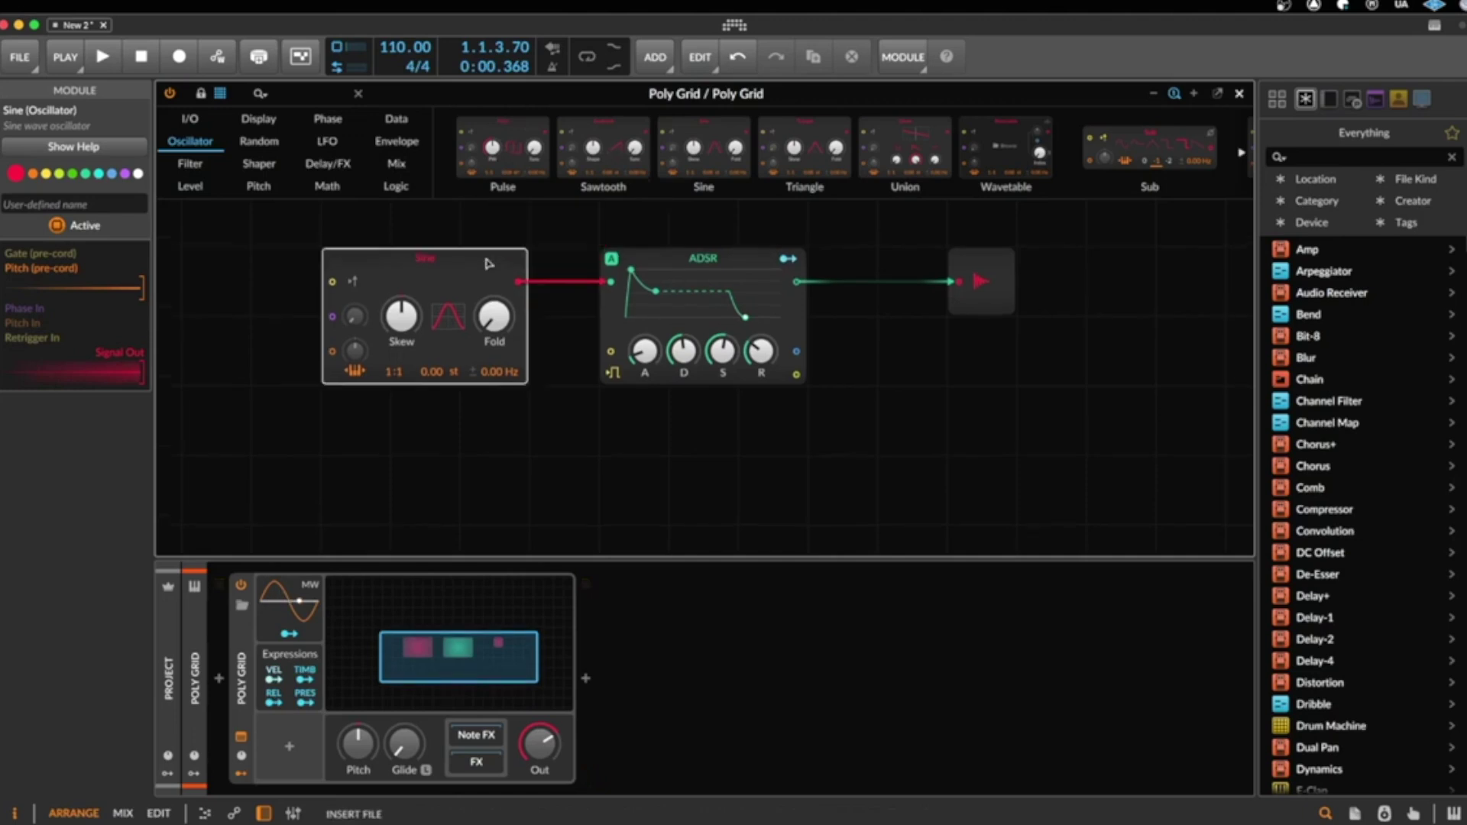
- Lower the Poly Grid output further and shape the Pulse oscillator with PW, Sync and a detune of 0.27 Hz
left_click_drag(540, 746, 541, 784)
left_click_drag(402, 334, 402, 328)
left_click_drag(494, 316, 495, 301)
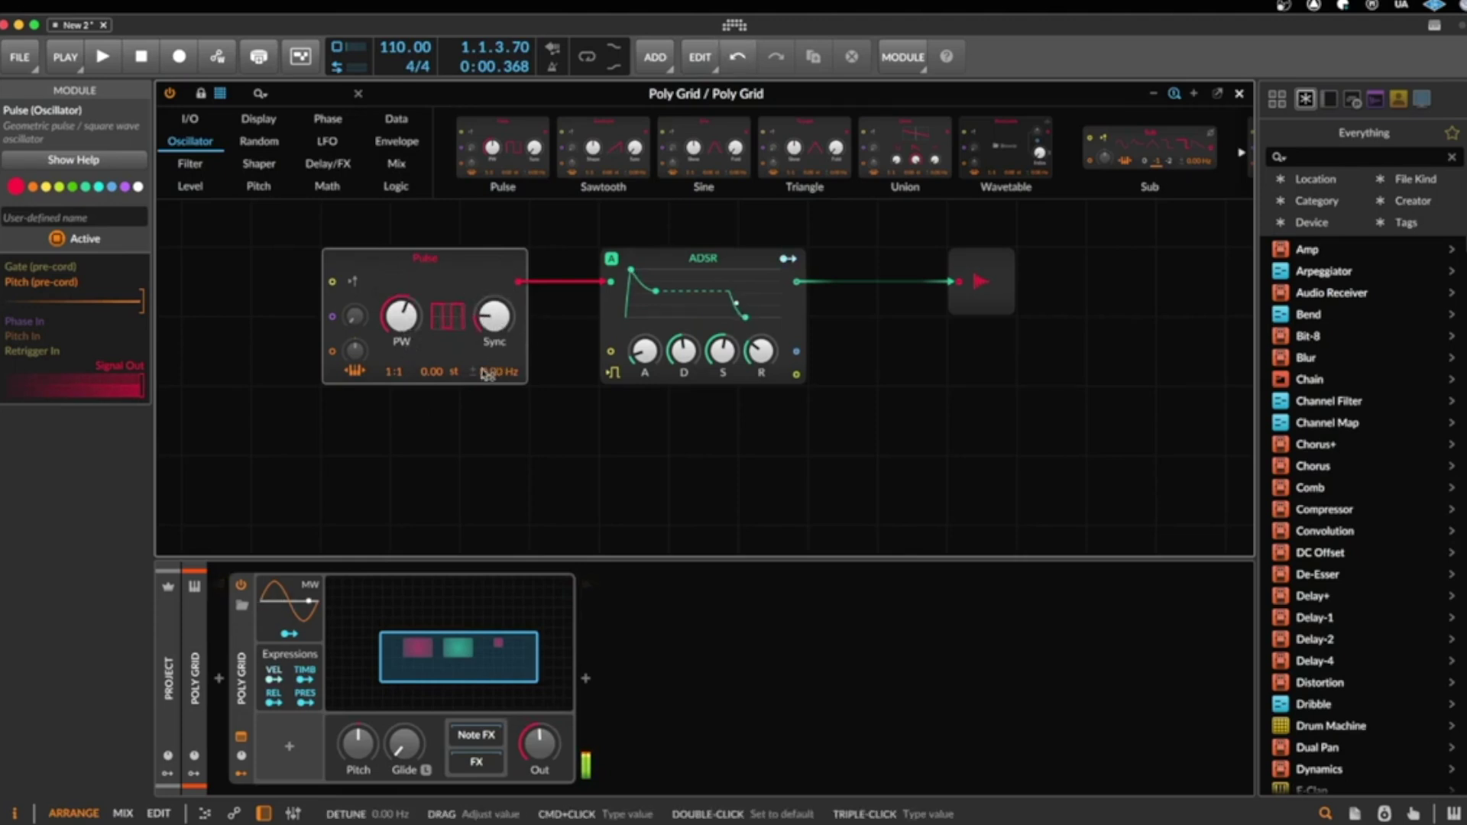
left_click_drag(494, 374, 494, 372)
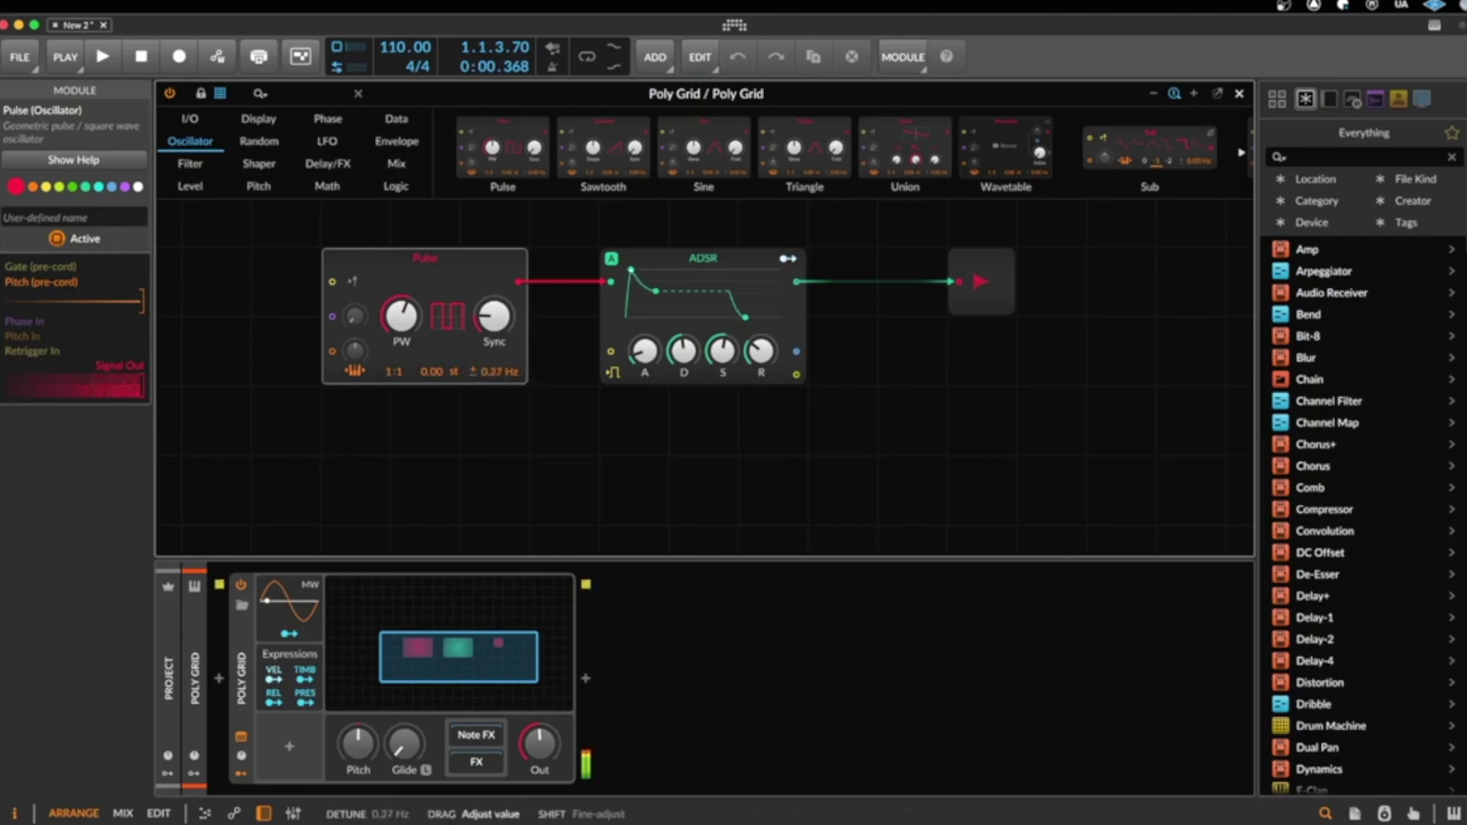
left_click_drag(494, 372, 495, 372)
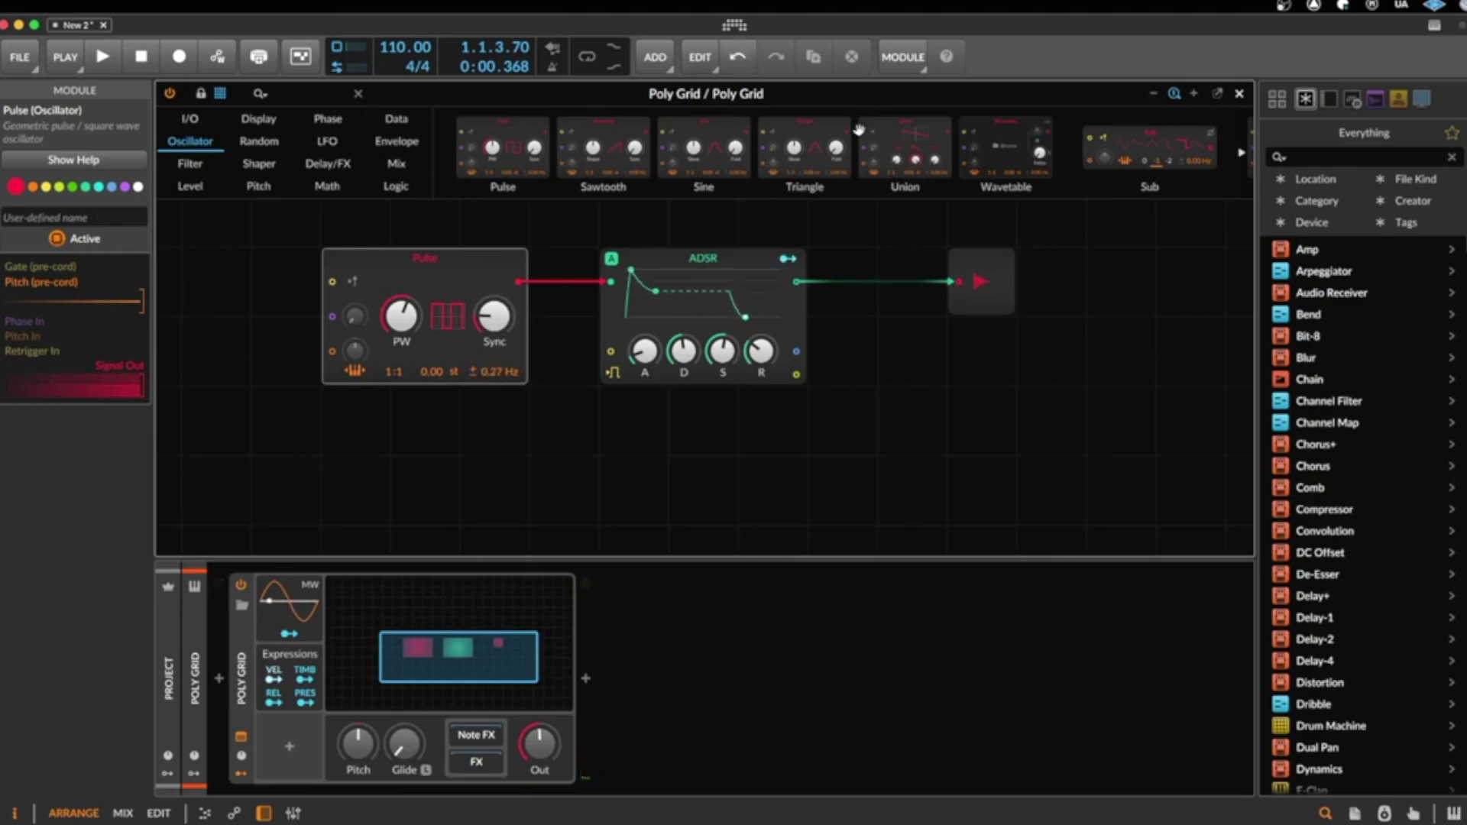
- Add a Triangle oscillator below the Pulse, mix it into the Pulse's signal path and set its pitch ratio to 1:2
left_click_drag(775, 185, 367, 457)
left_click_drag(521, 423, 611, 294)
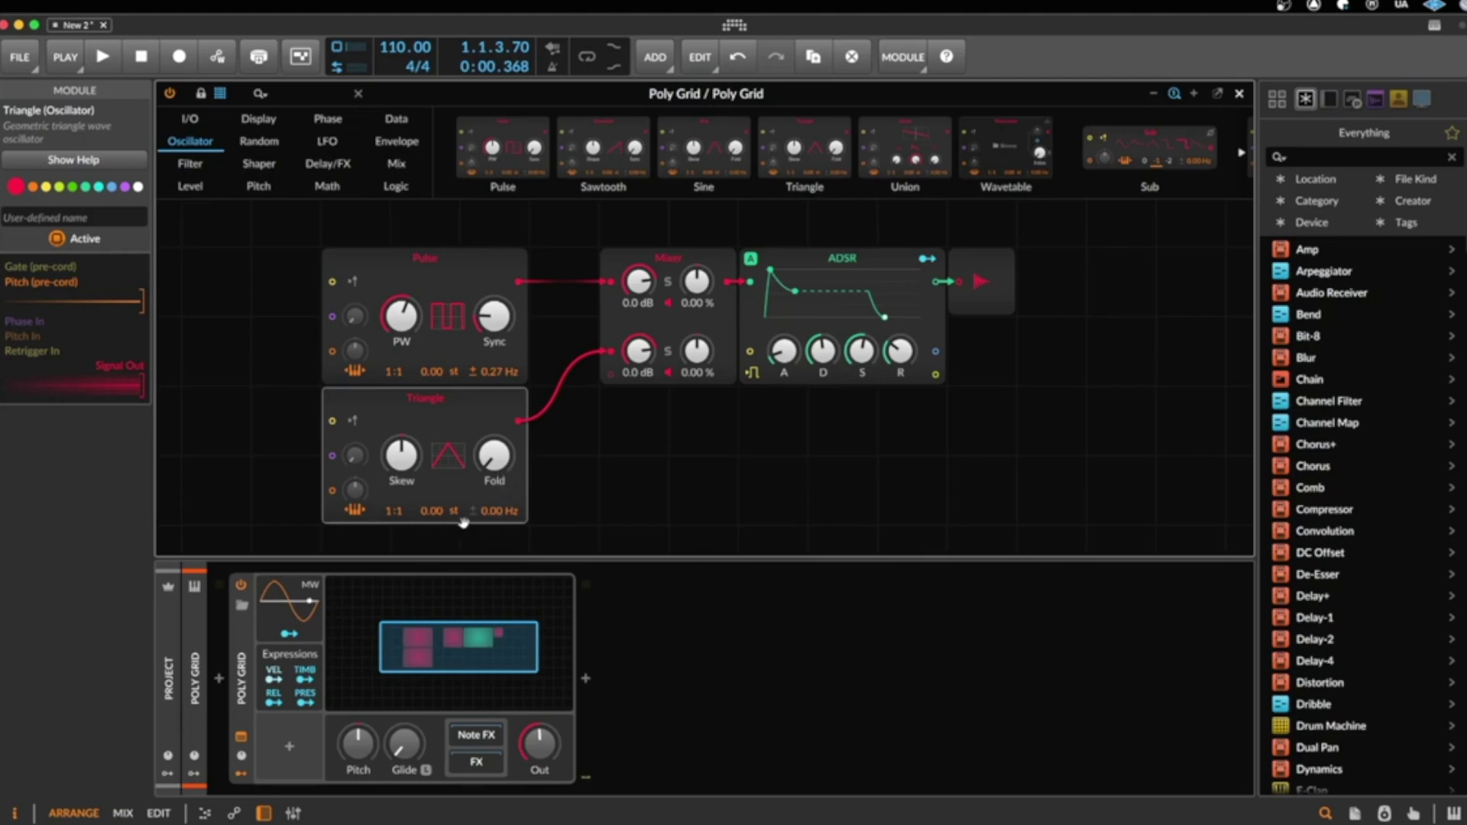
left_click_drag(400, 512, 403, 518)
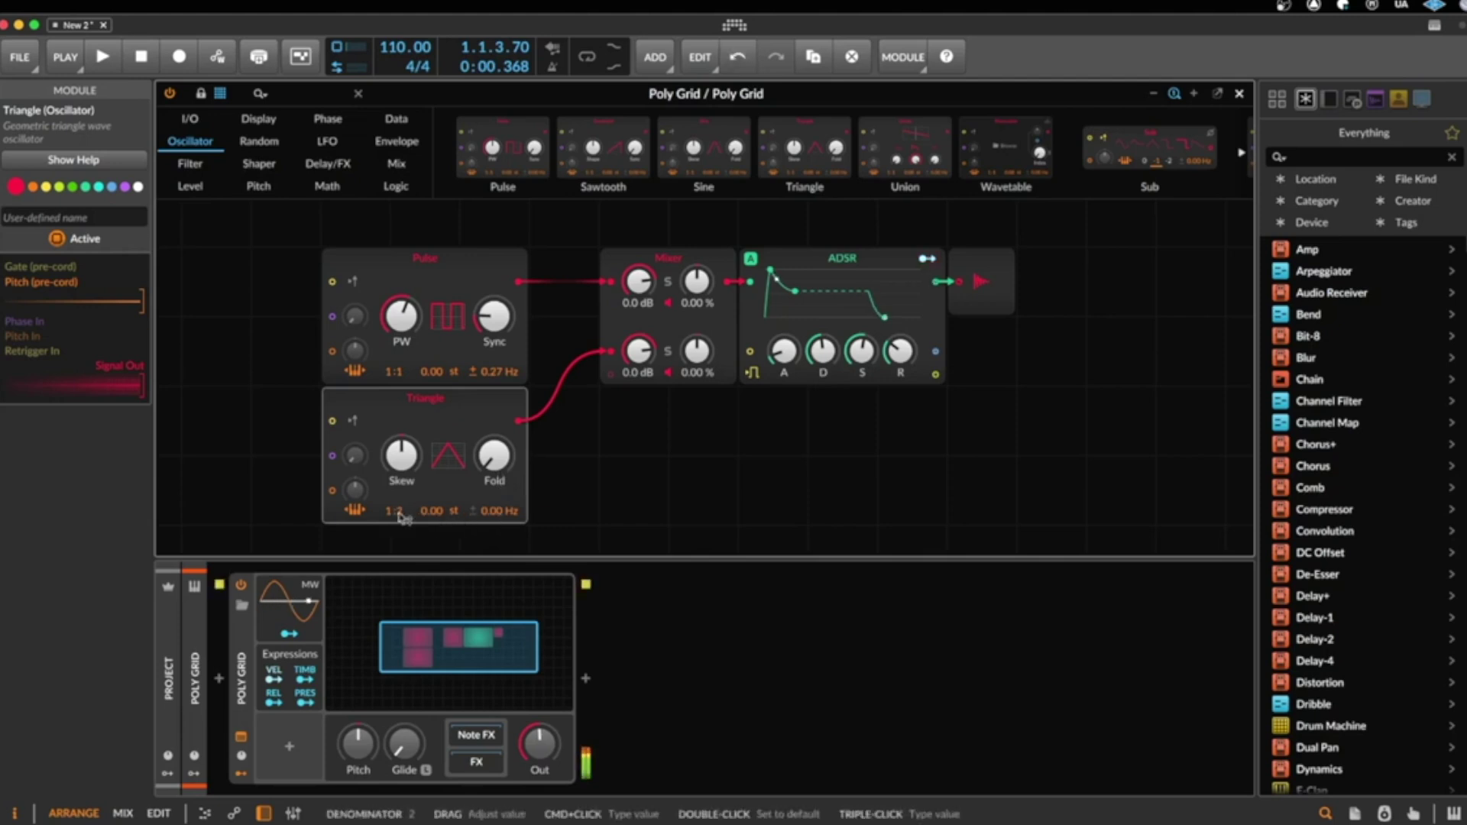
- Set the ADSR sustain to 0.00 % and insert a Low-pass LD filter at 1.26 kHz between the Mixer and the ADSR
left_click_drag(862, 352, 861, 376)
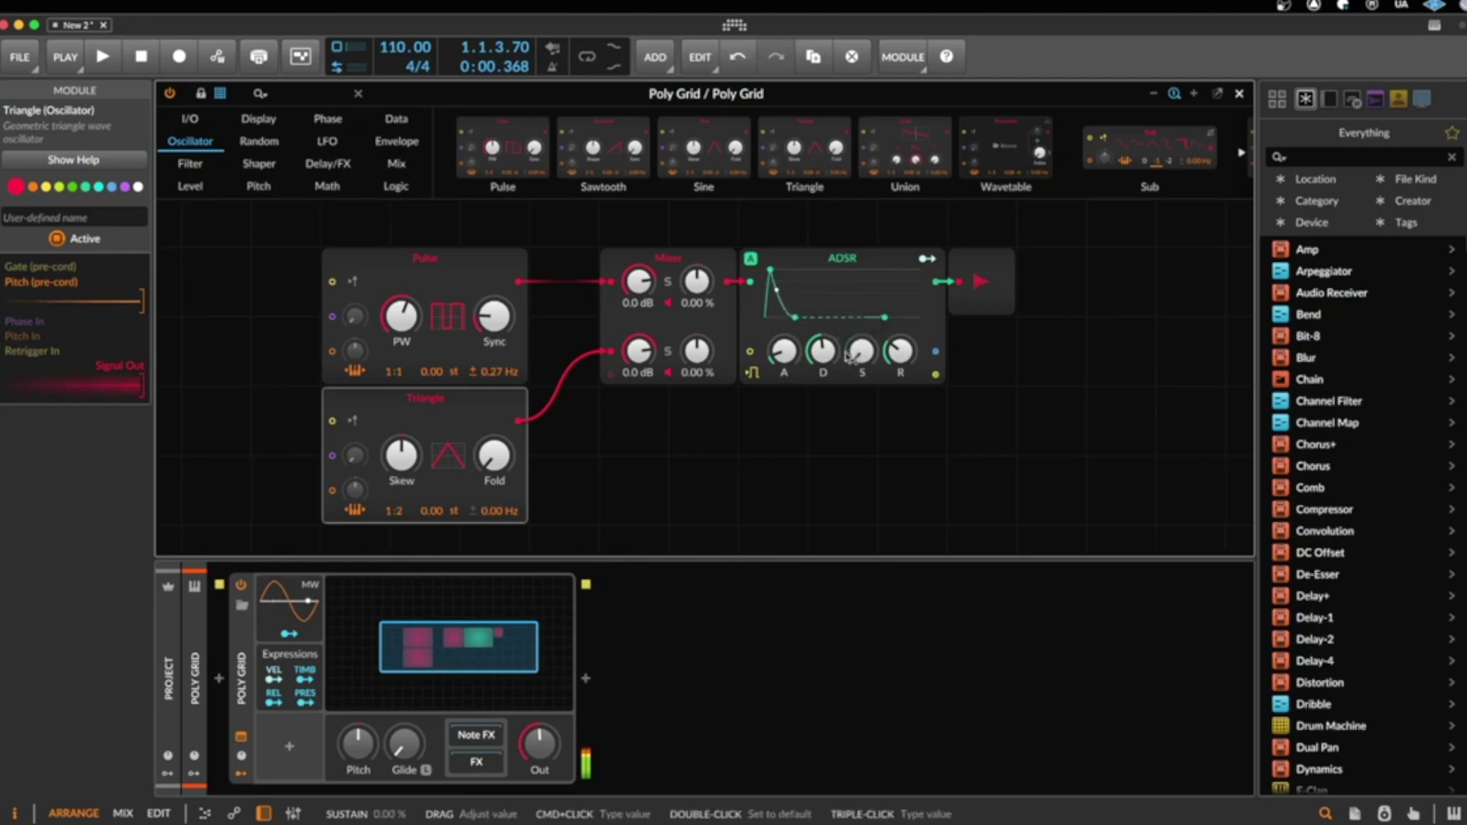
left_click(273, 145)
left_click(204, 167)
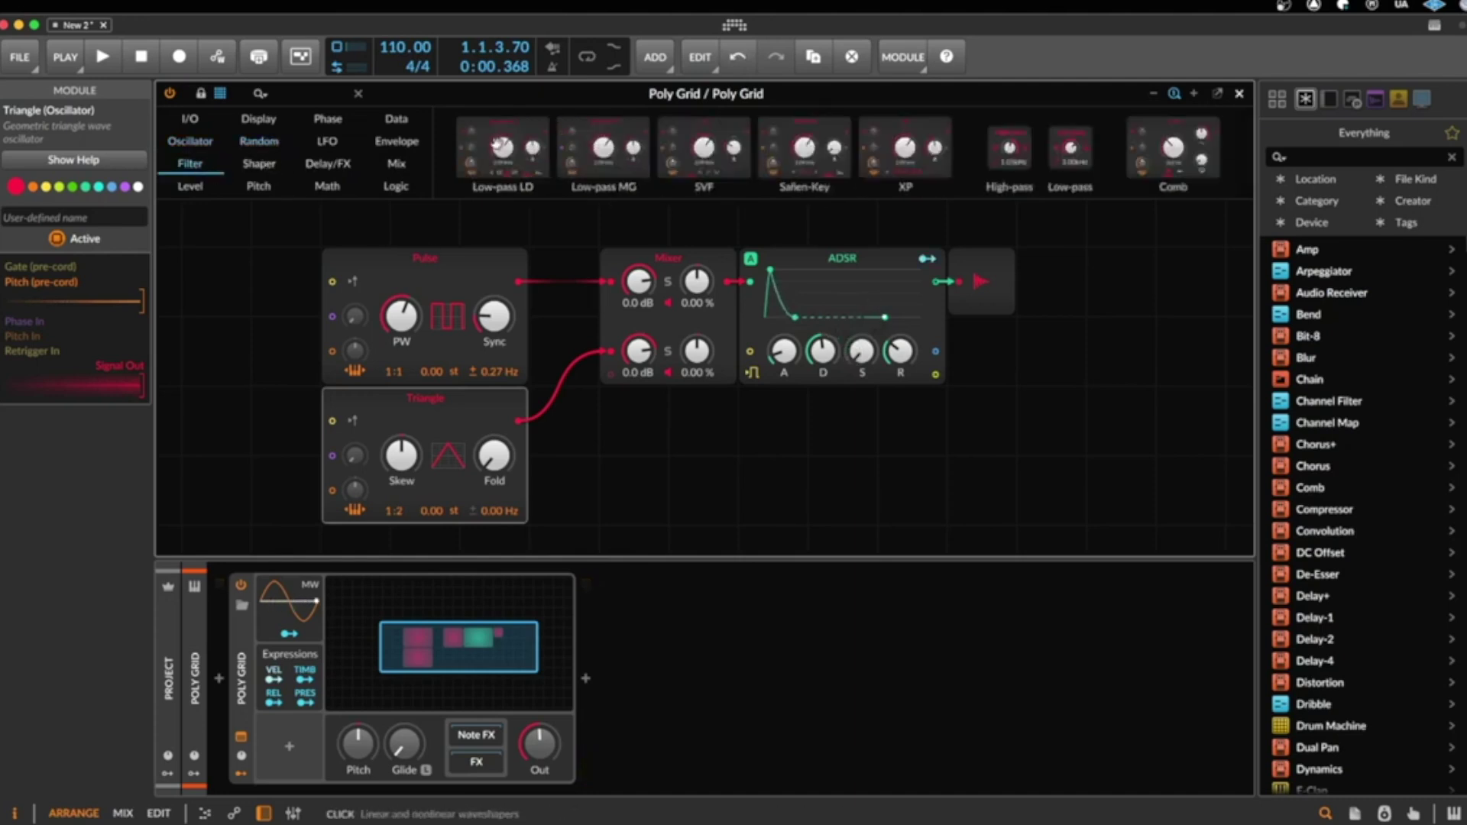
left_click_drag(508, 132, 737, 292)
mouse_move(816, 325)
left_mouse_down()
mouse_move(816, 352)
mouse_move(841, 294)
mouse_move(842, 321)
left_mouse_up()
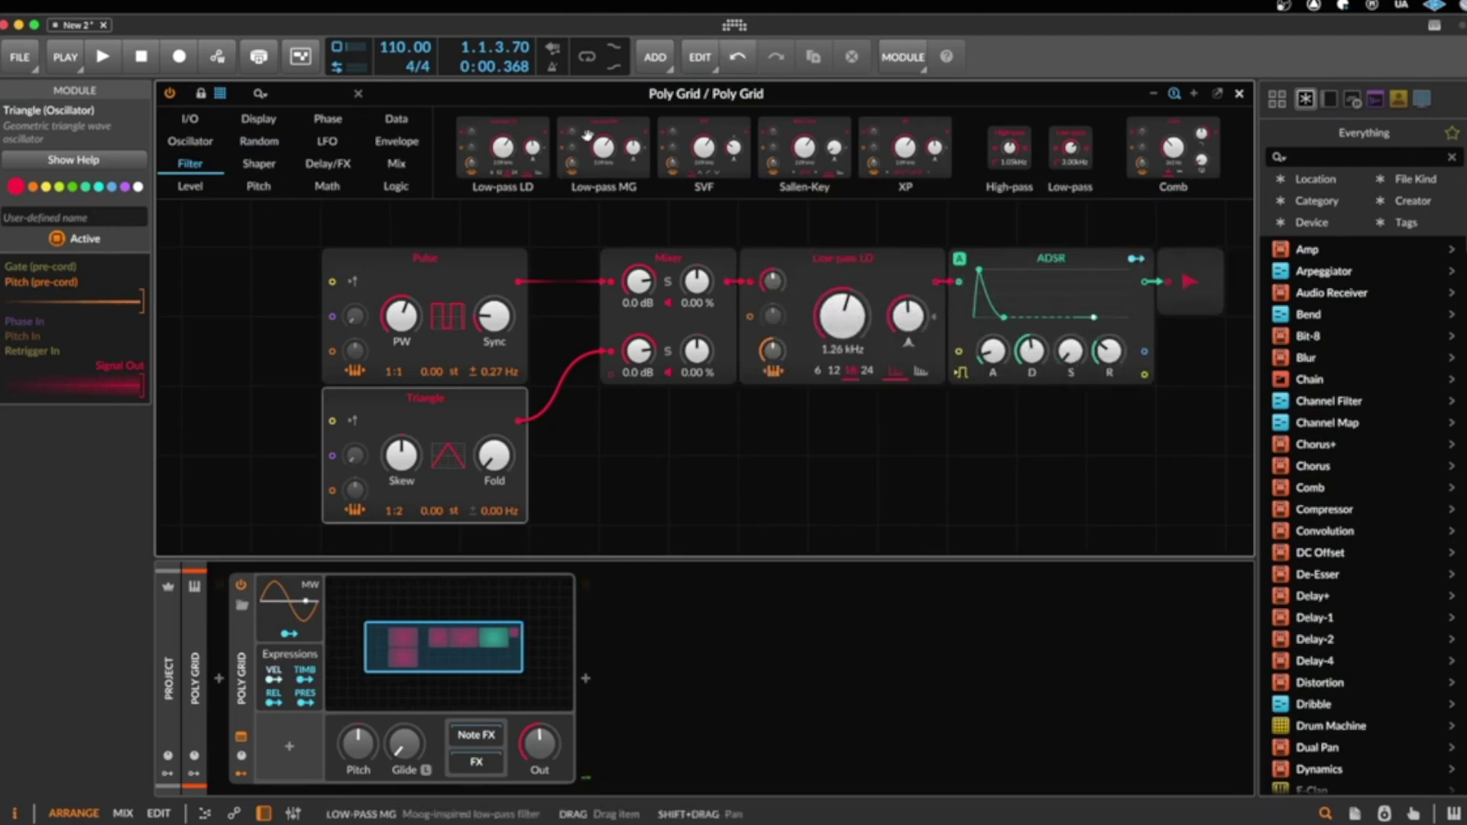
- Insert a Low-pass MG filter after the Low-pass LD and a Sallen-Key filter between the Pulse oscillator and the Mixer
left_click_drag(588, 130, 944, 281)
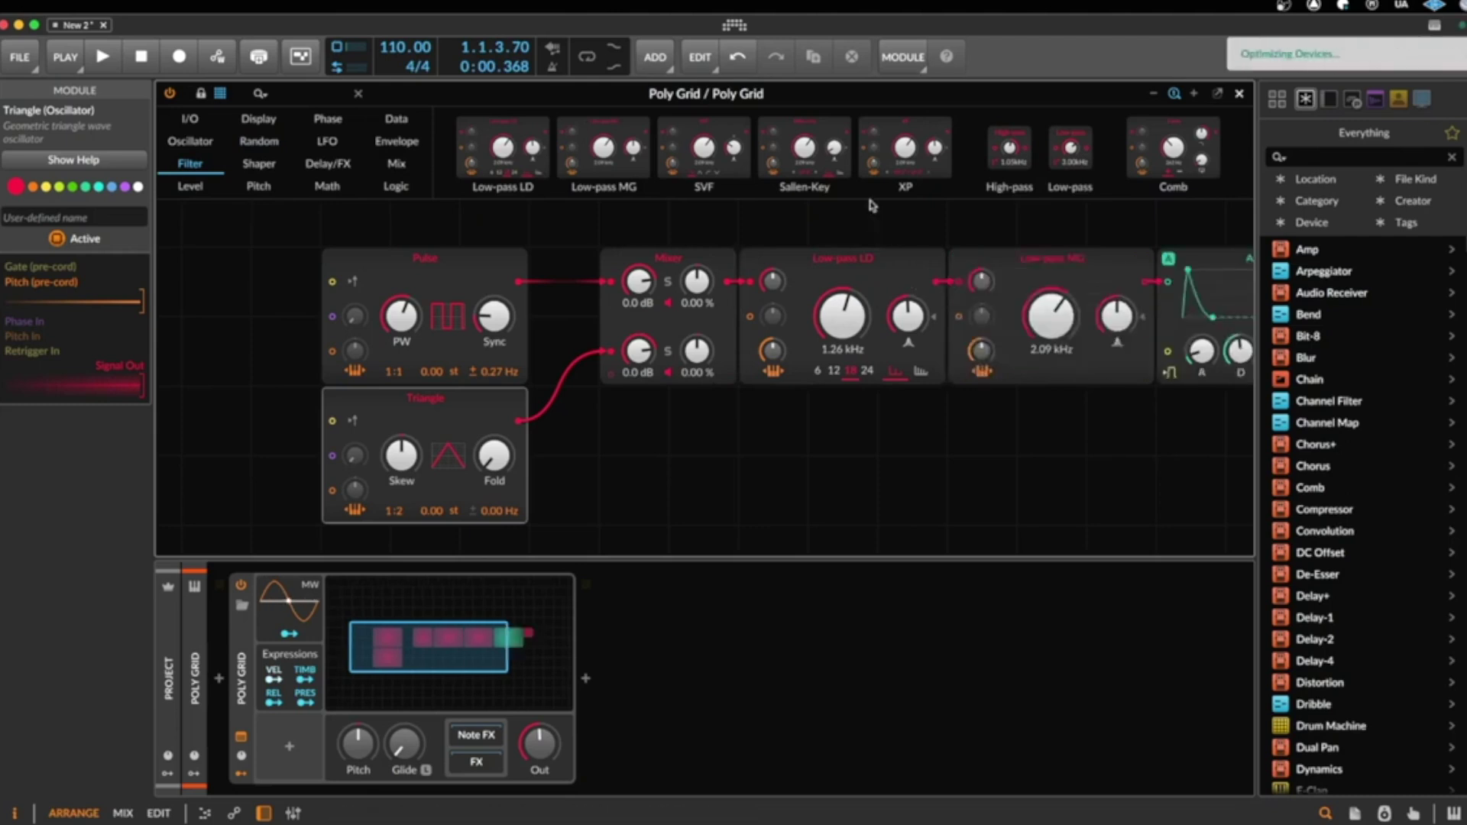
left_click_drag(714, 303, 604, 285)
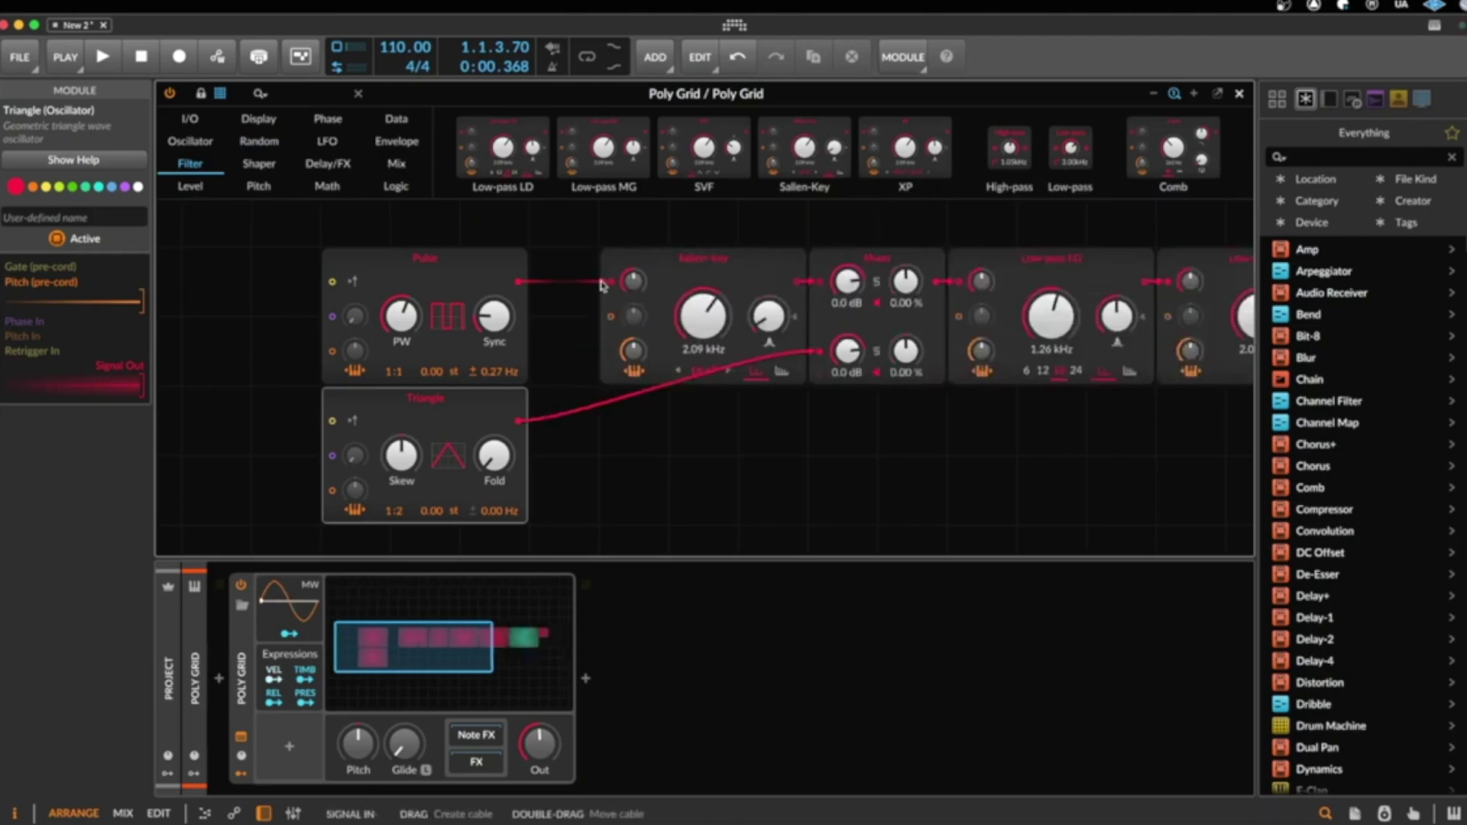
- Add an SVF filter below the Sallen-Key, patch it into the Low-pass LD's cutoff modulation and set that filter's cutoff to 7.29 kHz
left_click_drag(722, 182, 848, 459)
left_click_drag(939, 419, 967, 412)
left_click_drag(989, 362, 982, 253)
left_click_drag(1051, 315, 1051, 267)
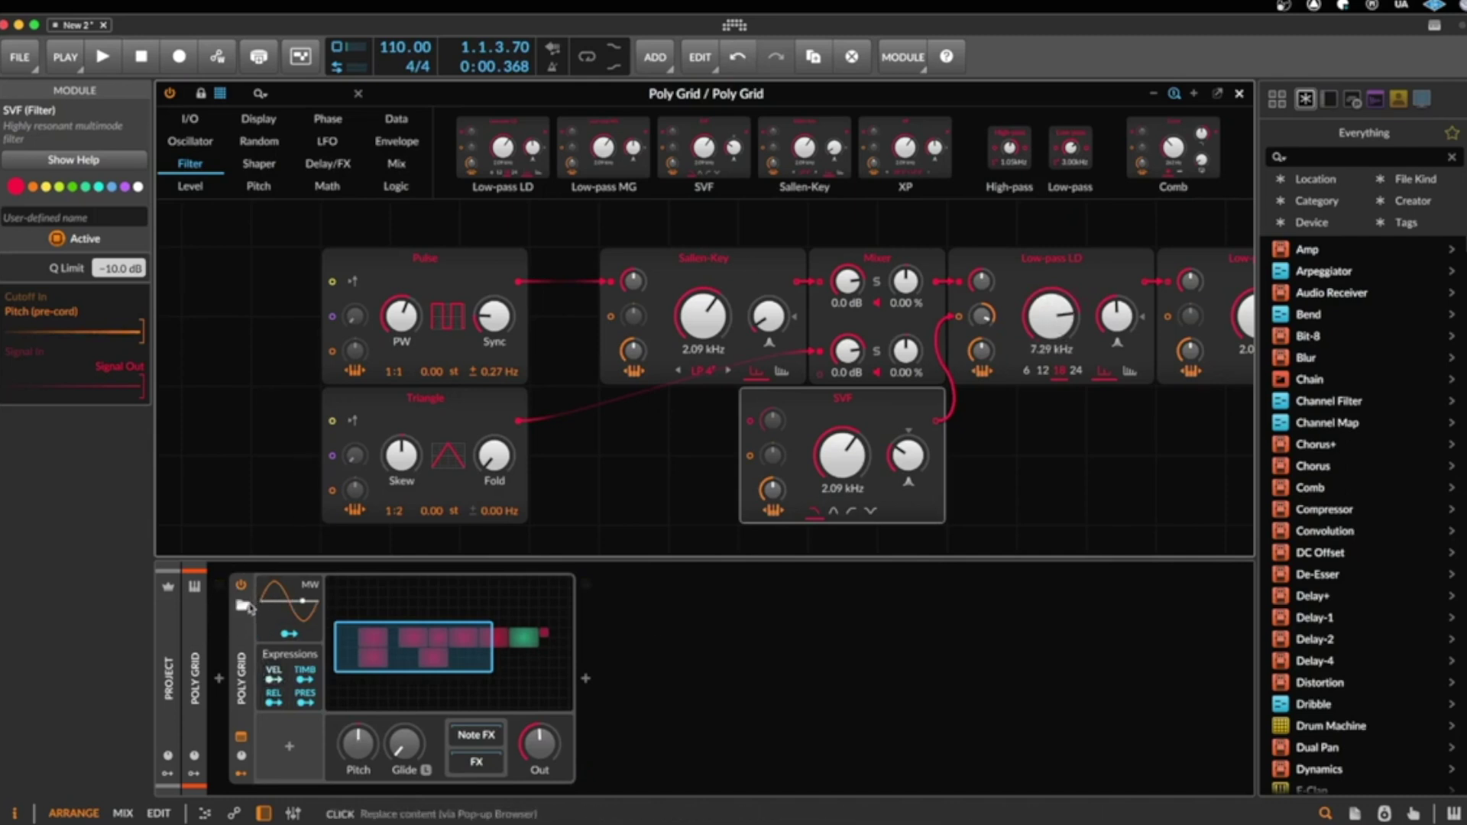
- Replace the Poly Grid patch with the Abyssal Plain preset
left_click(243, 605)
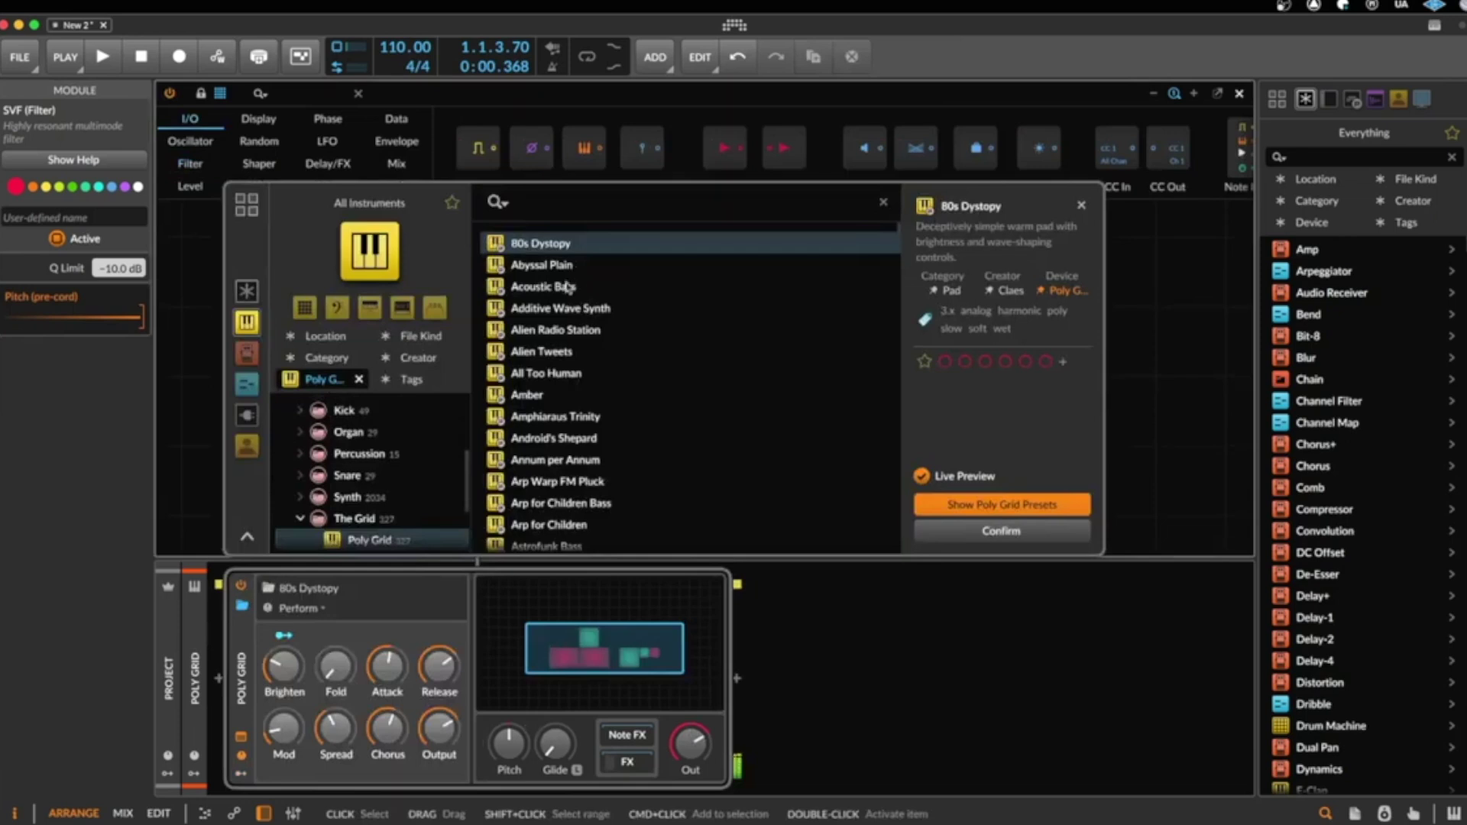
left_click(570, 267)
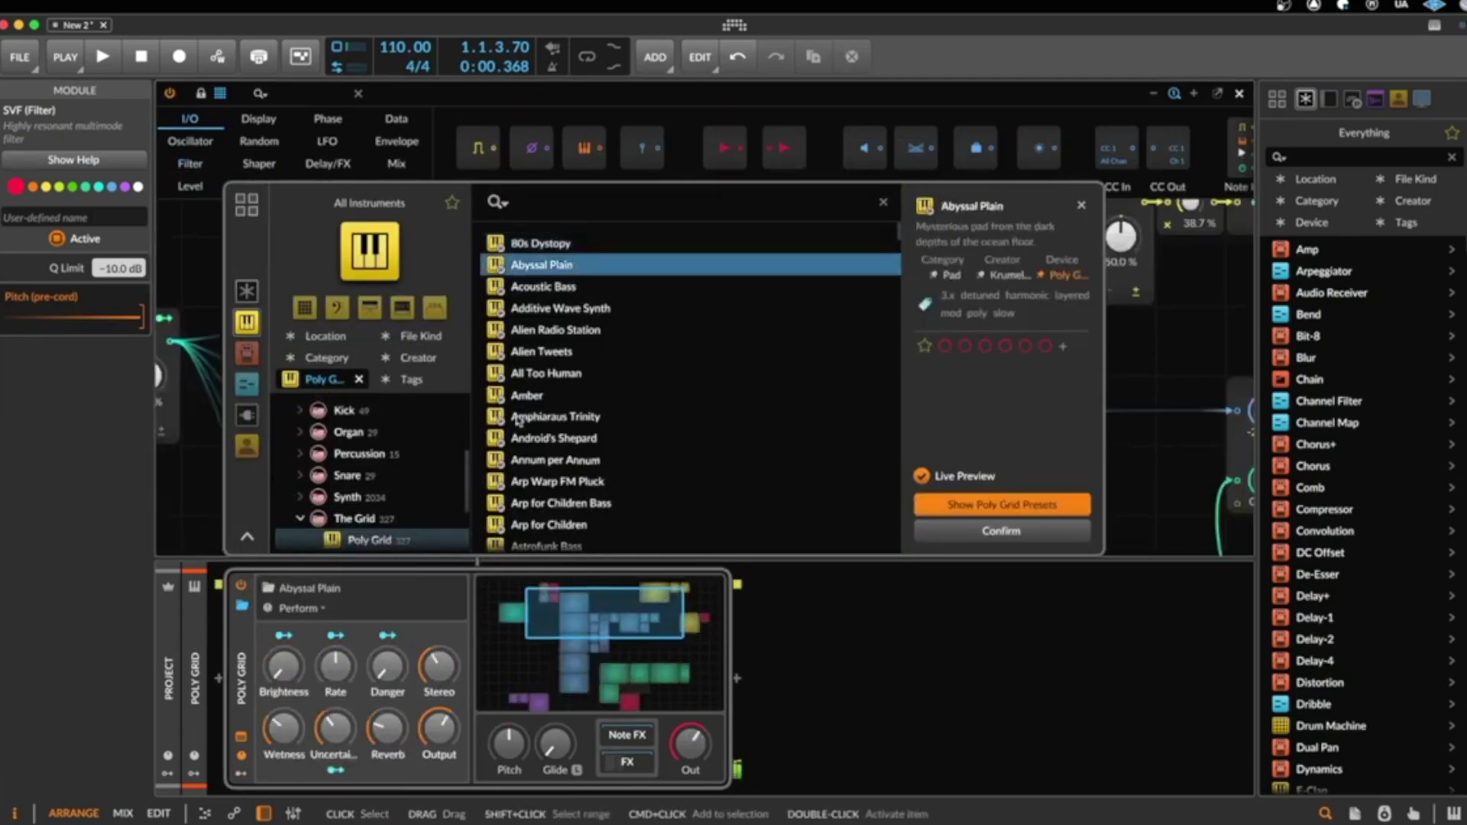
left_click(1016, 533)
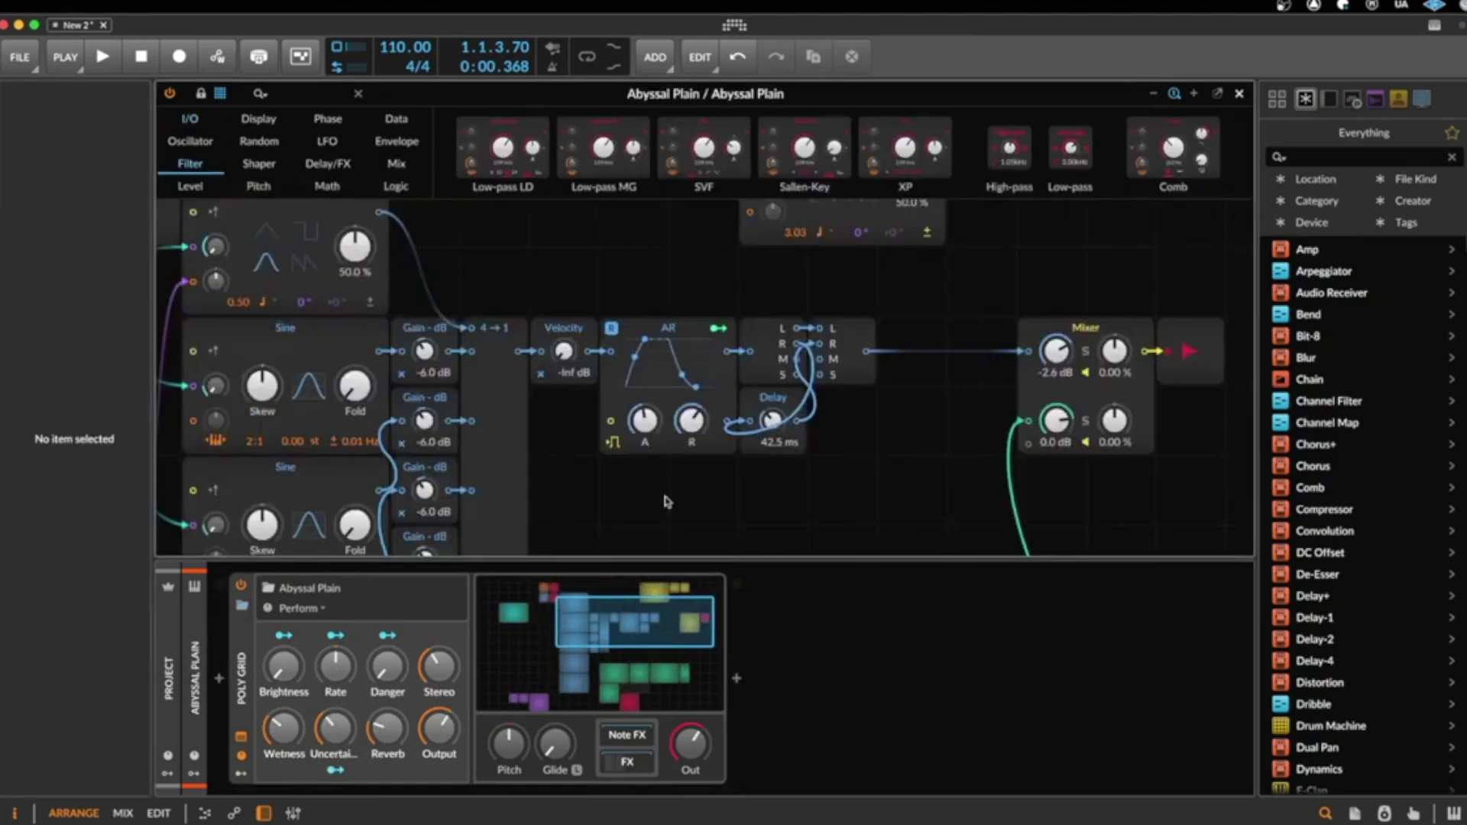
- Enlarge the grid editor, examine how the Abyssal Plain modules are wired together, and close the editor
left_click_drag(883, 560, 879, 710)
scroll(521, 597, "up", 2)
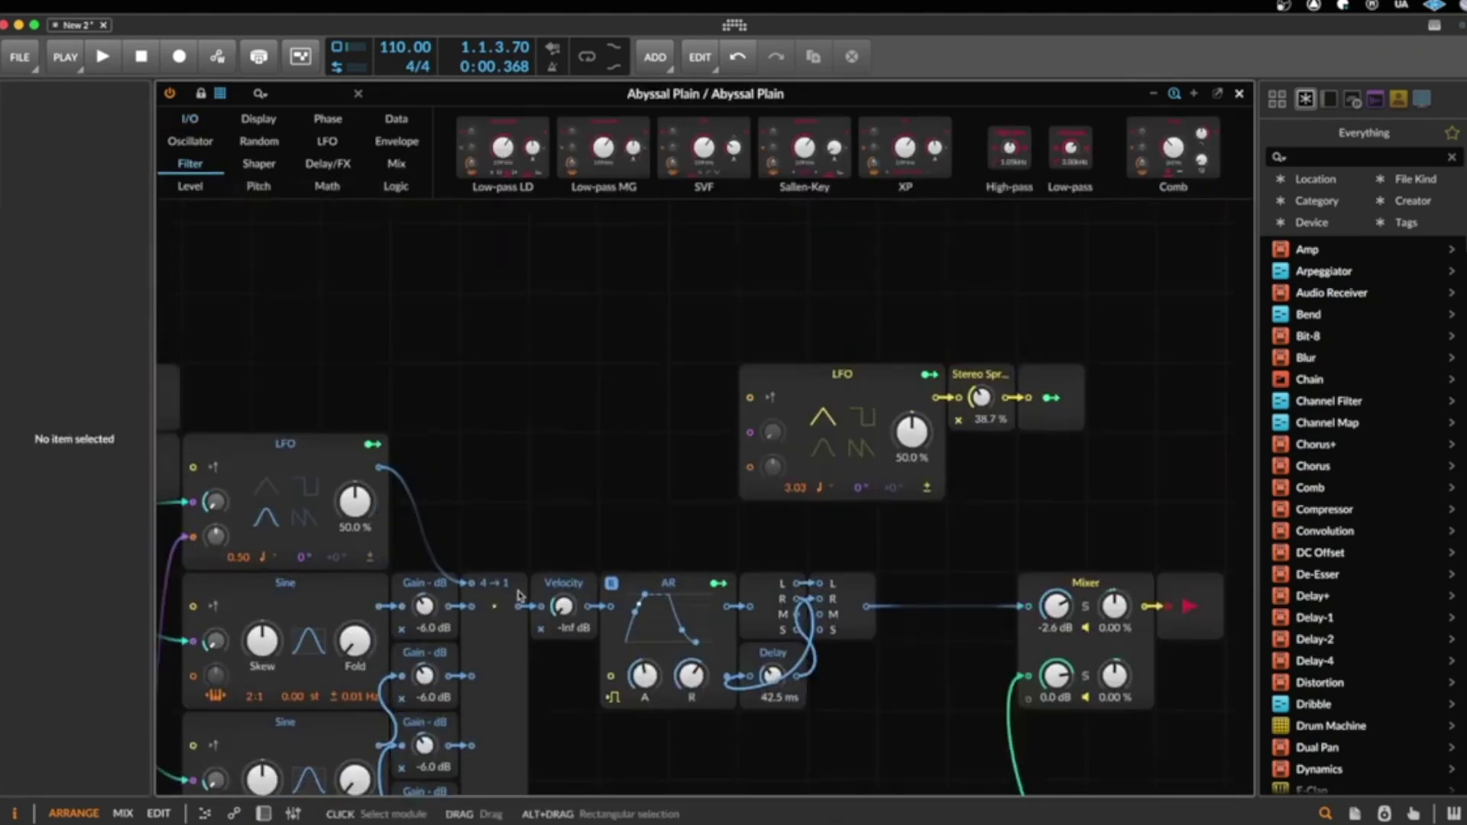
scroll(519, 596, "down", 4)
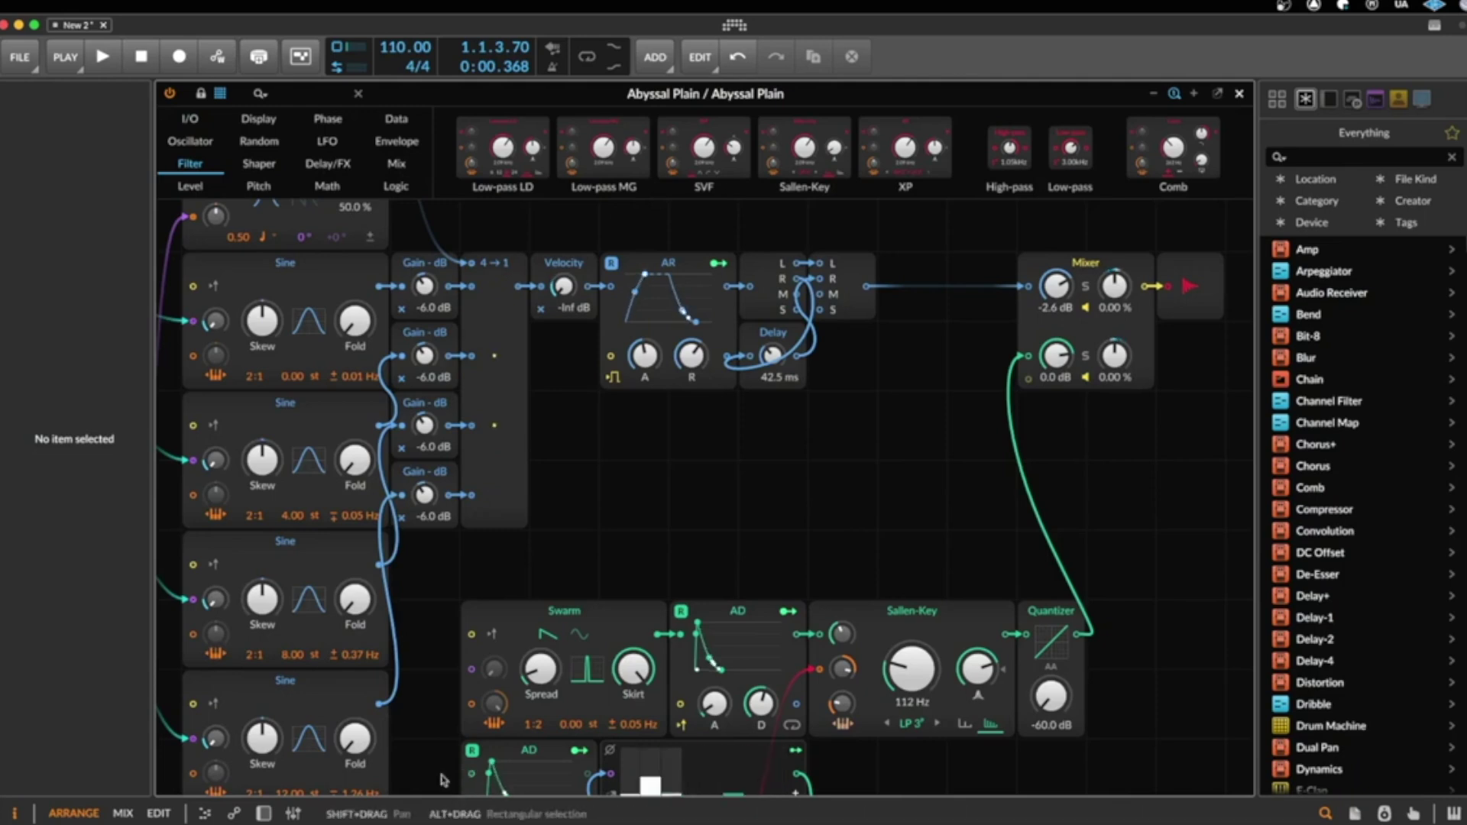
scroll(285, 643, "up", 4)
scroll(285, 643, "down", 5)
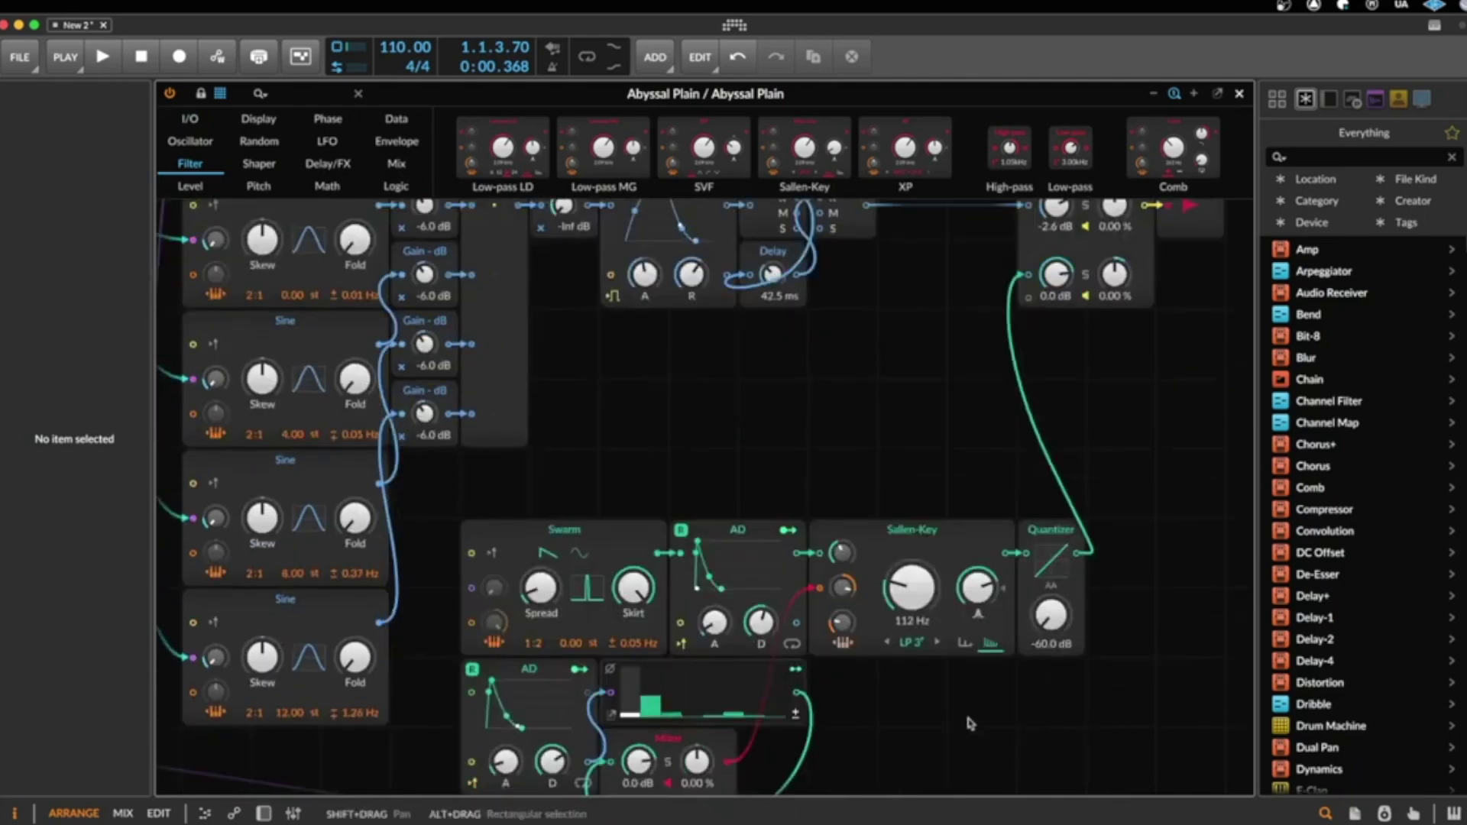
scroll(956, 708, "left", 15)
scroll(948, 704, "right", 18)
scroll(935, 676, "left", 10)
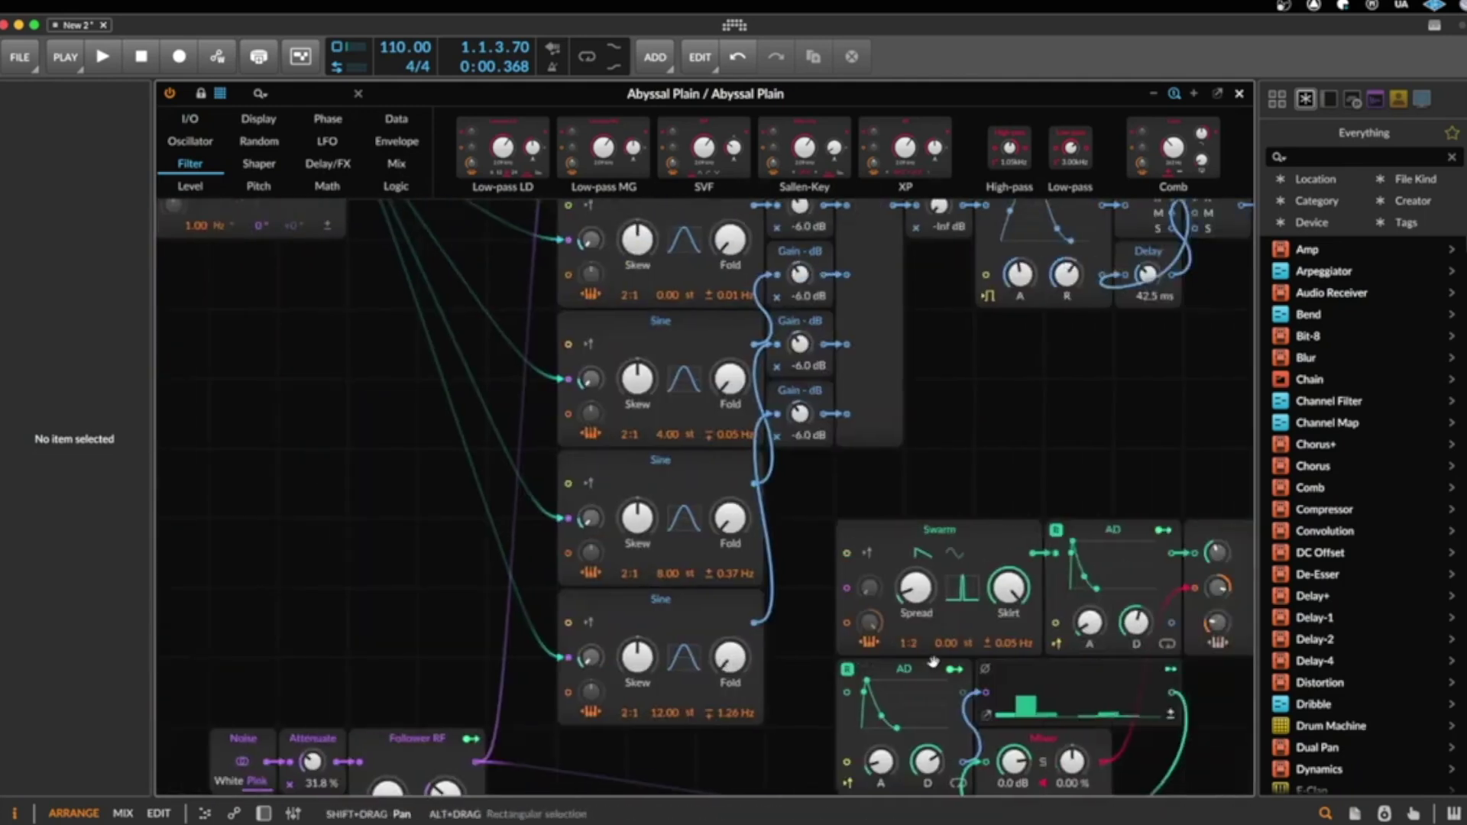
scroll(932, 656, "up", 2)
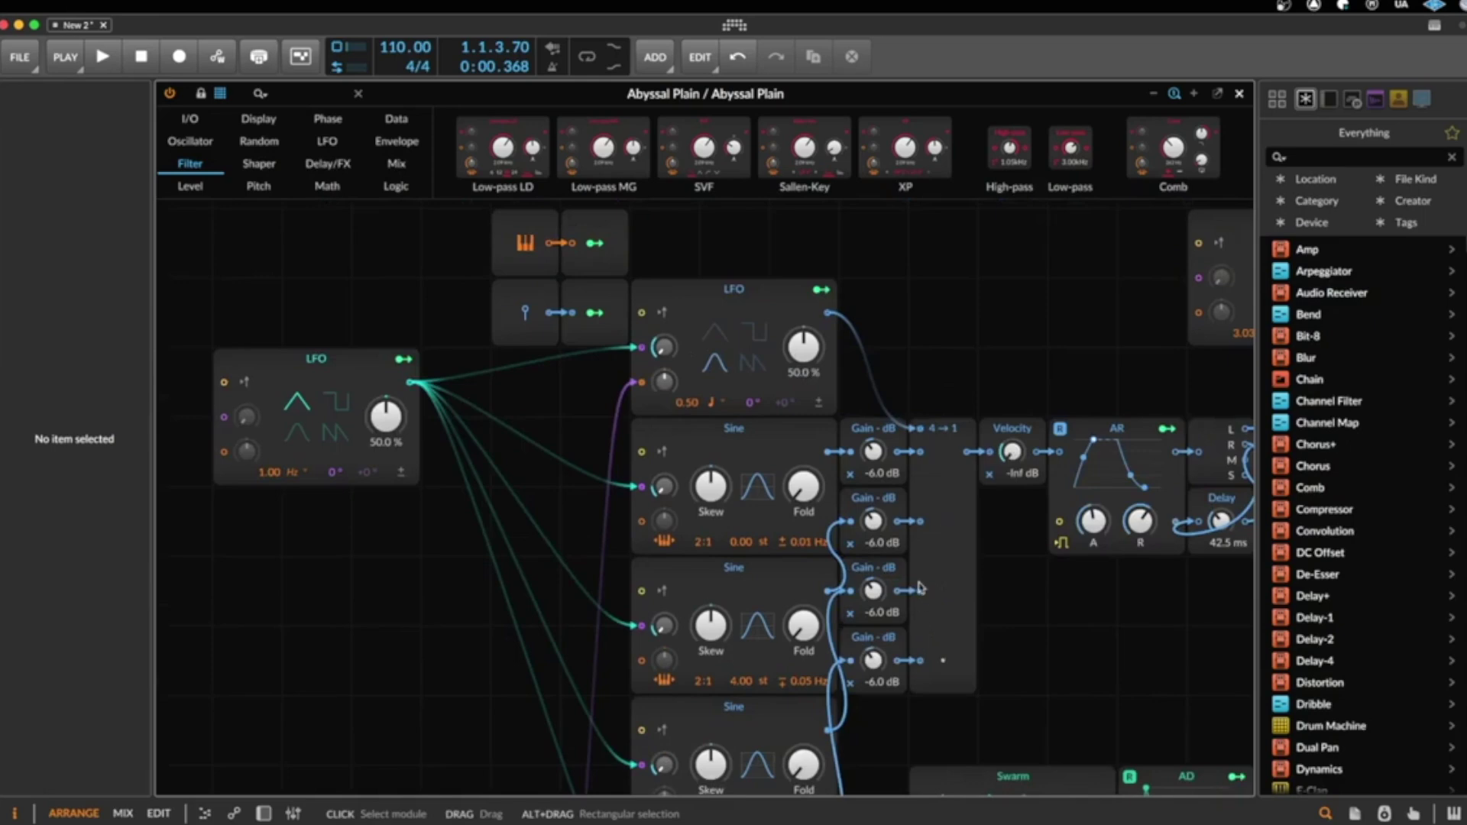
scroll(920, 591, "down", 7)
scroll(919, 589, "up", 3)
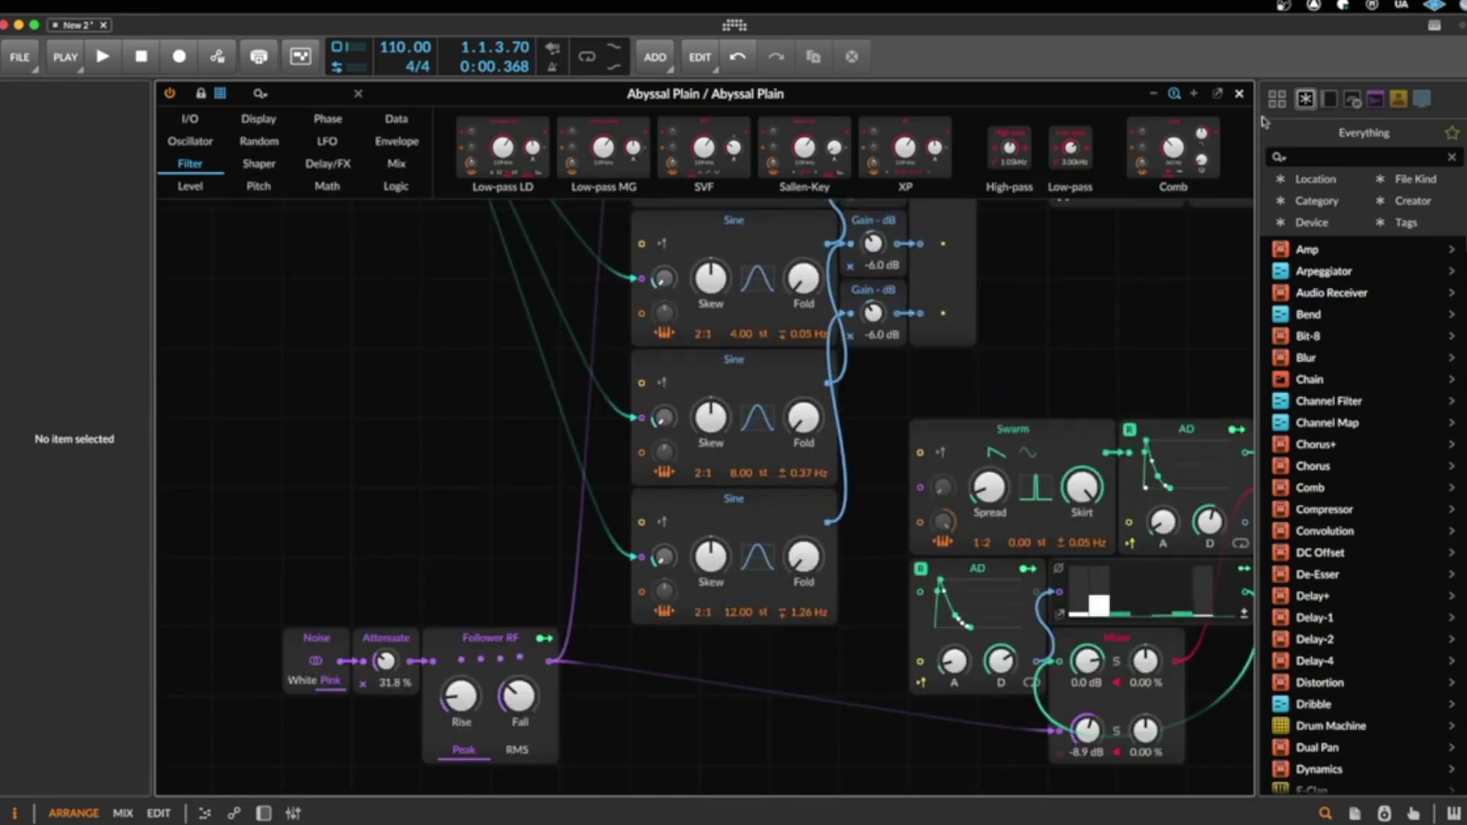
left_click(1244, 94)
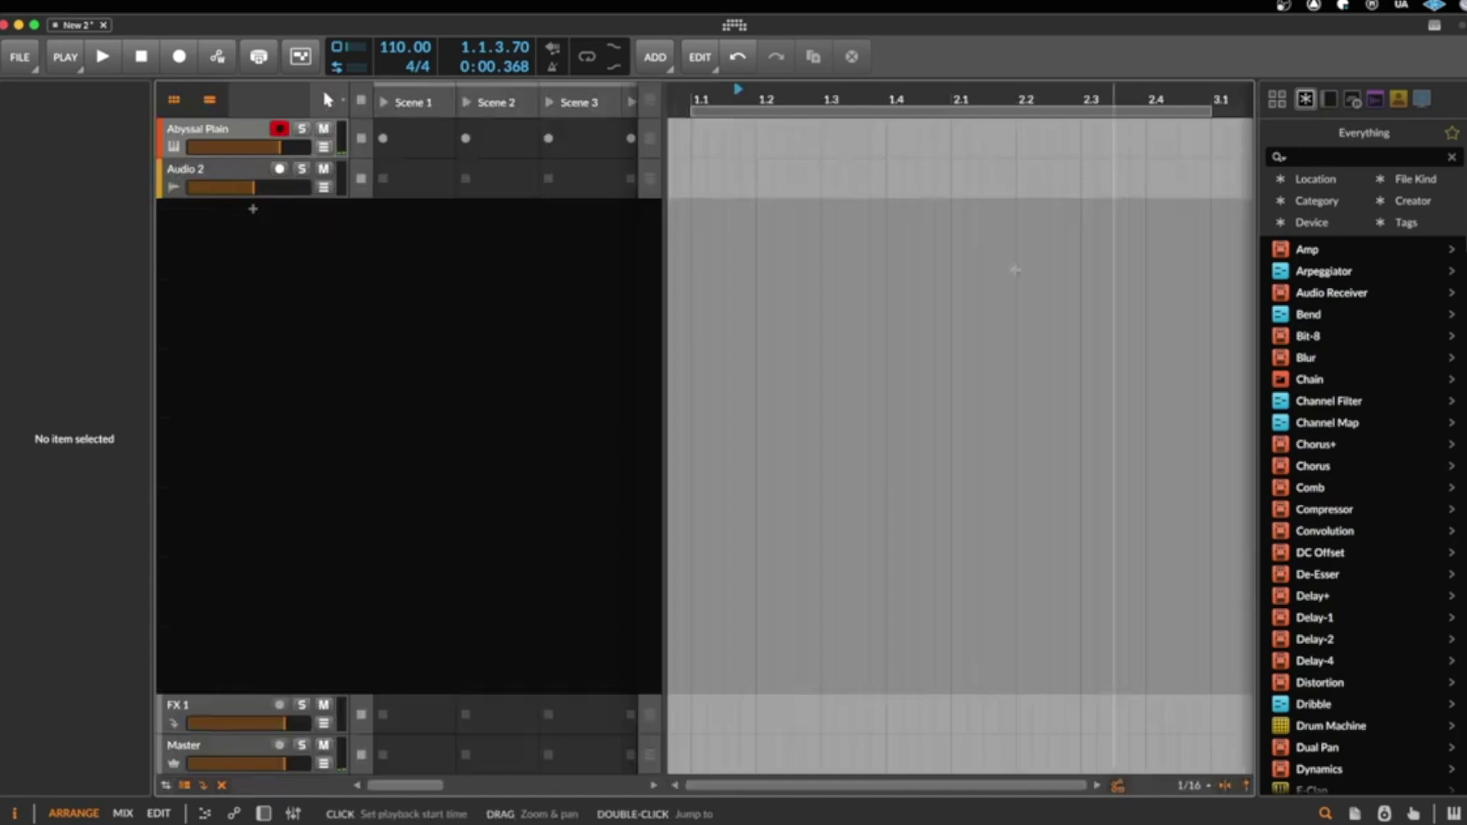
- Clear the instrument track's device chain and insert a Drum Machine on it
left_click(240, 130)
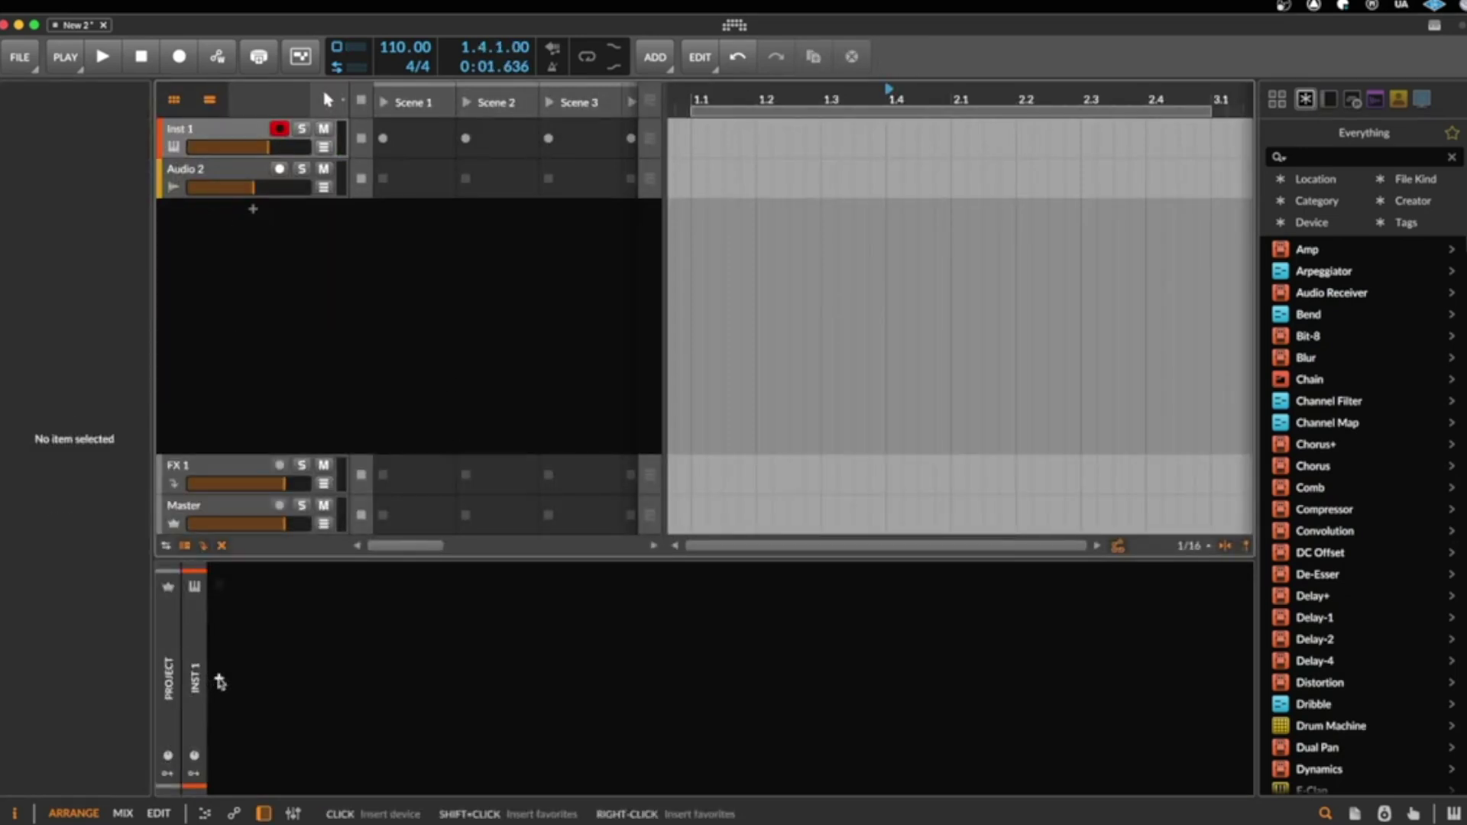
left_click(219, 681)
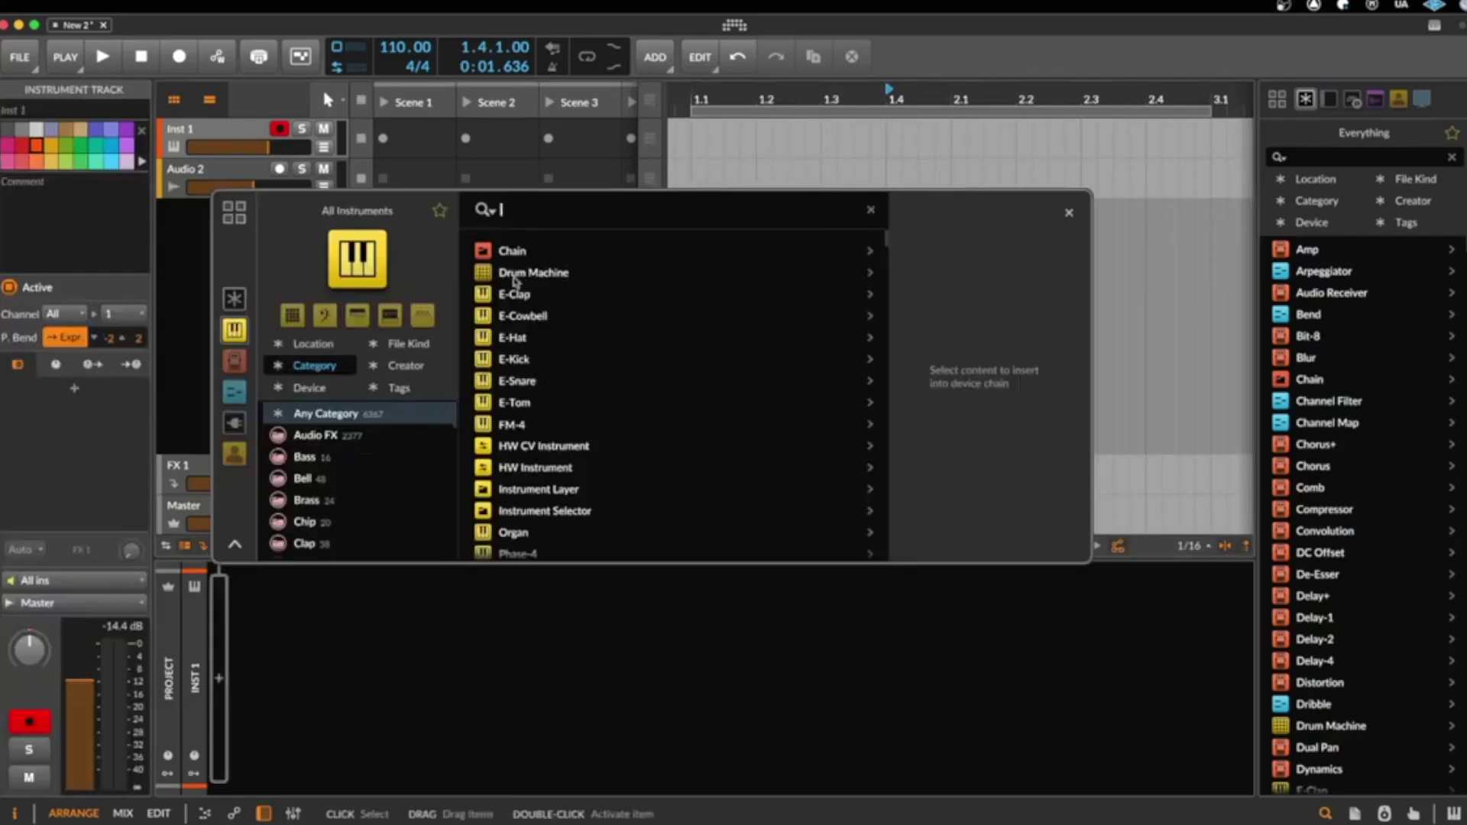
left_click(514, 275)
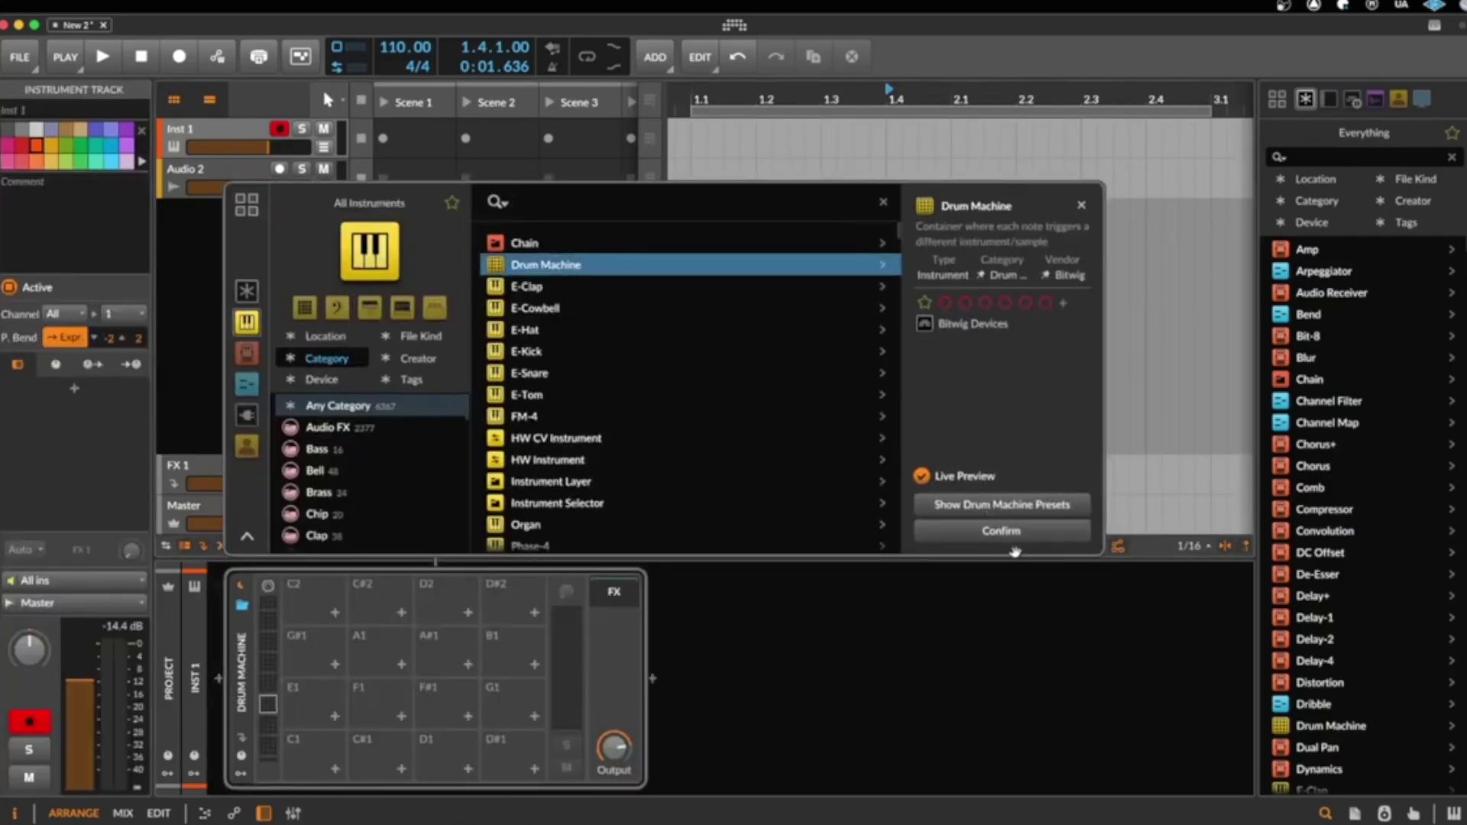
left_click(1009, 532)
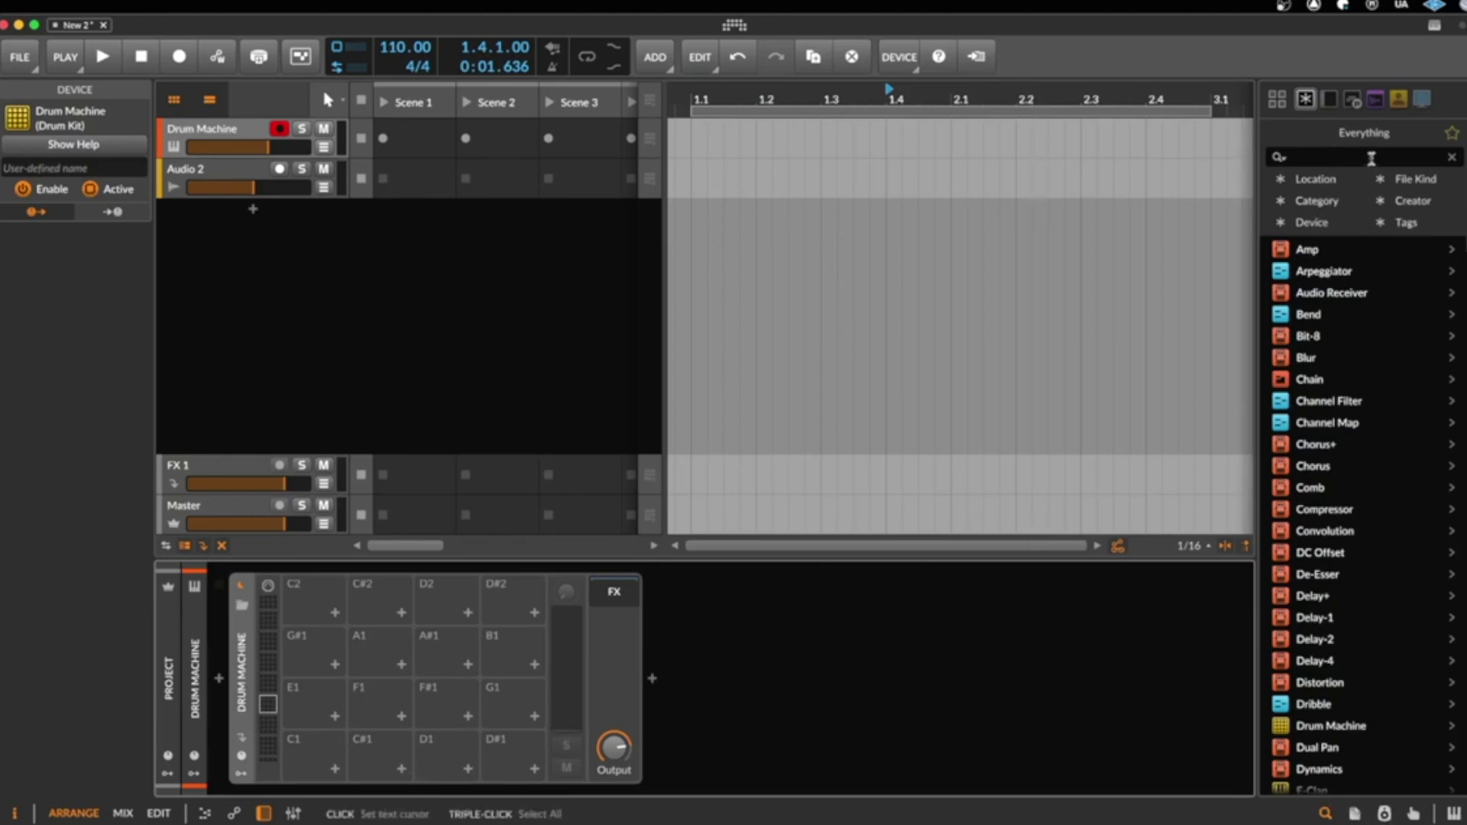
- Search the library for snare and load Snare Black Beauty 1 A, 1 B, 1 C and 2 A onto the pads starting at C1
left_click(1370, 158)
type("snare")
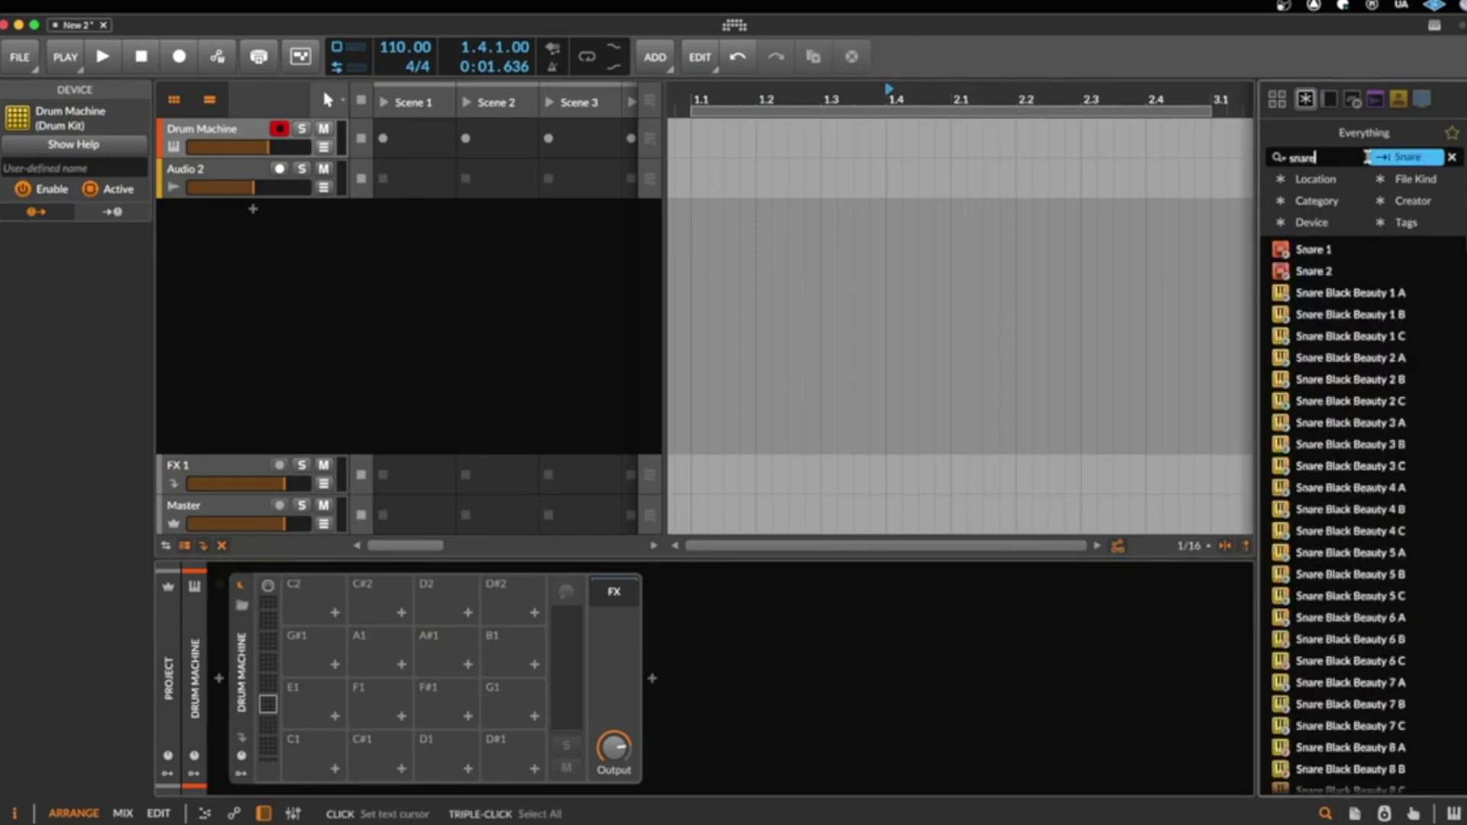
left_click(1401, 295)
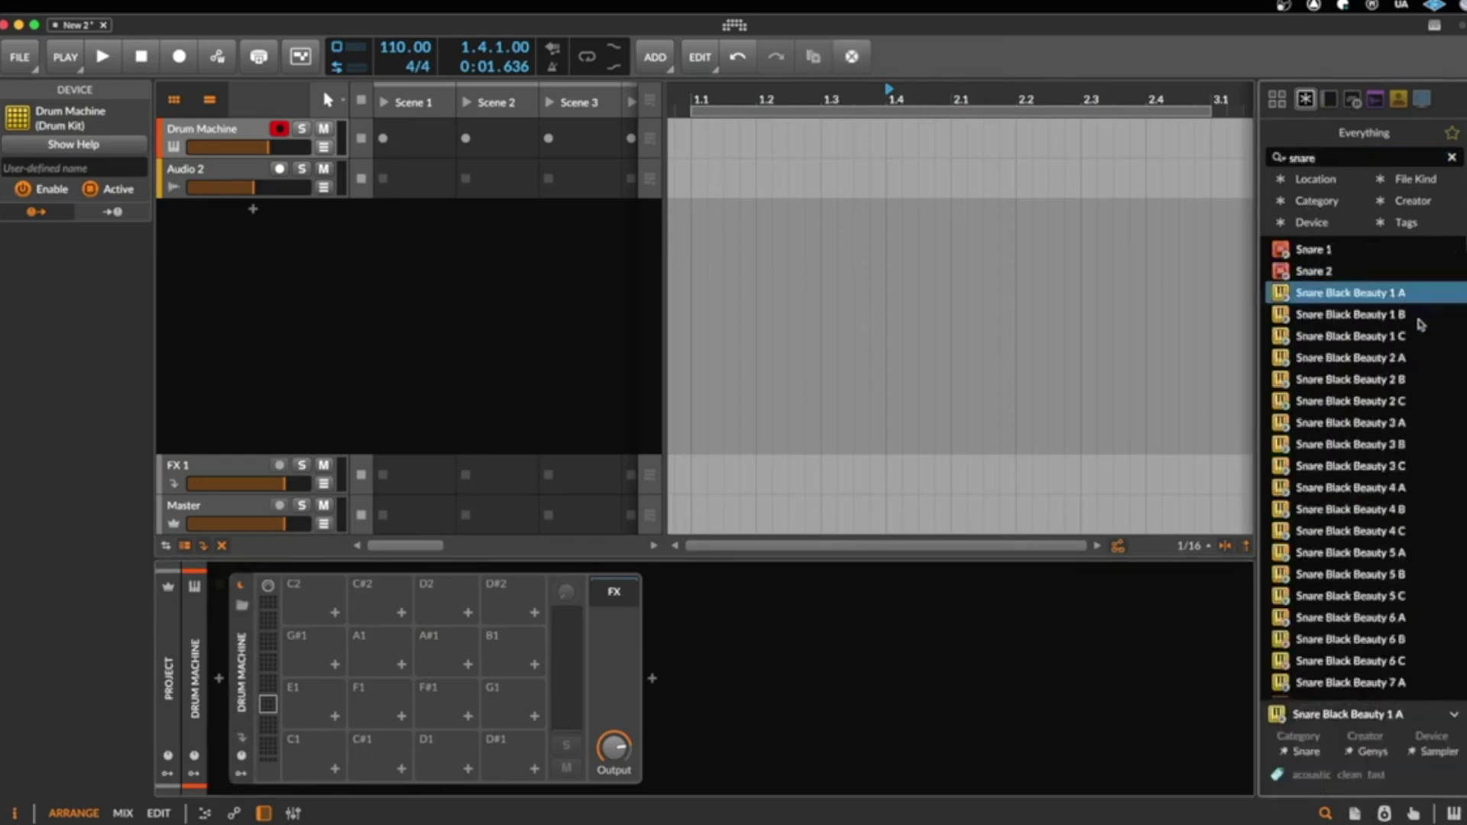
left_click(1360, 360, "shift")
left_click_drag(1368, 298, 332, 739)
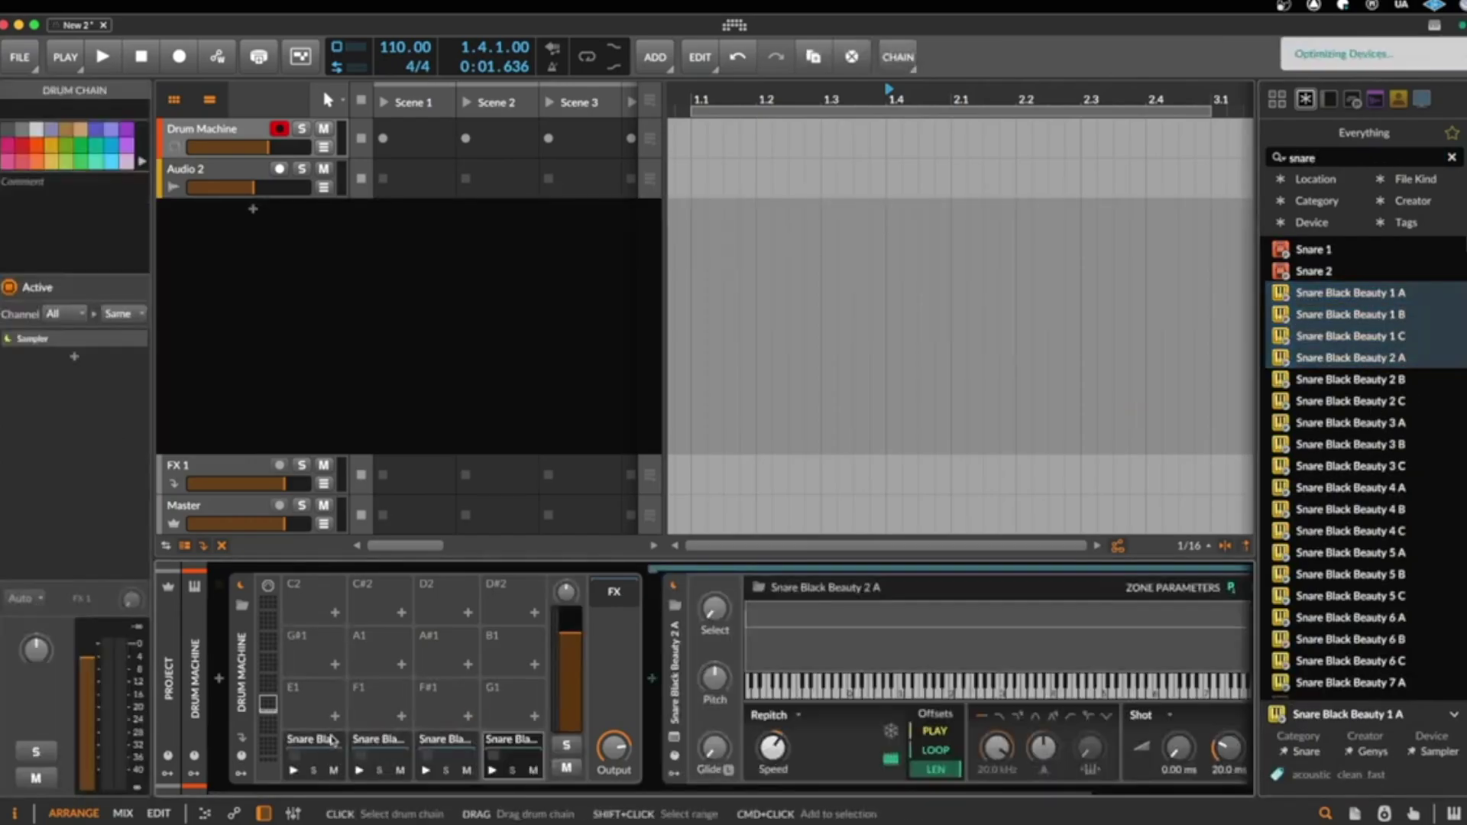
- Audition the four snare pads from C1 to D#1 one after another
left_click(294, 772)
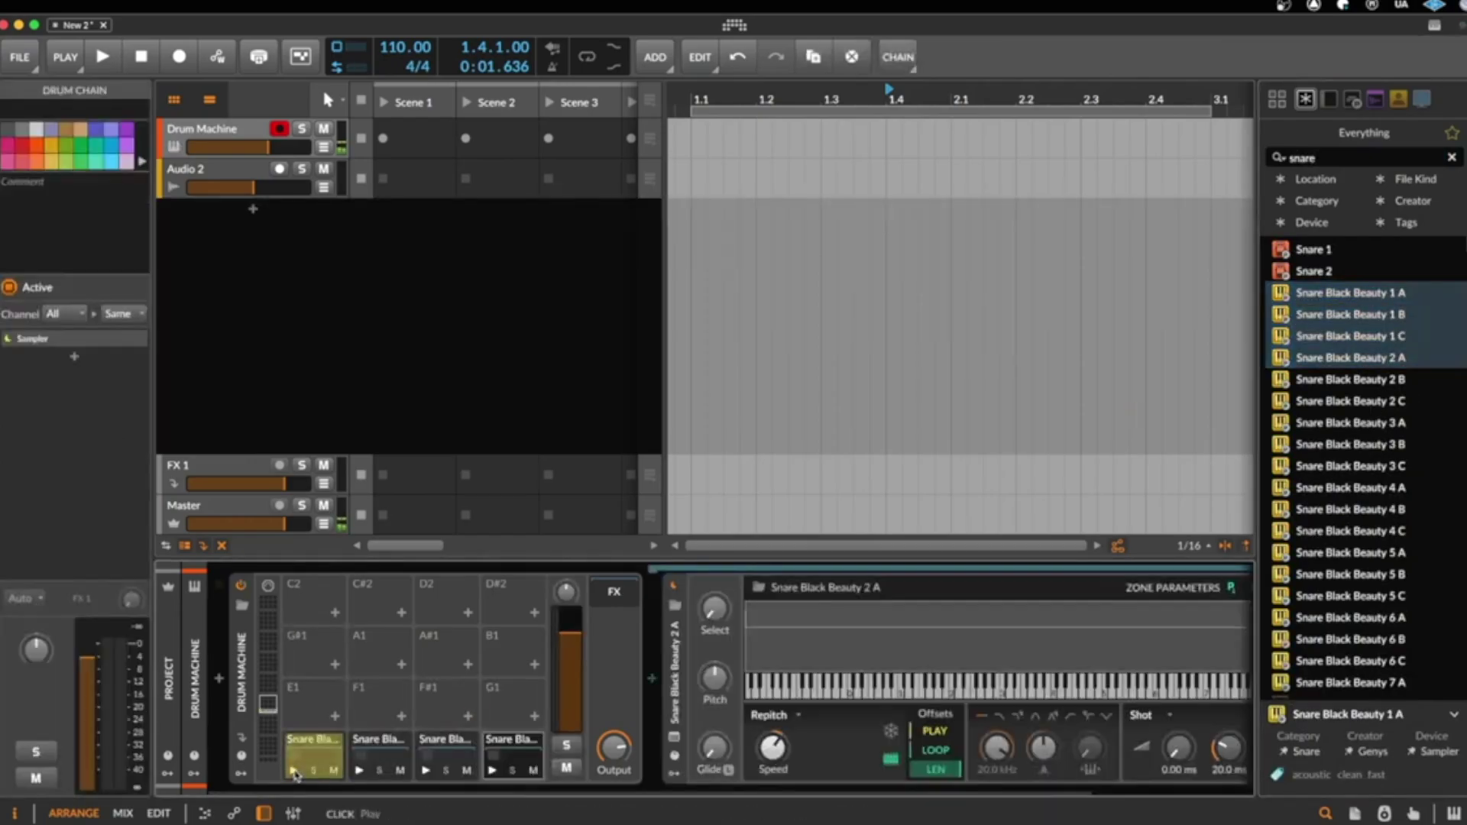
left_click(359, 771)
left_click(426, 771)
left_click(493, 772)
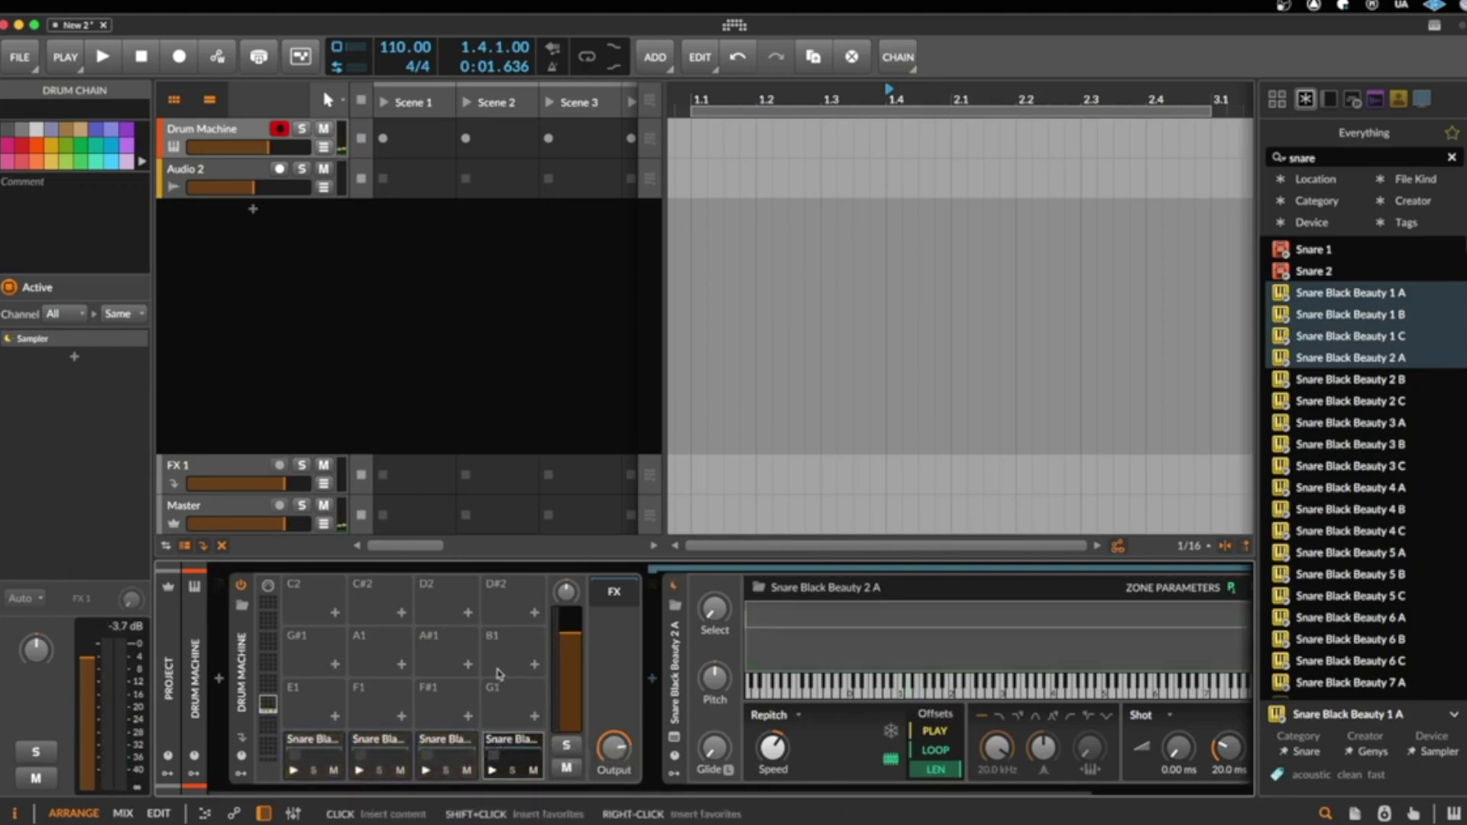
- Replace the Drum Machine's content with the 808 Original (Bass-08) preset and bring its pads into view
left_click(248, 692)
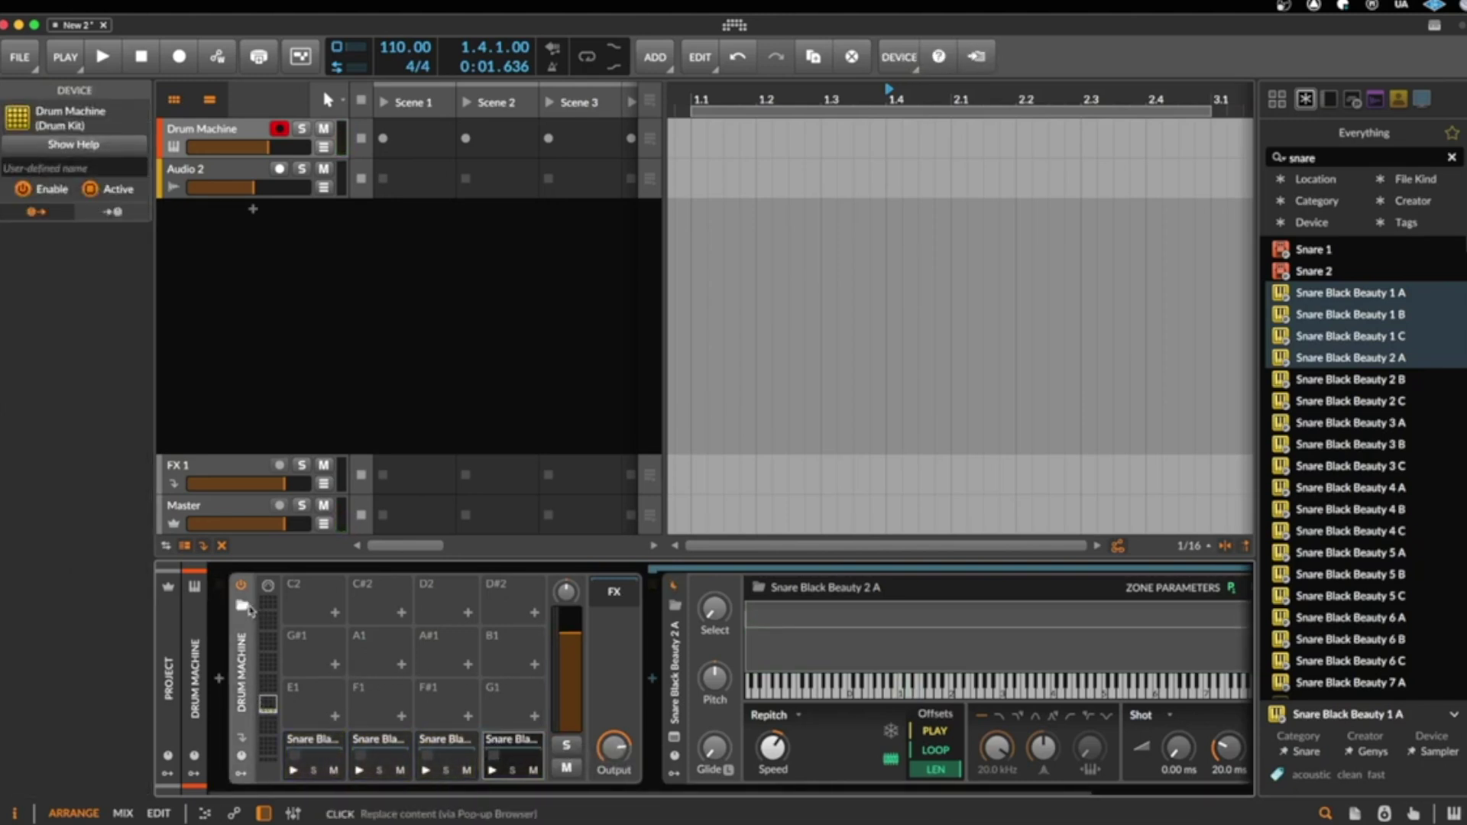
left_click(243, 606)
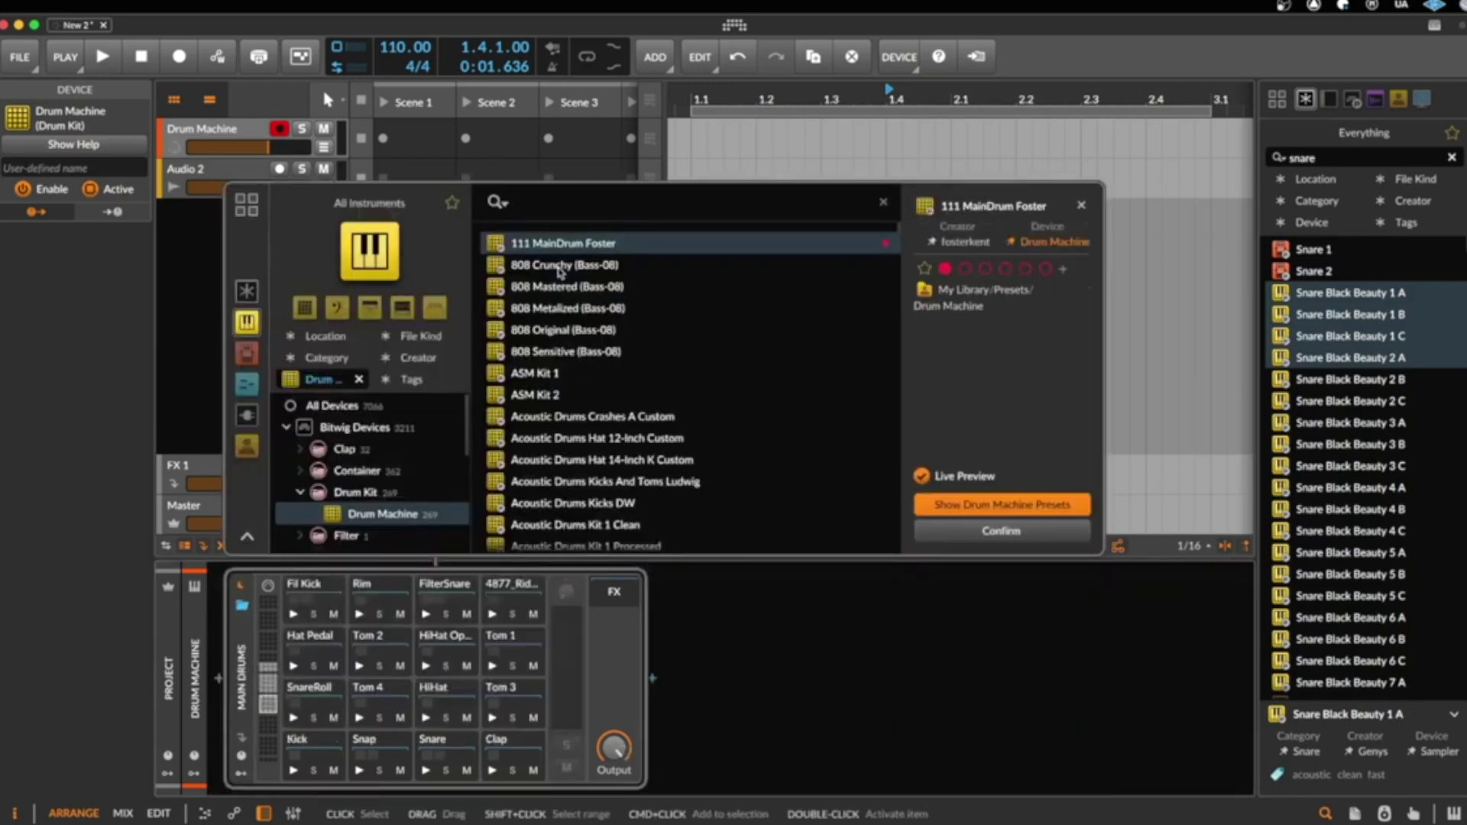
left_click(569, 331)
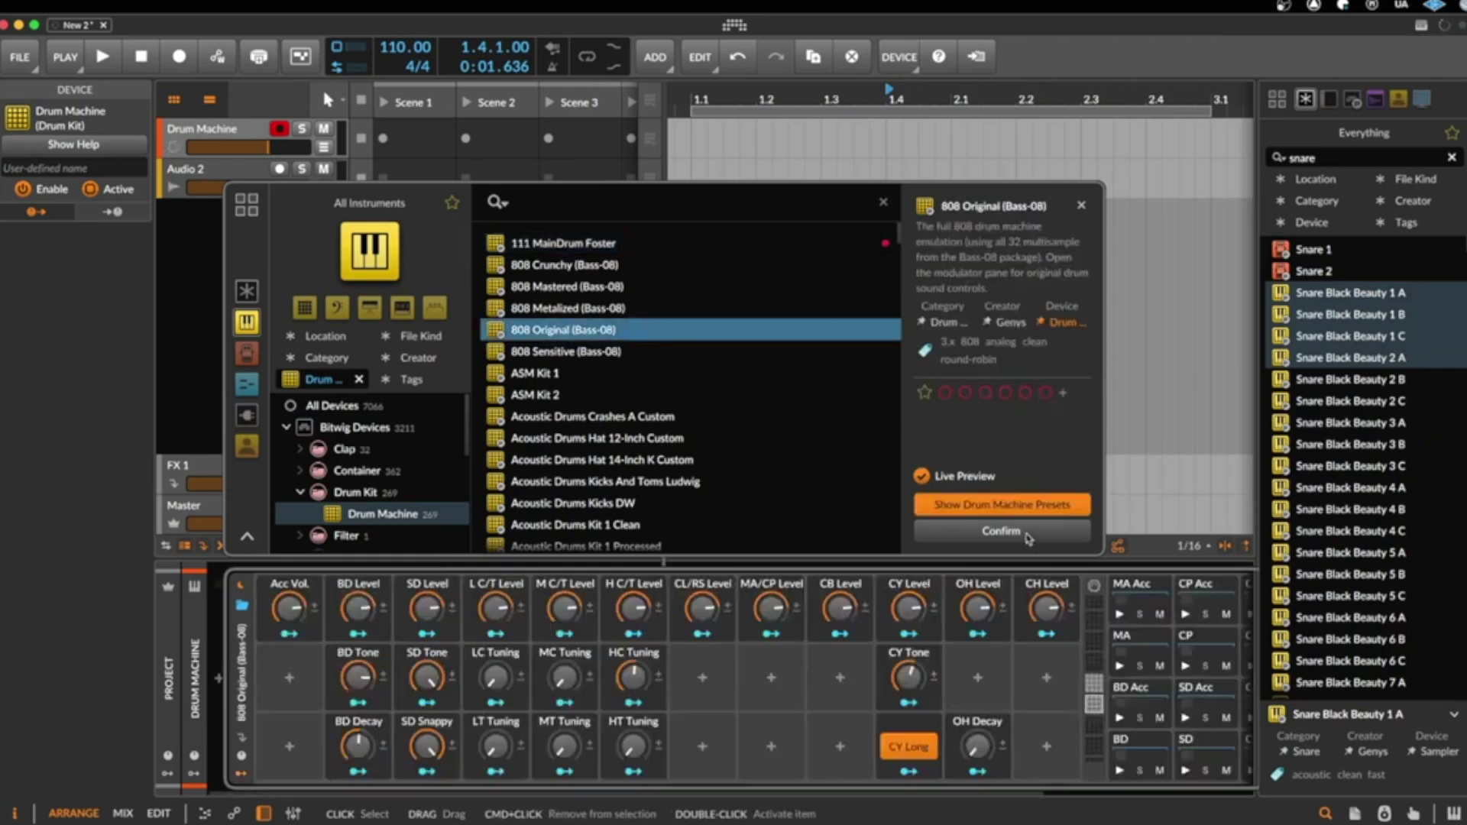
left_click(1027, 536)
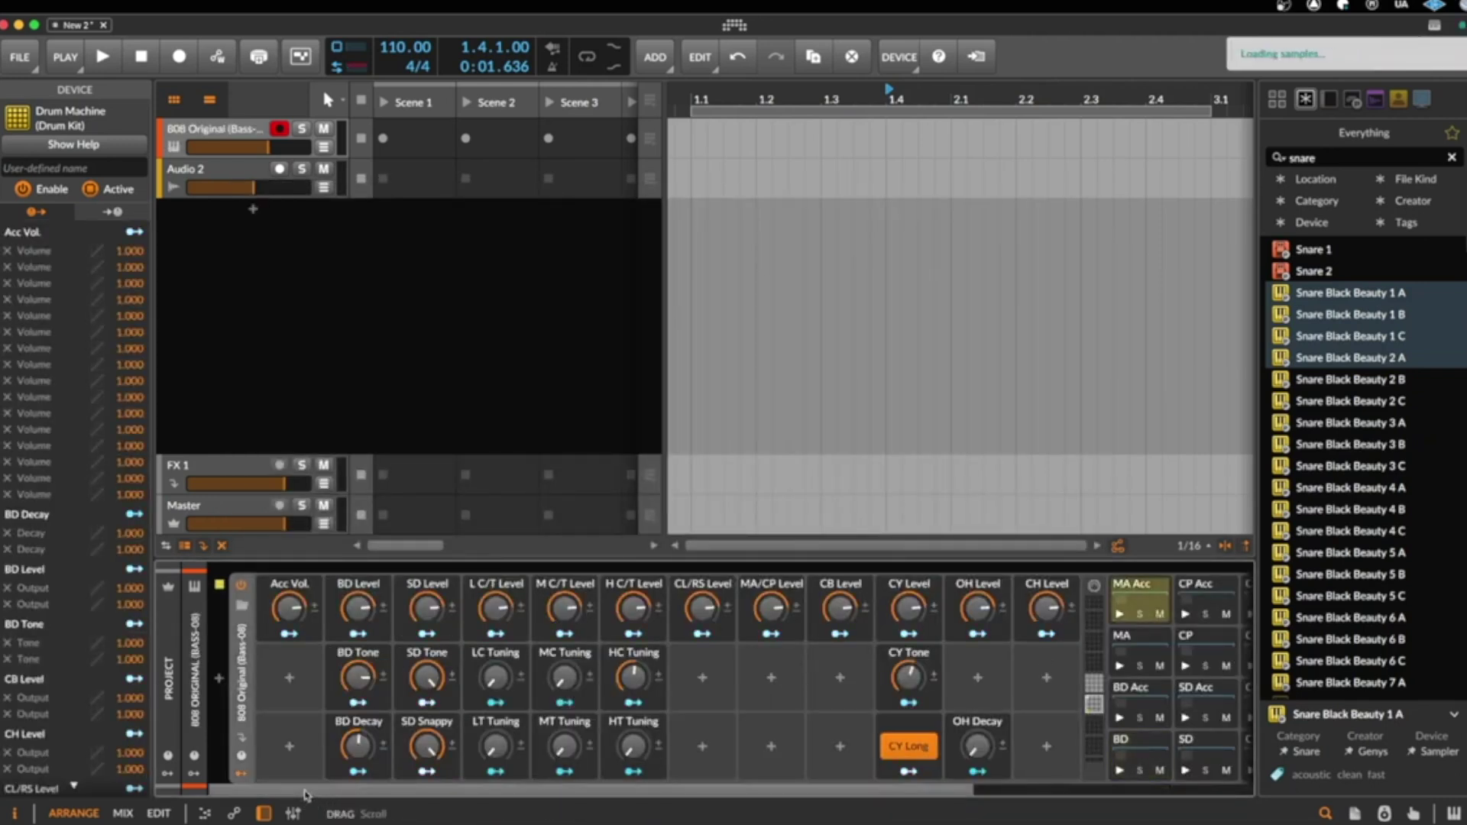
left_click_drag(308, 795, 670, 810)
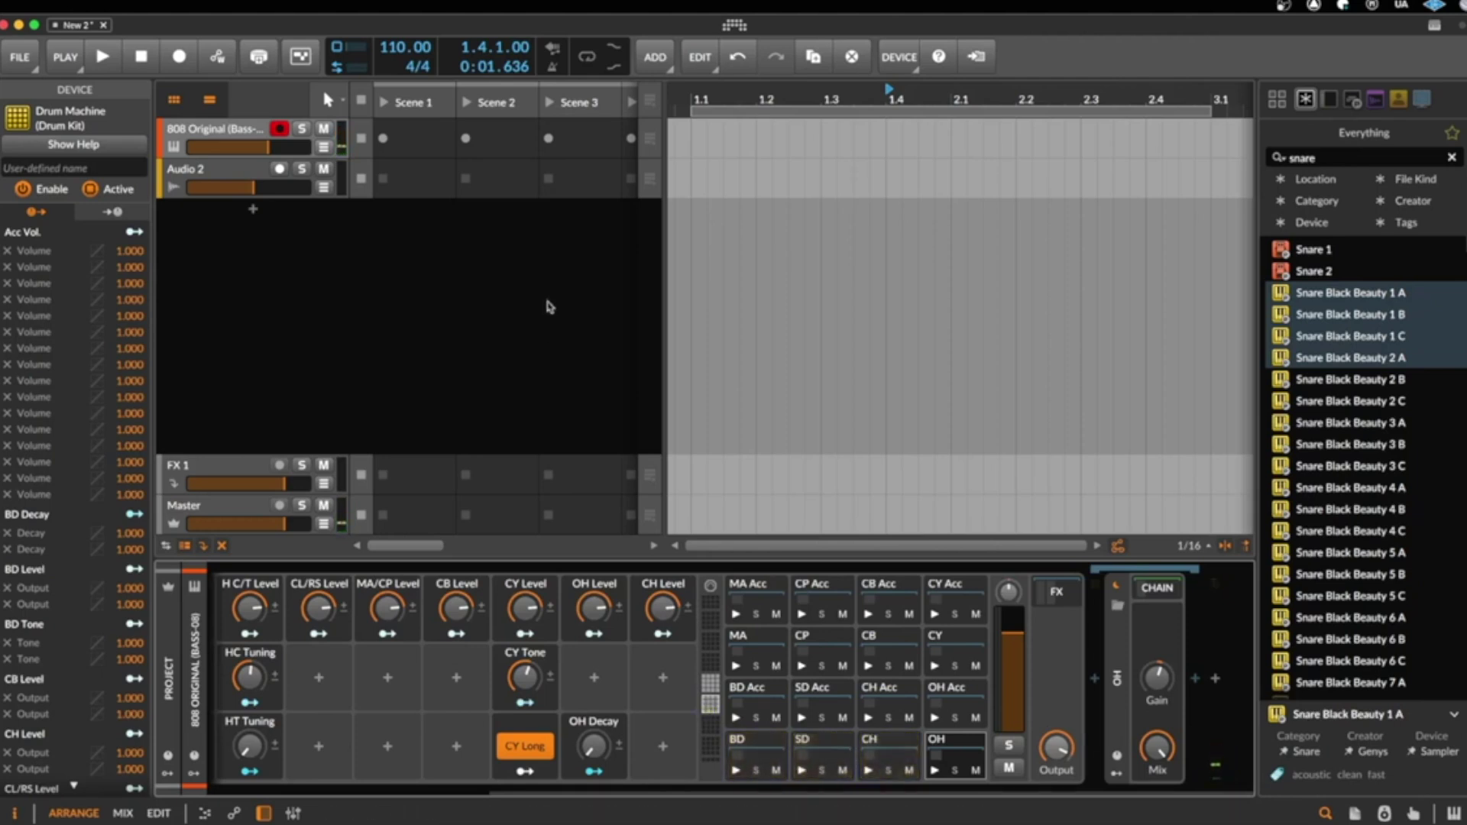
- Record a drum pattern of BD, SD and CH hits on the 808 track from bar 1.1 and stop the take
left_click(693, 140)
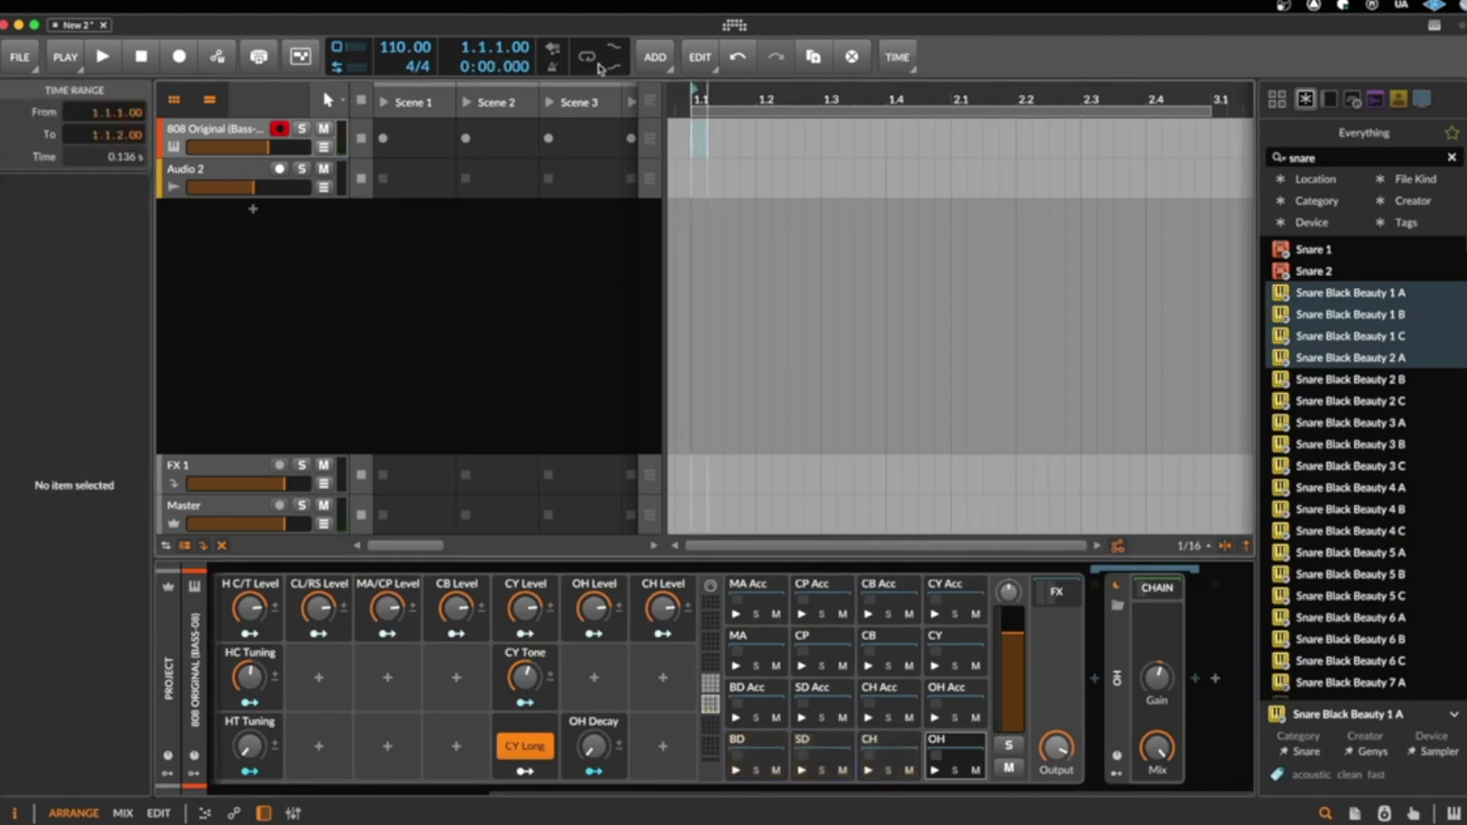
left_click(179, 56)
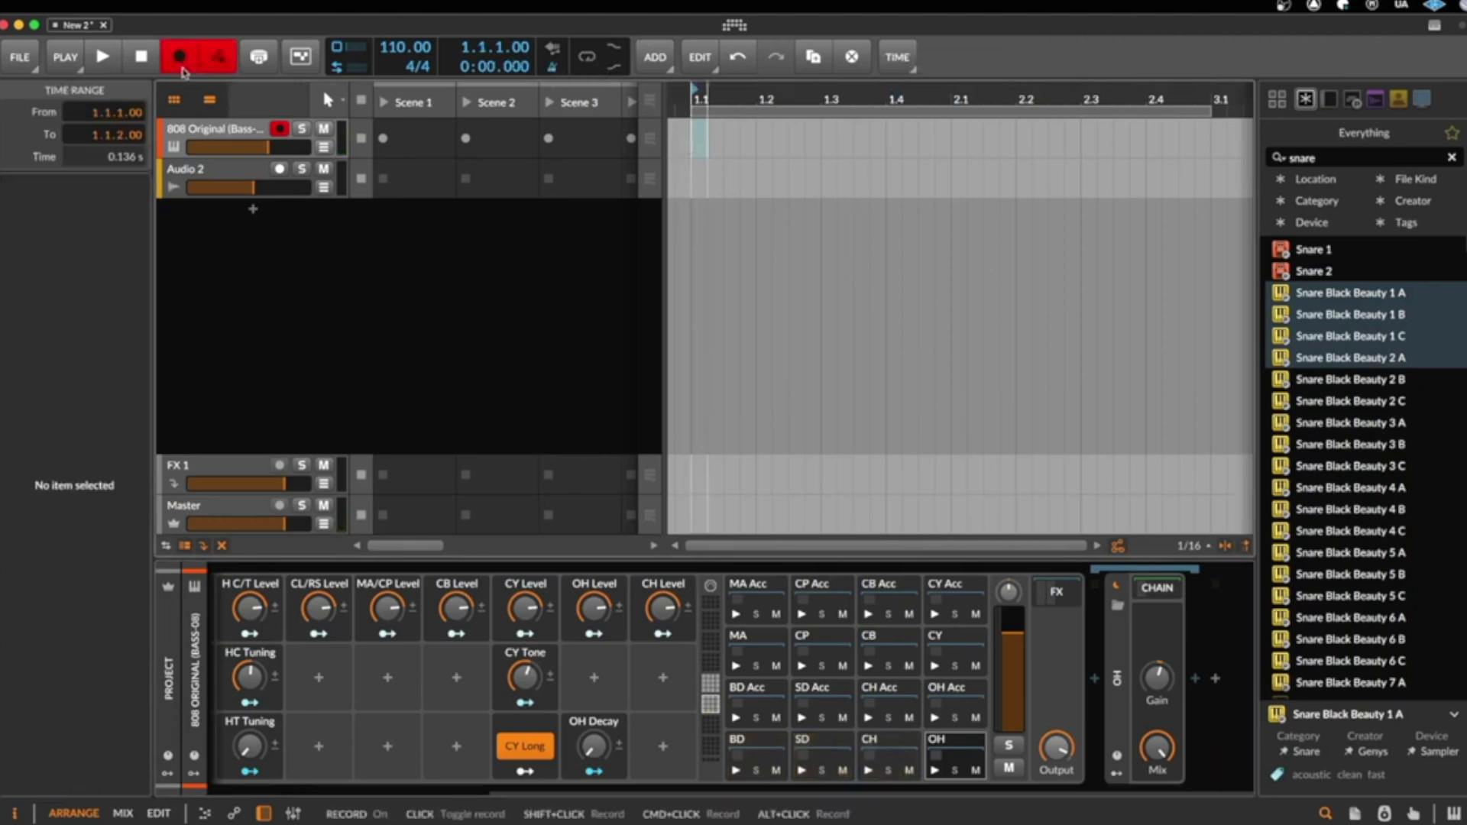
left_click(102, 59)
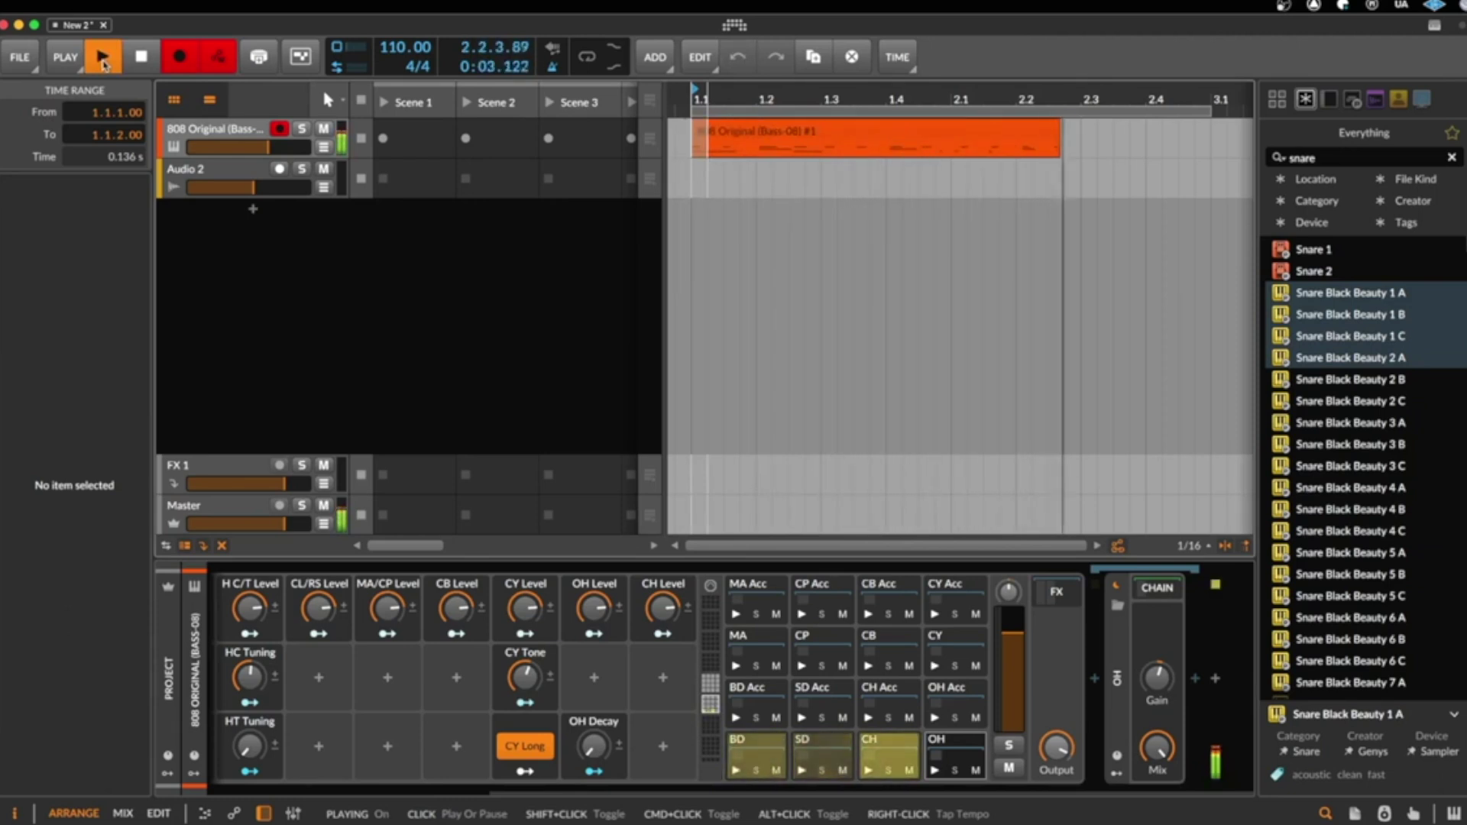
left_click(102, 59)
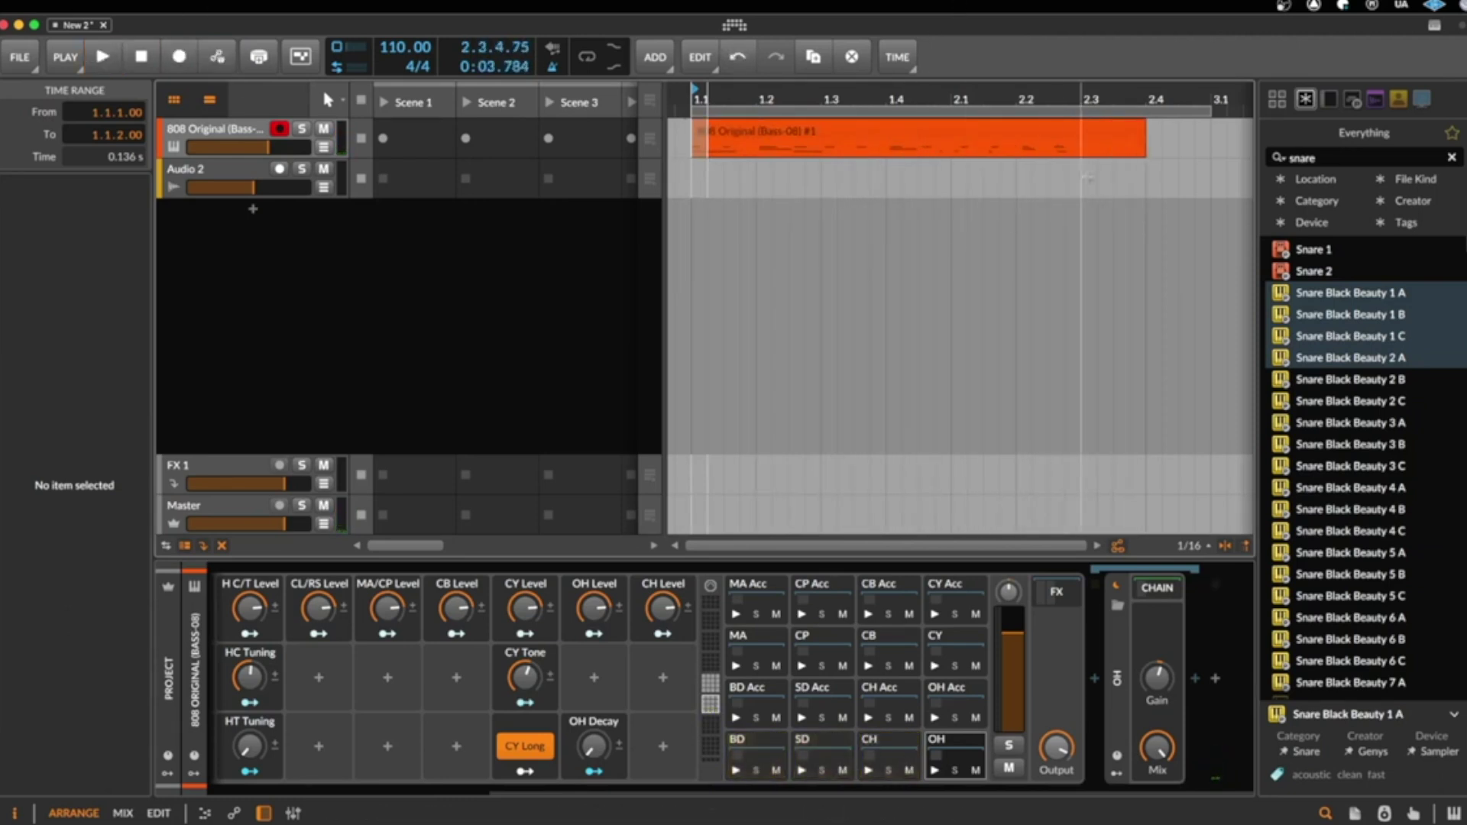
- Extend the recorded clip's end to bar 3.1 and play it back in an enlarged note editor
left_click_drag(1144, 135, 1212, 136)
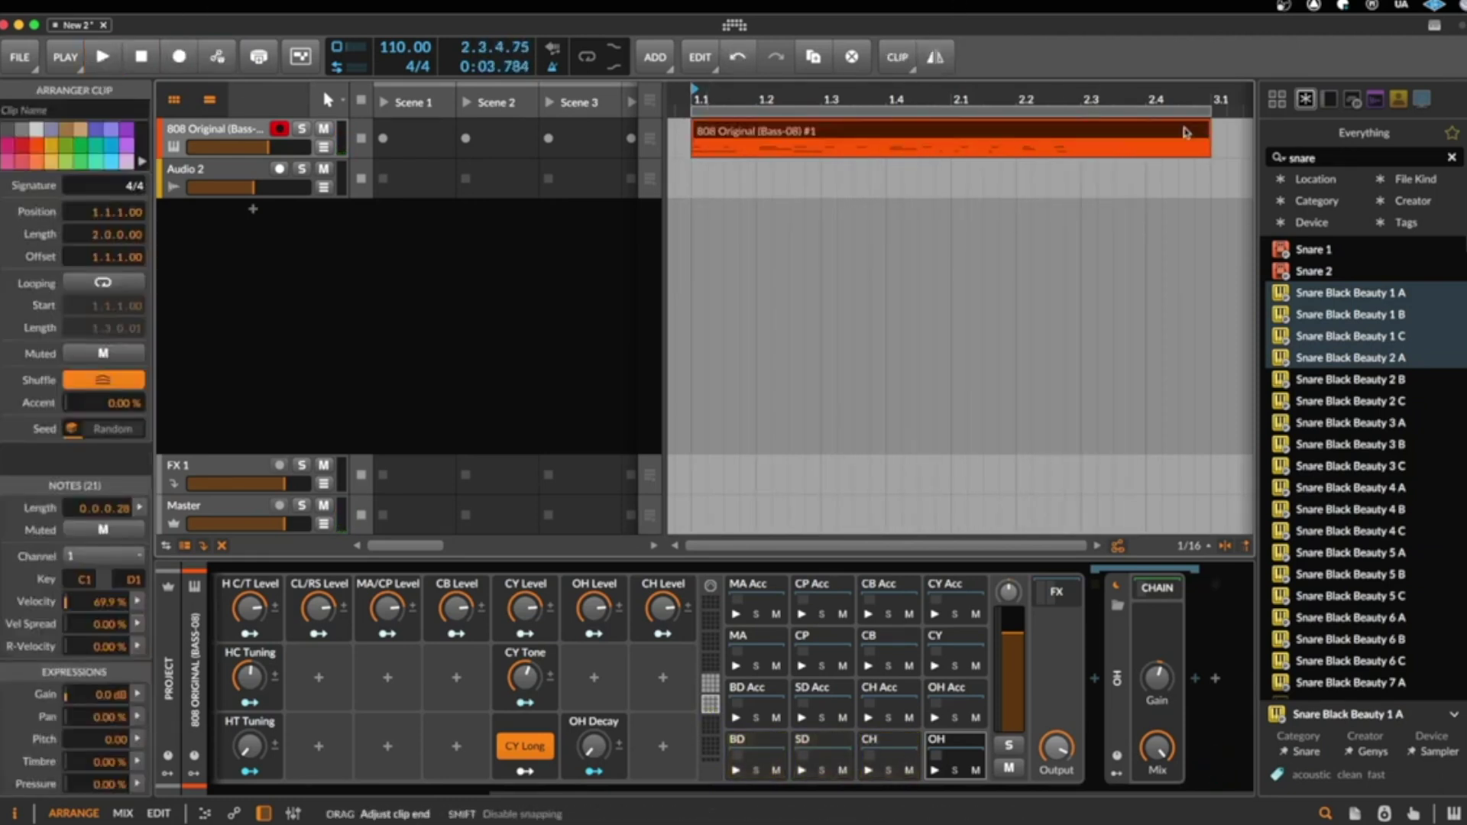
double_click(1181, 131)
key("space")
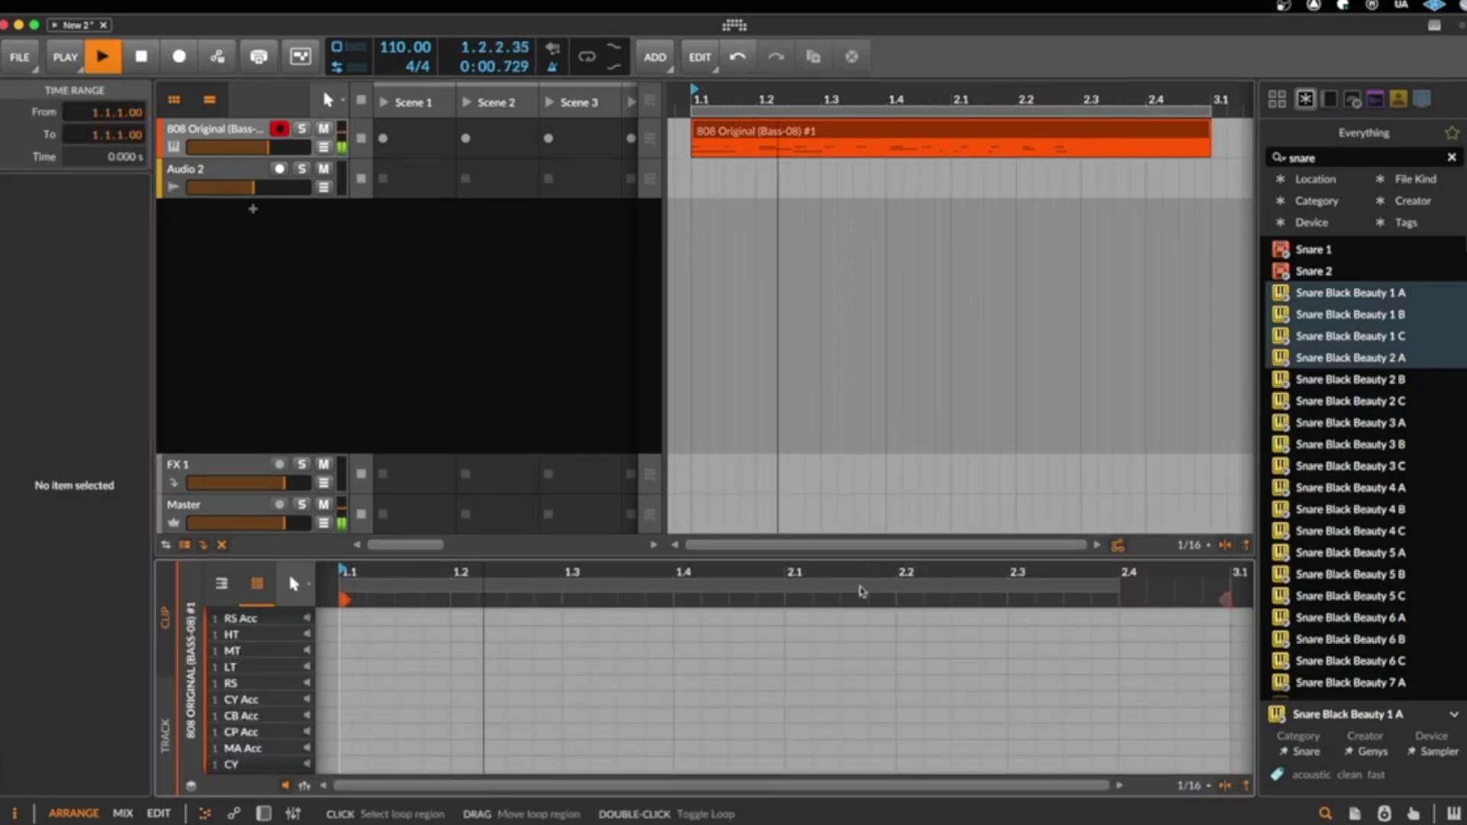
left_click_drag(869, 560, 875, 245)
key("space")
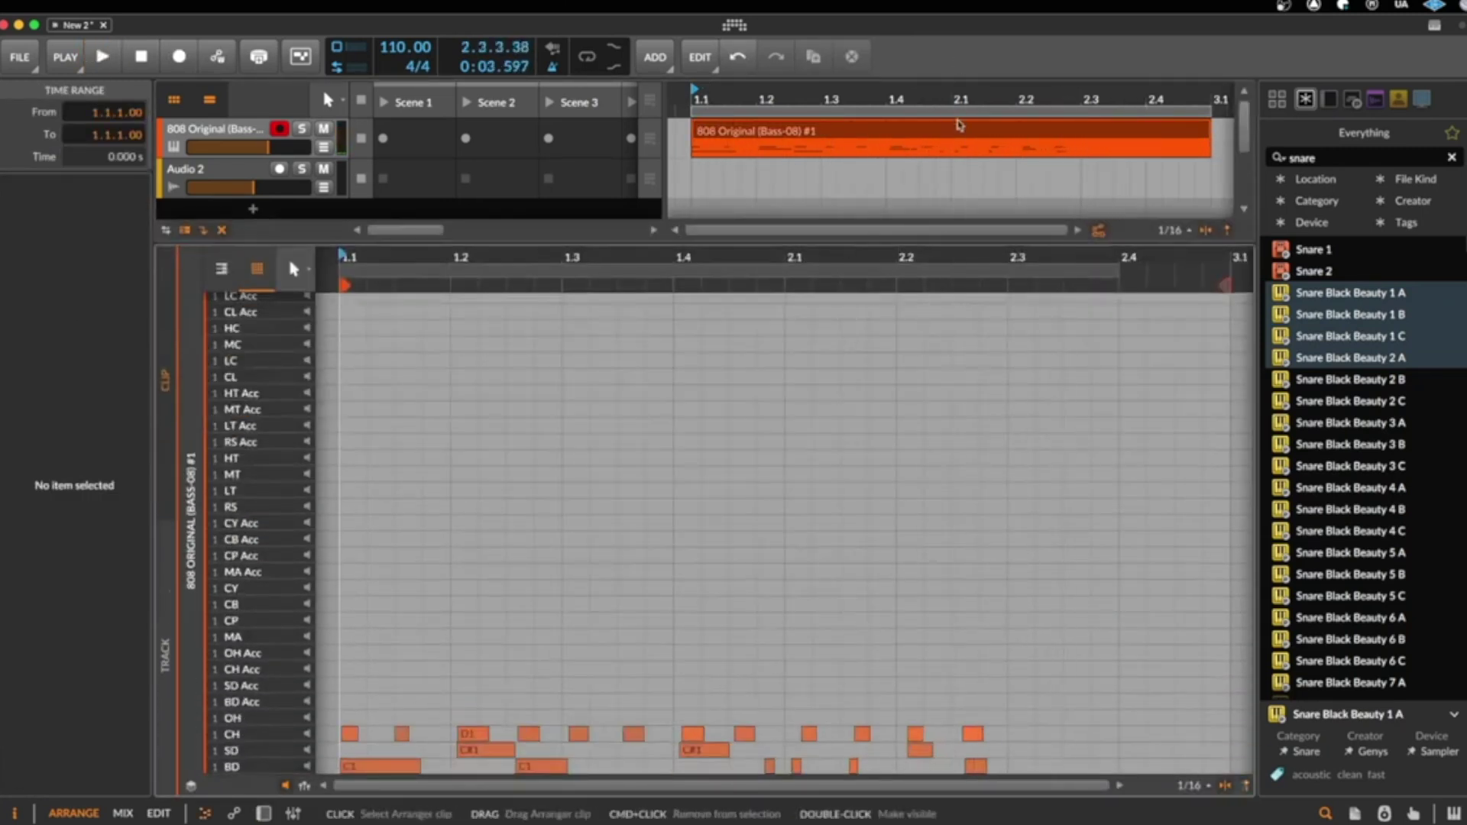
- Select all the recorded drum notes in the clip and quantize them
left_click(788, 135)
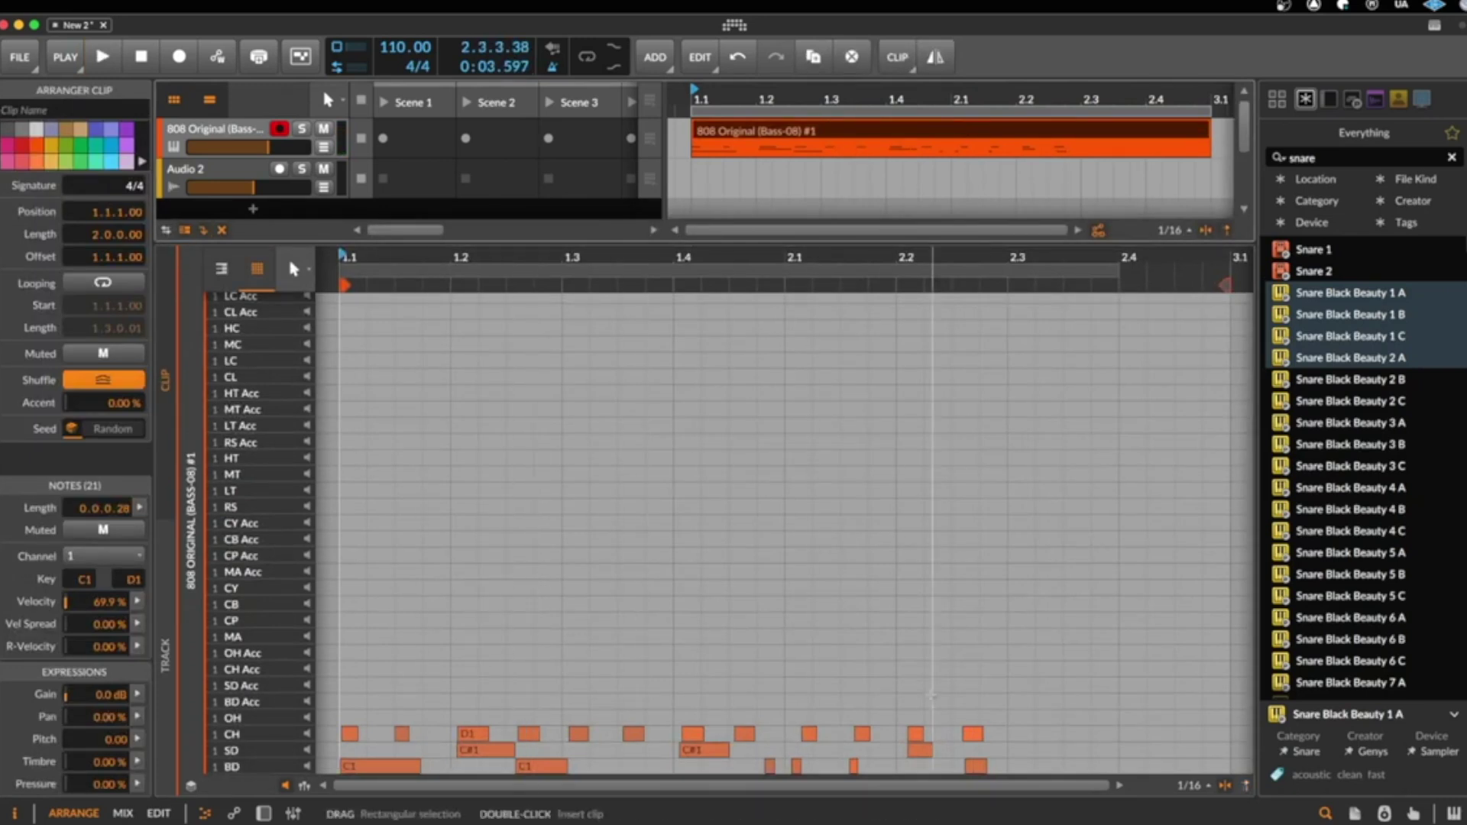
left_click_drag(1094, 642, 339, 774)
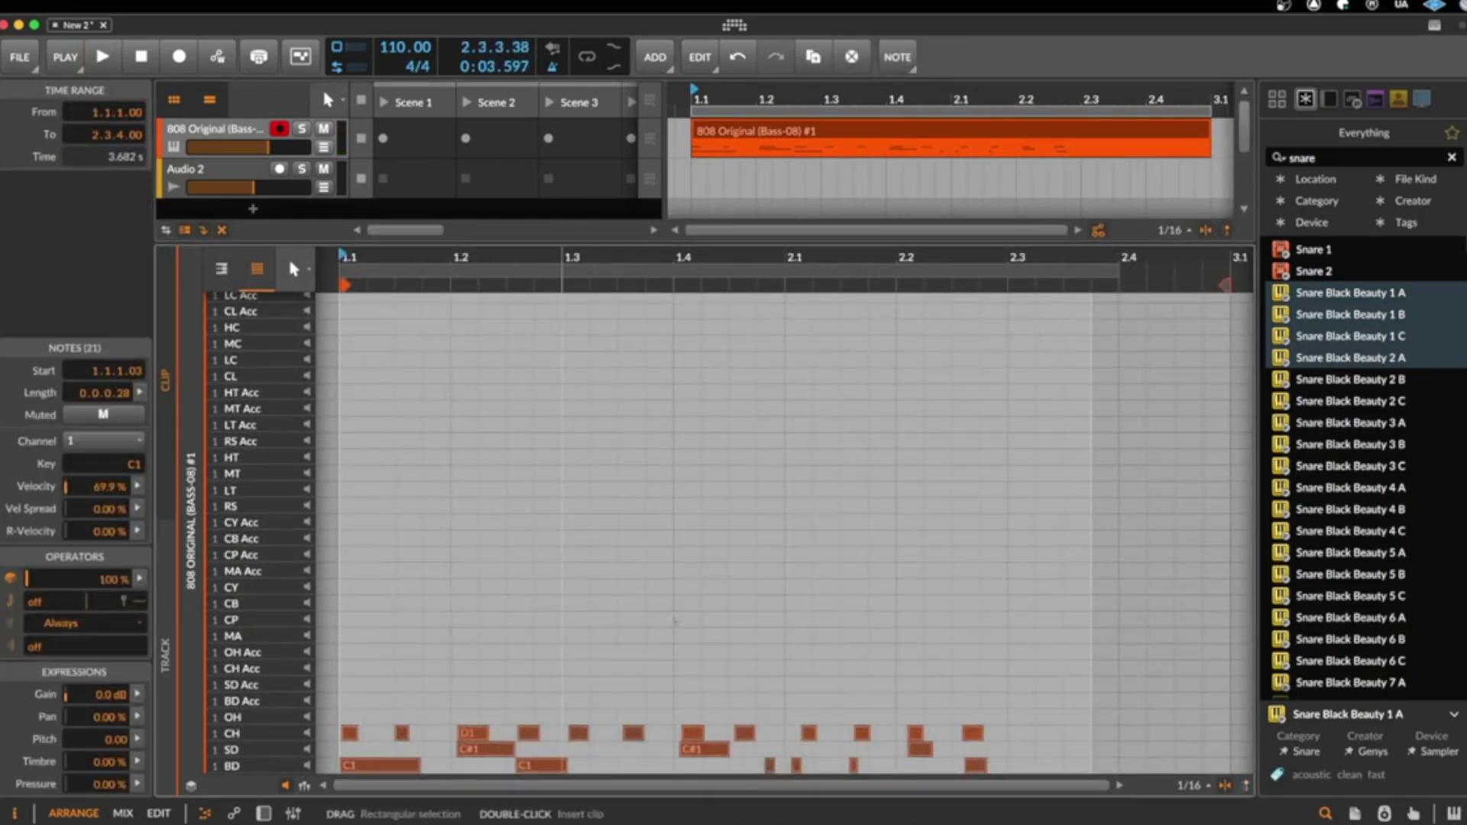
key("q")
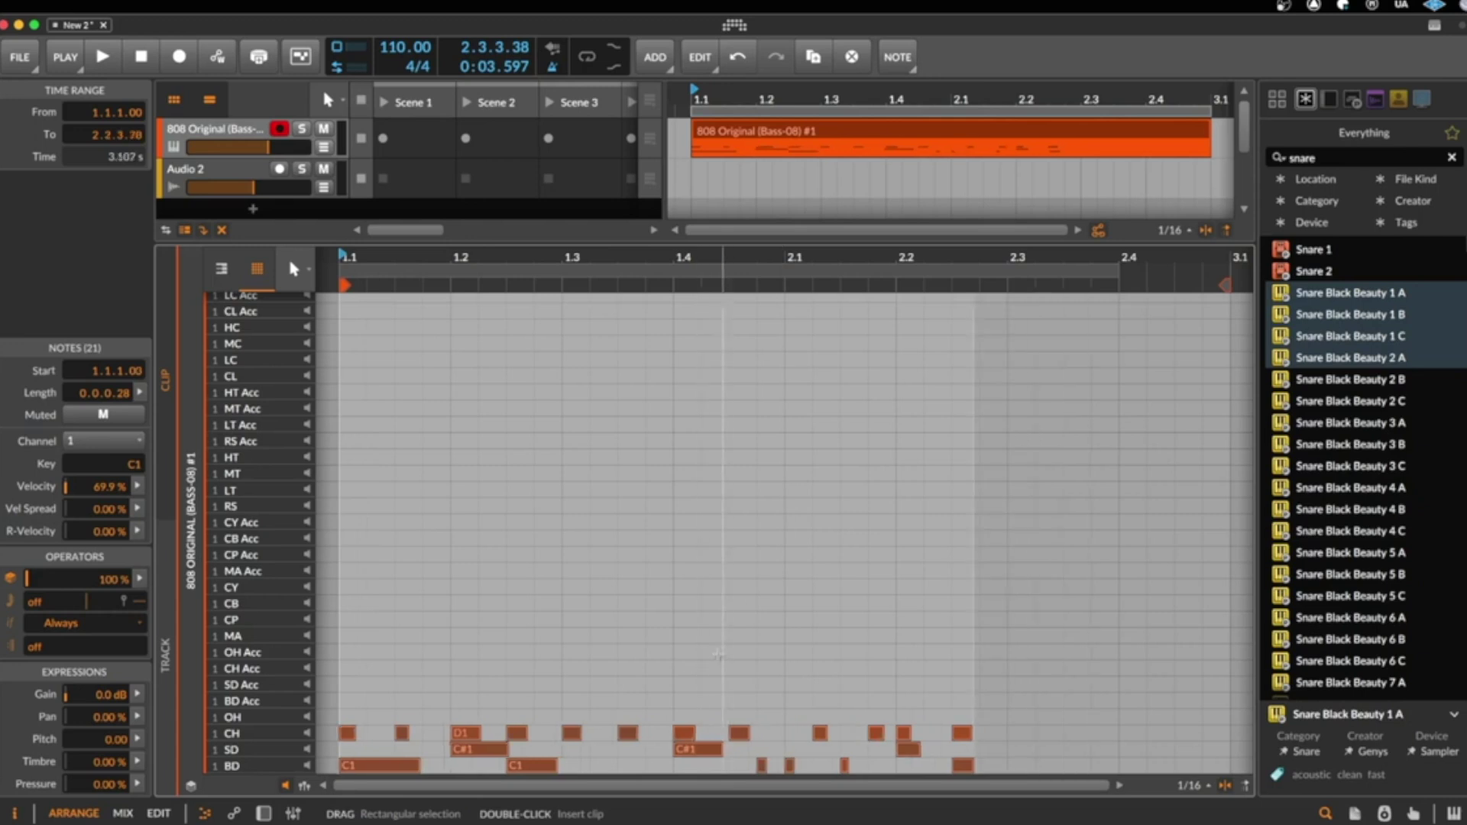
- Play back the quantized drum beat, and remove the recorded clip from the arrangement
key("space")
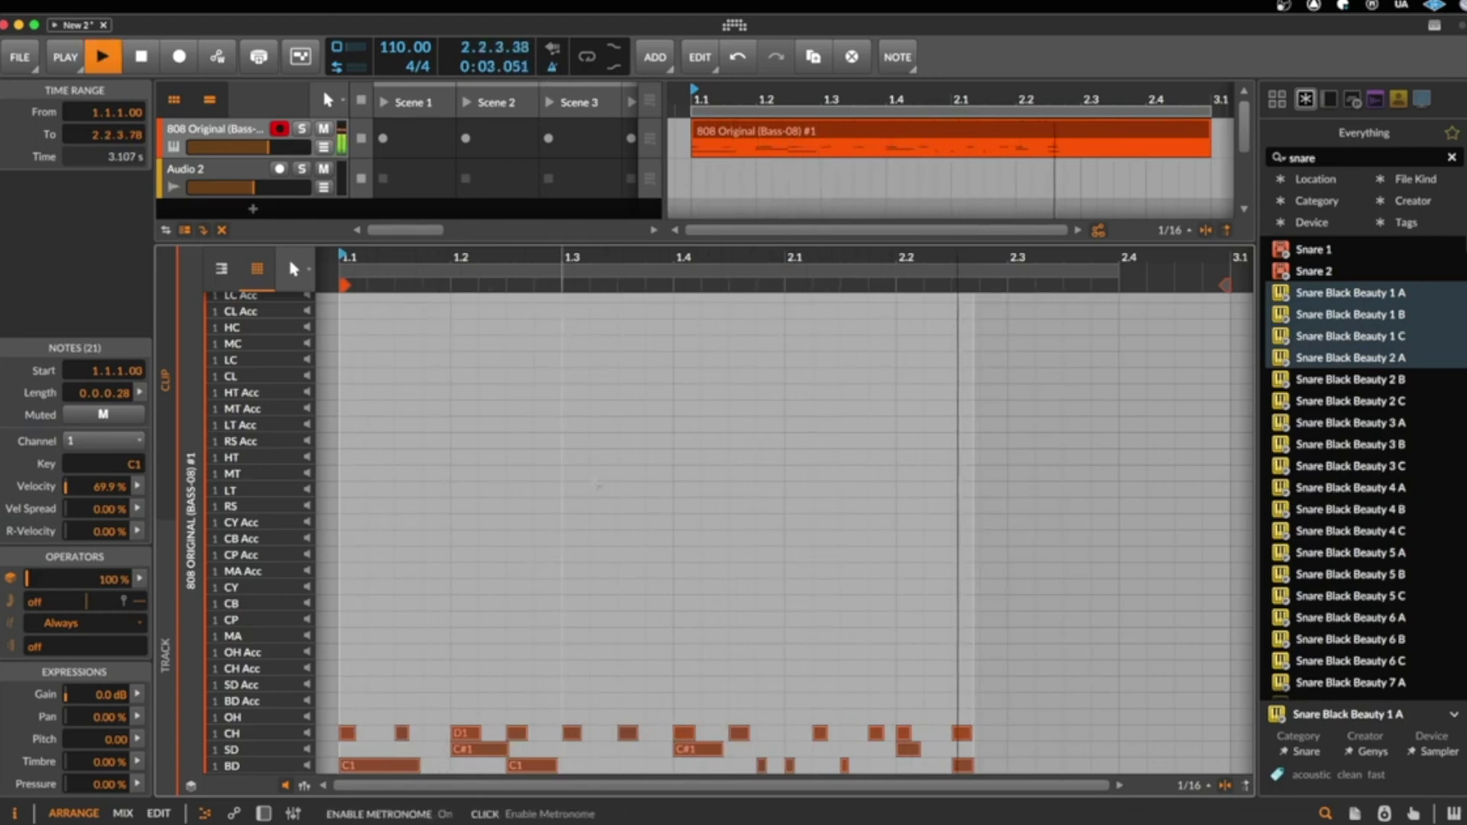
key("space")
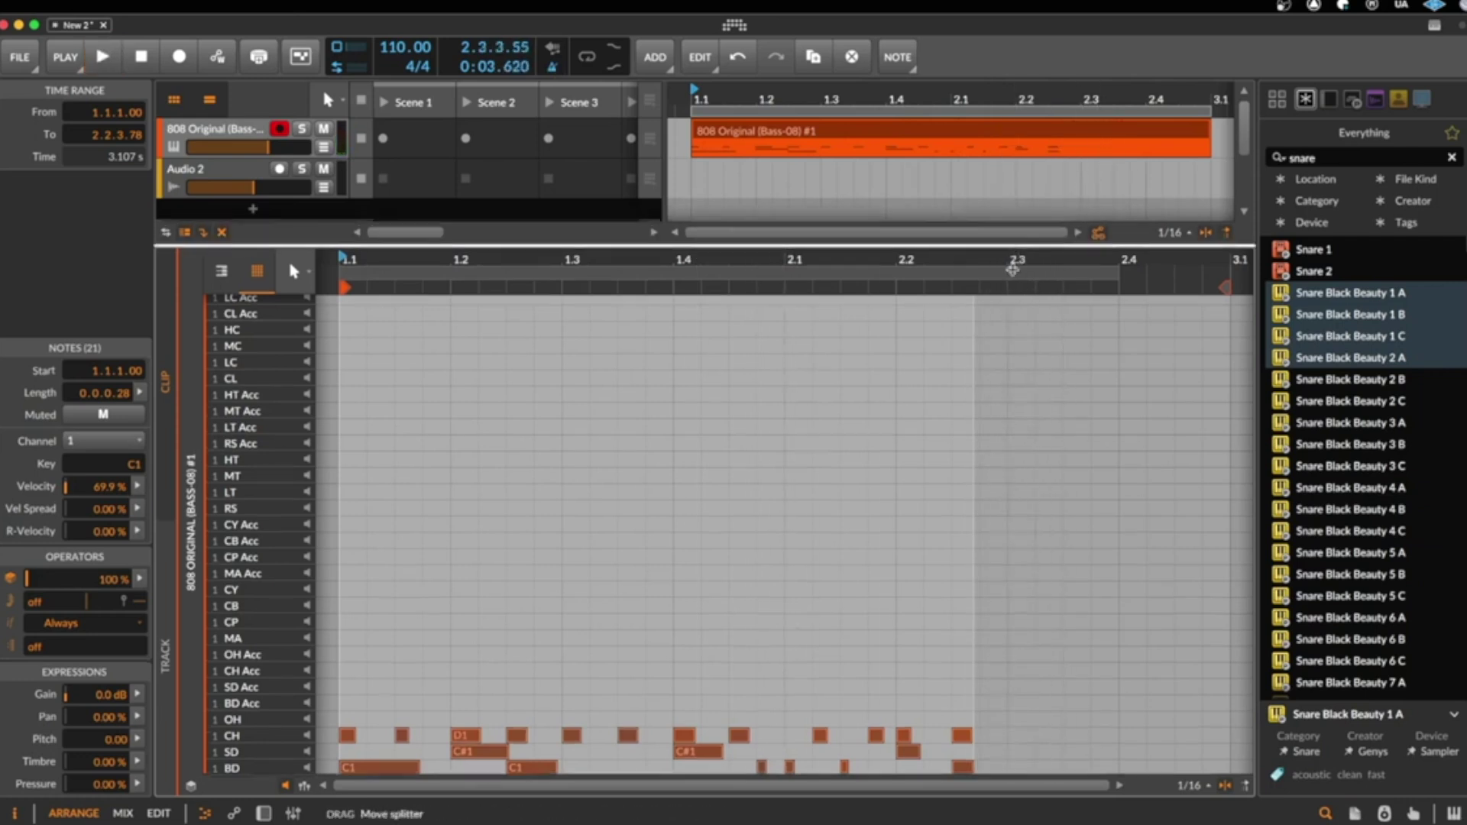
left_click_drag(1016, 249, 1074, 638)
key("Delete")
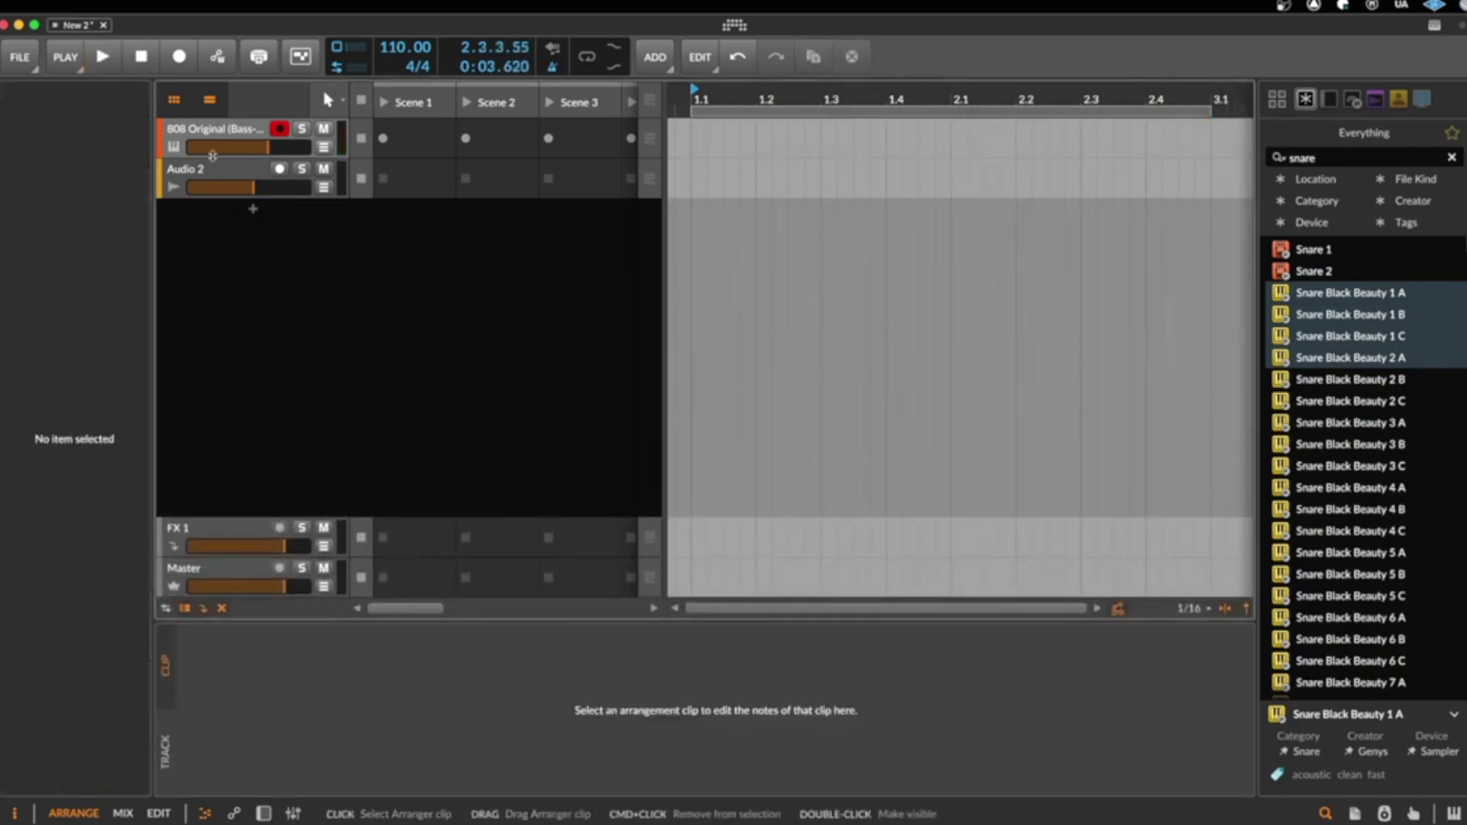
- Replace the 808 Drum Machine in the track's device chain with an E-Kick
double_click(220, 134)
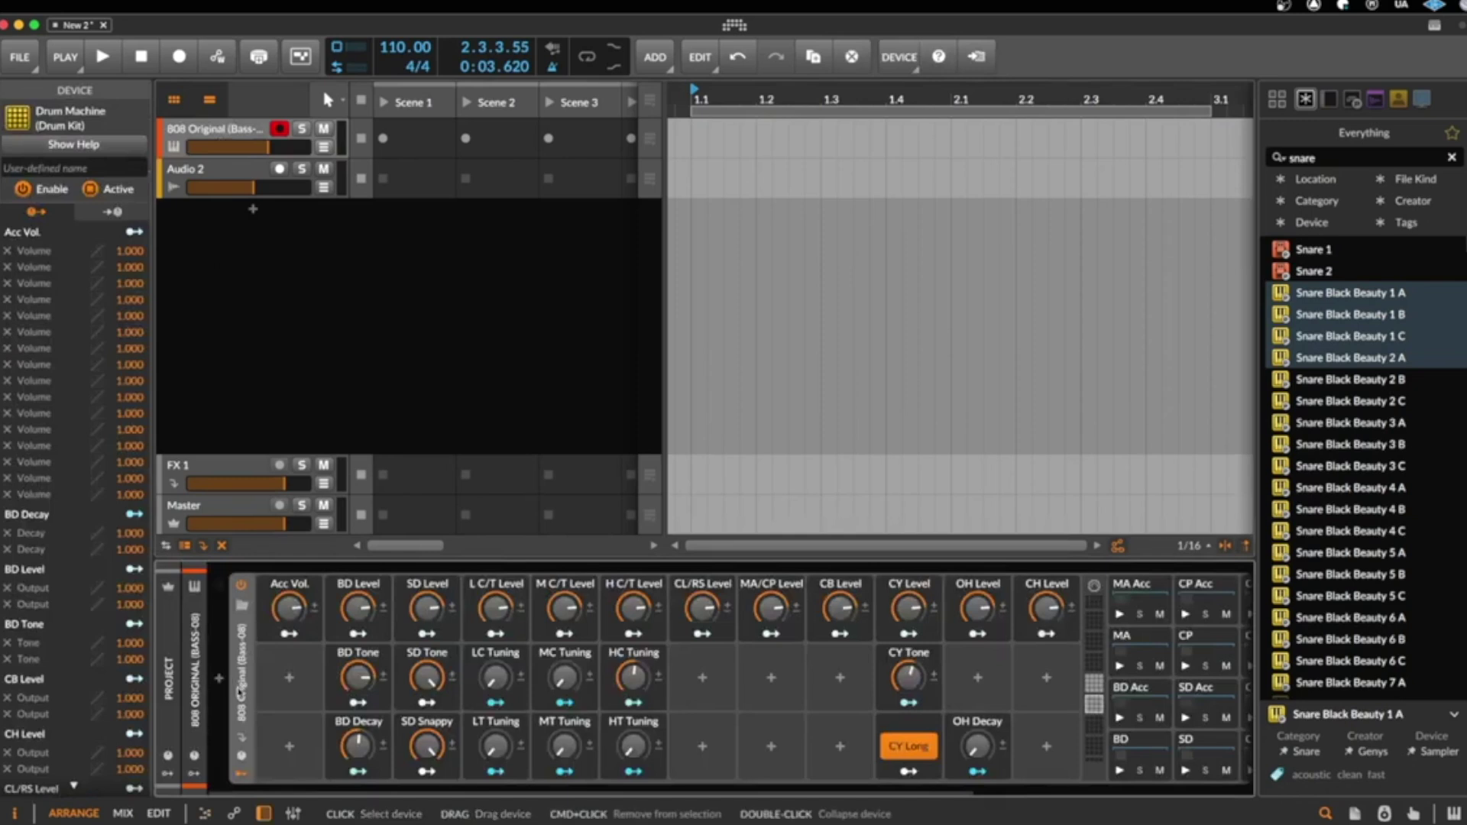
key("Delete")
left_click(219, 678)
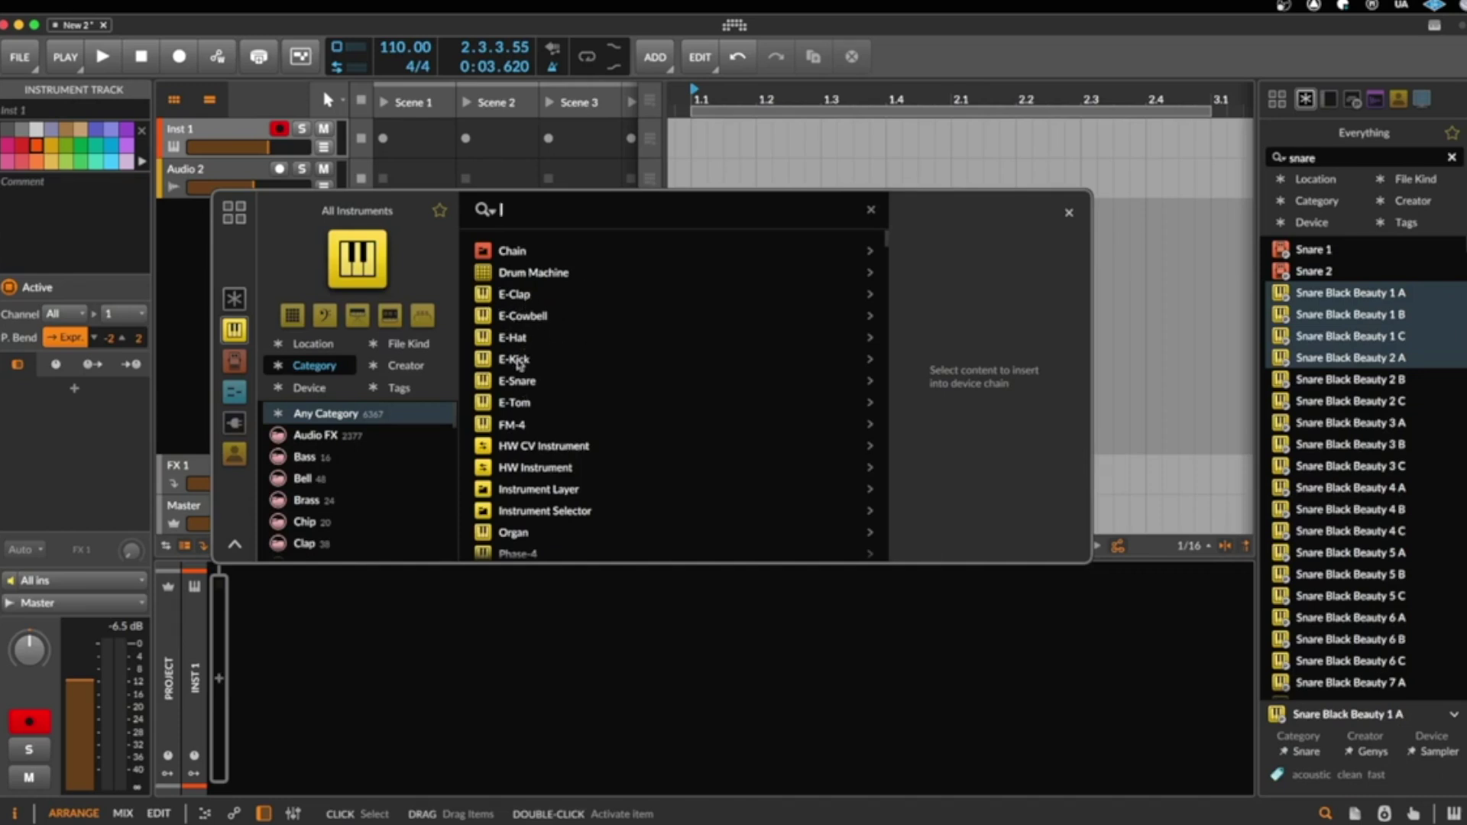
double_click(518, 361)
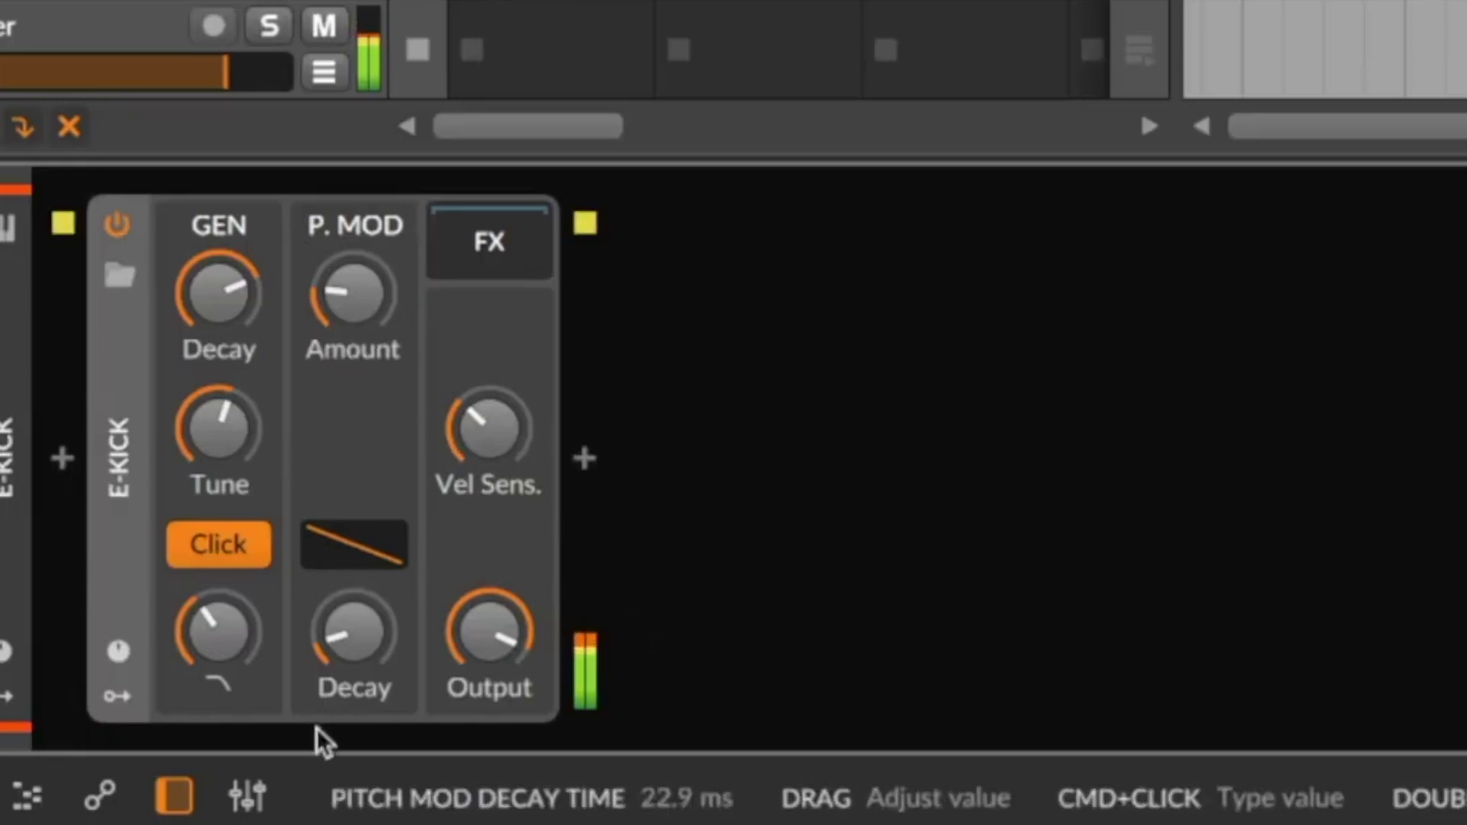
- Shape the E-Kick by adjusting its pitch modulation amount and raising the pitch modulation decay, tune and generator decay
left_click_drag(347, 309, 347, 138)
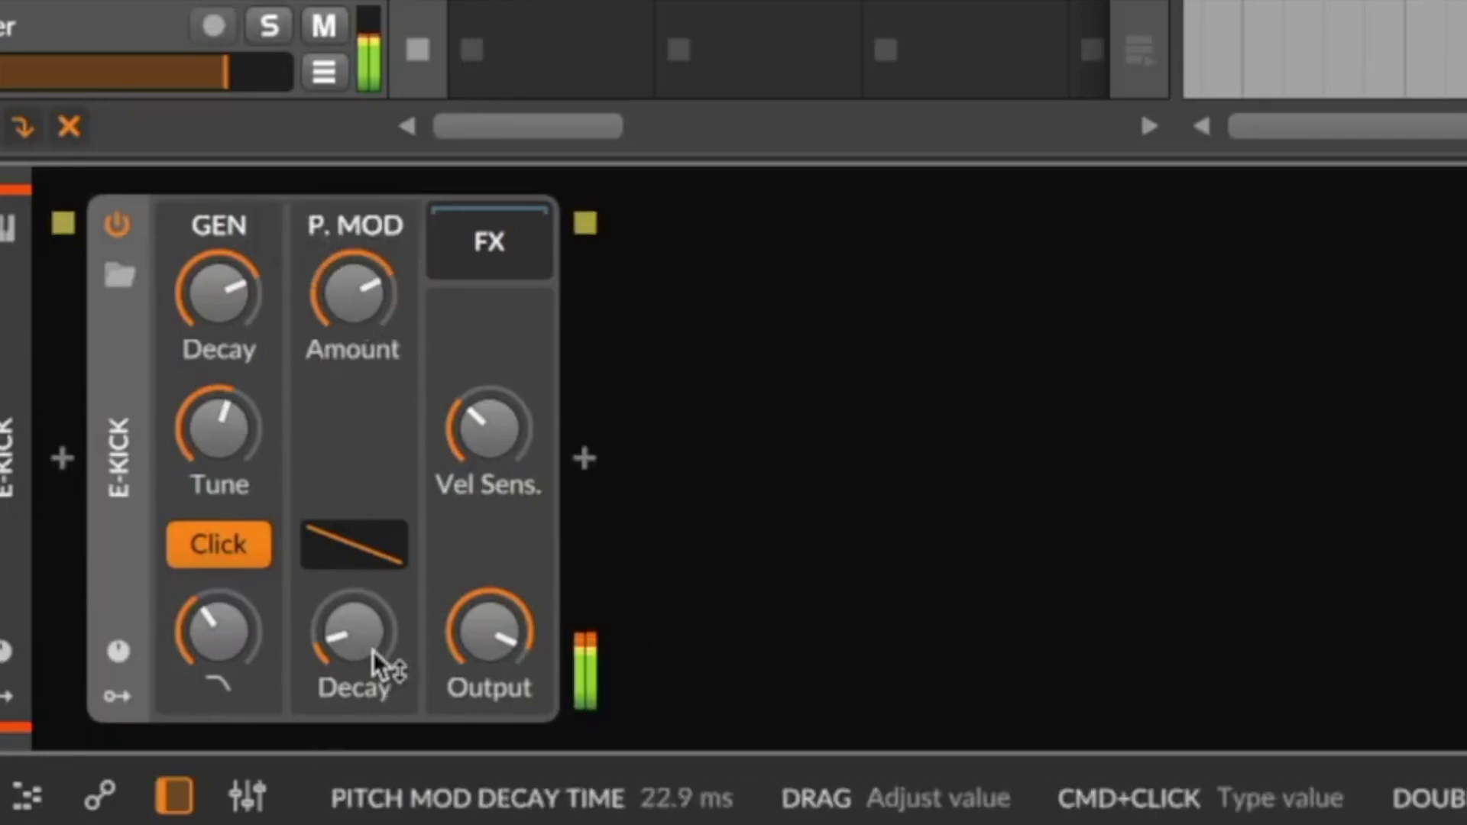
left_click_drag(377, 665, 377, 604)
left_click_drag(367, 317, 367, 433)
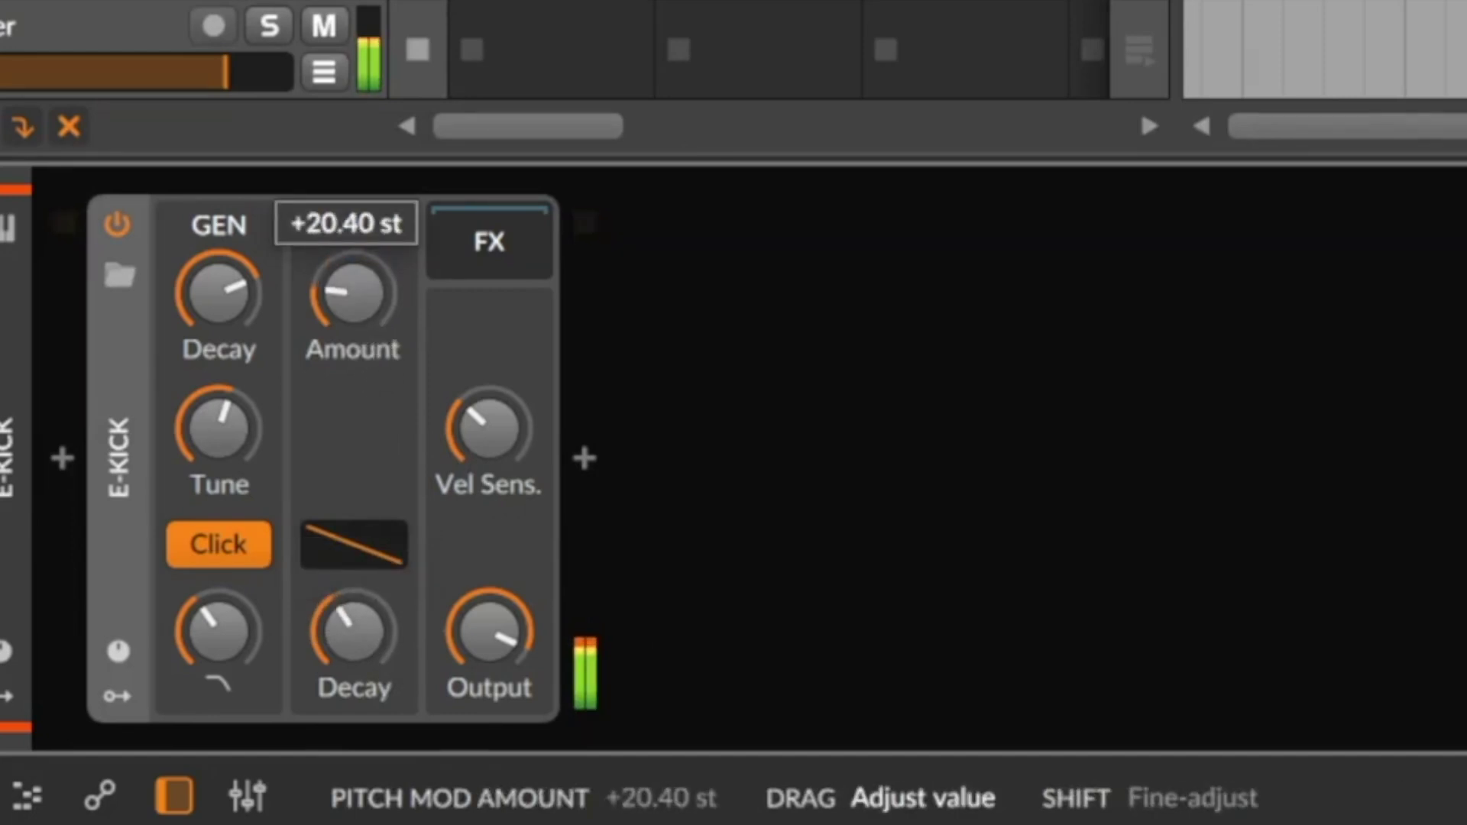
left_click_drag(220, 432, 220, 501)
mouse_move(240, 331)
left_mouse_down()
mouse_move(239, 302)
mouse_move(239, 367)
mouse_move(239, 317)
left_mouse_up()
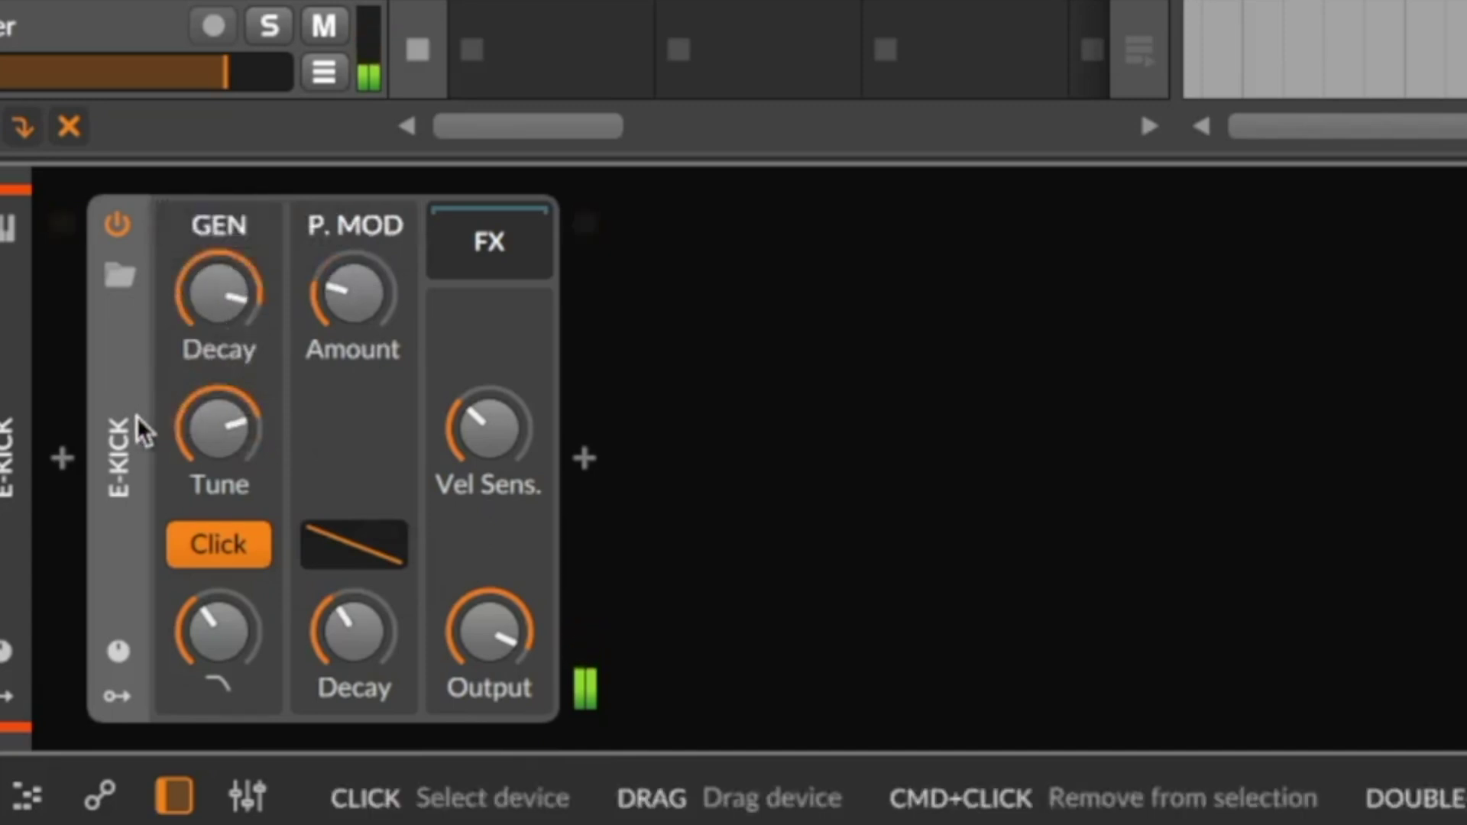
- Replace the E-Kick in the device chain with an E-Clap
key("Delete")
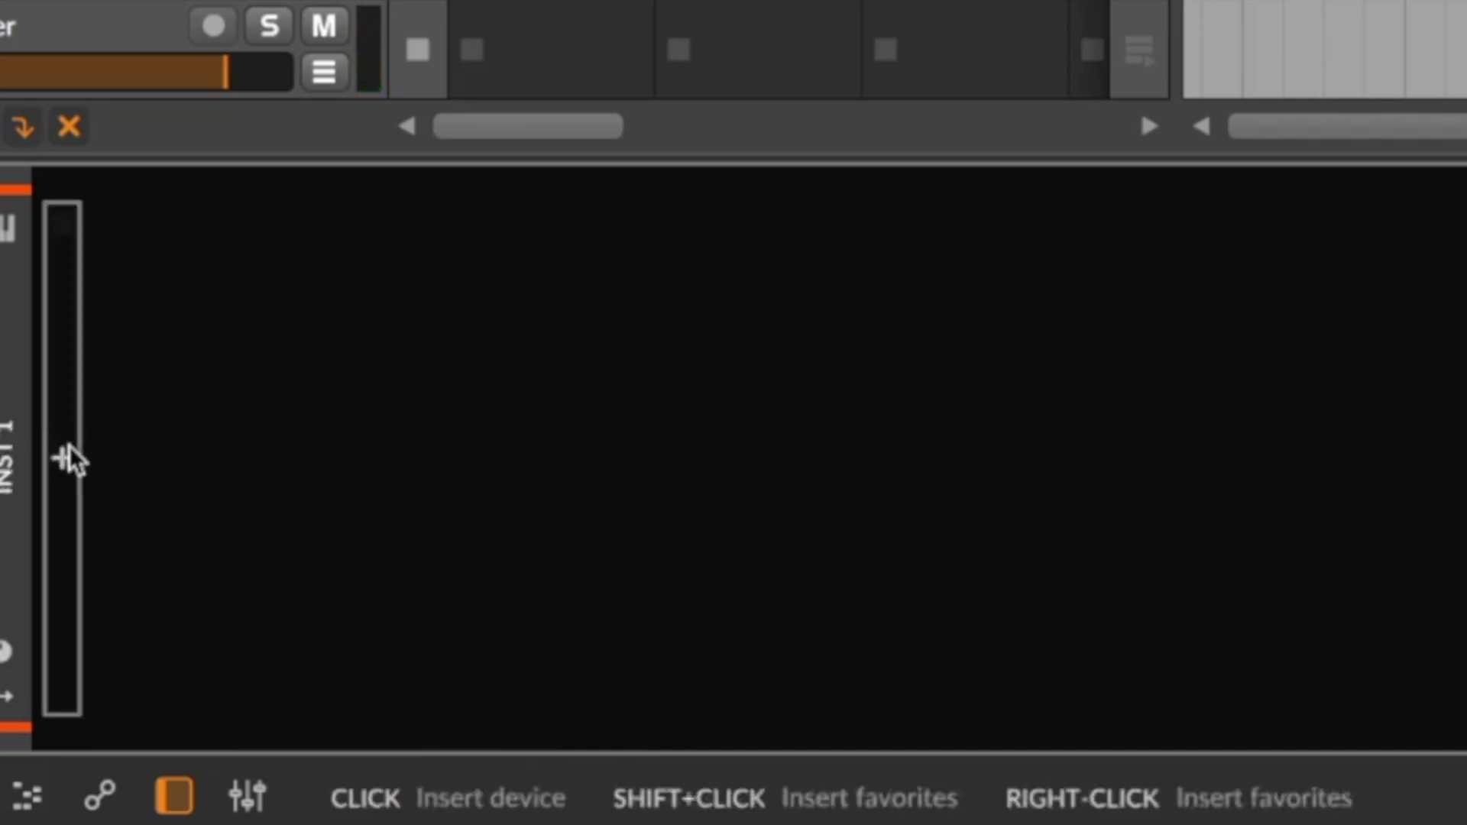
left_click(64, 455)
left_click(541, 295)
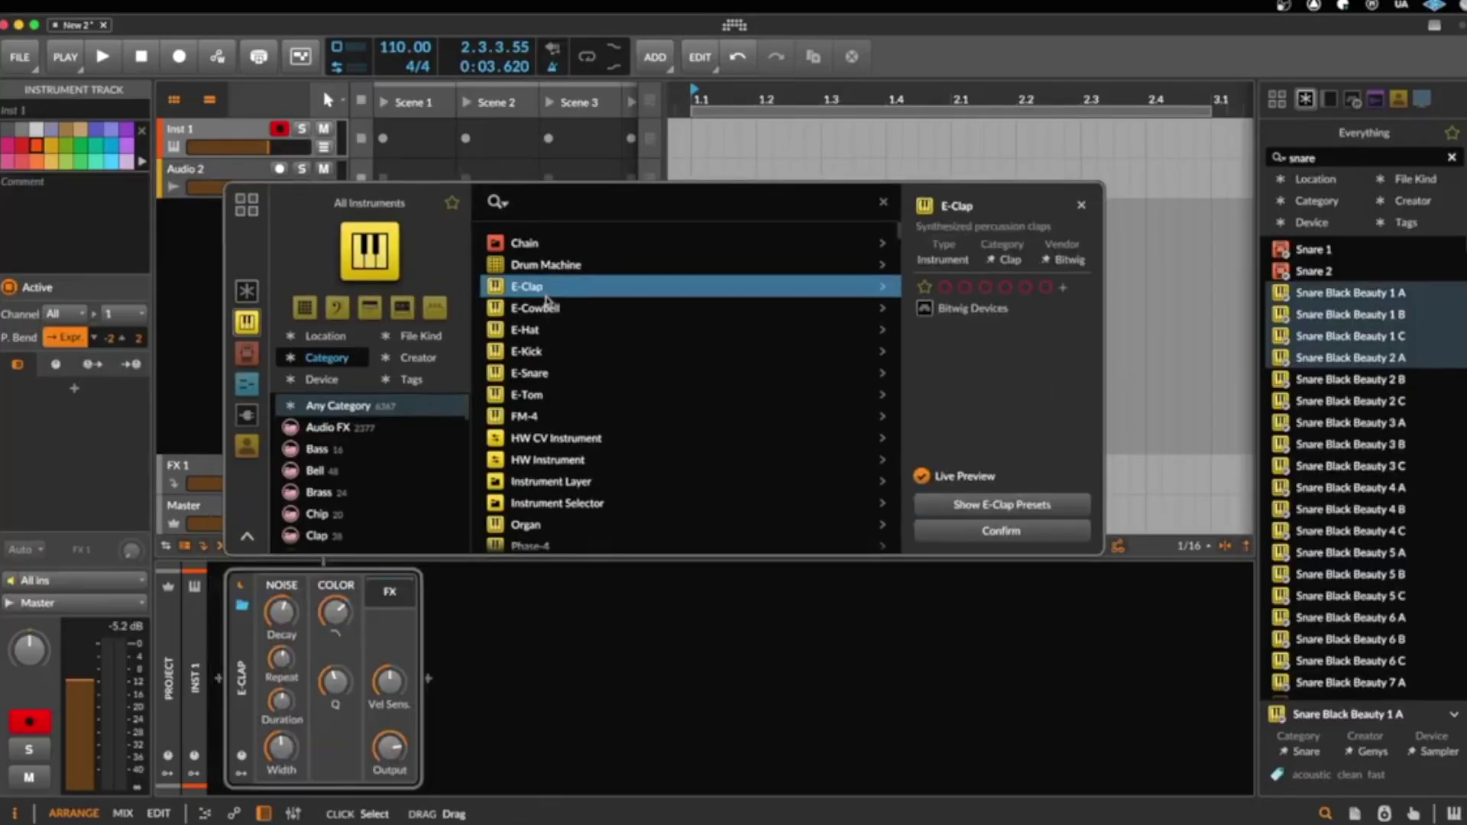
left_click(990, 533)
- Set the E-Clap's noise decay to 95.6 ms, shorten its duration, vary the repeat, and raise the color filter's Q and cutoff
left_click_drag(281, 612, 281, 597)
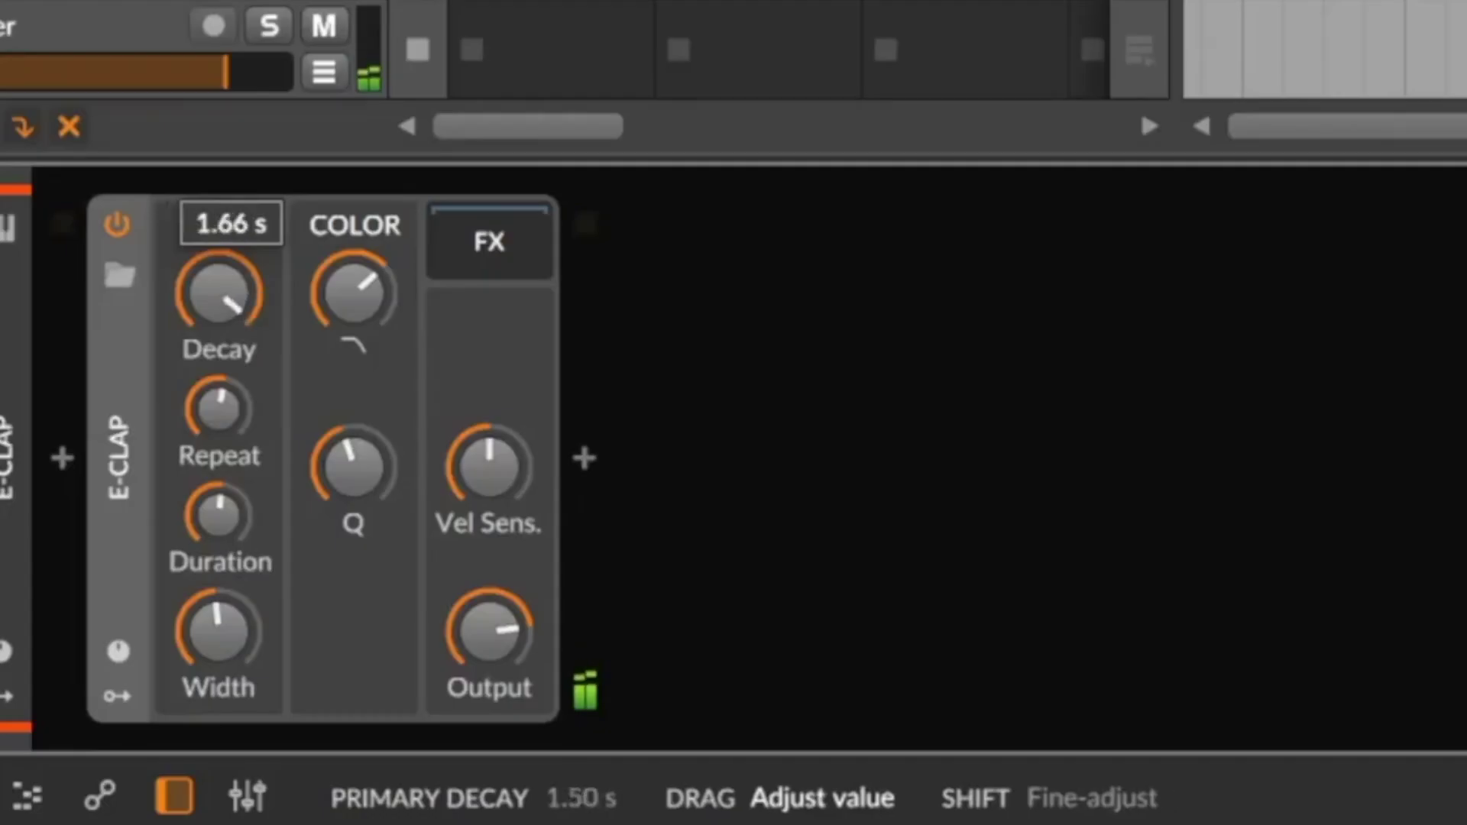
left_click_drag(219, 292, 219, 328)
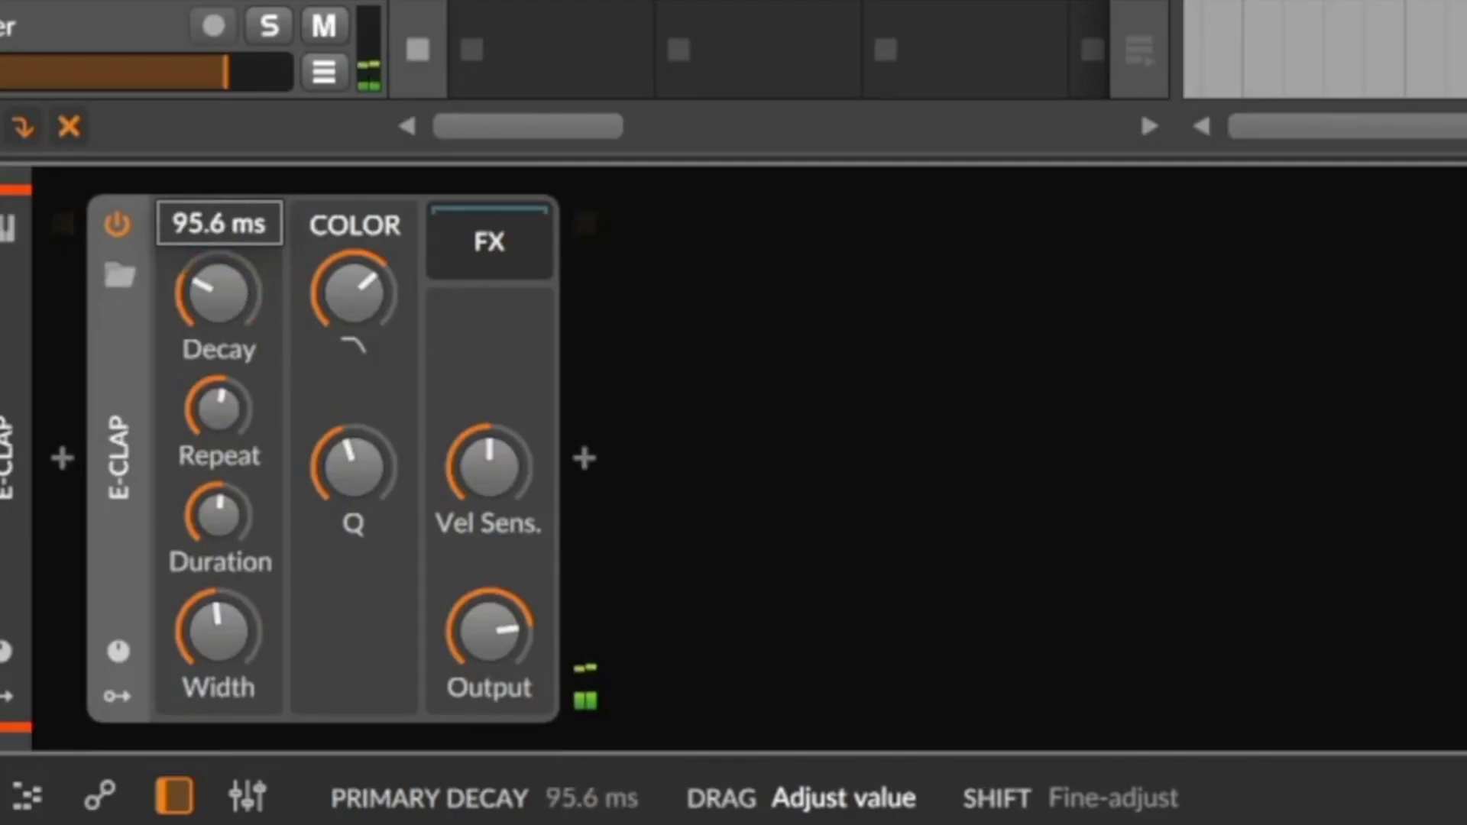
left_click_drag(219, 515, 219, 505)
left_click_drag(219, 409, 219, 447)
left_click_drag(386, 481, 393, 429)
left_click_drag(354, 292, 353, 282)
left_click_drag(353, 293, 353, 239)
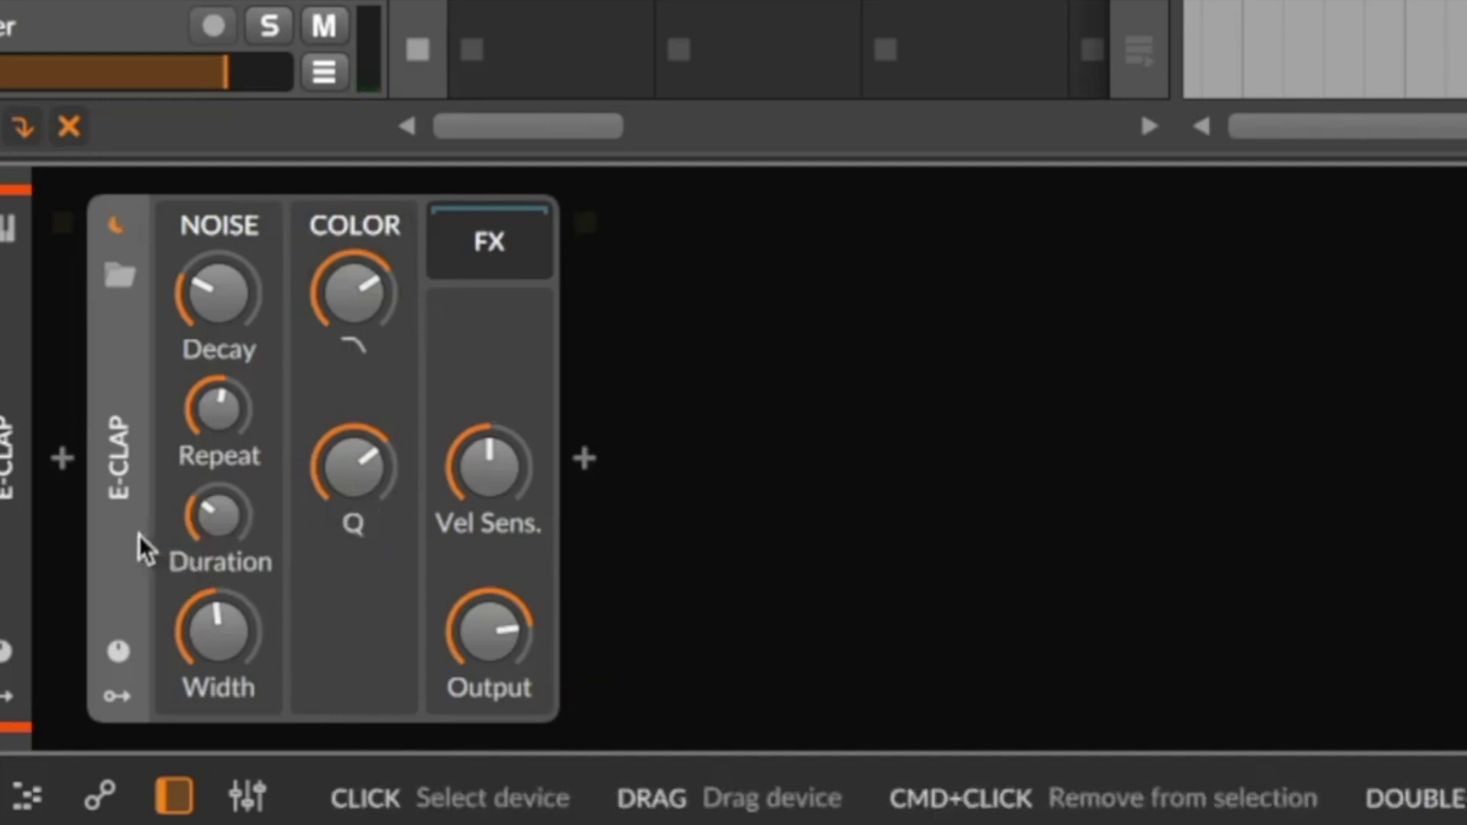
- Replace the E-Clap in the device chain with an E-Tom
key("Delete")
left_click(68, 459)
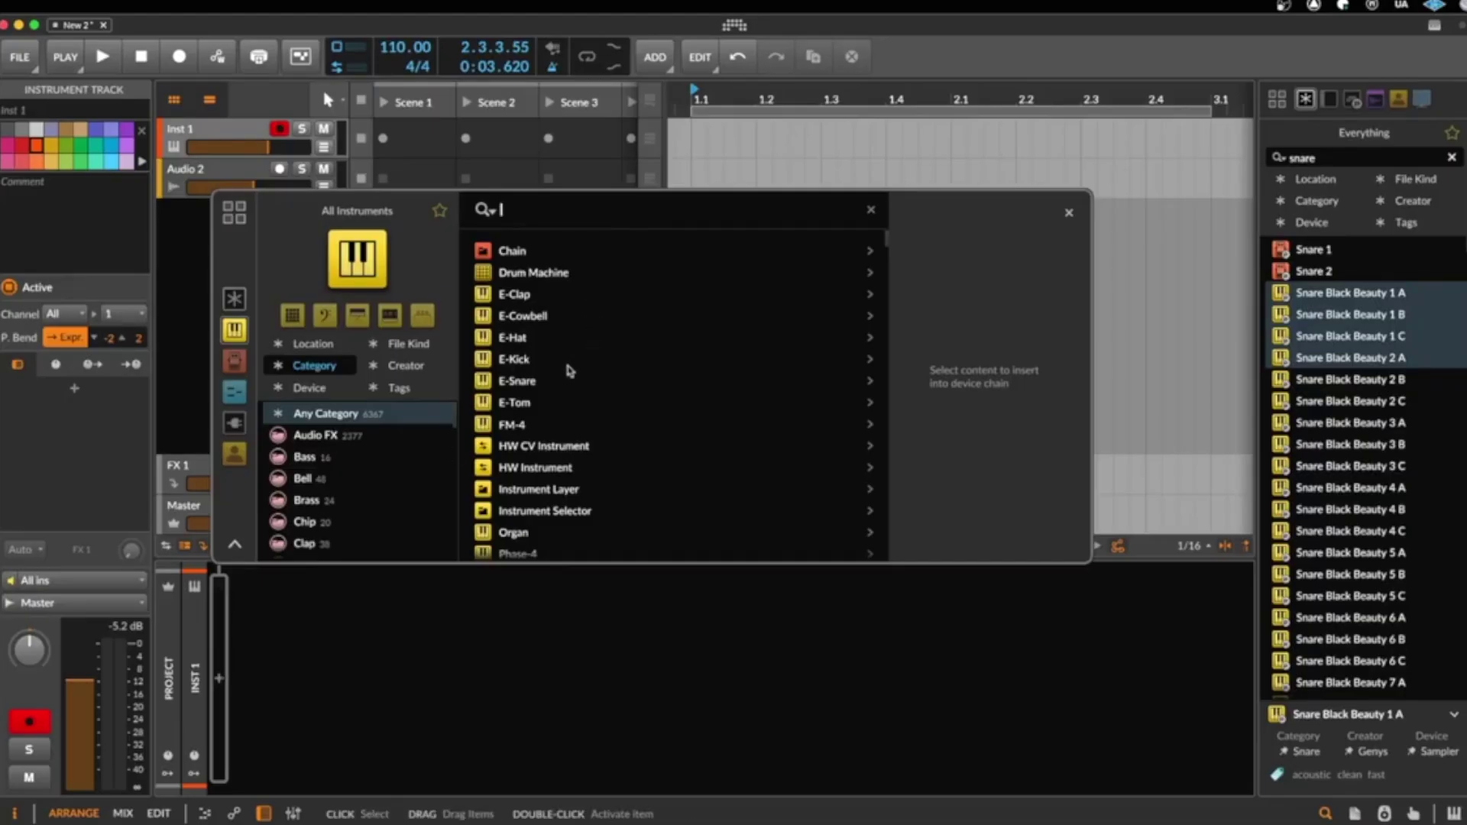
double_click(535, 404)
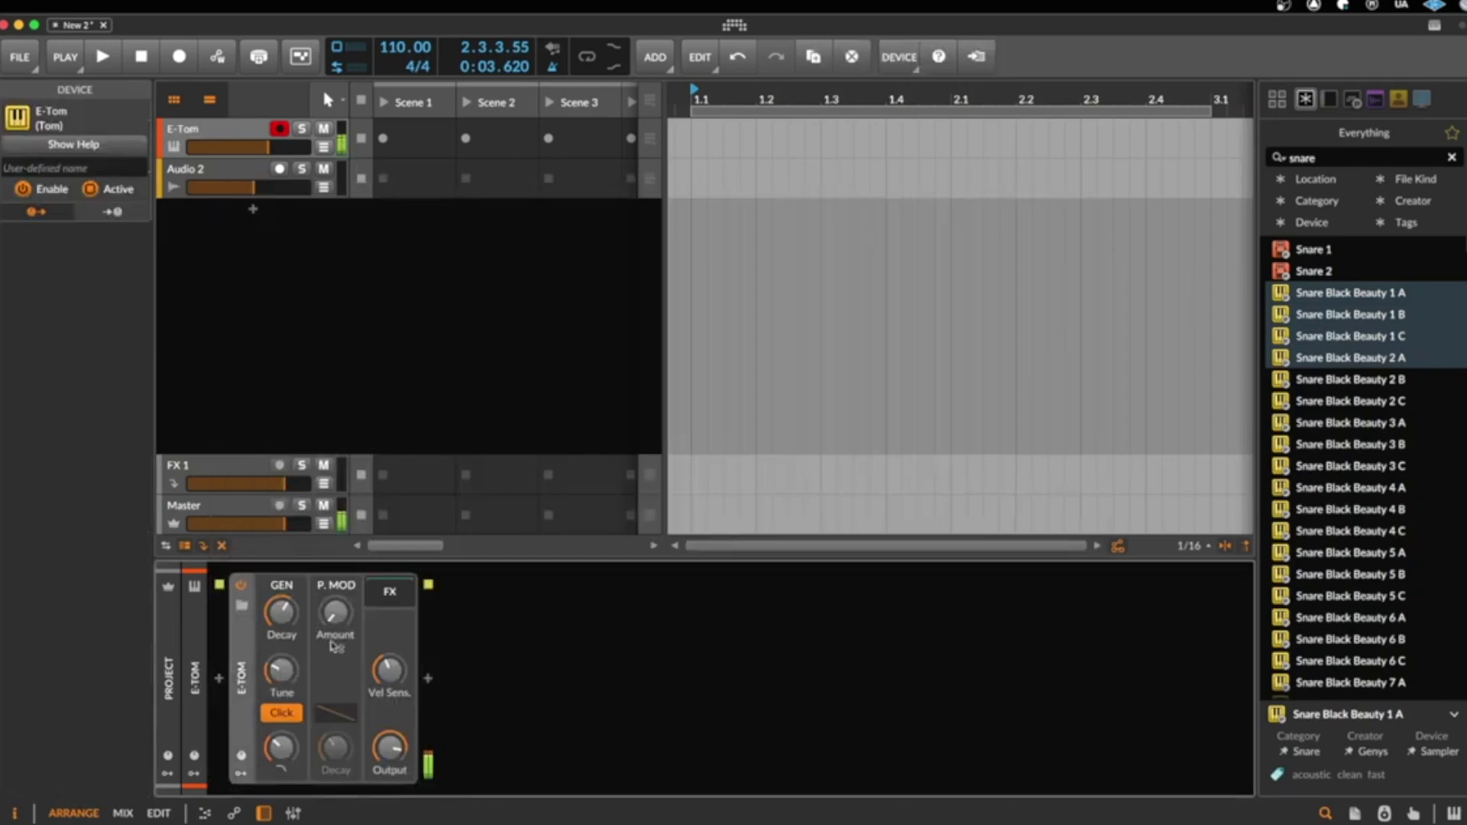
- Shape the E-Tom by raising its pitch modulation amount, pitch modulation decay and generator decay
left_click_drag(338, 620, 338, 585)
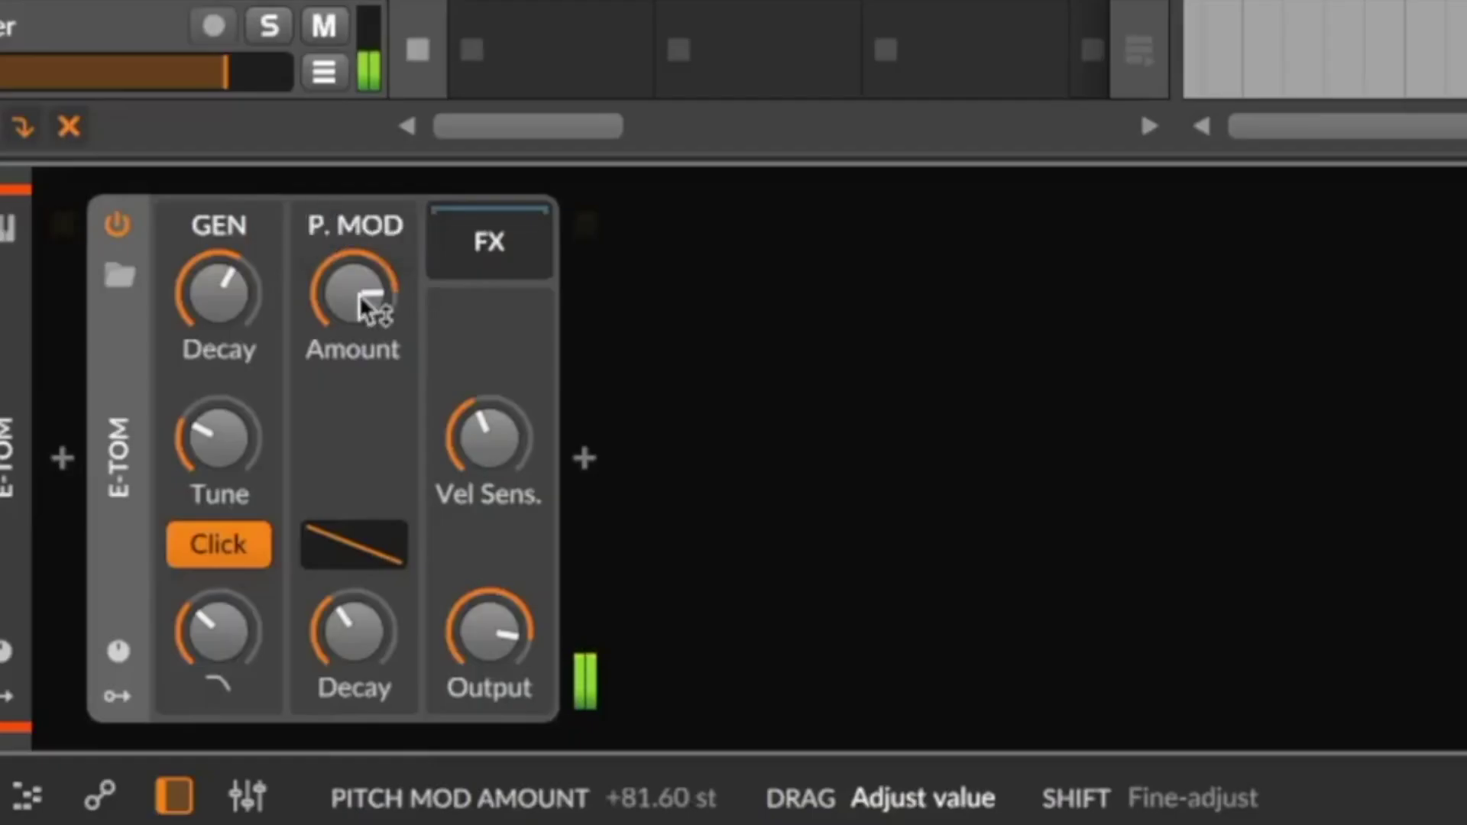
left_click_drag(403, 295, 403, 329)
mouse_move(370, 645)
left_mouse_down()
mouse_move(370, 629)
mouse_move(370, 646)
left_mouse_up()
left_click_drag(288, 318, 278, 239)
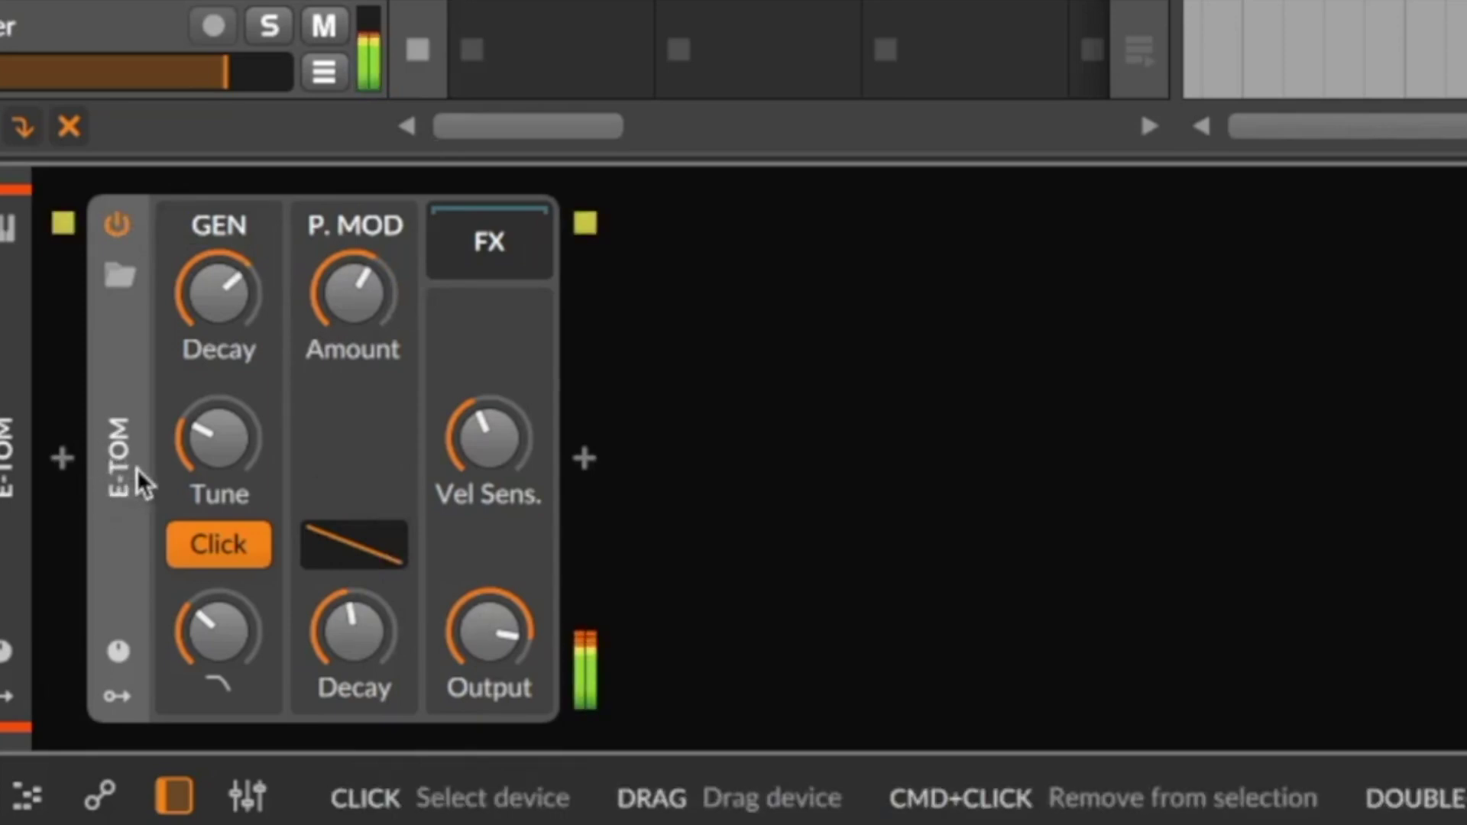
- Replace the E-Tom in the device chain with an Organ
key("Delete")
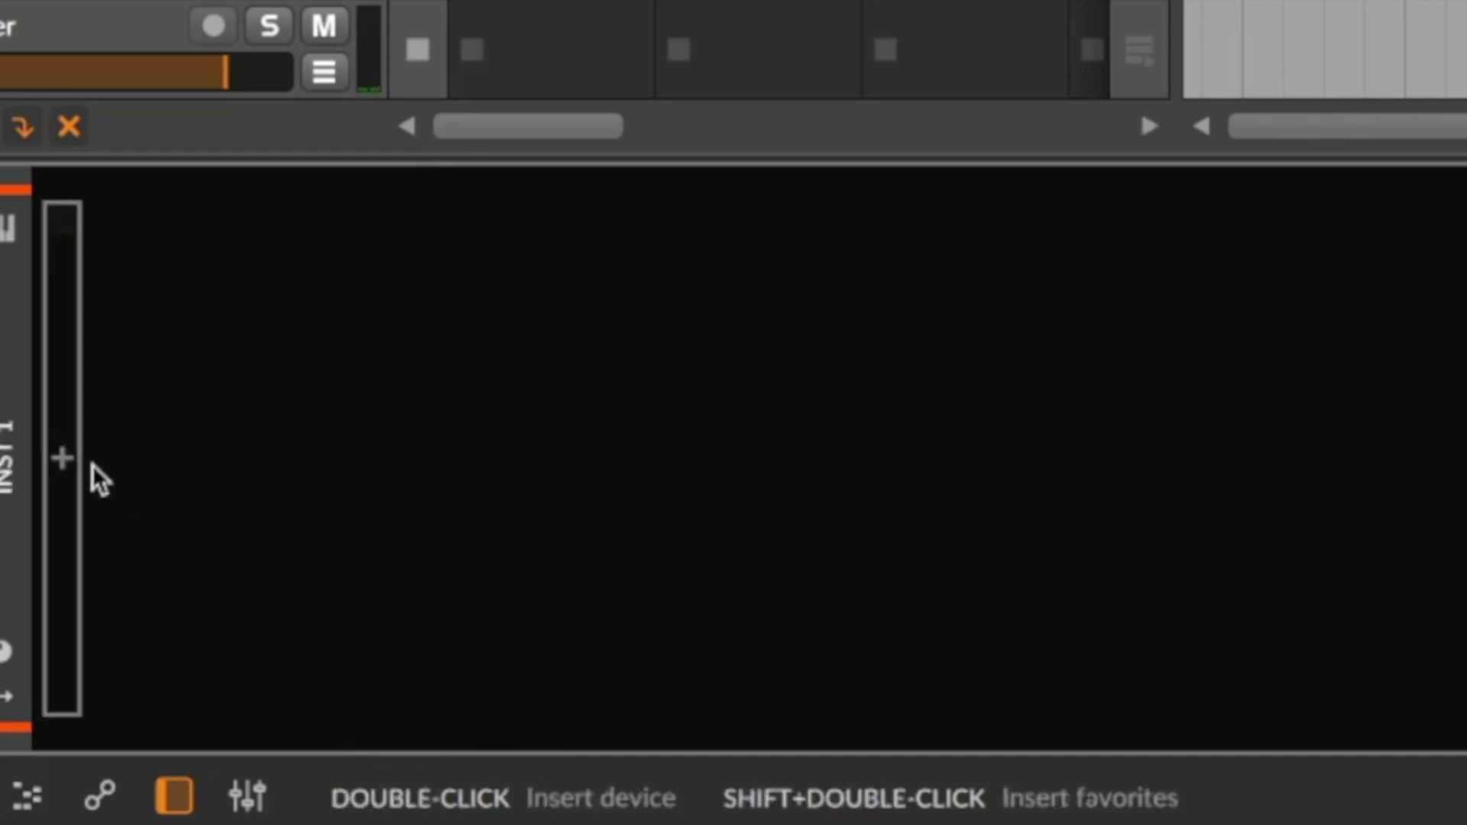
left_click(63, 459)
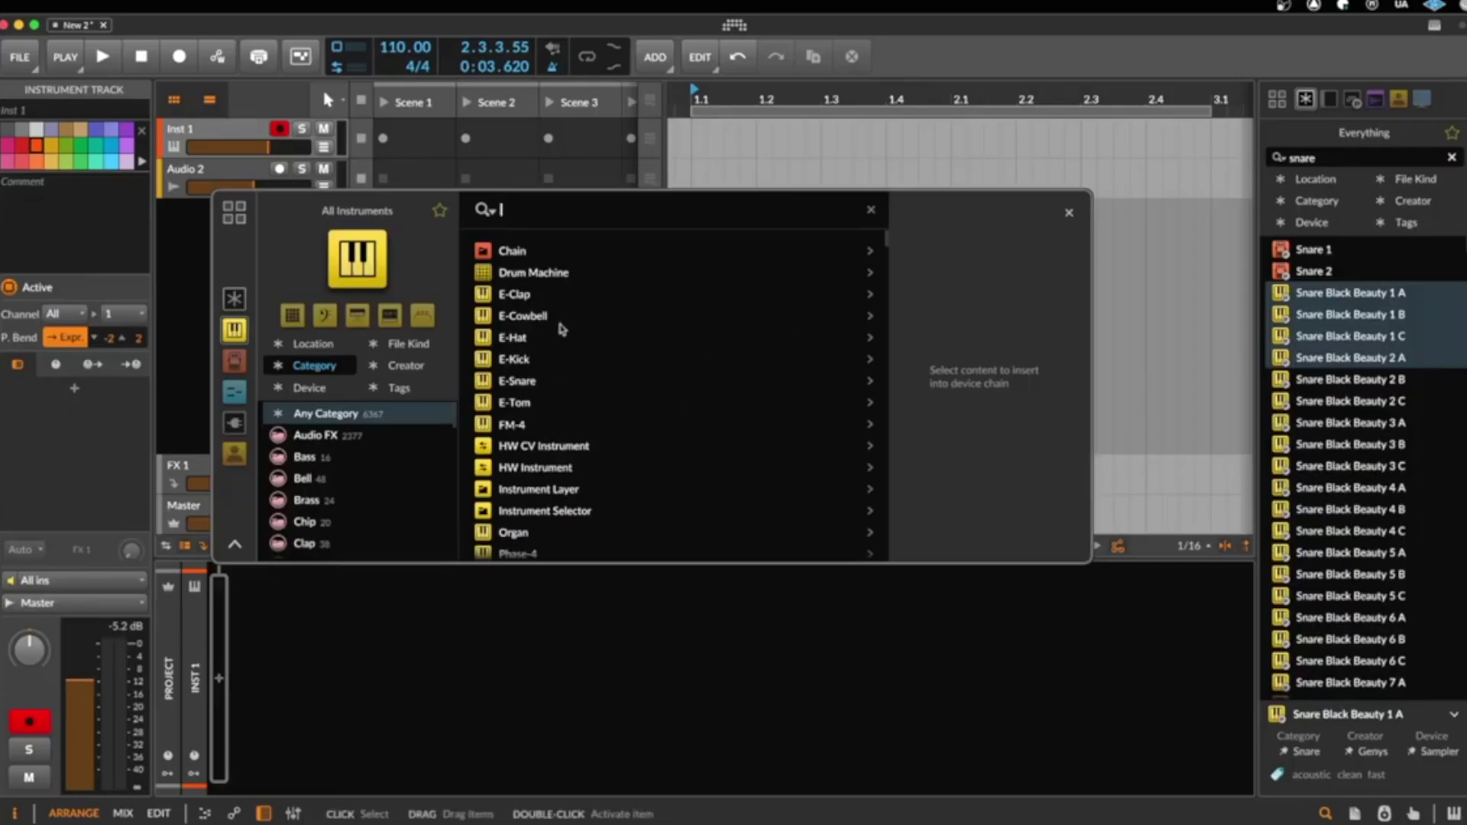
scroll(592, 397, "down", 3)
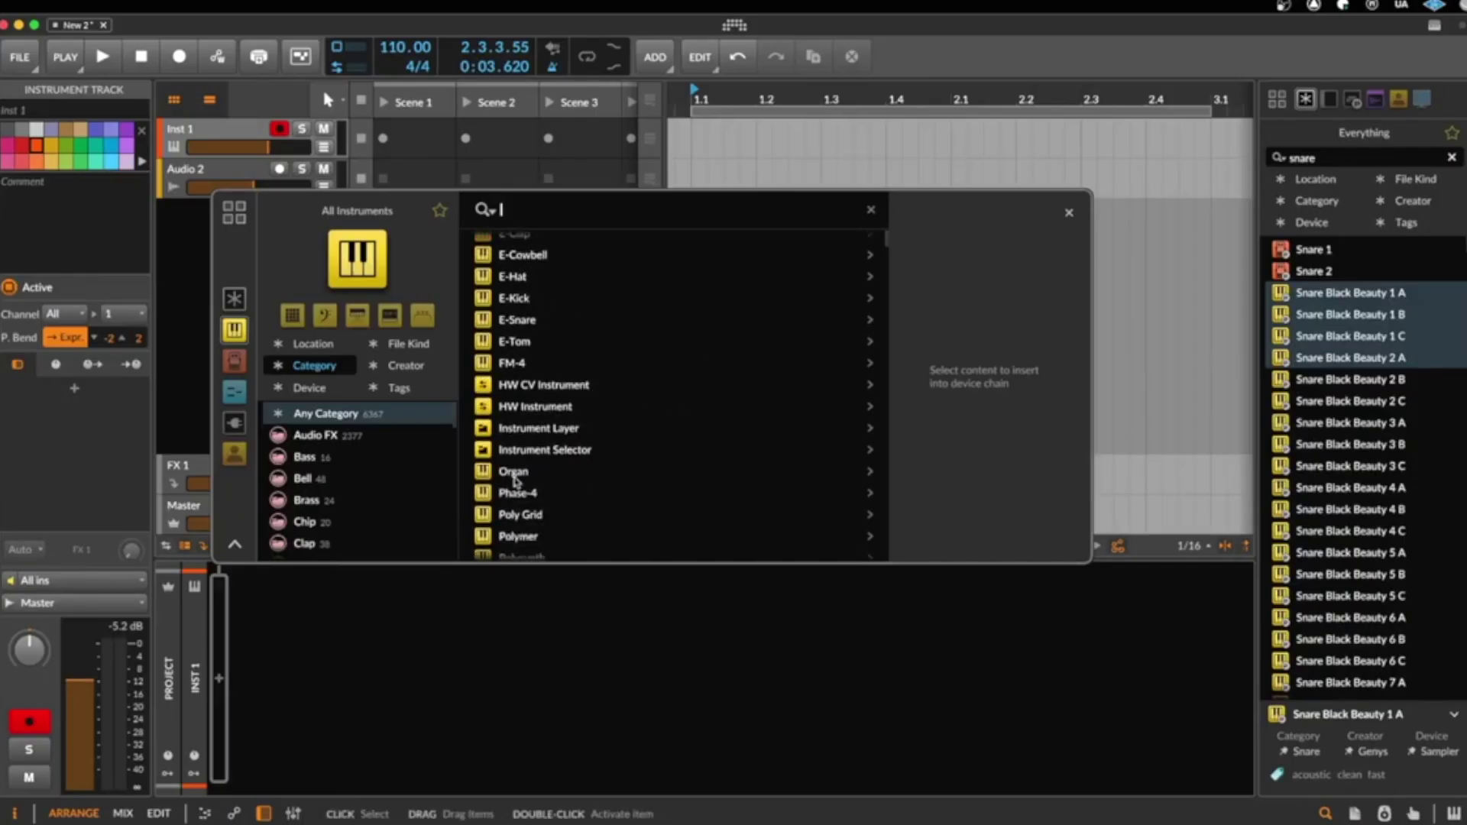
double_click(535, 473)
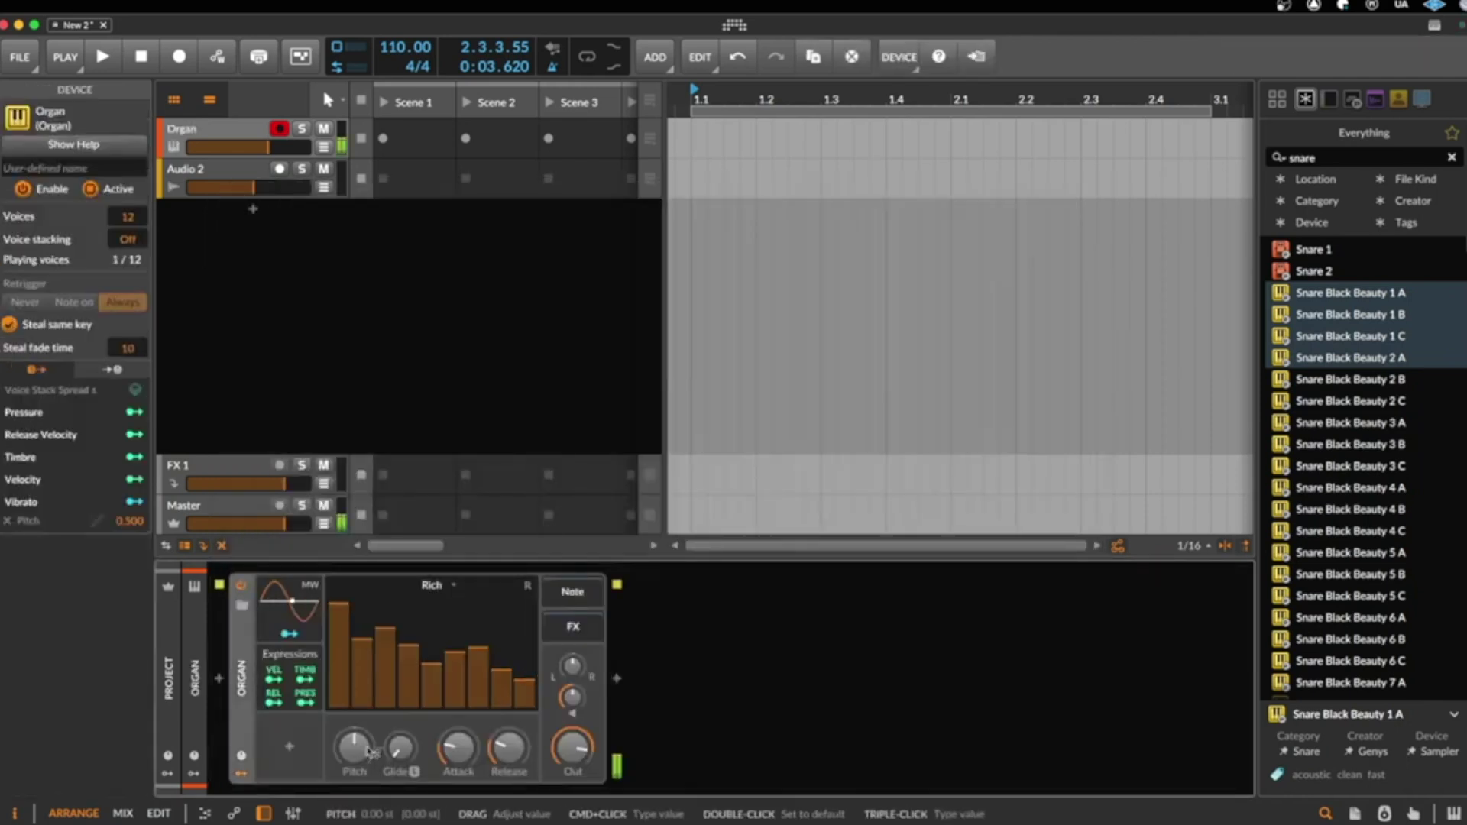
- Reshape the Organ's drawbar levels, lowering the first four and raising the fifth, sixth, eighth and ninth
left_click_drag(363, 621, 478, 625)
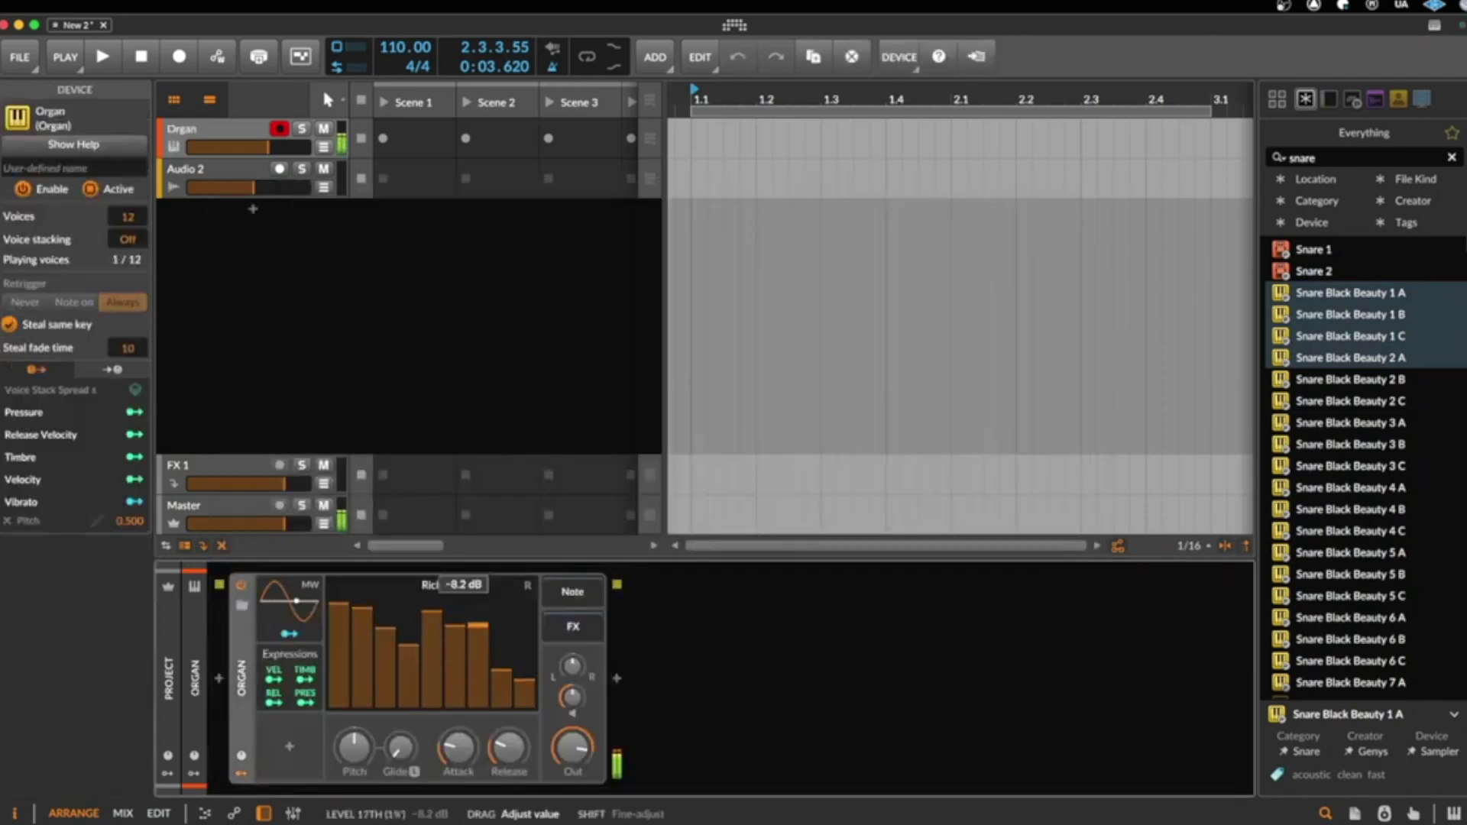
left_click_drag(524, 680, 524, 621)
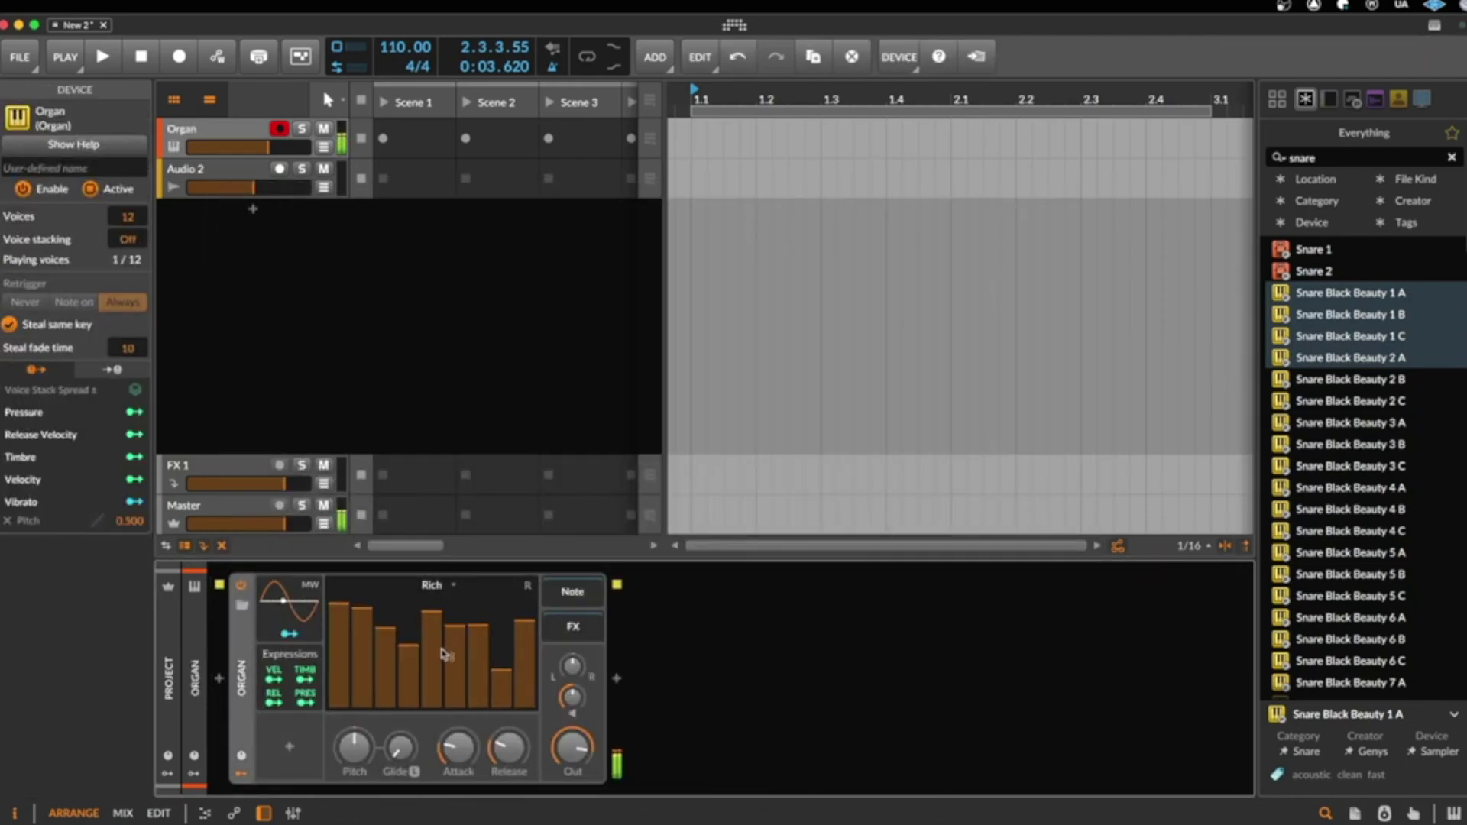
left_click_drag(409, 647, 409, 674)
left_click_drag(362, 608, 386, 667)
mouse_move(478, 625)
left_mouse_down()
mouse_move(477, 650)
mouse_move(500, 616)
left_mouse_up()
mouse_move(393, 673)
left_mouse_down()
mouse_move(394, 608)
mouse_move(394, 682)
mouse_move(386, 659)
left_mouse_up()
mouse_move(339, 605)
left_mouse_down()
mouse_move(339, 697)
mouse_move(339, 630)
left_mouse_up()
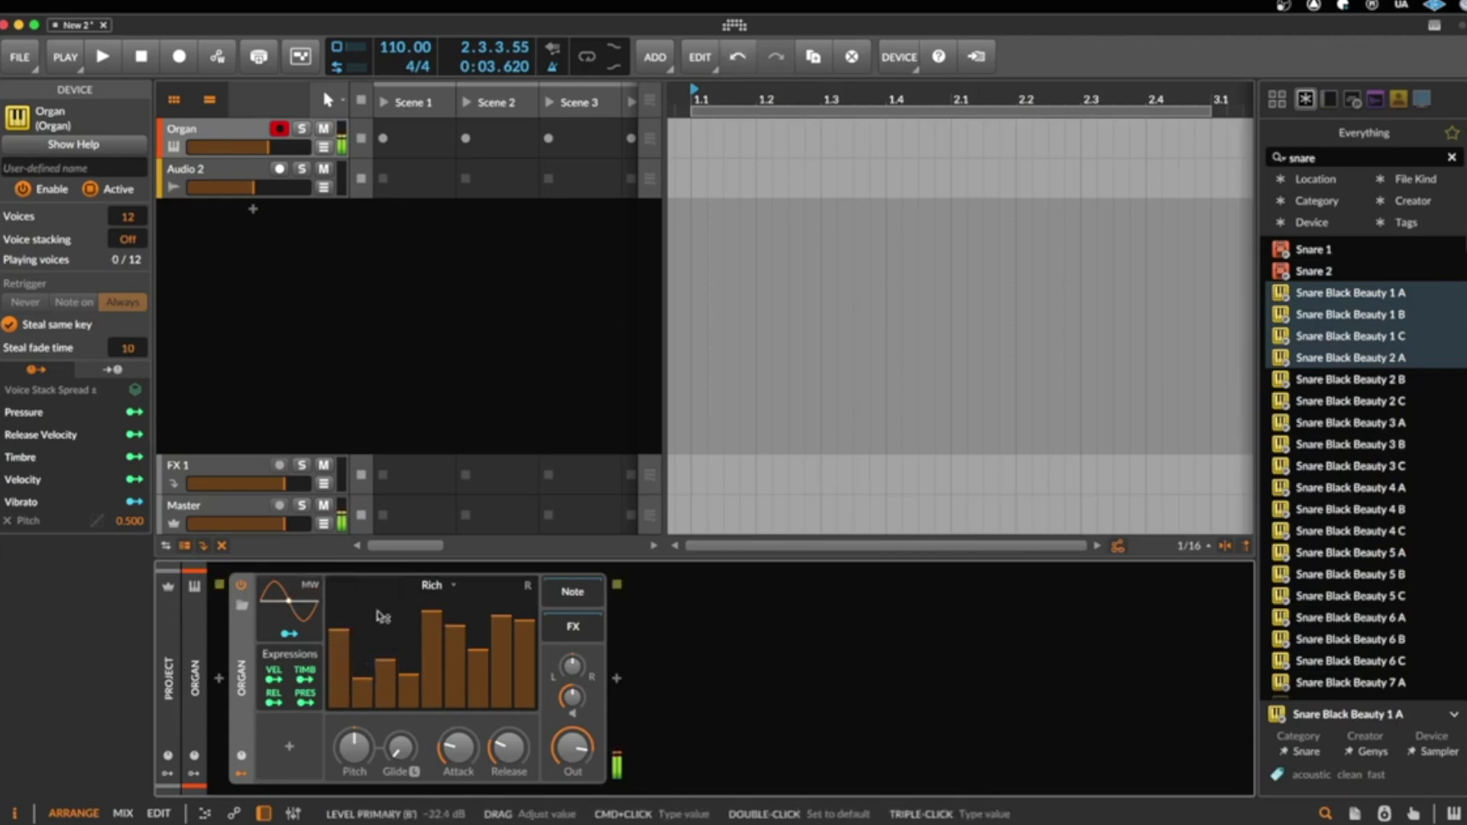
- Replace the Organ in the device chain with a Polymer synth
key("Delete")
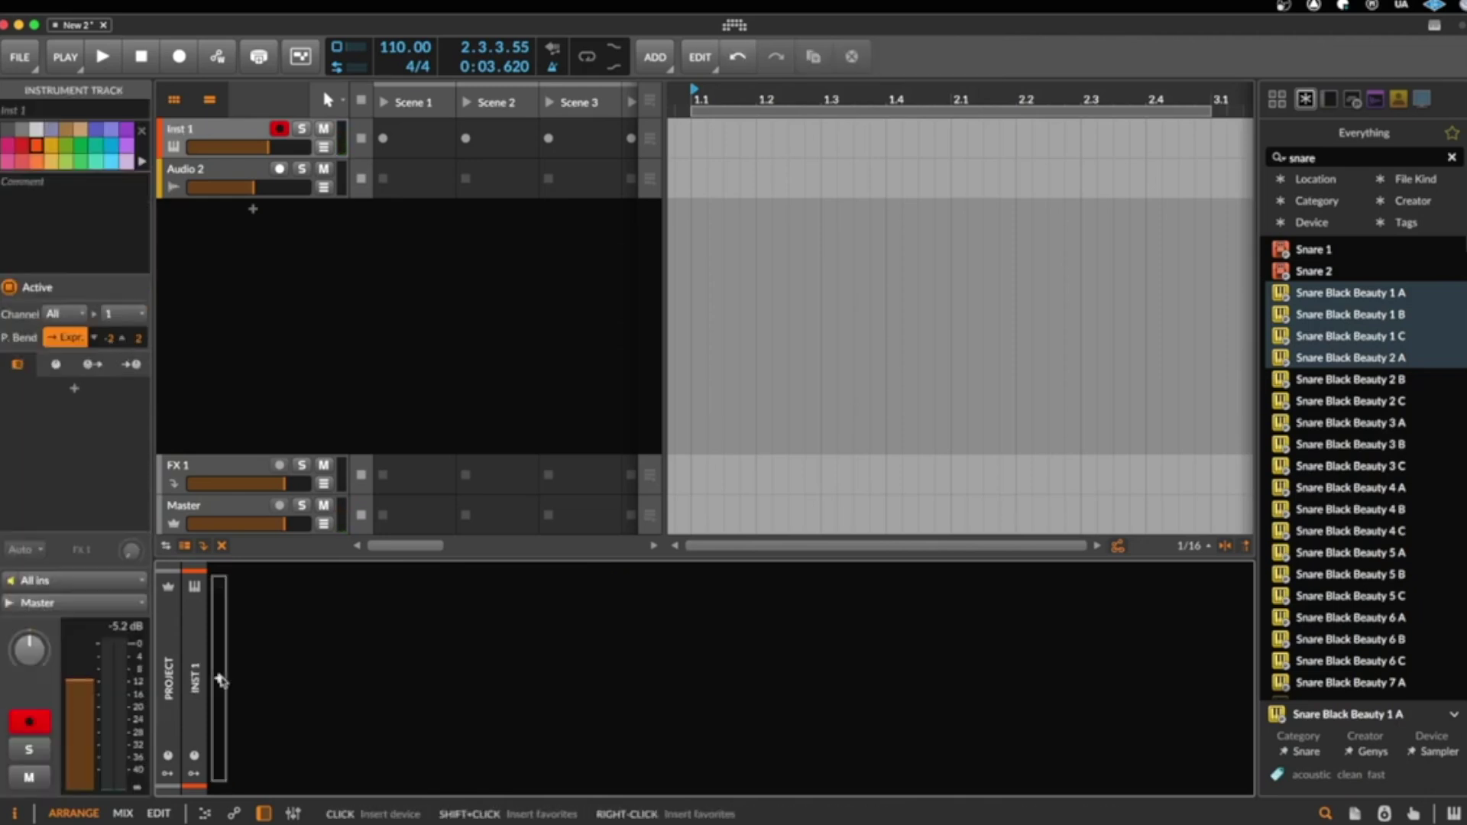
left_click(220, 680)
scroll(563, 411, "down", 2)
scroll(563, 410, "down", 2)
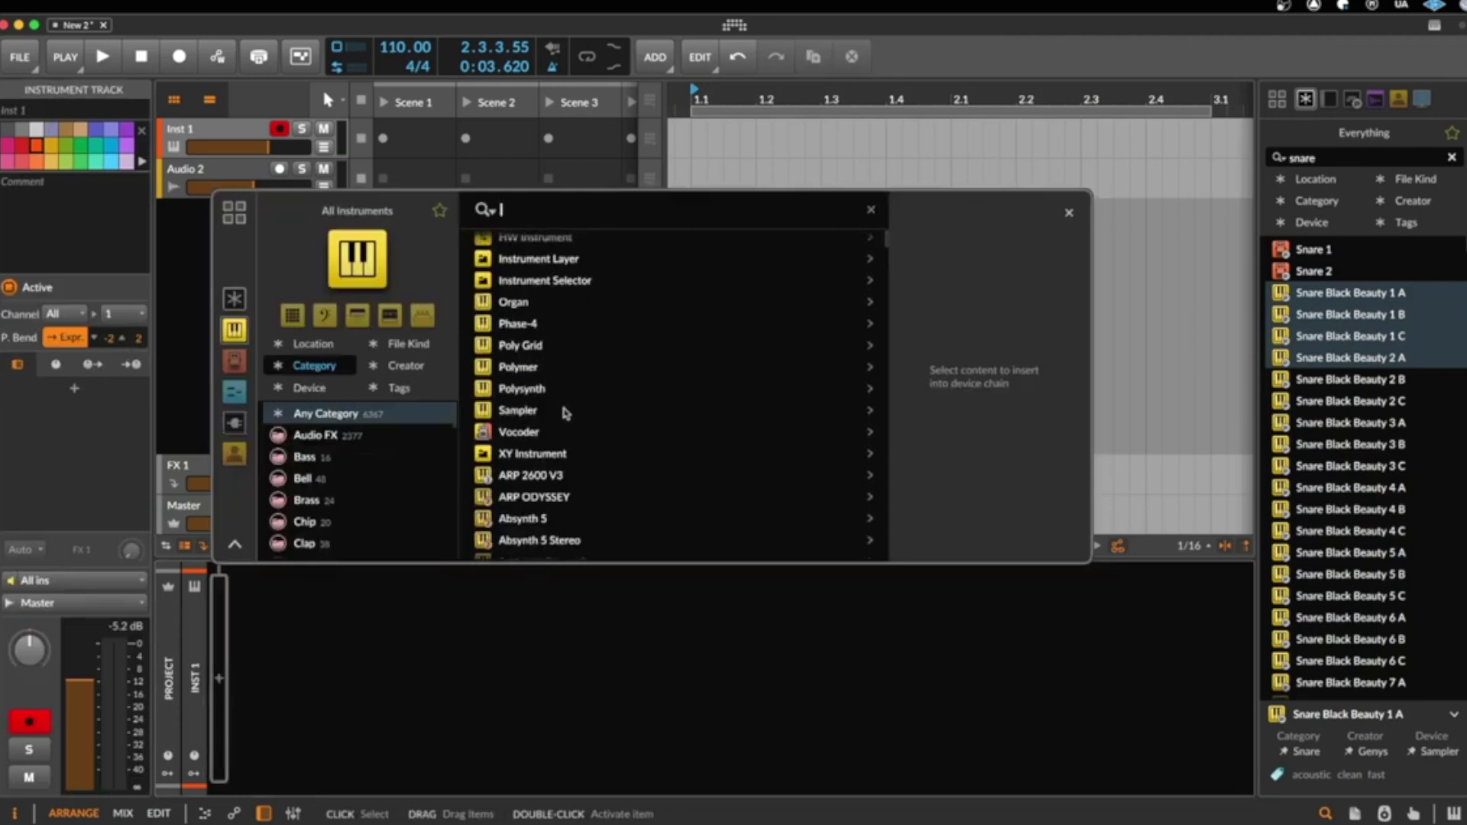
left_click(537, 369)
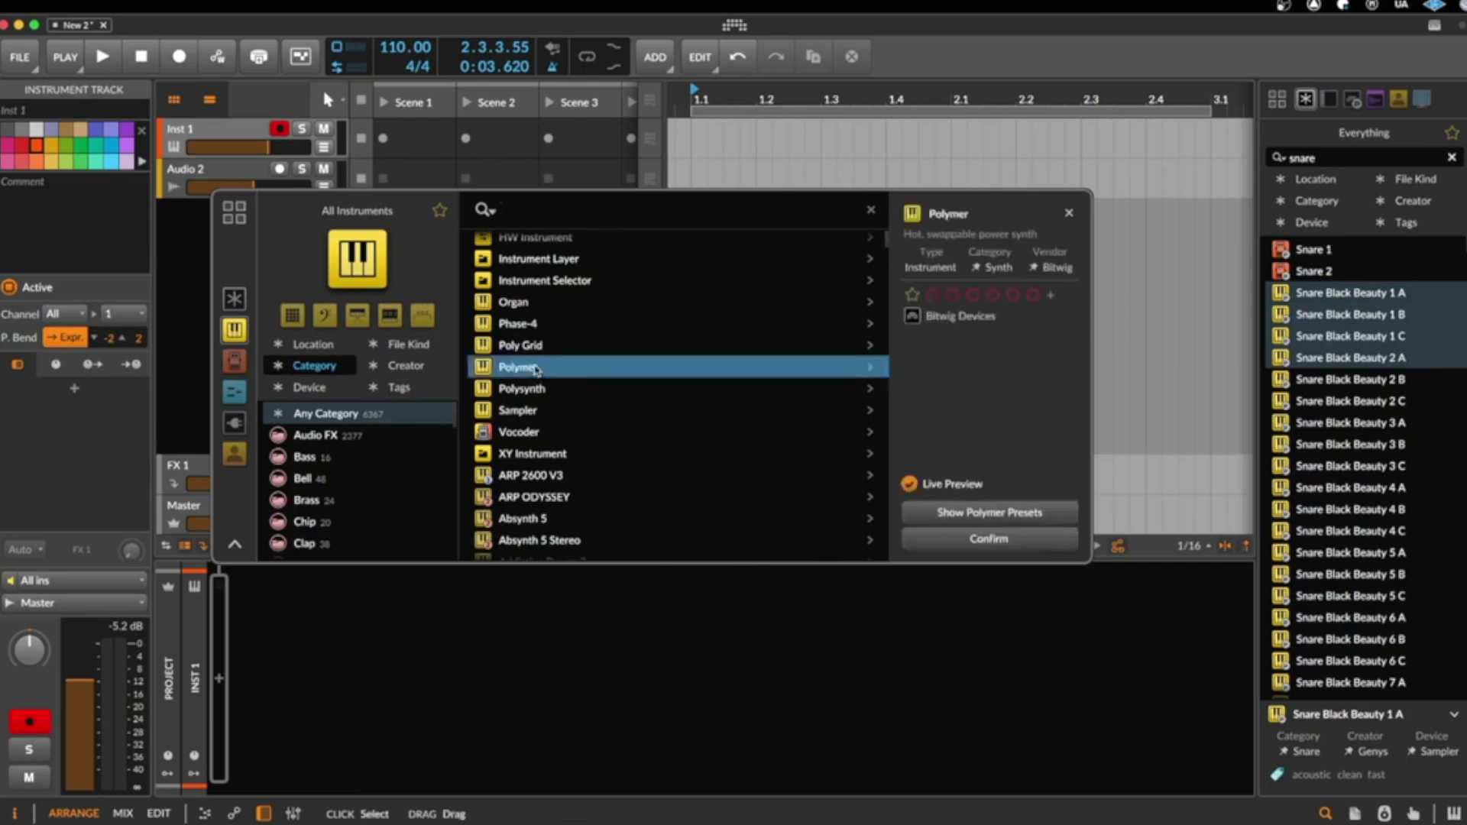
double_click(537, 369)
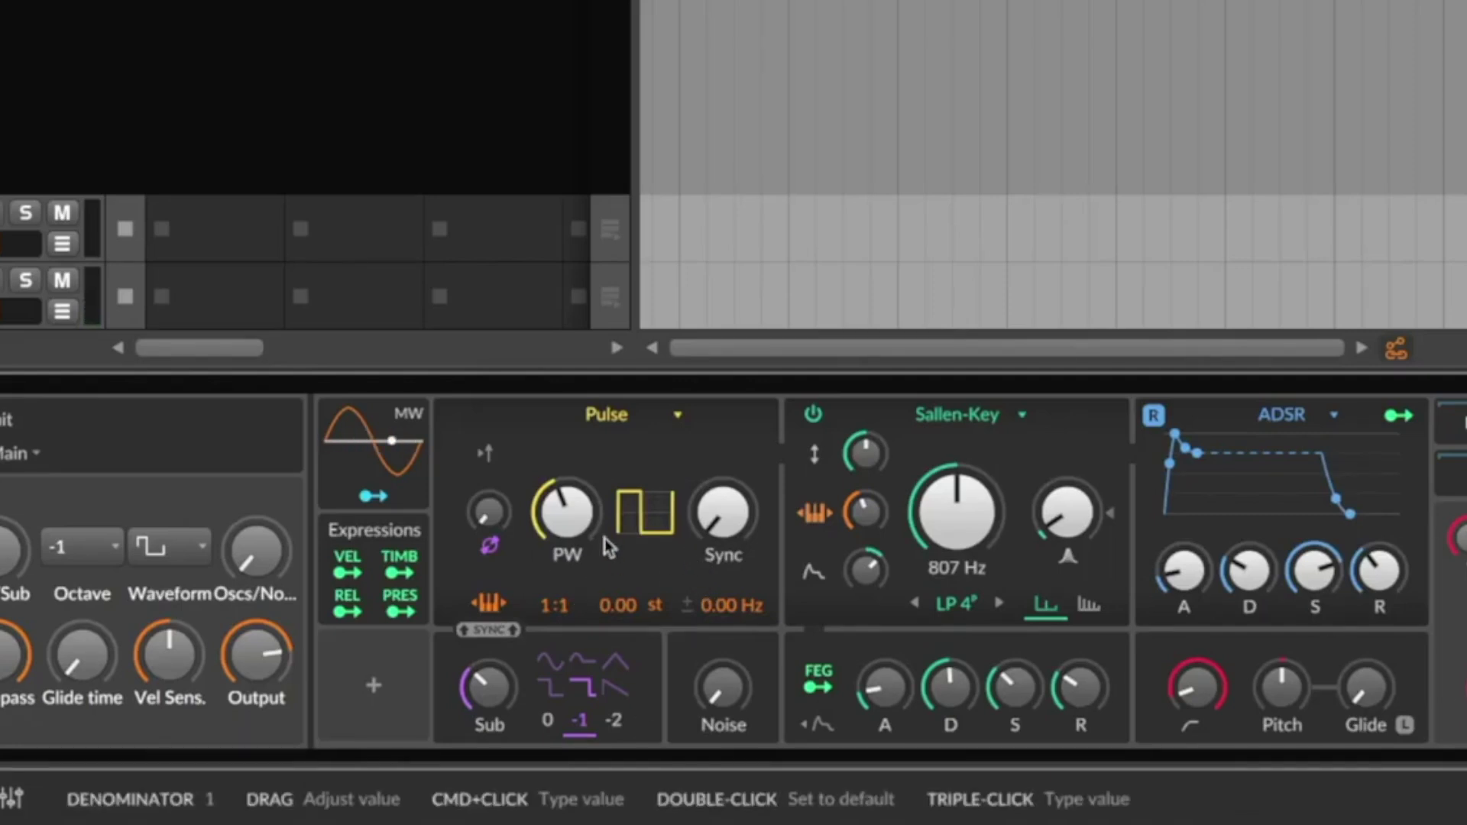
- Try the Union oscillator in Polymer with an adjusted waveform level, and switch the oscillator to Phase-1
left_click(626, 417)
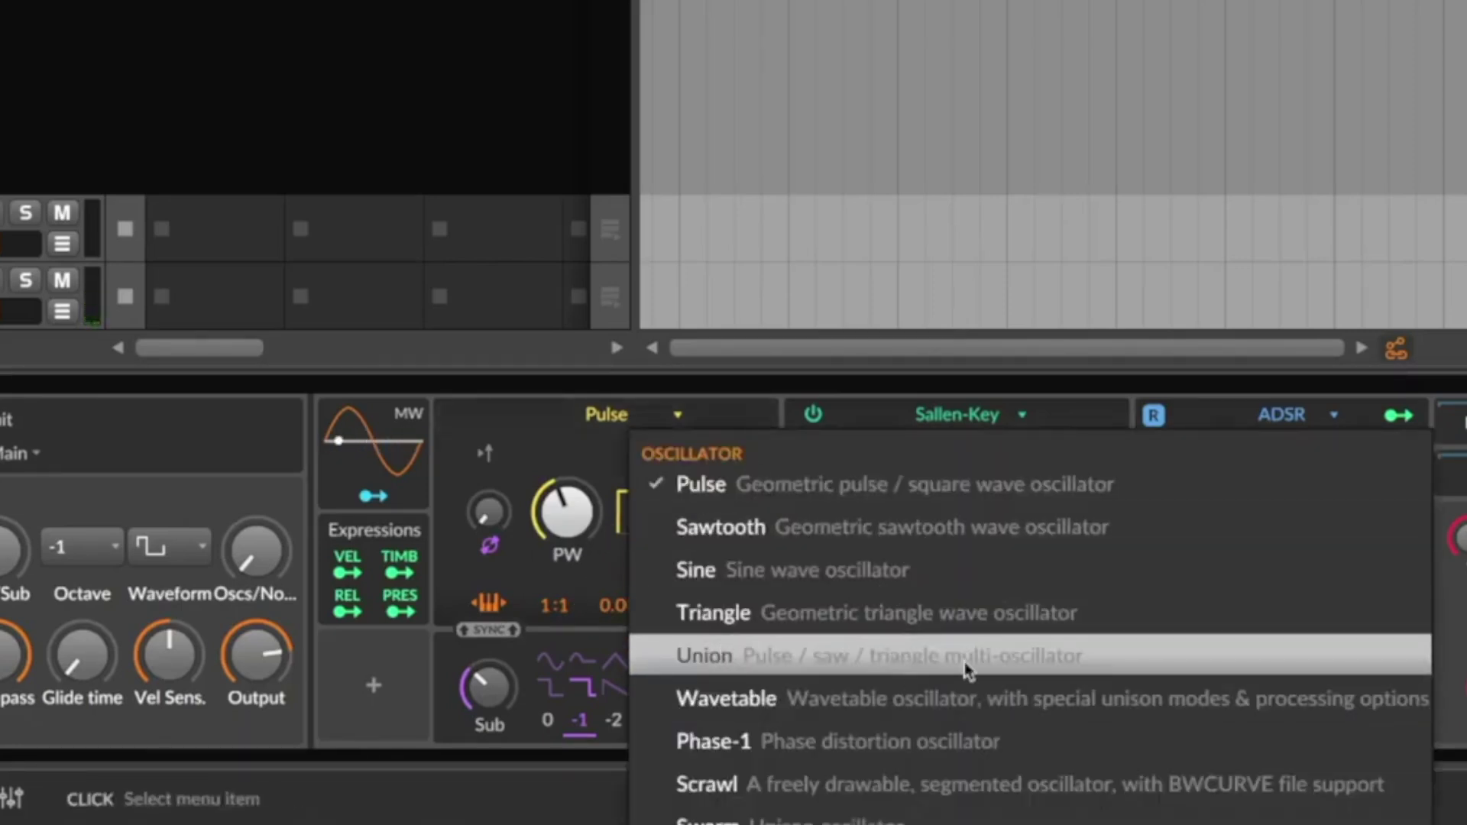
left_click(986, 662)
left_click_drag(643, 558, 644, 592)
left_click(606, 415)
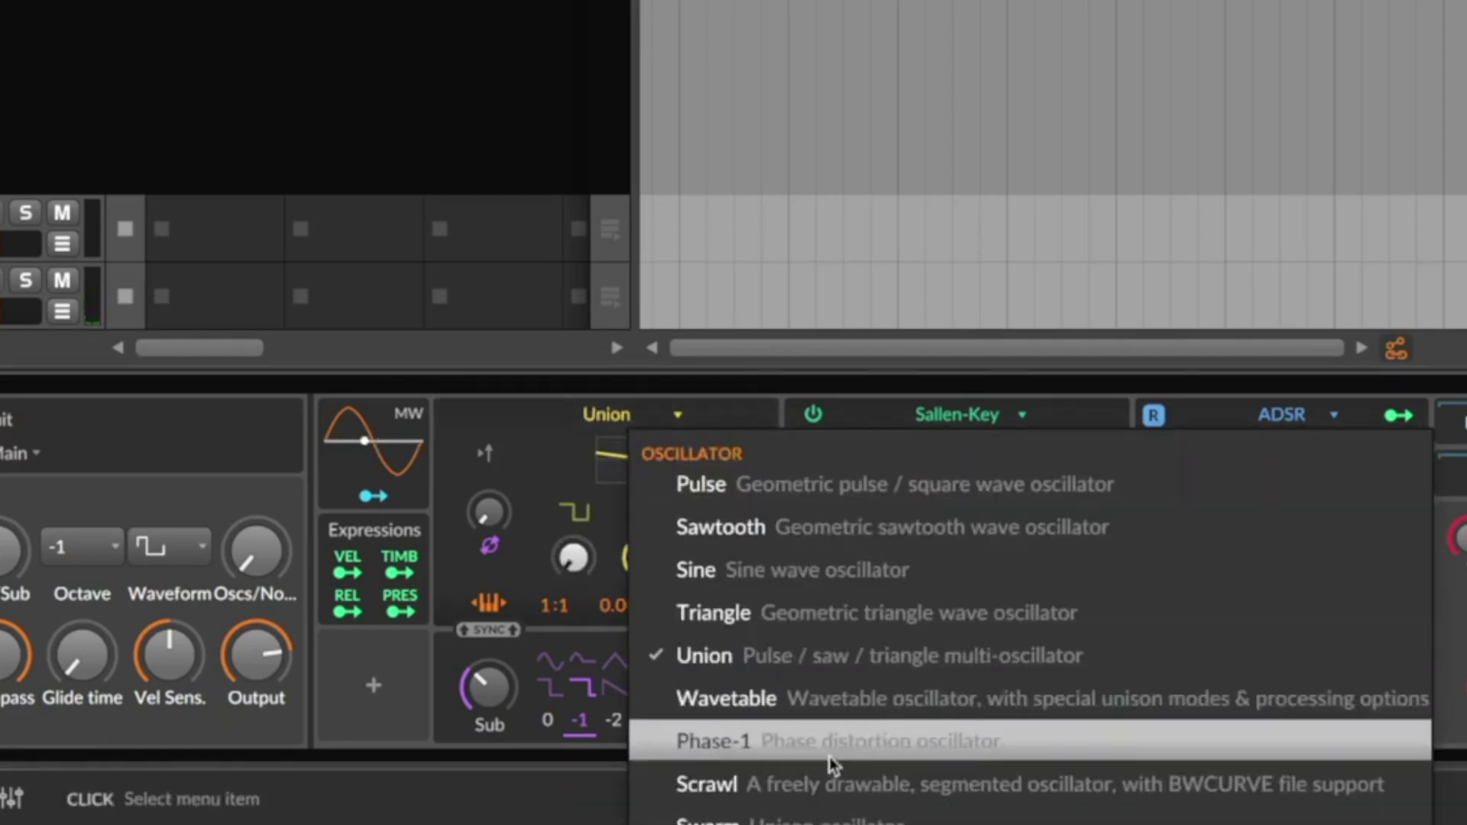
left_click(711, 740)
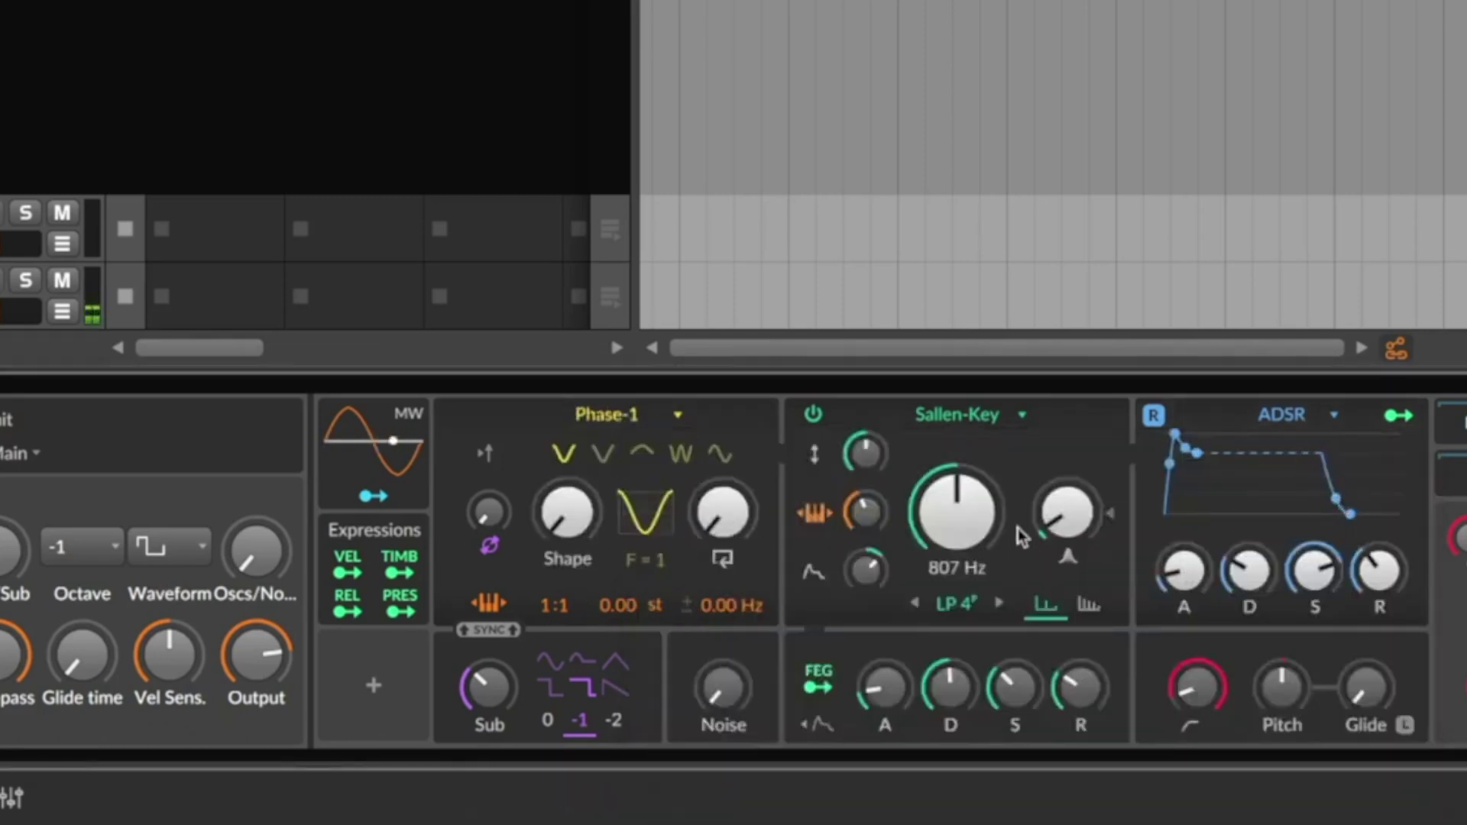
- Raise Polymer's Sallen-Key filter cutoff to 1.28 kHz and increase the sustain of its ADSR envelope
left_click(974, 437)
left_click(956, 514)
mouse_move(956, 513)
left_mouse_down()
mouse_move(956, 459)
mouse_move(956, 524)
mouse_move(956, 493)
left_mouse_up()
mouse_move(473, 726)
left_mouse_down()
mouse_move(472, 673)
mouse_move(472, 726)
left_mouse_up()
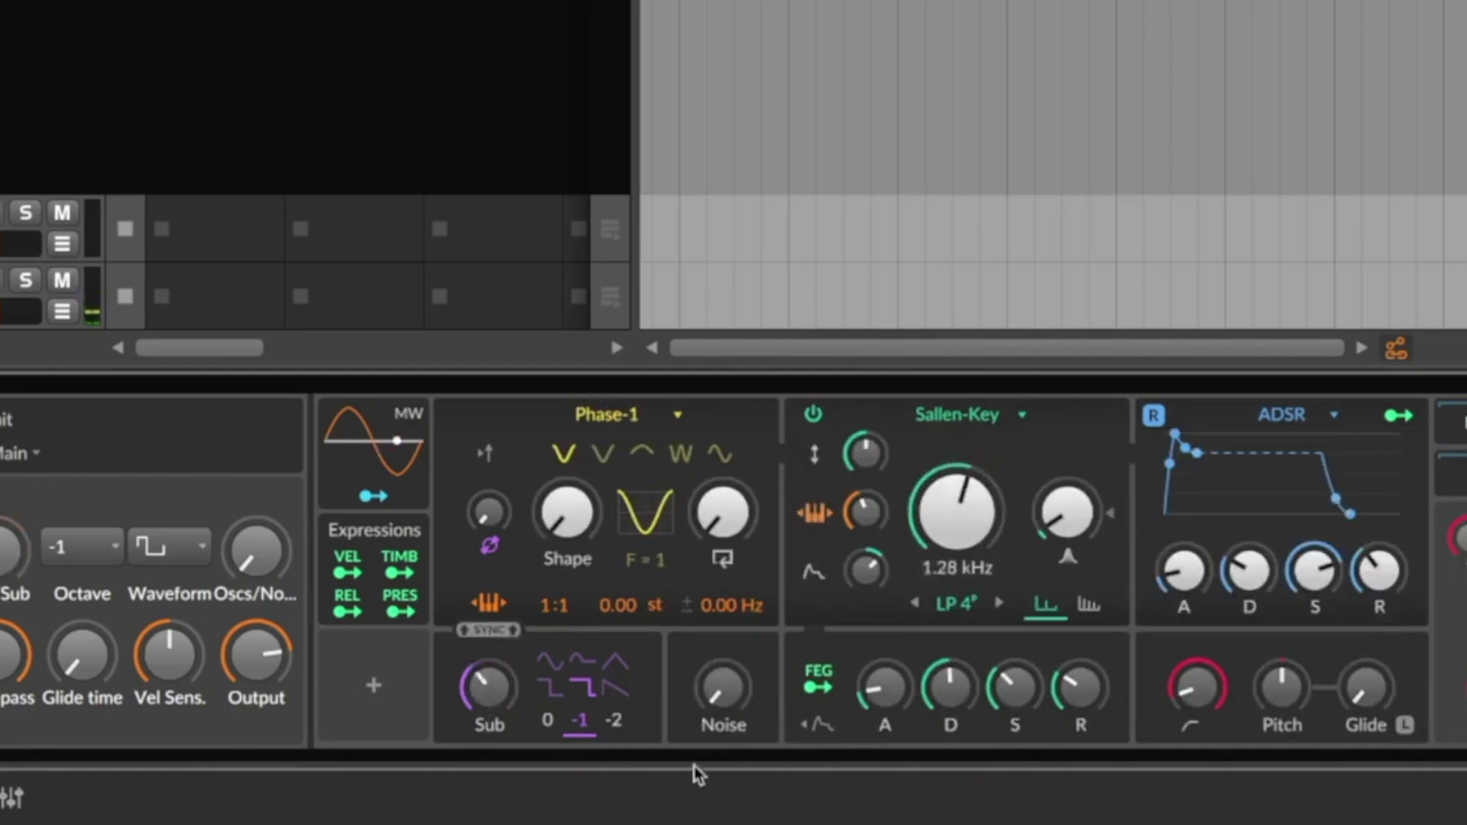
mouse_move(1326, 575)
left_mouse_down()
mouse_move(1326, 619)
mouse_move(1326, 535)
mouse_move(1326, 575)
mouse_move(1326, 558)
left_mouse_up()
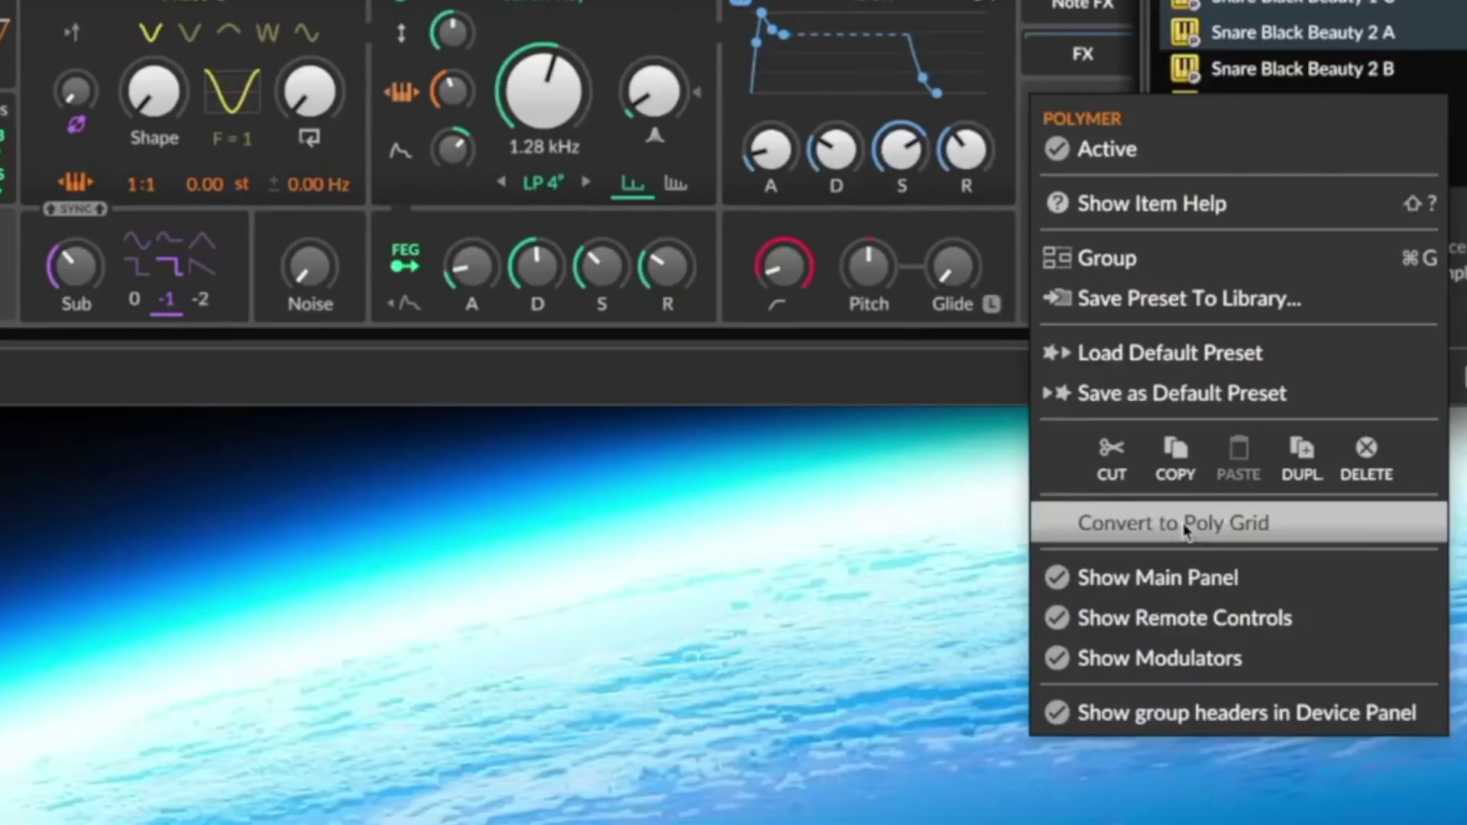
- Convert the Polymer device to a Poly Grid
left_click(1186, 528)
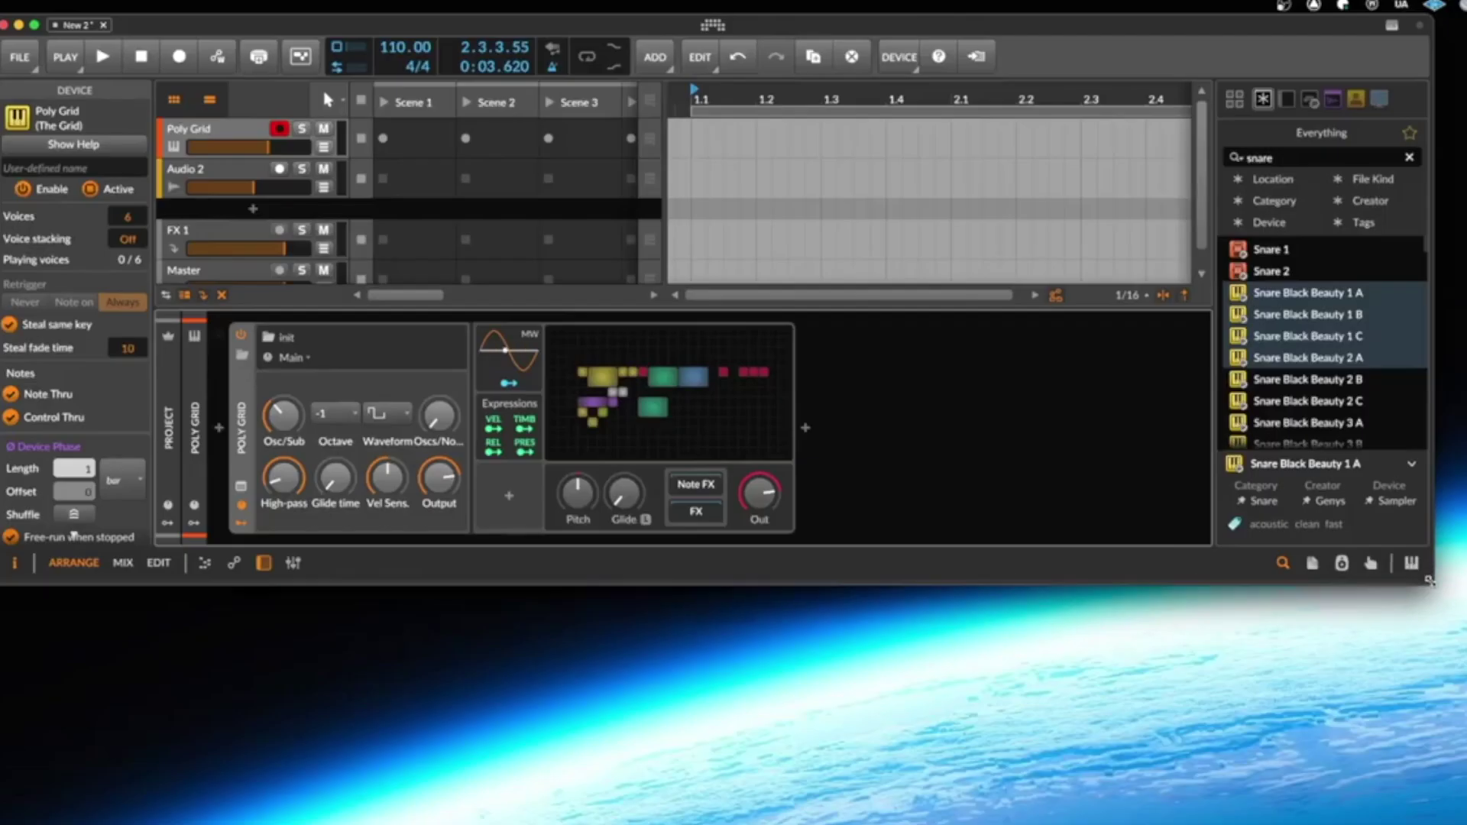
- Enlarge the window, open the Poly Grid patch and add a Sine oscillator module below the ADSR
left_click_drag(1442, 584, 1466, 822)
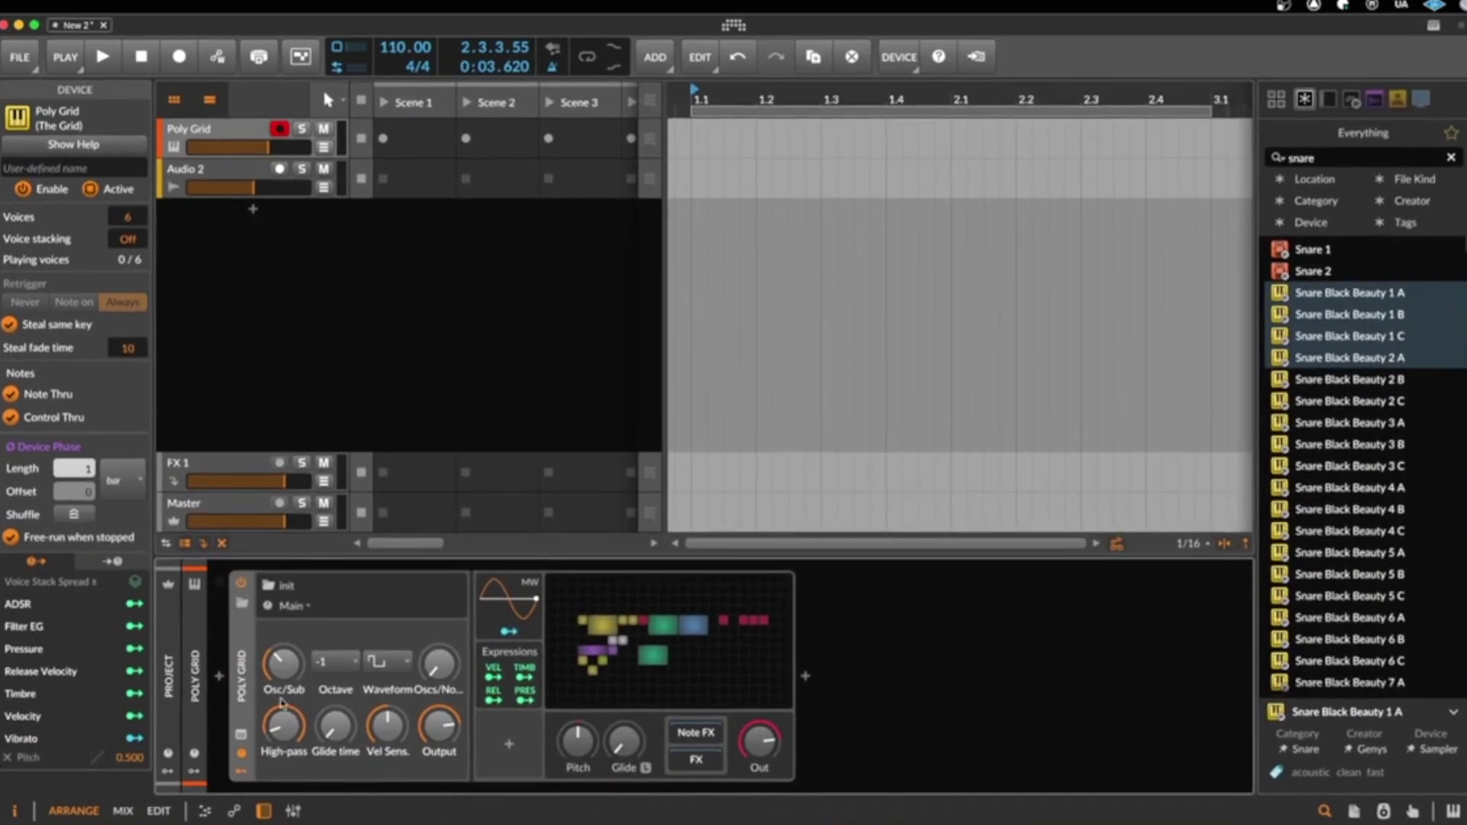
left_click(666, 629)
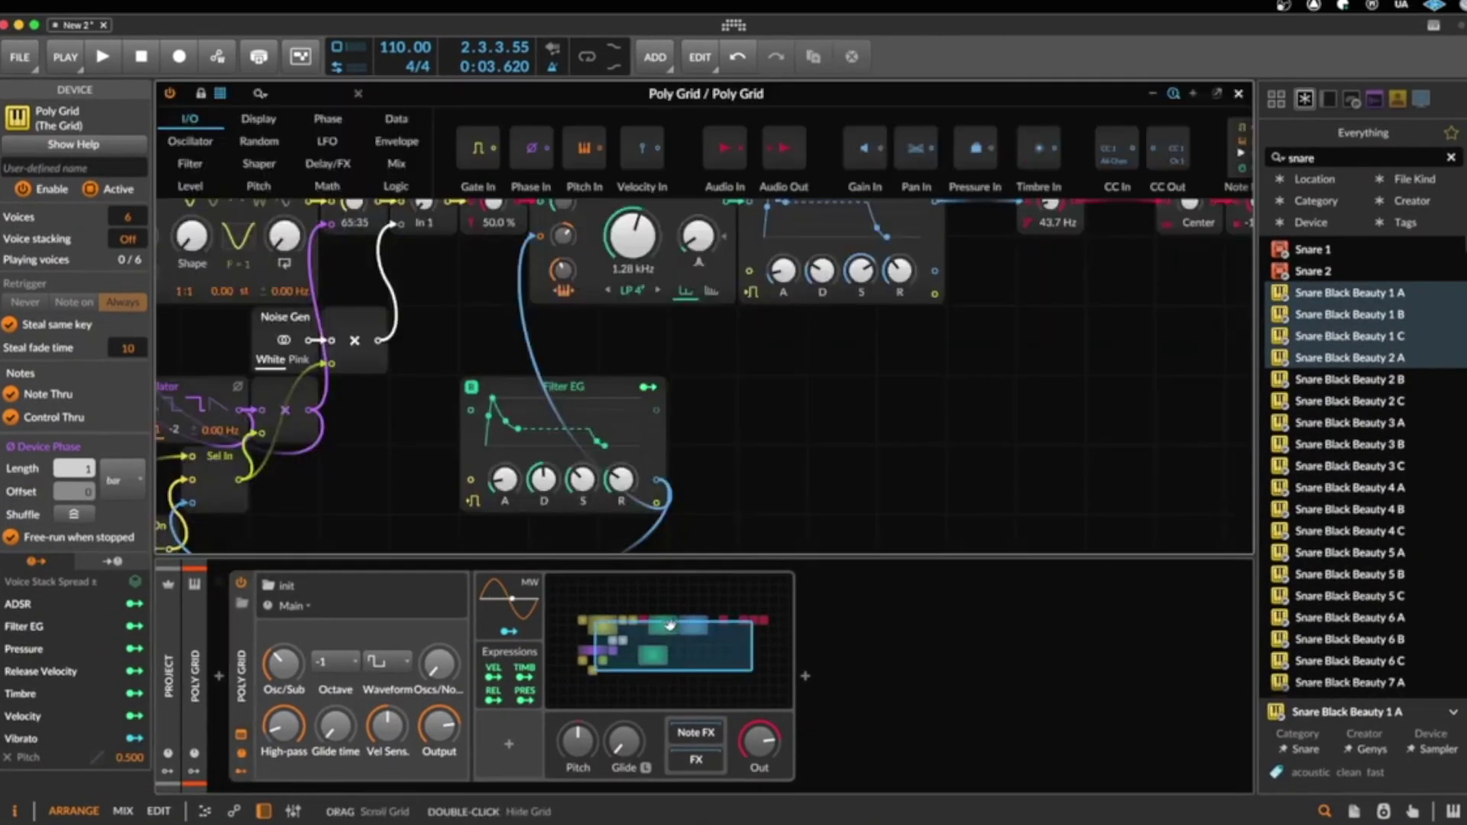
scroll(827, 328, "up", 5)
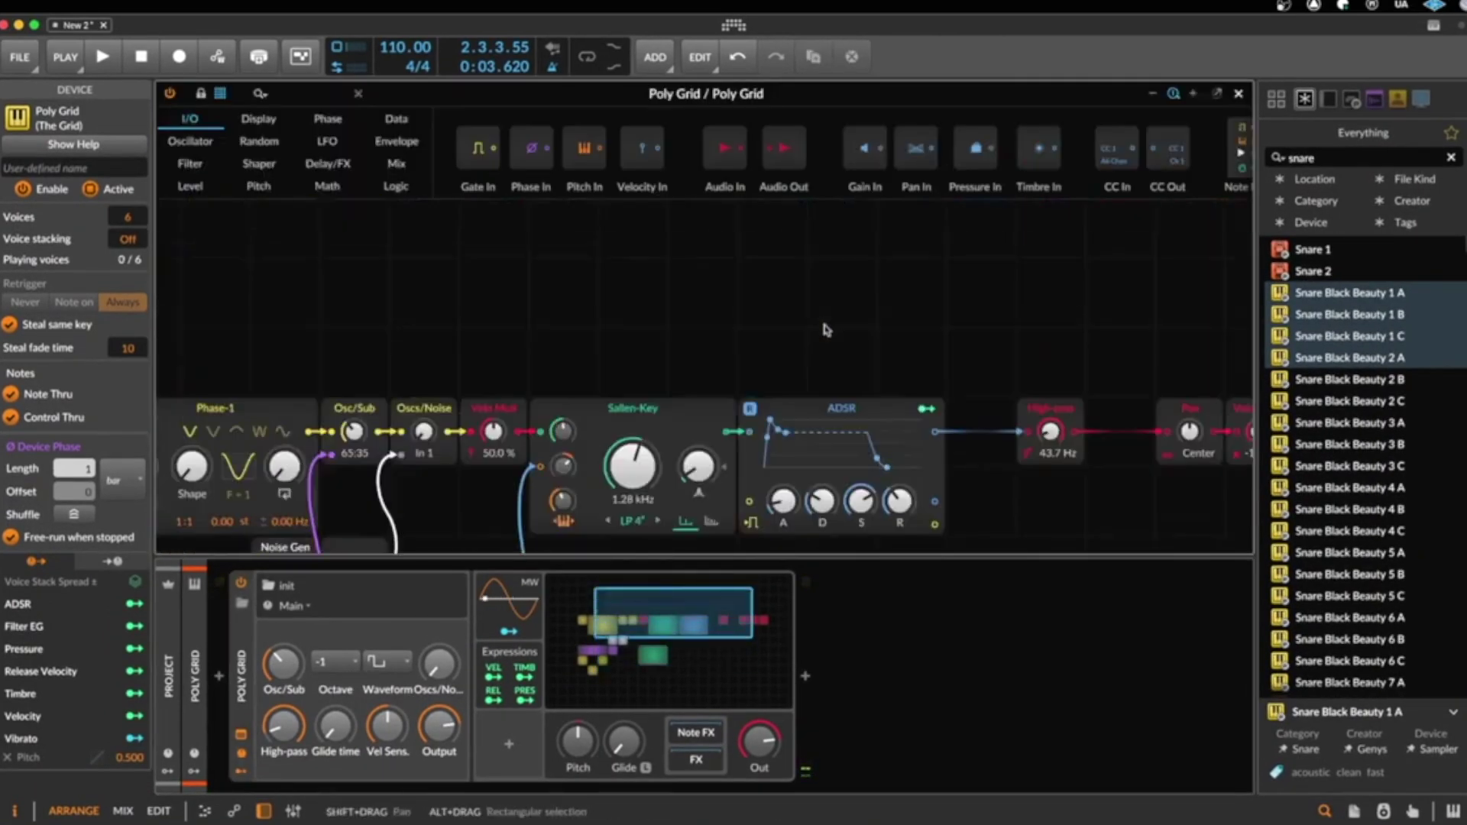
scroll(827, 330, "down", 4)
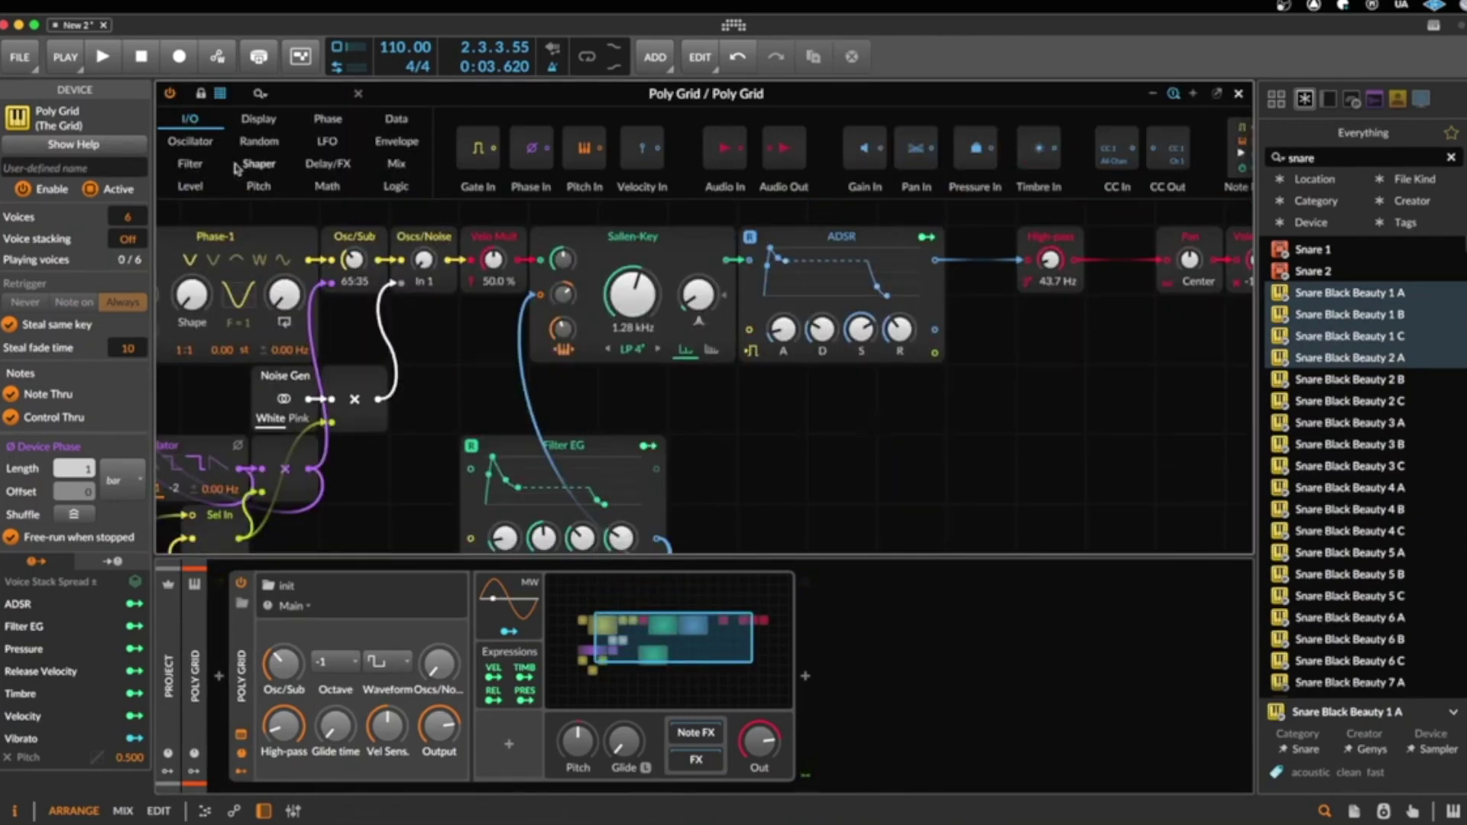
left_click(190, 141)
left_click_drag(695, 153, 844, 382)
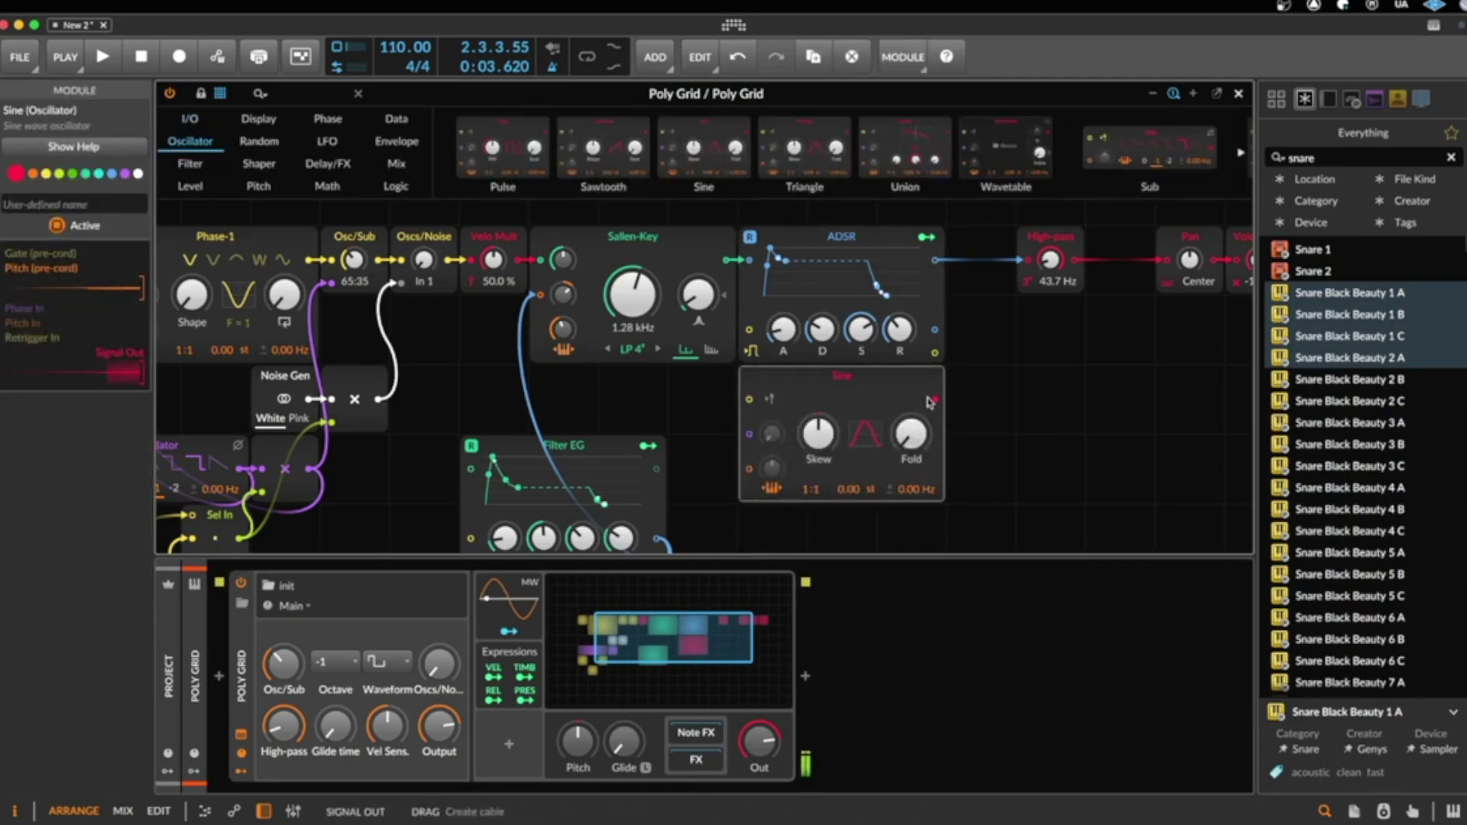
- Replace the Poly Grid in the device chain with a Vocoder
left_click(245, 692)
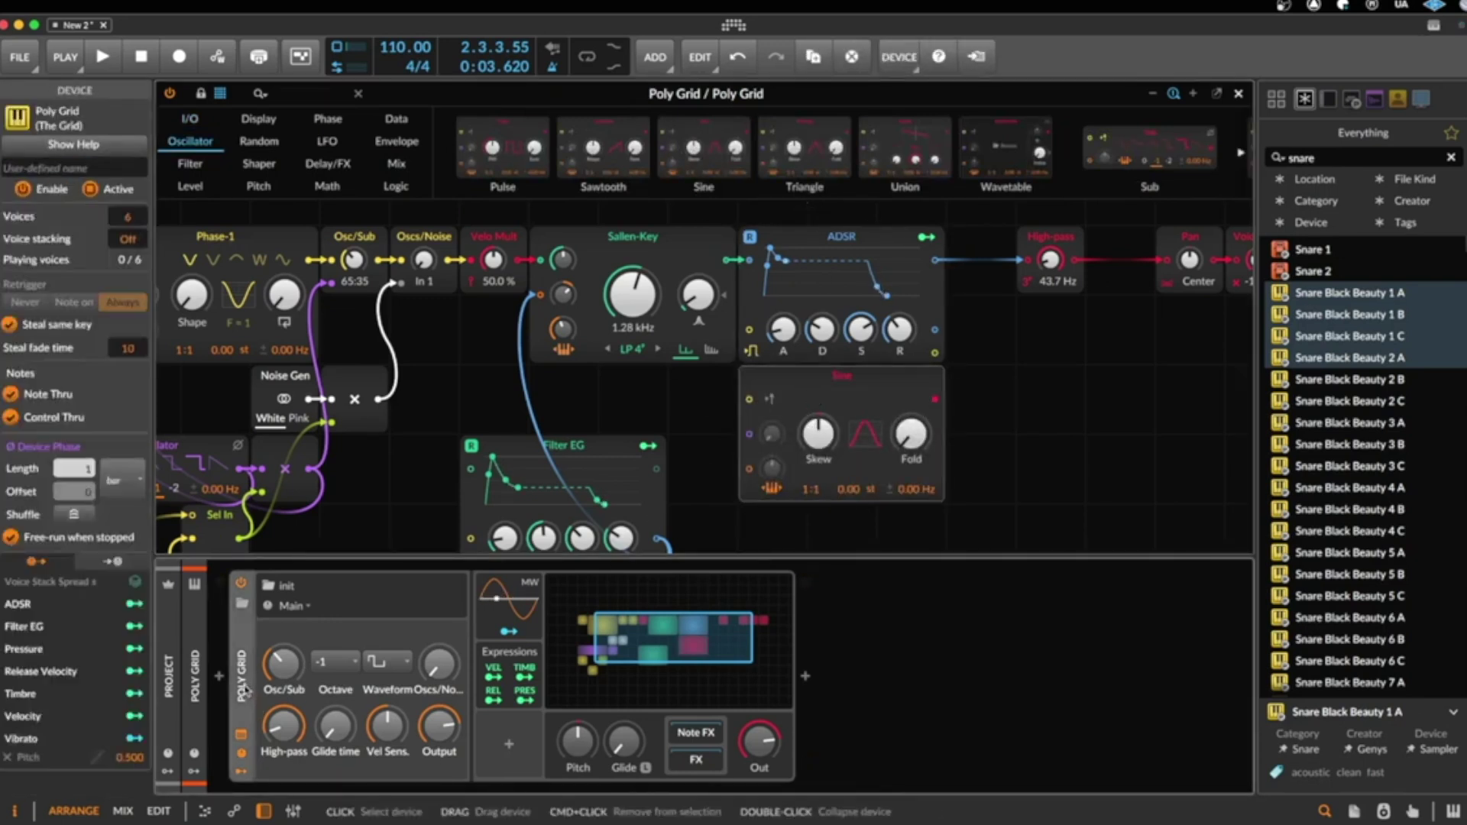
key("Delete")
left_click(218, 675)
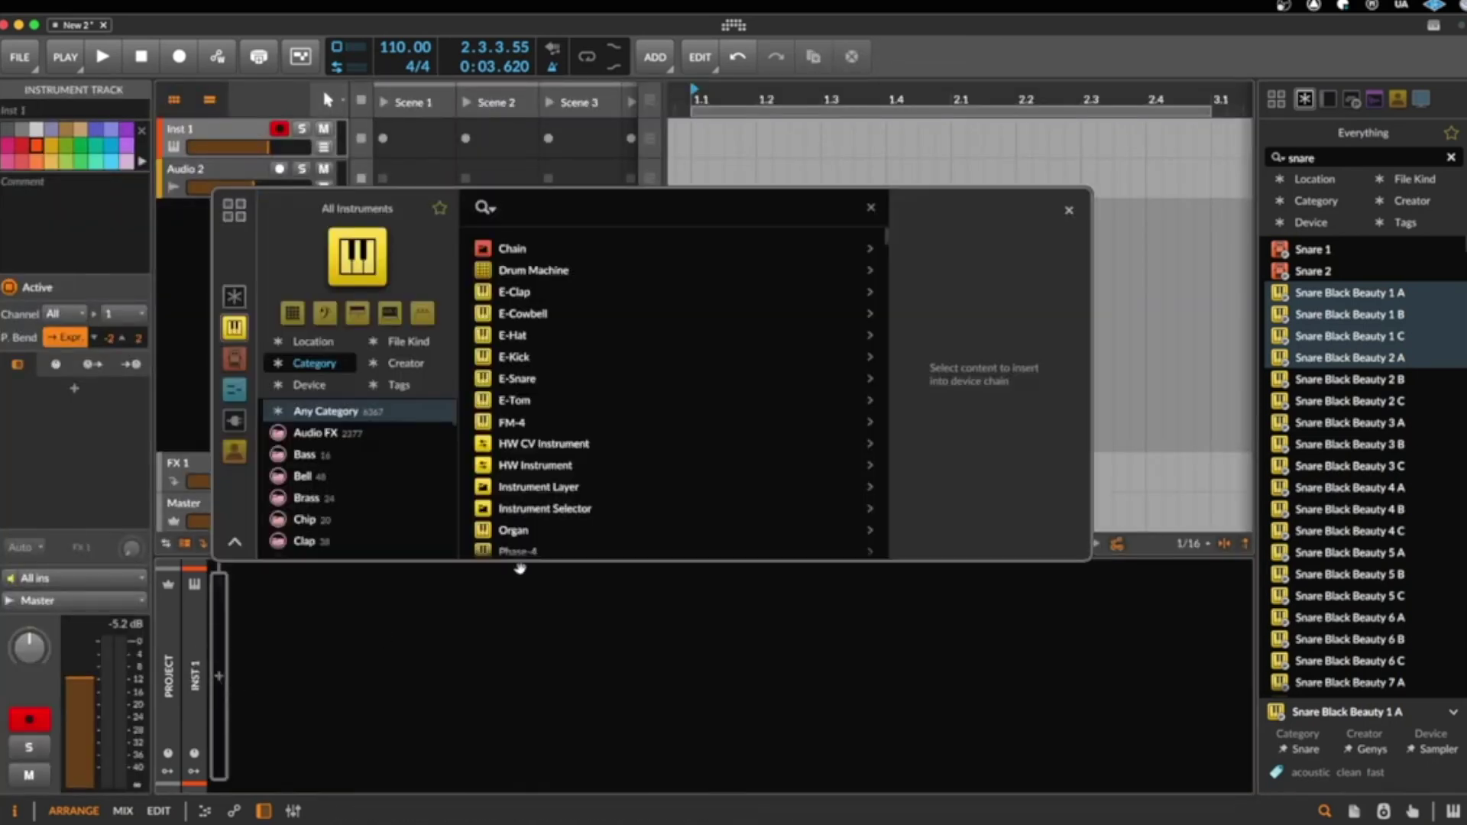
scroll(593, 489, "down", 5)
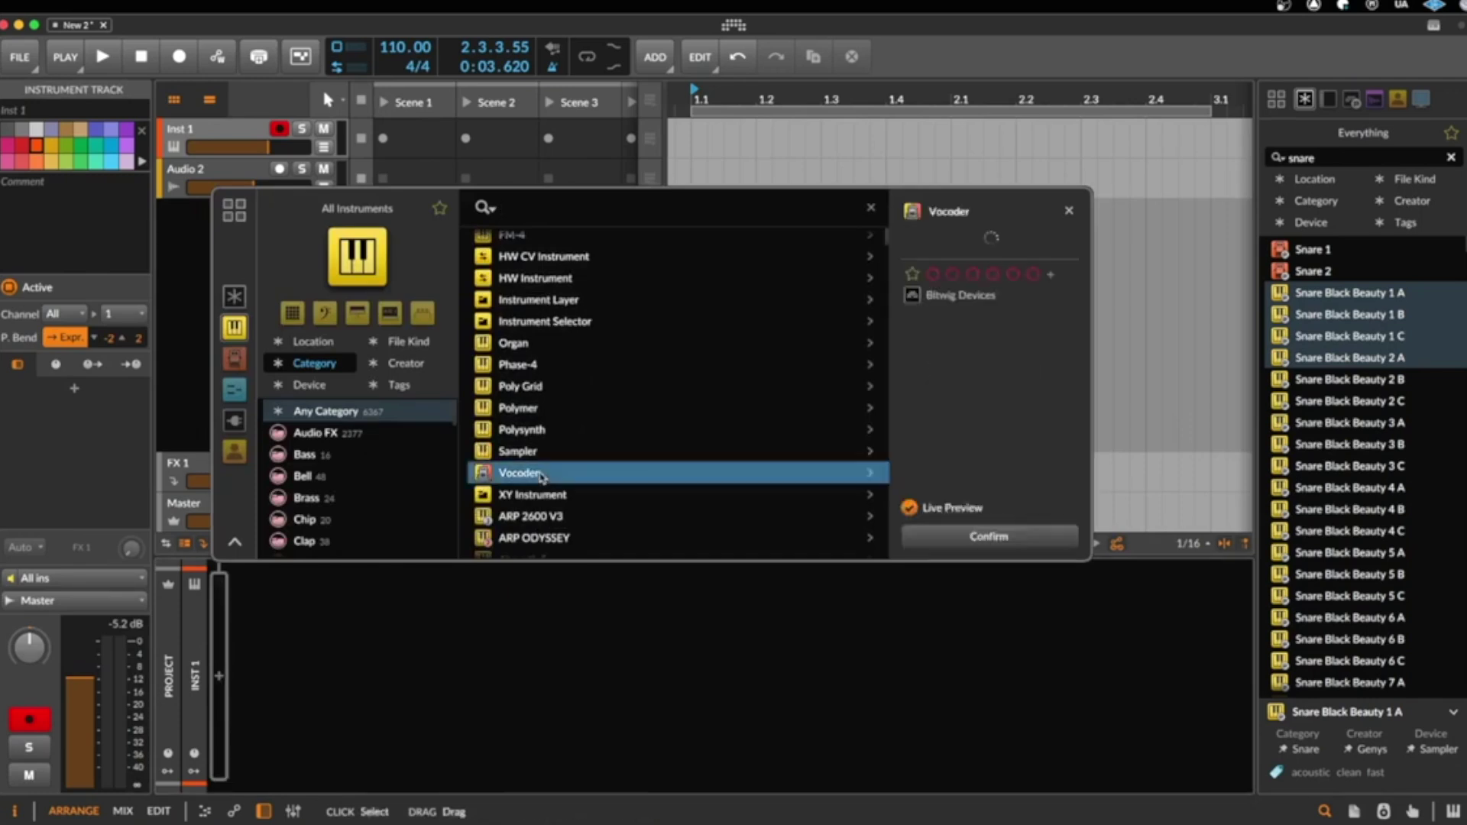
left_click(539, 475)
left_click(1021, 527)
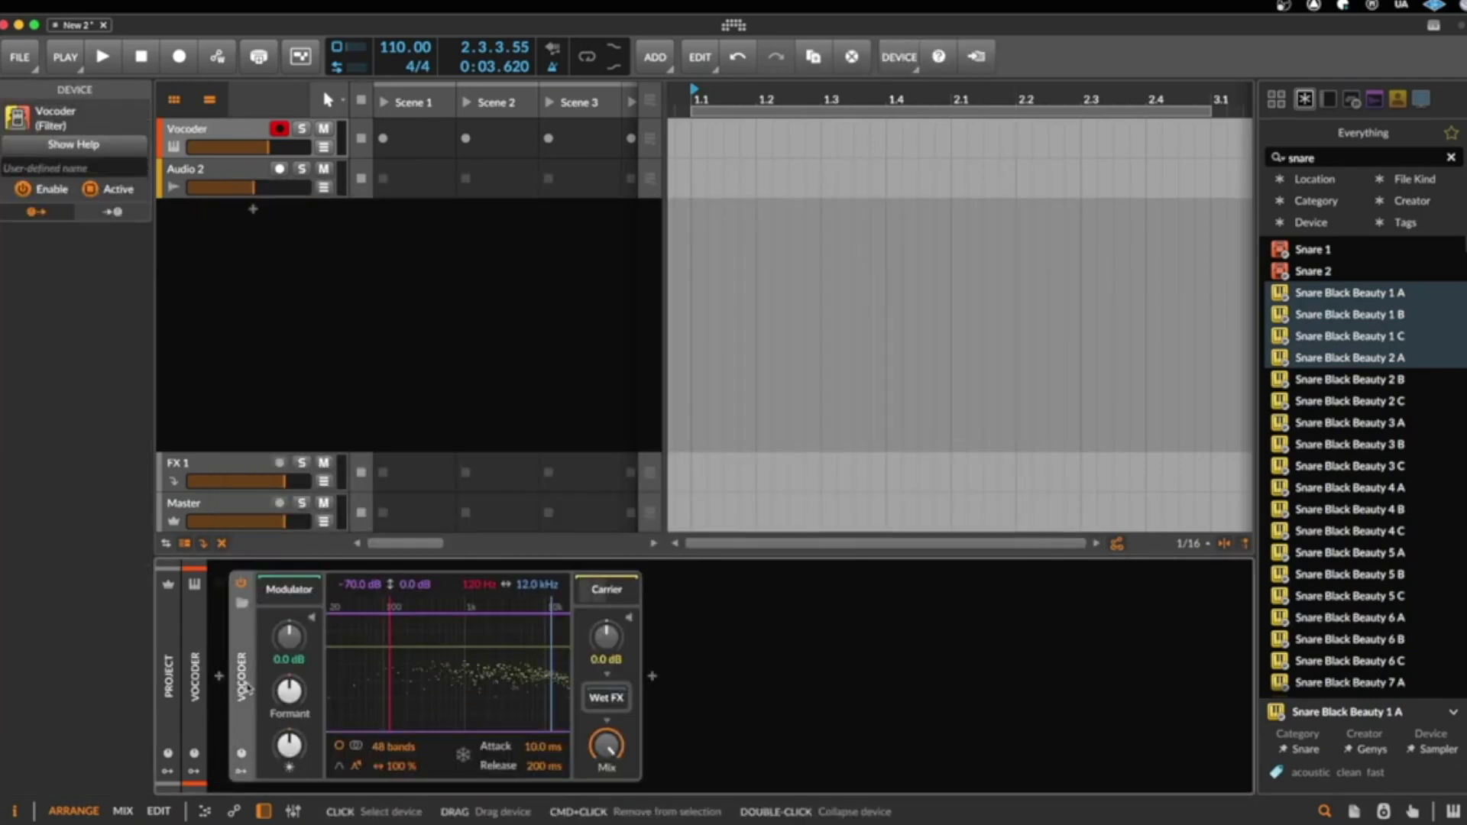
- Remove the Vocoder from the device chain and look through the full list of available instruments
key("Delete")
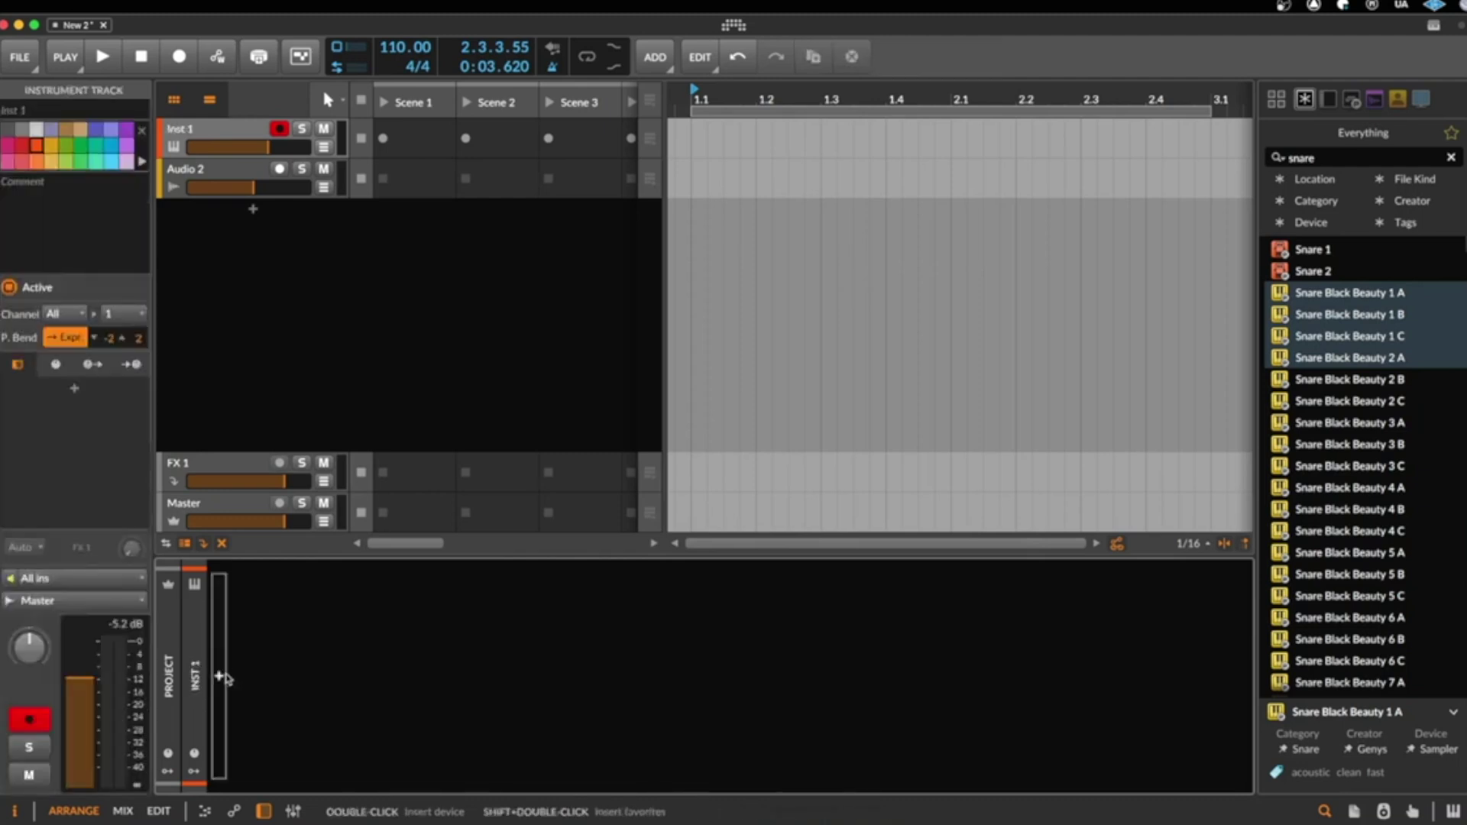
left_click(221, 677)
scroll(639, 451, "down", 3)
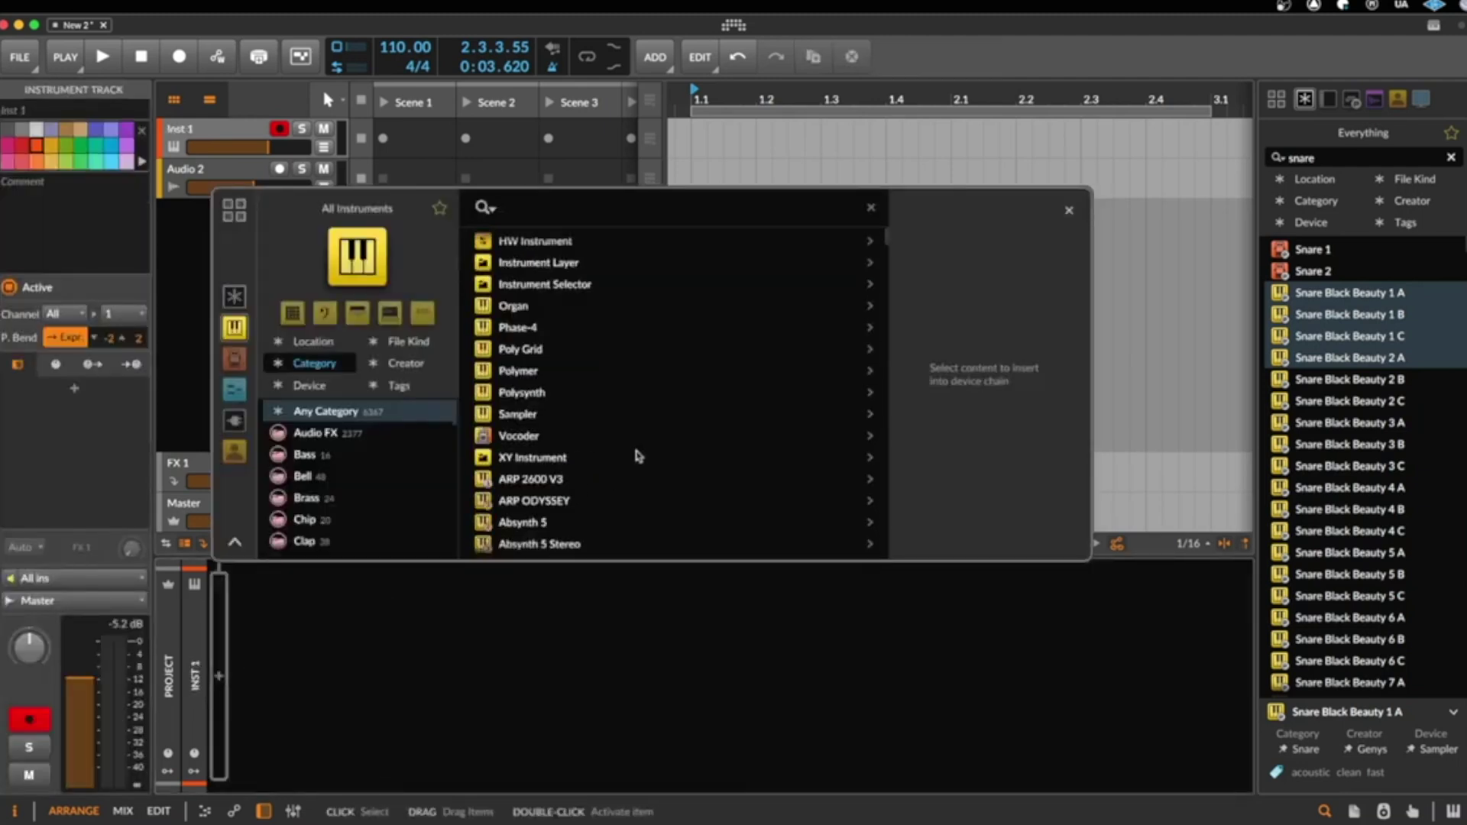
scroll(641, 461, "down", 2)
scroll(640, 461, "down", 5)
scroll(641, 458, "up", 10)
scroll(641, 457, "down", 20)
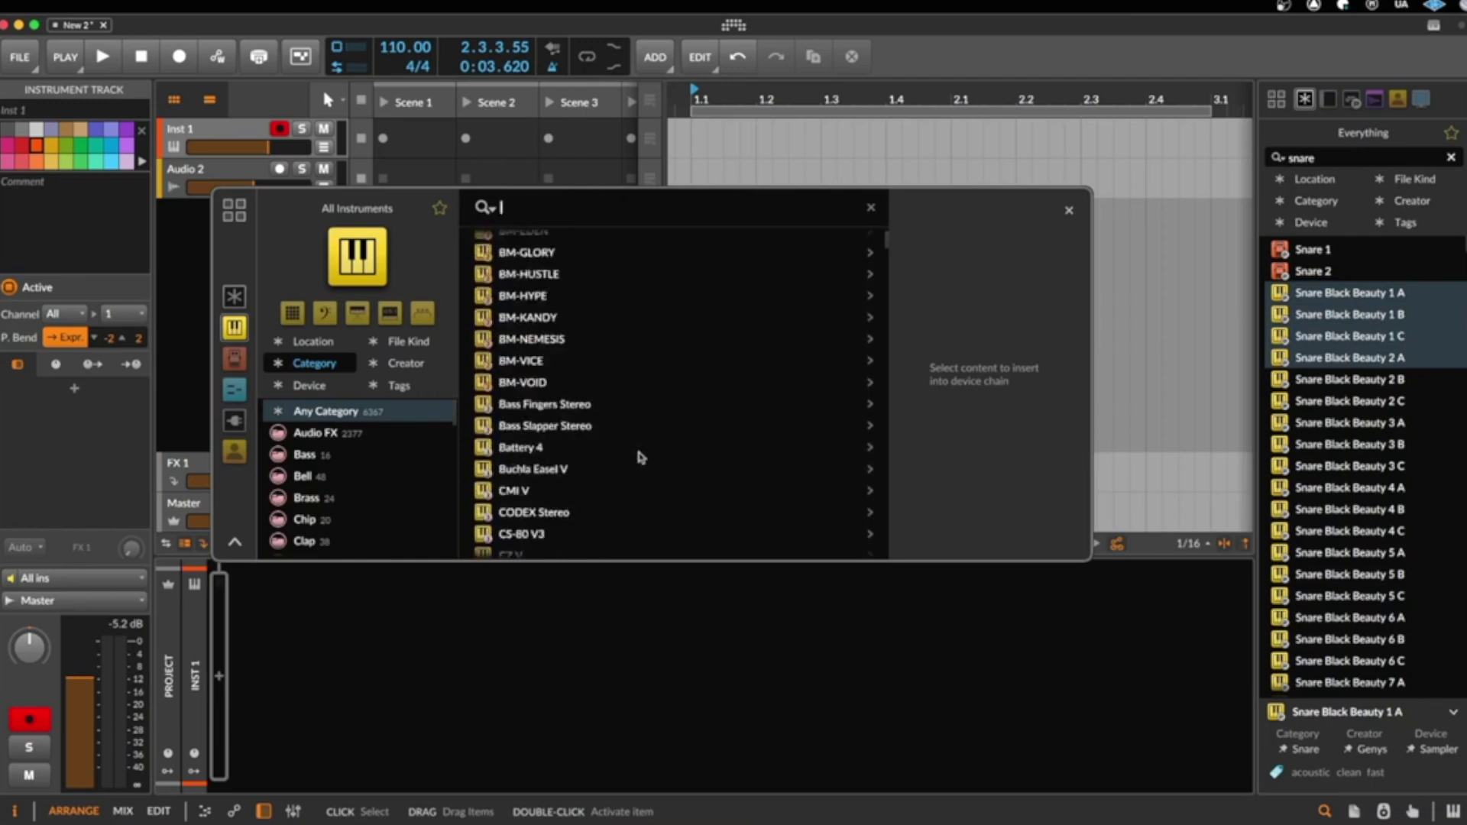
scroll(640, 457, "down", 20)
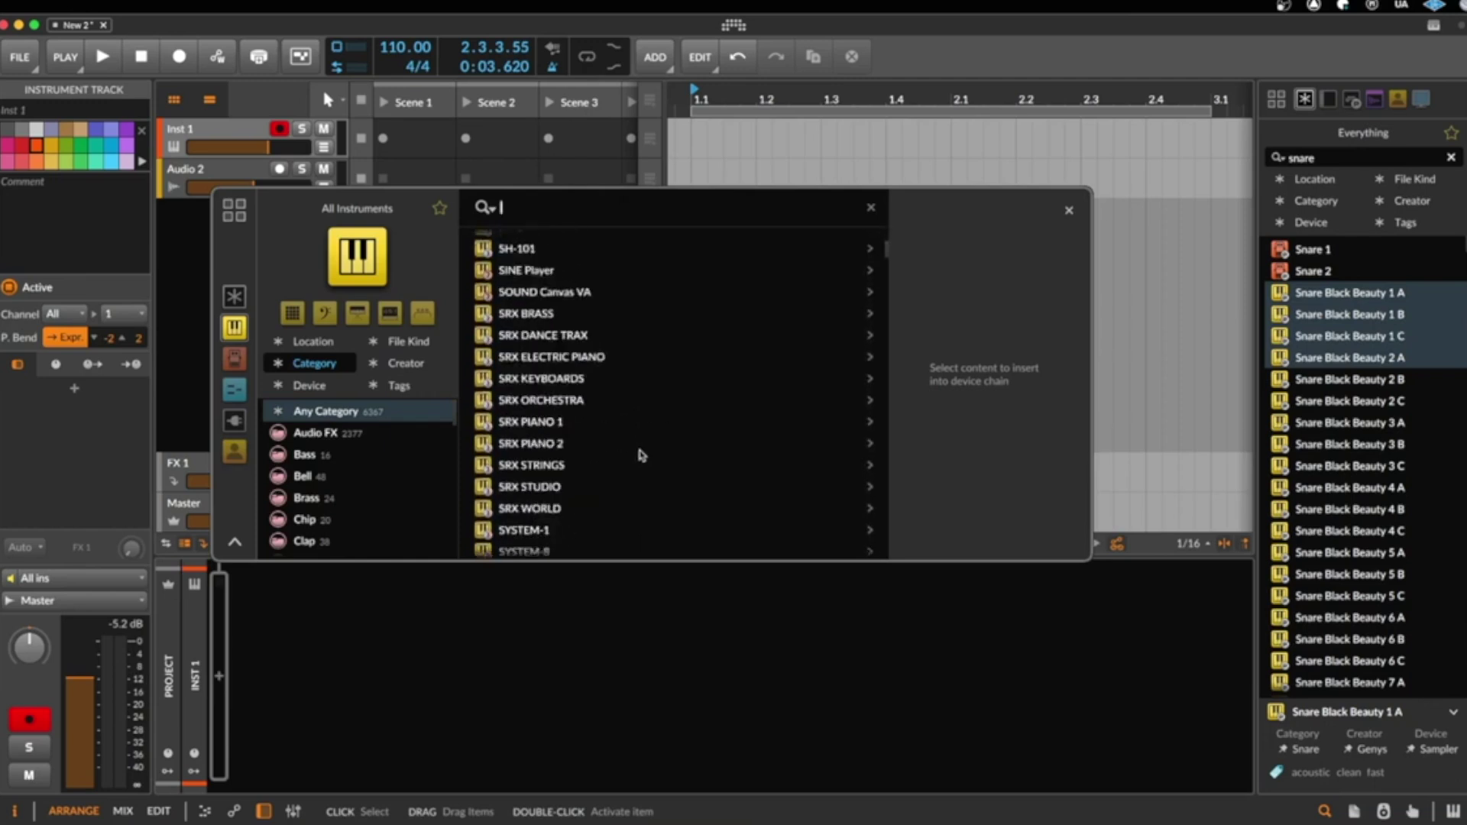
scroll(641, 458, "down", 20)
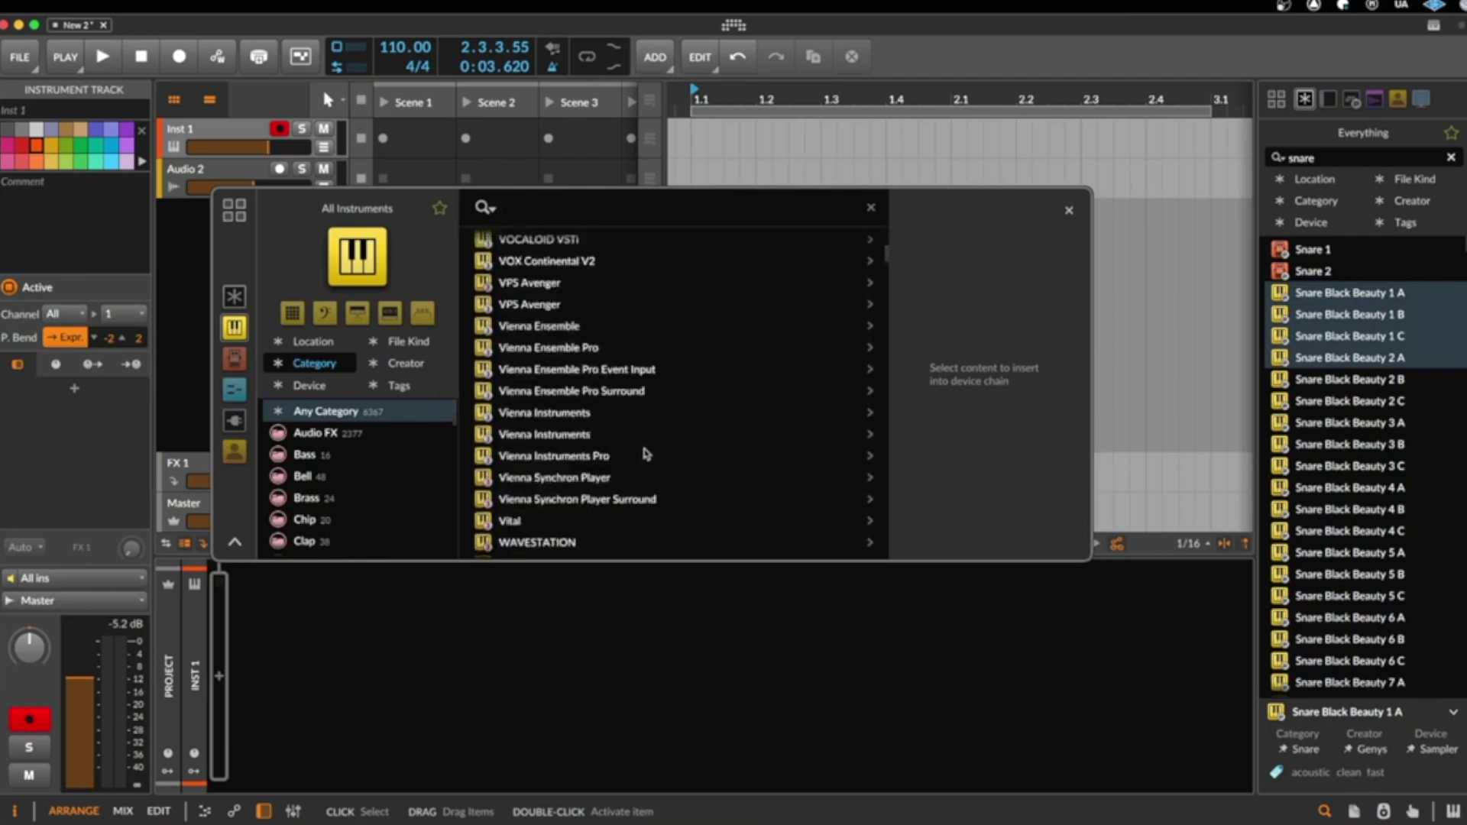
scroll(645, 453, "down", 20)
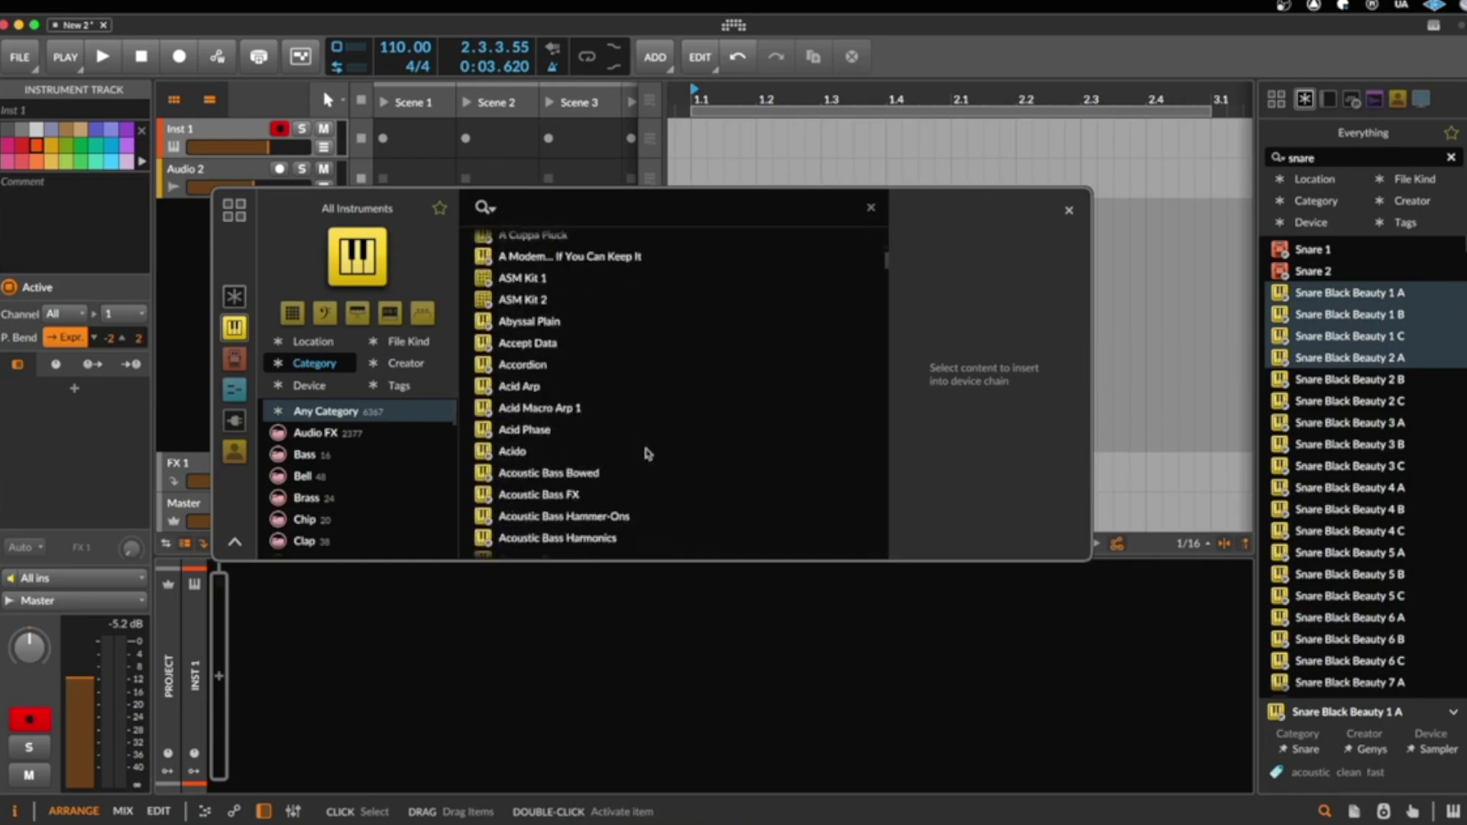
scroll(648, 454, "up", 20)
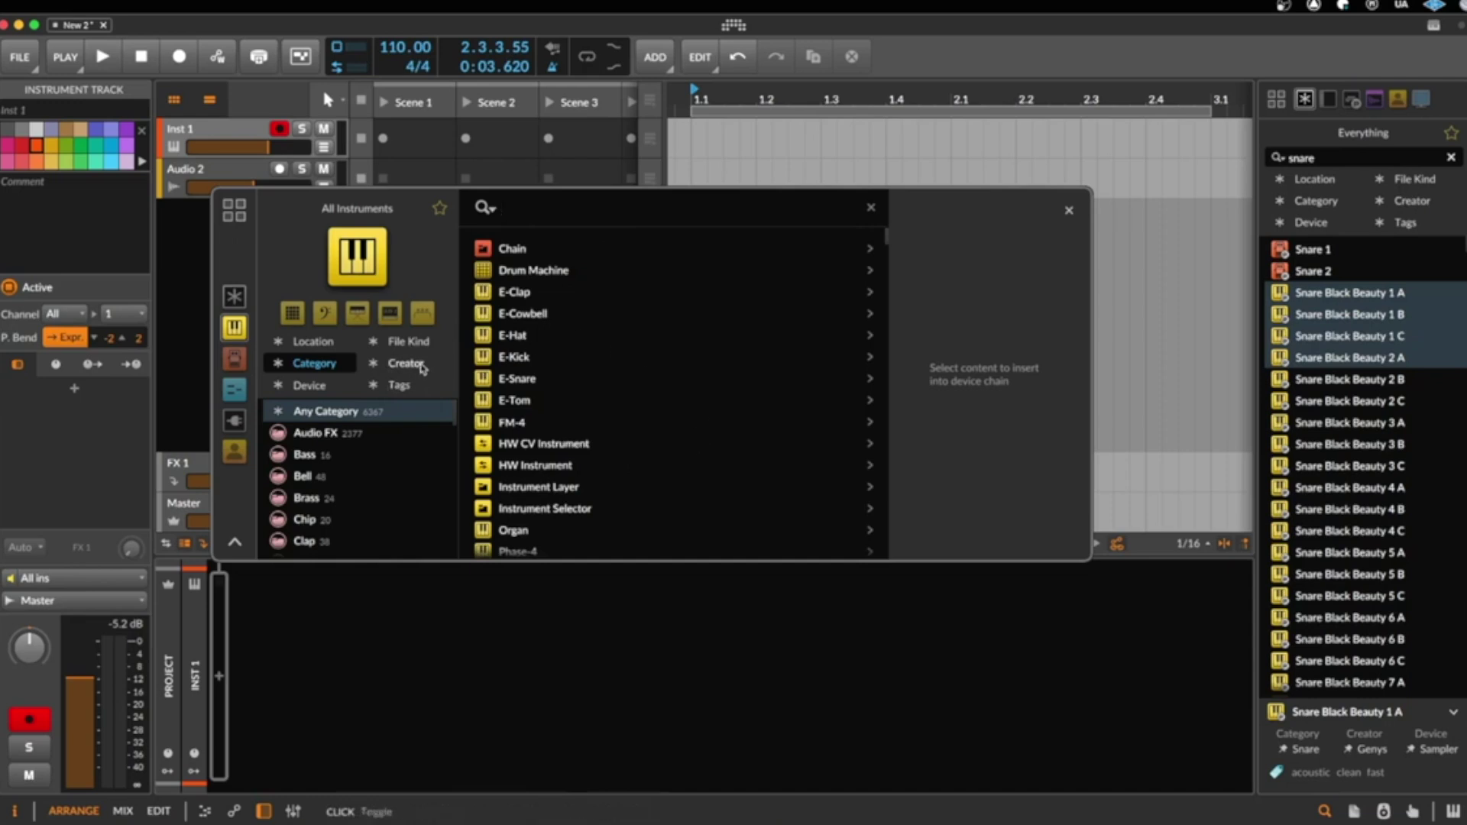
- Filter the instruments by the creator Bitwig and insert a Phase-4 synth into the device chain
left_click(421, 366)
scroll(367, 489, "down", 1)
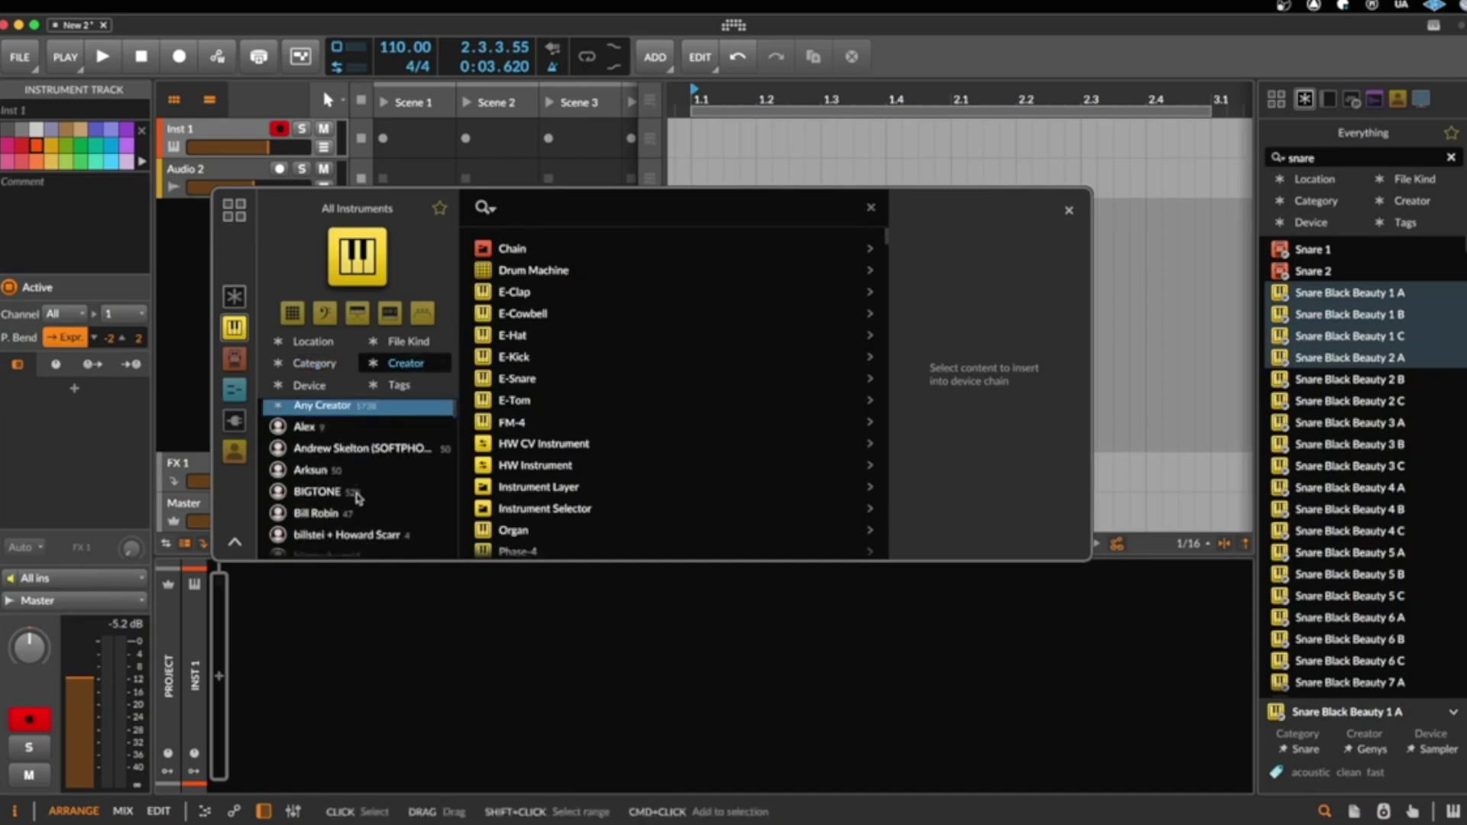
scroll(358, 489, "down", 4)
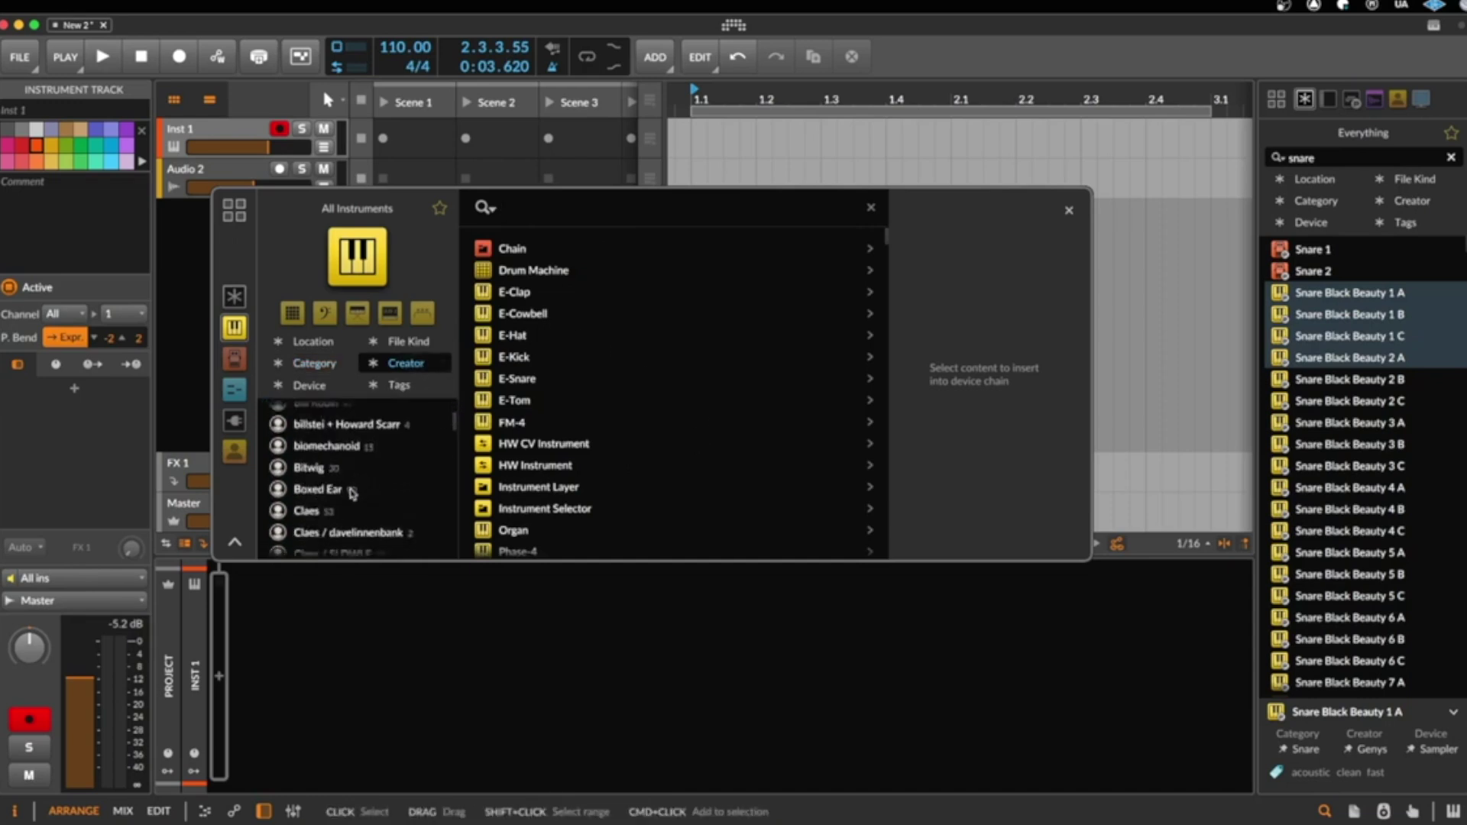
left_click(313, 478)
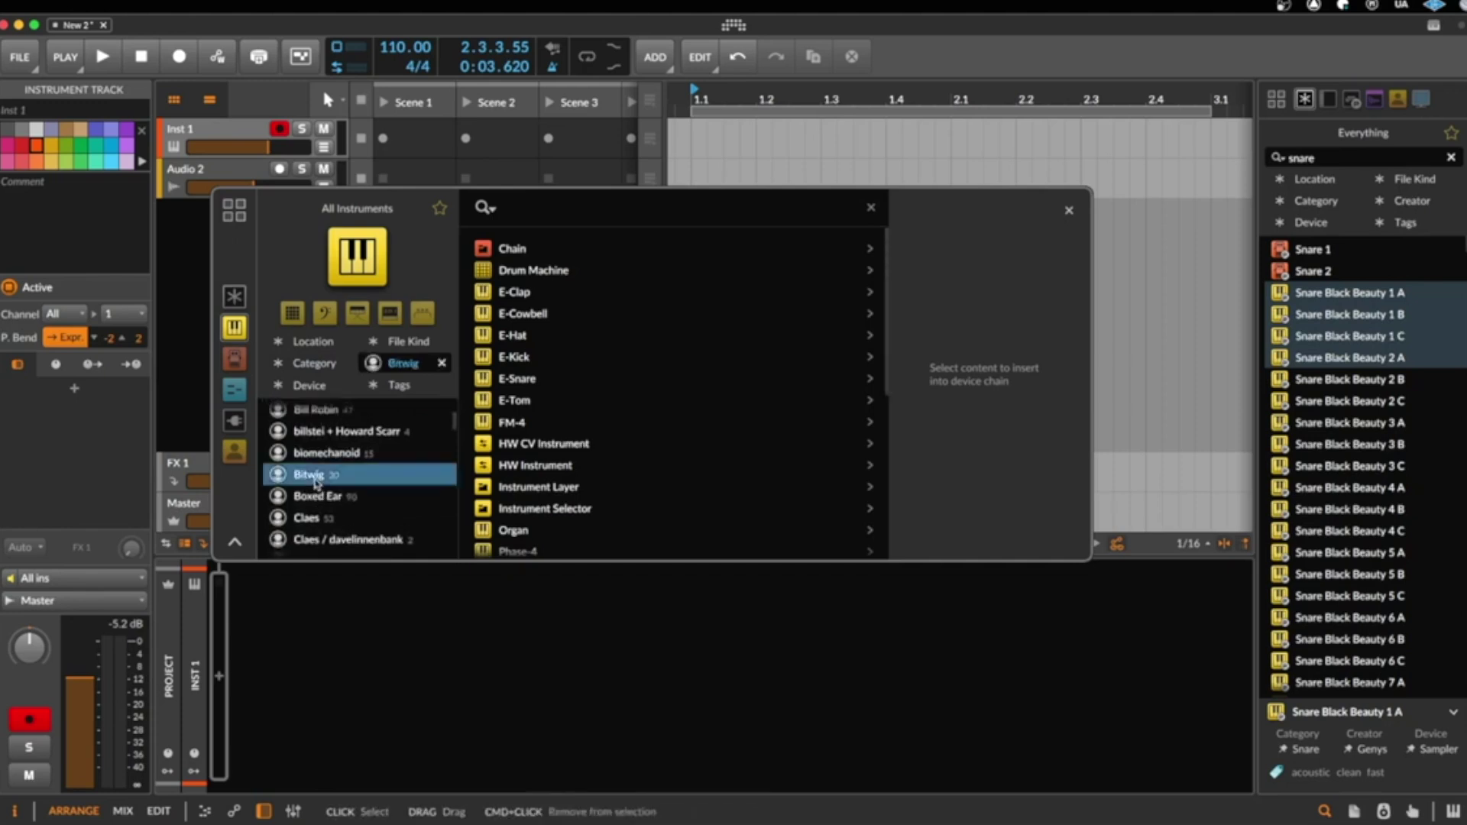
scroll(544, 428, "down", 5)
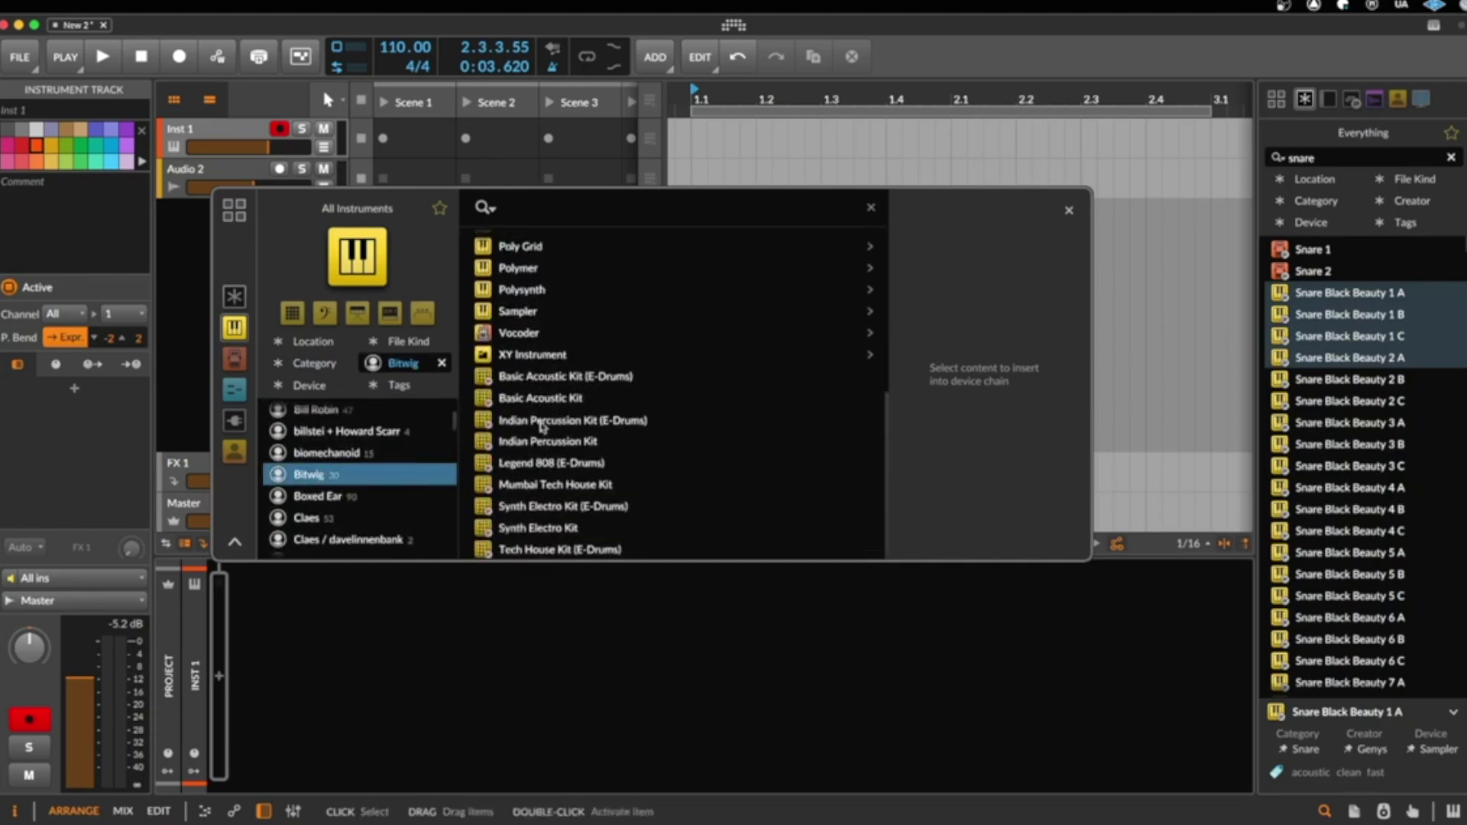
scroll(550, 505, "up", 2)
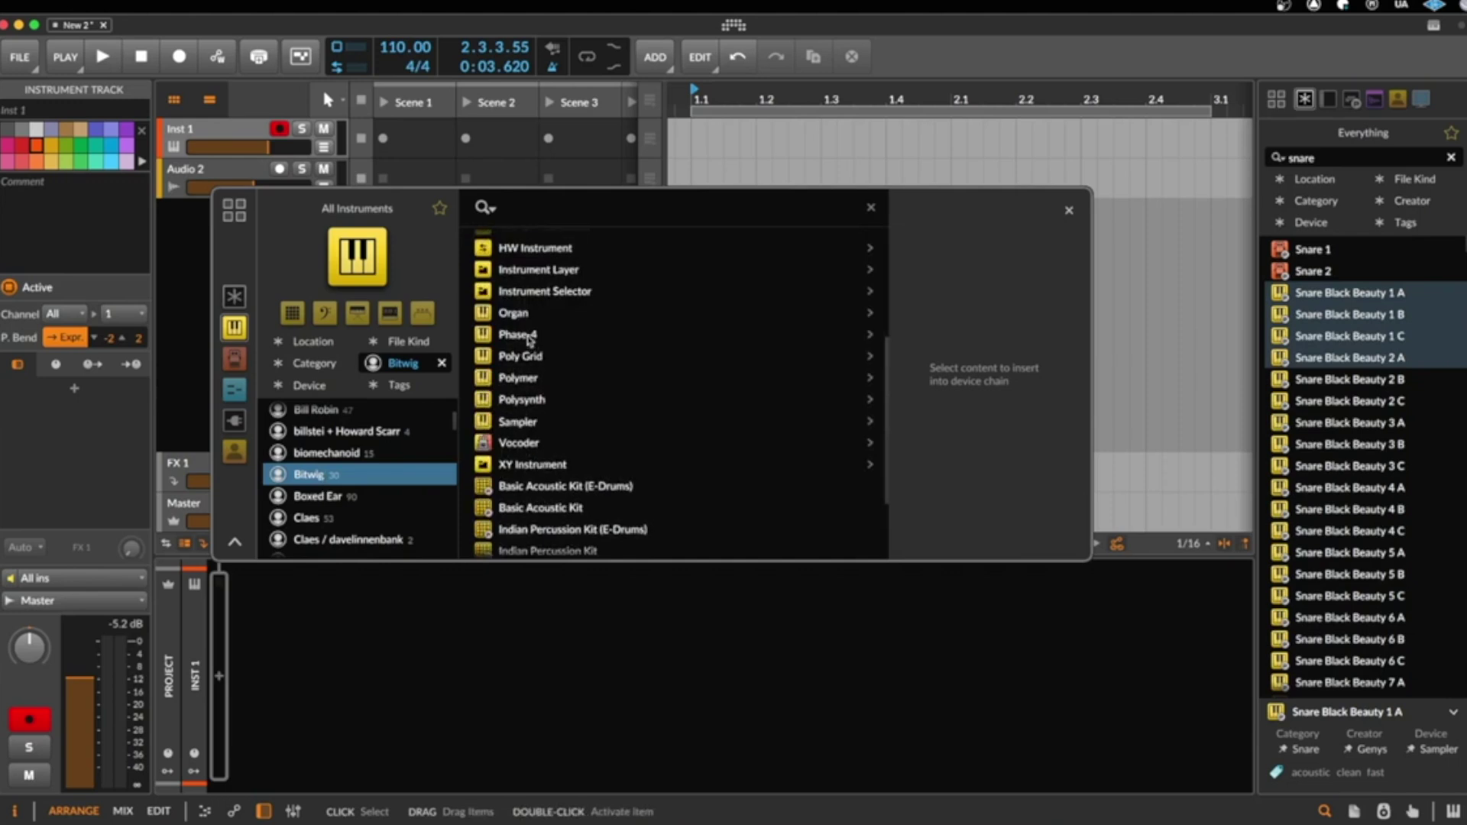
double_click(530, 339)
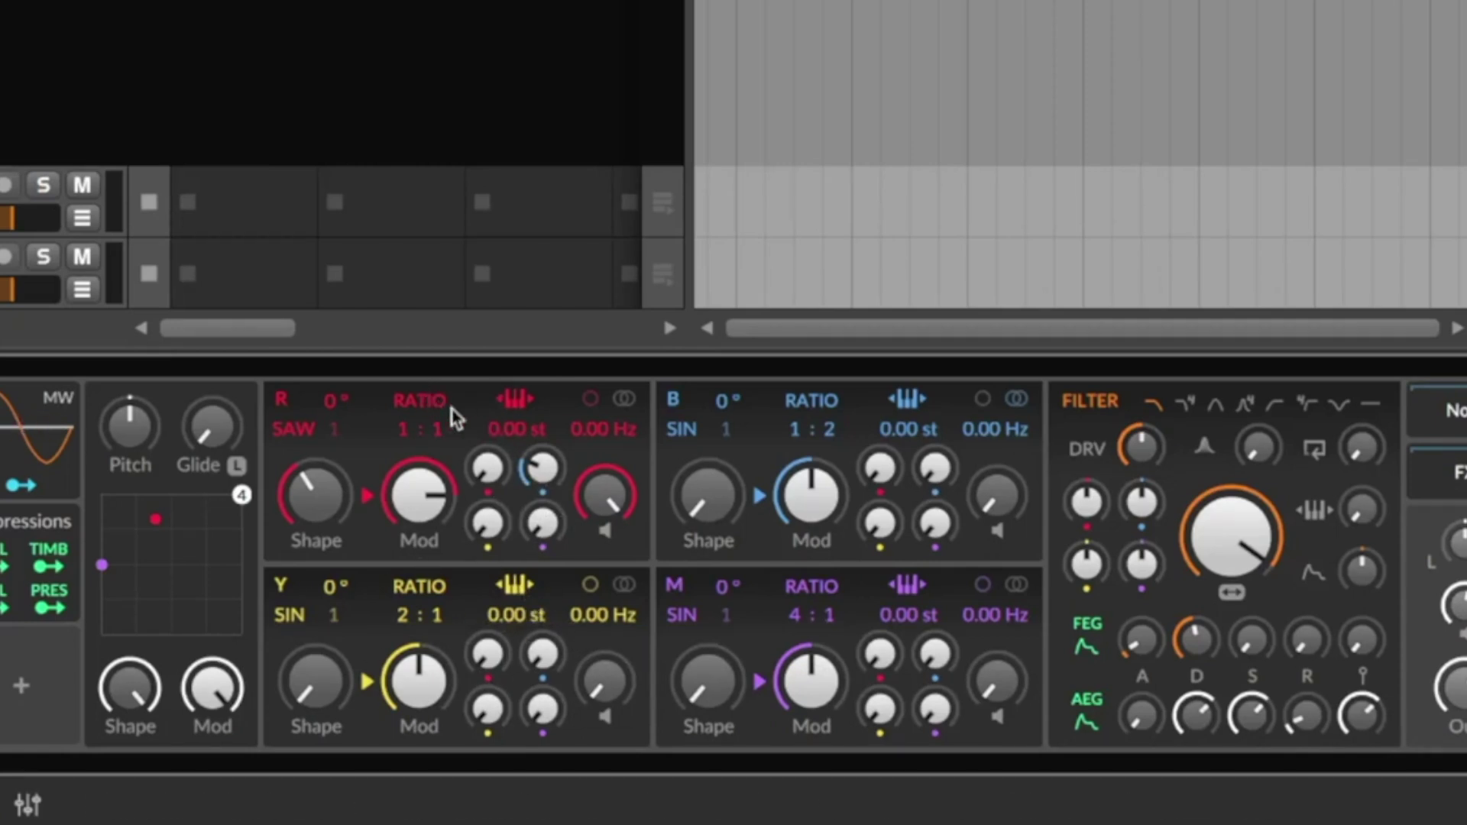
- Raise the modulation amounts from the yellow and magenta oscillators into Phase-4's red oscillator
left_click_drag(490, 527, 490, 519)
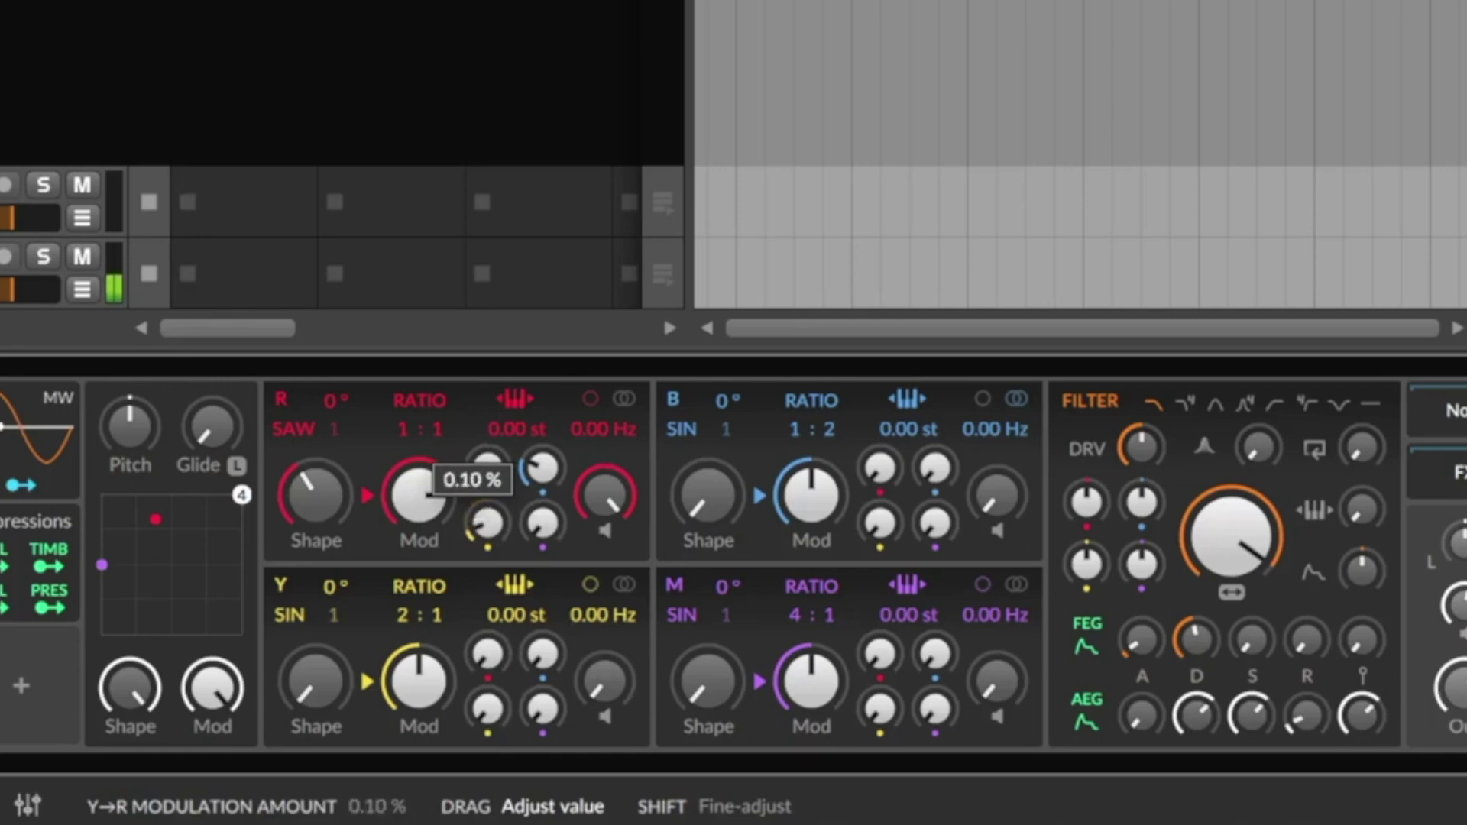
left_click_drag(489, 524, 489, 535)
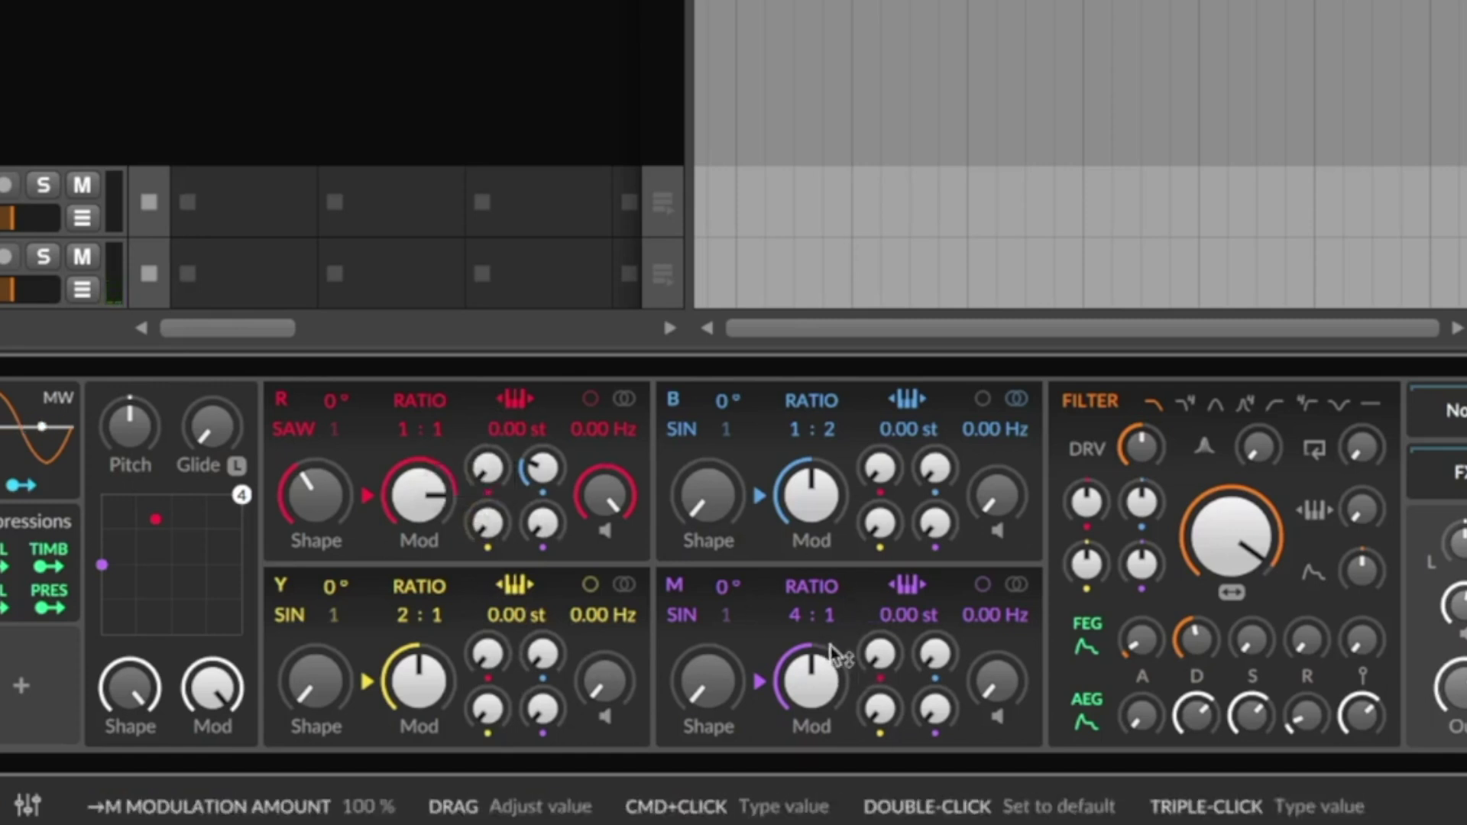
left_click_drag(520, 540, 378, 500)
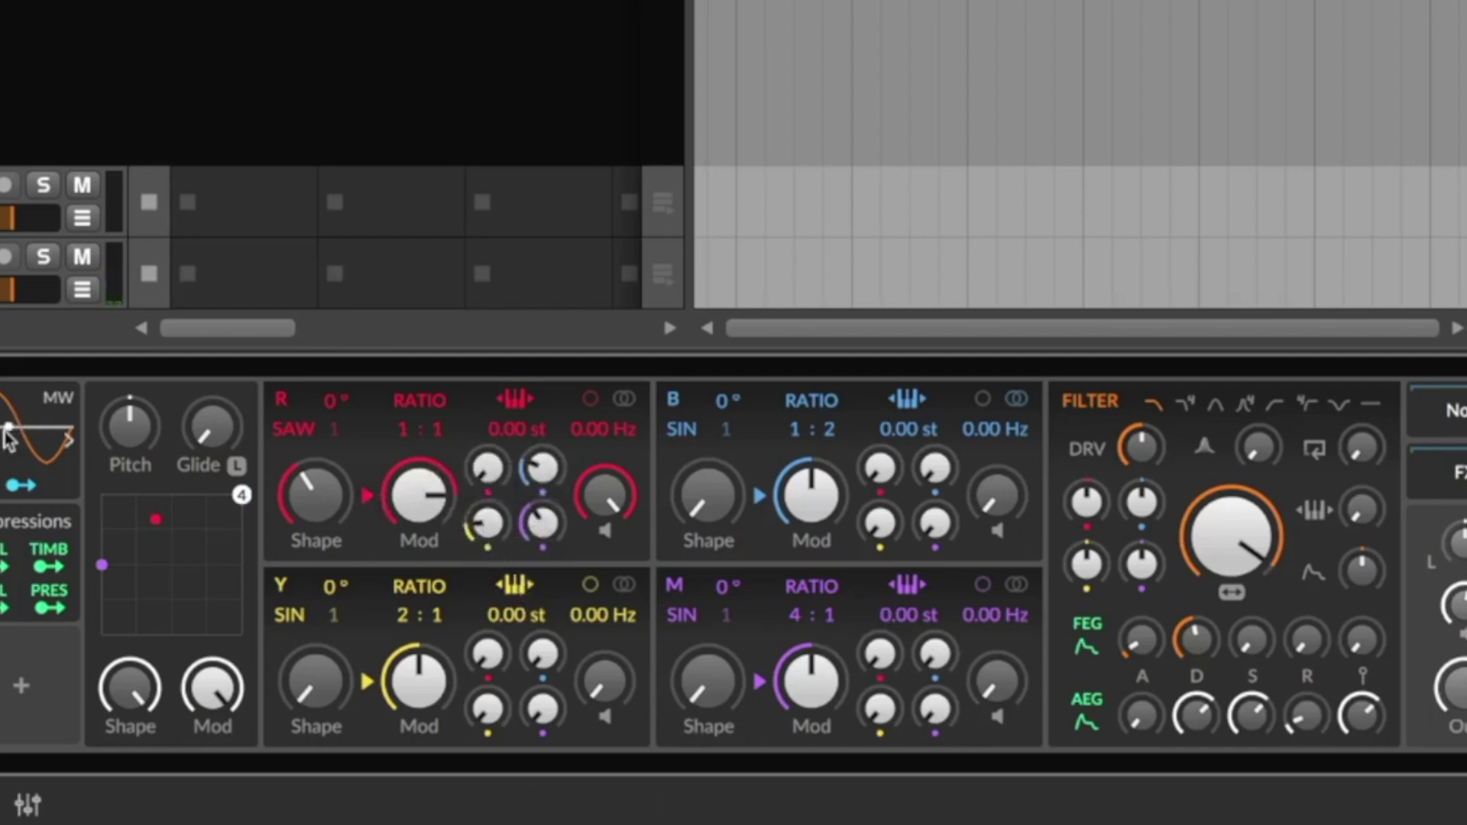
- Browse the Phase-4 presets and preview 90's Ambient, Alien Choir, All Arpologies and Ambient Strings
left_click(1, 405)
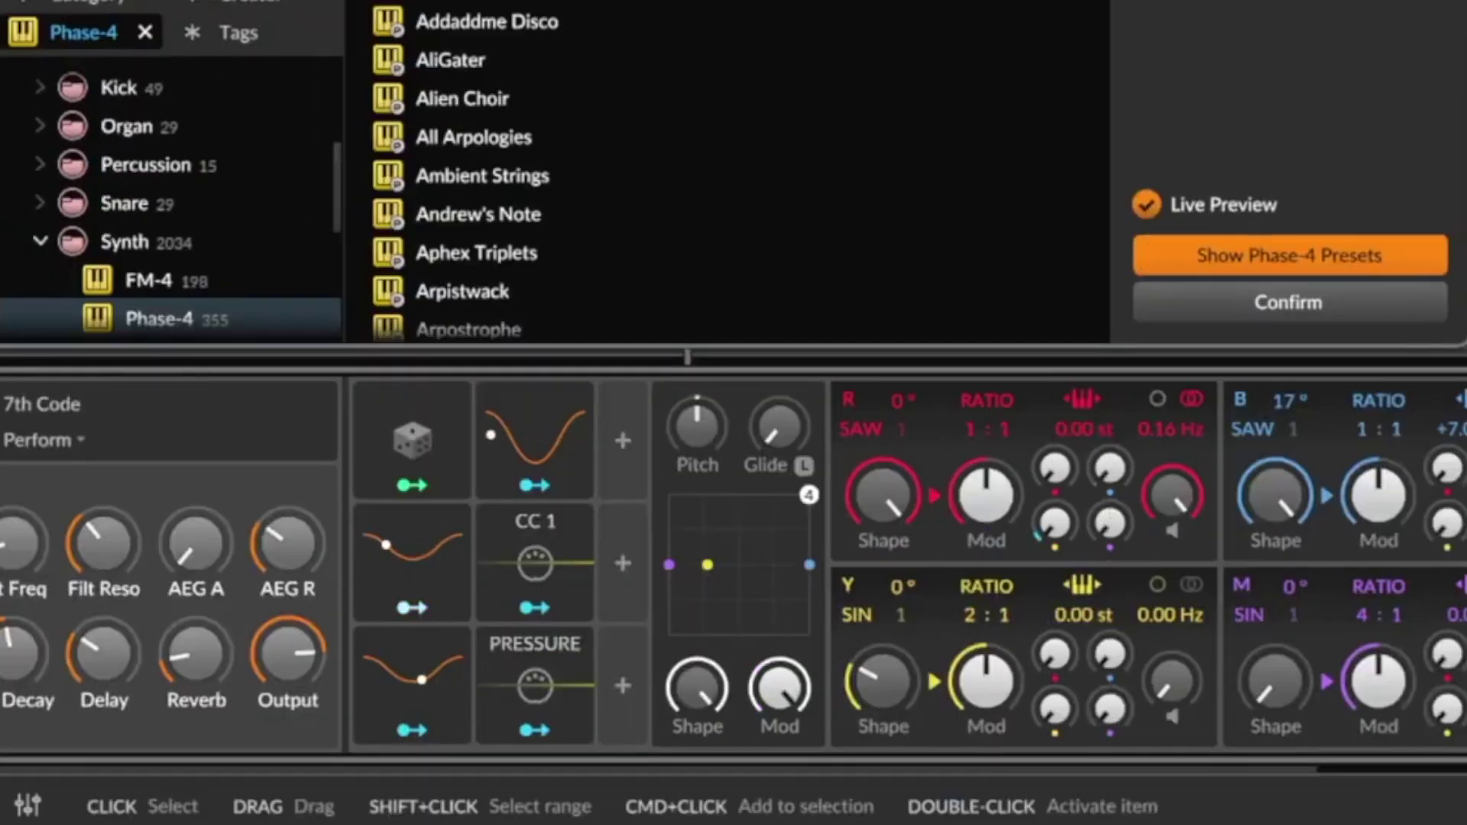
left_click(474, 2)
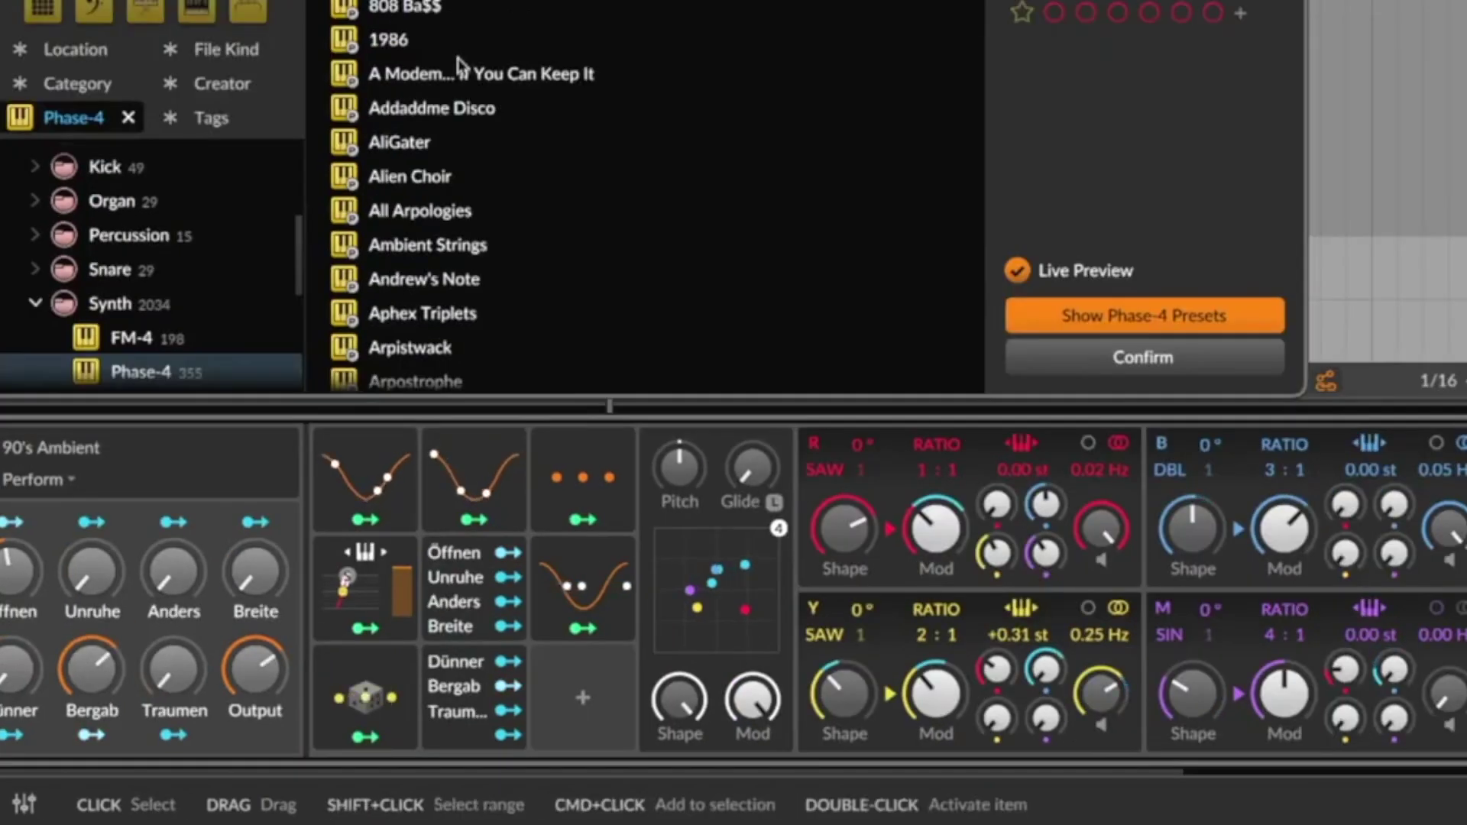
left_click(428, 181)
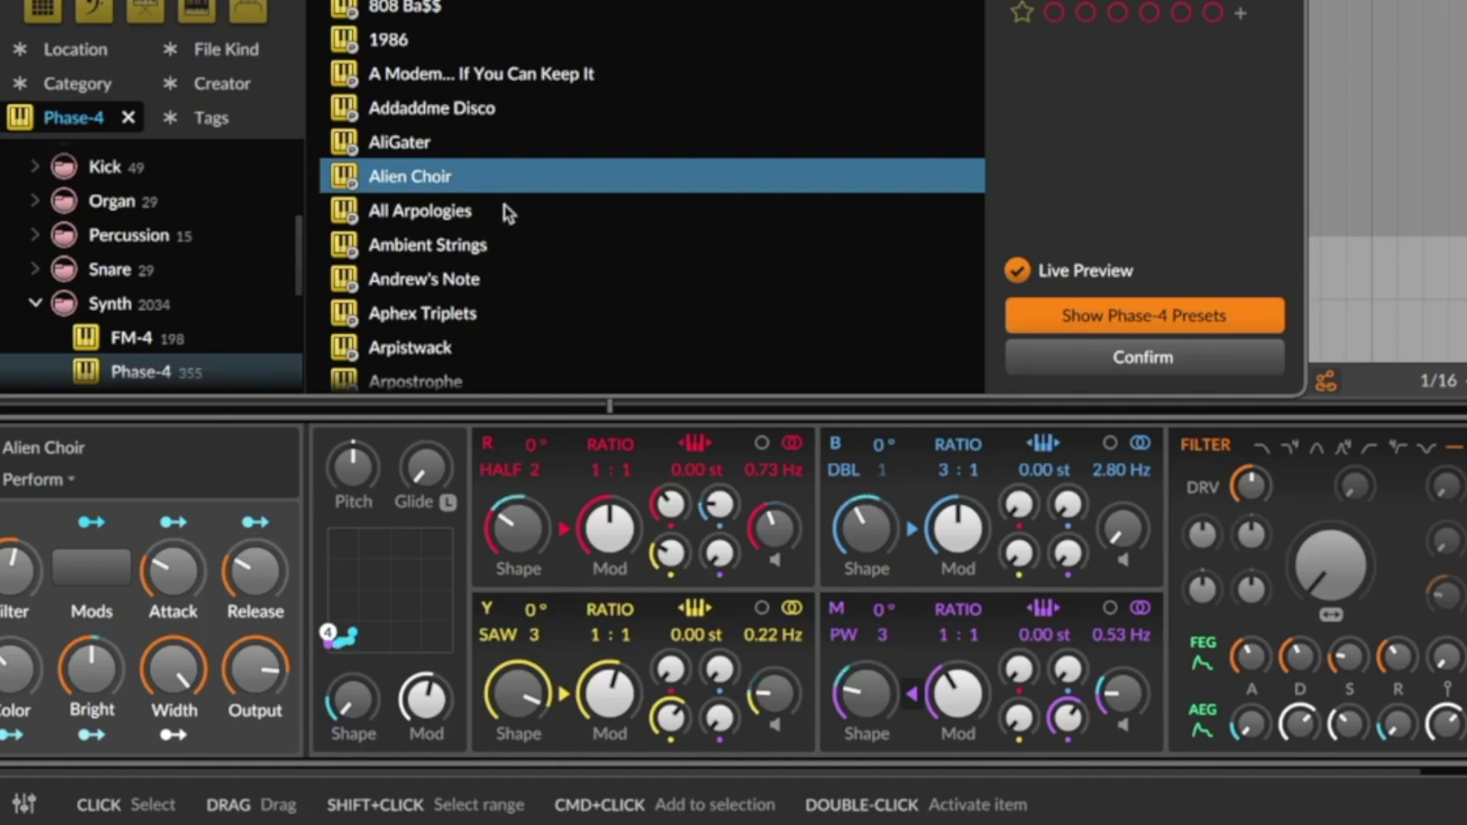
left_click(506, 207)
left_click(507, 245)
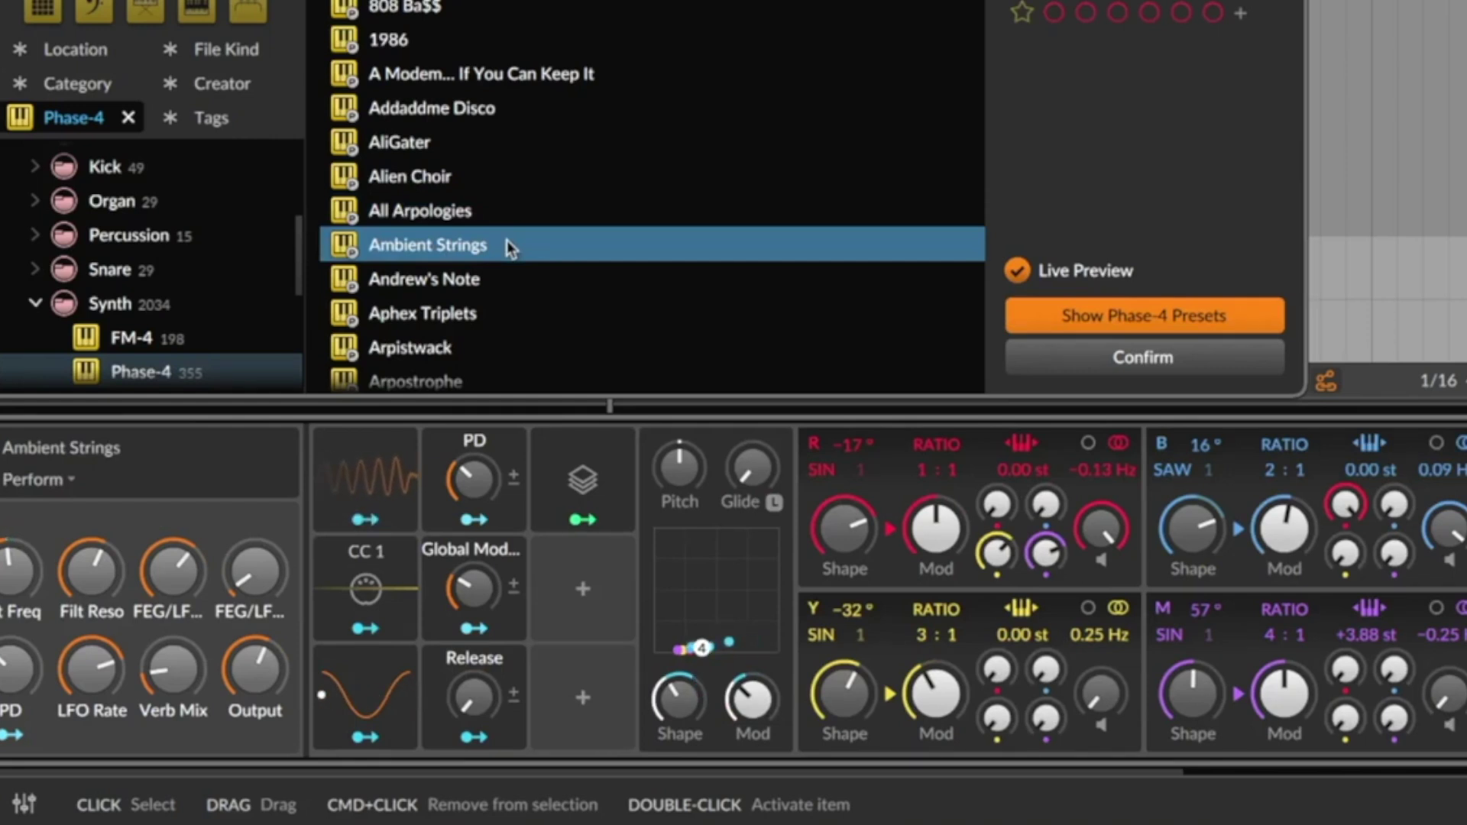
- Load the Bend Repeater preset into Phase-4
scroll(540, 226, "down", 5)
left_click(539, 228)
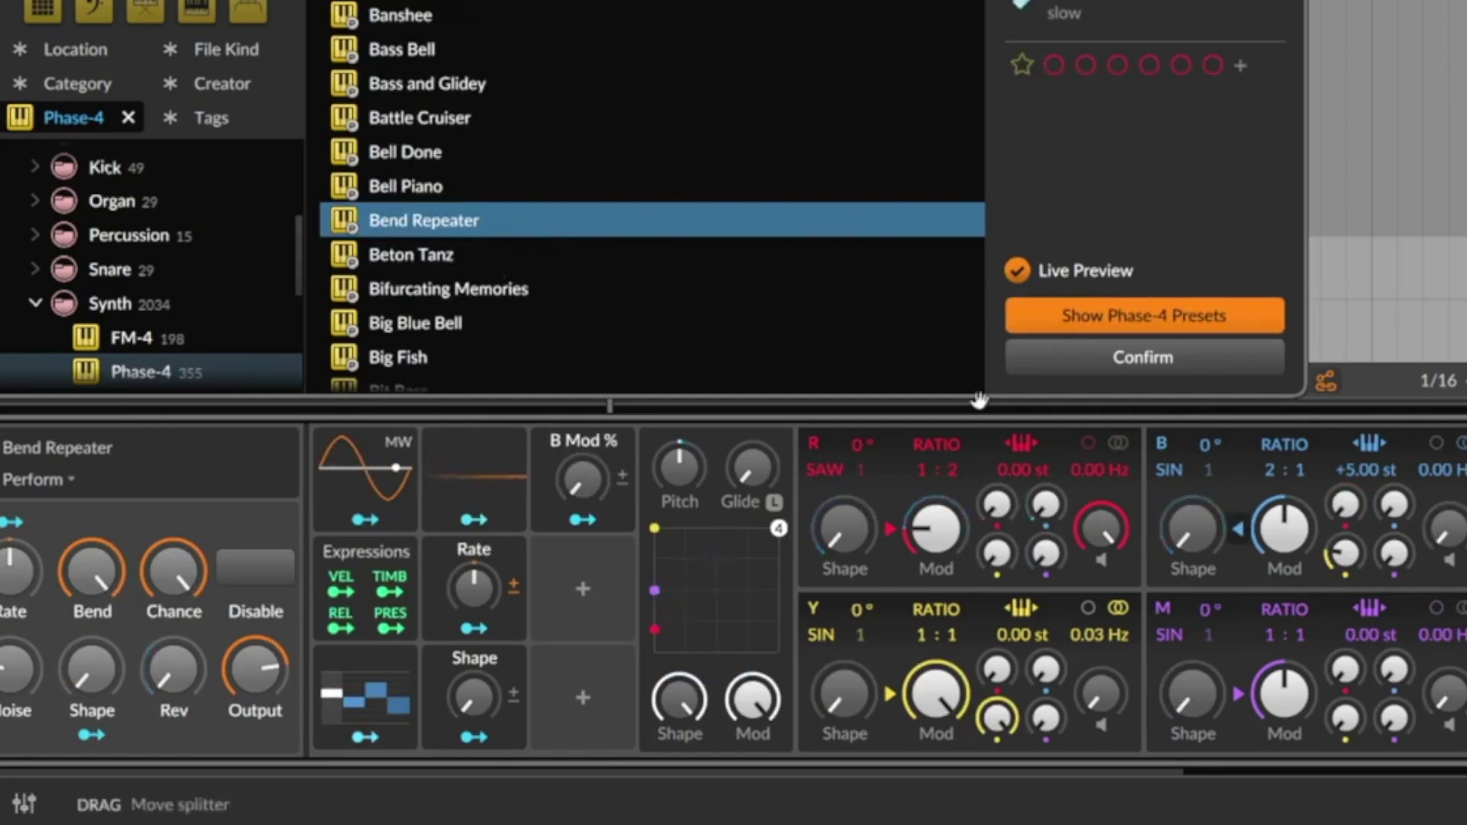
left_click(1149, 357)
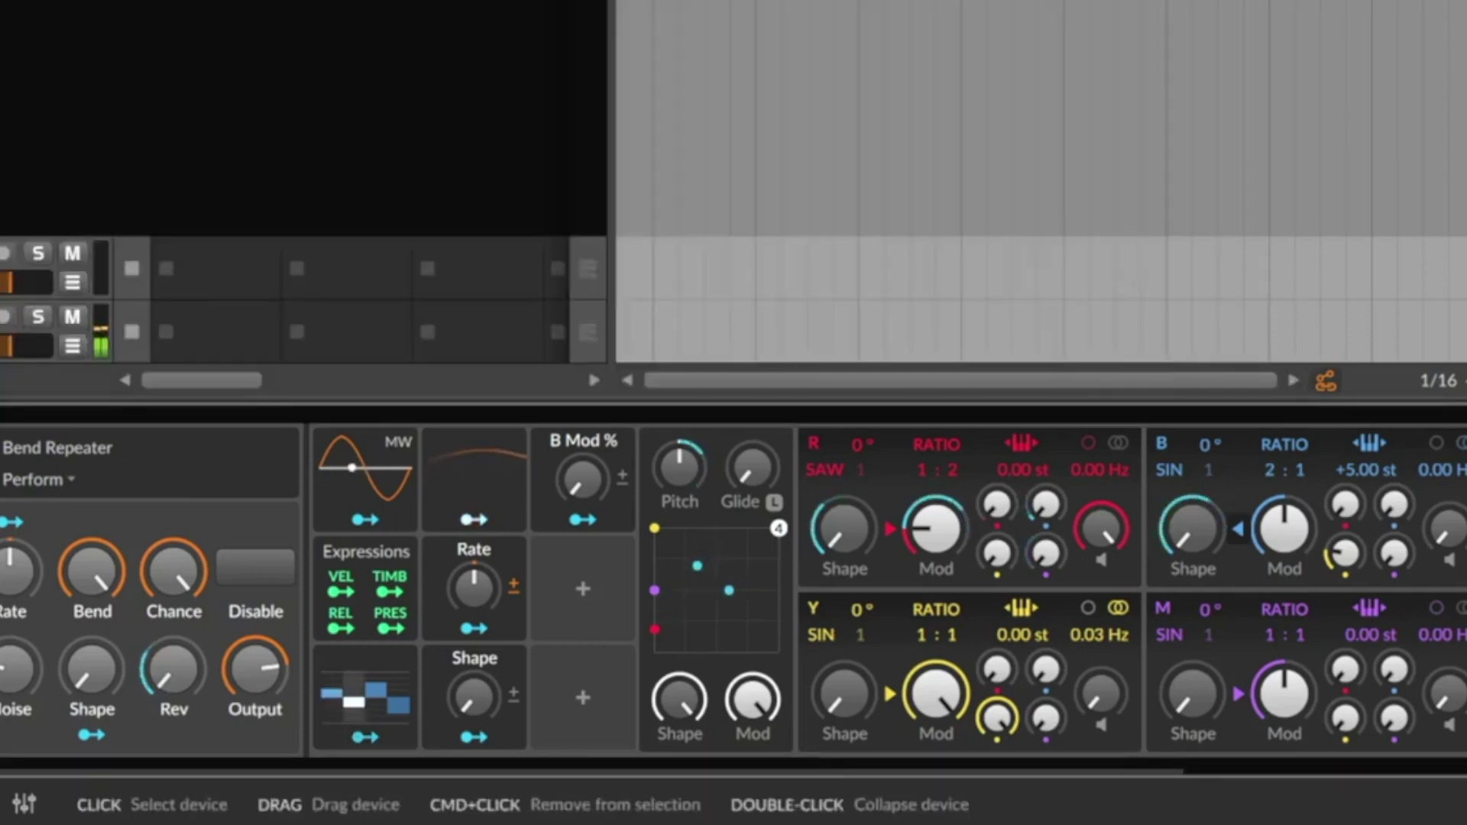
- Replace the Phase-4 synth with an Instrument Selector, found by filtering the instruments by the creator Bitwig
key("Delete")
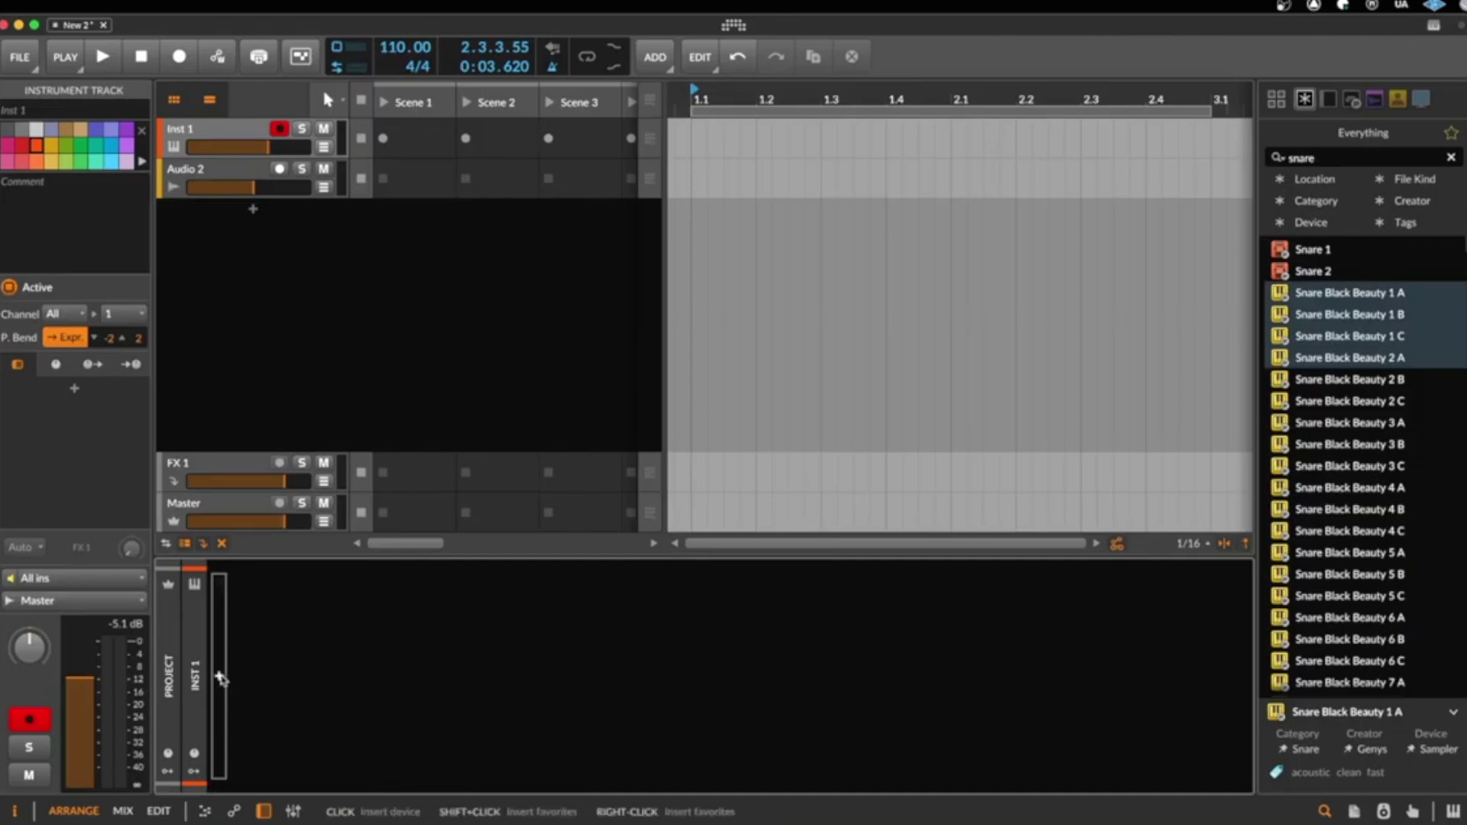
left_click(220, 678)
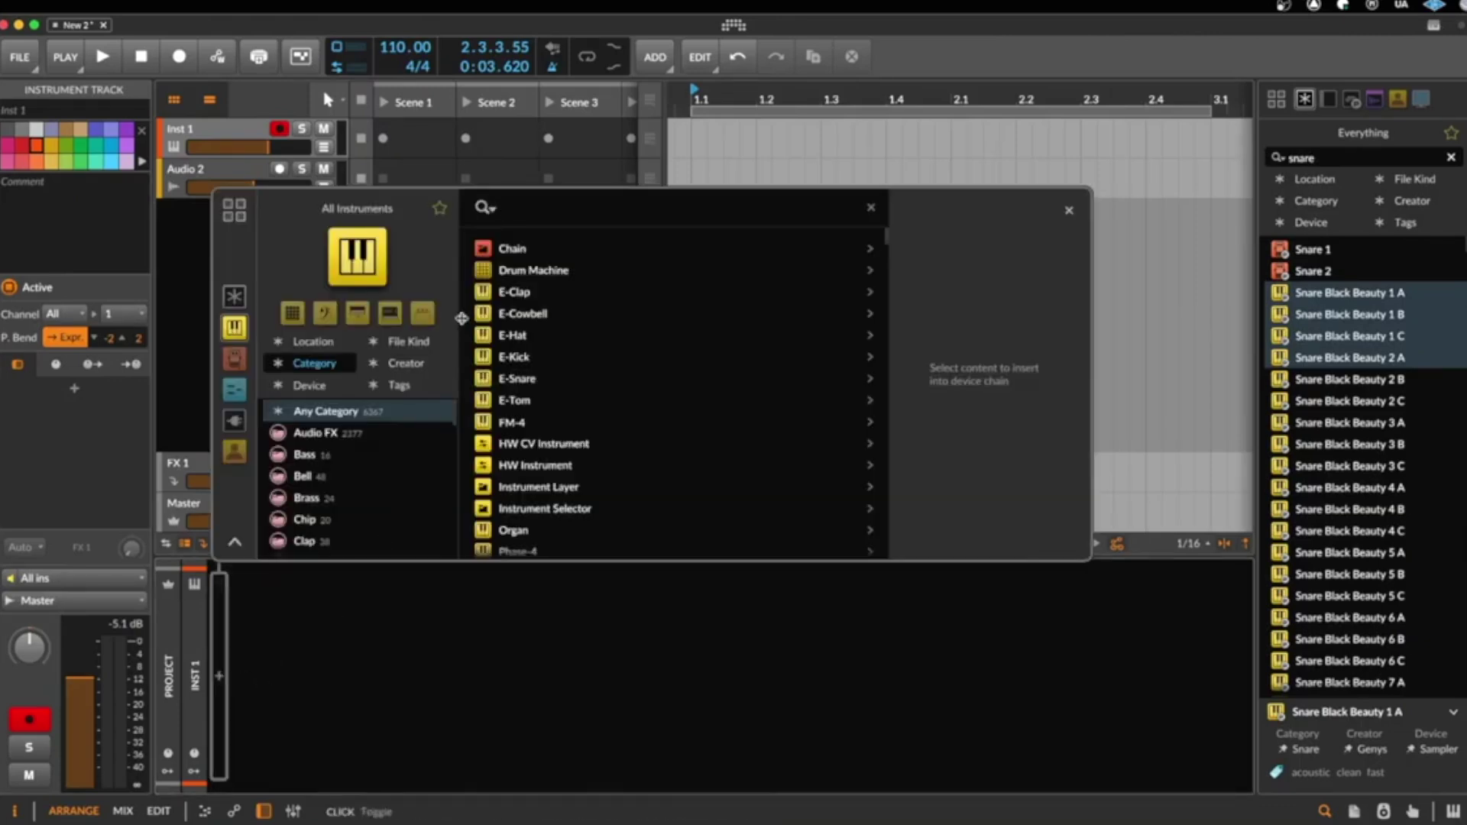
left_click(402, 363)
scroll(356, 489, "down", 1)
scroll(355, 489, "down", 5)
scroll(353, 497, "up", 1)
scroll(325, 489, "up", 3)
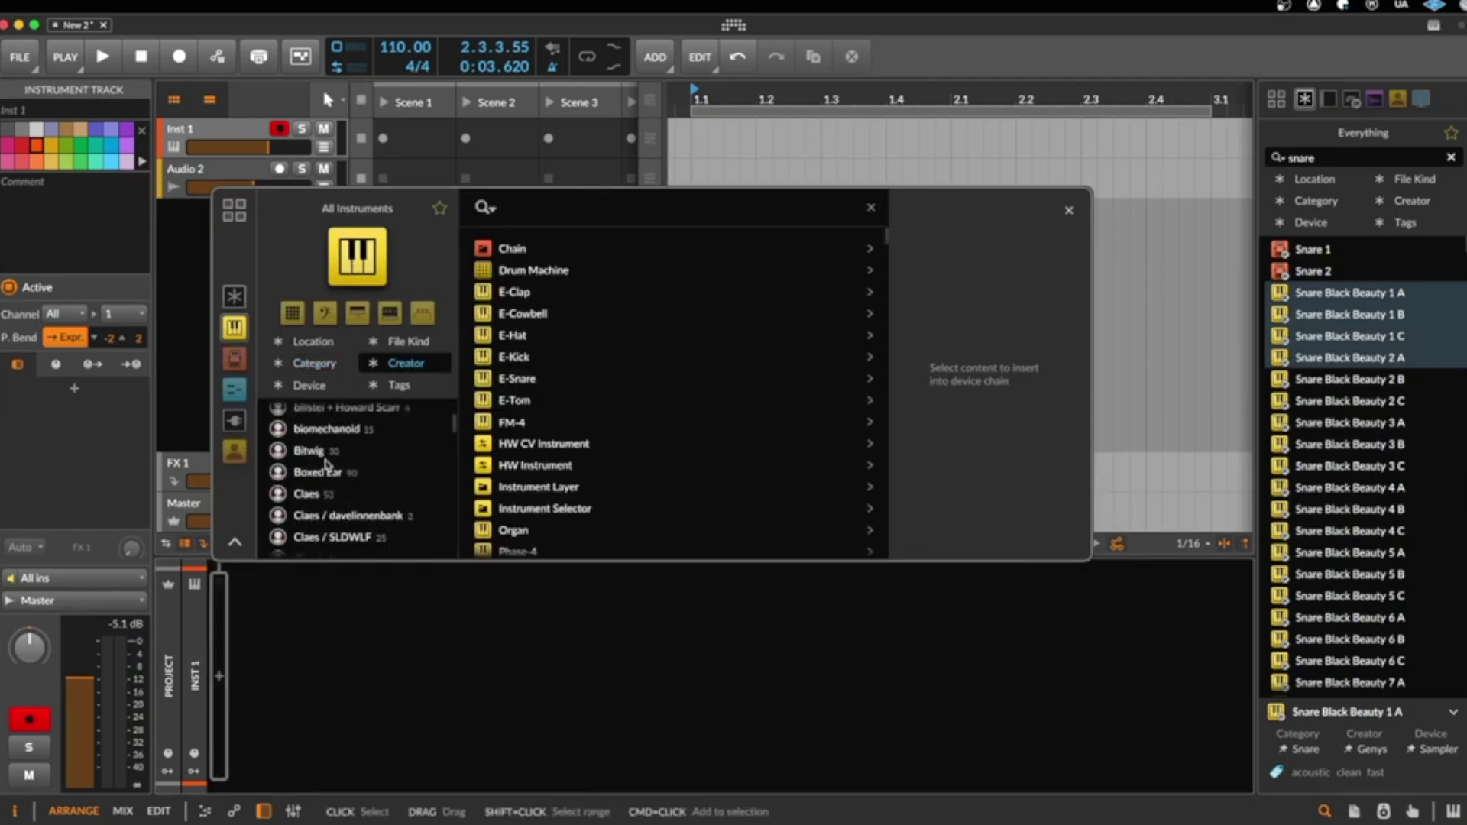
left_click(325, 451)
scroll(625, 477, "down", 3)
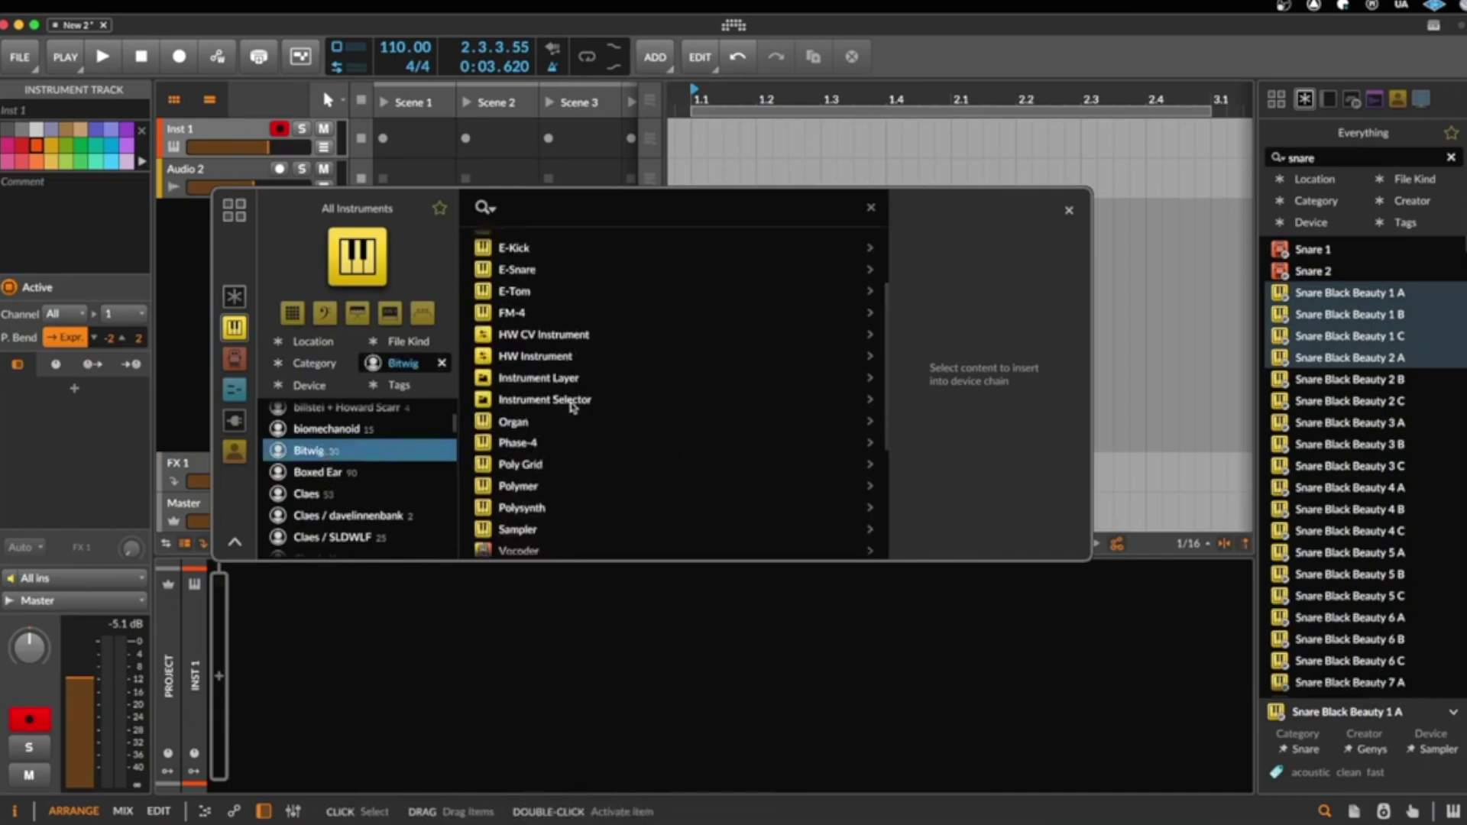
double_click(584, 400)
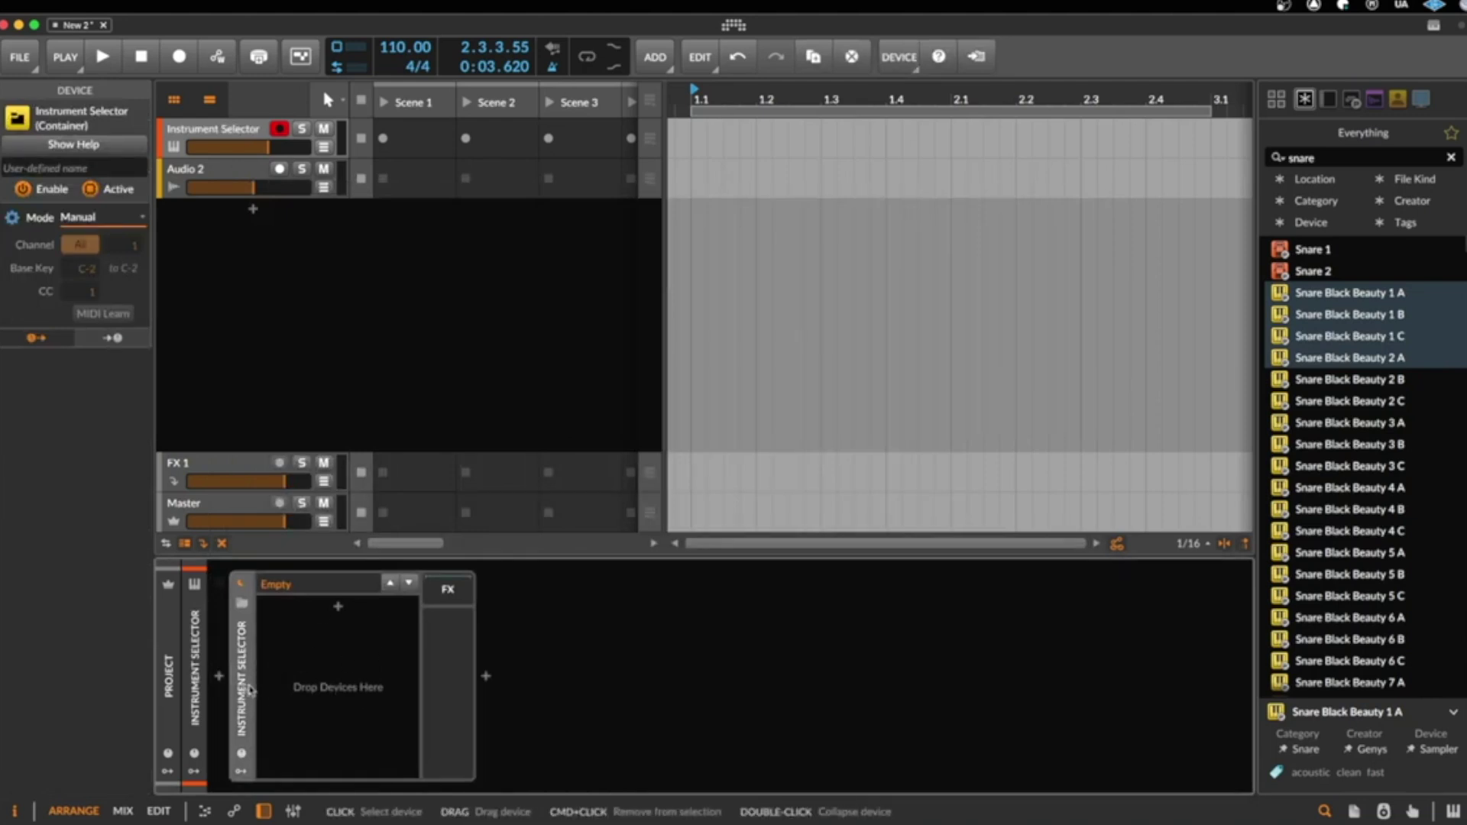
- Add a Polysynth as the Instrument Selector's first layer and set its first oscillator's unison to 6 voices
left_click(342, 608)
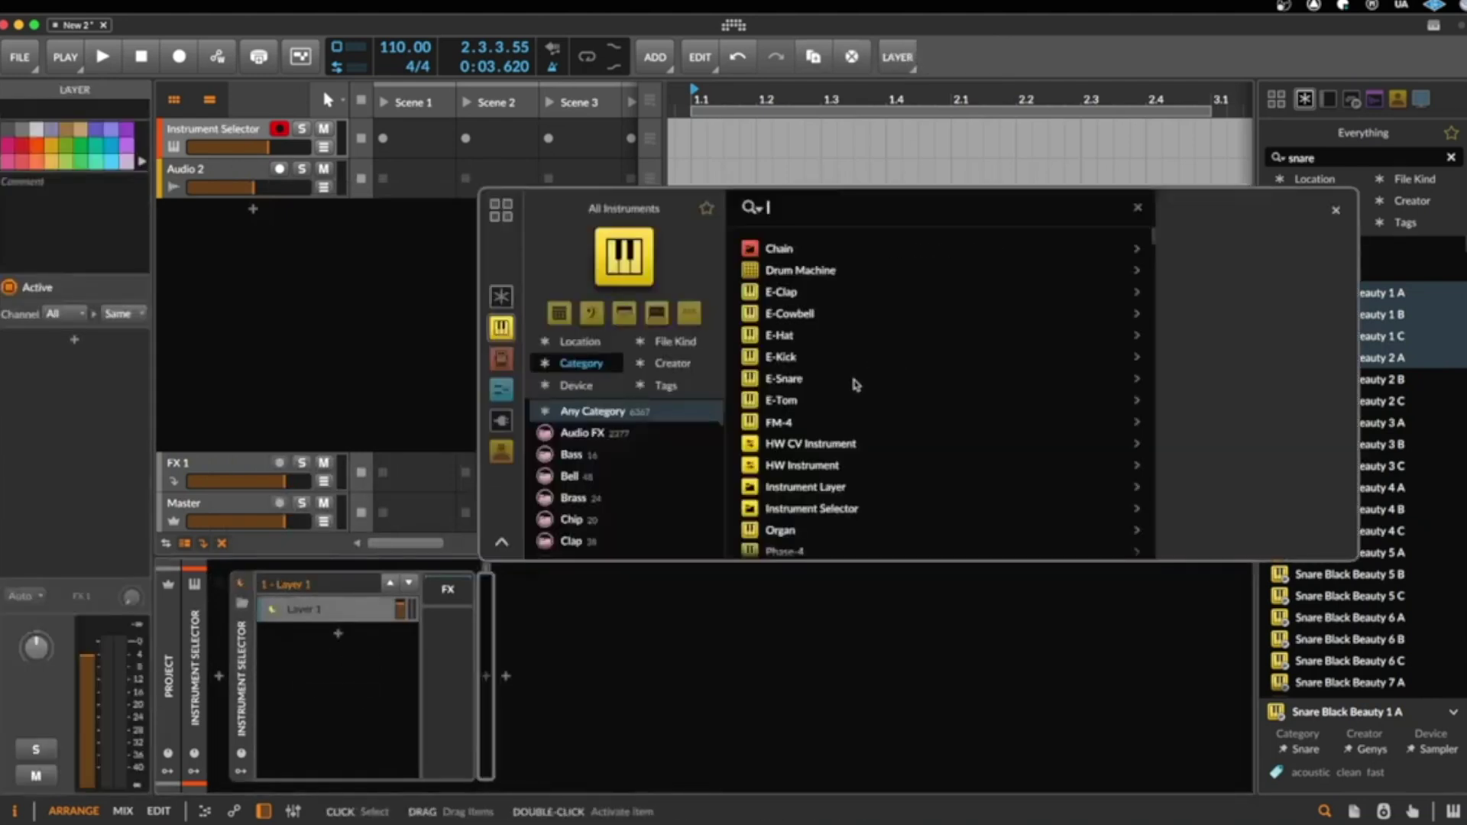
type("pol")
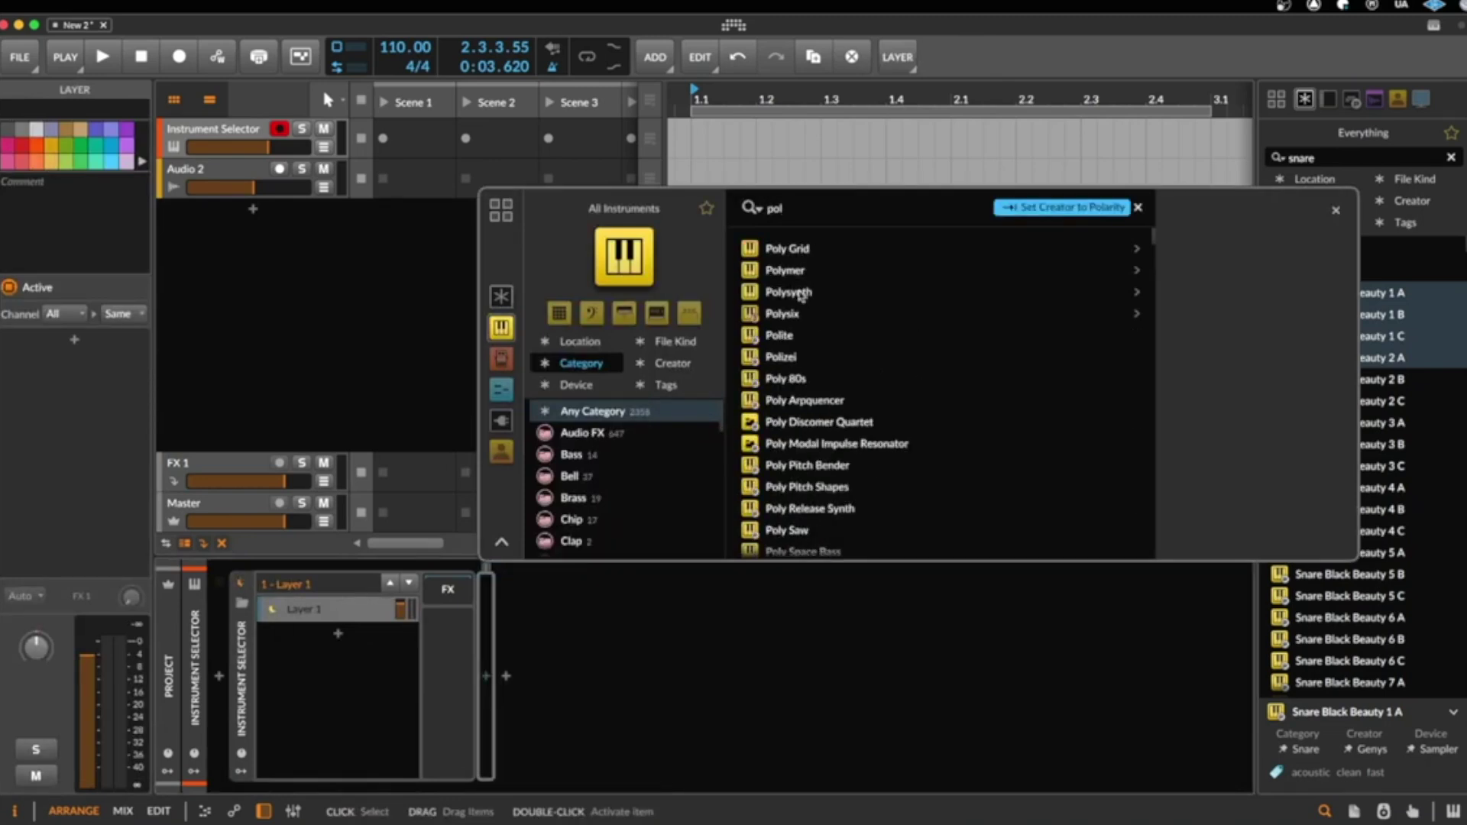
double_click(788, 292)
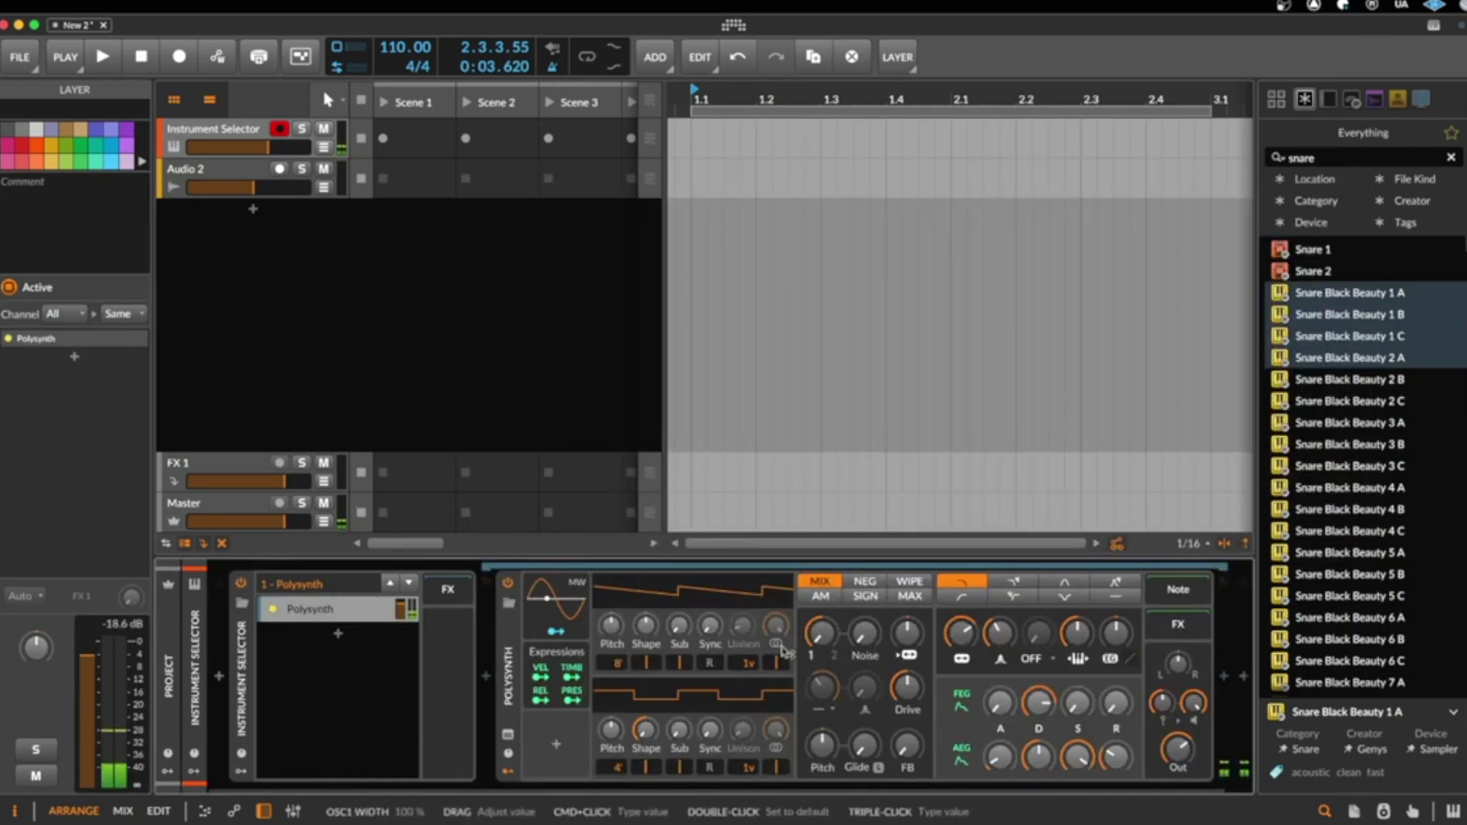
left_click_drag(750, 662, 750, 652)
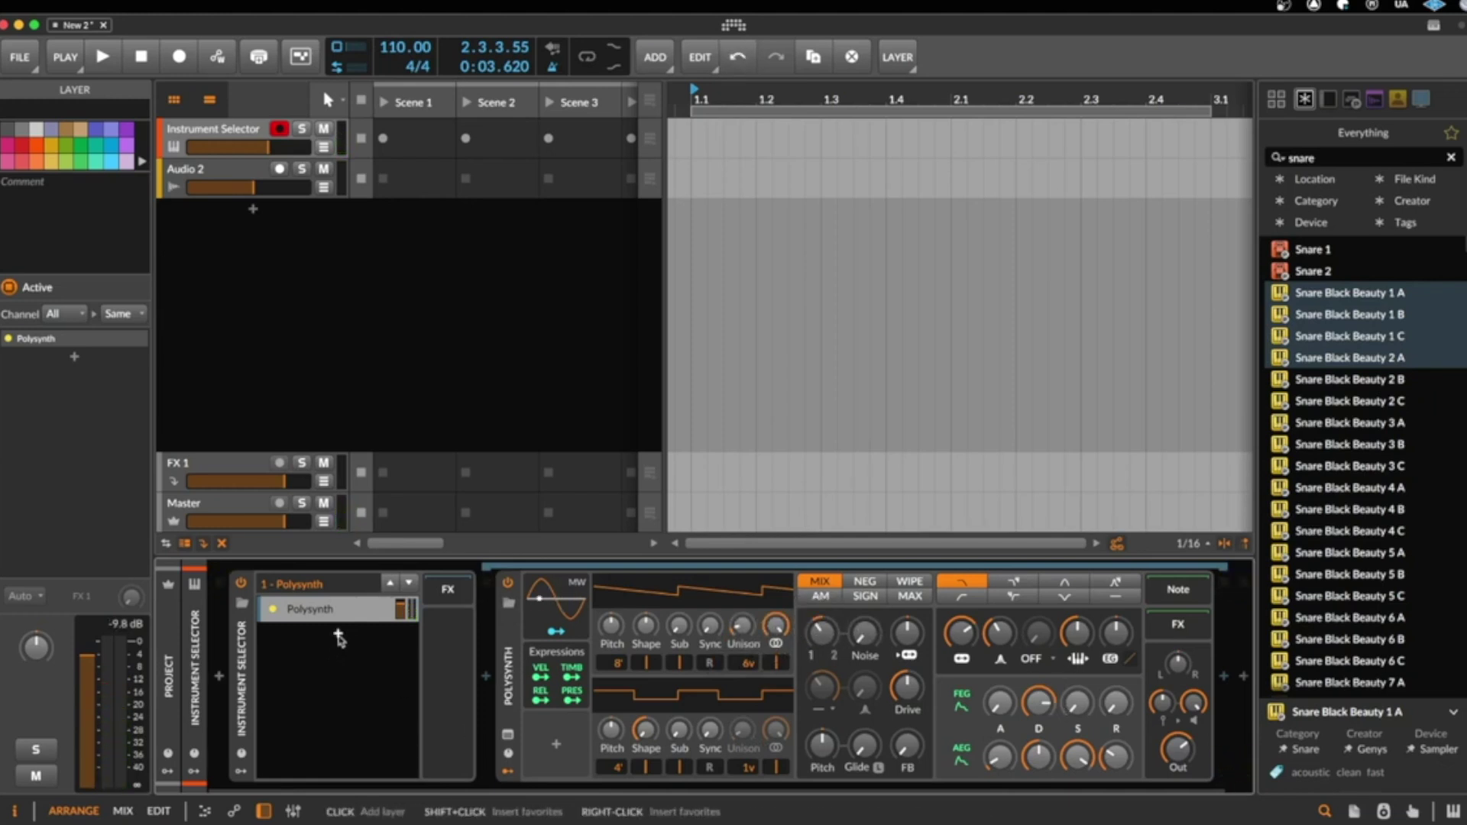
- Add a Polymer as the second layer of the Instrument Selector
left_click(338, 636)
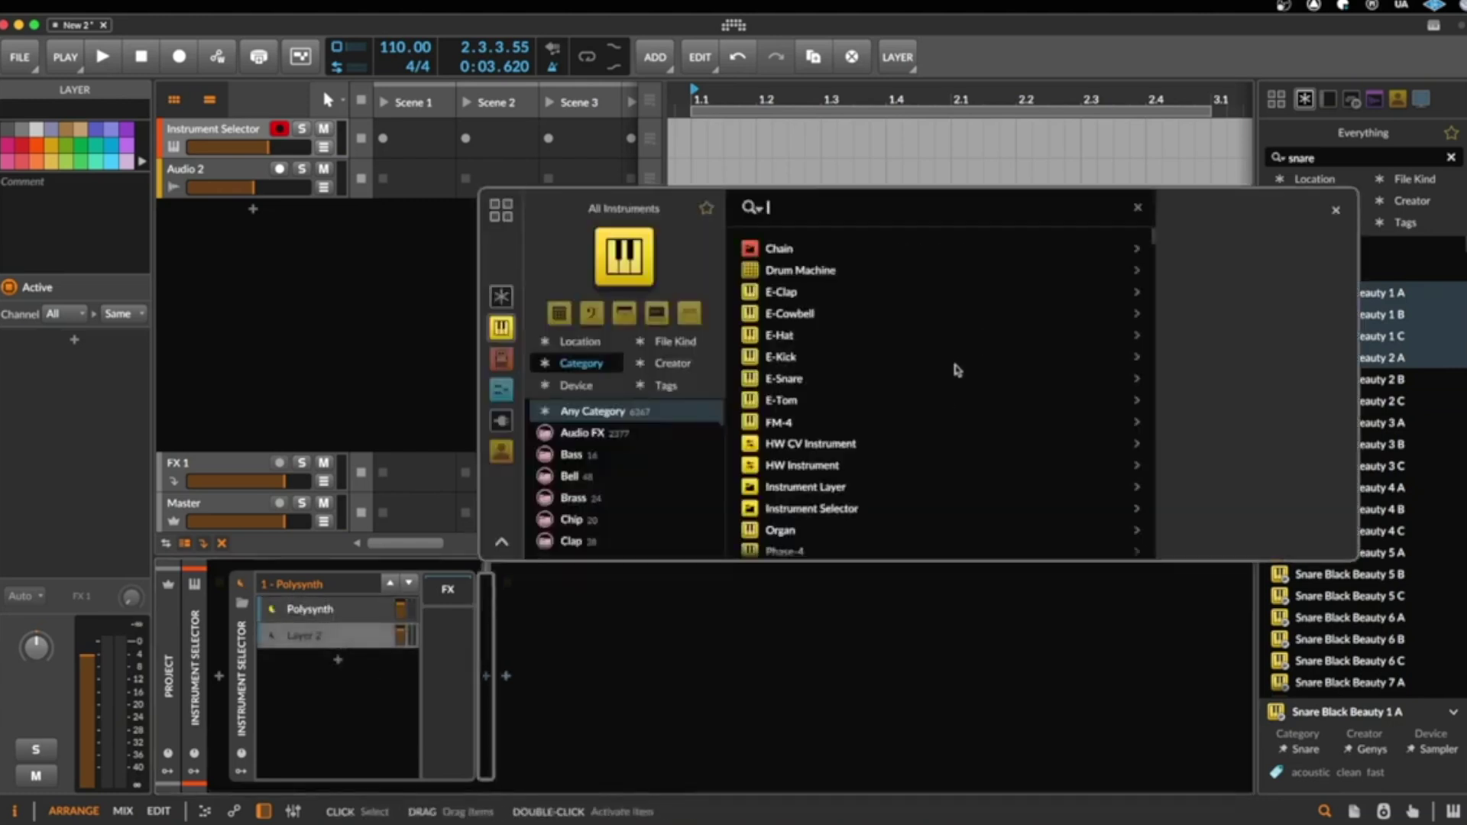
type("pol")
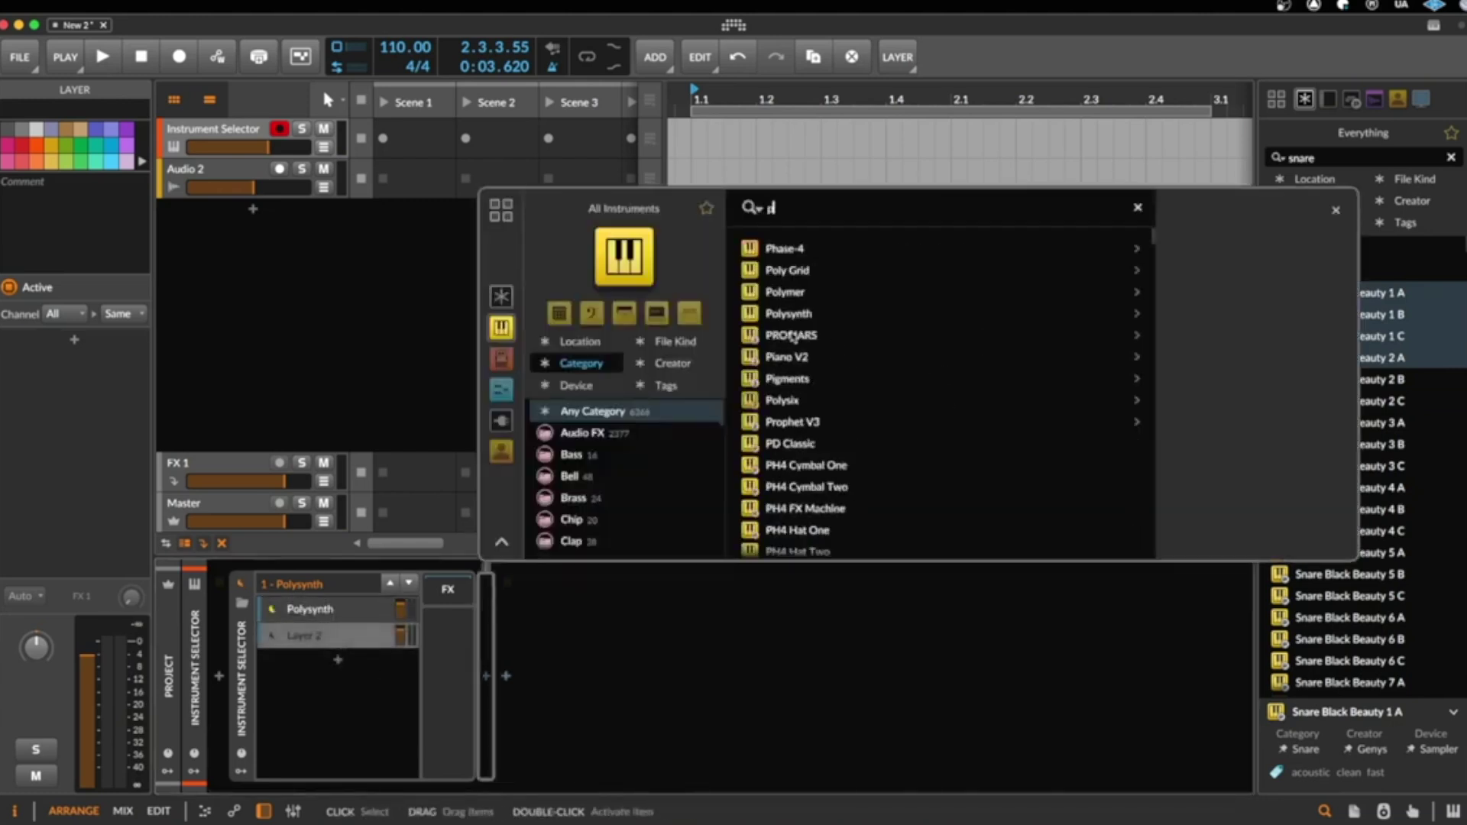
double_click(785, 269)
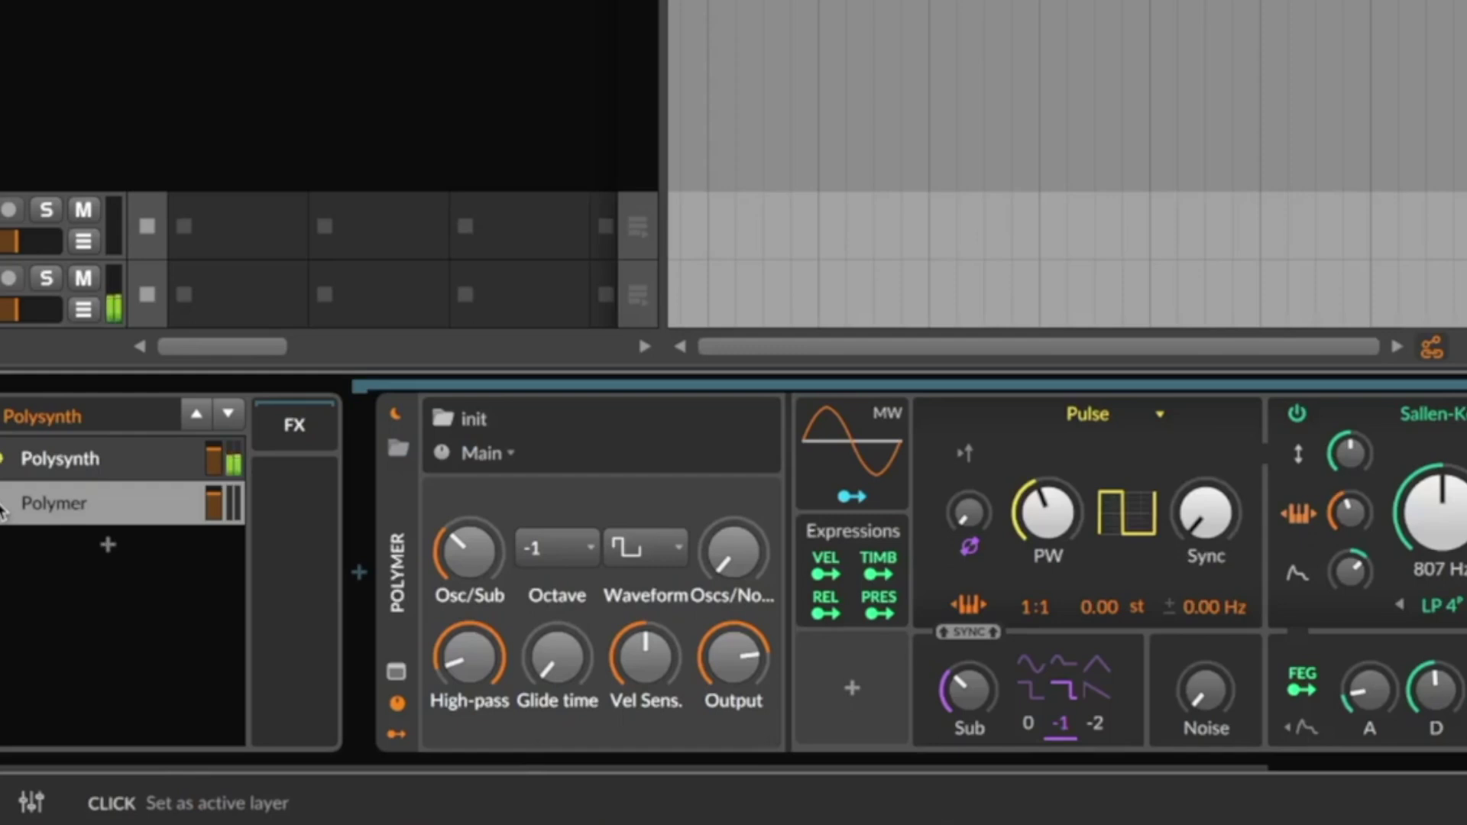
- Switch the Instrument Selector's active layer back and forth between Polymer and Polysynth to compare their sounds
left_click(2, 511)
left_click(4, 468)
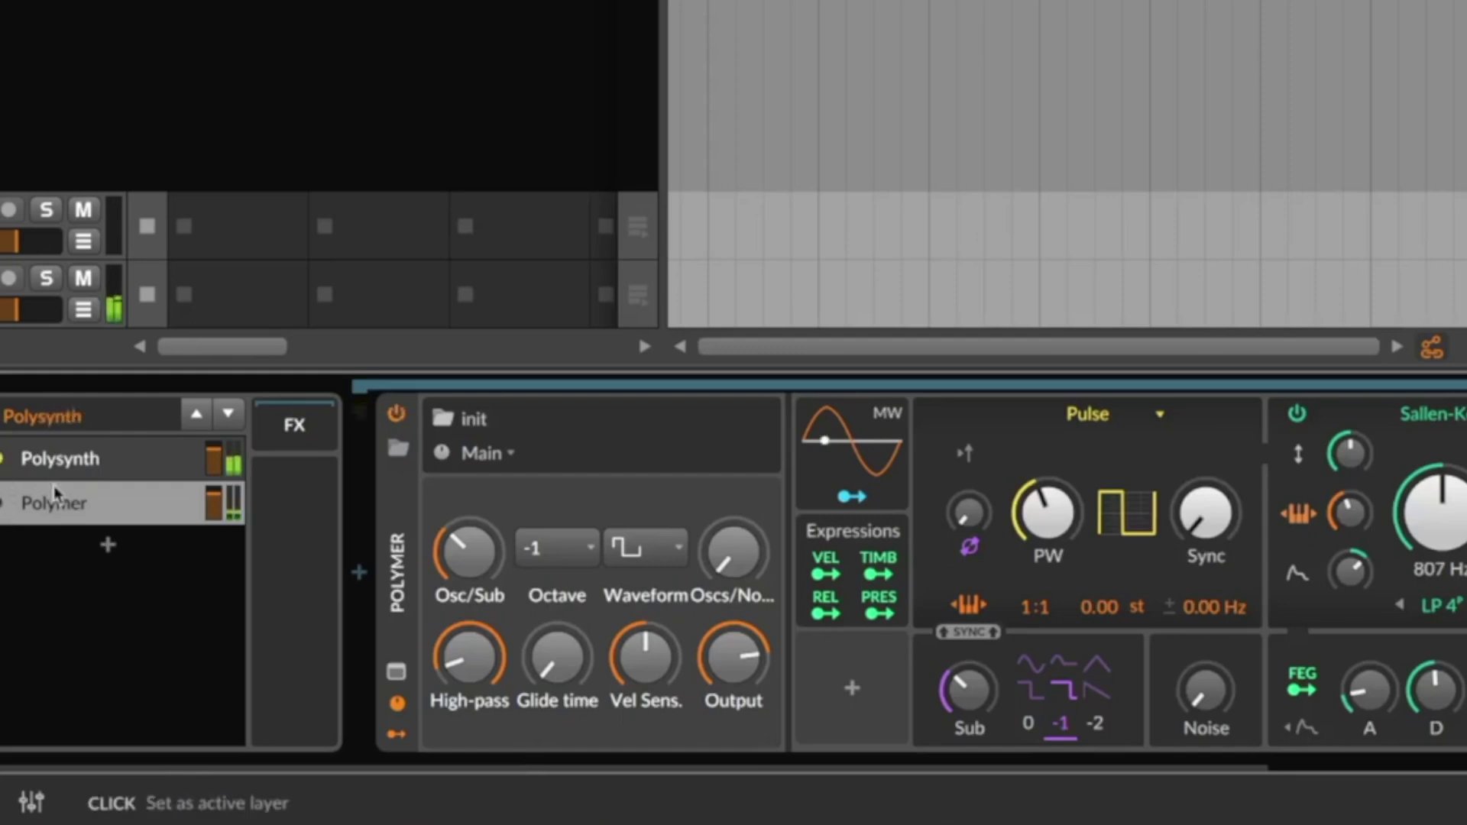
left_click(2, 505)
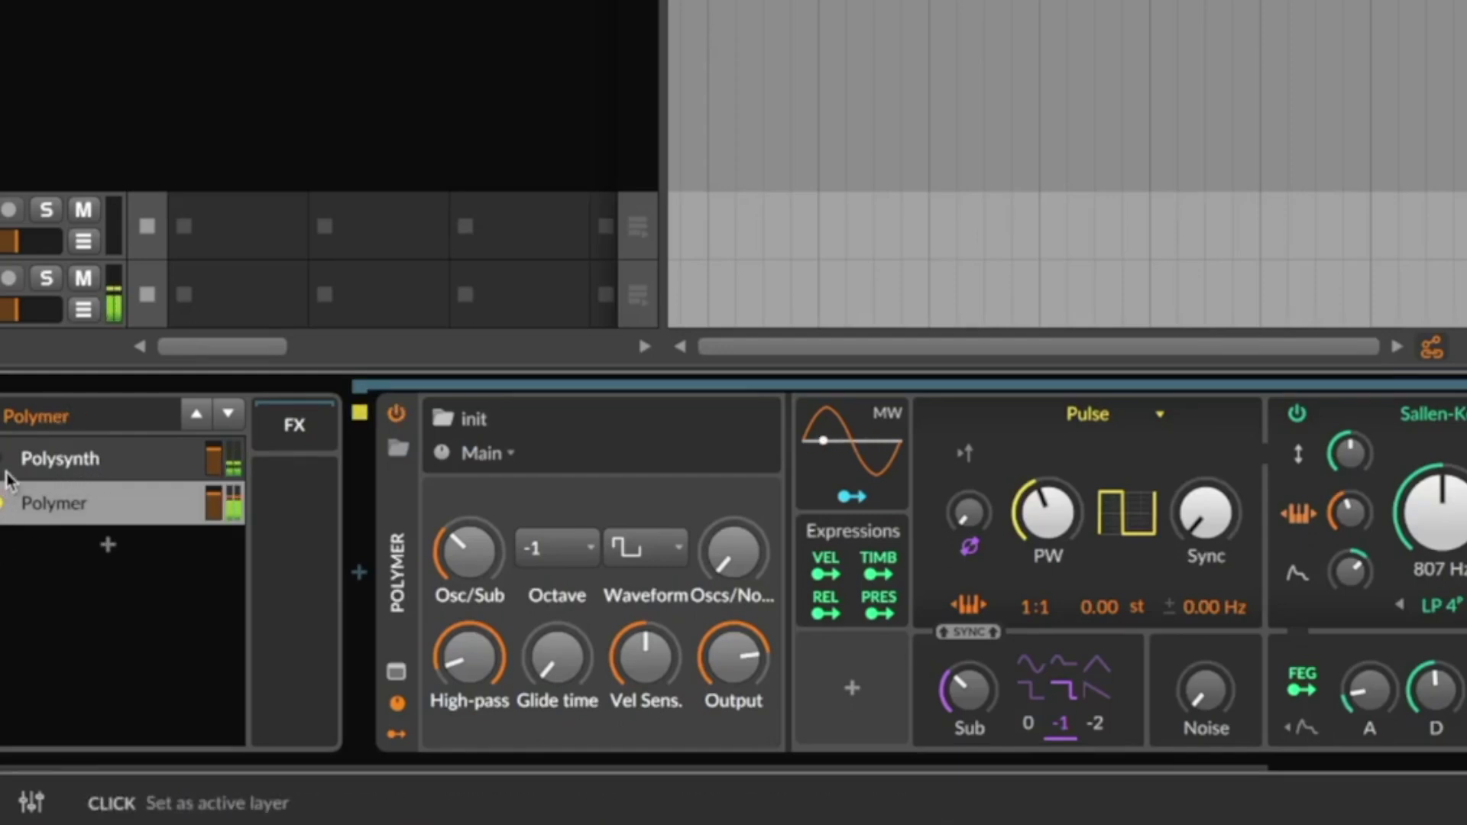
left_click(4, 466)
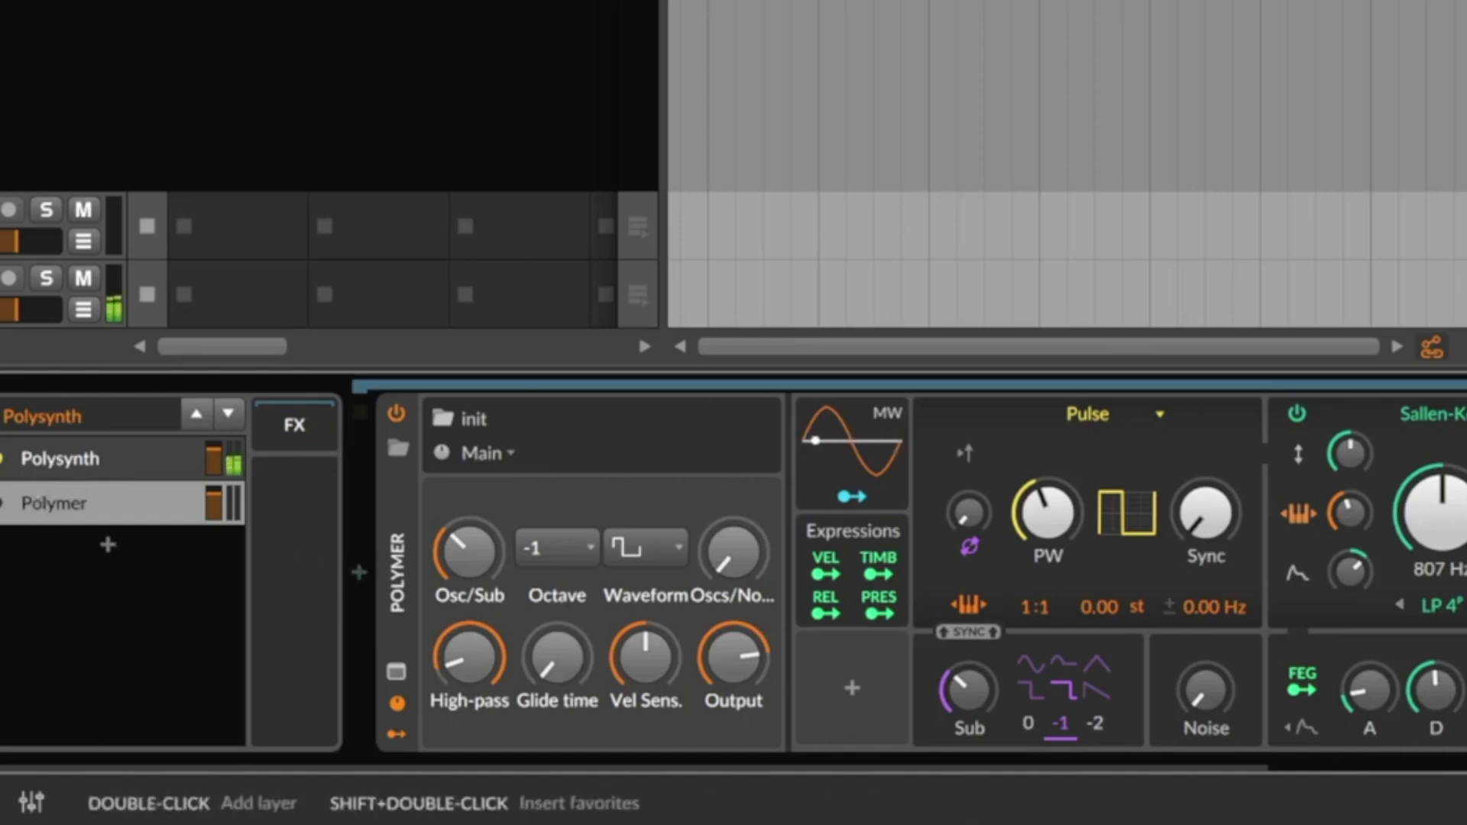
left_click(4, 504)
left_click(5, 458)
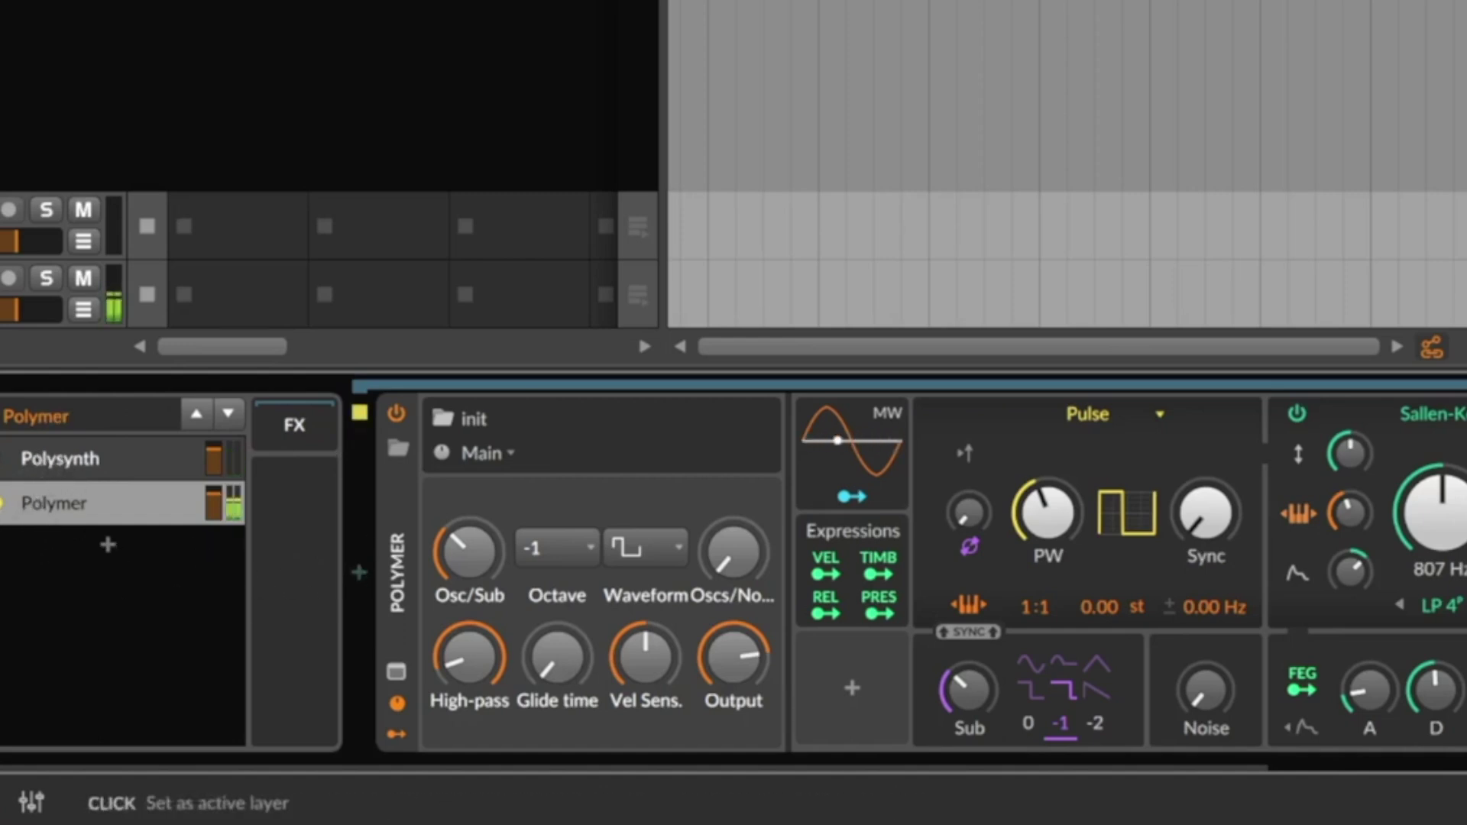
left_click(4, 505)
left_click(4, 462)
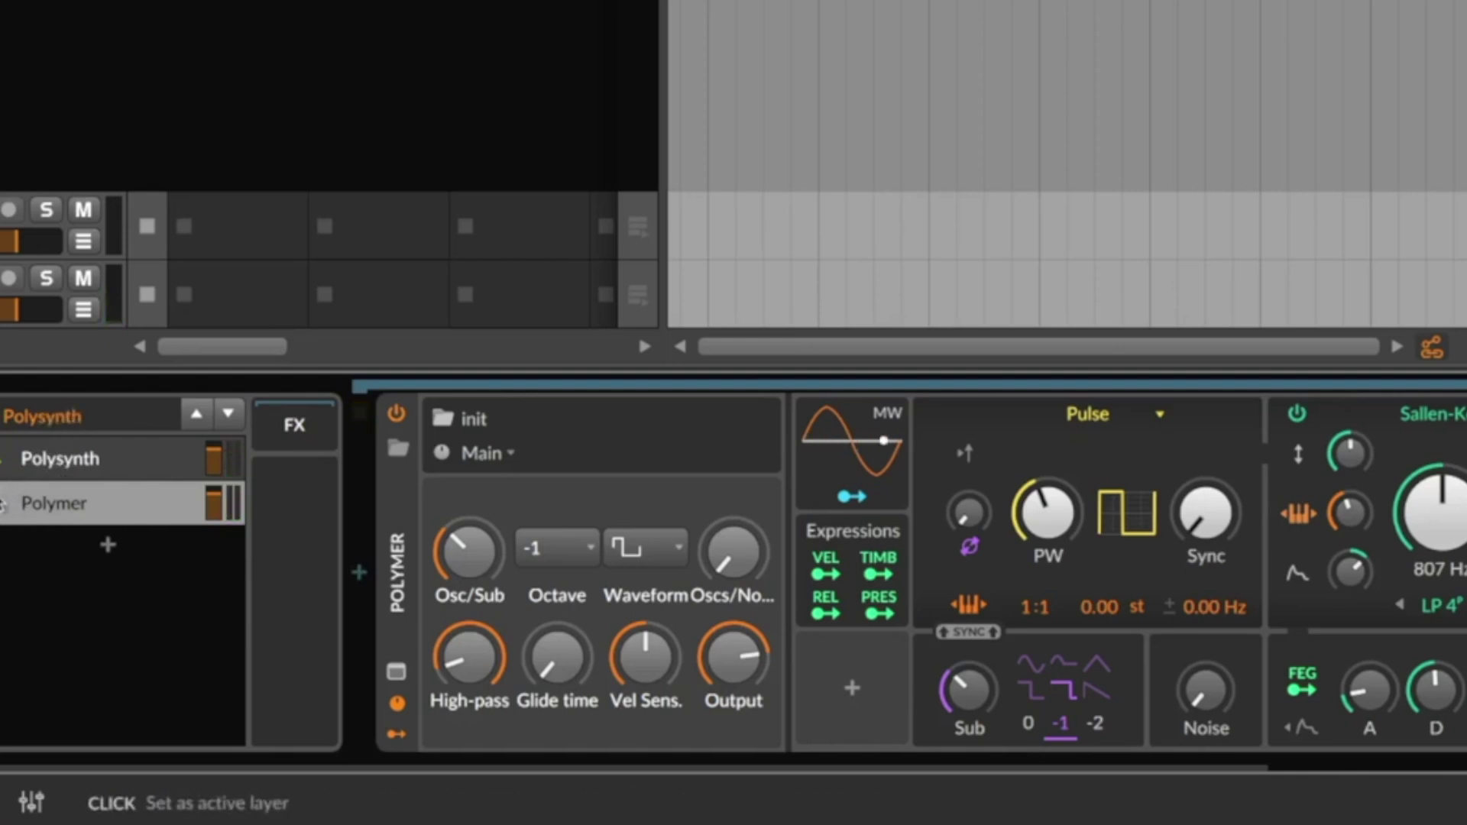
left_click(5, 505)
left_click(4, 466)
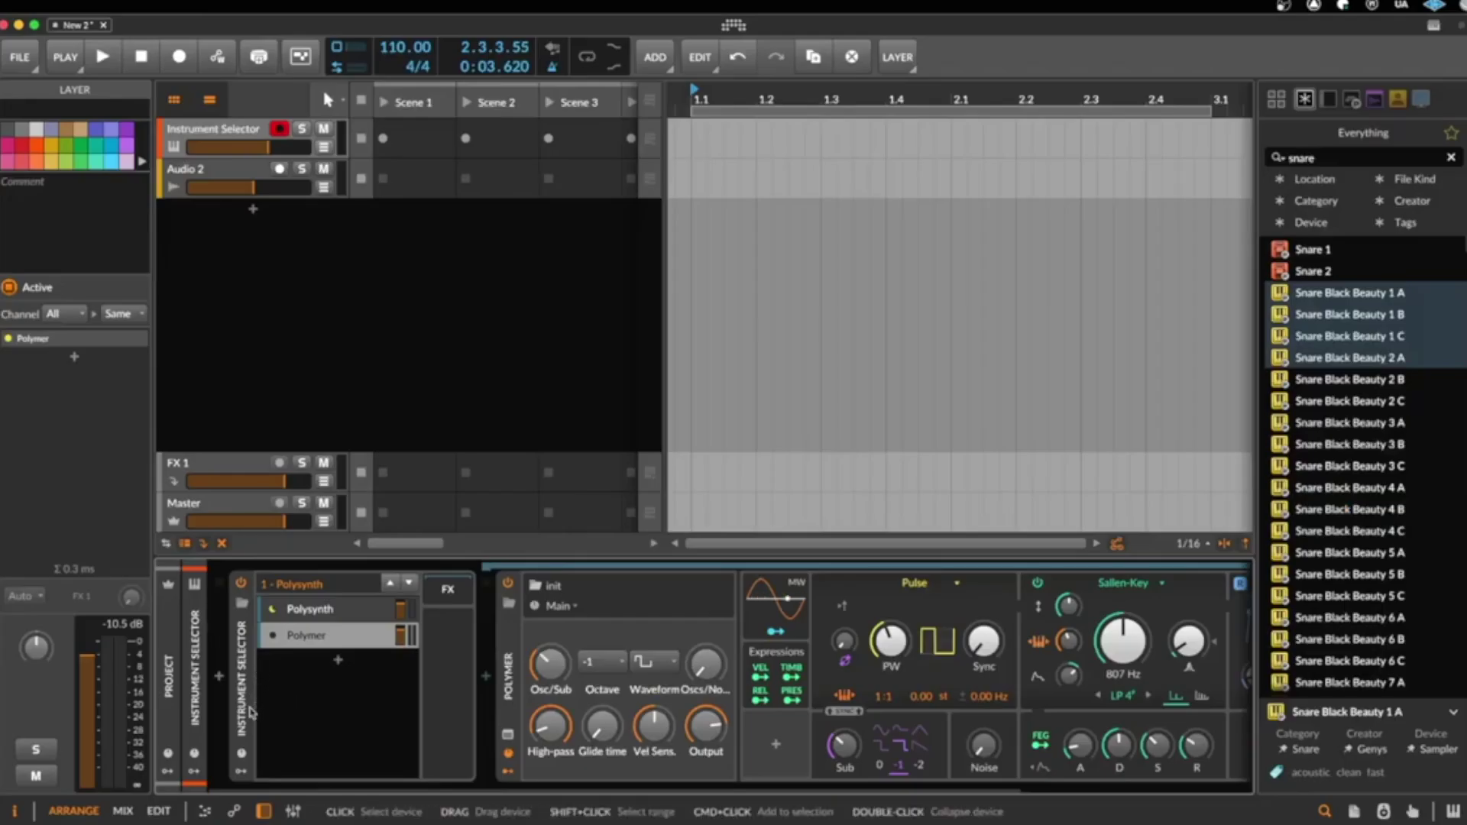
- Delete the Instrument Selector and insert an Instrument Layer container in its place
left_click(246, 711)
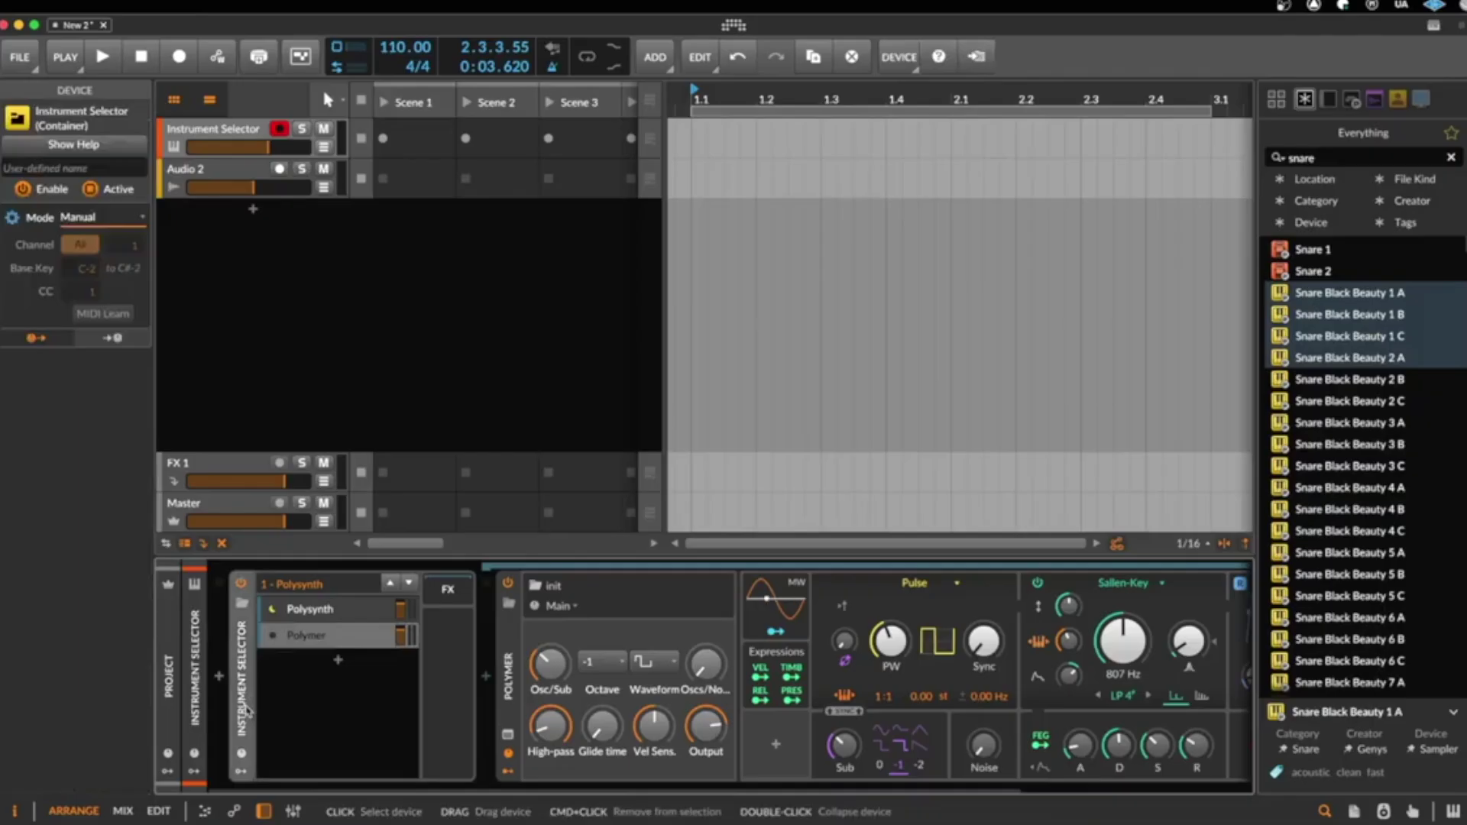
key("Delete")
left_click(220, 677)
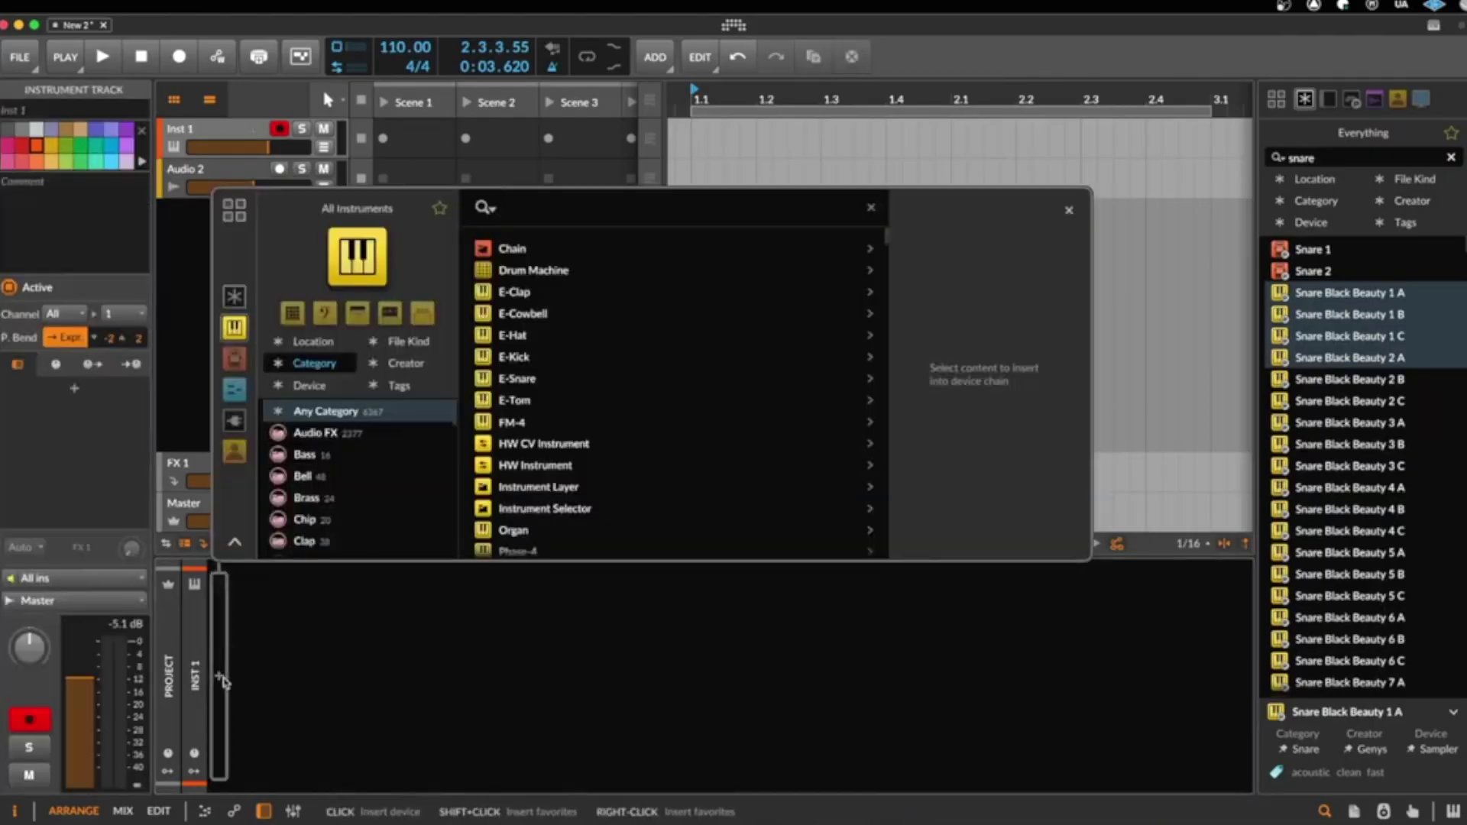
type("ins")
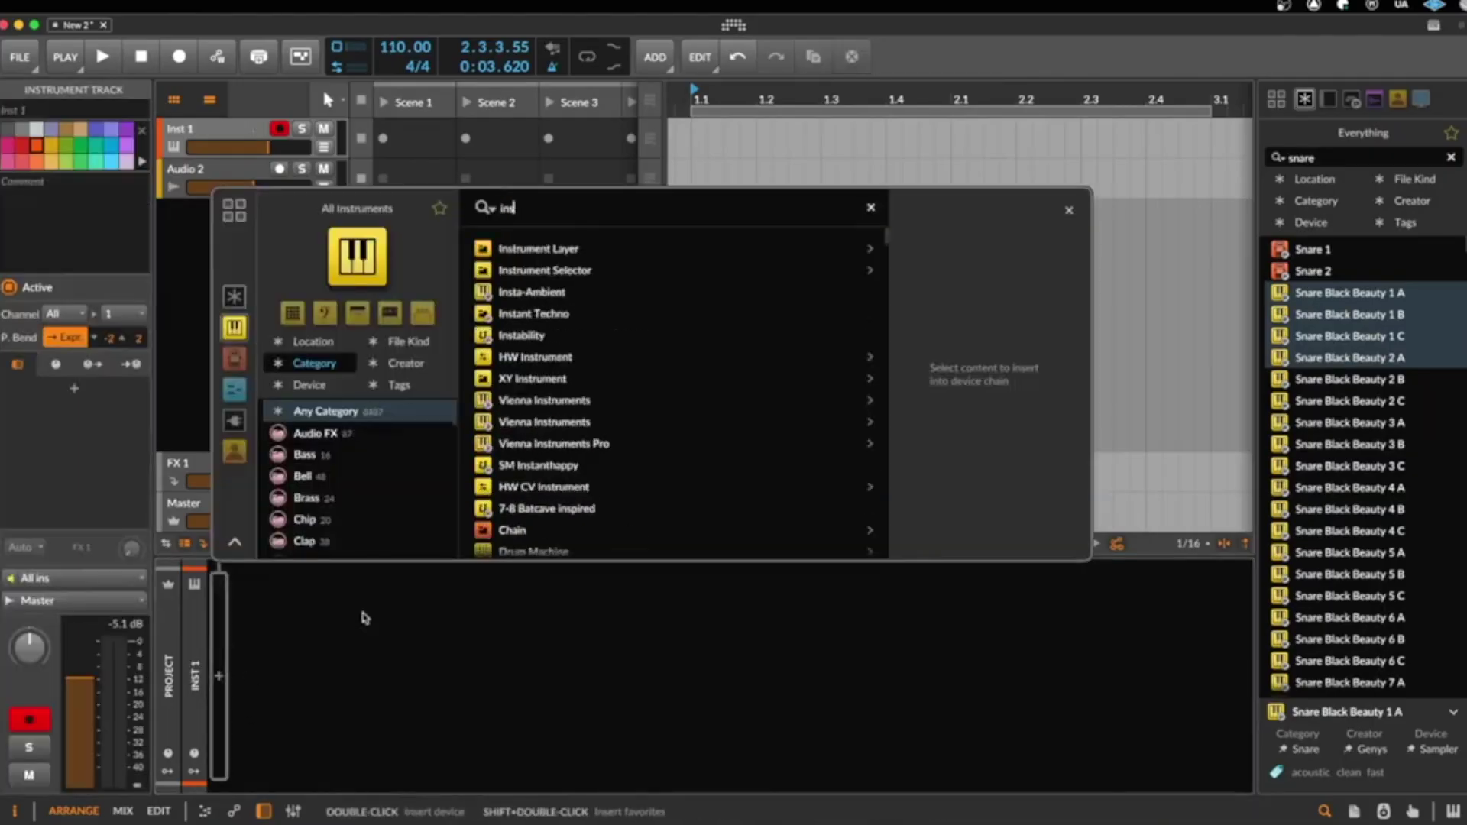
double_click(574, 252)
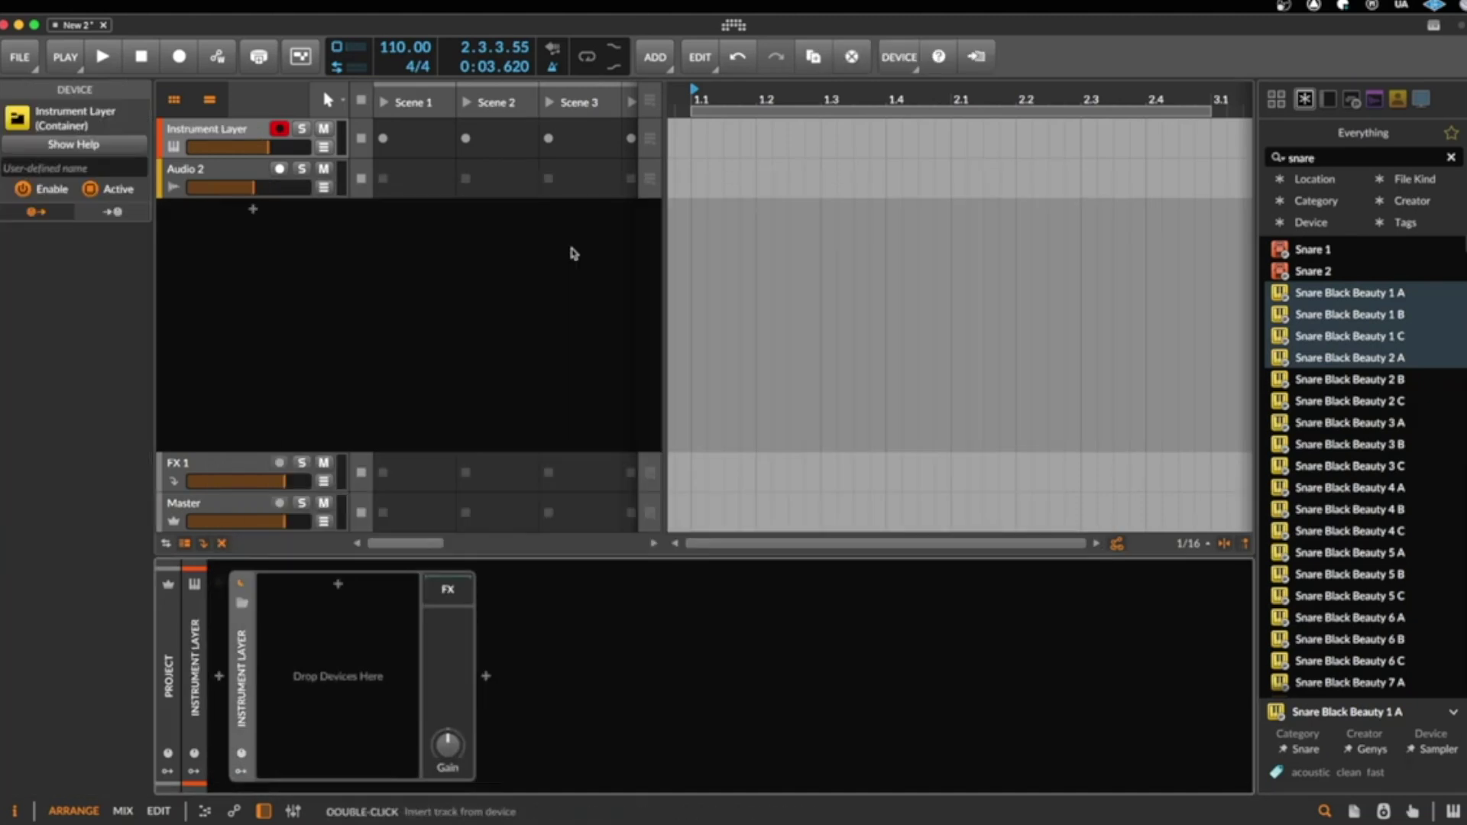
- Add a Polysynth as the Instrument Layer's first layer and set its first oscillator's unison to 5 voices
left_click(338, 584)
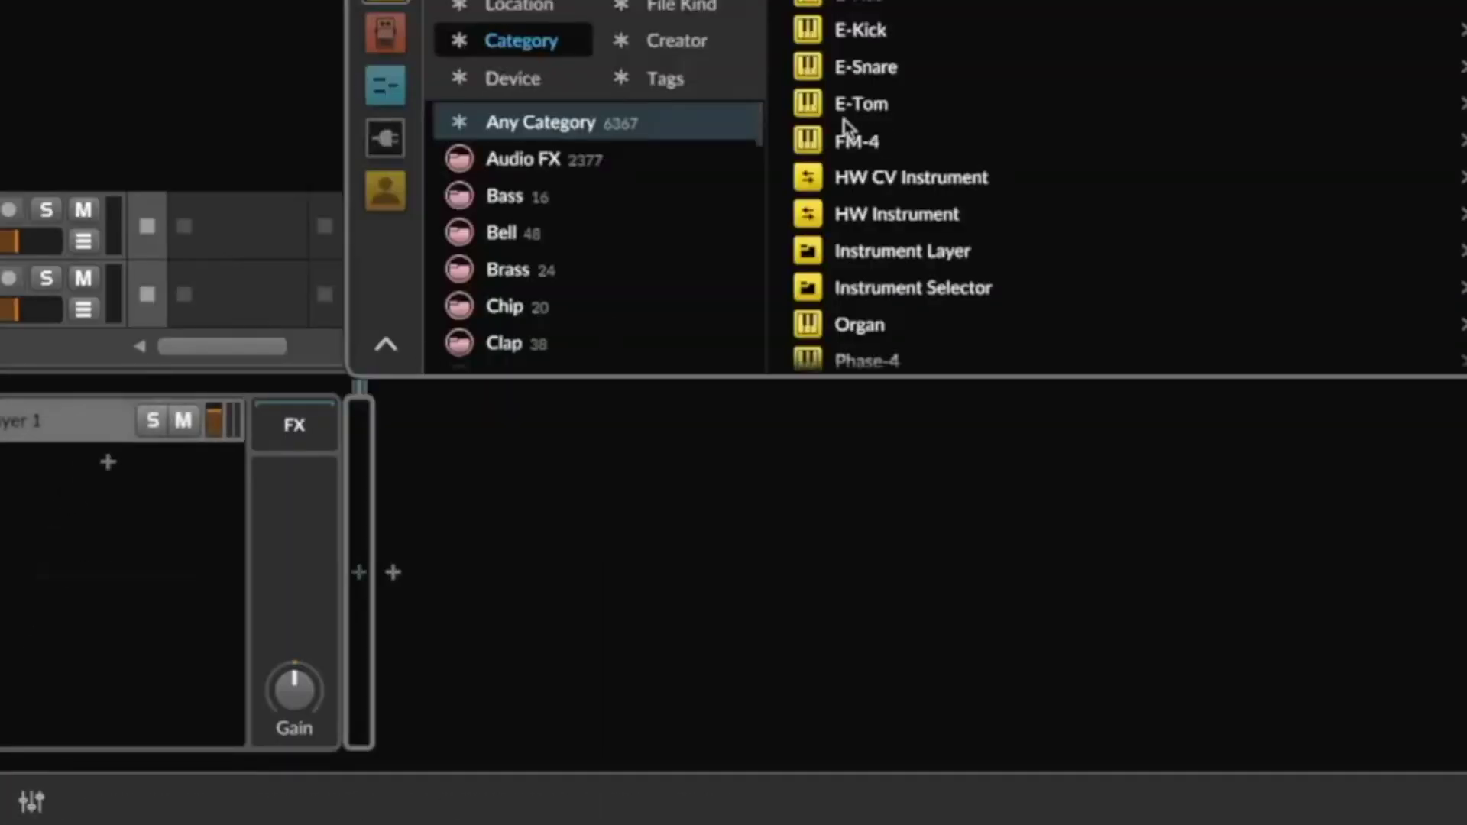
type("poly")
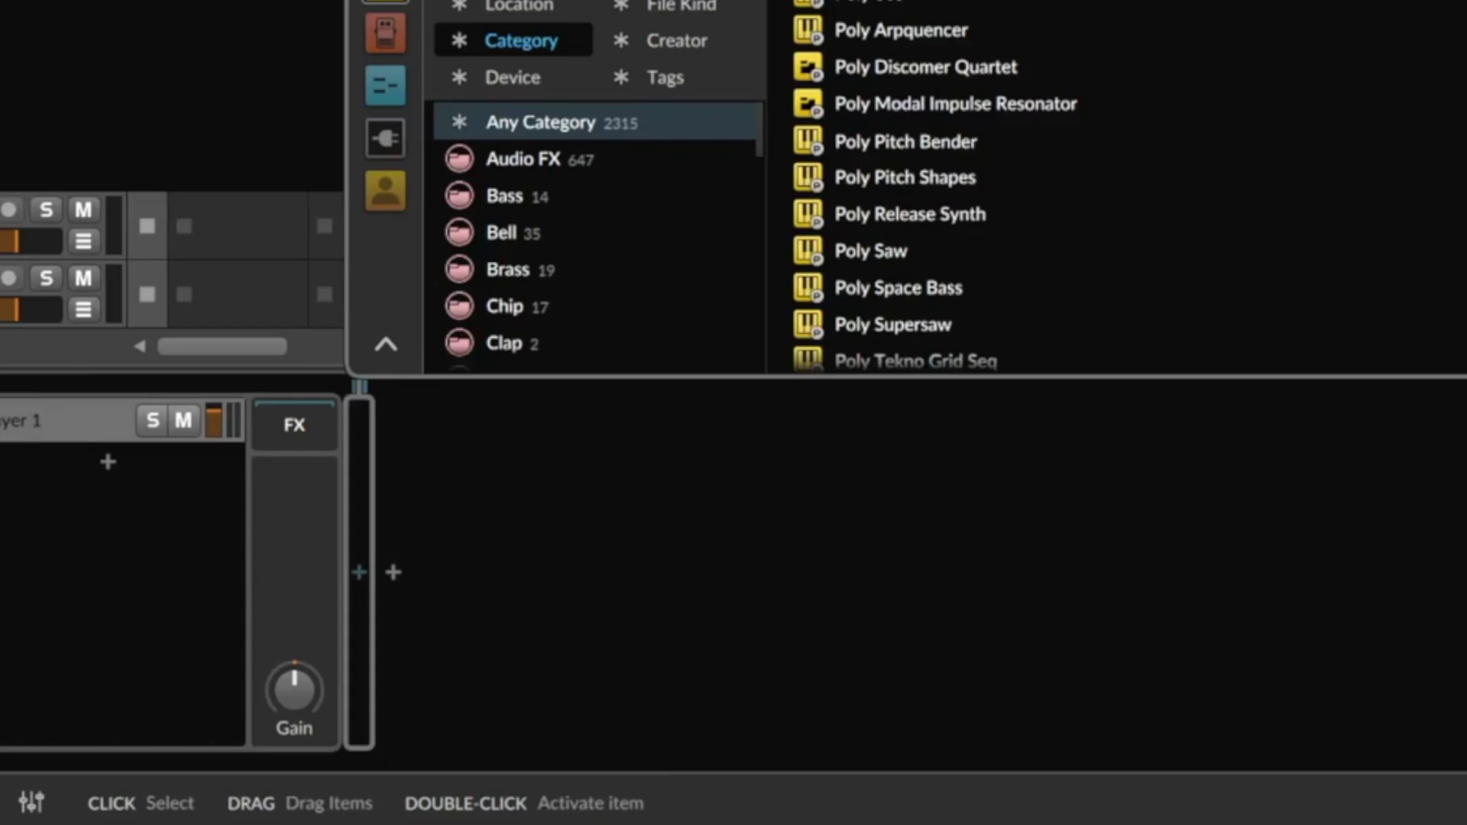
key("Return")
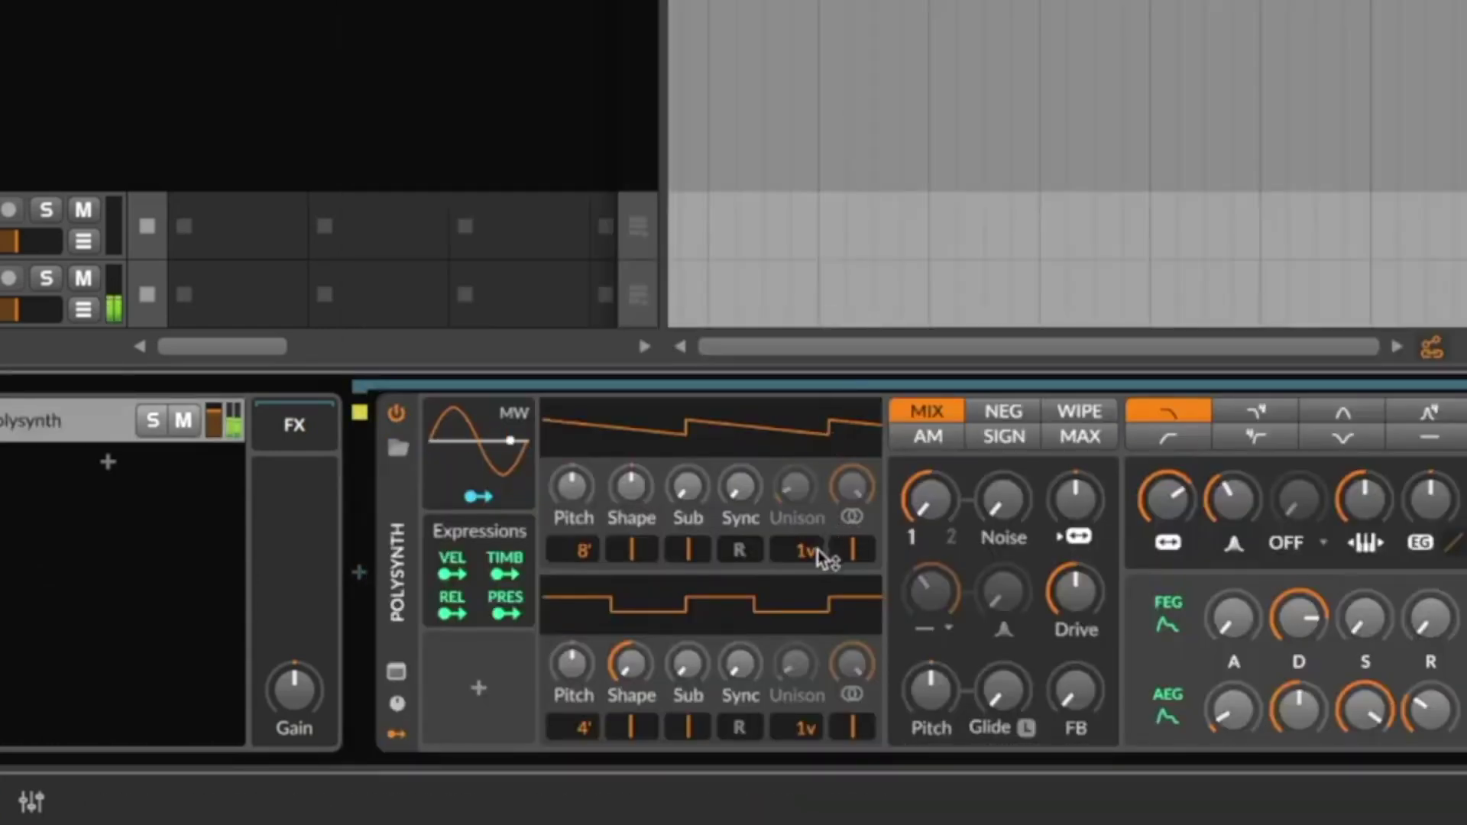
left_click_drag(816, 549, 816, 519)
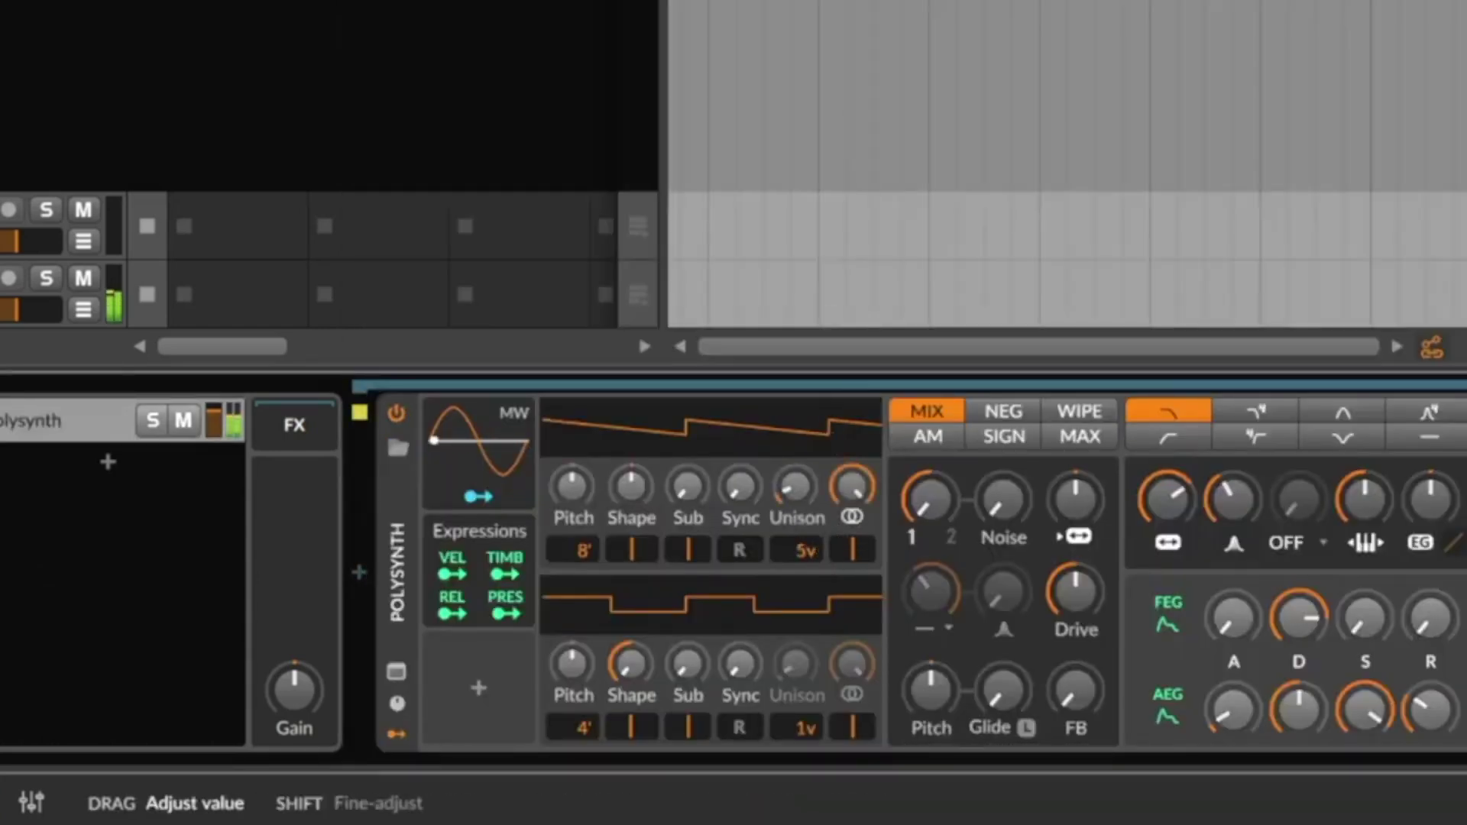
- Add a Polymer as the second layer of the Instrument Layer
left_click(108, 463)
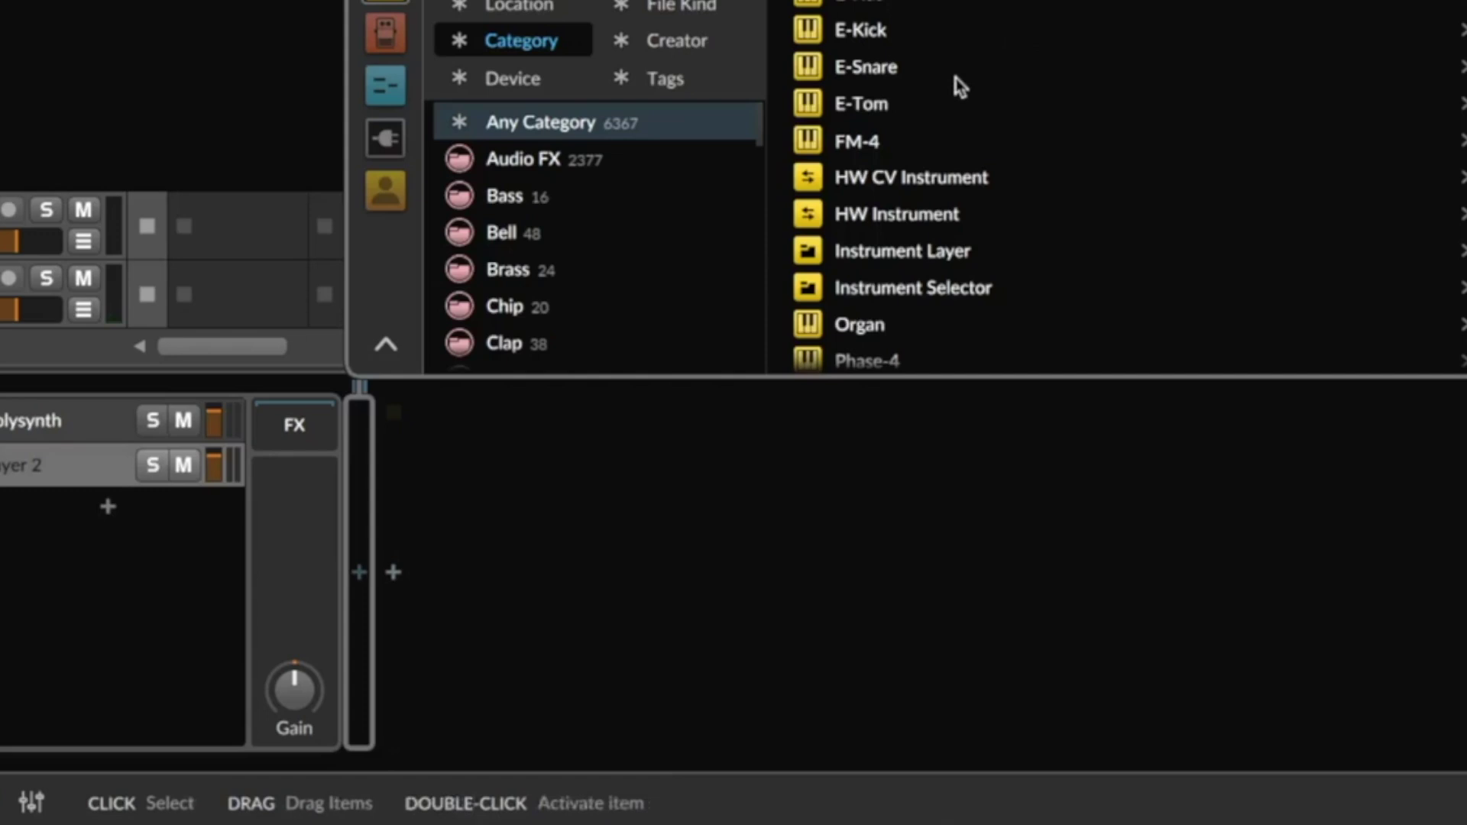
type("pol")
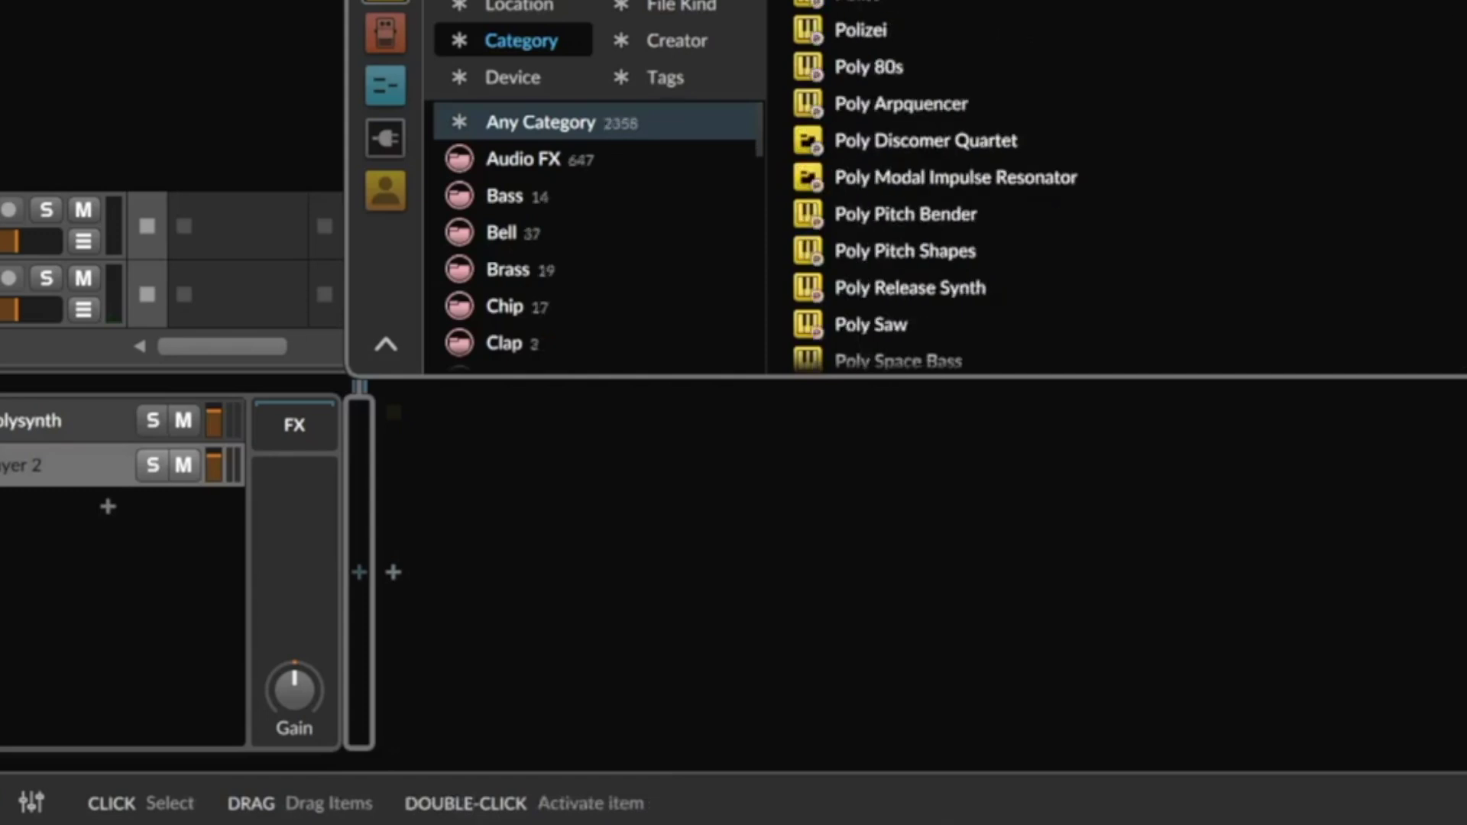
double_click(860, 1)
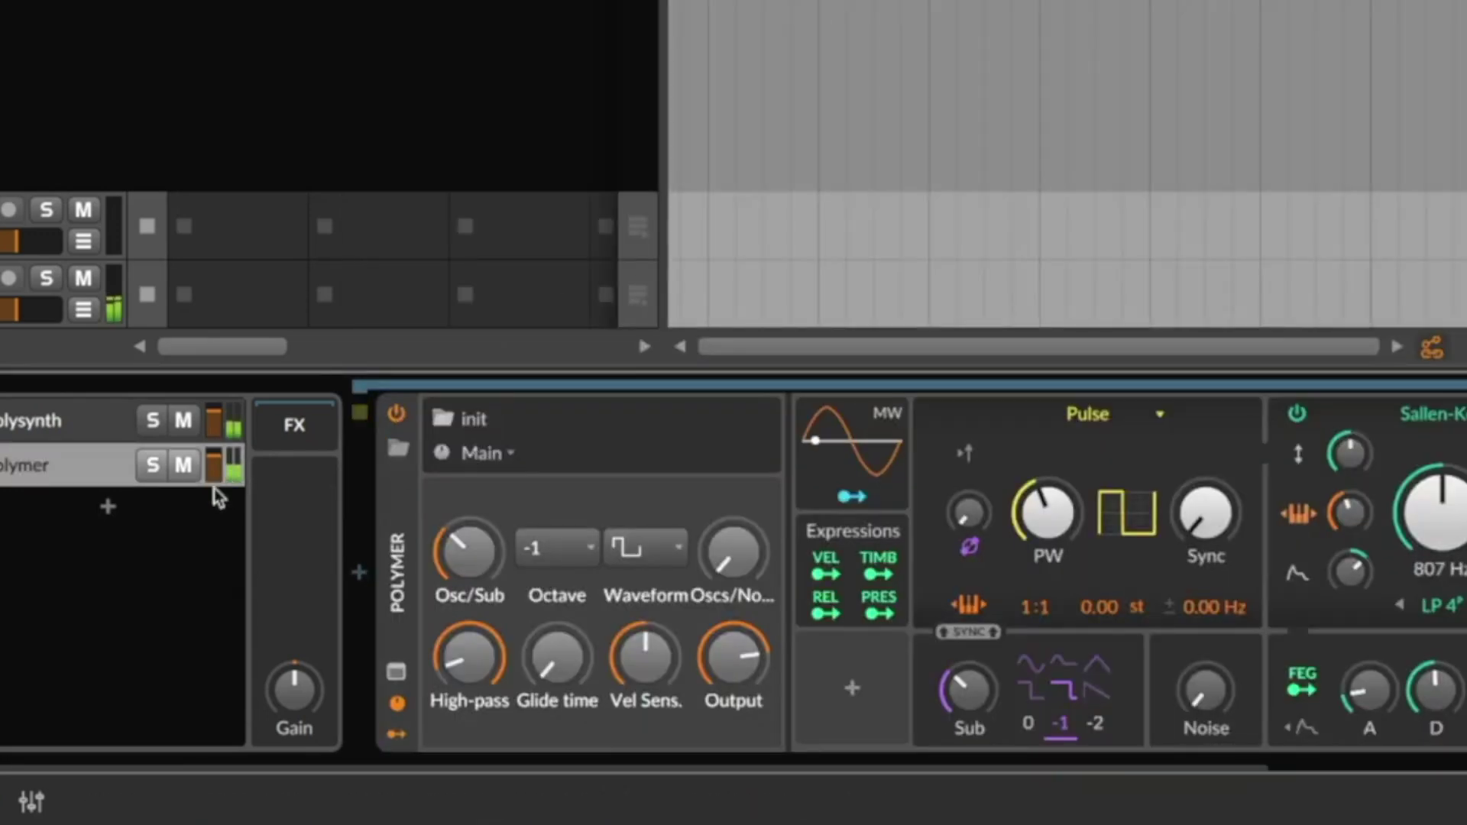
- Solo the Polysynth layer and the Polymer layer in turn, and end with both unsoloed
left_click(155, 421)
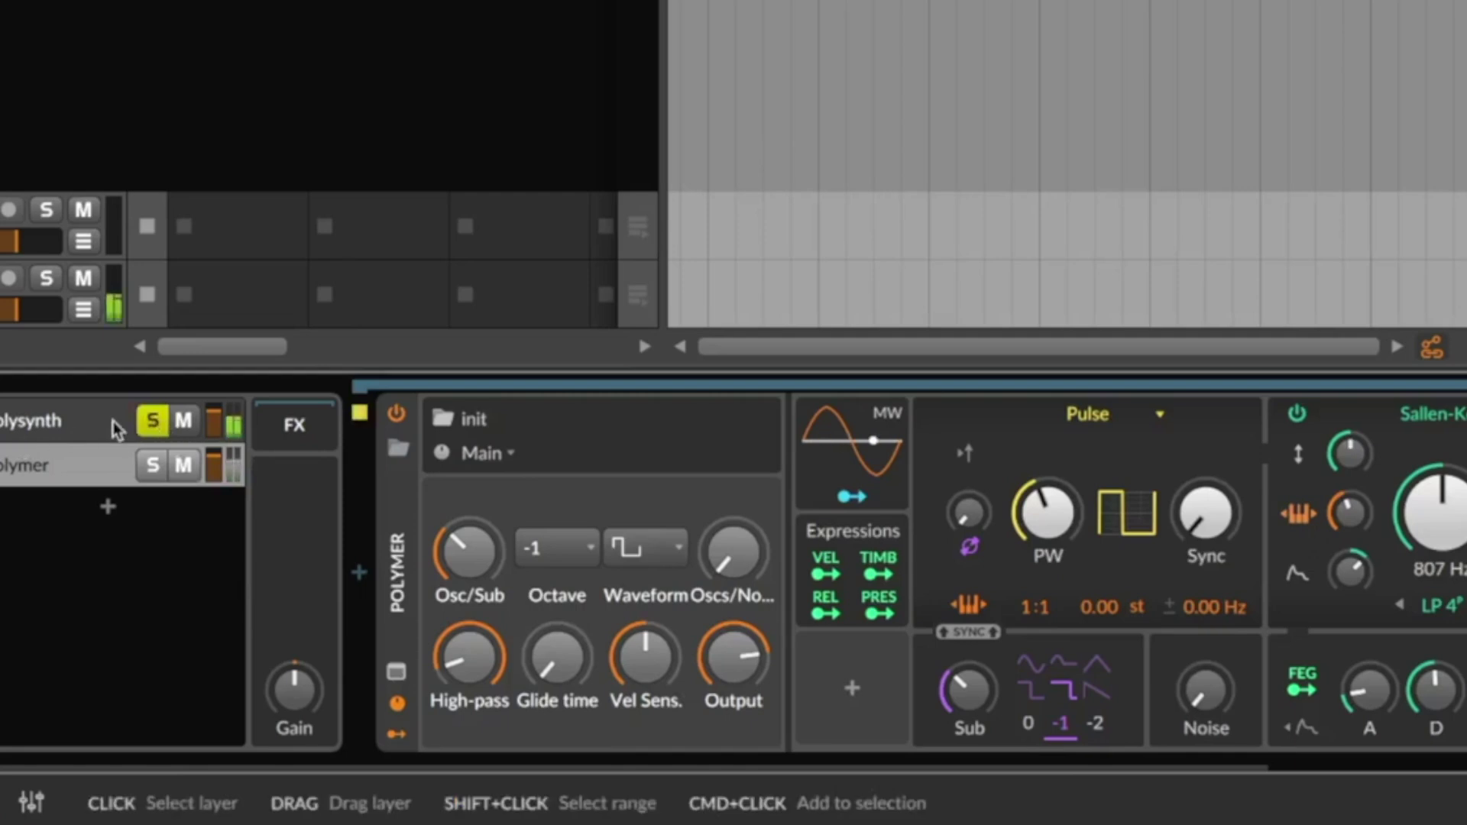
left_click(153, 420)
left_click(152, 466)
left_click(104, 468)
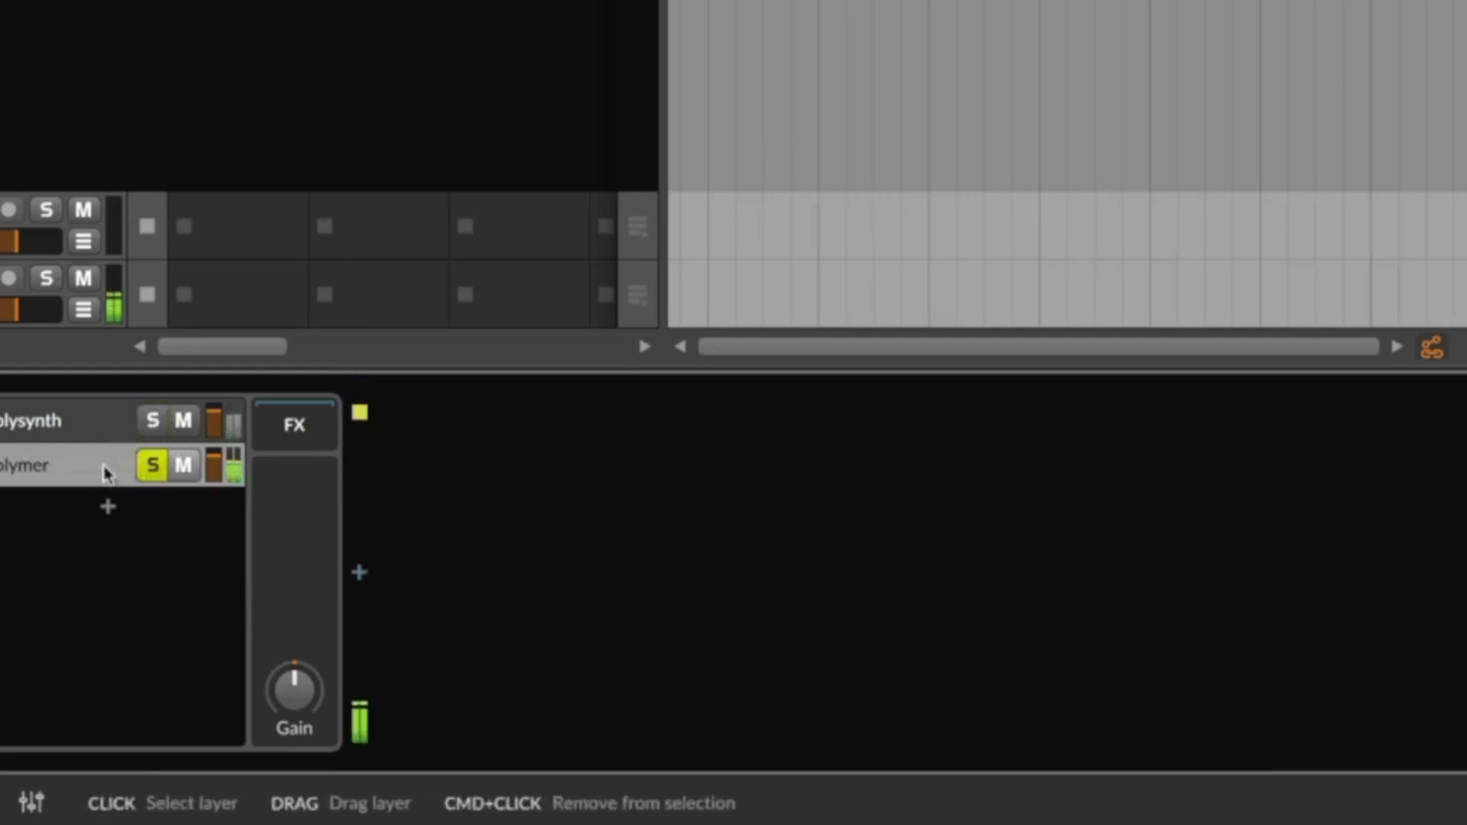
left_click(152, 465)
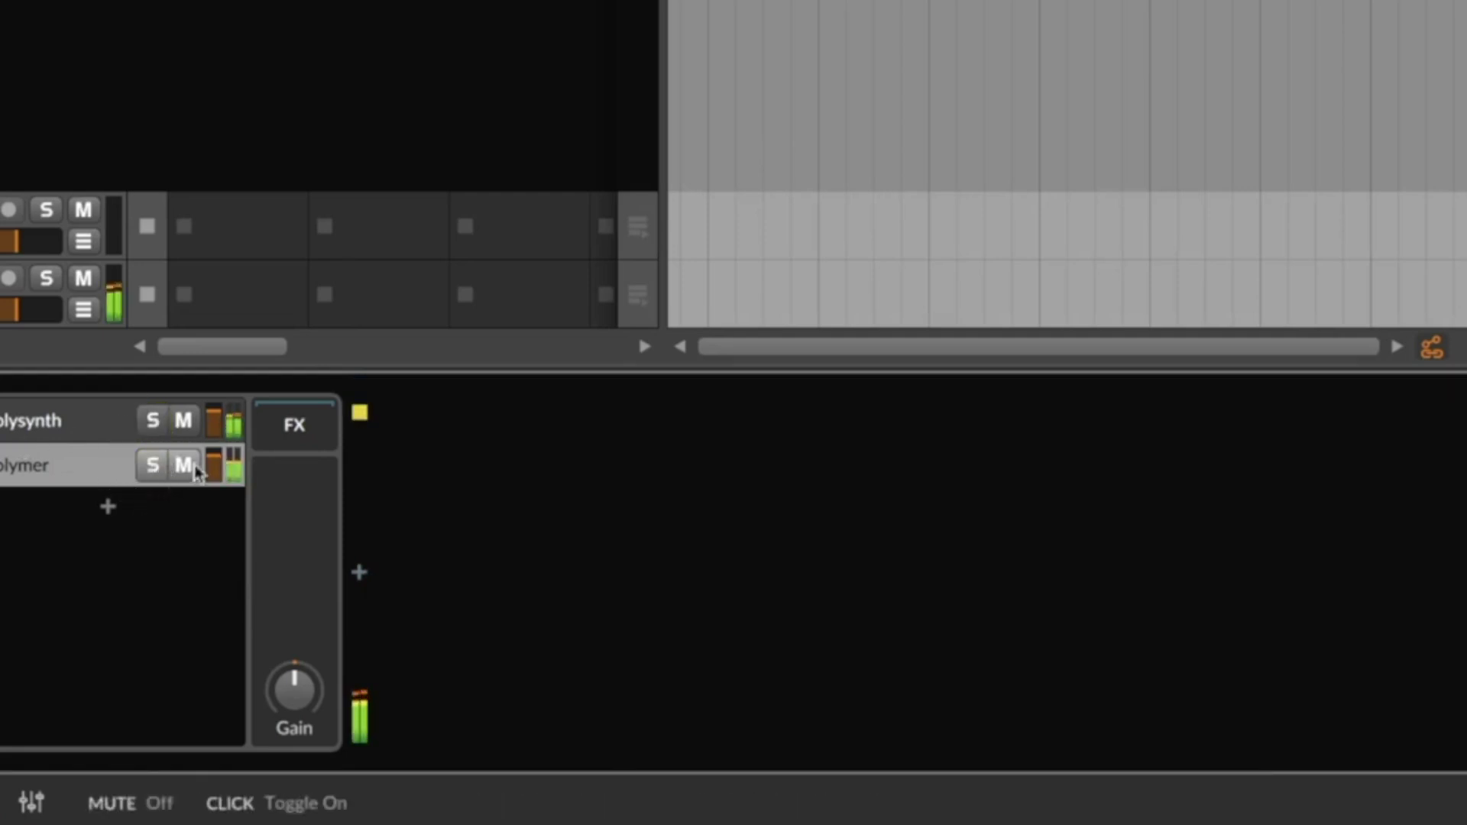
- Lower the Polymer layer's volume, and briefly mute and unmute the Polymer and Polysynth layers one after the other
mouse_move(224, 463)
left_mouse_down()
mouse_move(223, 520)
mouse_move(224, 413)
mouse_move(224, 474)
mouse_move(224, 442)
left_mouse_up()
left_click(188, 473)
left_click(186, 468)
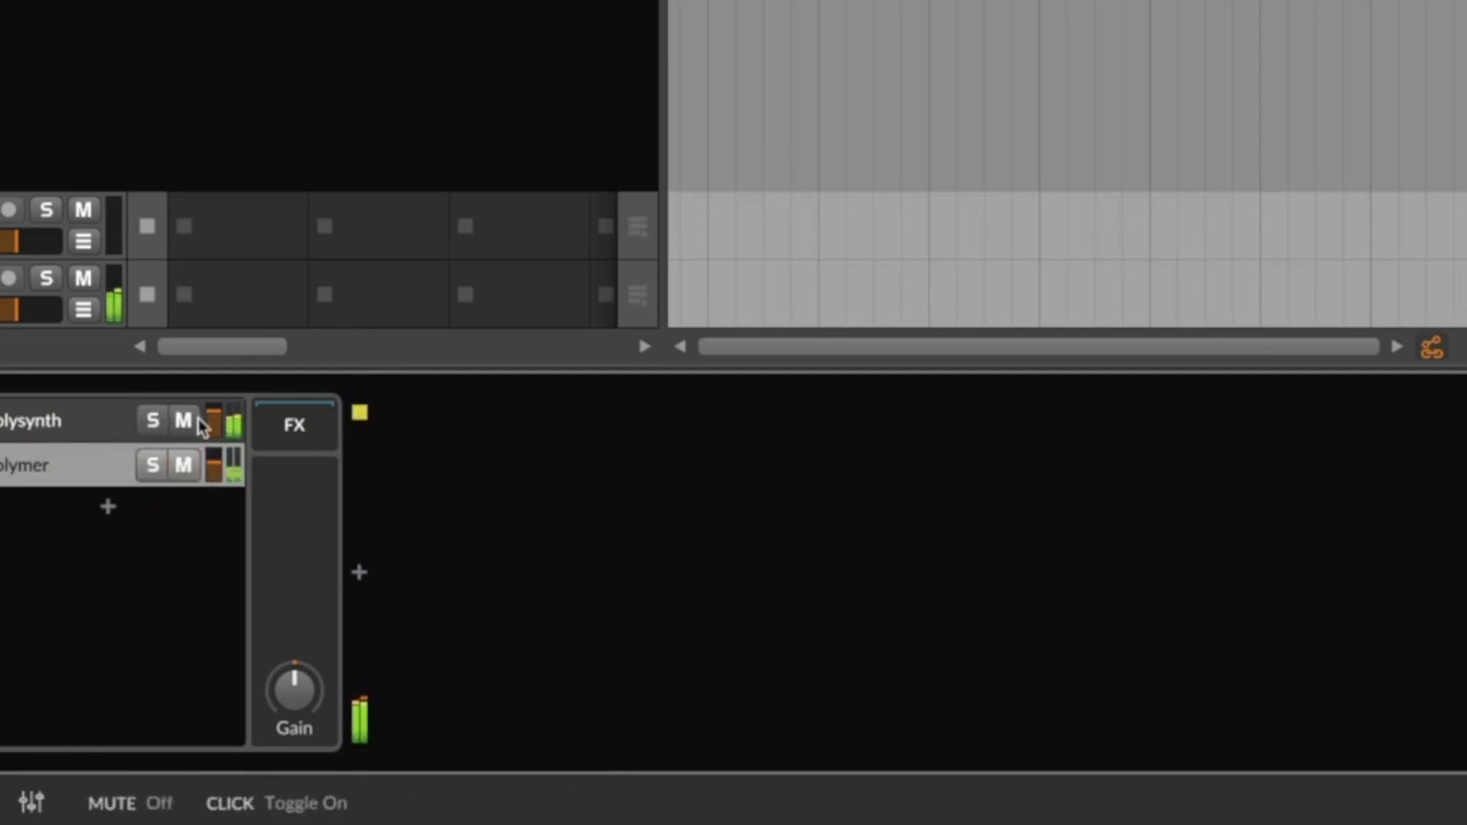
left_click(189, 422)
left_click(189, 421)
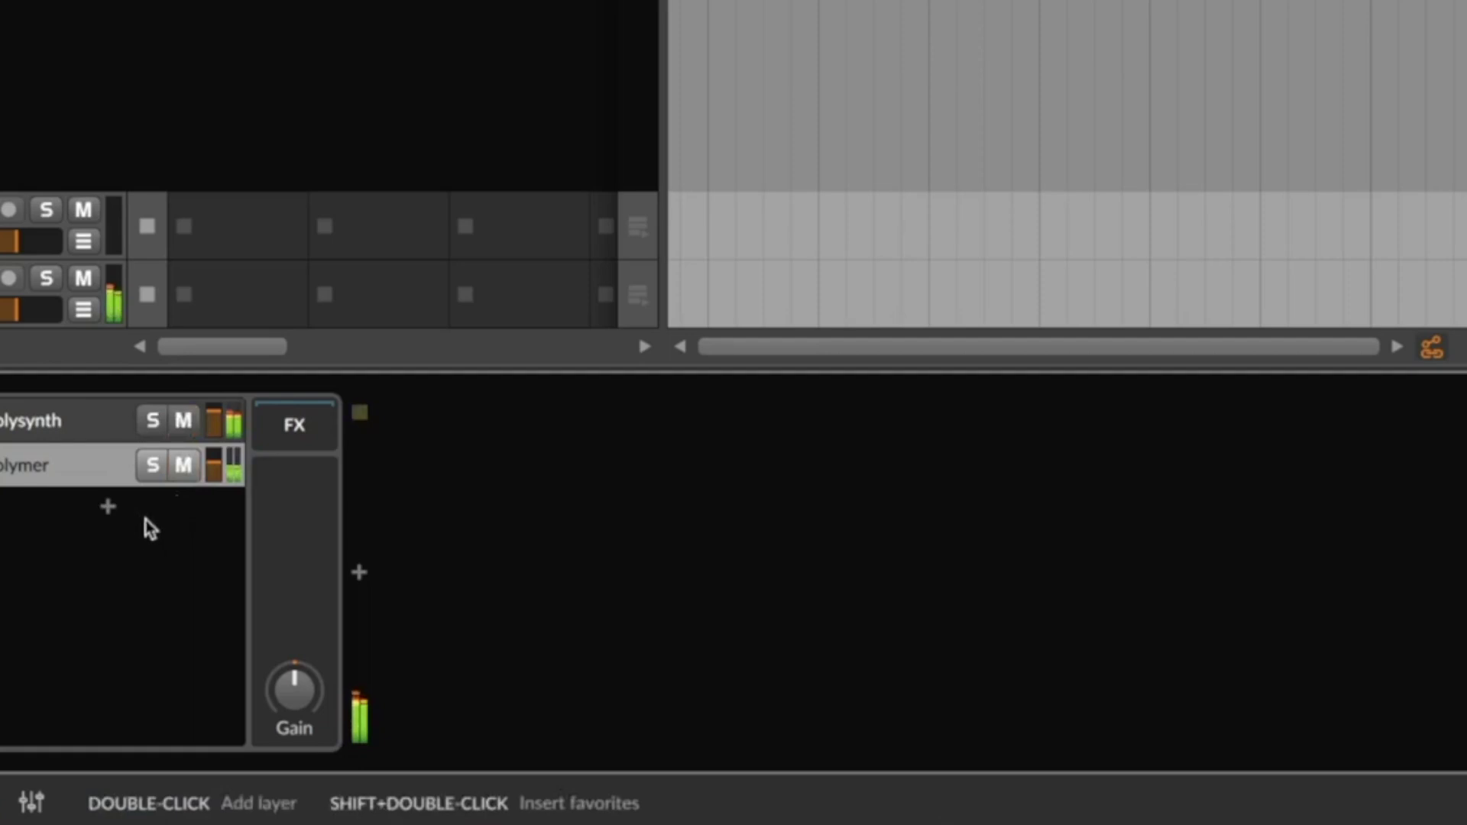
- Add a Phase-4 as the third layer of the Instrument Layer
double_click(115, 514)
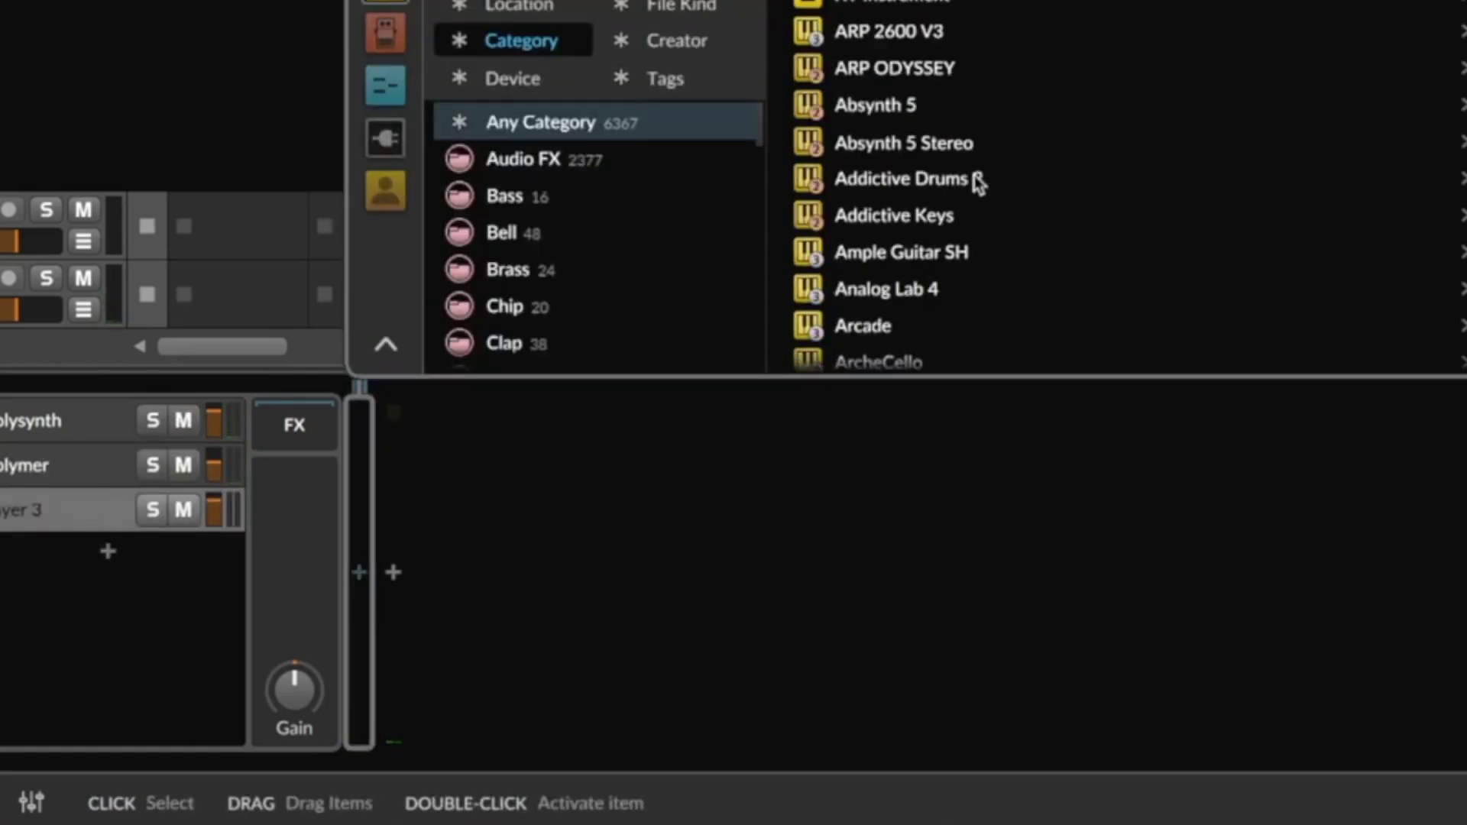
scroll(978, 191, "up", 5)
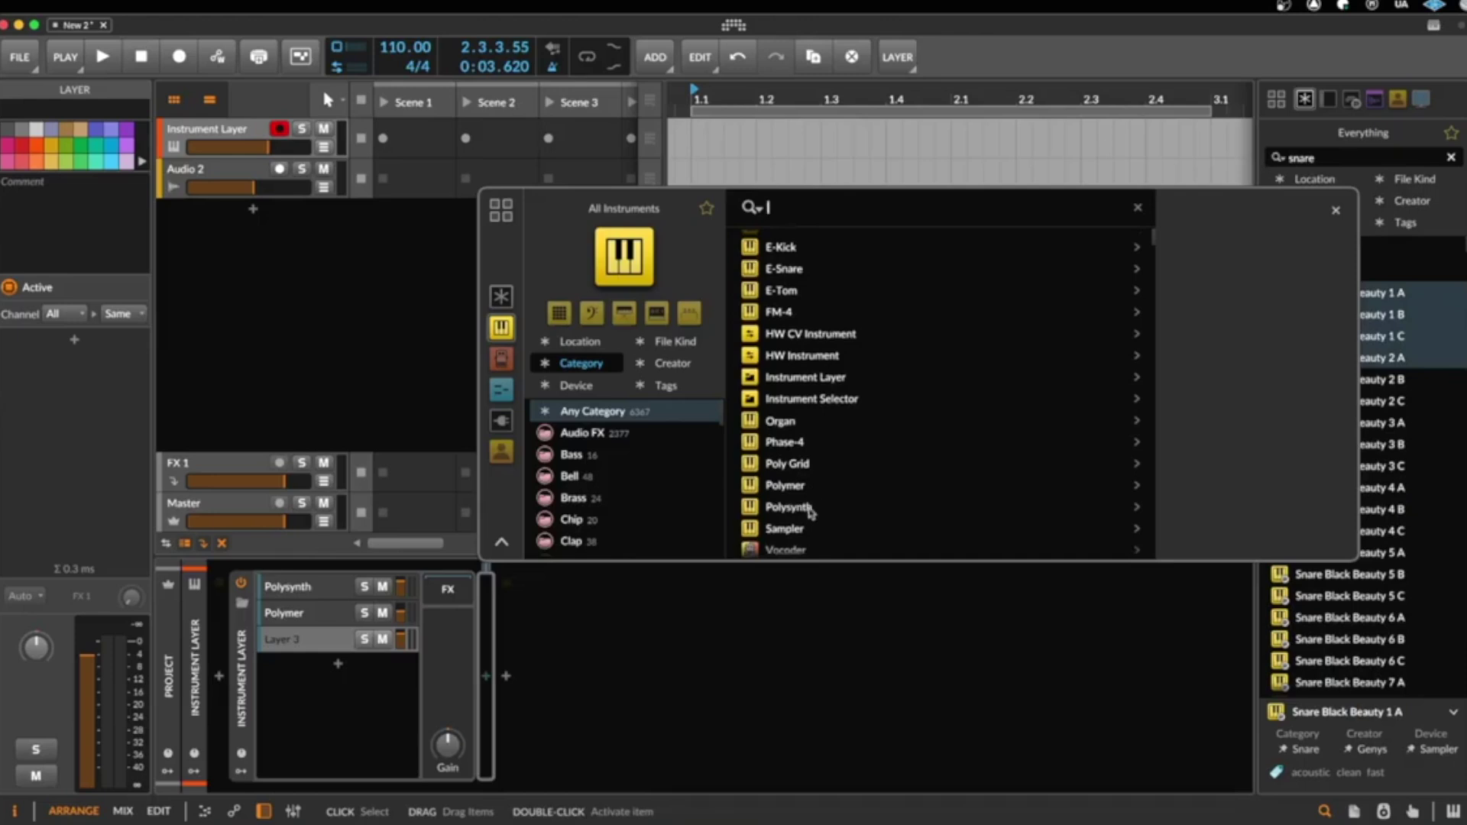
double_click(799, 446)
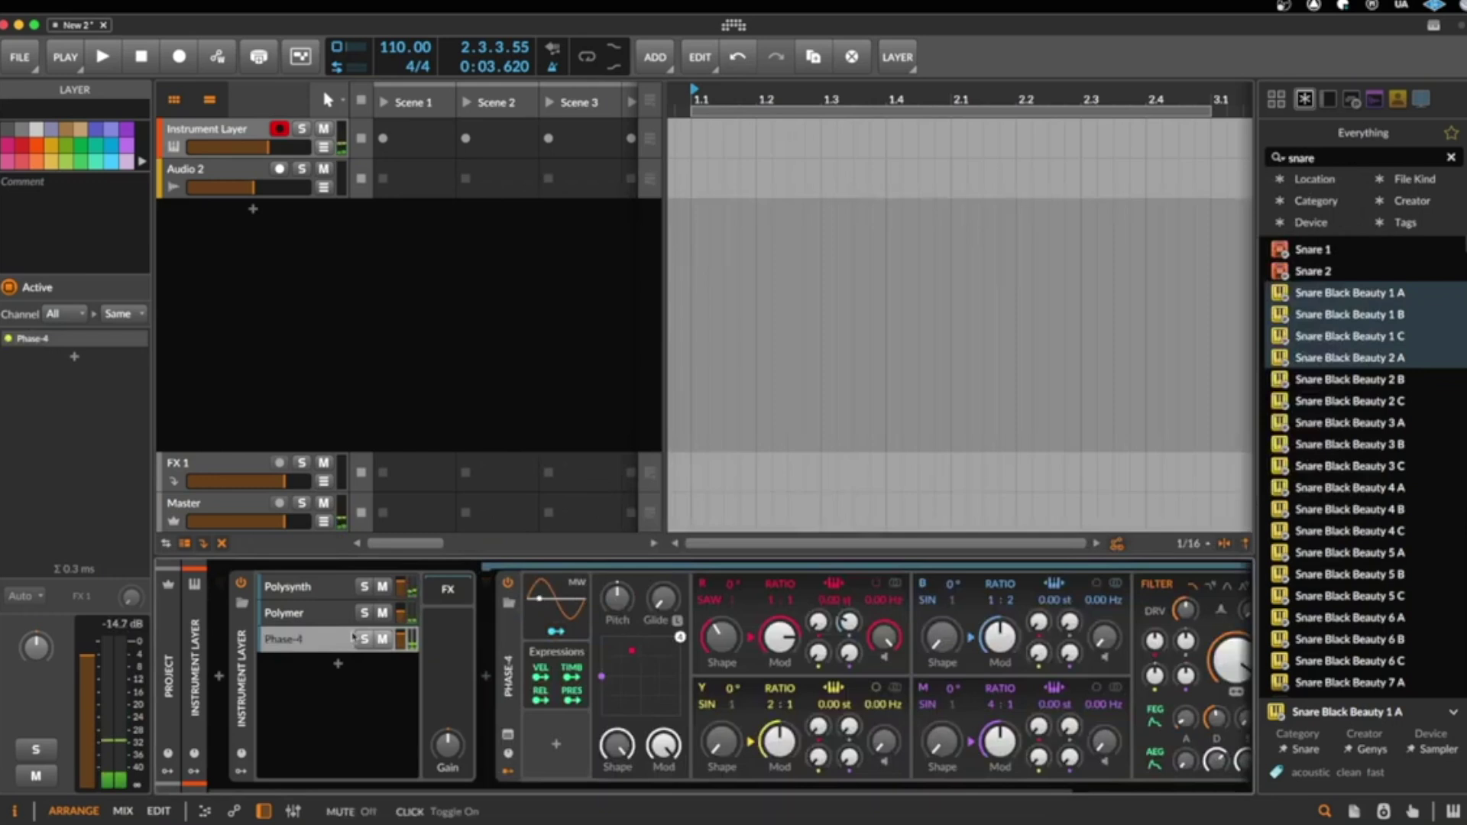
- Load the Alien Choir preset into the Phase-4 layer while it is soloed, and end with the layer unsoloed
left_click(364, 639)
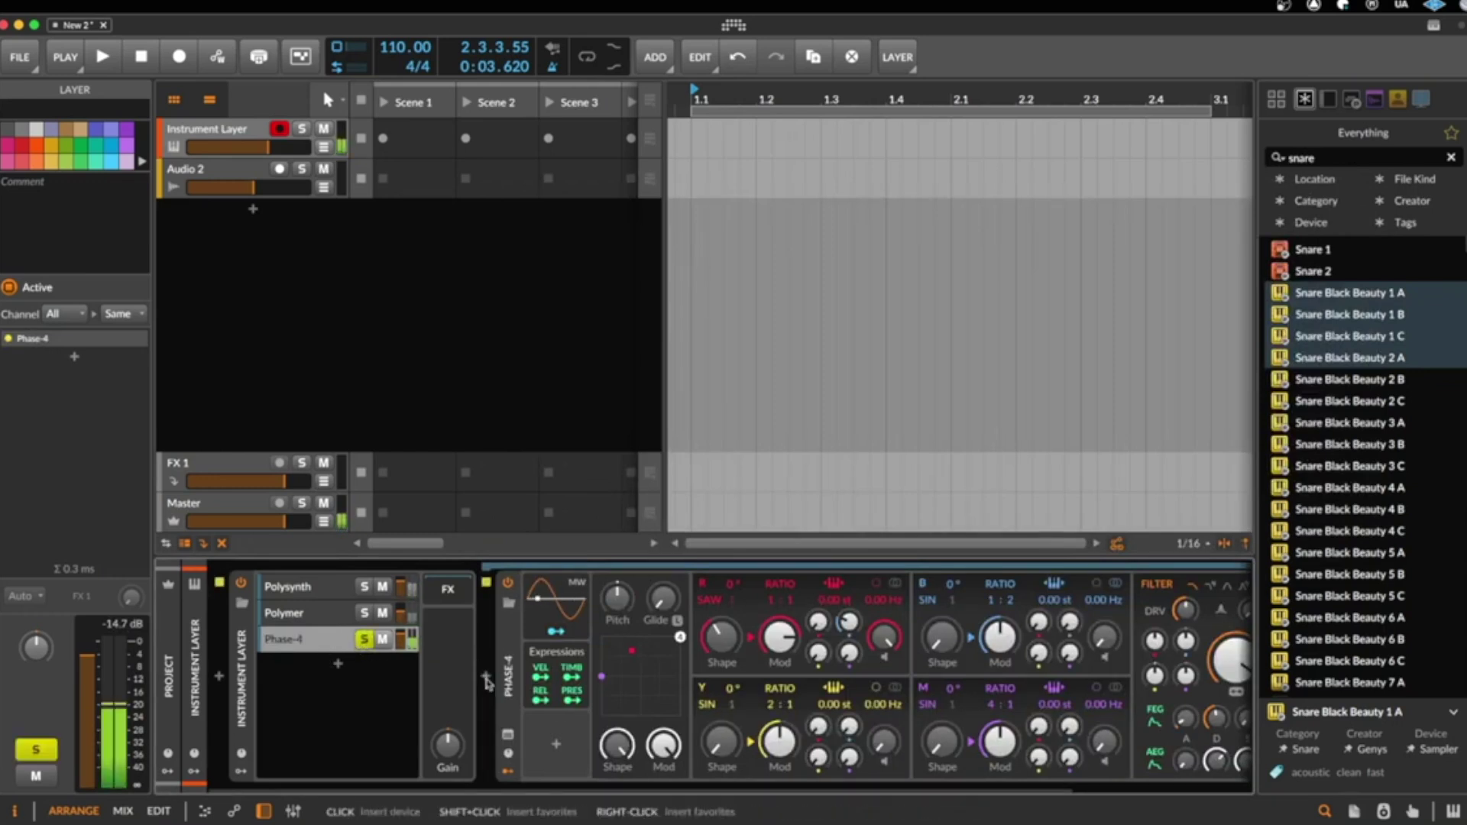
left_click(509, 603)
left_click(781, 415)
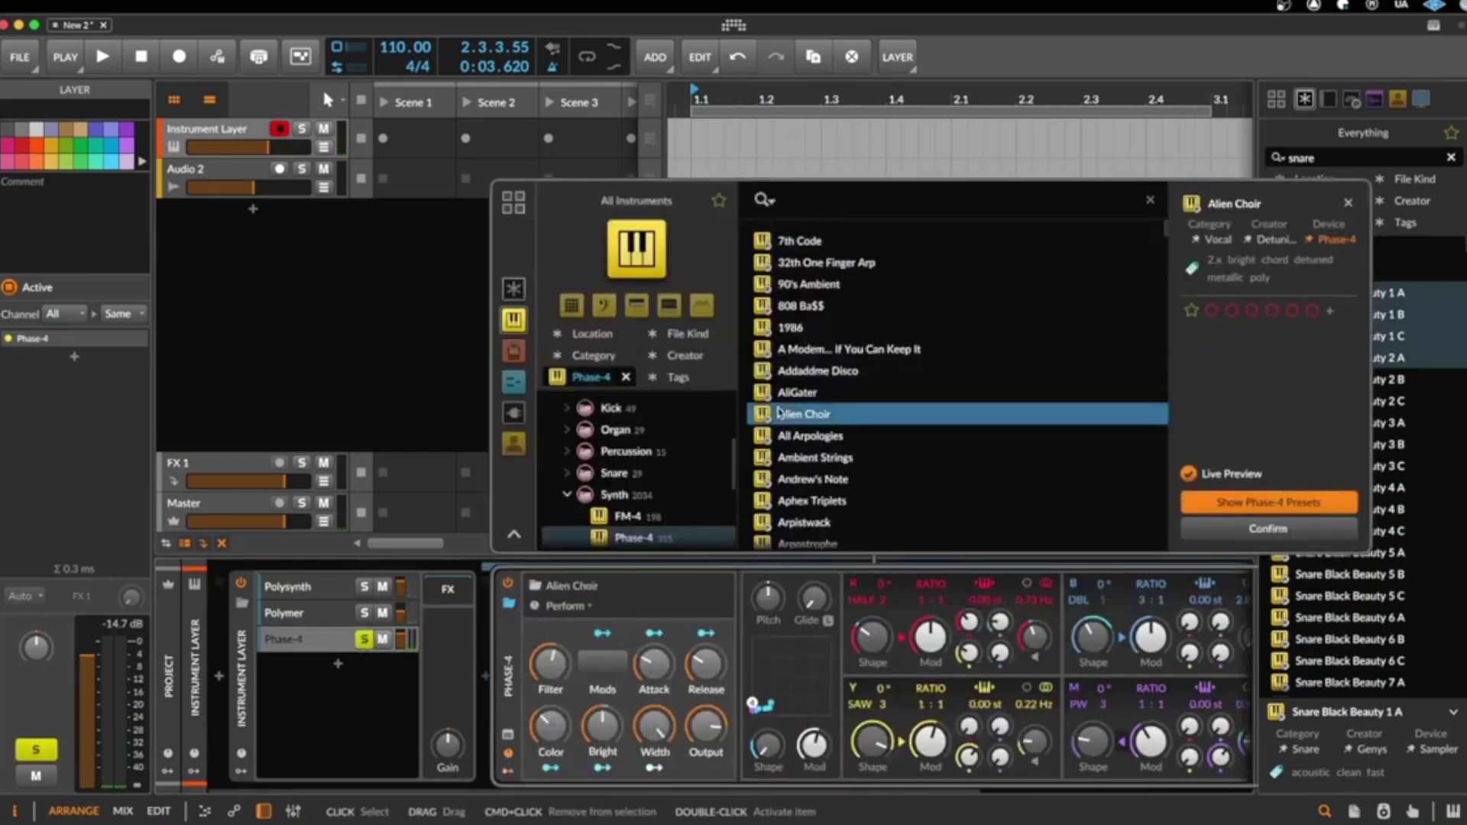
left_click(1270, 528)
left_click(365, 640)
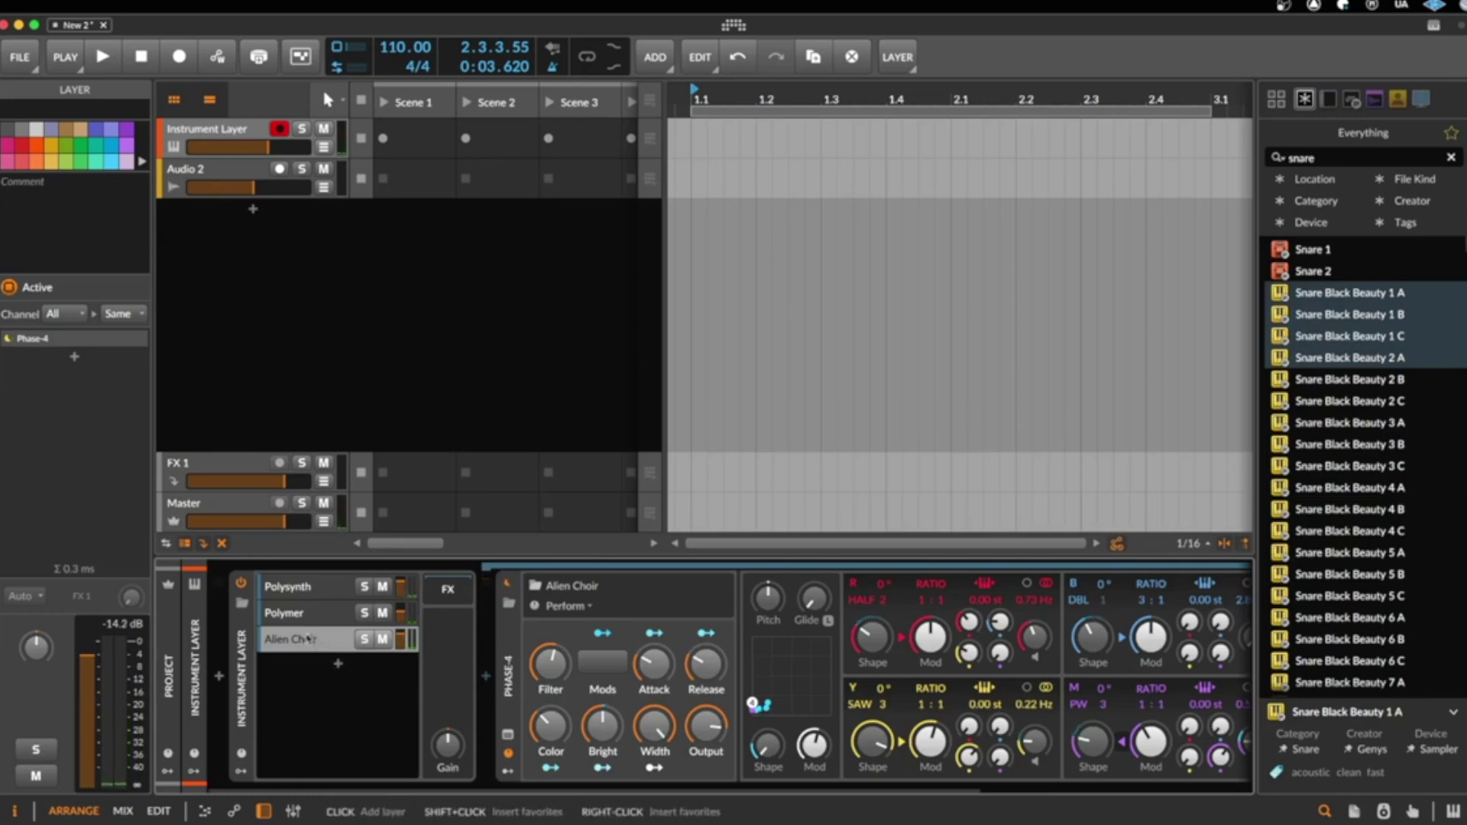
- Duplicate the Polysynth layer within the Instrument Layer
left_click(309, 639)
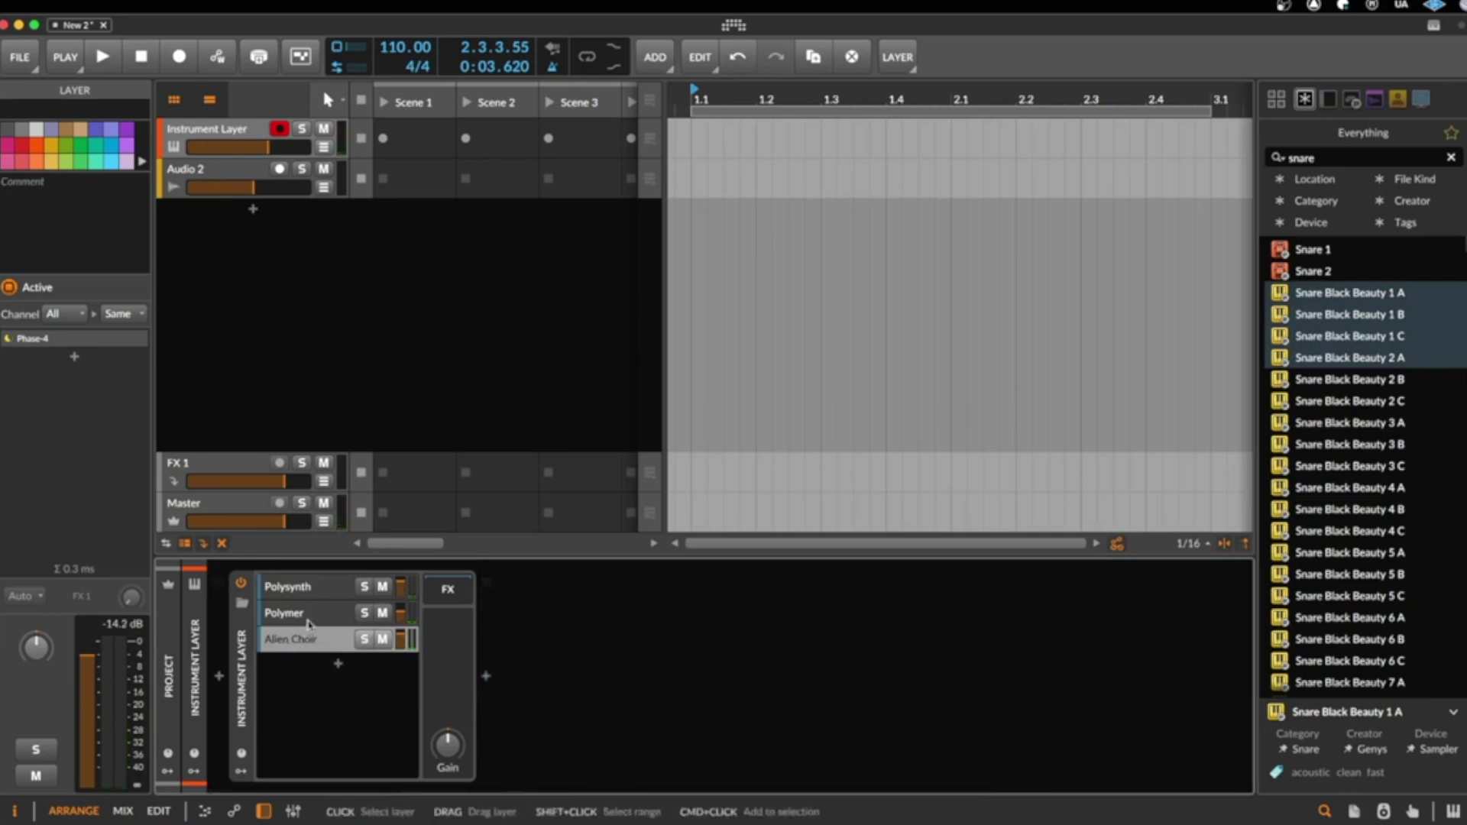
left_click(314, 590)
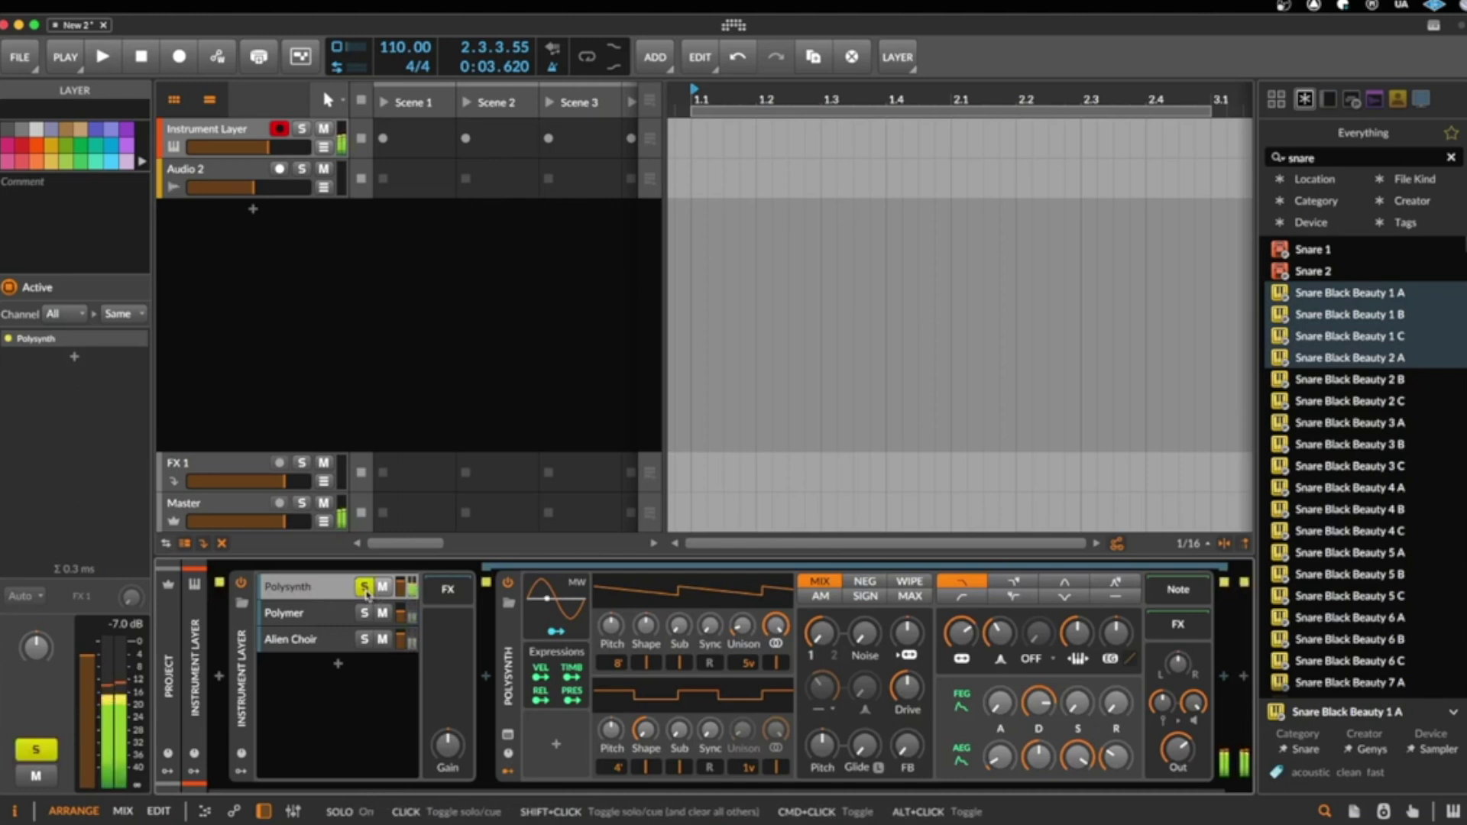
left_click(311, 600)
key("super+d")
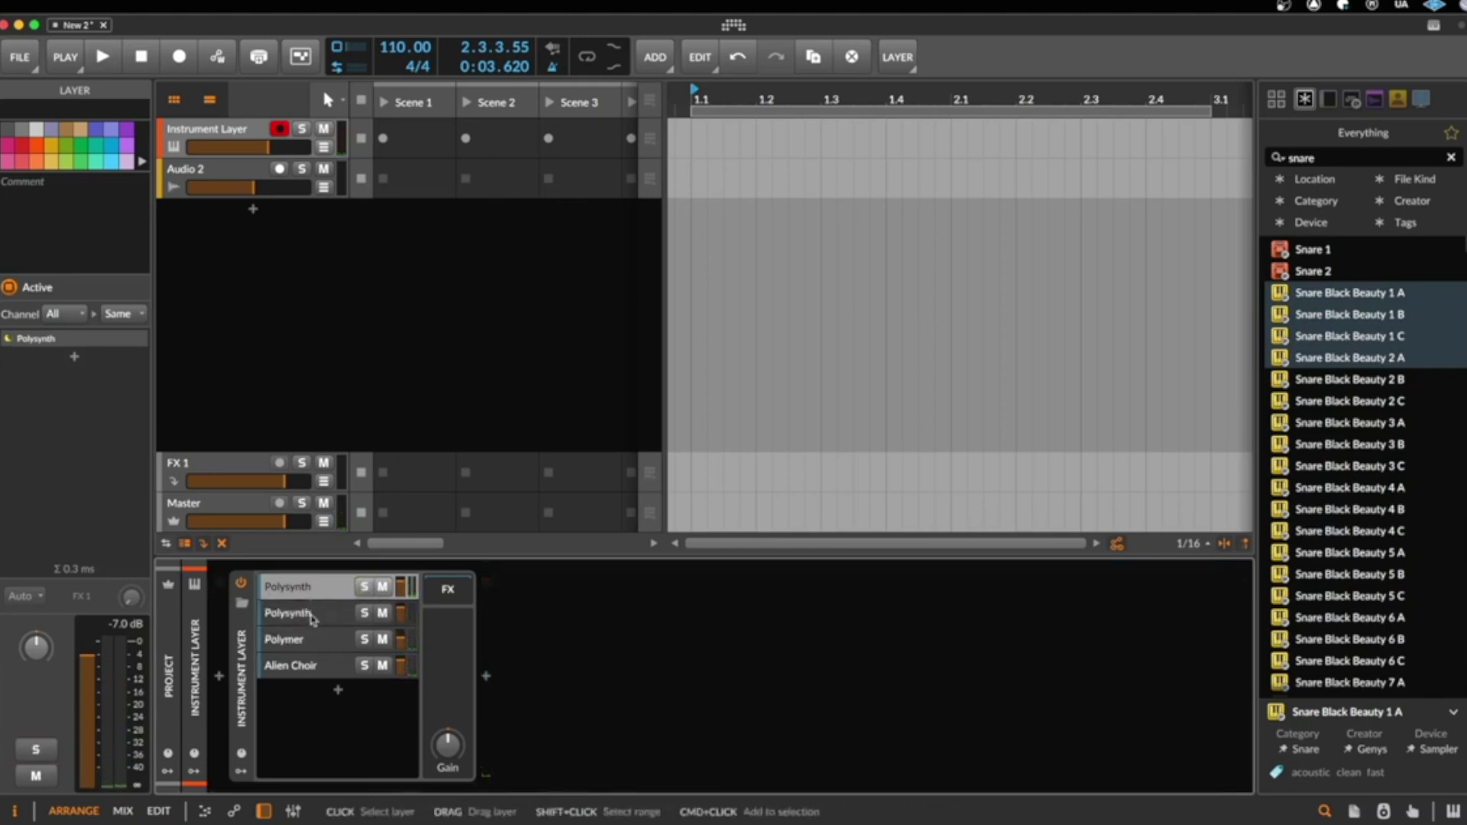
- On the second Polysynth layer, set oscillator 1's pitch to +7.00 st and raise its shape
left_click(308, 613)
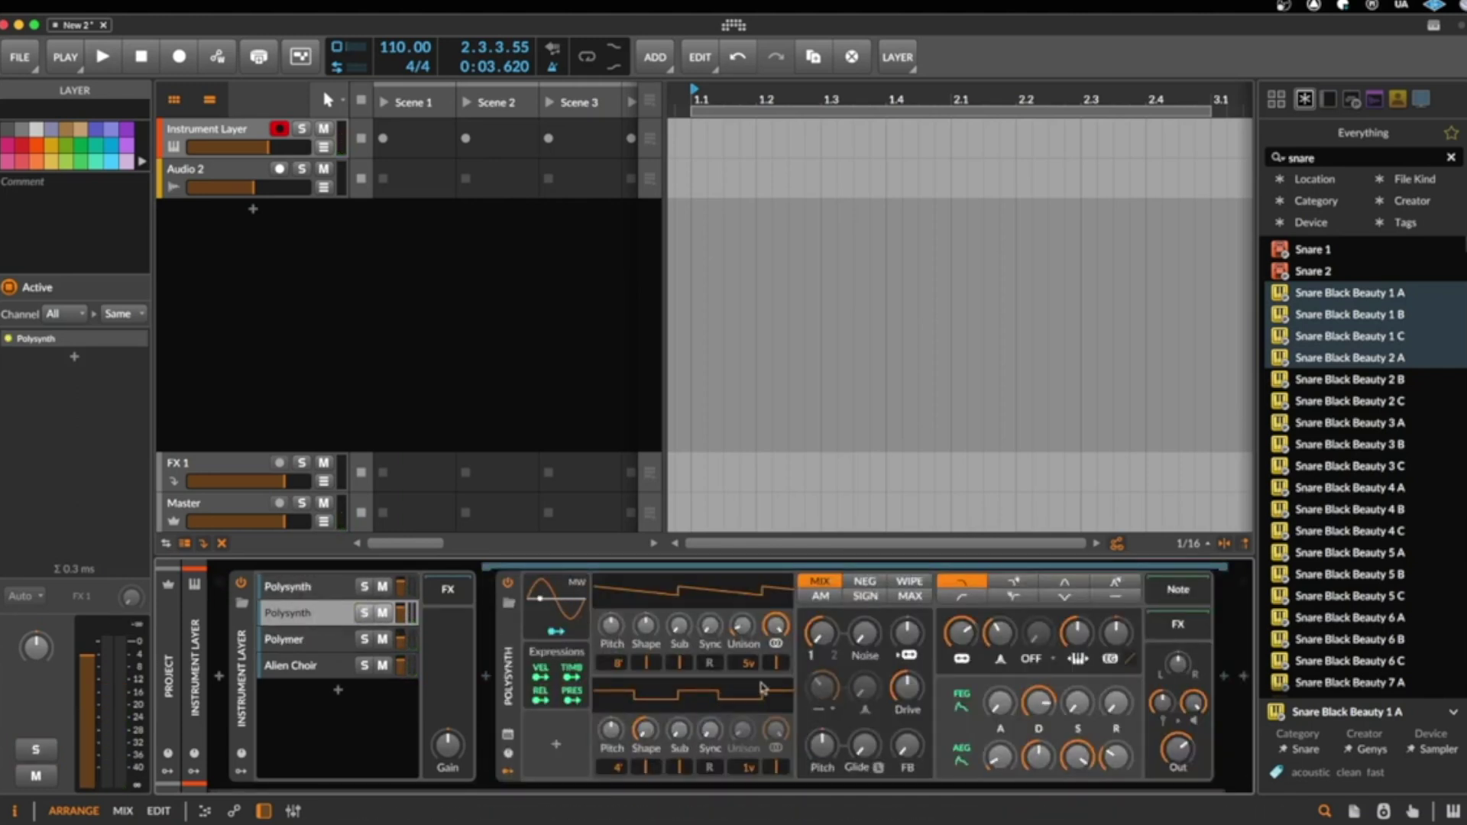
left_click_drag(617, 639, 617, 616)
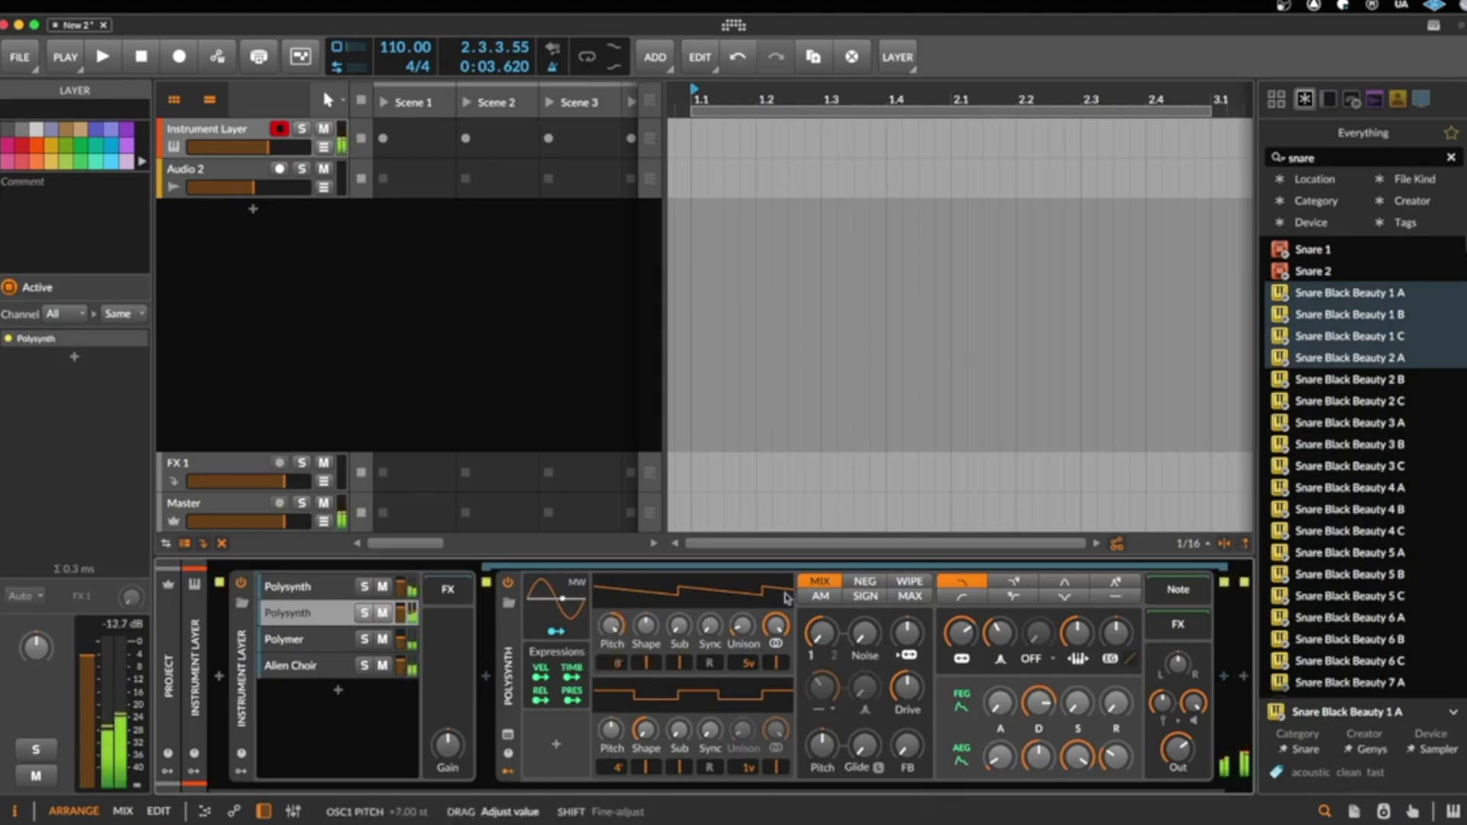
left_click_drag(653, 623, 654, 586)
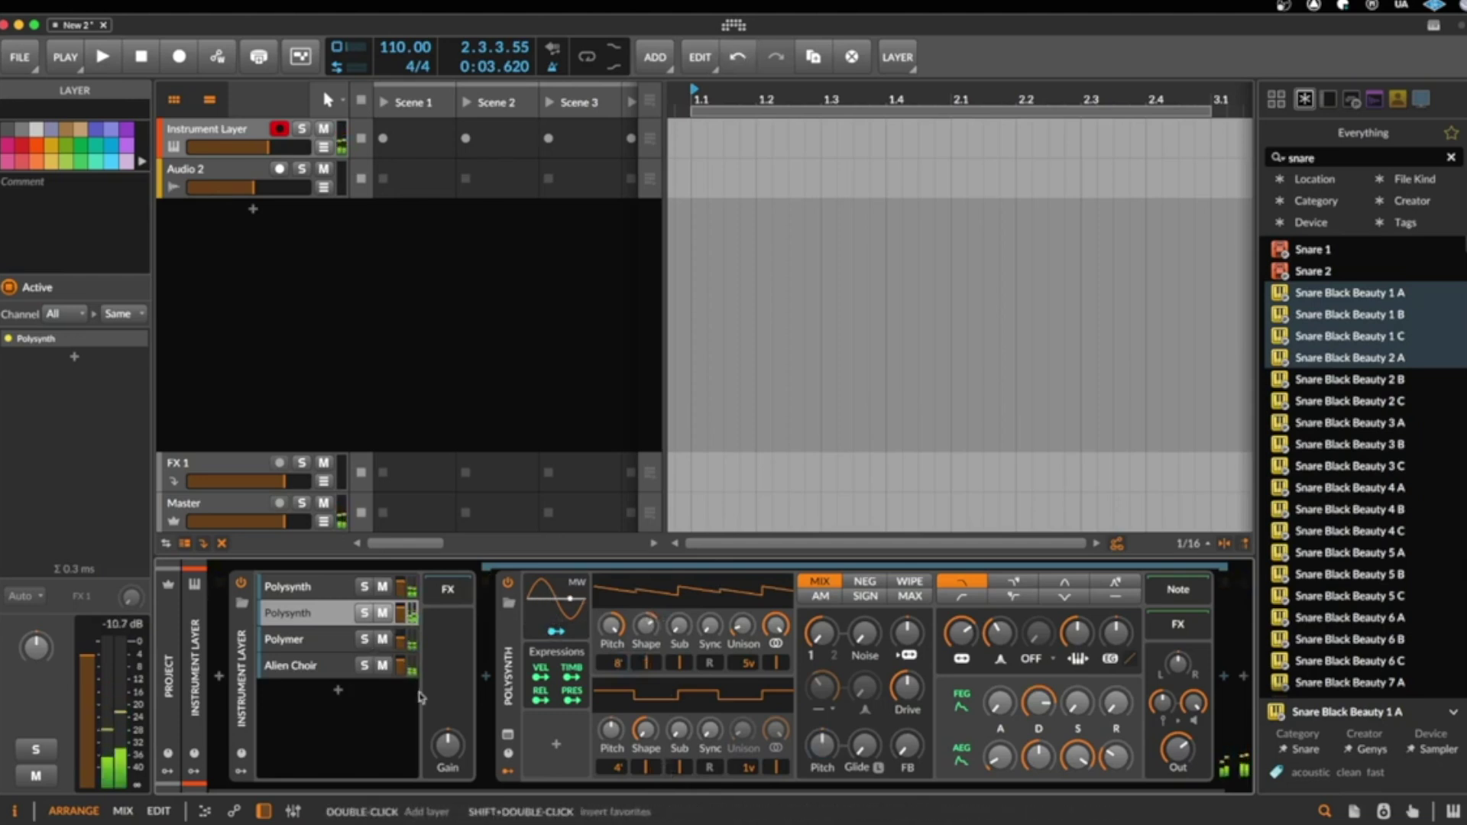
- Show the individual layers in turn and delete the whole Instrument Layer device from the track
left_click(315, 636)
left_click(315, 613)
left_click(312, 589)
left_click(243, 684)
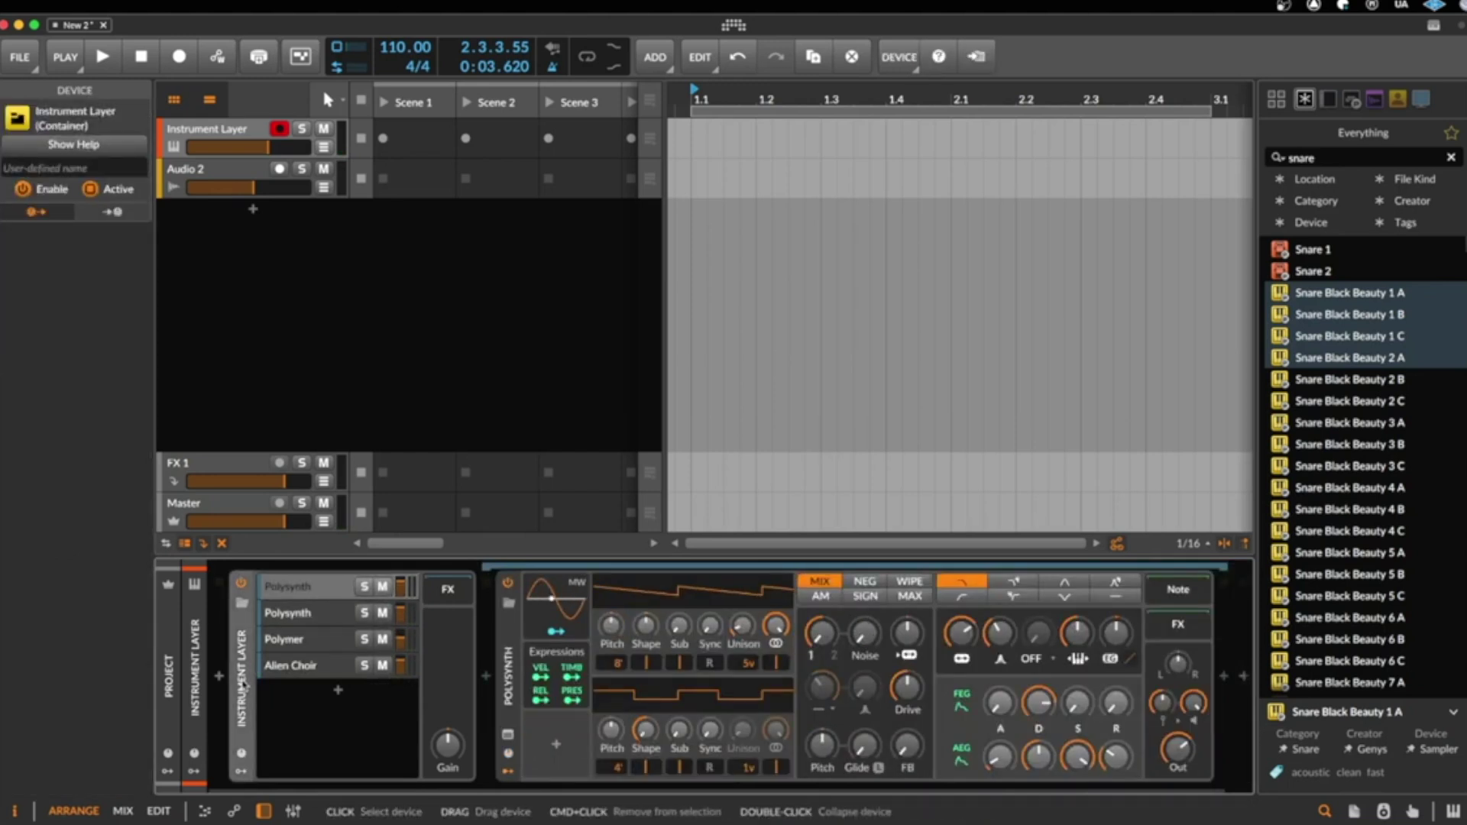
key("Delete")
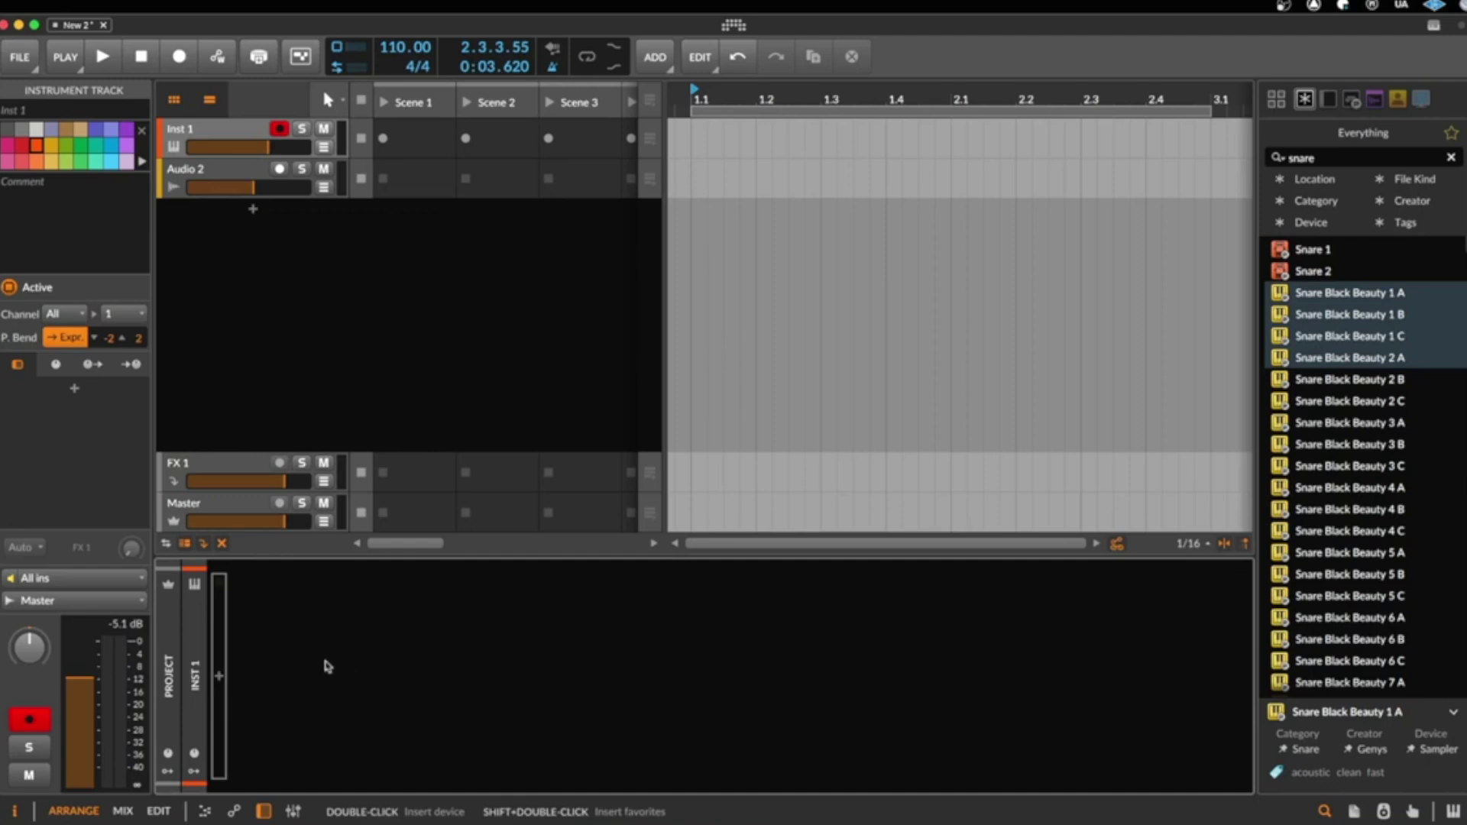
- Insert the mugentPlayer plug-in on the empty instrument track, finding it with the search term "mug"
left_click(220, 678)
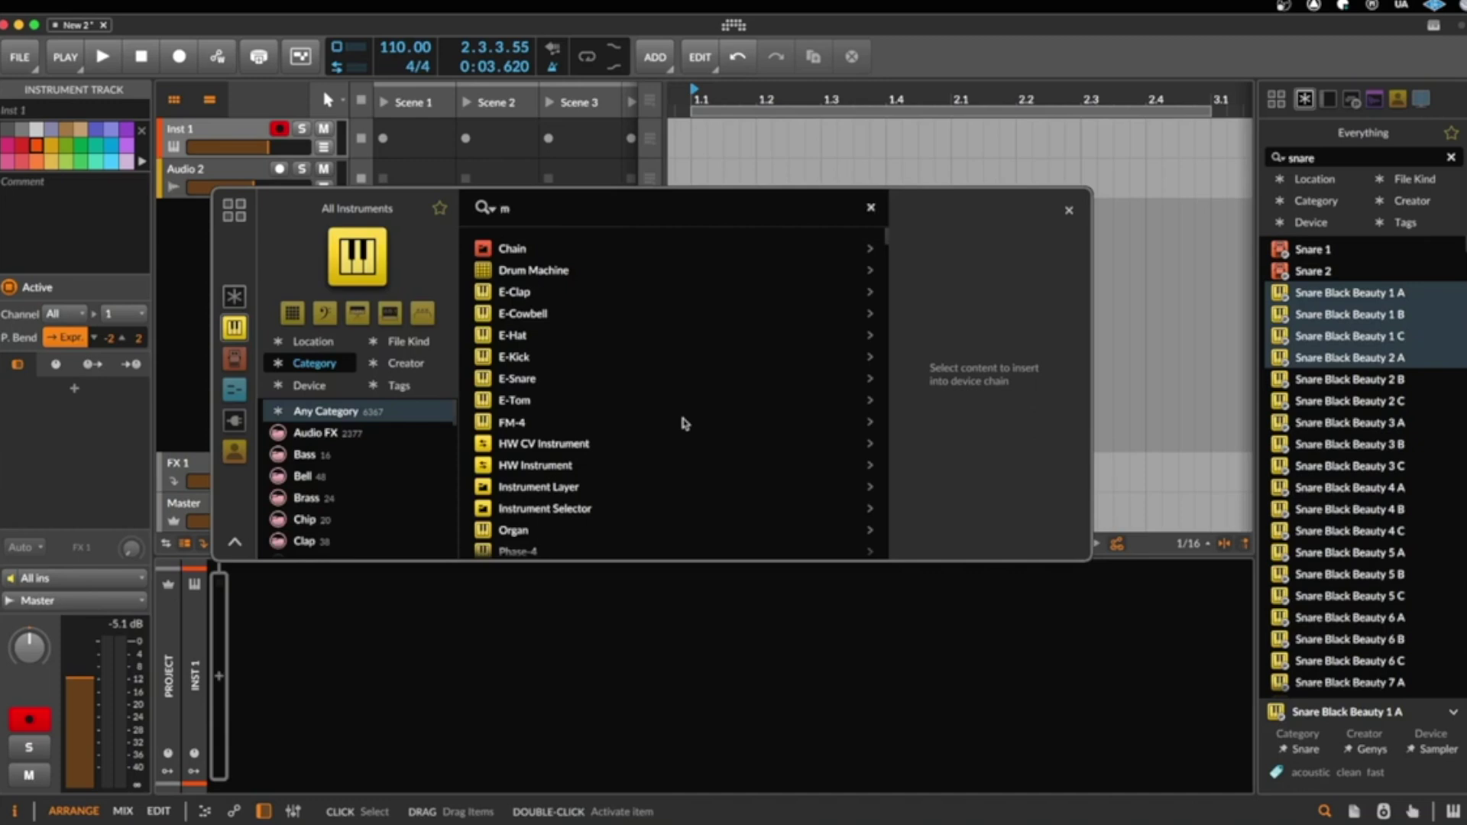
type("mug")
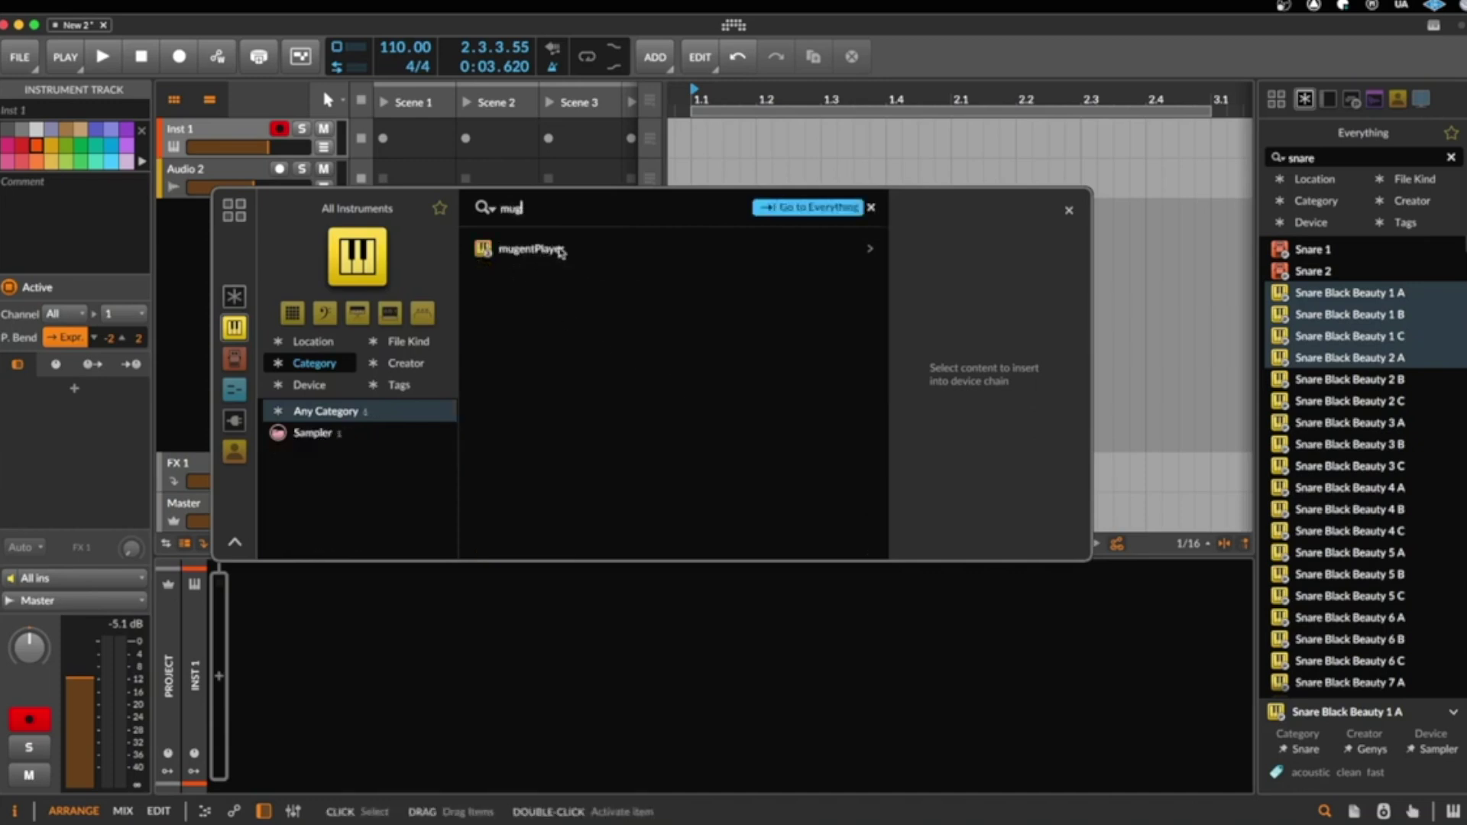
double_click(535, 249)
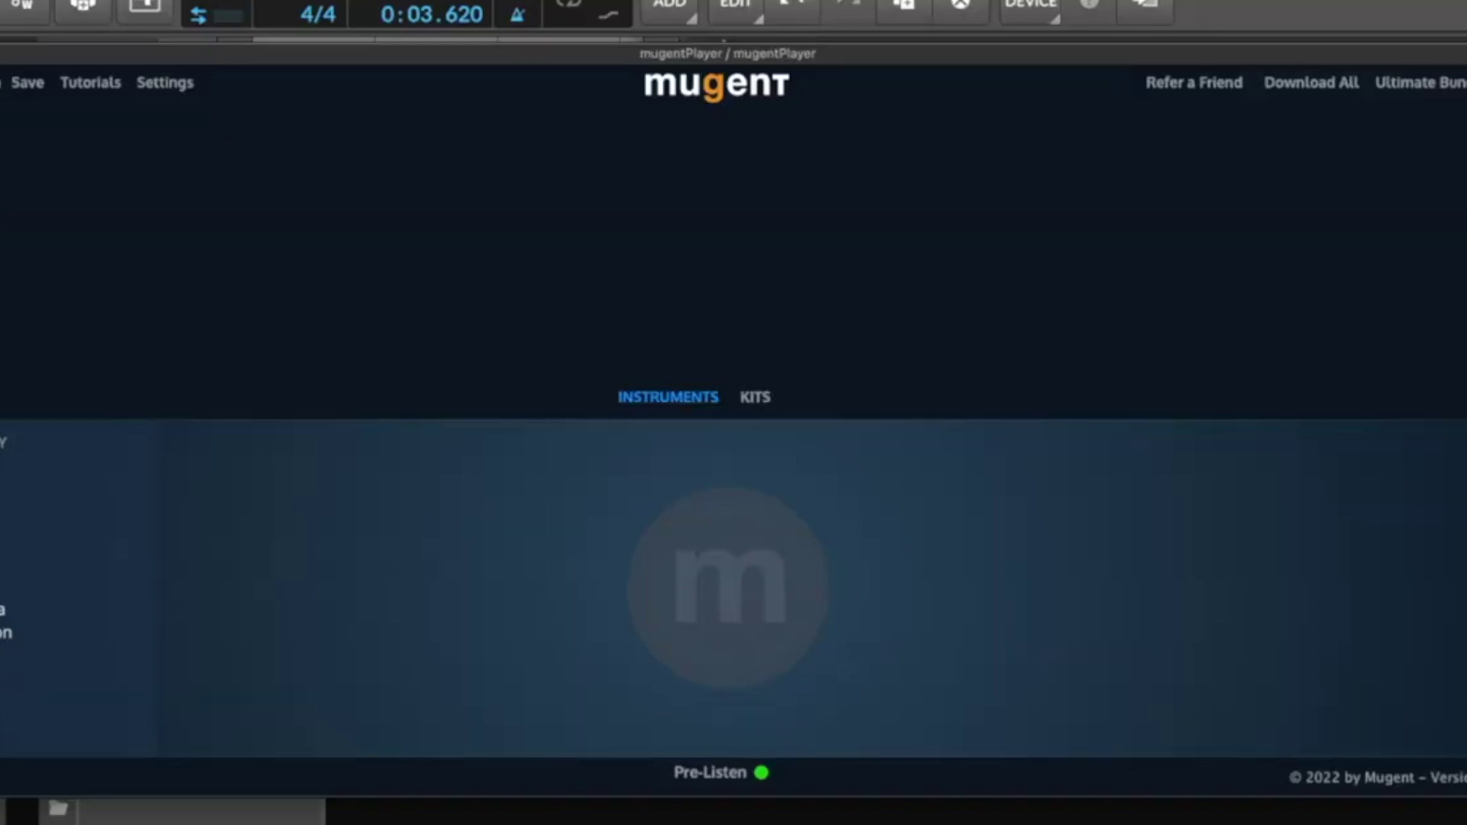
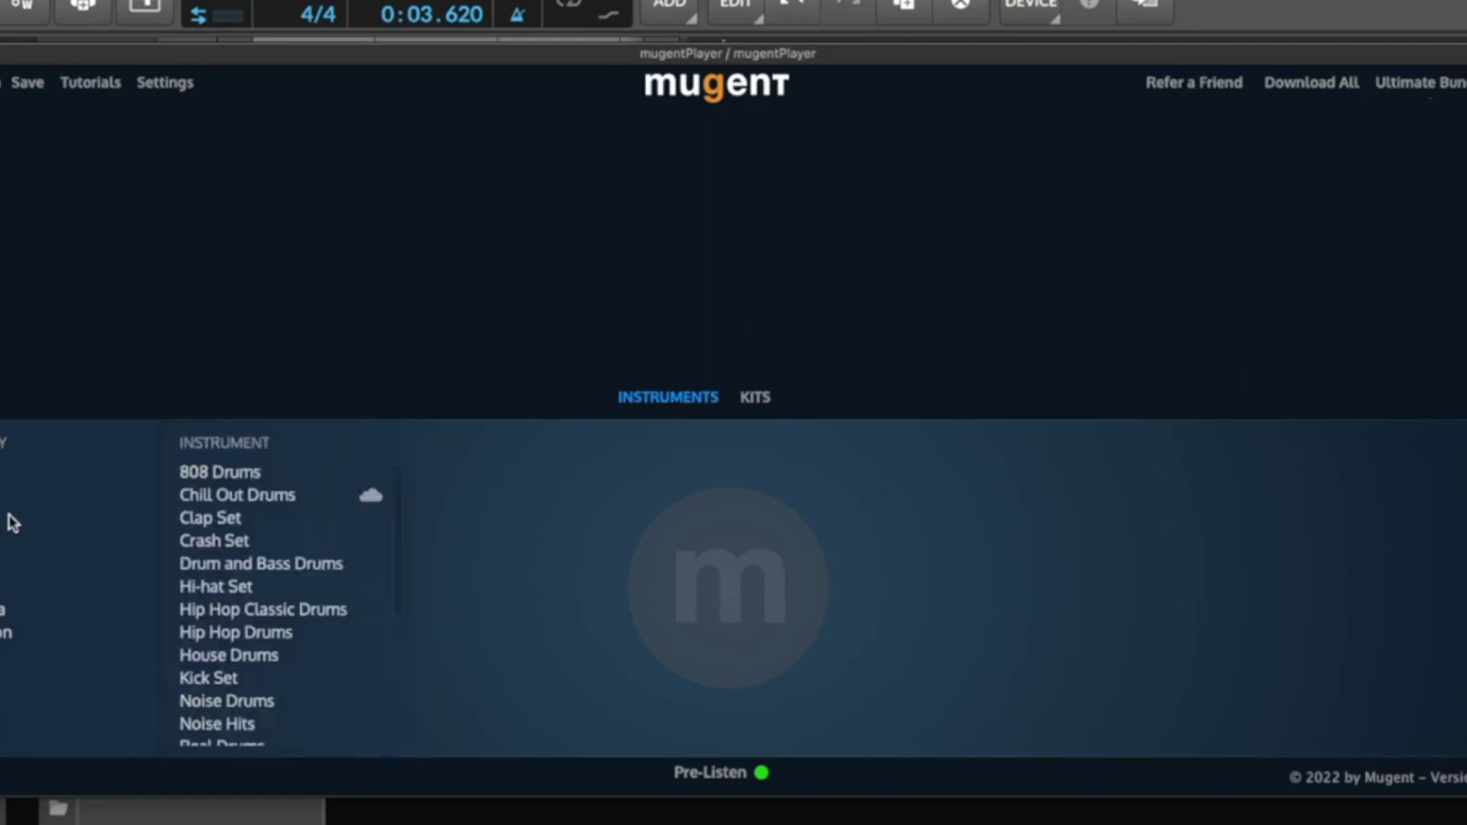
- Download the free Chill Out Drums instrument into mugentPlayer
left_click(288, 501)
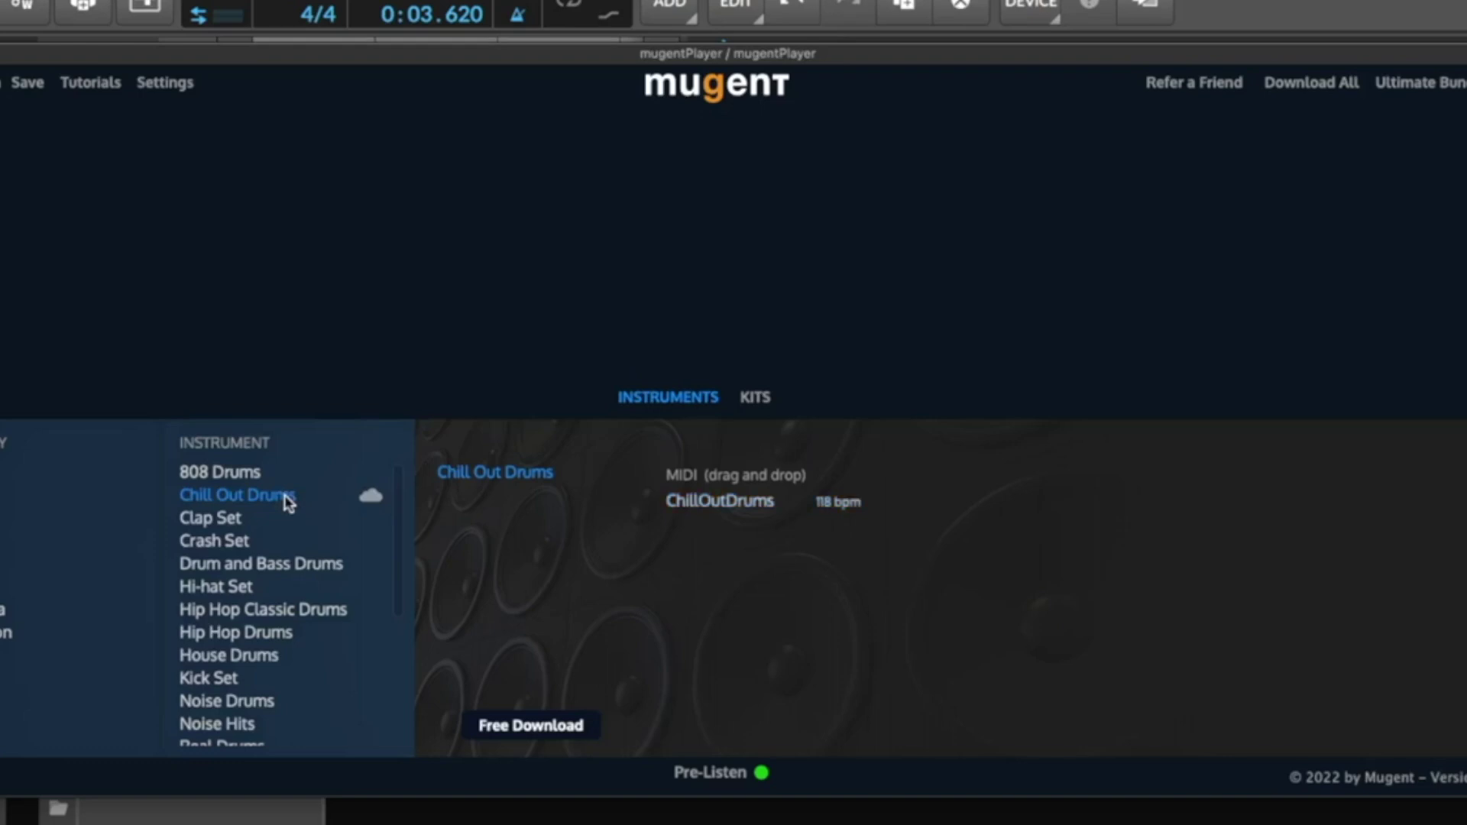
left_click(555, 733)
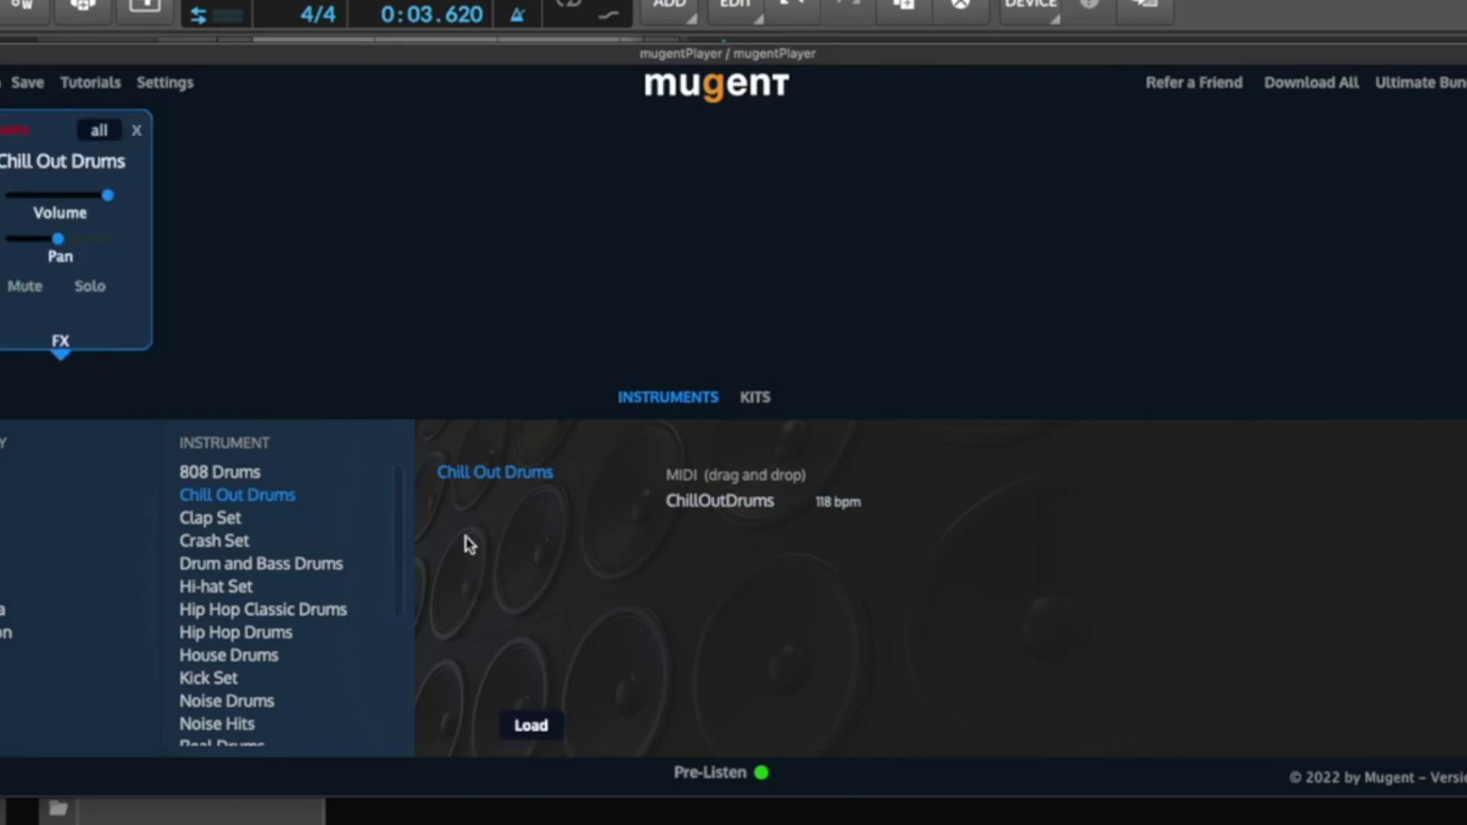
scroll(275, 611, "down", 2)
scroll(253, 650, "up", 2)
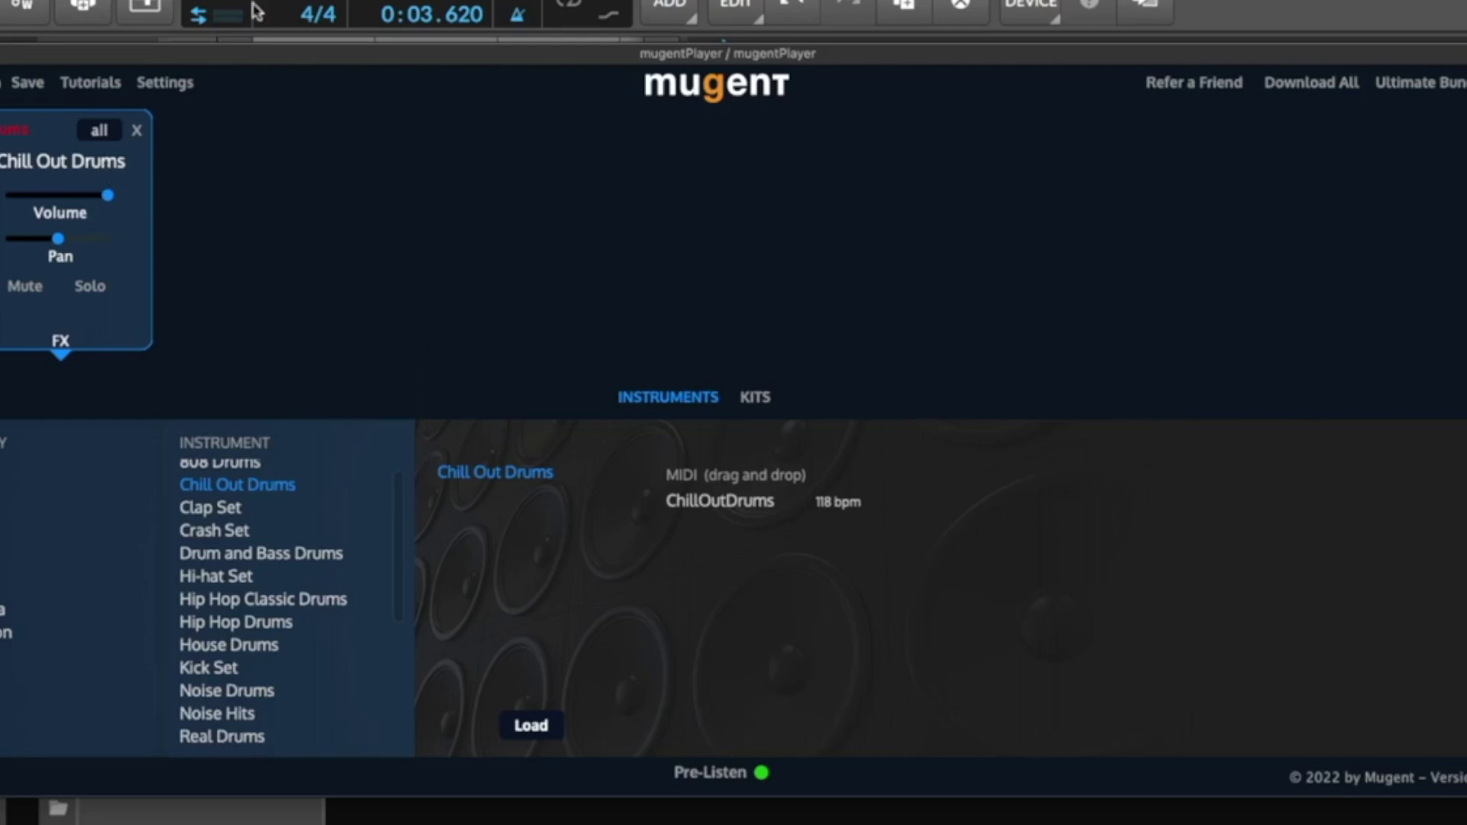
- Place the ChillOutDrums MIDI pattern from mugentPlayer at bar 1 of its track in the arranger
left_click_drag(237, 64, 372, 352)
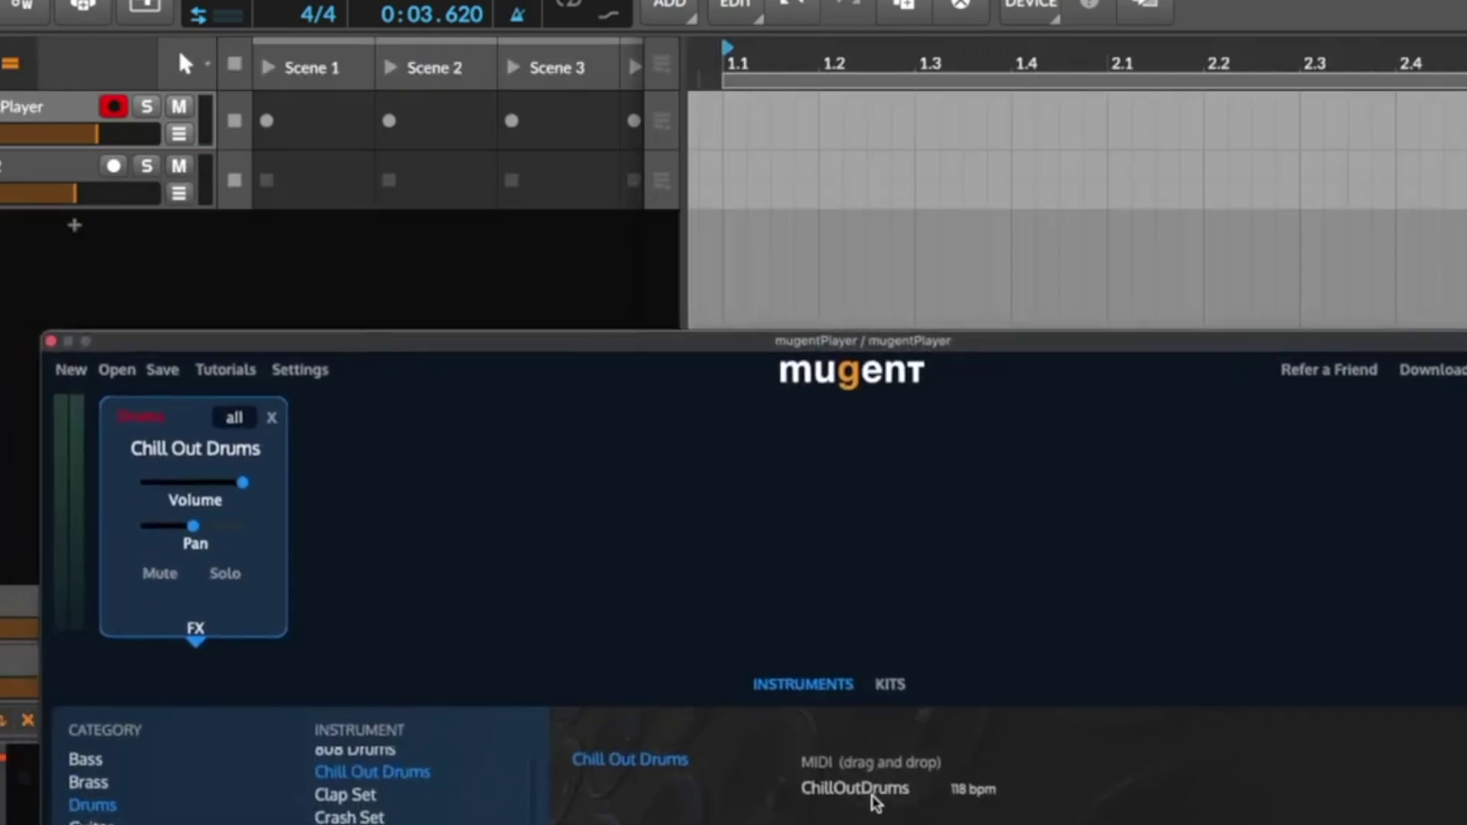
left_click(893, 791)
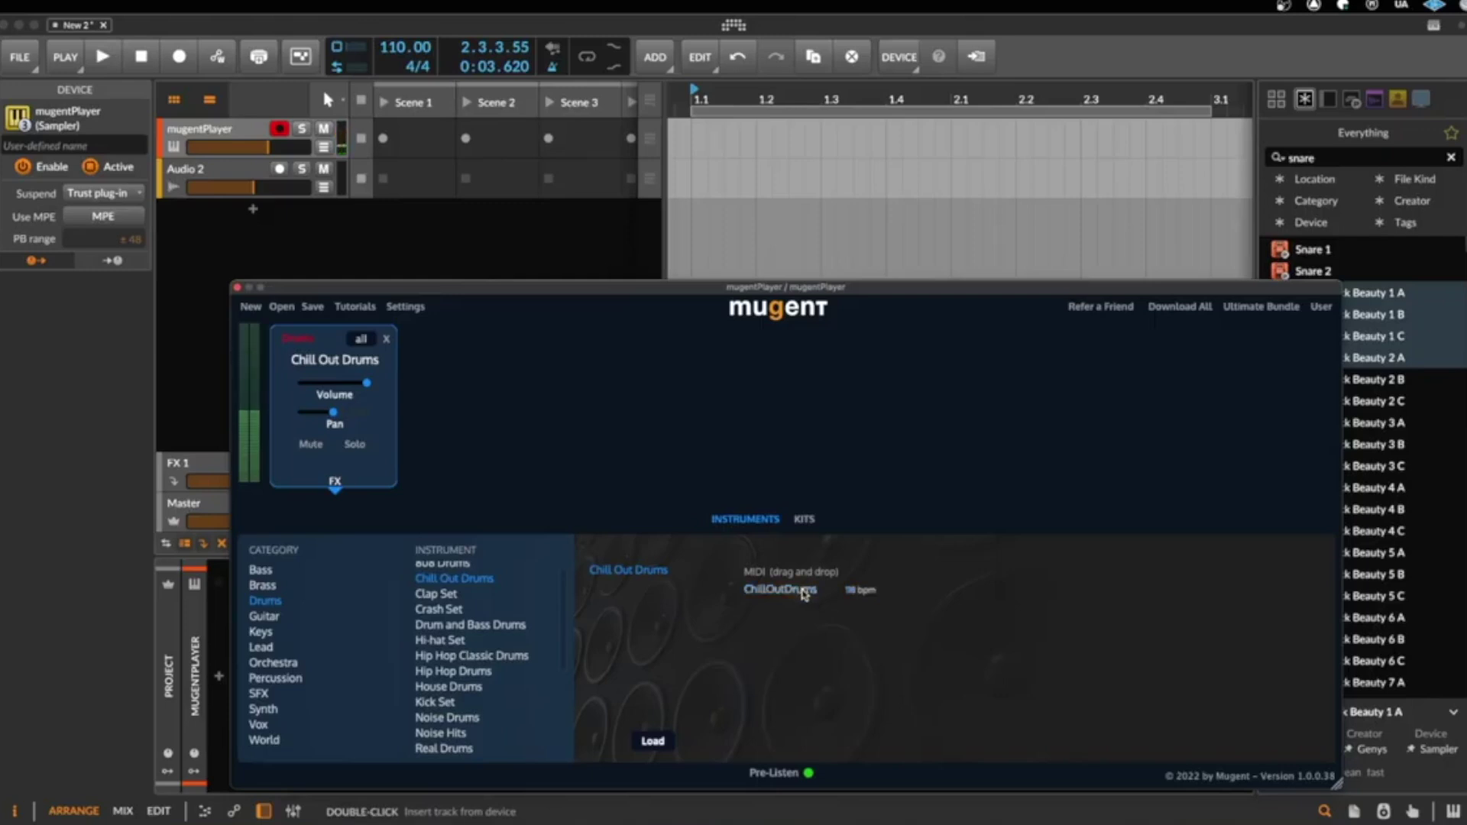
left_click_drag(804, 593, 697, 136)
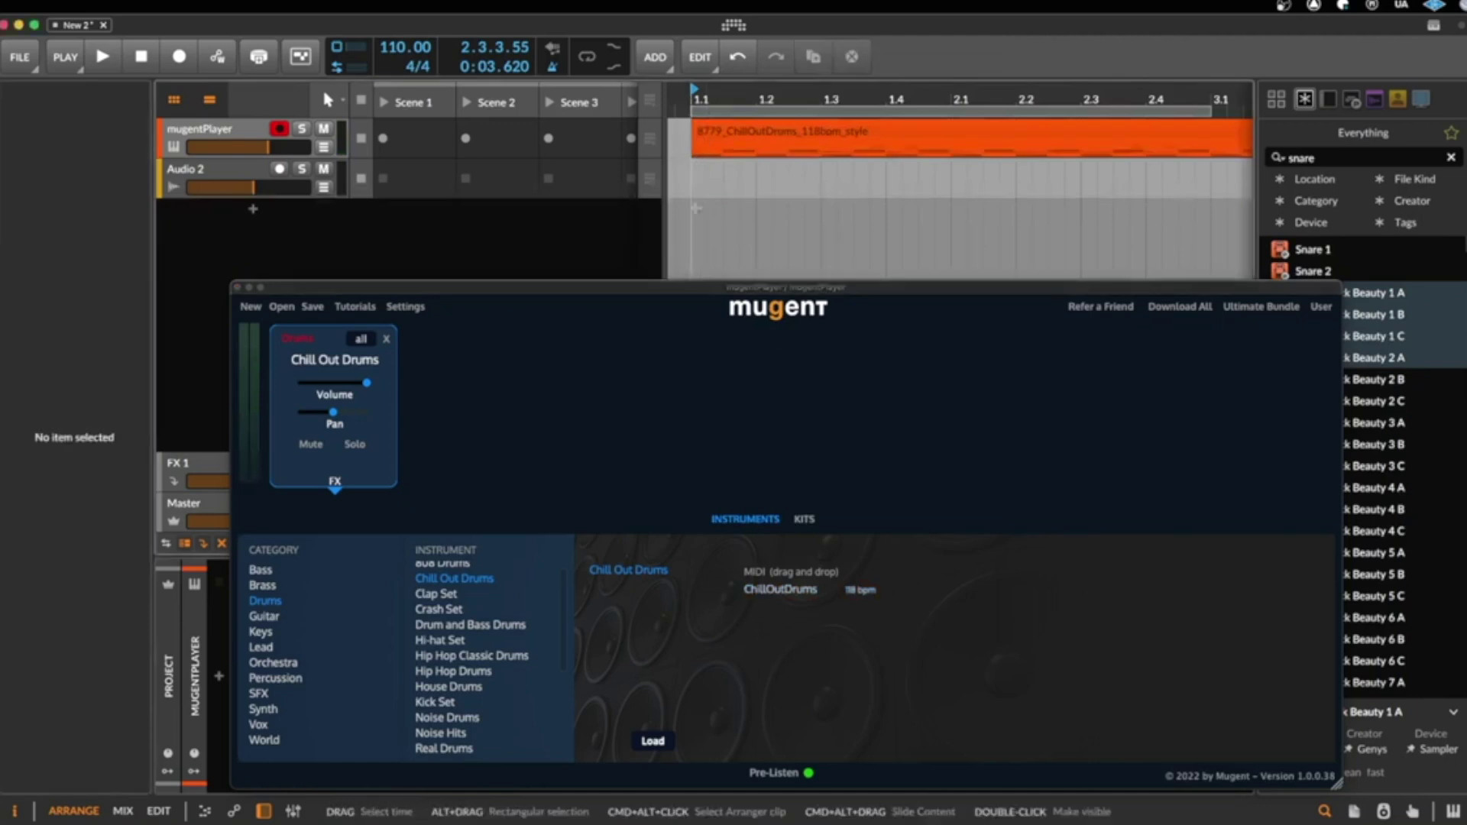
- Clear the mugentPlayer window away from the arranger, select the ChillOutDrums clip and start playback
left_click_drag(417, 285, 420, 490)
left_click(711, 147)
left_click_drag(578, 494, 913, 758)
key("space")
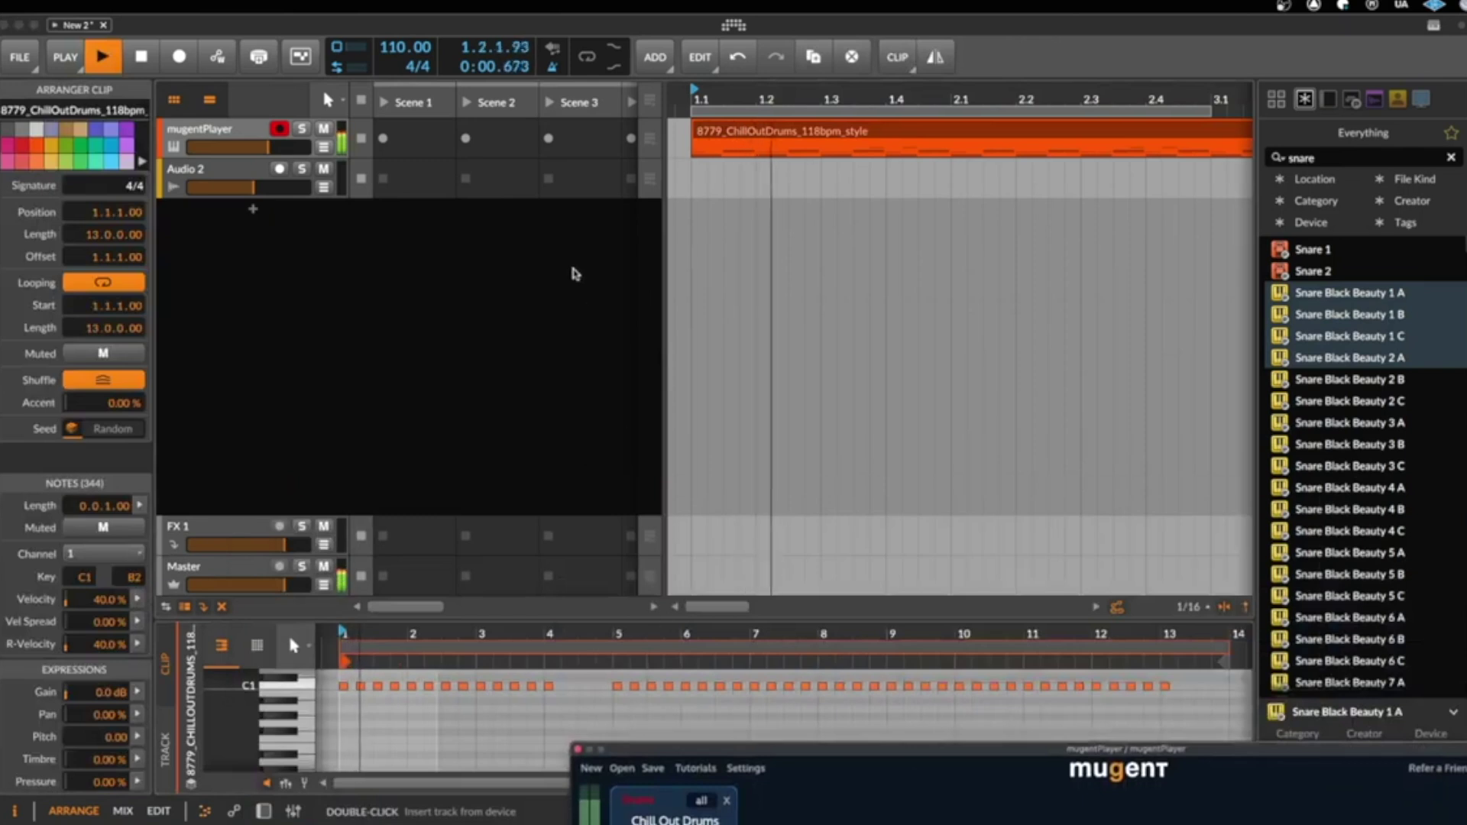
- Enable the arranger loop, set the project tempo to 115 BPM and stop playback
left_click(553, 67)
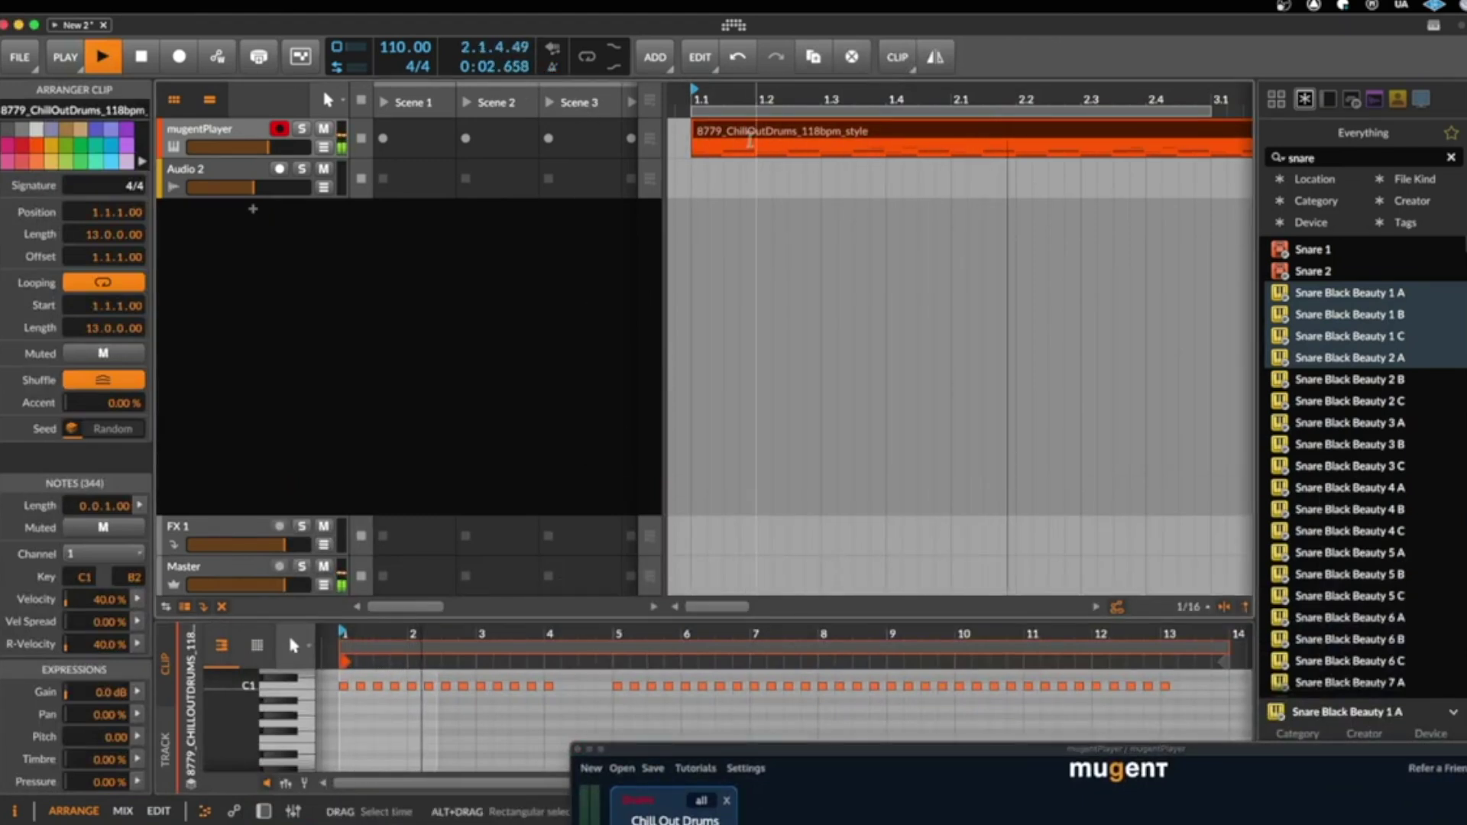
left_click_drag(774, 97, 775, 27)
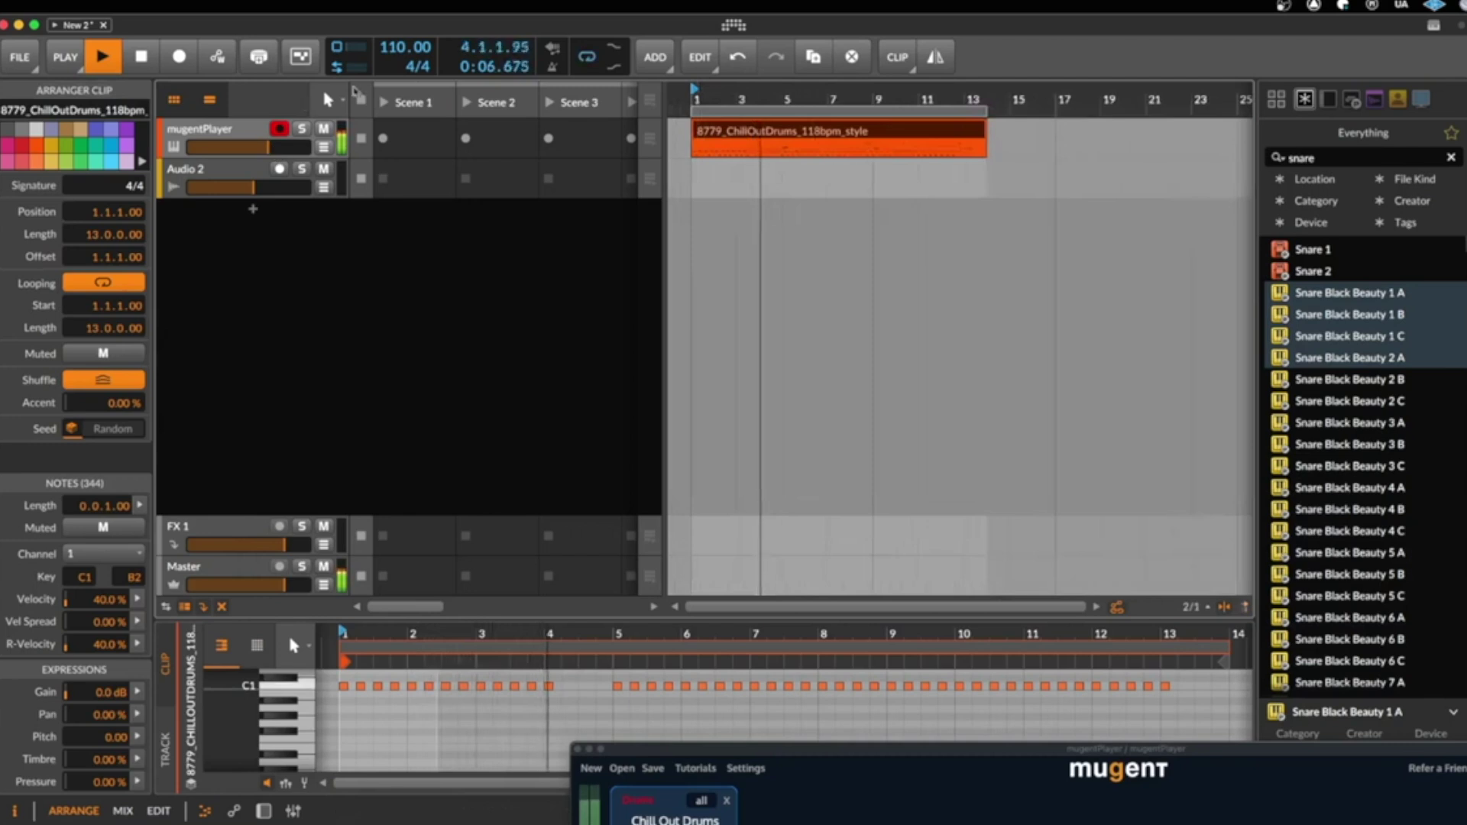
mouse_move(395, 48)
left_mouse_down()
mouse_move(396, 97)
mouse_move(396, 31)
mouse_move(396, 66)
left_mouse_up()
key("space")
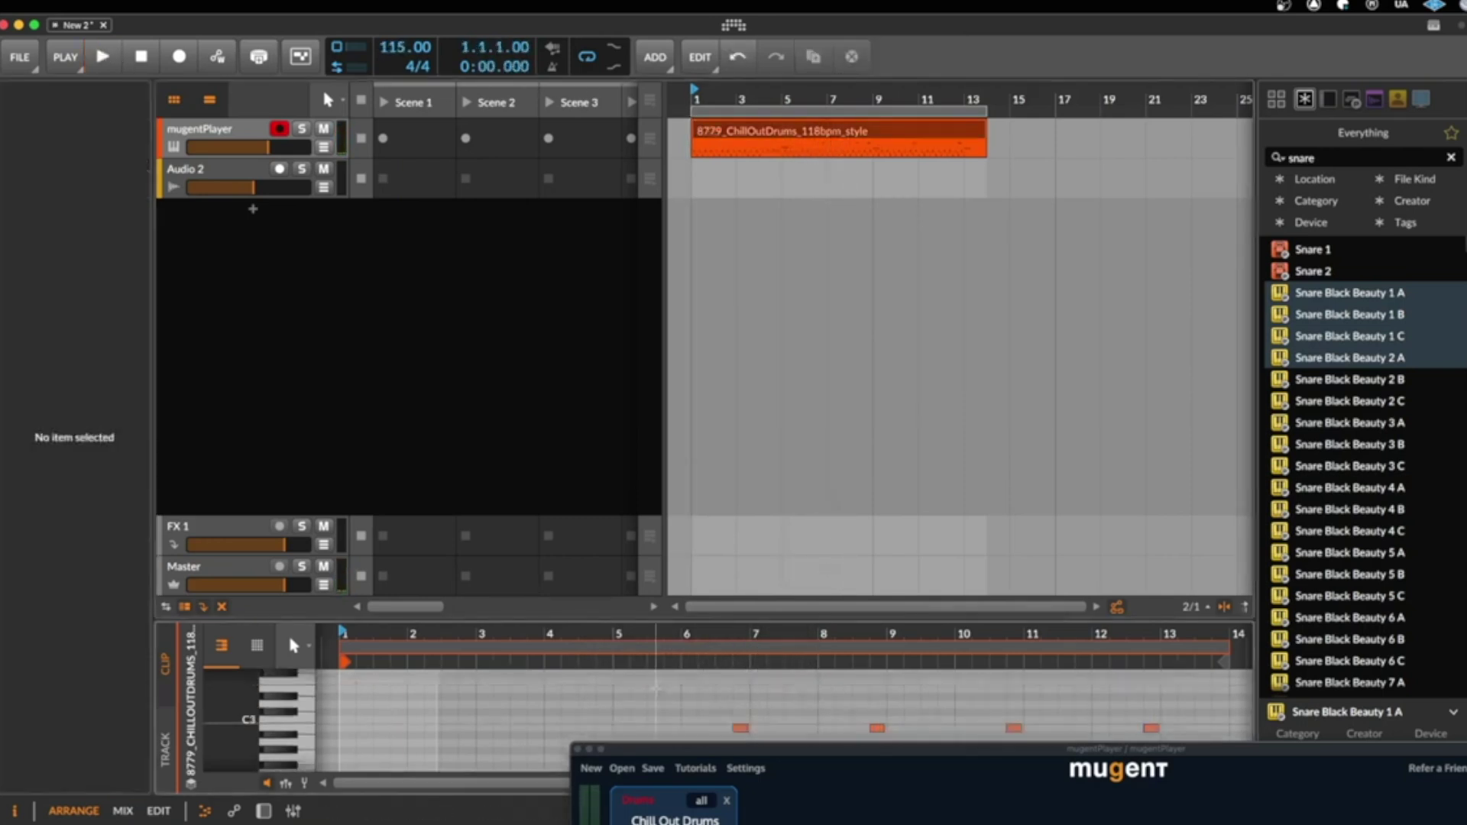
- Enlarge the note editor, copy the C1 note at beat 1.2 back to 1.1.3 and play the clip
left_click_drag(676, 618, 677, 245)
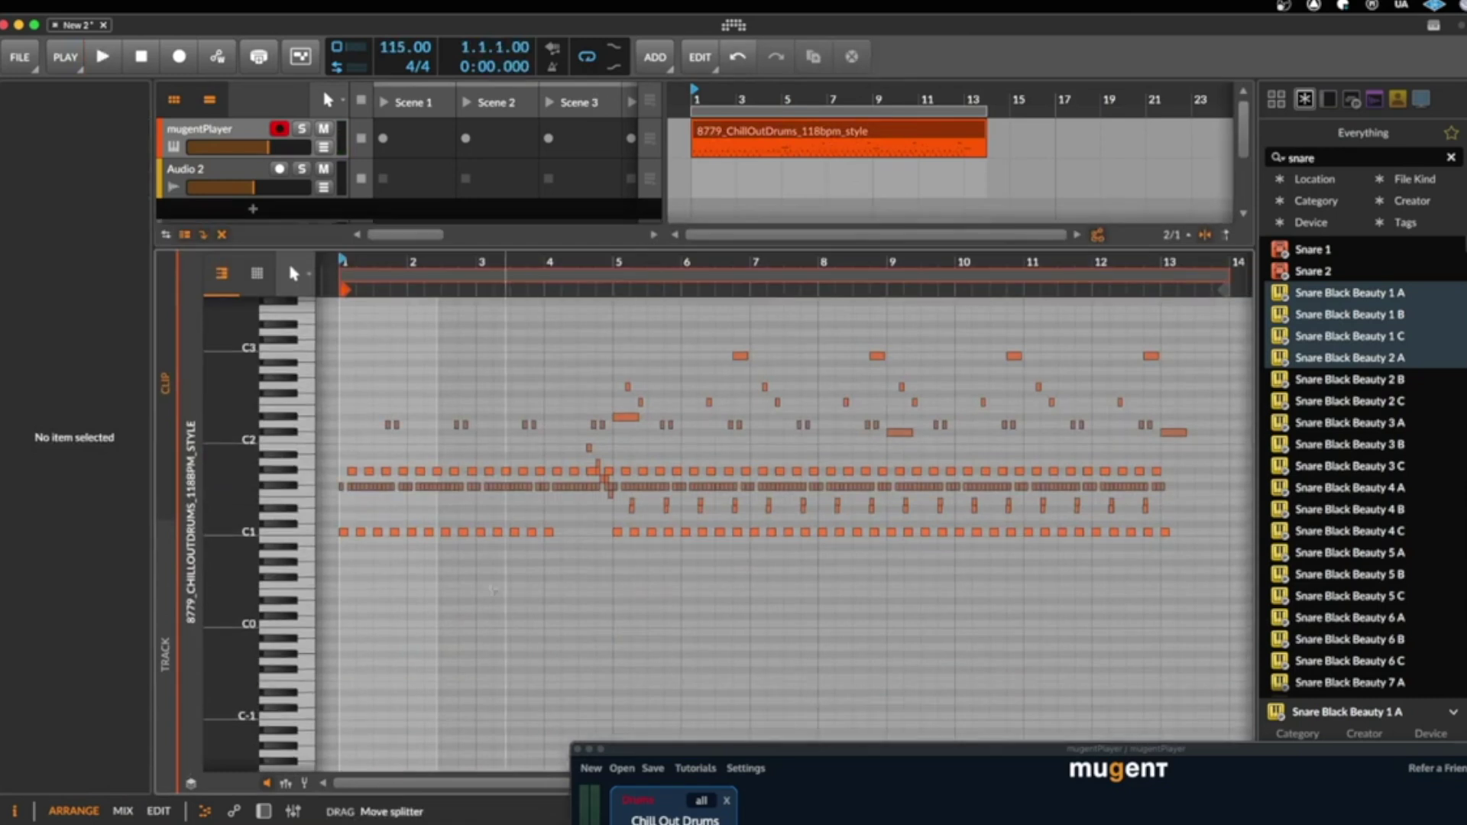
key("space")
left_click_drag(357, 264, 662, 367)
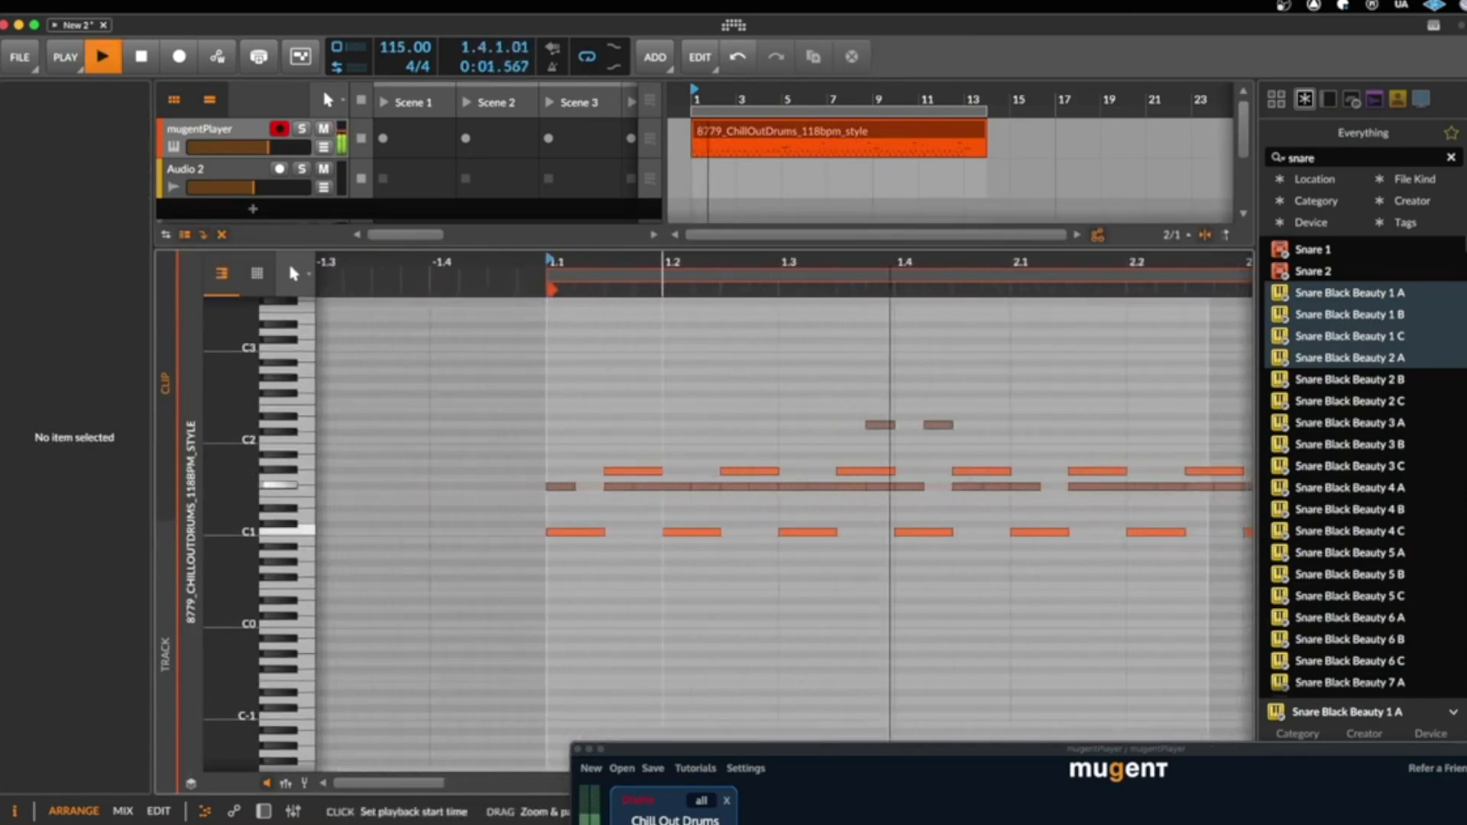
key("space")
left_click(693, 533)
left_click_drag(693, 533, 634, 533)
key("space")
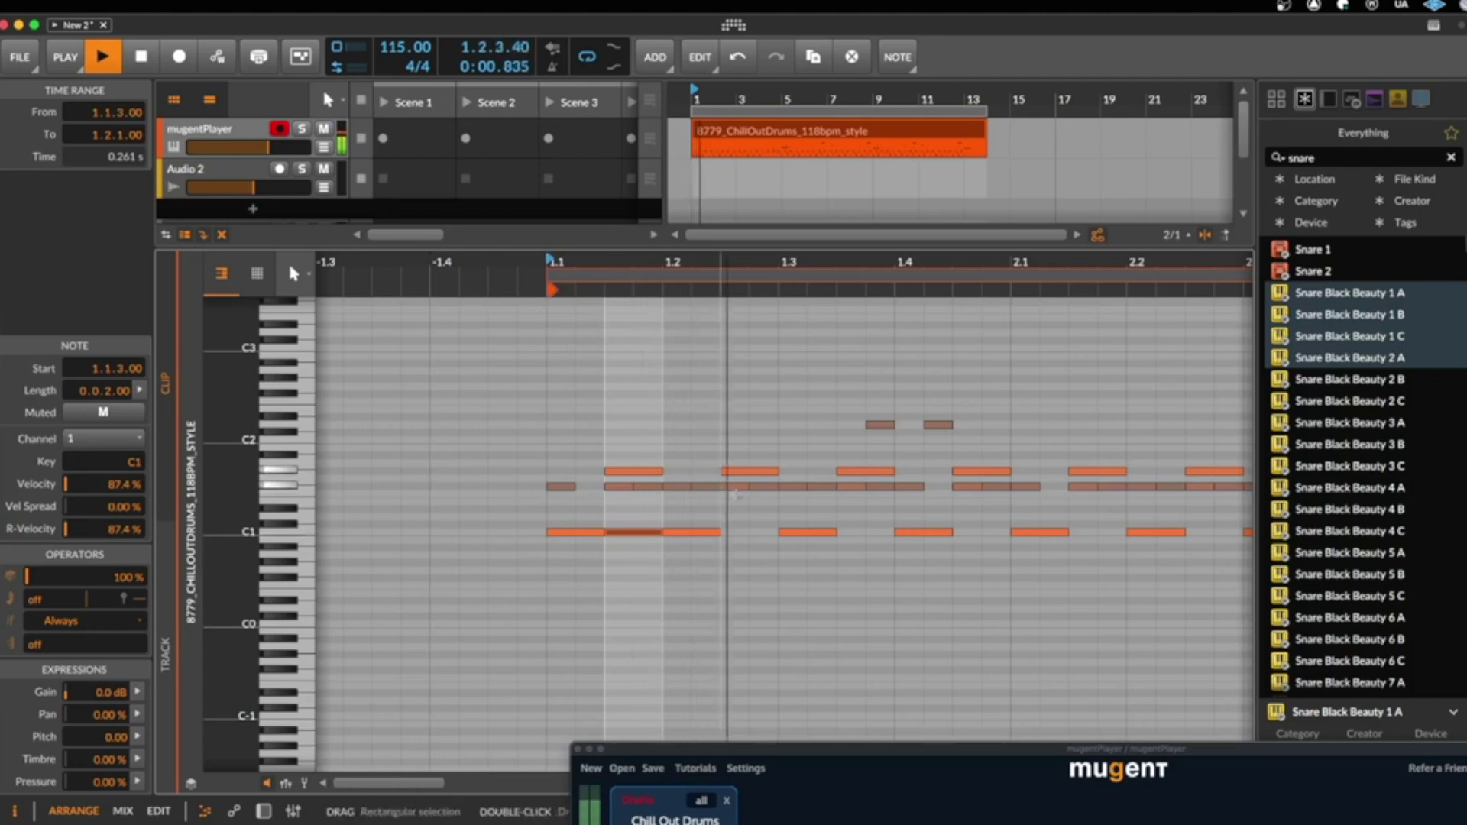
- Copy the C1 note at 1.1.3 to 1.2.2 and play the clip again
key("space")
left_click_drag(641, 535, 718, 539)
key("space")
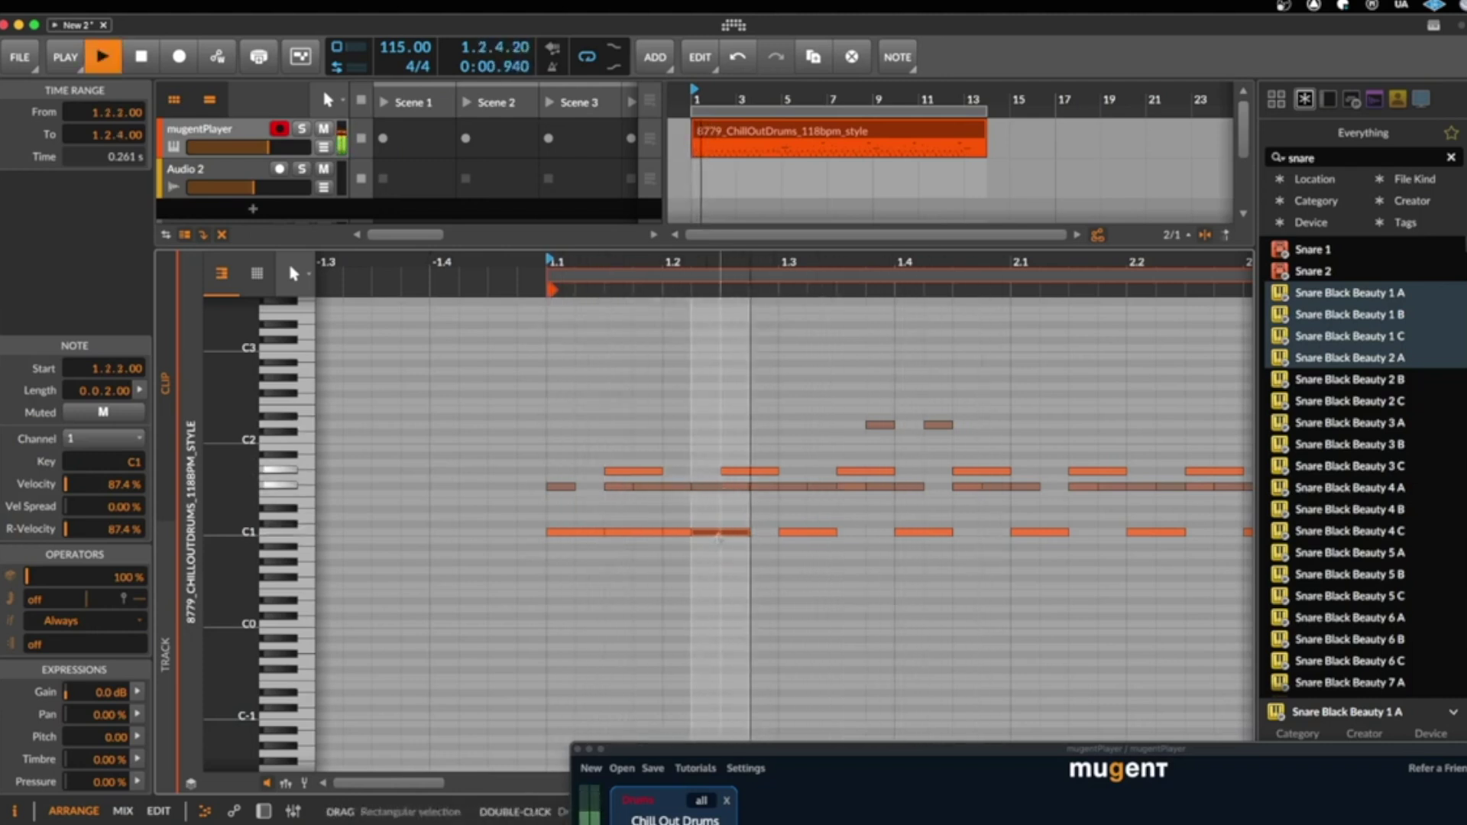
- Stop playback, delete the ChillOutDrums clip from the arranger and remove the Chill Out Drums instrument from mugentPlayer
key("space")
left_click(764, 537)
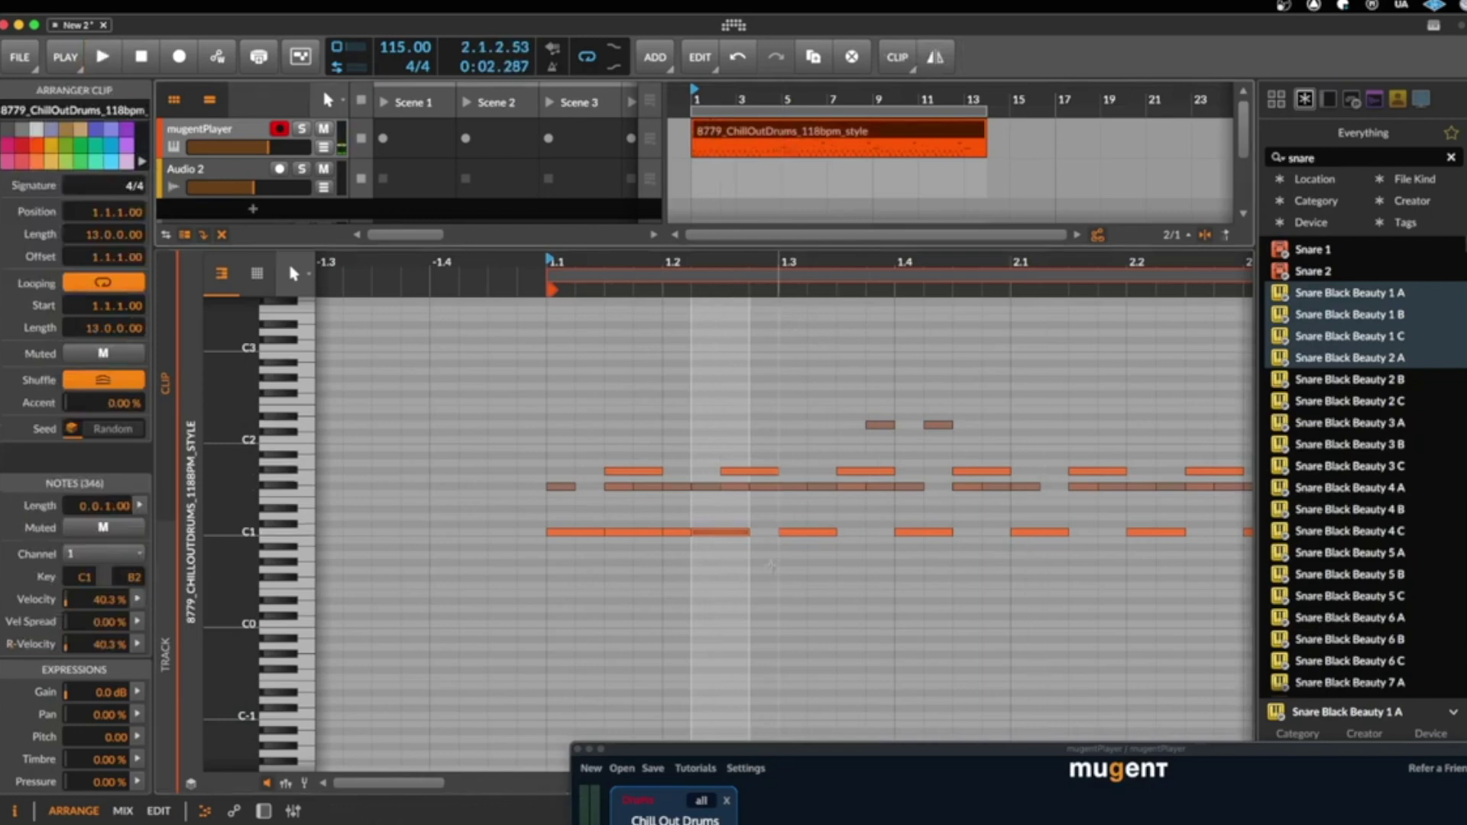
key("Delete")
left_click_drag(769, 749, 534, 169)
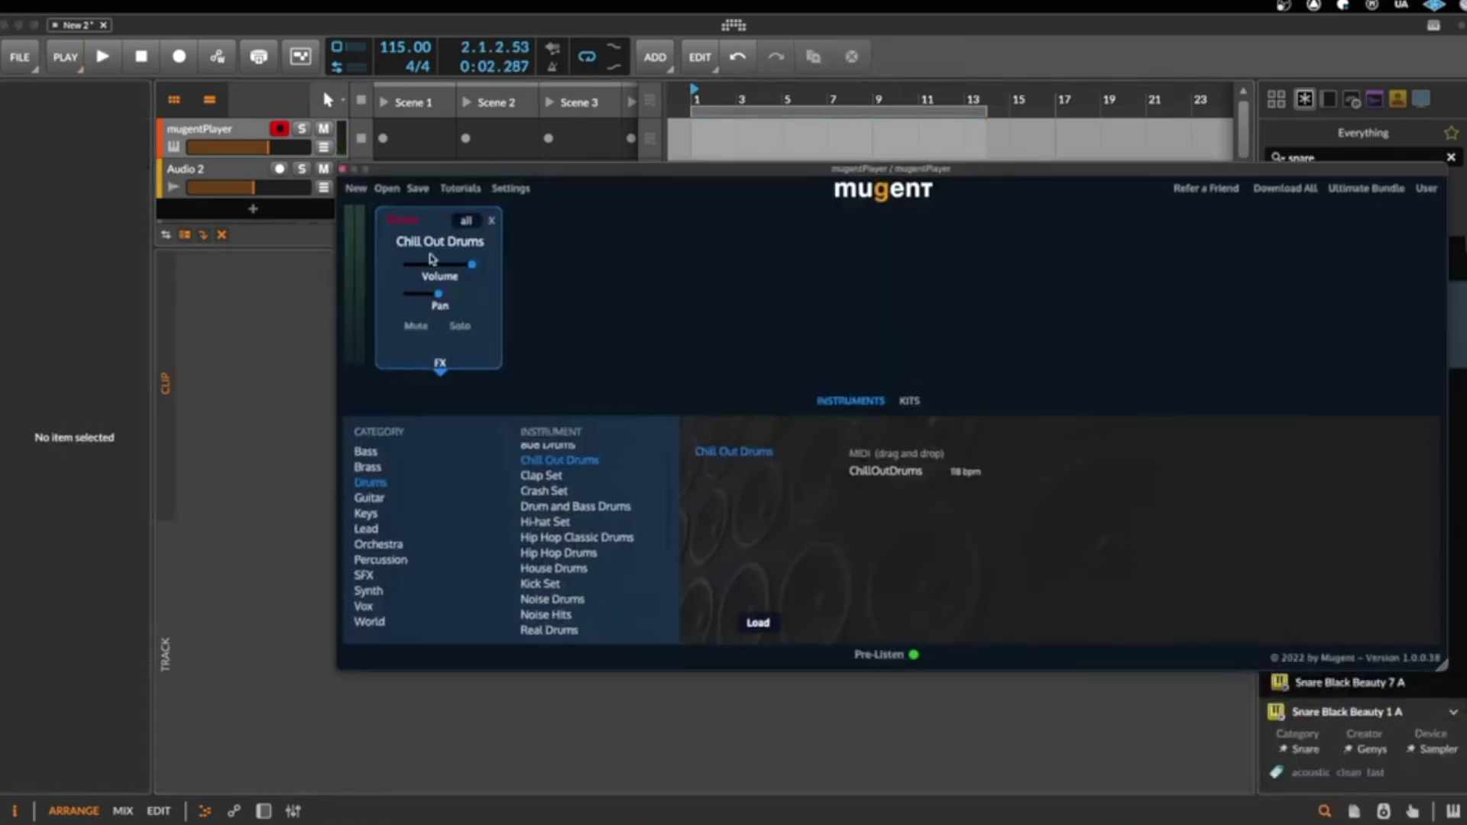
left_click(493, 223)
scroll(574, 527, "down", 5)
scroll(575, 543, "up", 4)
scroll(575, 545, "up", 1)
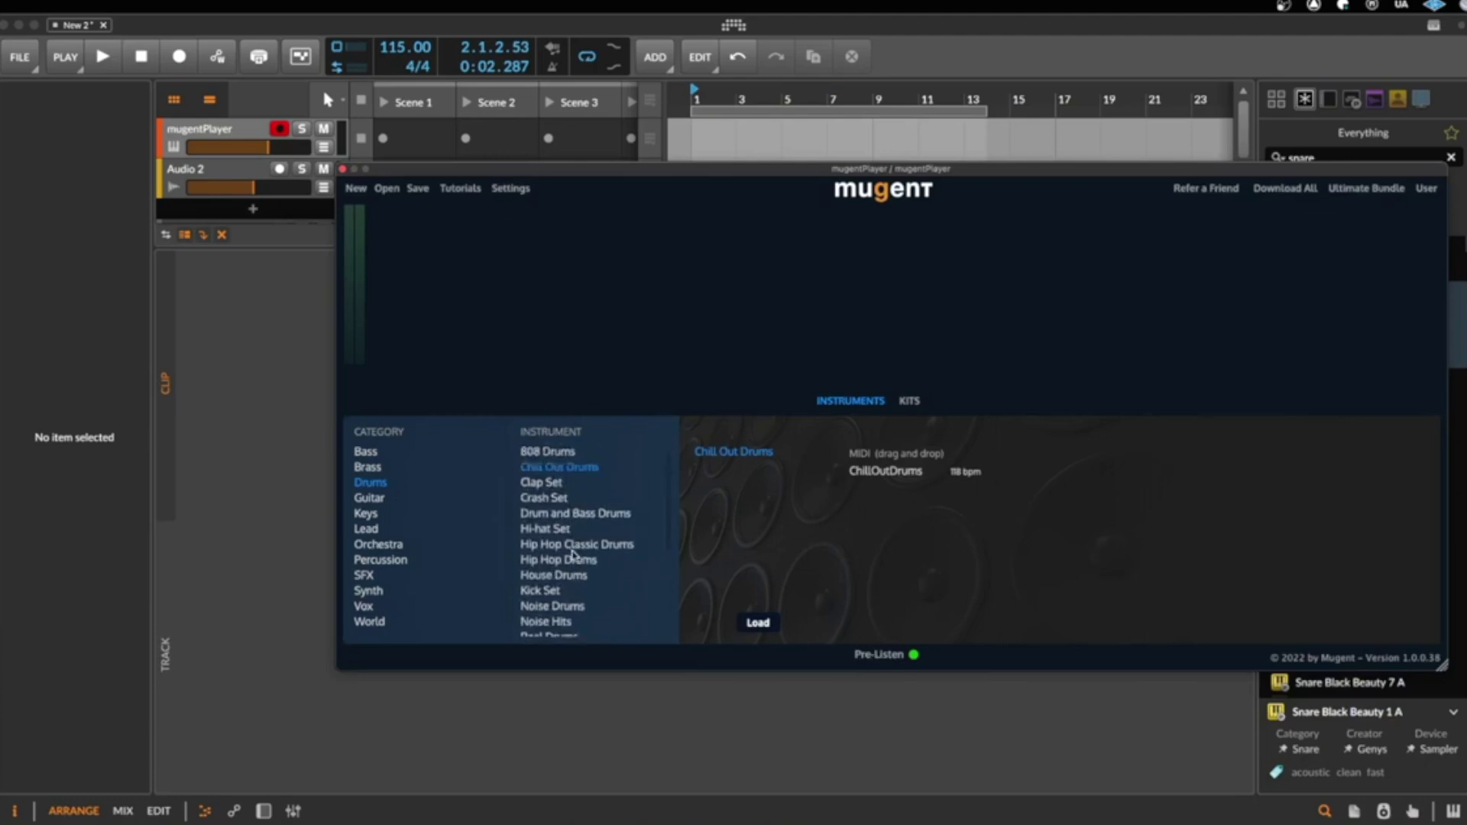
- Load the EDM Piano from the Keys category into mugentPlayer and reposition the plug-in window to uncover the arranger tracks
scroll(588, 603, "down", 4)
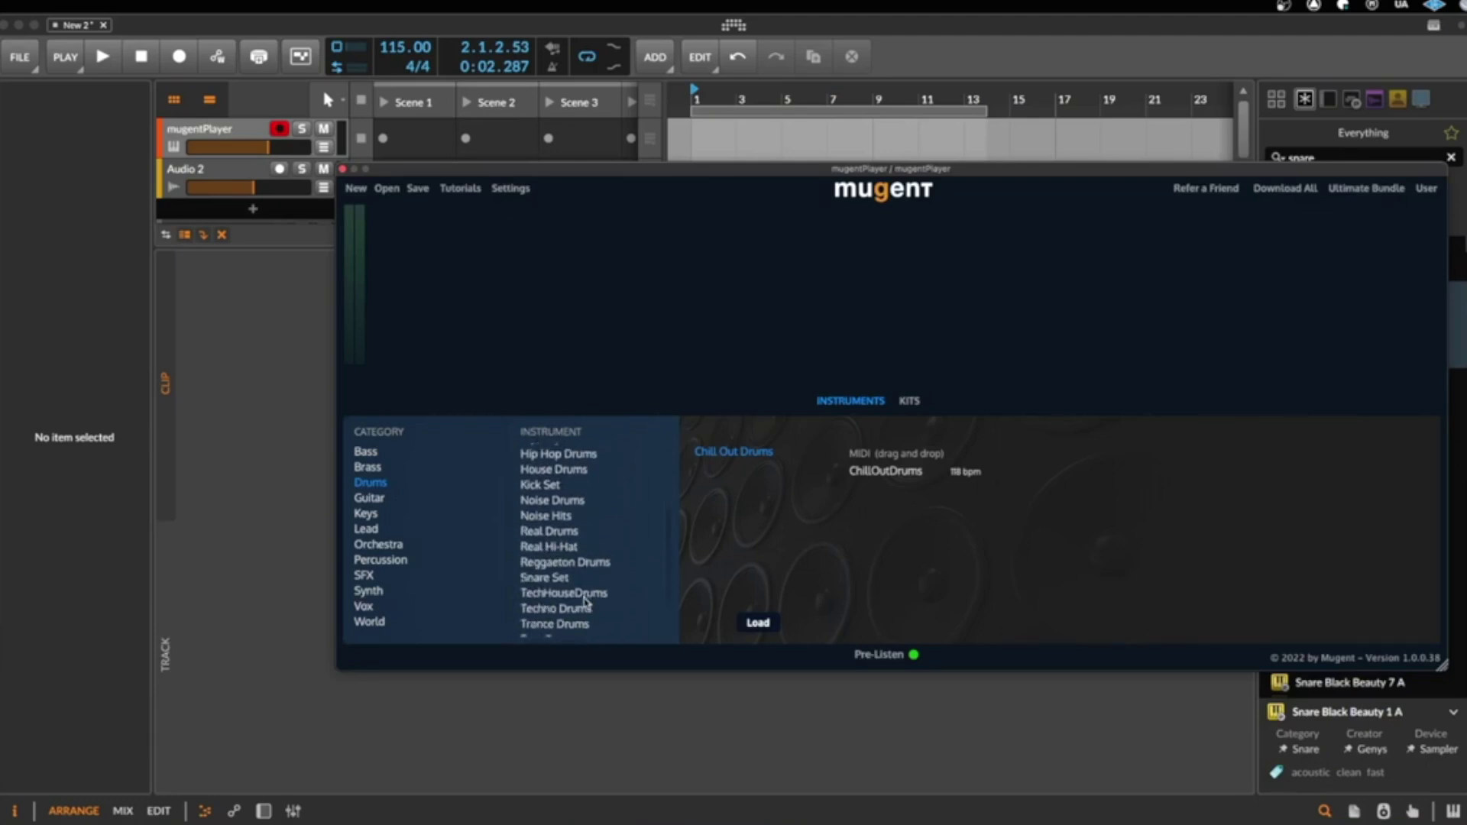
scroll(589, 603, "down", 3)
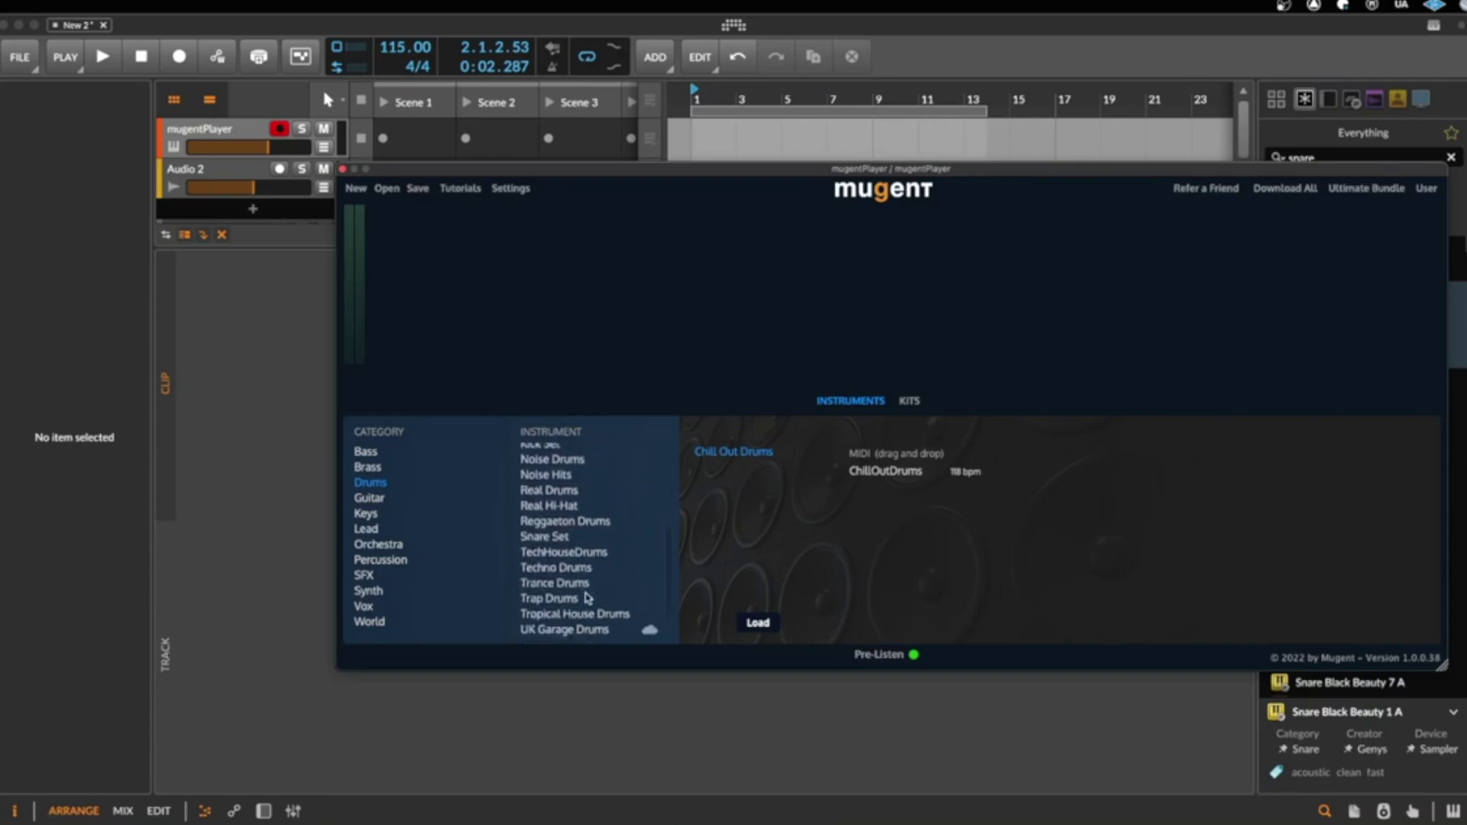
scroll(612, 566, "up", 5)
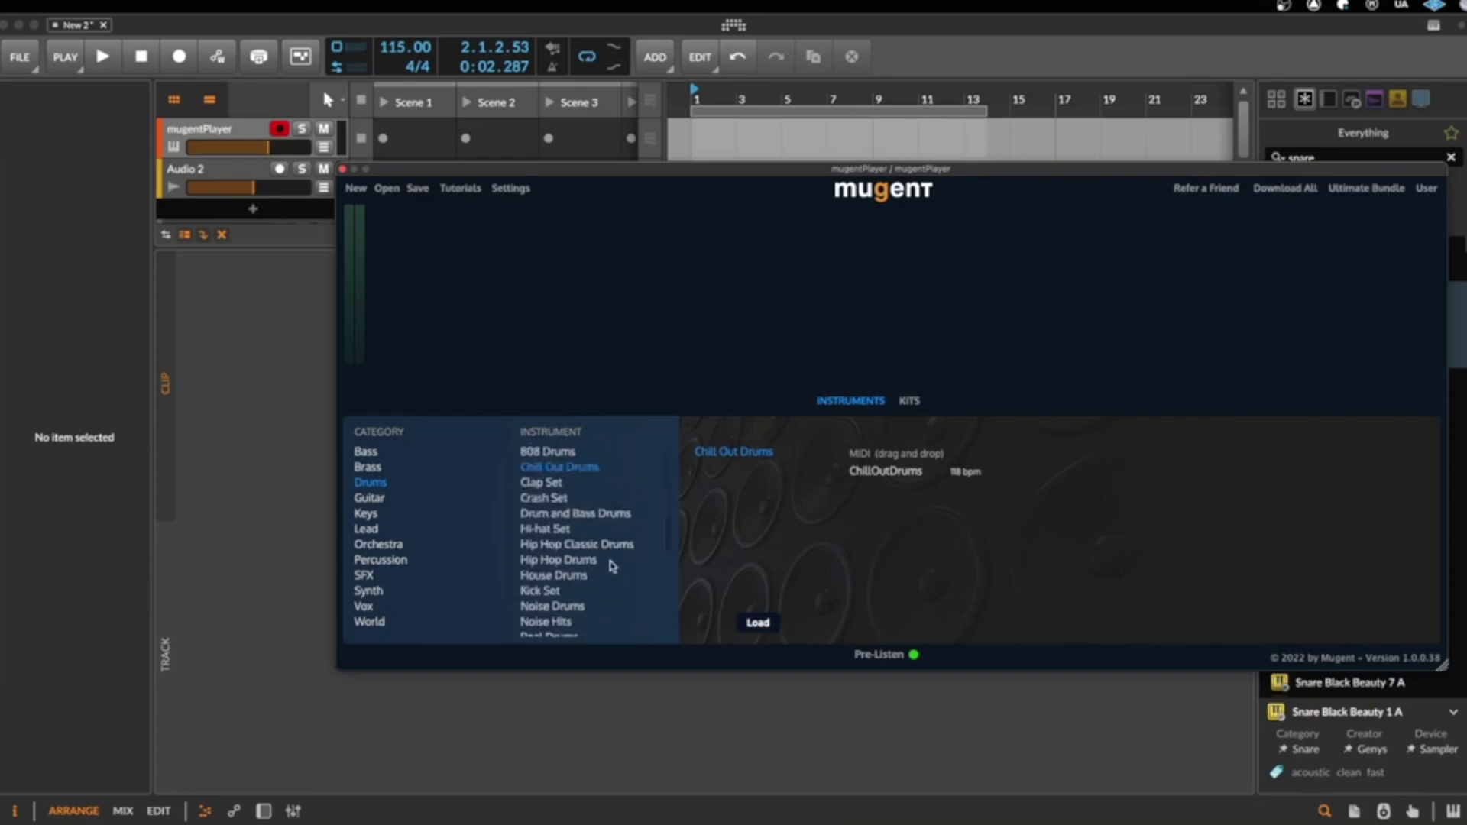
left_click(362, 514)
left_click(571, 451)
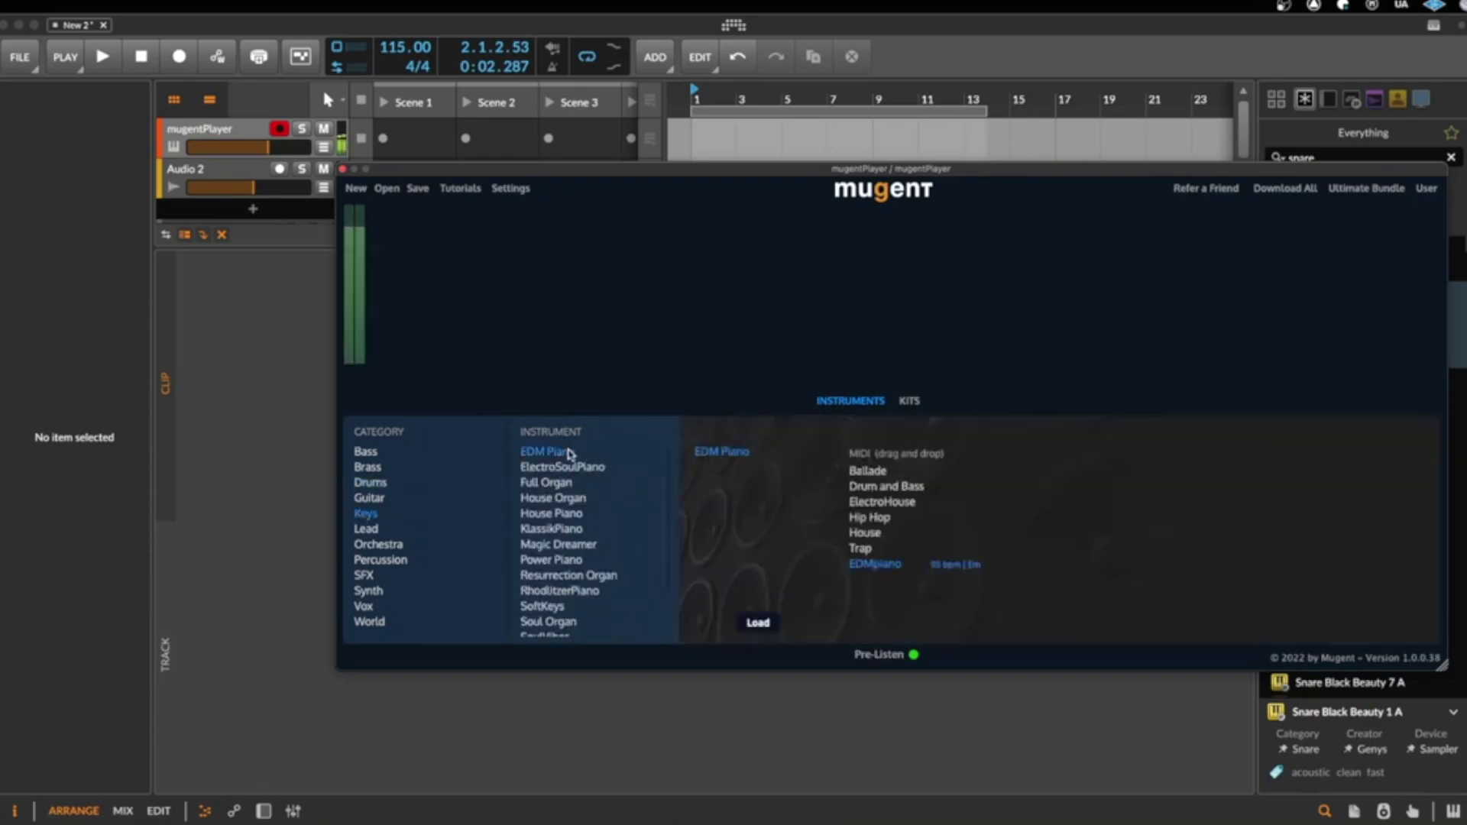
left_click_drag(759, 168, 741, 237)
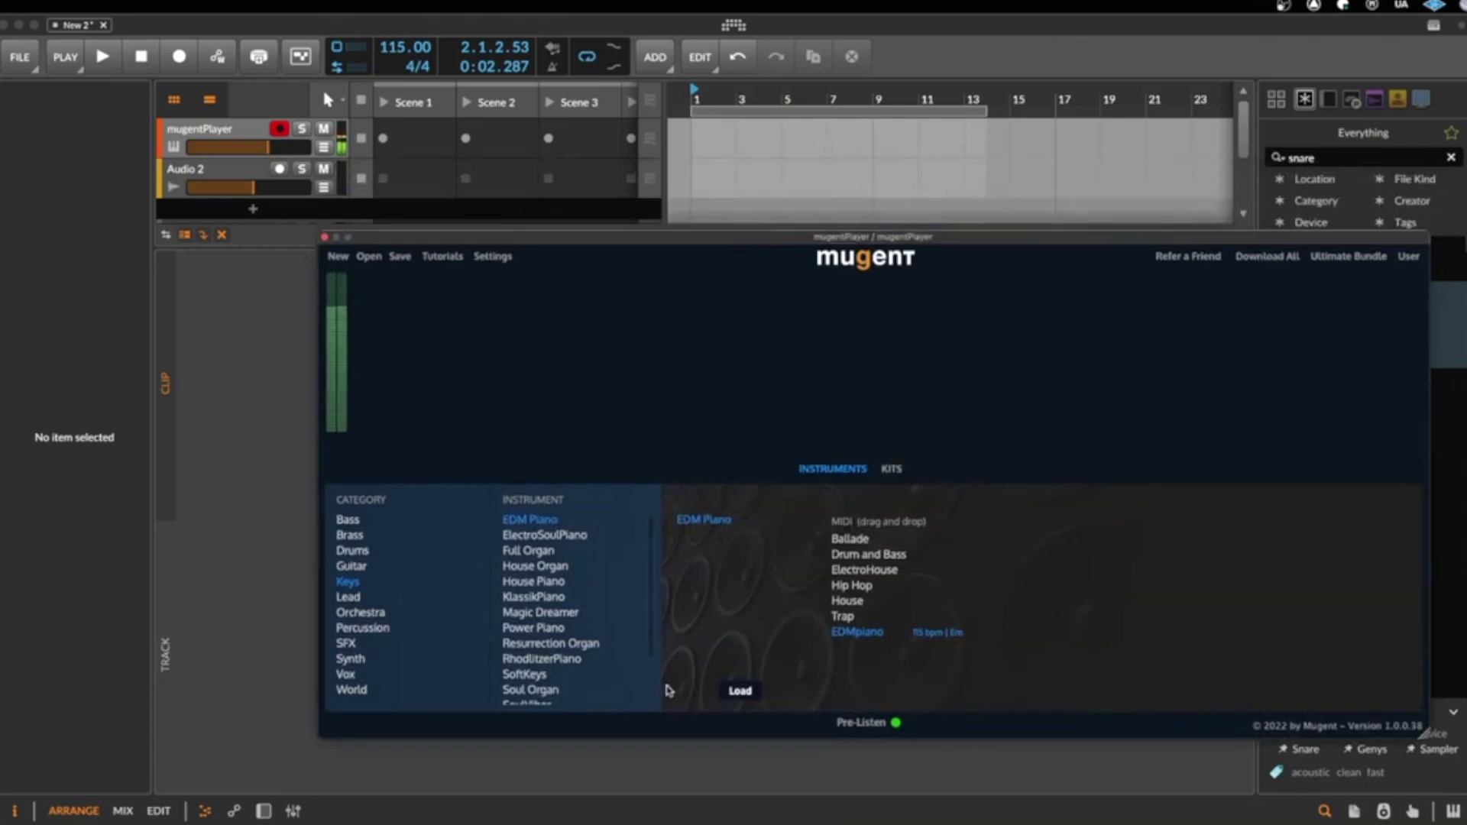
left_click(737, 691)
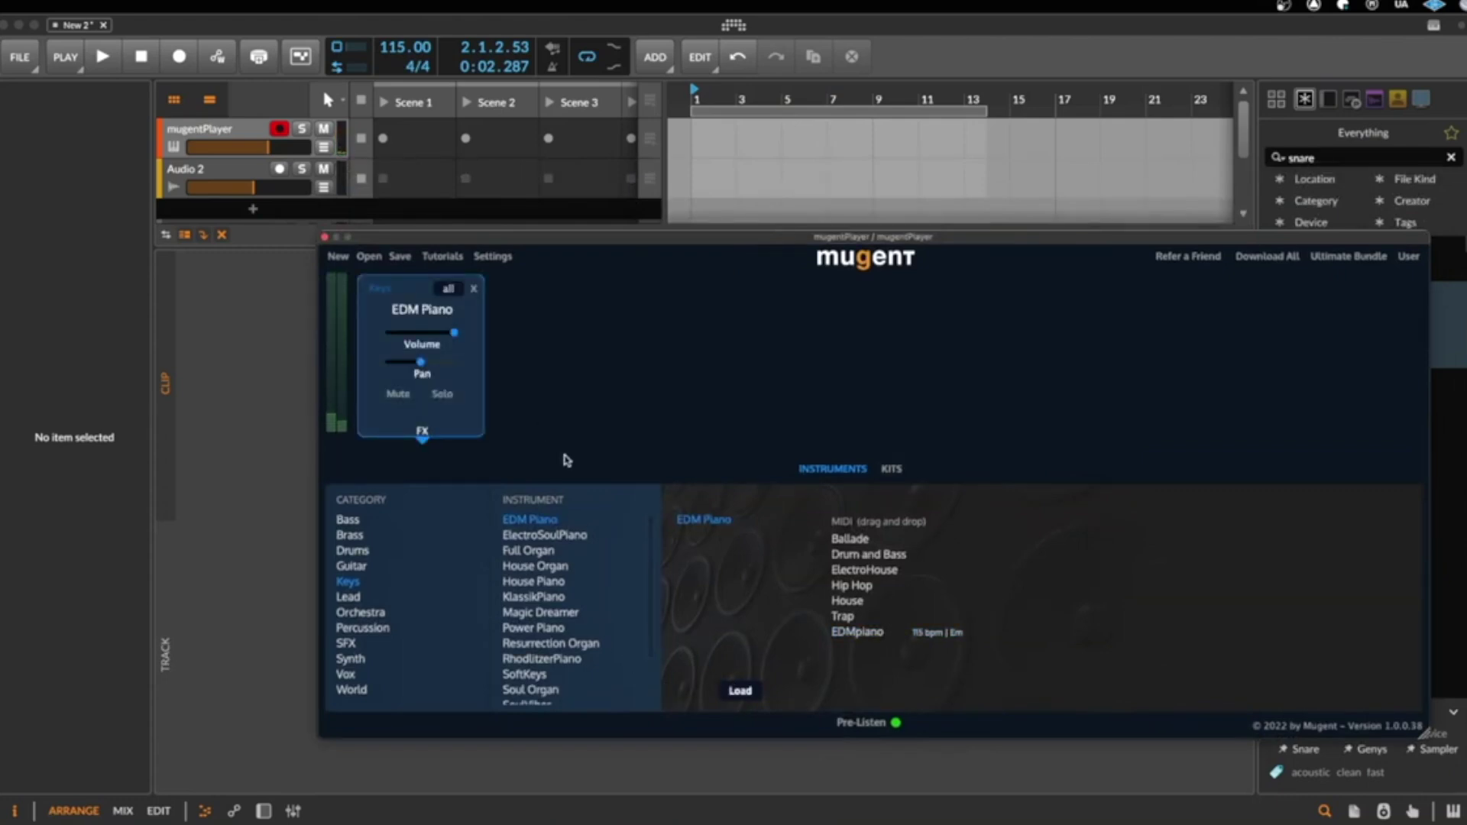
- Audition the EDMpiano MIDI pattern as a clip at bar 1 of the mugentPlayer track and delete the clip
left_click_drag(857, 632, 708, 148)
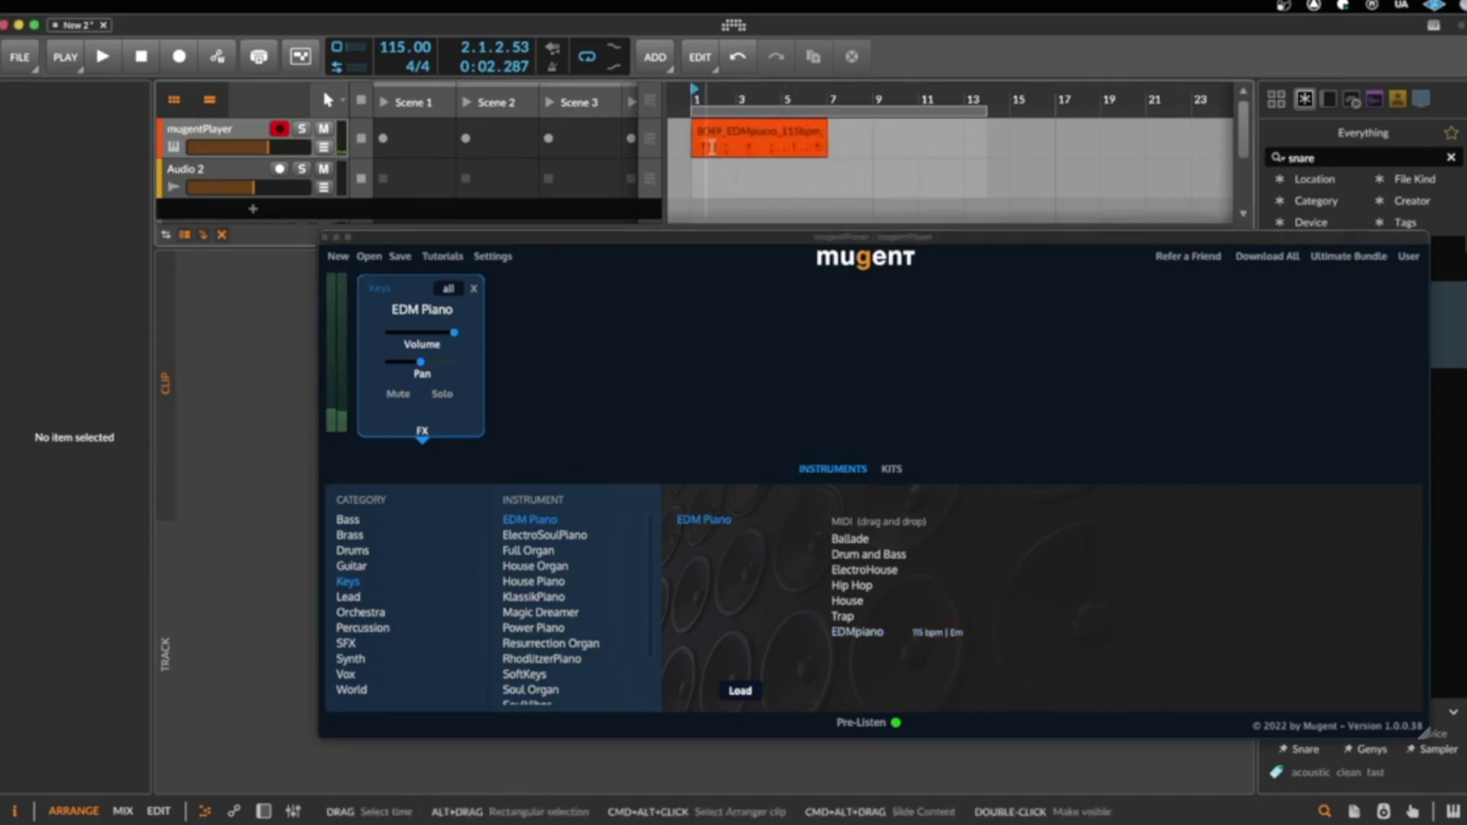
left_click(743, 140)
key("space")
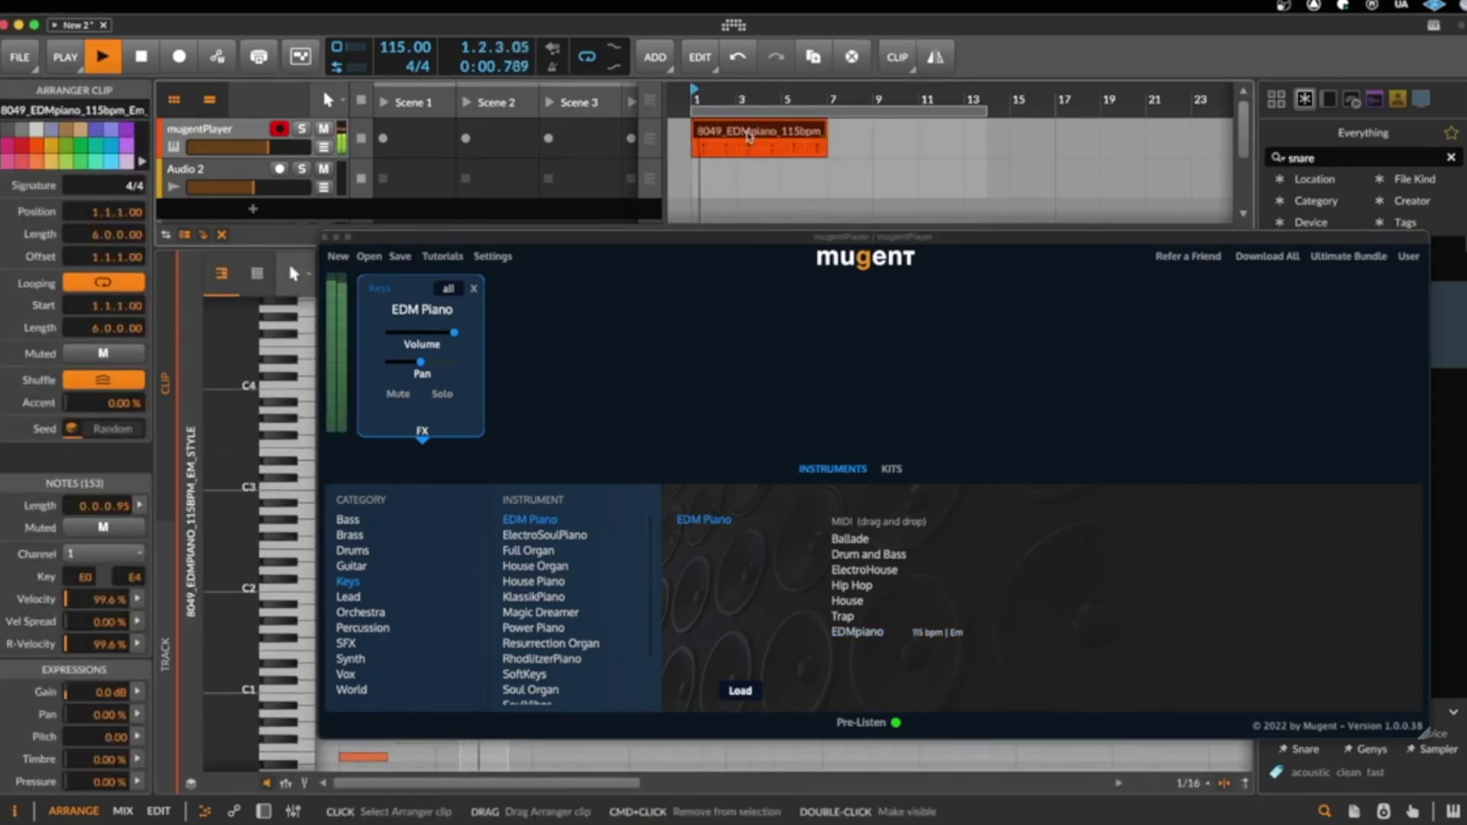
key("space")
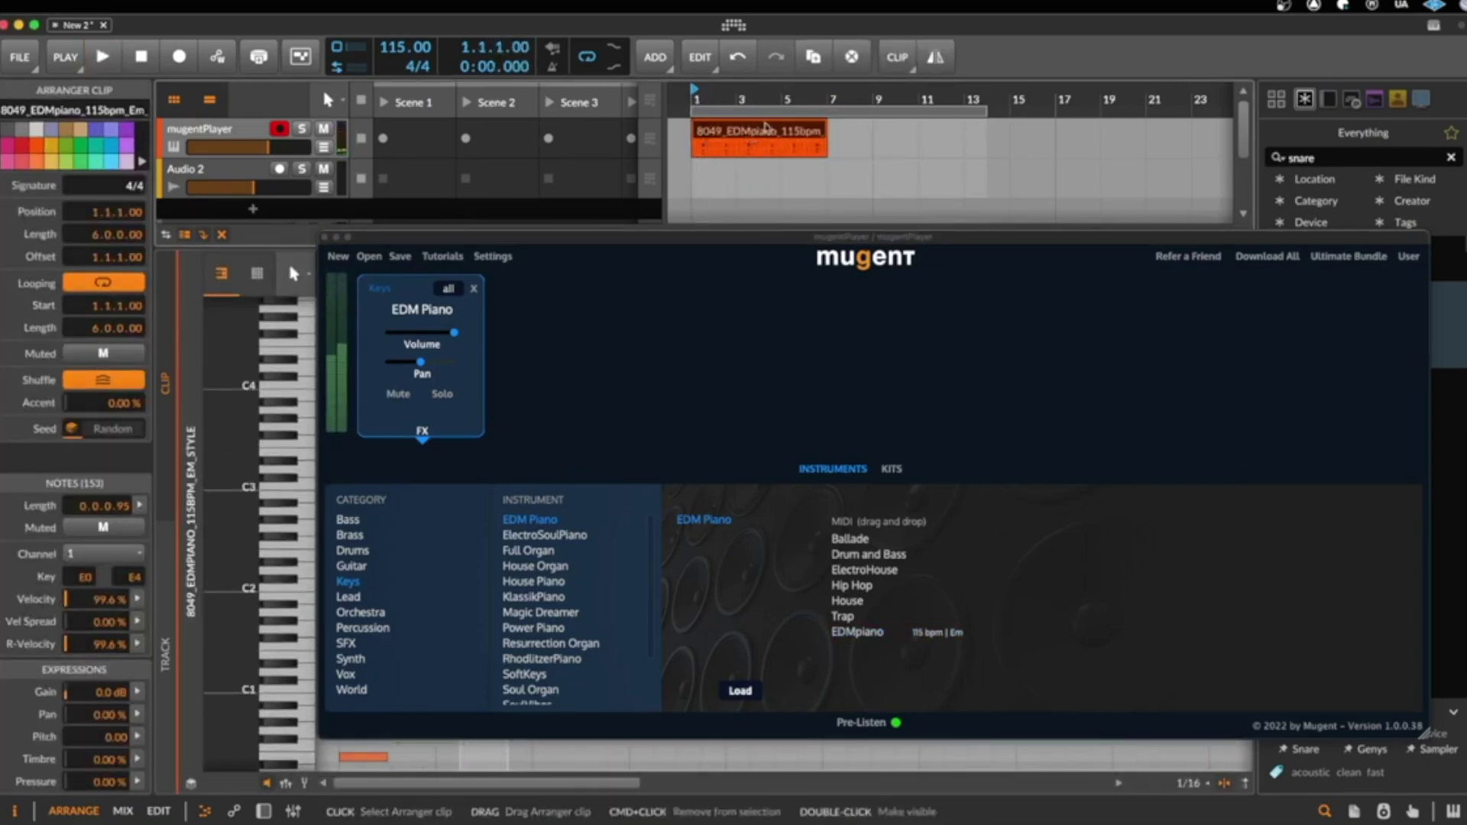
key("Delete")
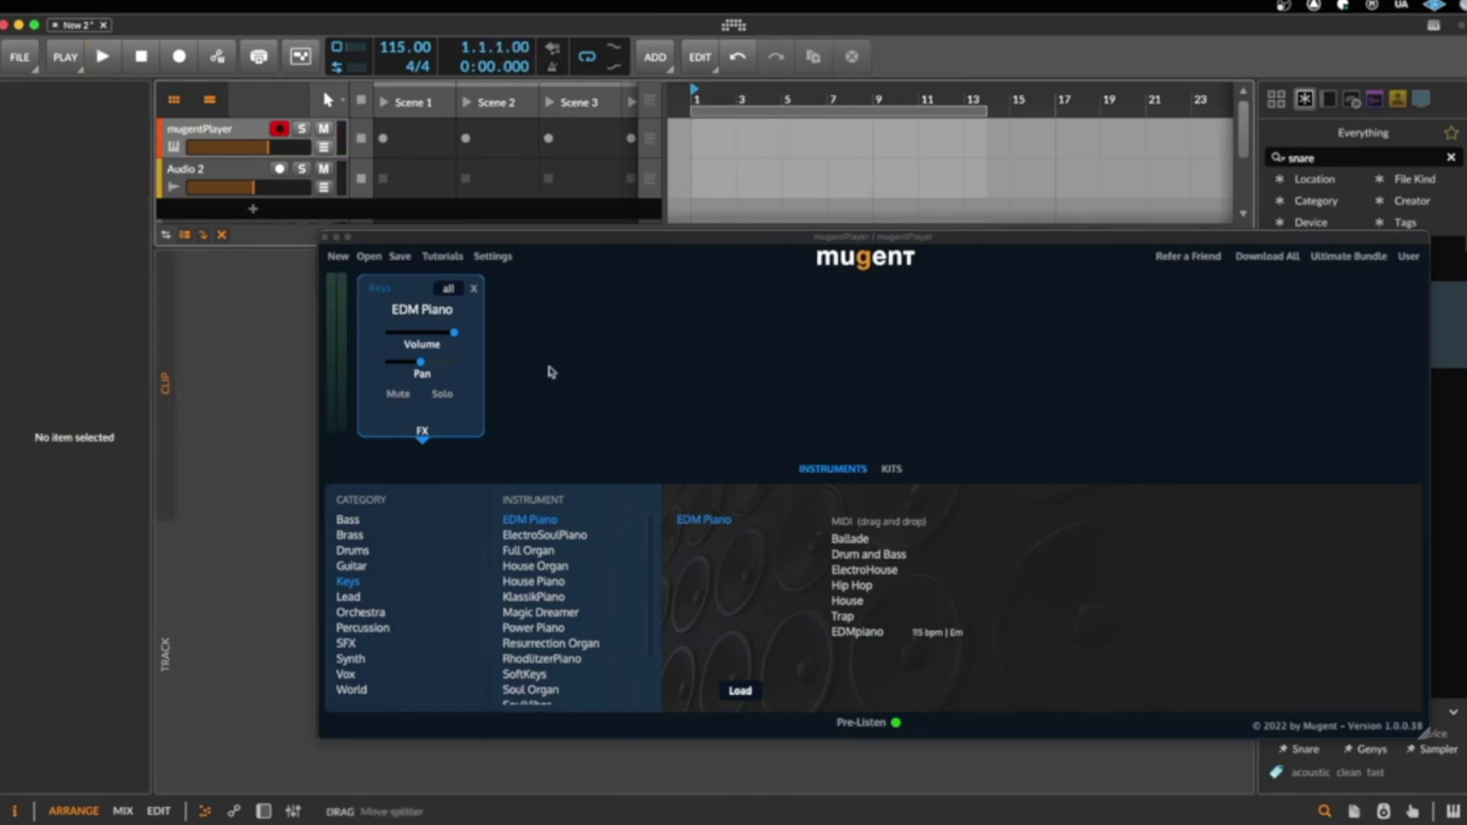
- Layer the Warm Rhodes from the Keys category and the Blue Pad from the Synth category with the EDM Piano
scroll(558, 692, "down", 3)
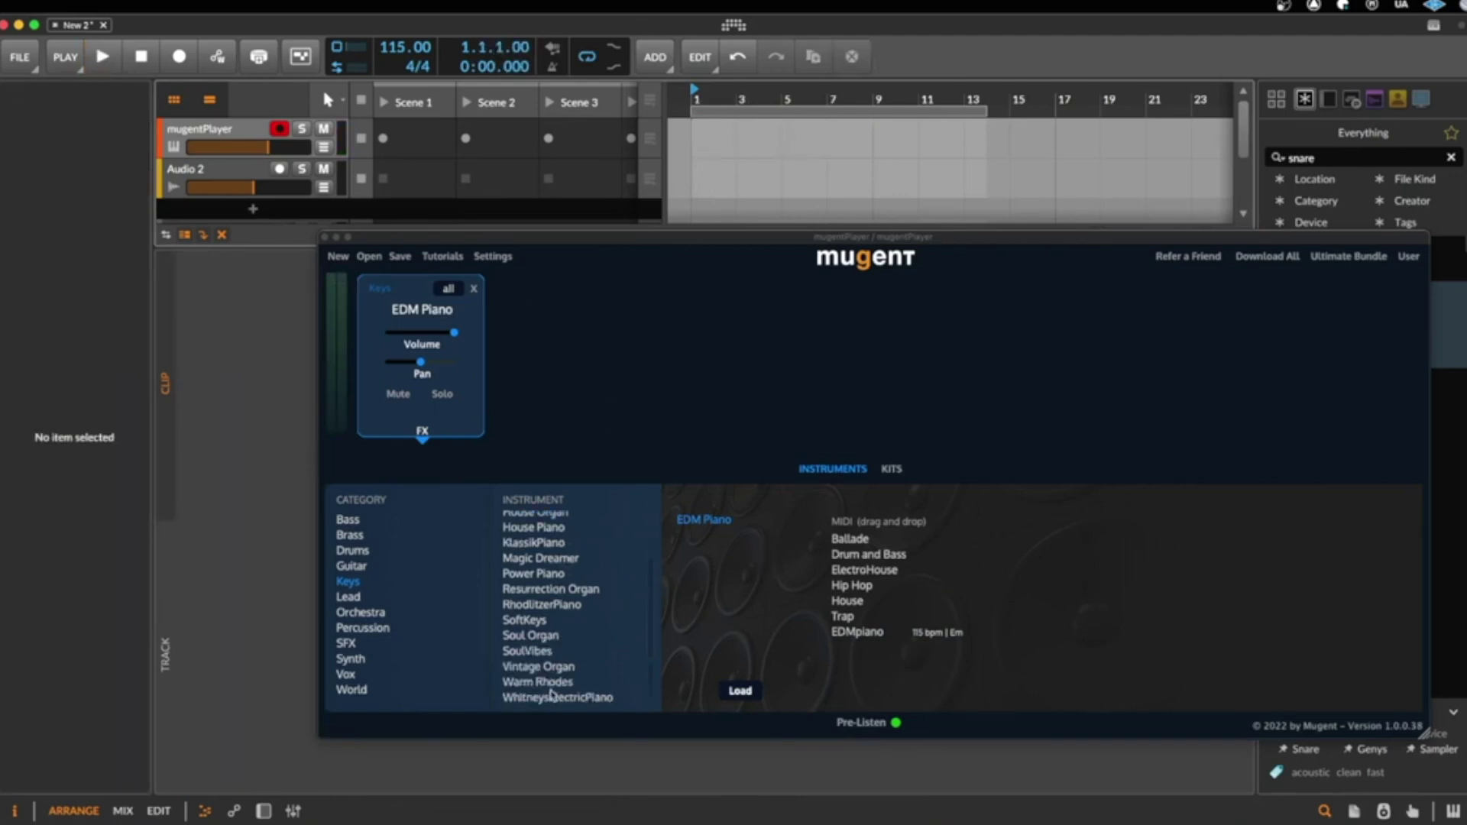
left_click(548, 684)
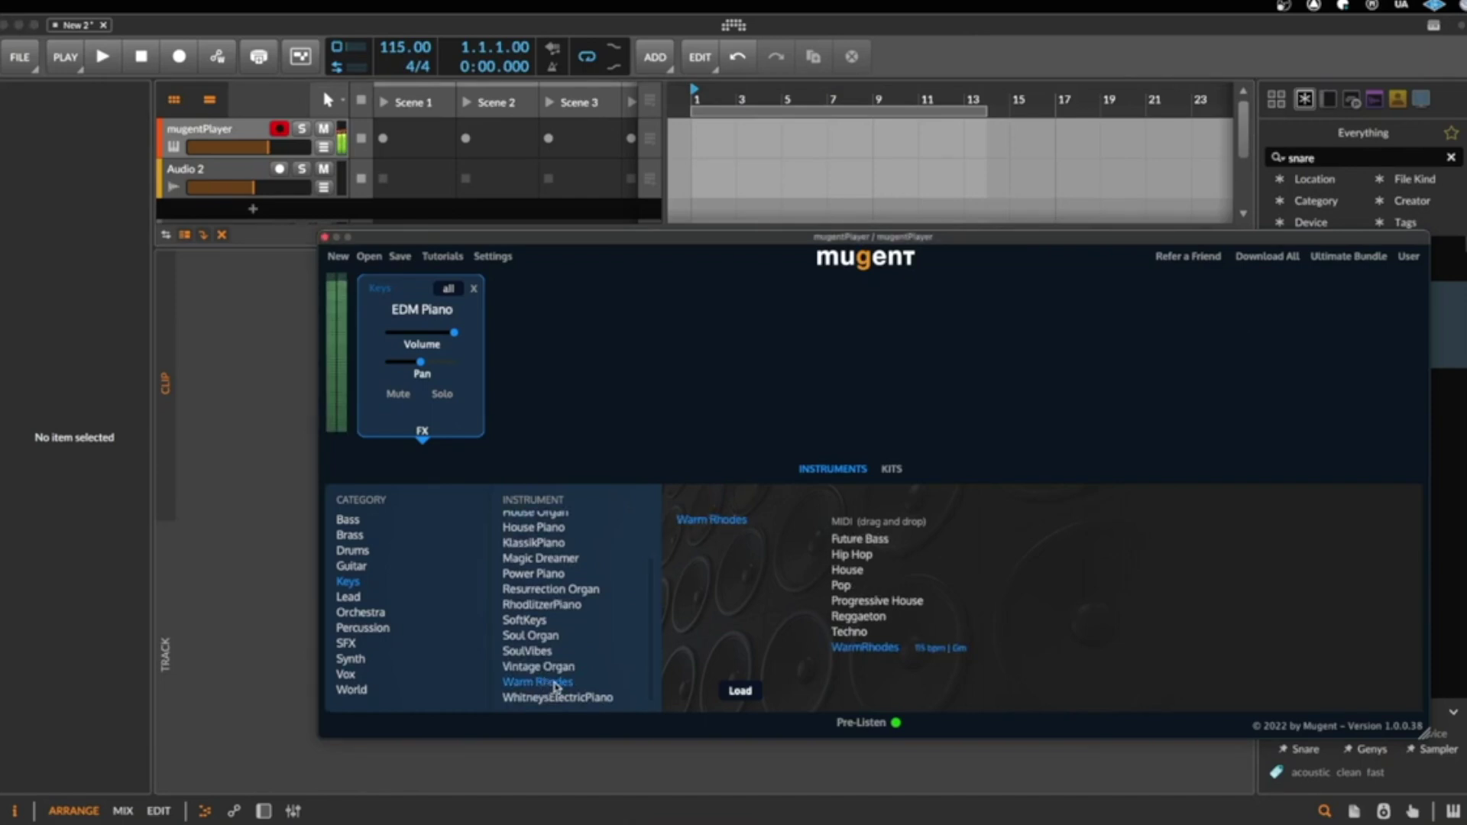
left_click(740, 691)
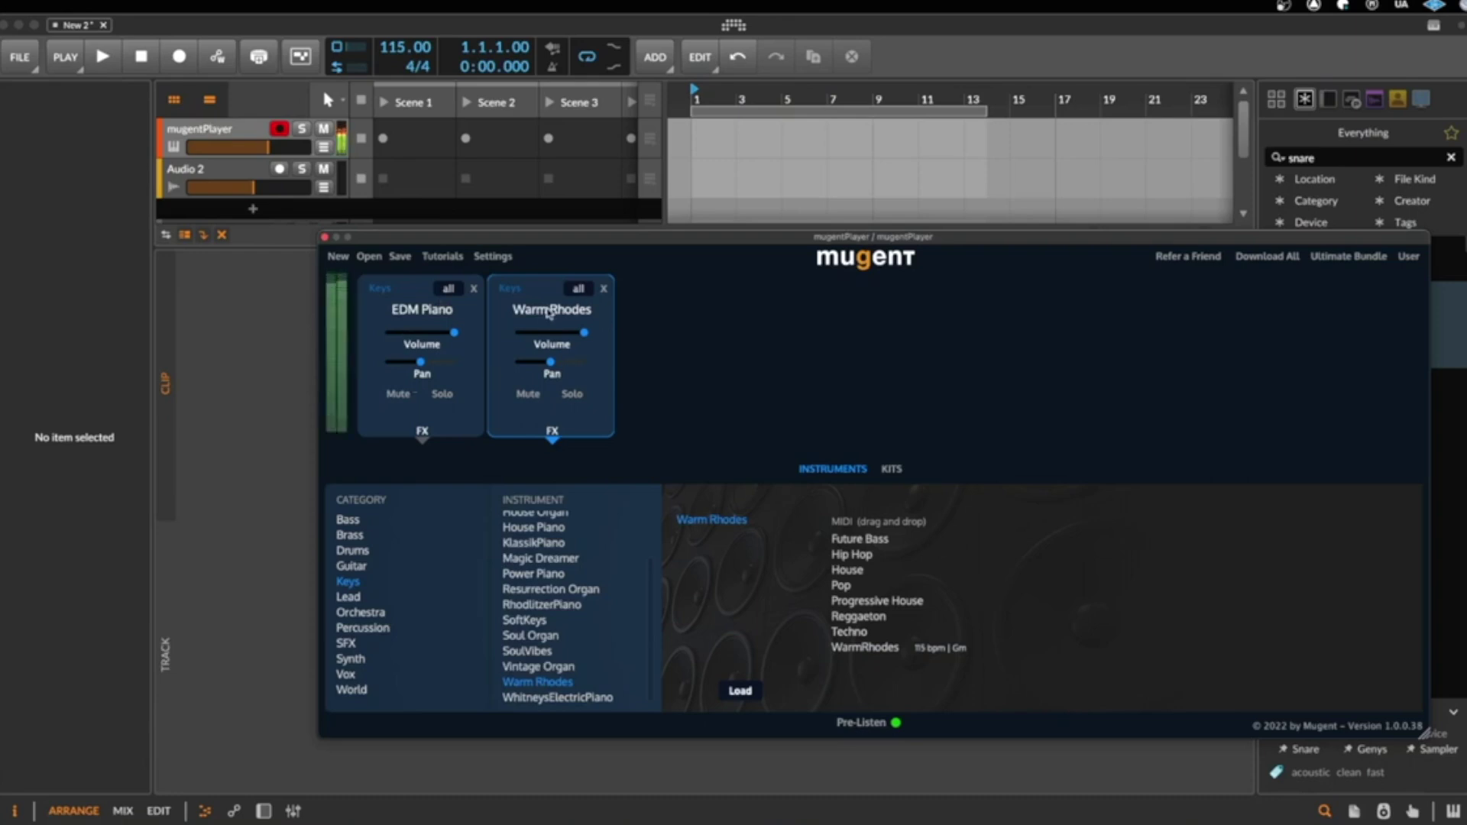
left_click(366, 662)
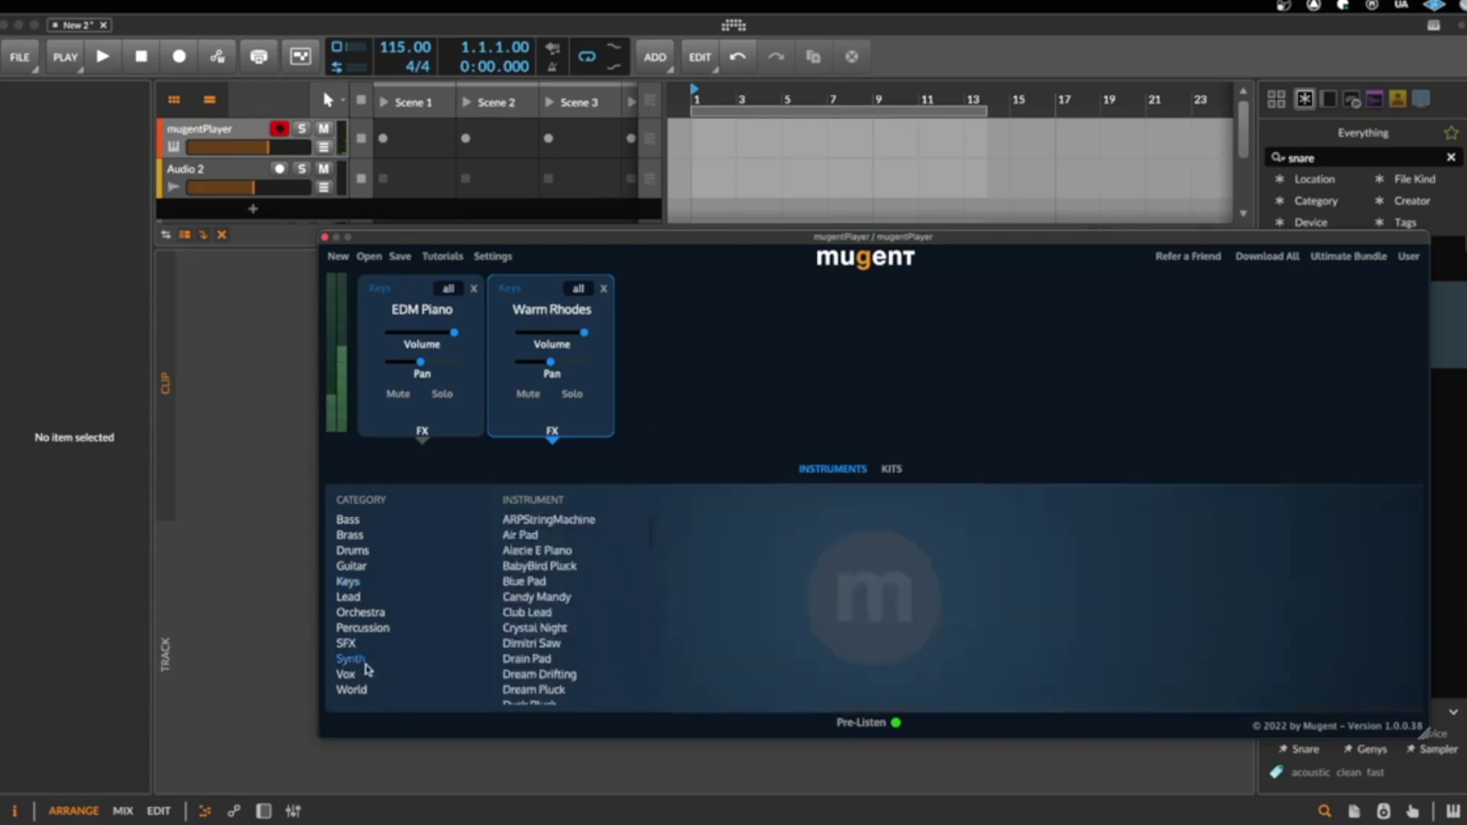
left_click(541, 583)
double_click(543, 584)
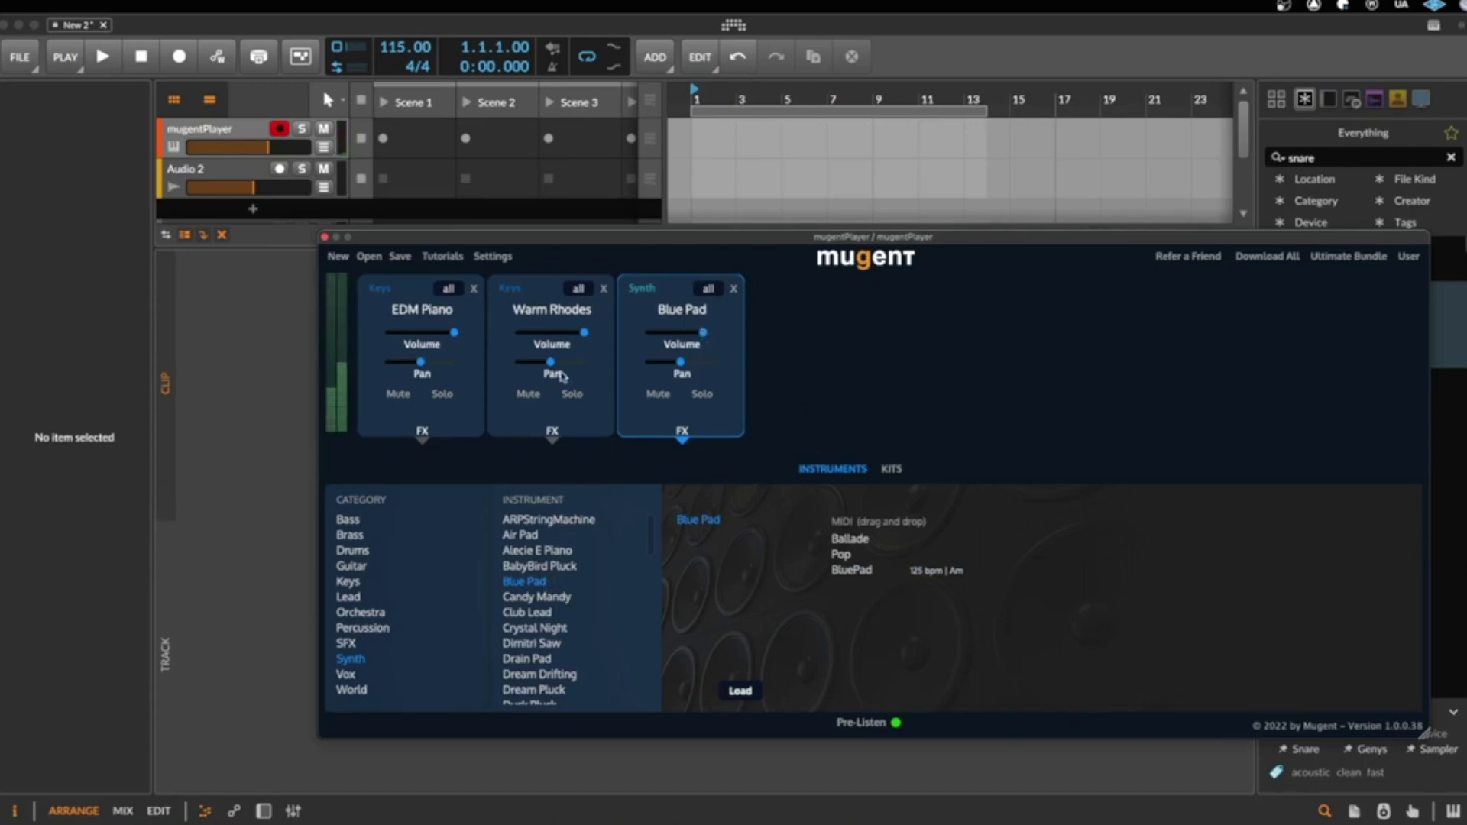
- Lower the EDM Piano's volume to about two thirds and add the Candy Mandy synth as a fourth layer
left_click(456, 336)
left_click_drag(456, 337, 435, 333)
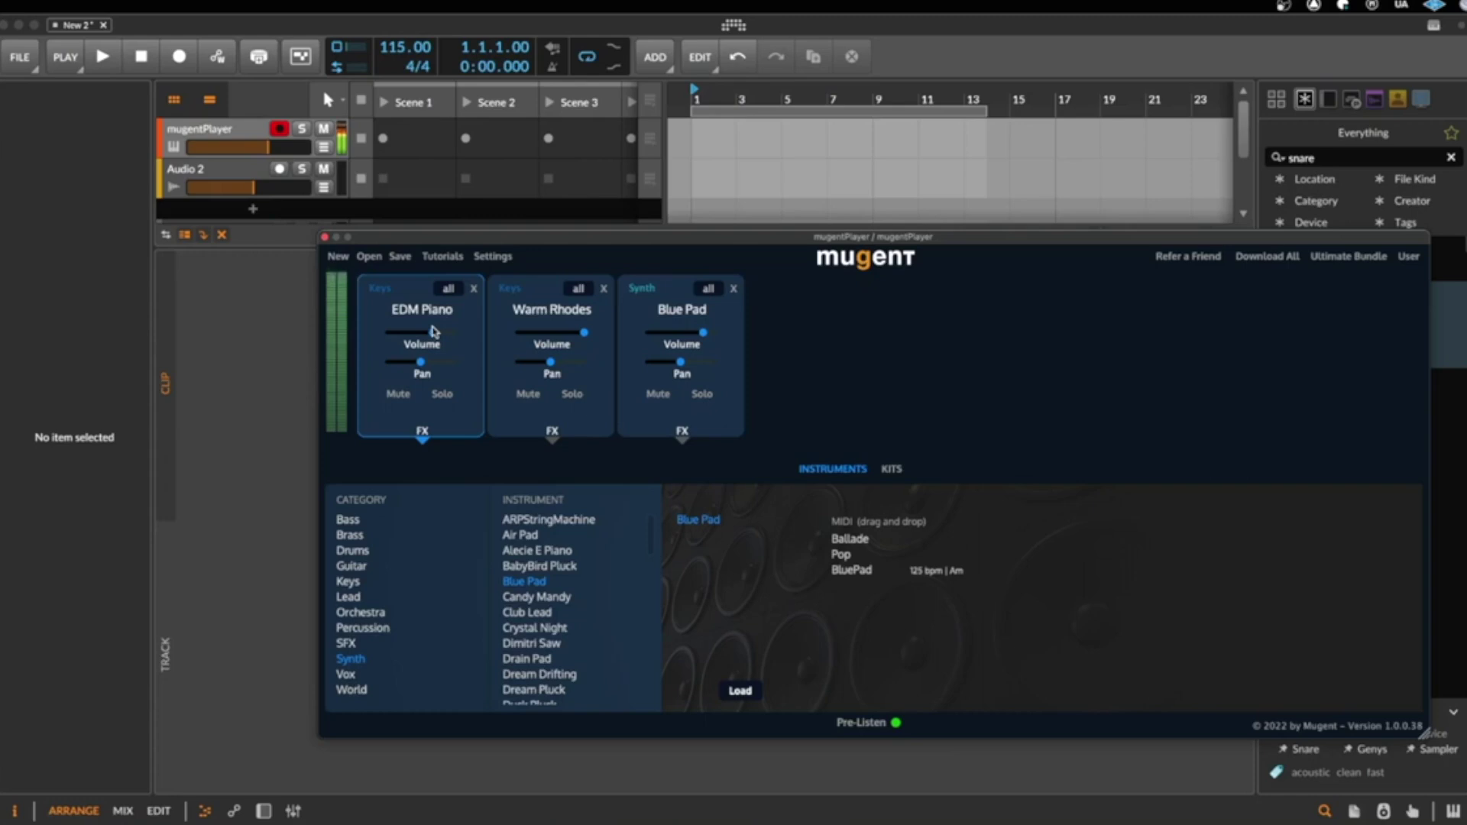
scroll(550, 639, "down", 2)
left_click(560, 567)
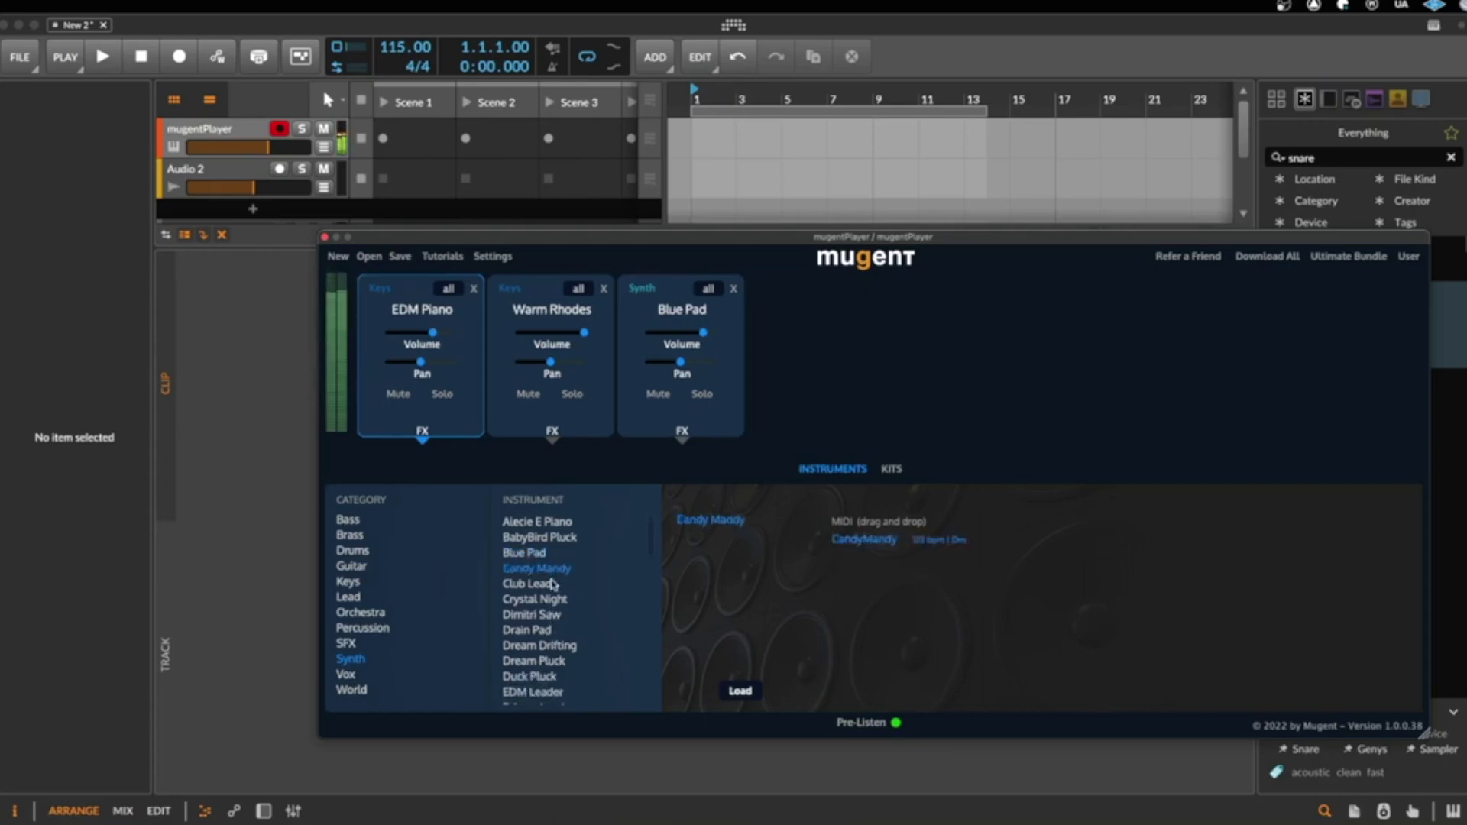
double_click(558, 570)
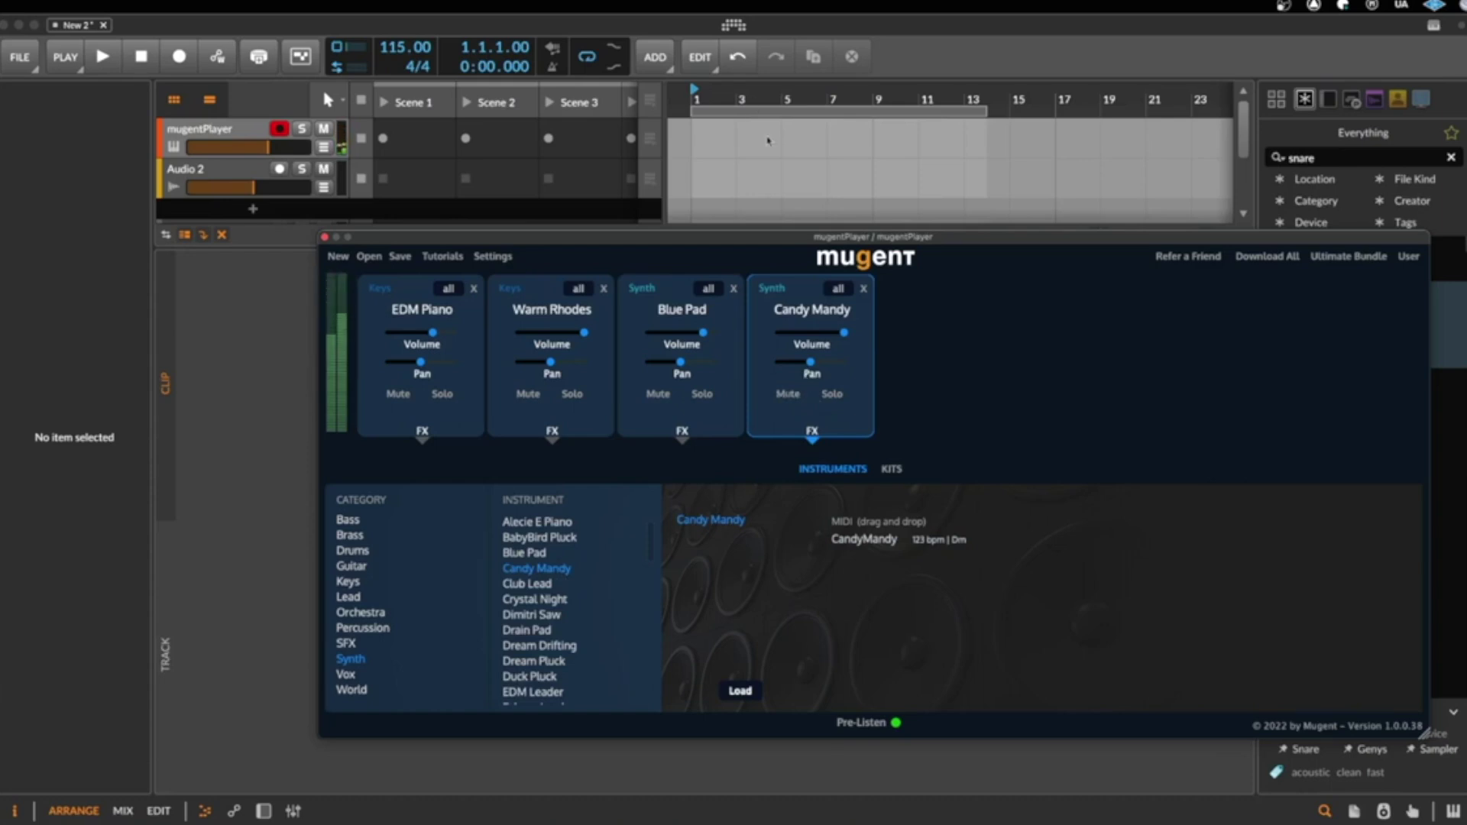
- Set Candy Mandy's delay effect to left feedback 39%, right feedback 55%, right delay 1/16 and mix 31%
left_click(812, 433)
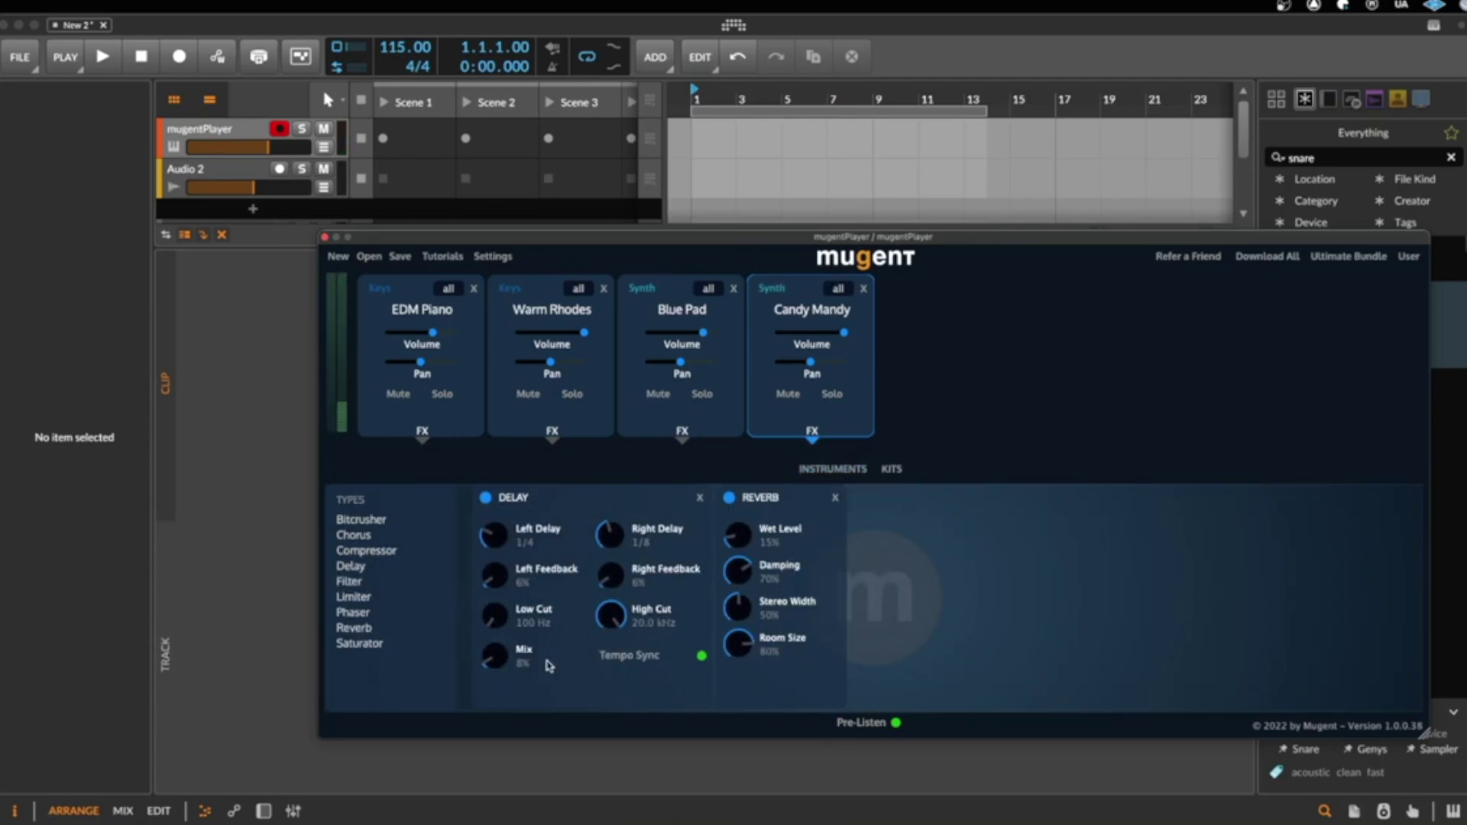
left_click_drag(496, 663, 497, 552)
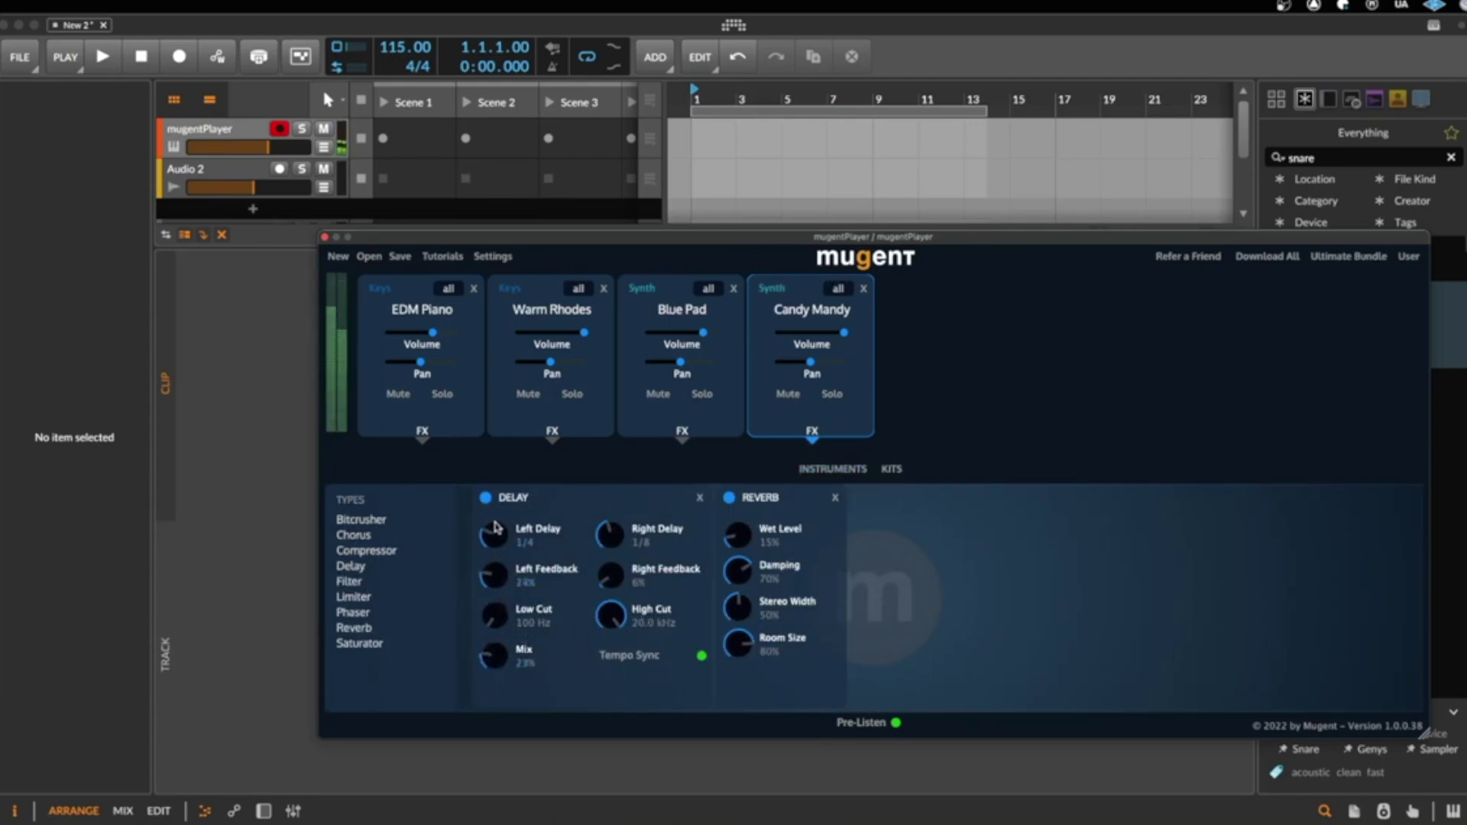
left_click_drag(614, 573, 623, 483)
left_click_drag(499, 571, 497, 538)
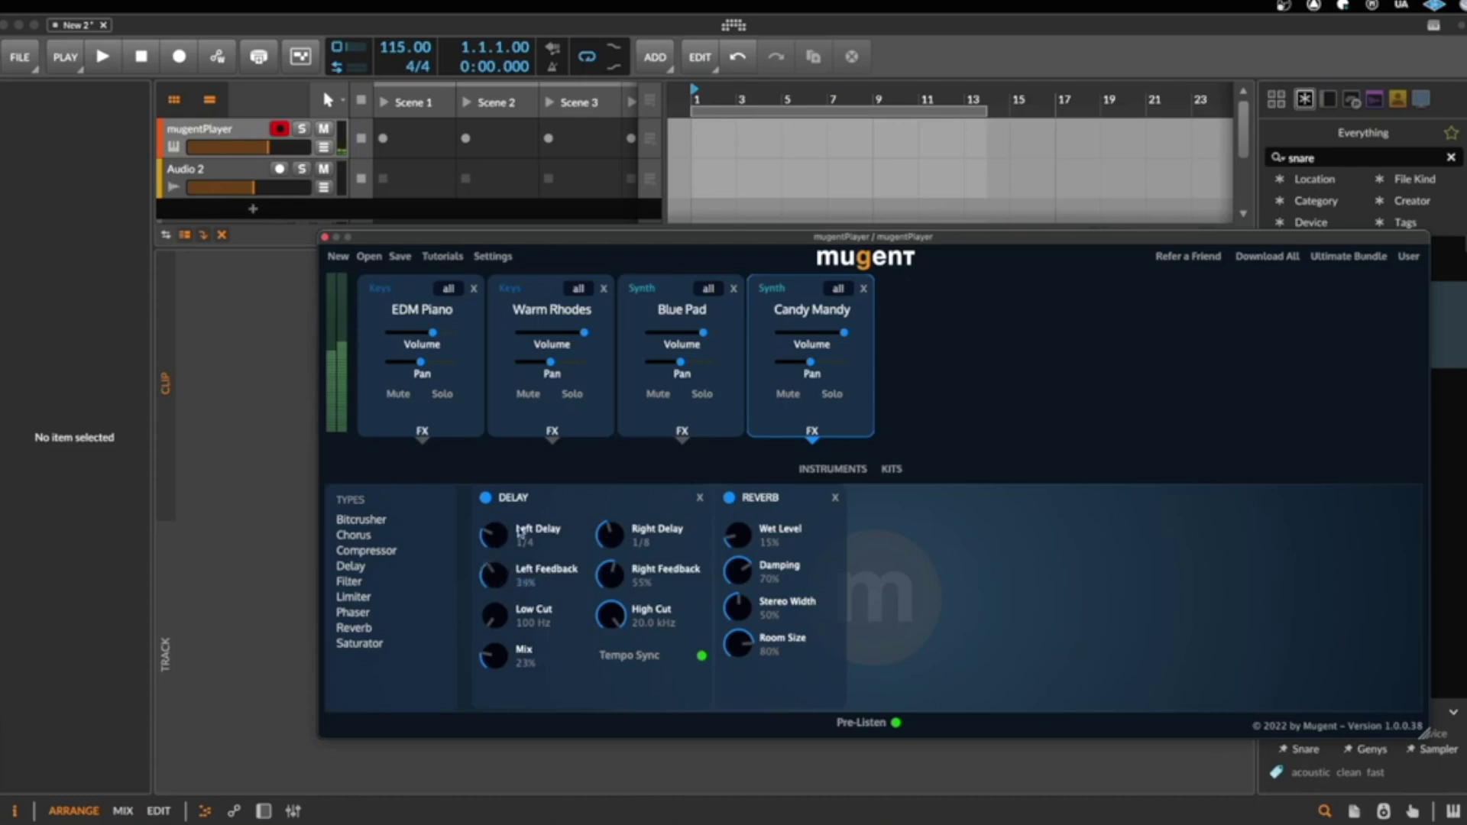
left_click_drag(608, 536, 613, 519)
left_click_drag(502, 653, 517, 638)
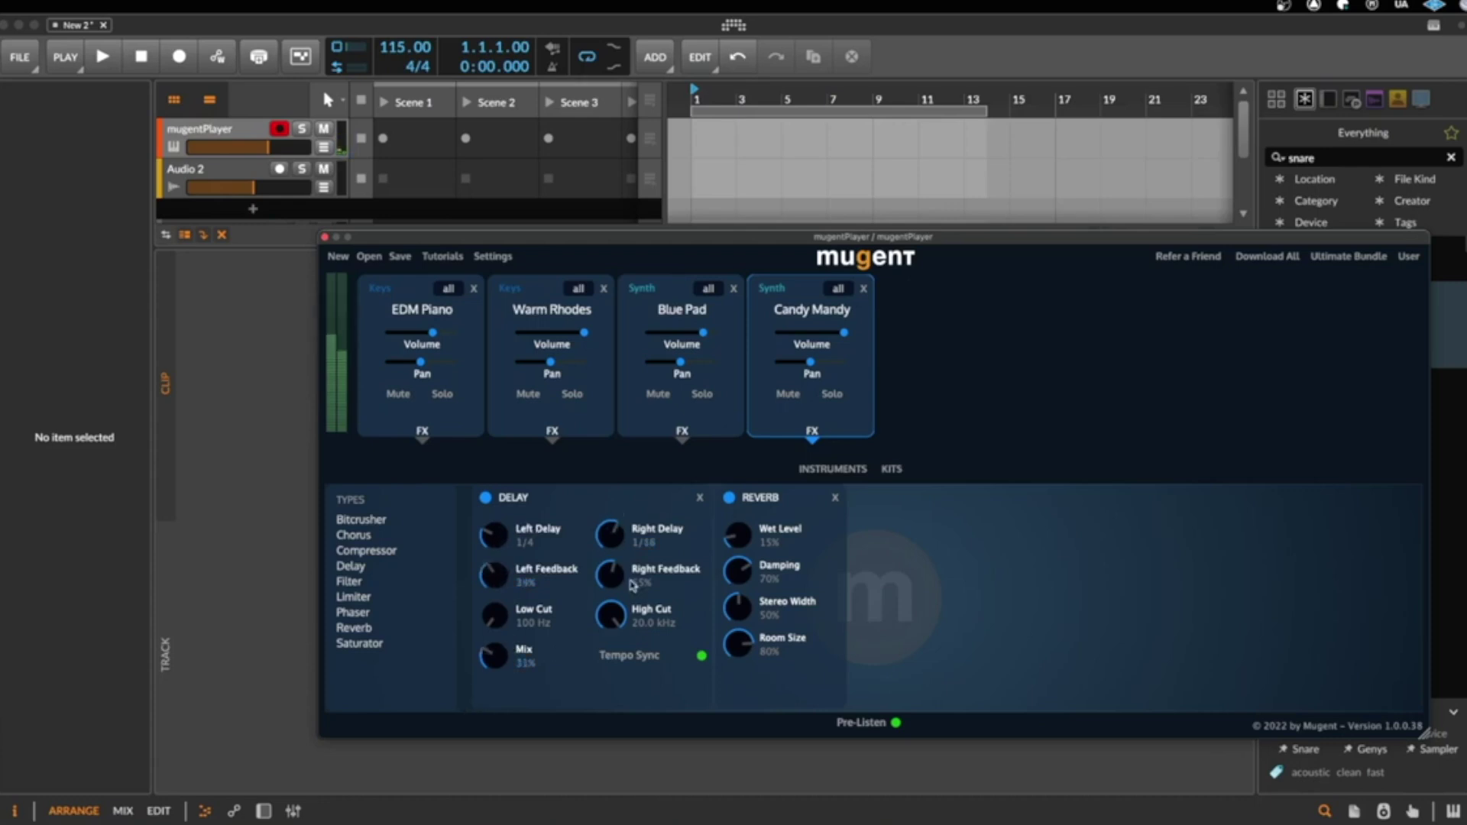